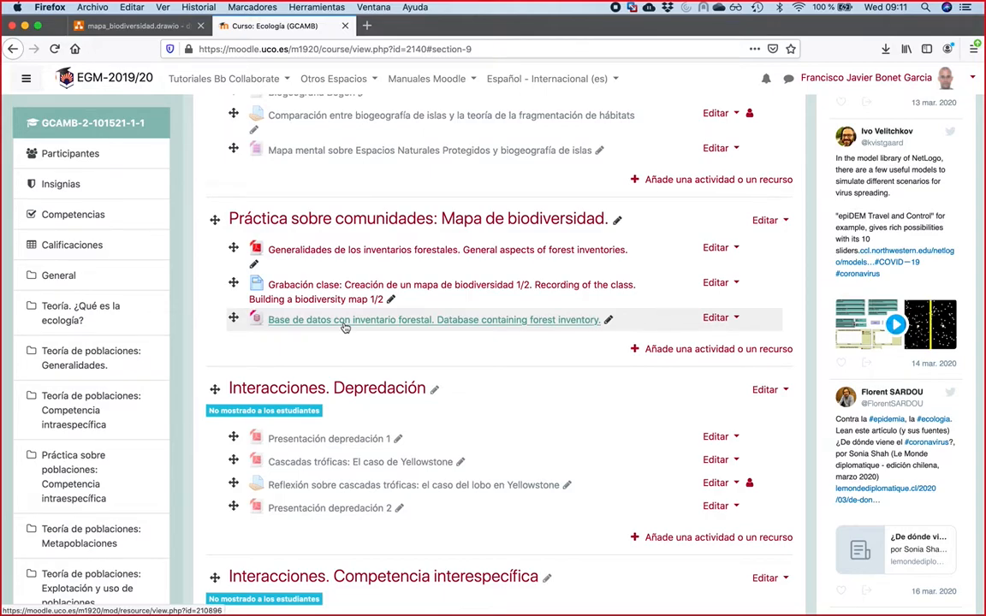
Step: Switch from the course page to the forest inventory database in Microsoft Access
mouse_move(864, 543)
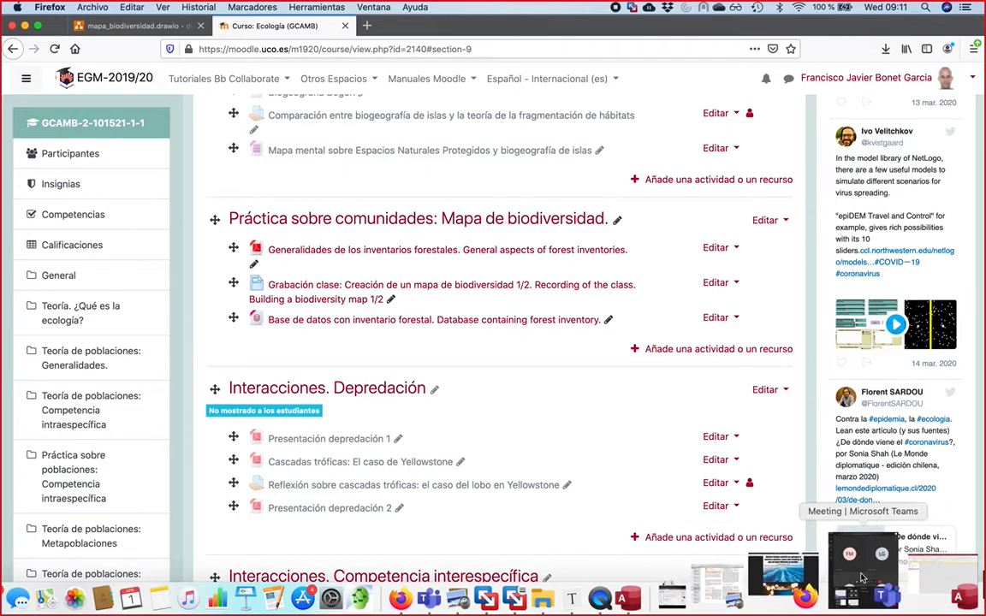
click(863, 579)
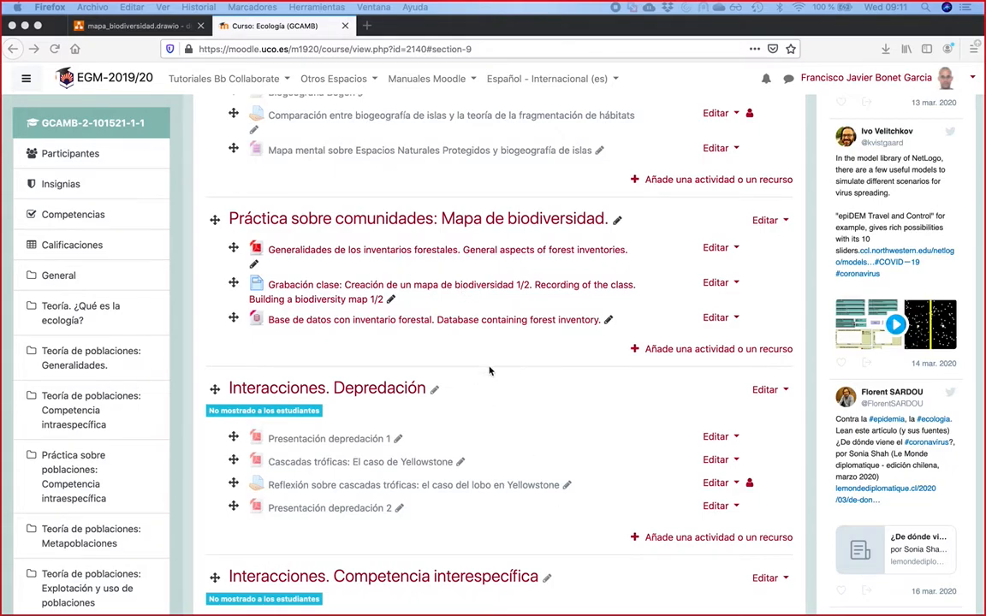
key(super+Tab)
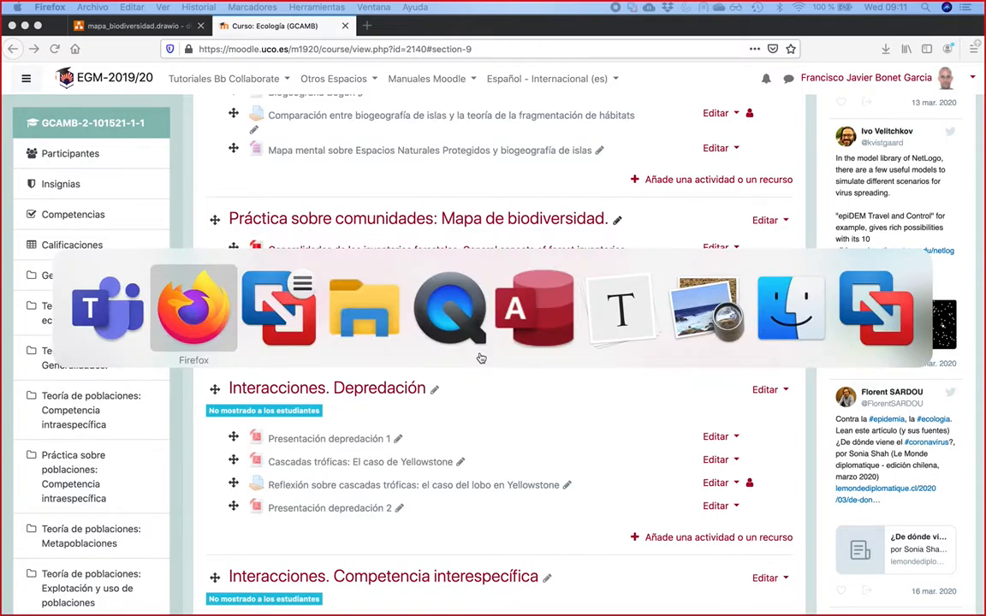
key(super+Tab)
key(super+Tab)
key(super+Tab)
key(super+Tab)
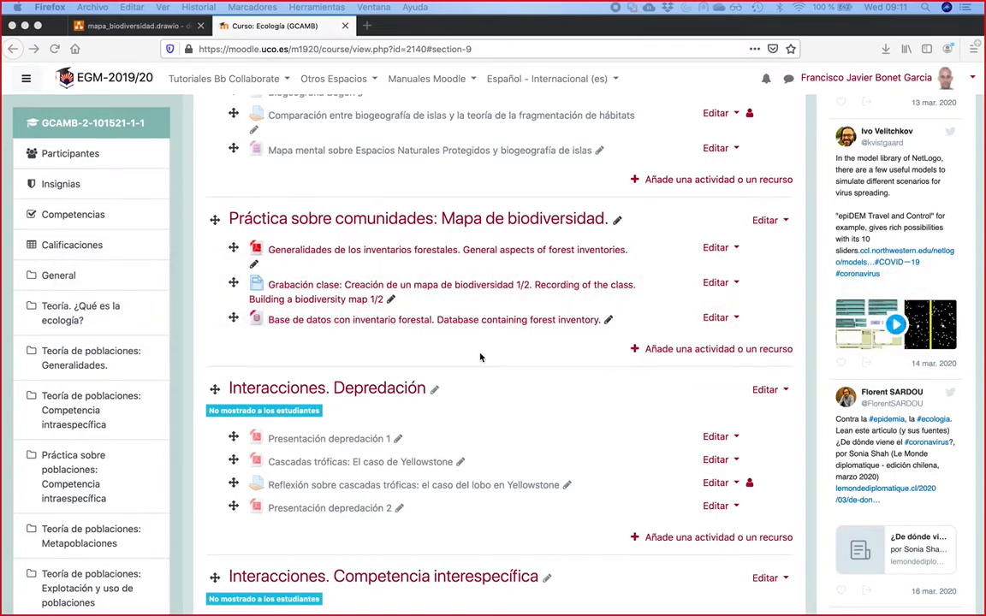
mouse_move(599, 606)
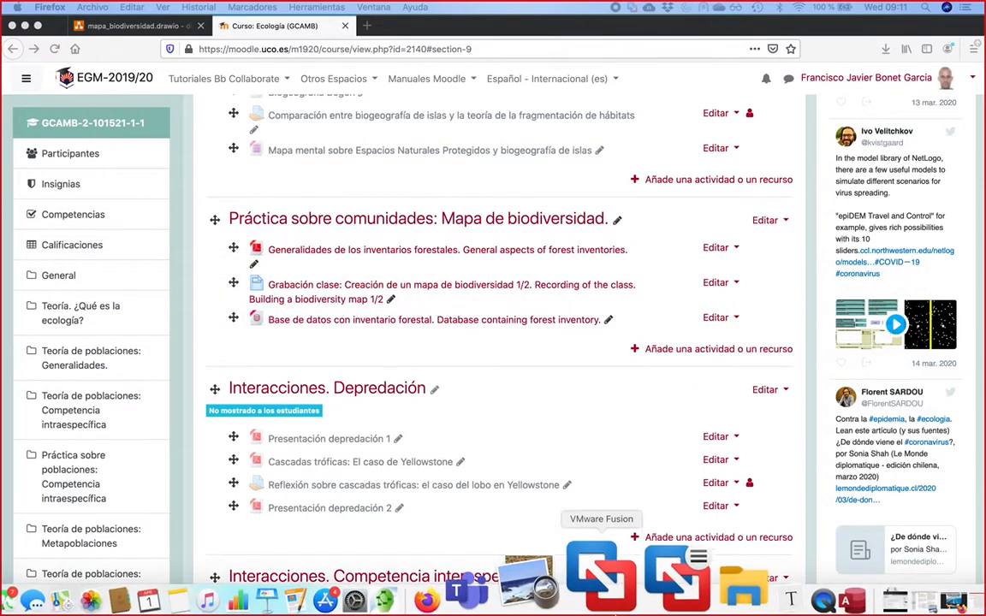
click(751, 582)
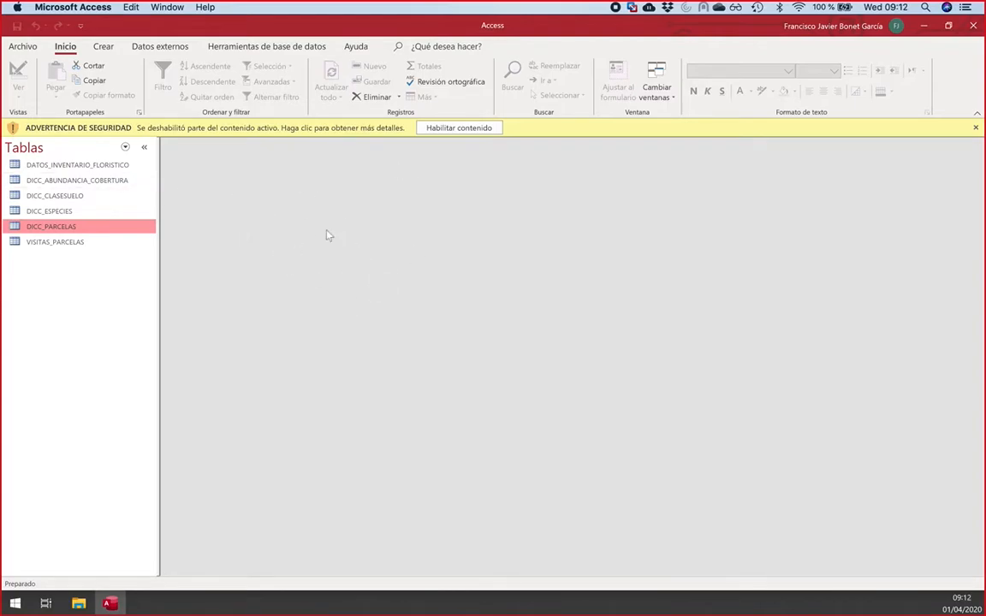
Step: Review the database's table list, selecting all the tables together and then individually from DATOS_INVENTARIO_FLORISTICO to DICC_PARCELAS
click(76, 164)
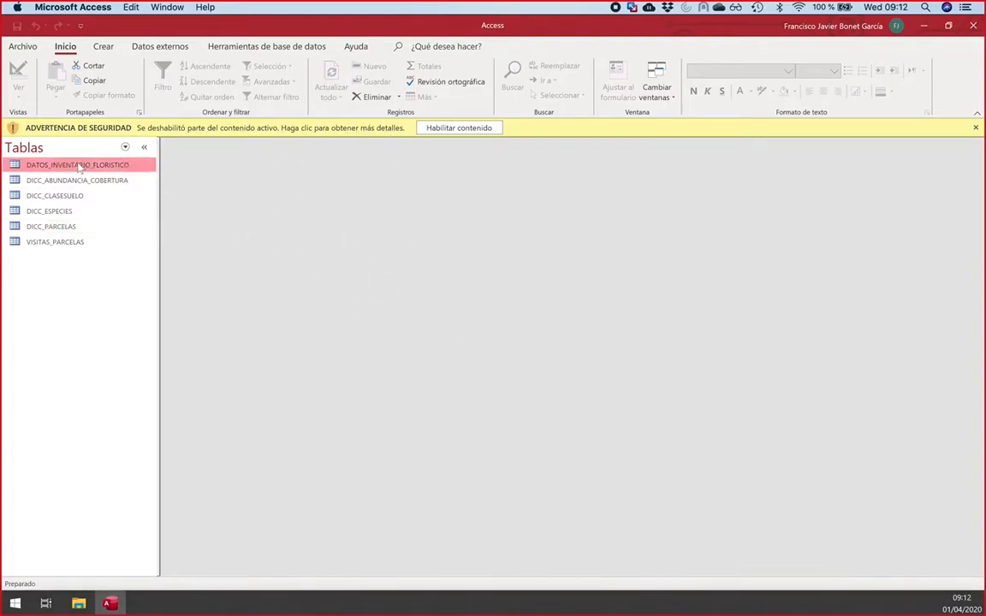
shift+click(59, 242)
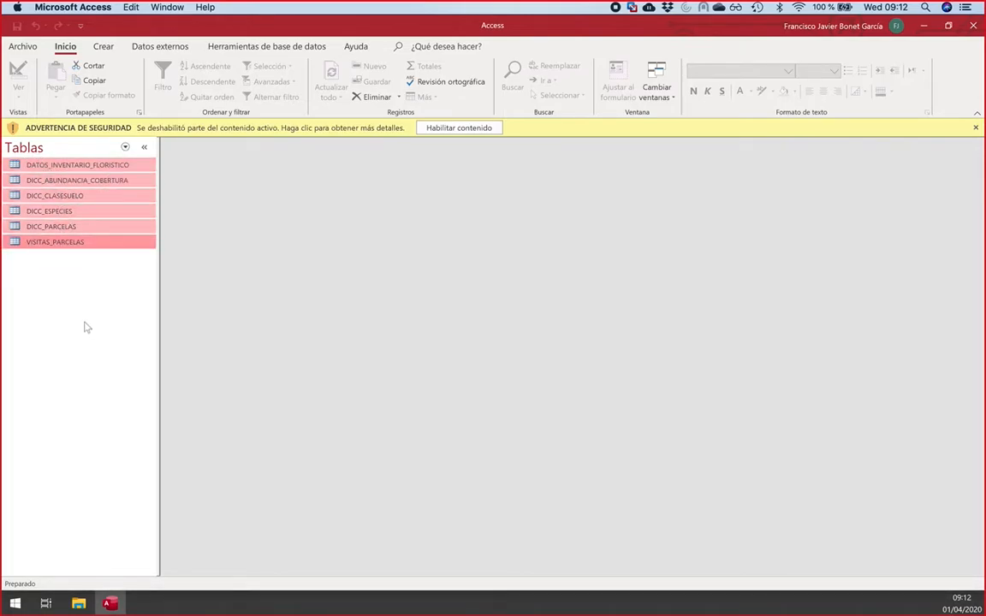
click(66, 168)
click(66, 179)
click(72, 196)
click(68, 210)
click(73, 226)
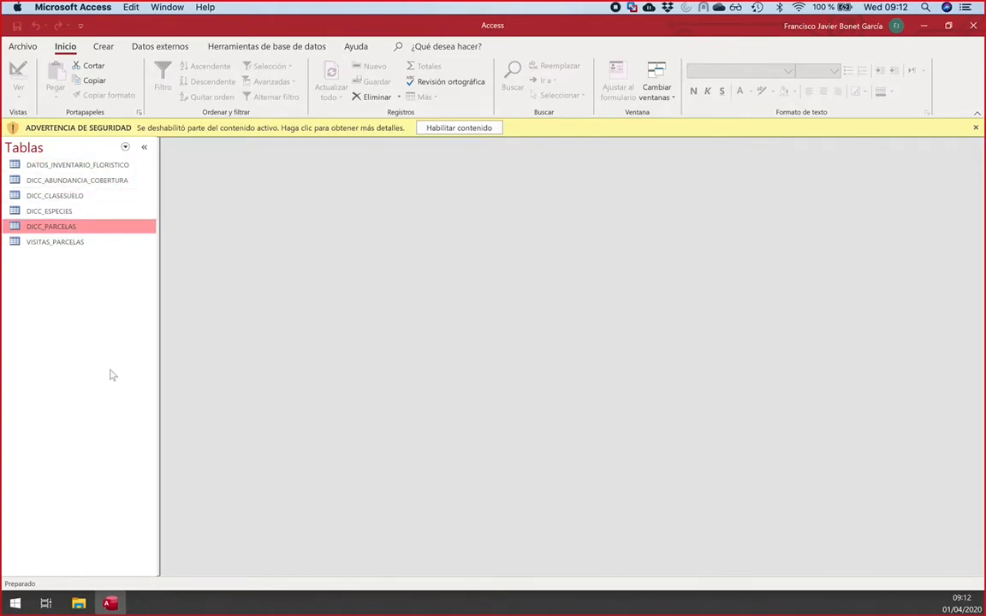
Step: Switch to mapa_biodiversidad.drawio in Firefox and examine the scheme linking Parcela, Visita and datos inventarios florístico
key(super+Tab)
key(super+Tab)
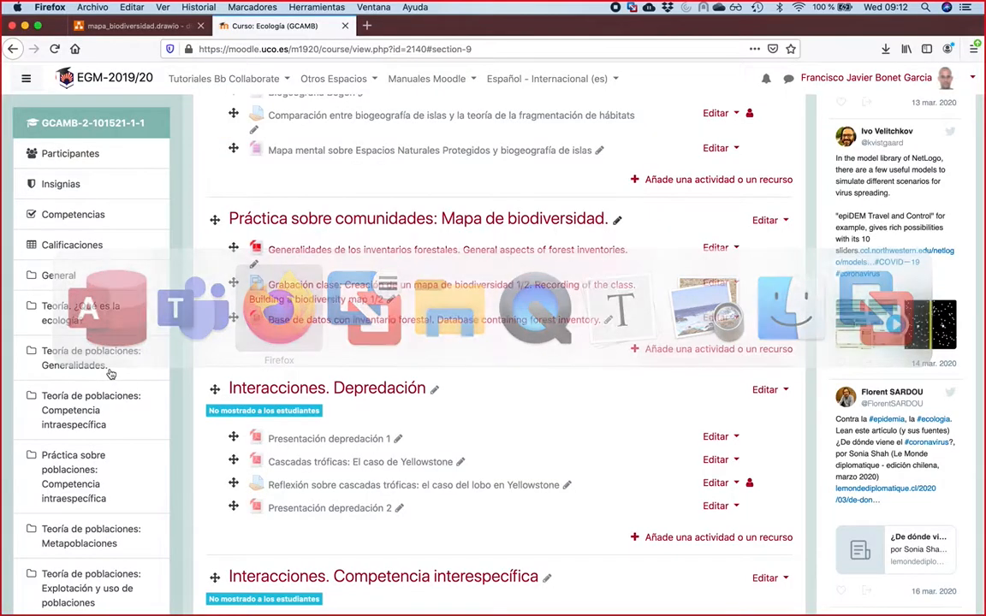
click(130, 26)
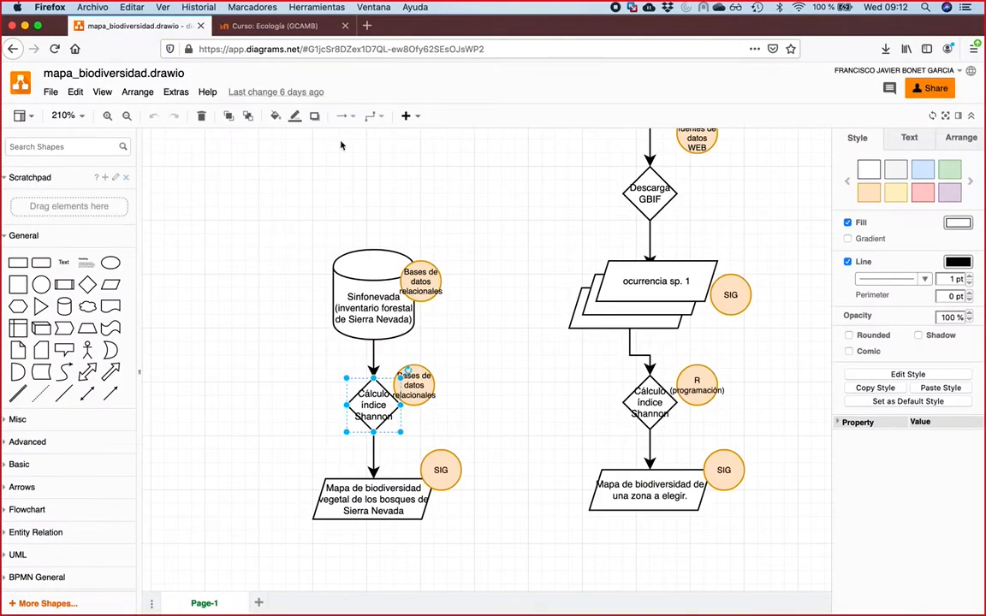
scroll(399, 210, up, 2)
scroll(399, 210, right, 10)
scroll(400, 211, right, 10)
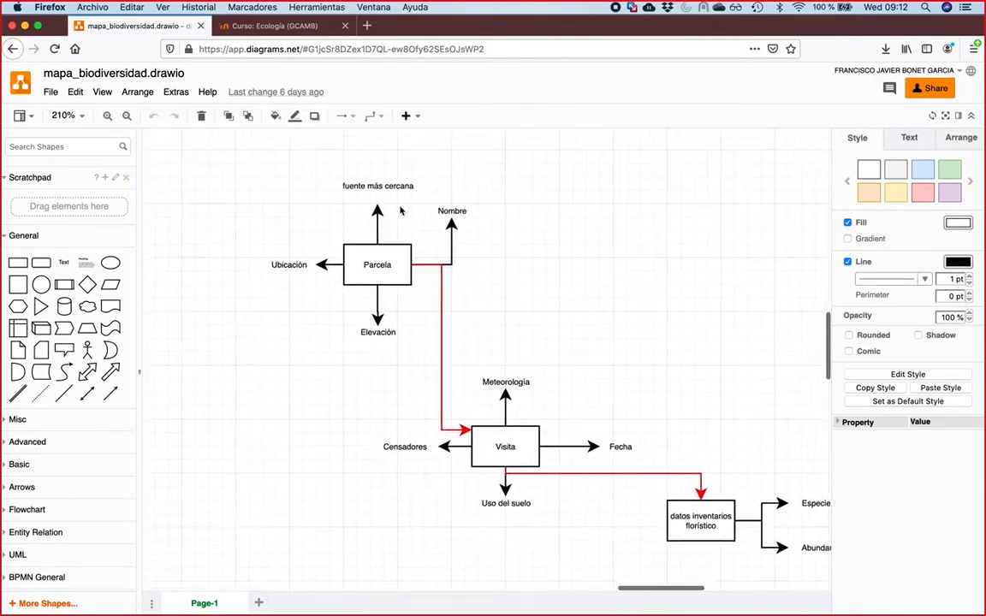
scroll(400, 211, right, 1)
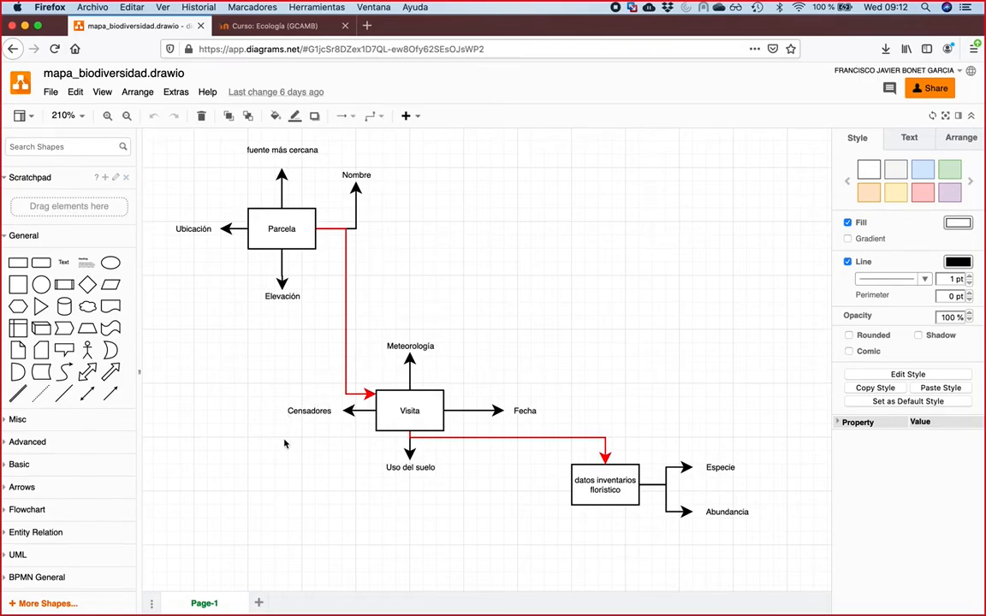
Step: Return to Microsoft Access, dismiss the security warning and open the table relationships diagram
key(super+Tab)
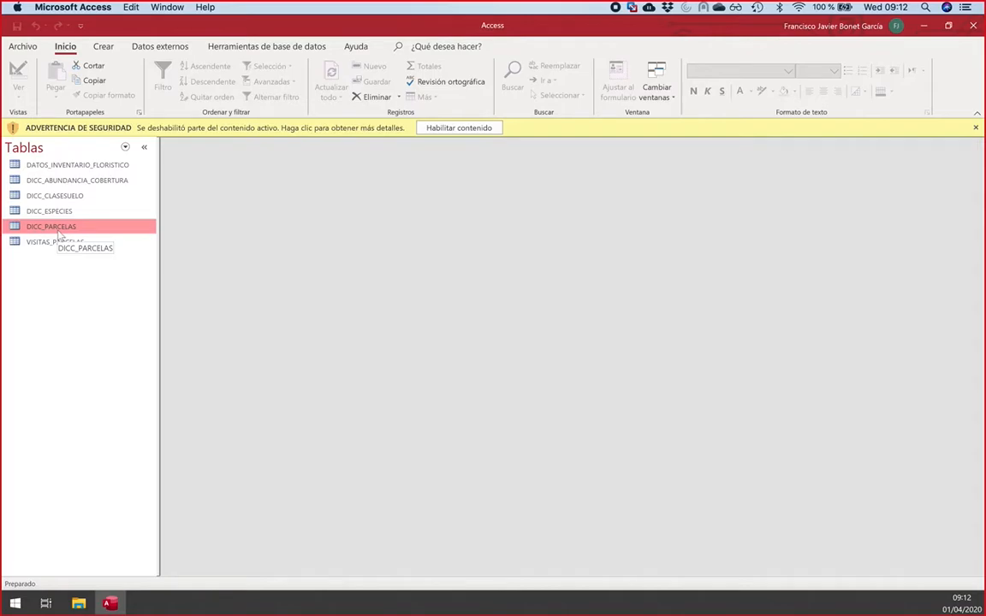
click(976, 128)
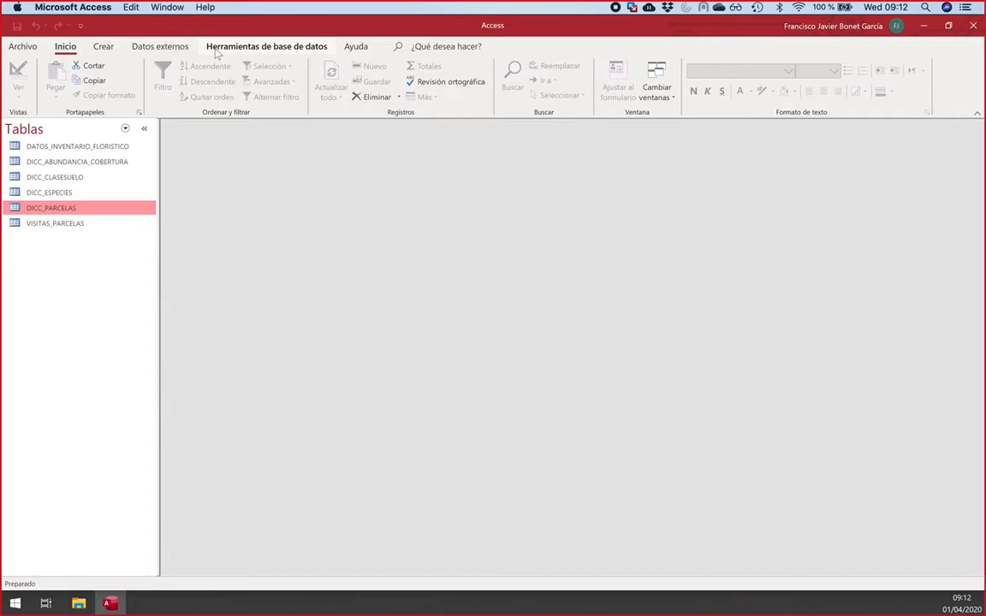
click(217, 48)
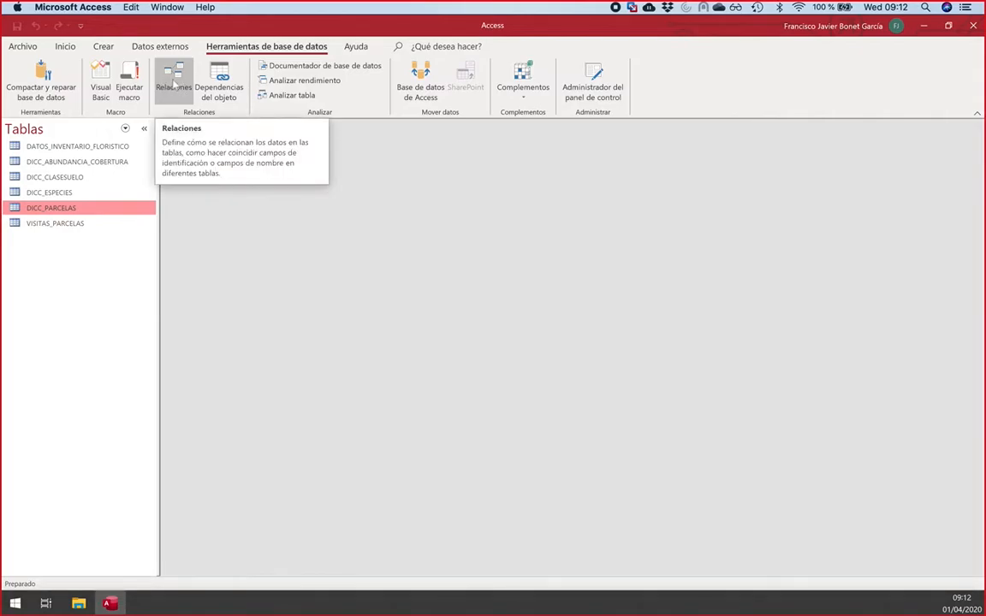
click(173, 83)
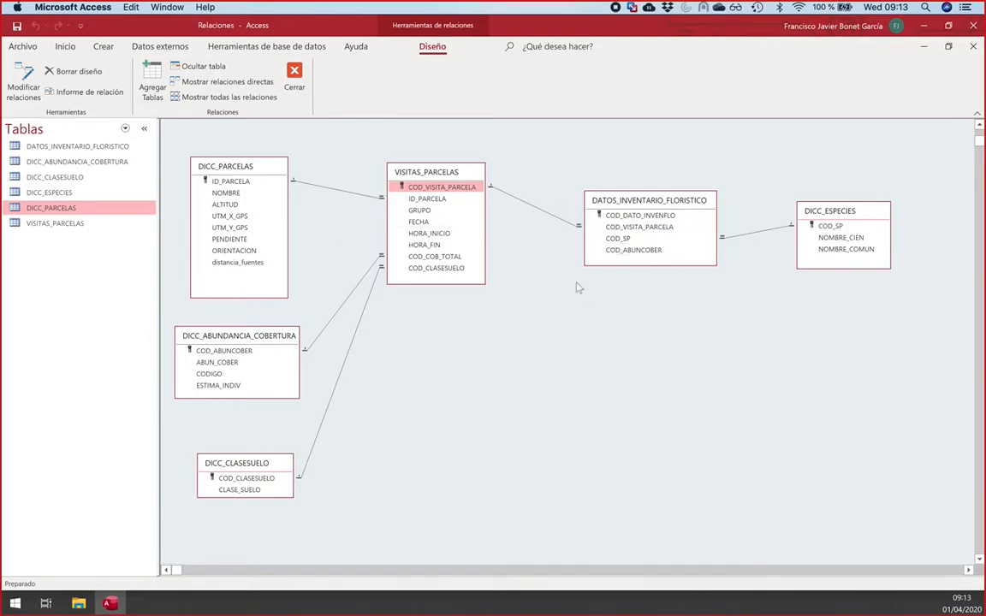
Step: Rearrange the relationships diagram by moving DATOS_INVENTARIO_FLORISTICO, DICC_ESPECIES and DICC_CLASESUELO closer to the other tables
drag(613, 204, 578, 184)
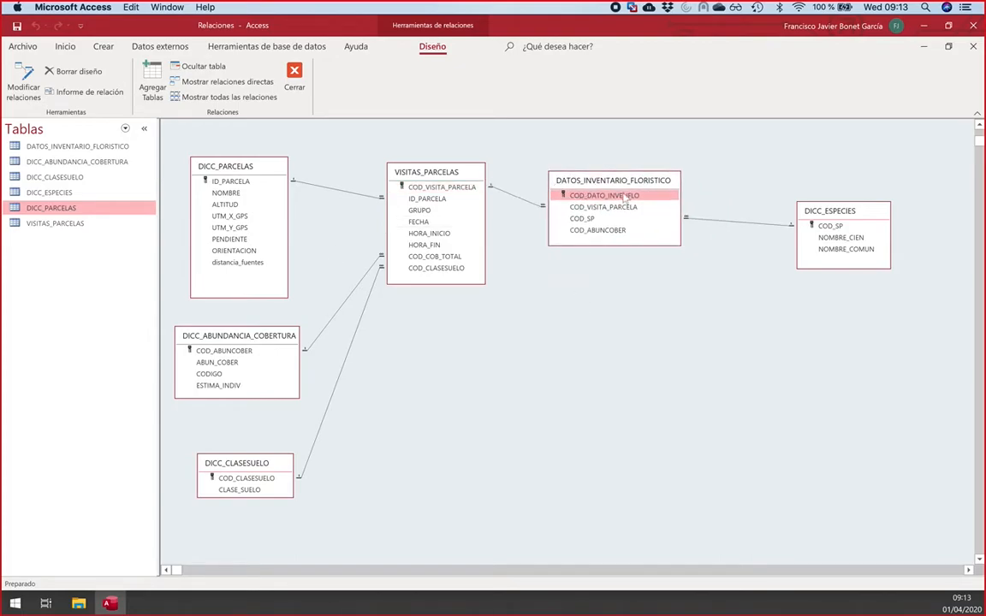
drag(828, 217, 761, 189)
drag(233, 462, 243, 435)
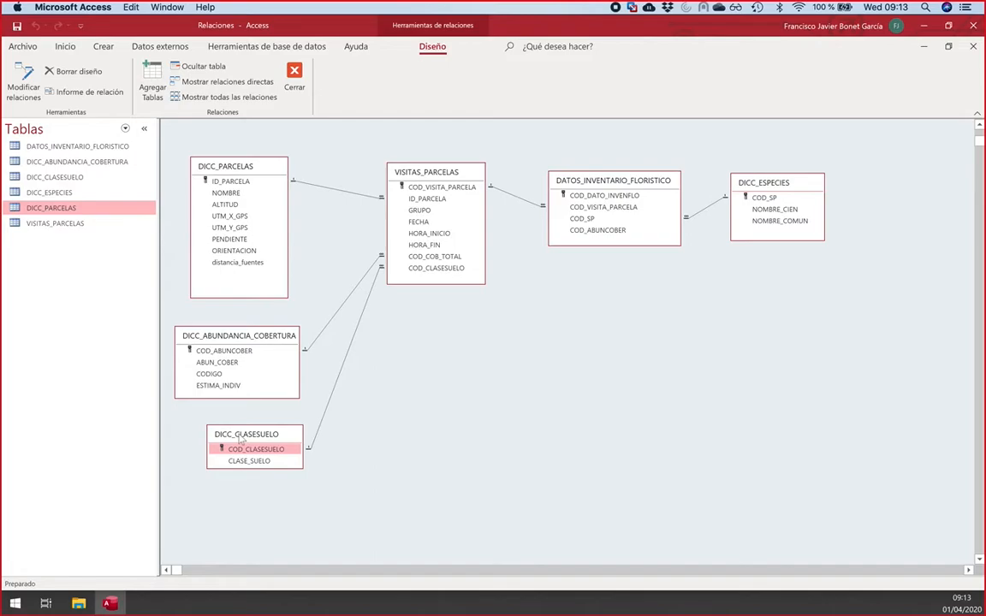
Step: Examine the fields of DICC_PARCELAS from ID_PARCELA to distancia_fuentes, and nudge the table slightly upward in the diagram
click(243, 172)
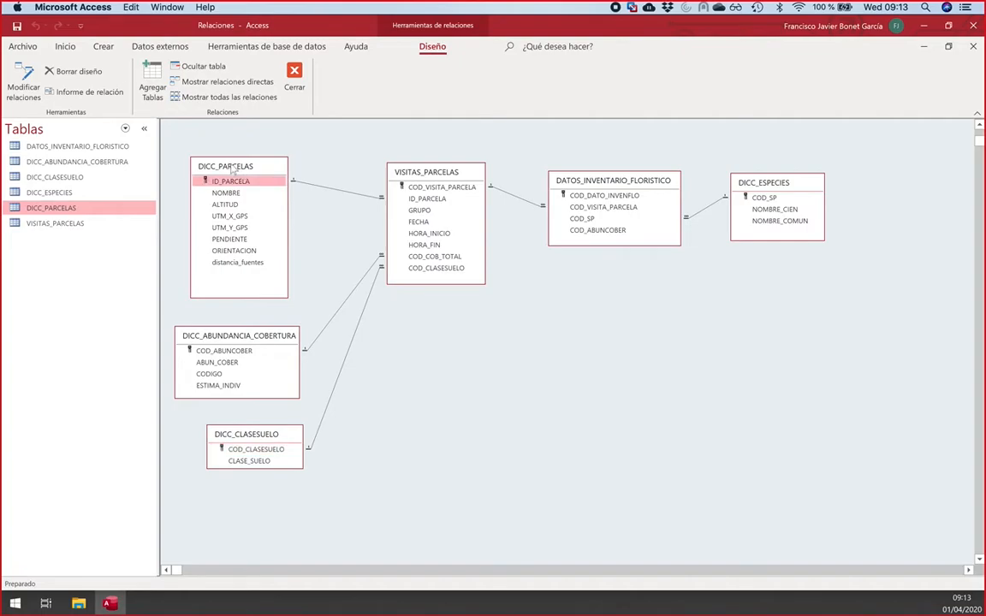
click(224, 193)
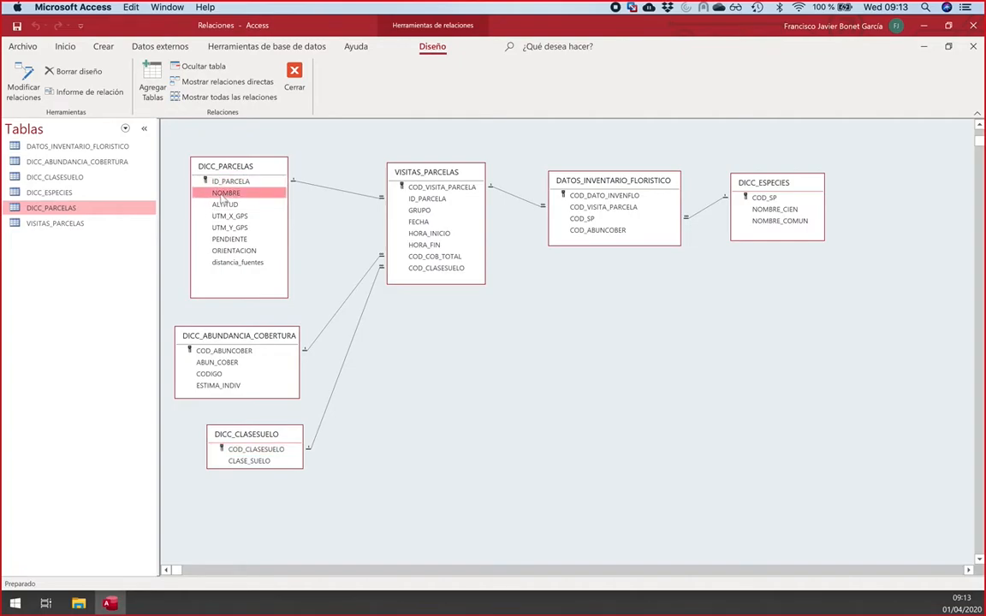
click(224, 216)
click(215, 229)
click(205, 239)
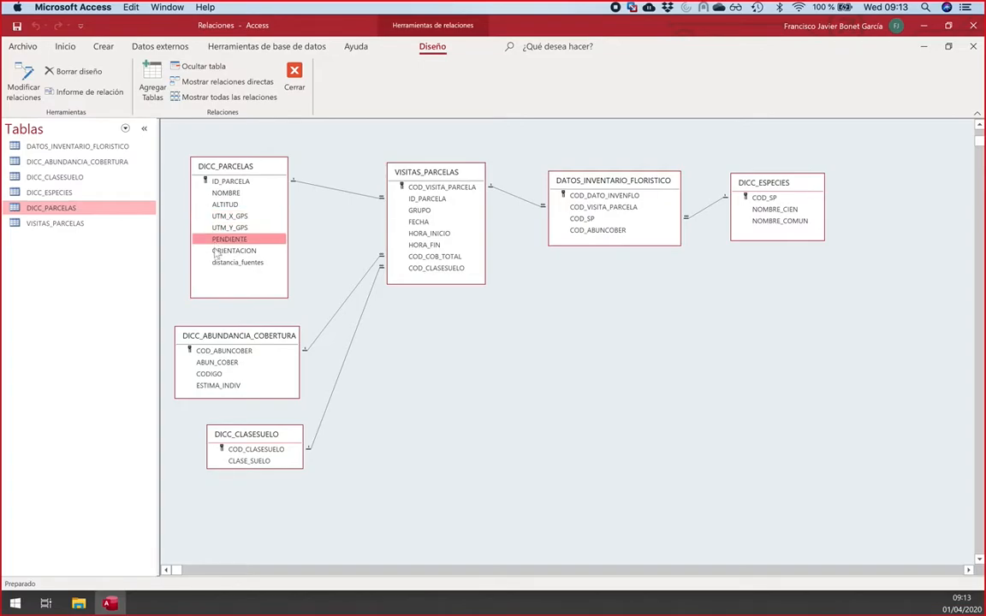
click(224, 250)
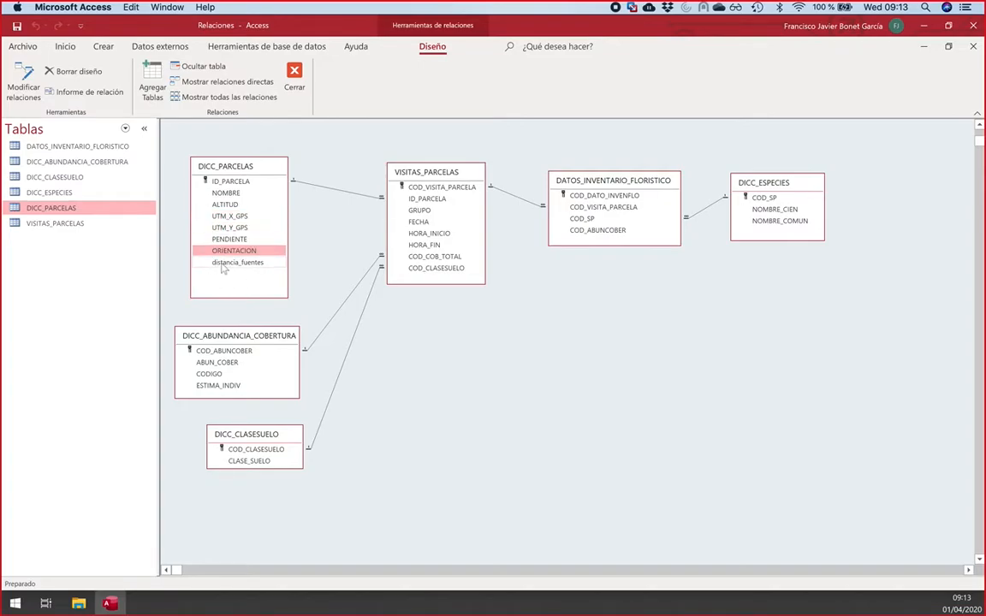
click(229, 265)
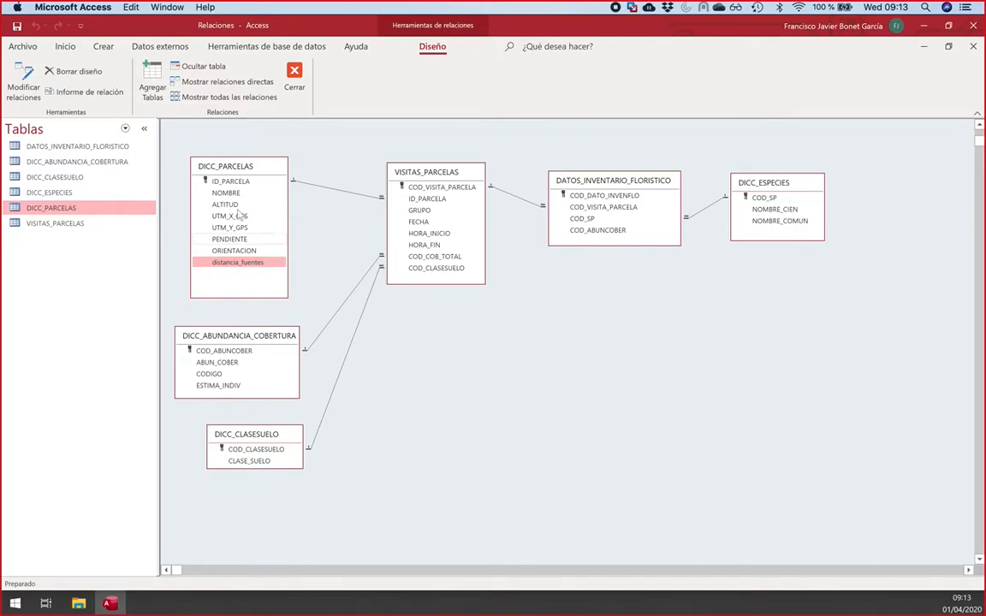
drag(227, 167, 226, 162)
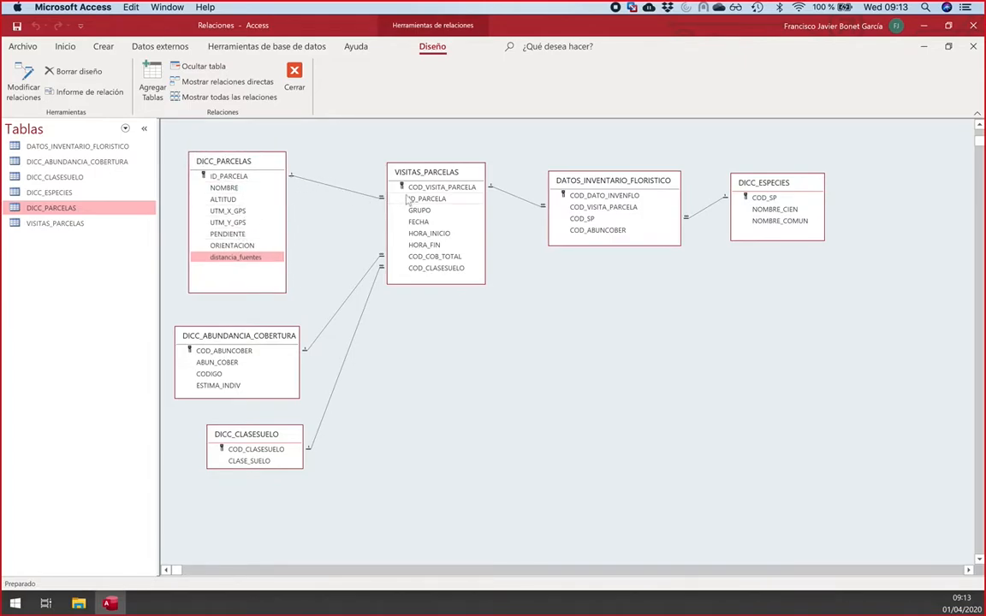
Step: Examine the fields of VISITAS_PARCELAS one by one, from COD_VISITA_PARCELA to HORA_FIN
click(432, 185)
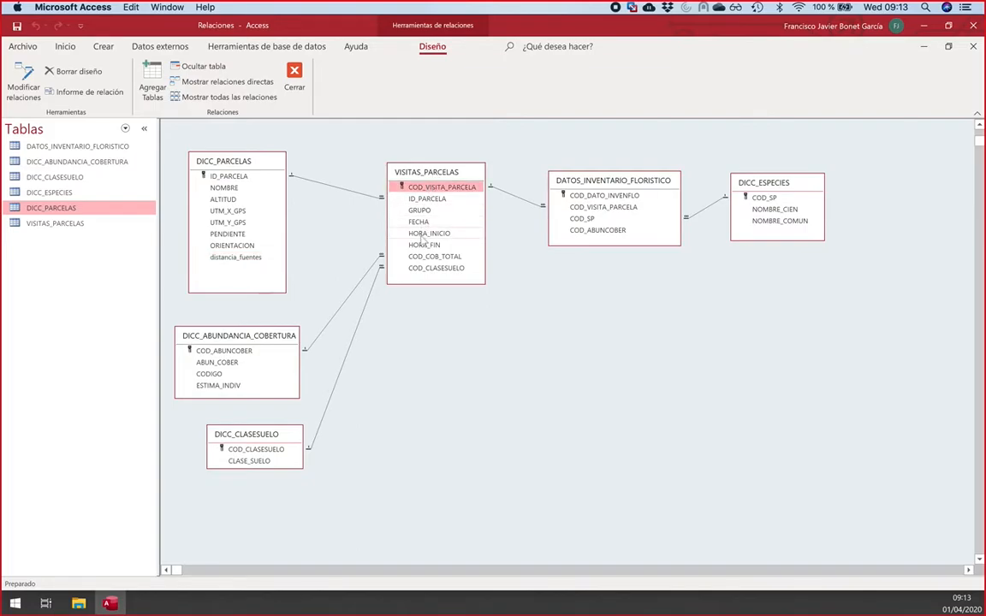
click(414, 200)
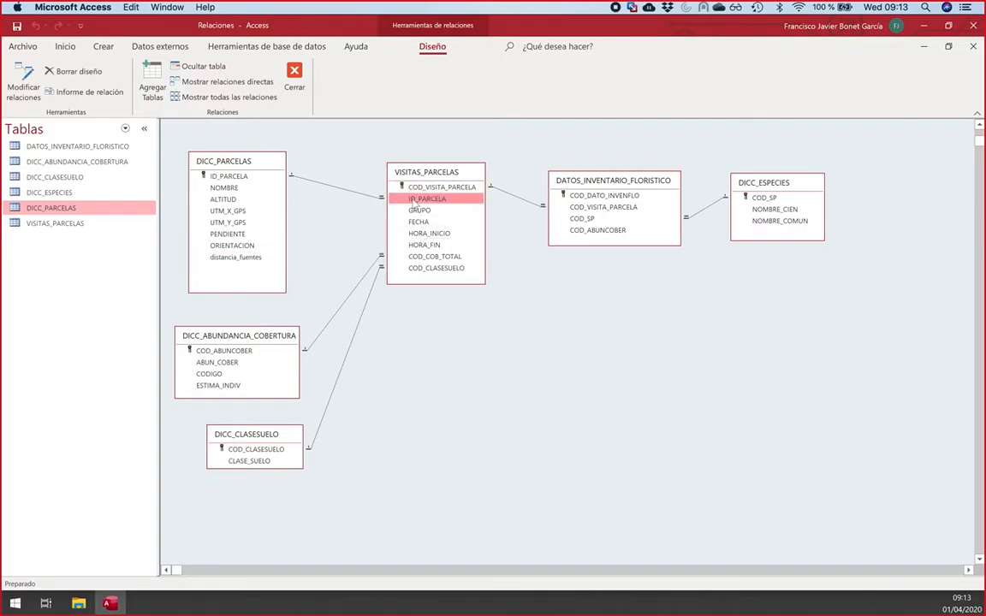
click(417, 213)
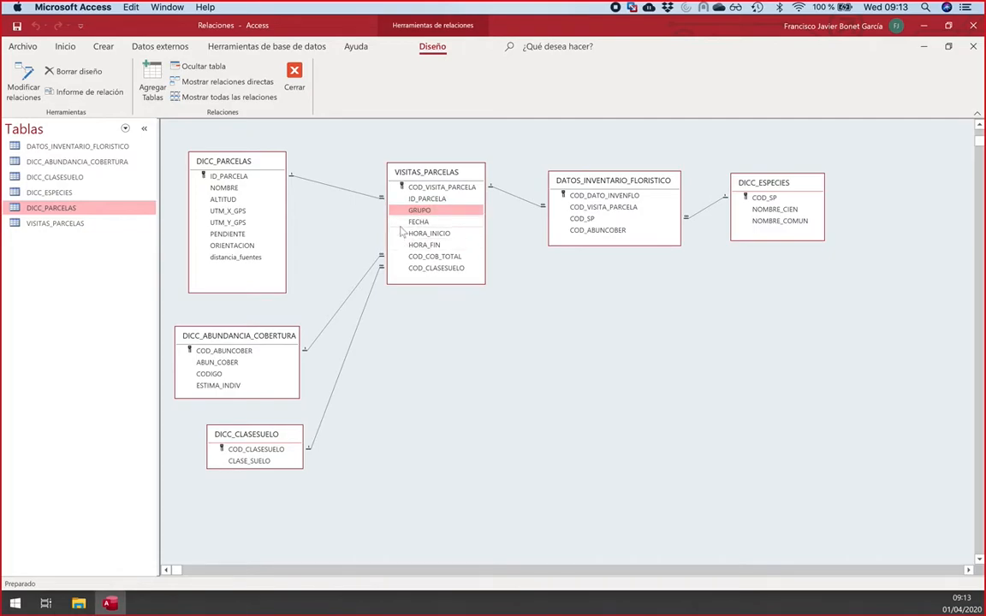
click(401, 225)
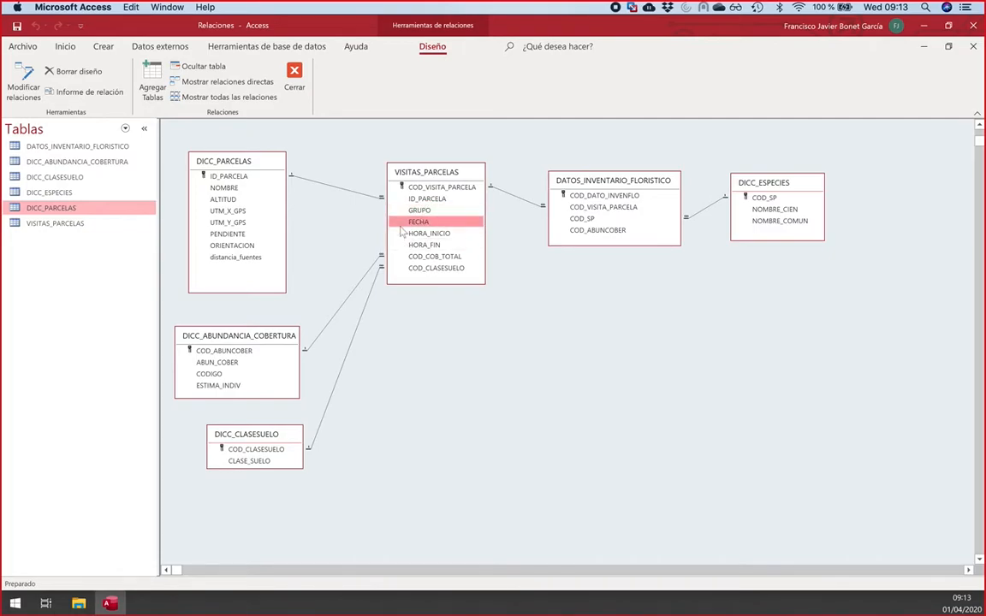
click(403, 233)
click(412, 245)
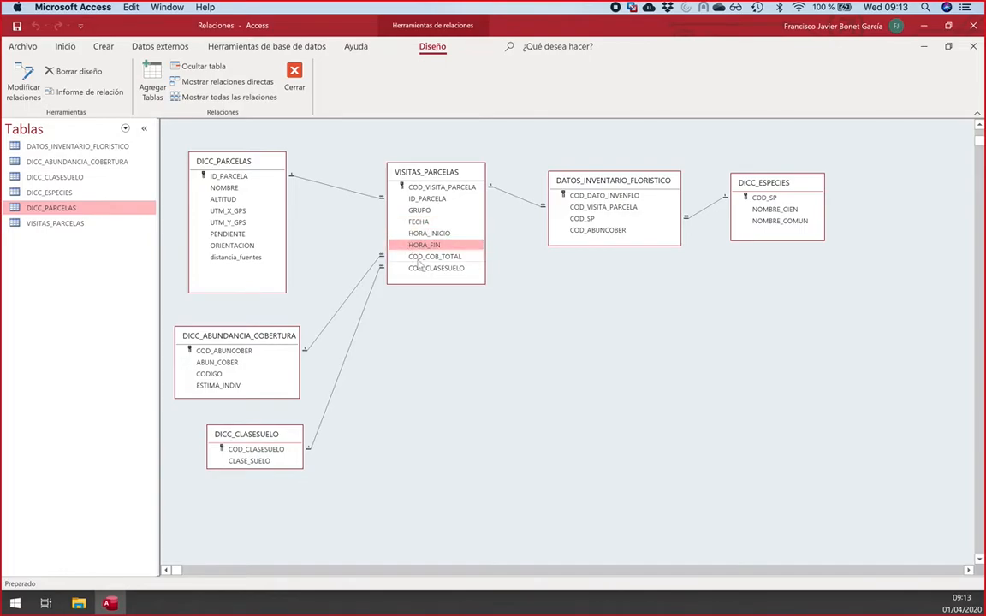
Step: Trace COD_COB_TOTAL and COD_CLASESUELO in VISITAS_PARCELAS to their dictionary tables, and move DICC_ABUNDANCIA_COBERTURA slightly upward
click(421, 258)
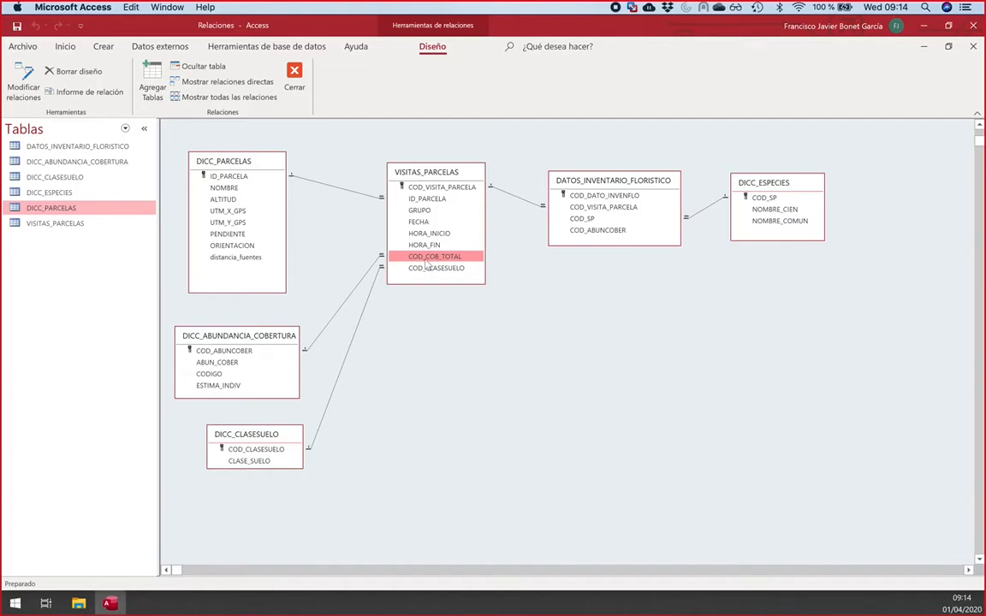
drag(425, 263, 280, 356)
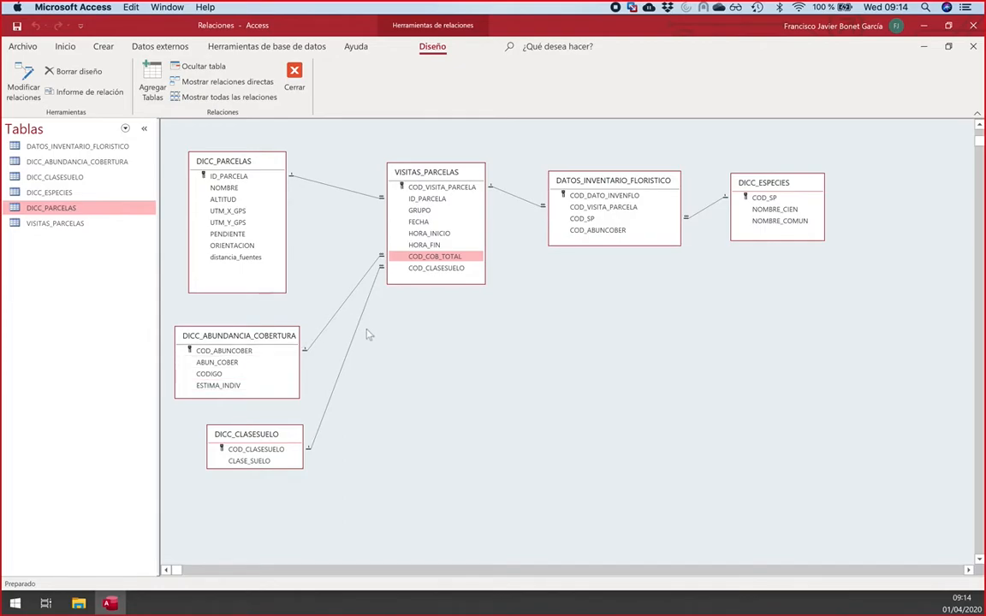
click(424, 268)
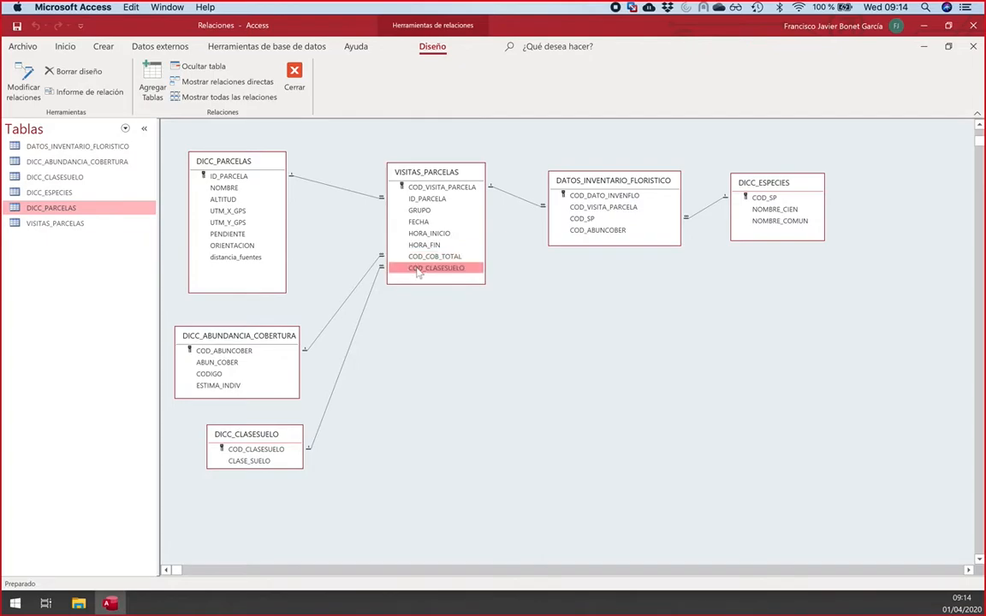
click(264, 448)
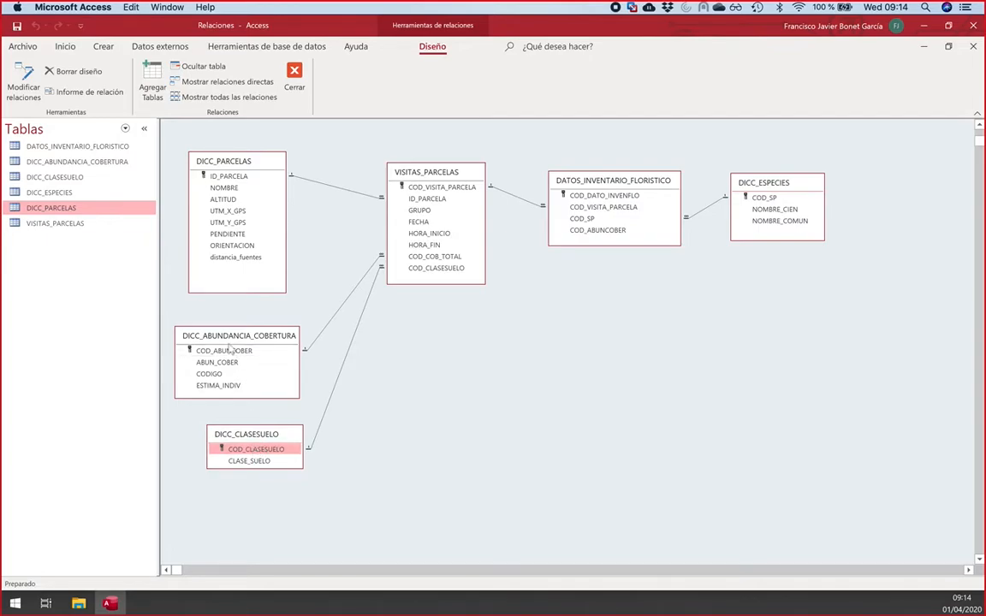
drag(229, 342, 231, 328)
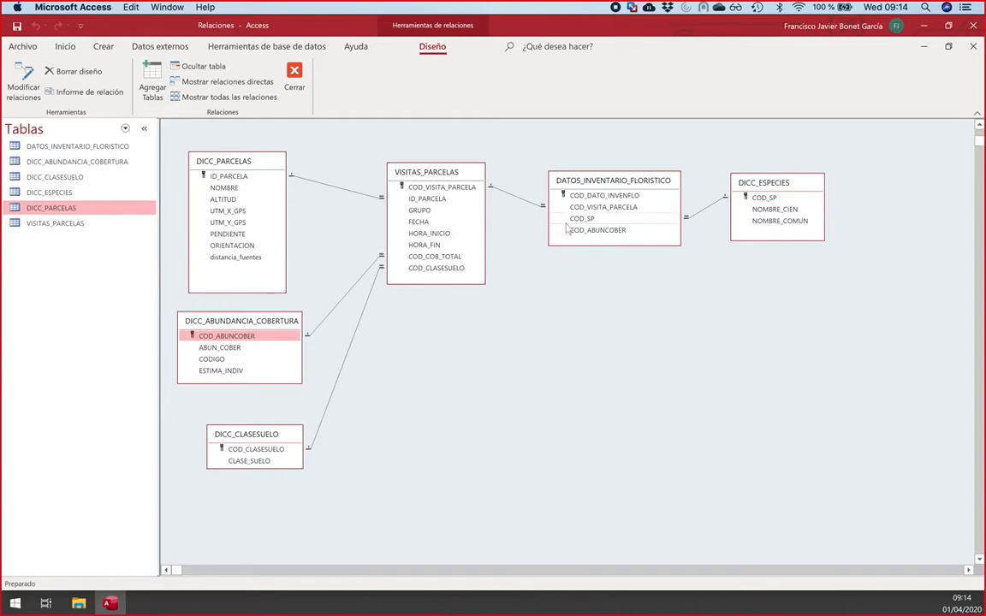
Step: Examine the link from VISITAS_PARCELAS to DATOS_INVENTARIO_FLORISTICO and the inventory table's fields COD_DATO_INVENFLO, COD_SP and COD_ABUNCOBER
click(447, 171)
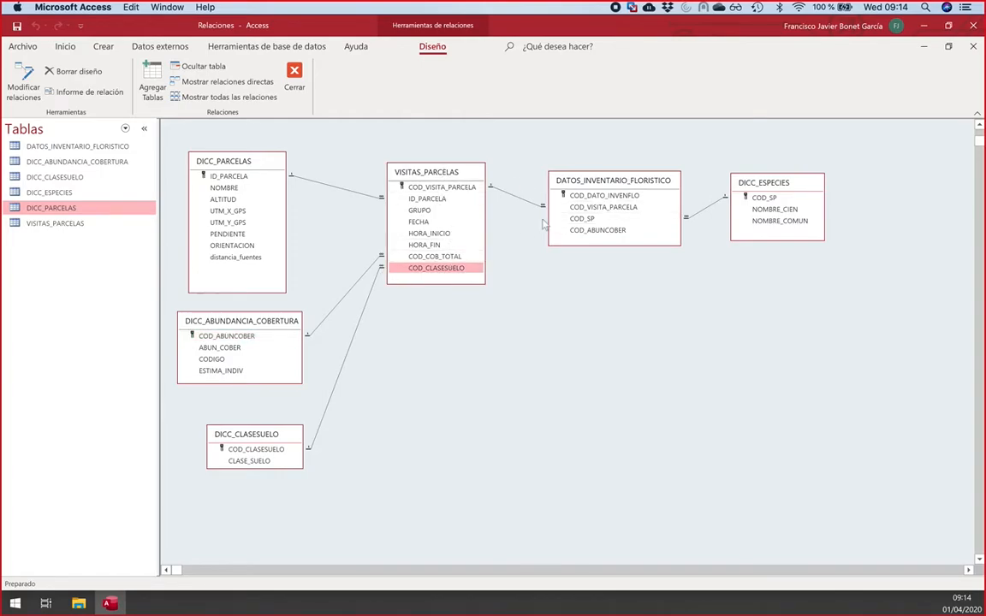
click(594, 184)
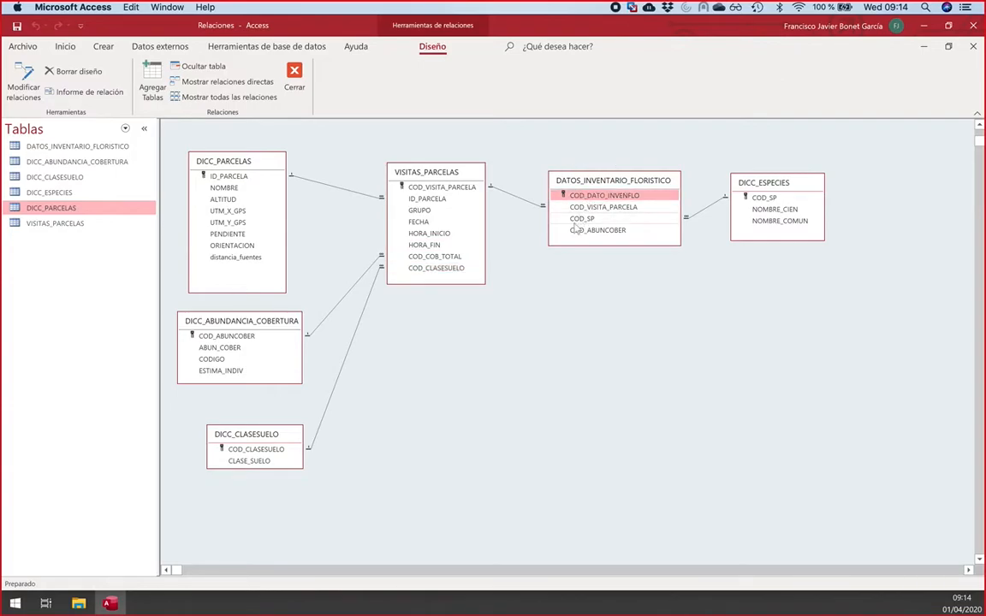
click(578, 221)
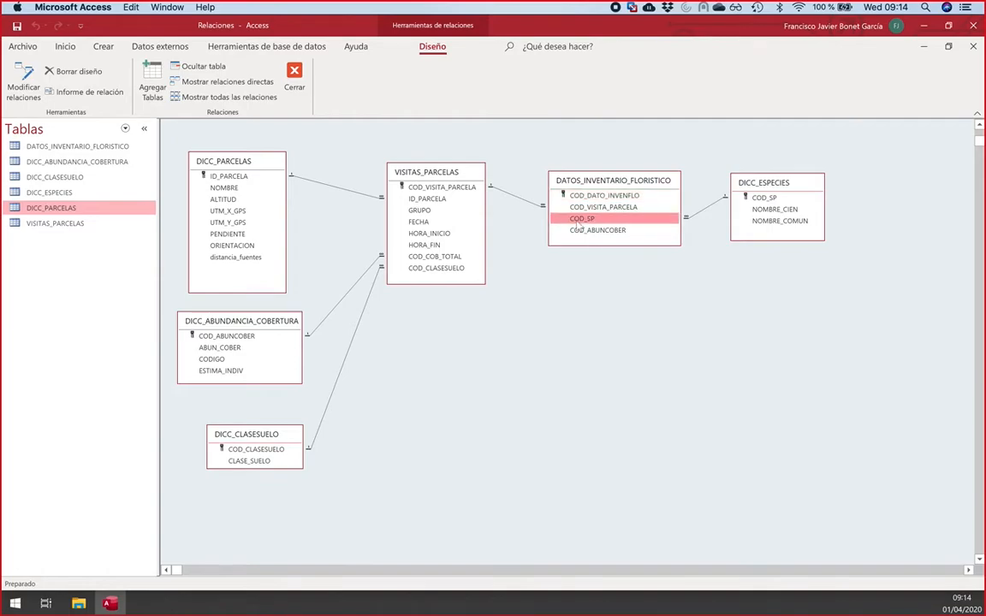
click(588, 231)
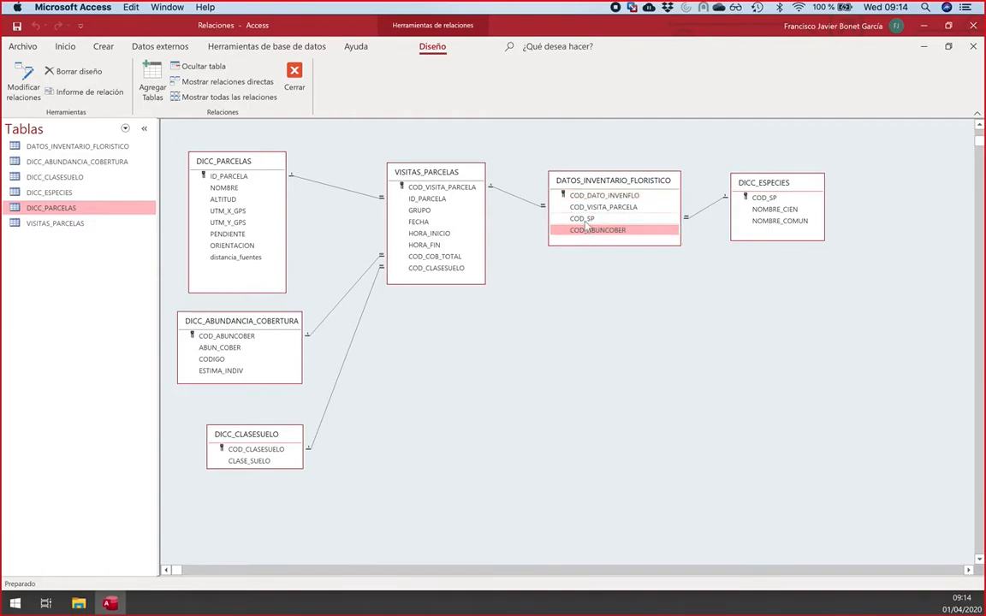
Step: Trace COD_SP from DATOS_INVENTARIO_FLORISTICO to DICC_ESPECIES and examine its fields COD_SP, NOMBRE_CIEN and NOMBRE_COMUN
click(585, 221)
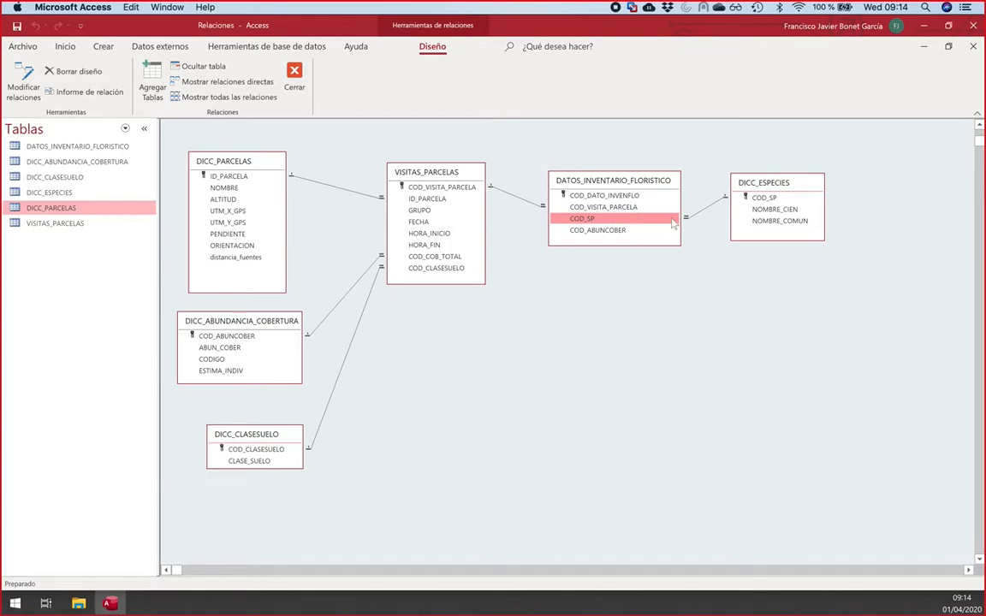
click(761, 197)
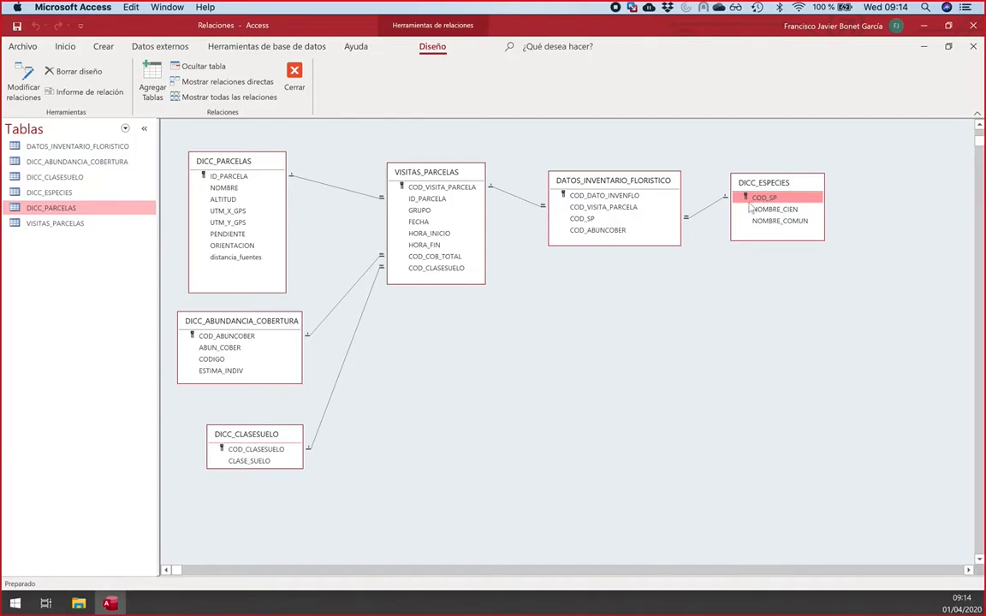
click(767, 211)
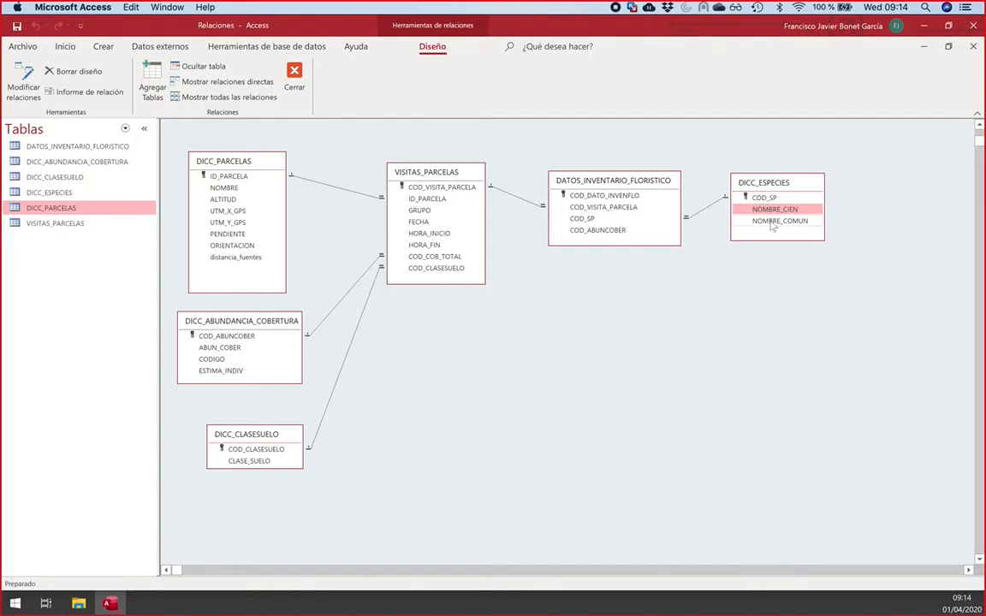
click(773, 222)
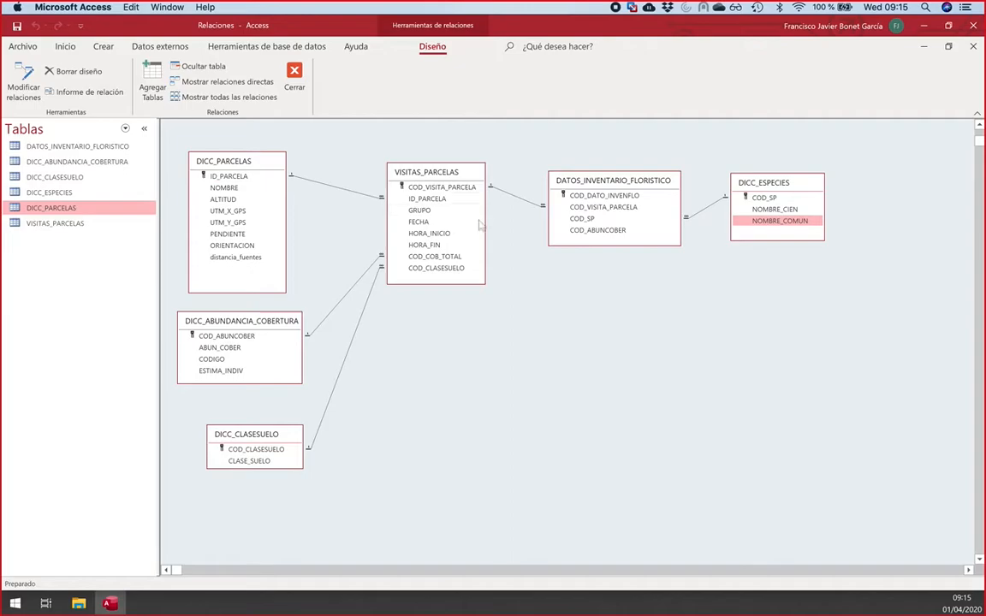
Step: View the DICC_ESPECIES records, close the table, and check the object list's group filter, choosing Tablas
double_click(49, 193)
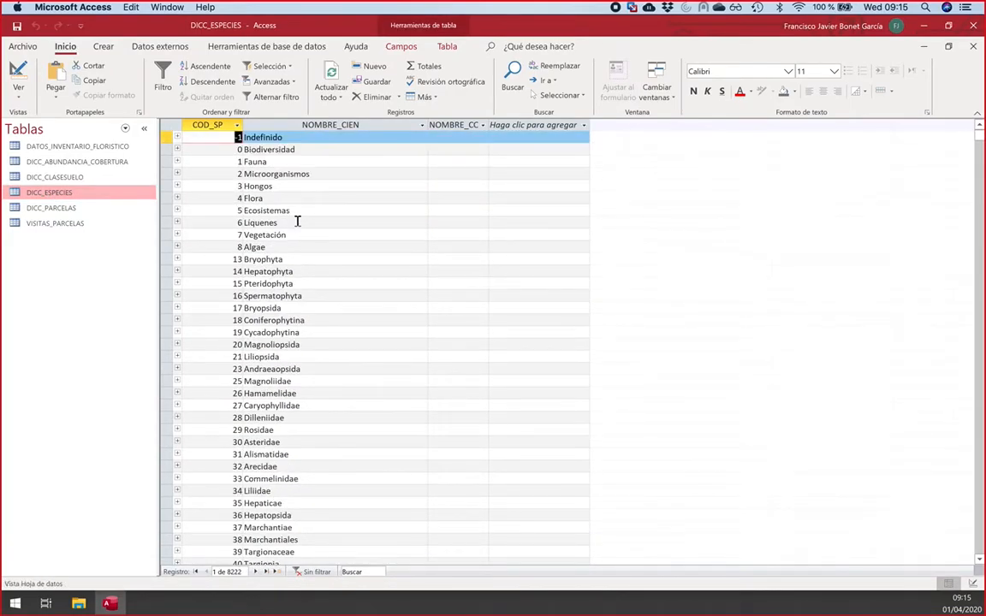
click(973, 46)
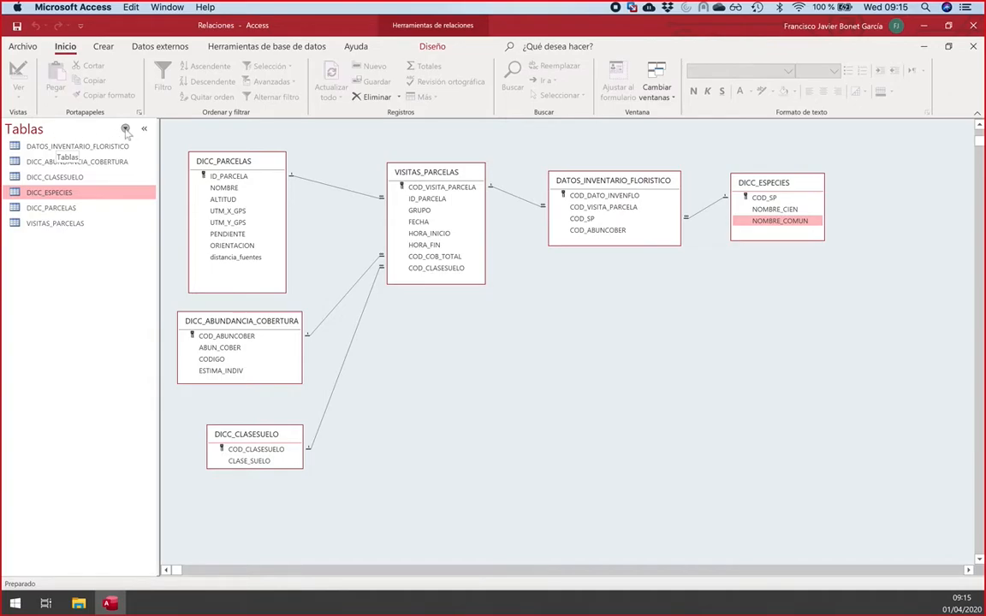
click(125, 129)
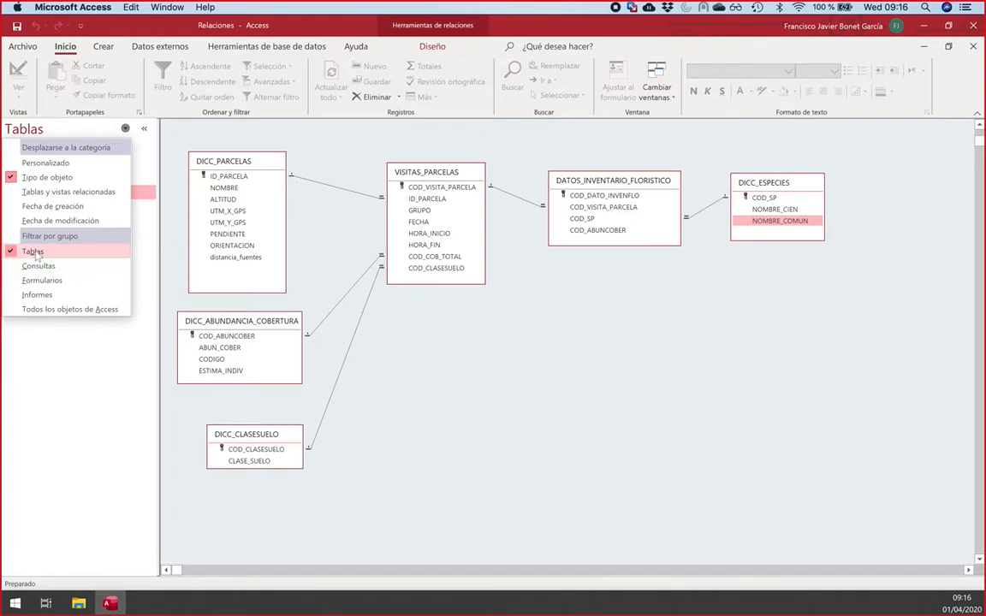
click(33, 250)
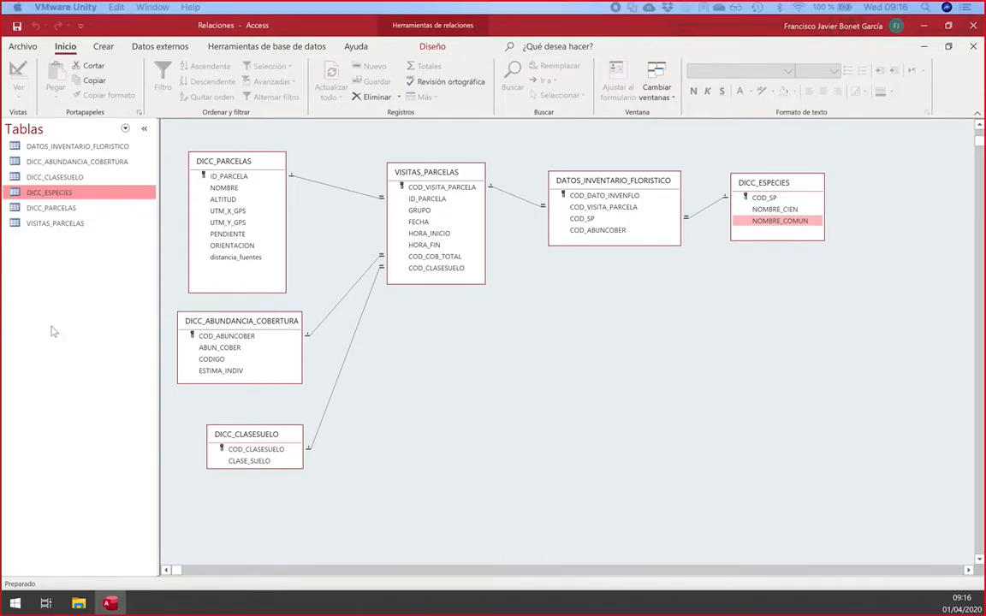
Step: Open the DICC_ESPECIES table and browse its initial records of higher taxonomic groups
double_click(46, 196)
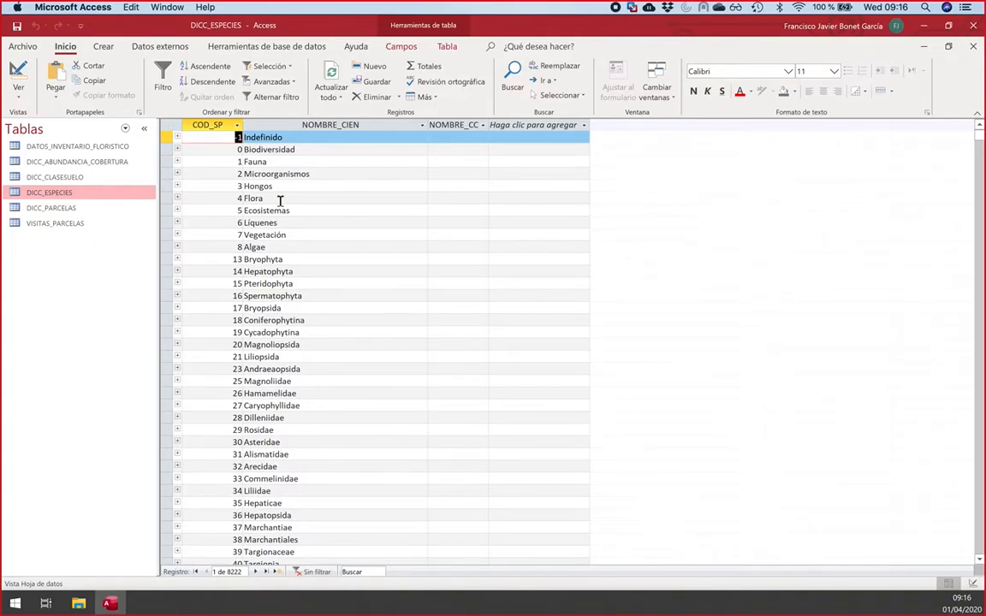
scroll(280, 201, down, 1)
scroll(280, 201, down, 20)
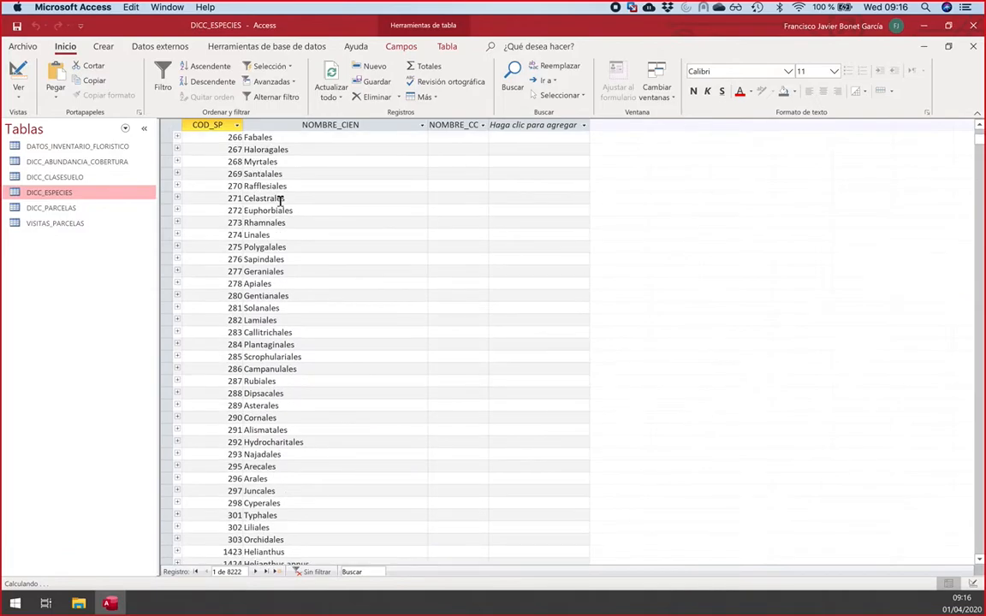
scroll(280, 201, up, 20)
scroll(280, 201, up, 20)
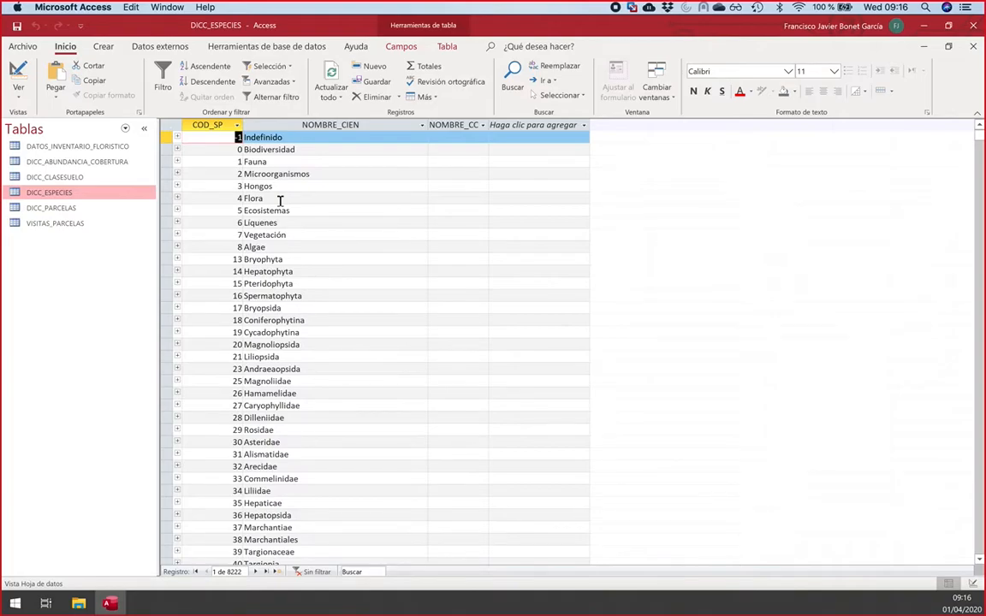
scroll(280, 201, down, 5)
scroll(280, 201, down, 5)
scroll(280, 200, down, 6)
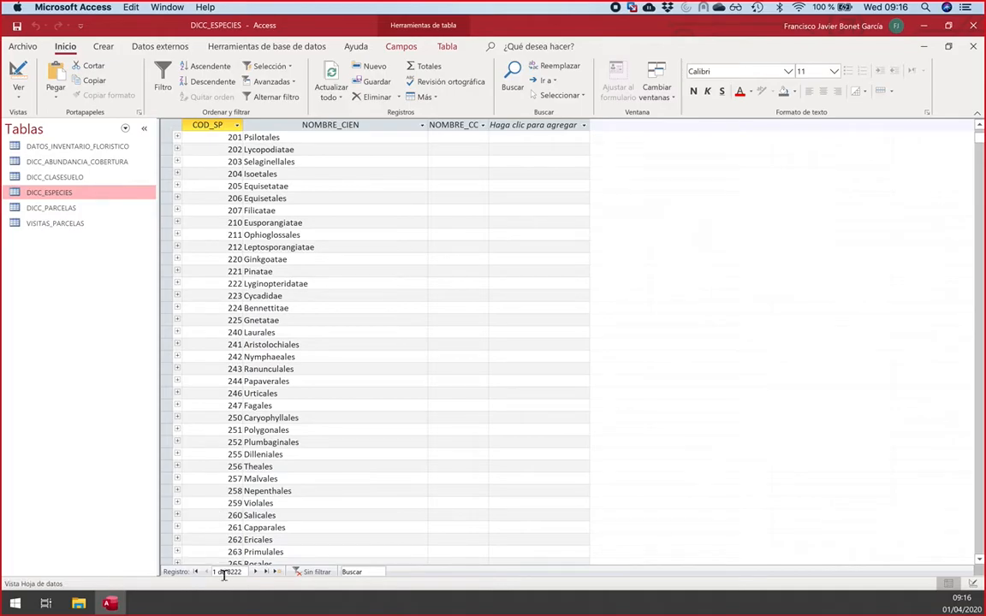
Step: Browse the species-level records of DICC_ESPECIES, highlight the COD_SP of Asplenium obovatum, and close the table
scroll(301, 379, down, 4)
scroll(301, 379, down, 20)
scroll(300, 379, down, 20)
scroll(300, 379, up, 18)
scroll(332, 261, up, 3)
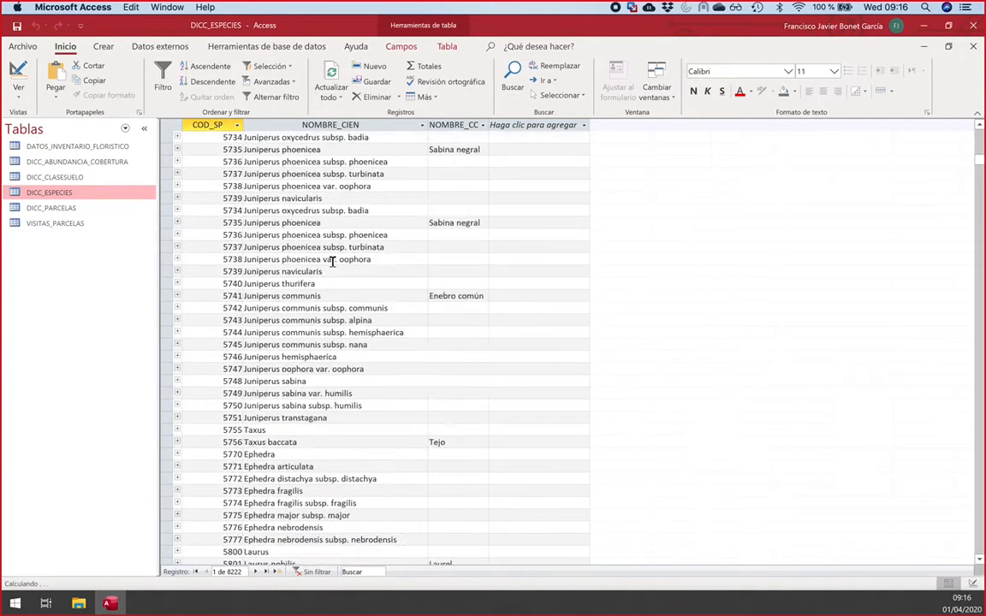
scroll(332, 261, up, 9)
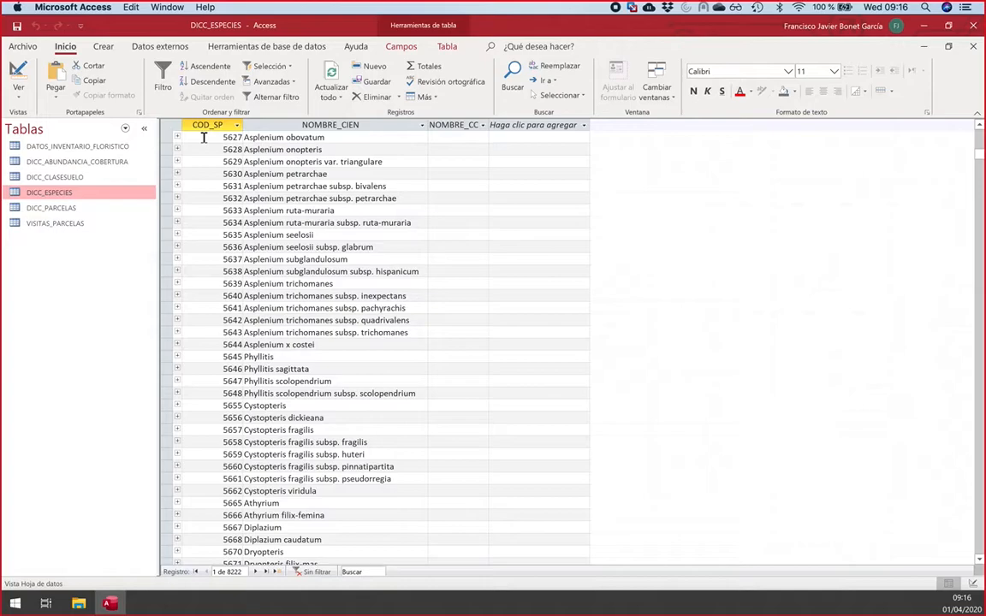
drag(204, 138, 244, 138)
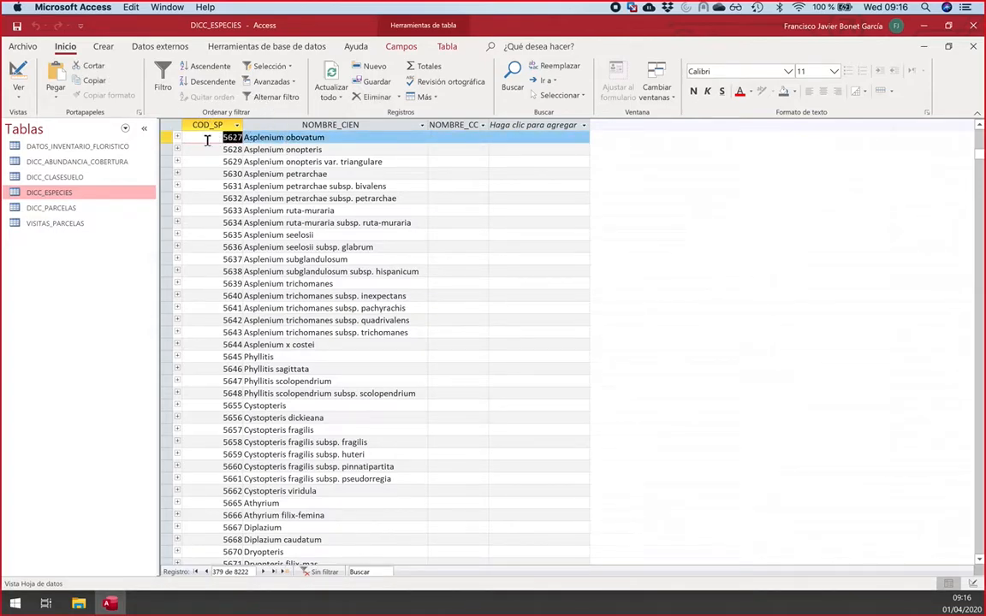
click(973, 47)
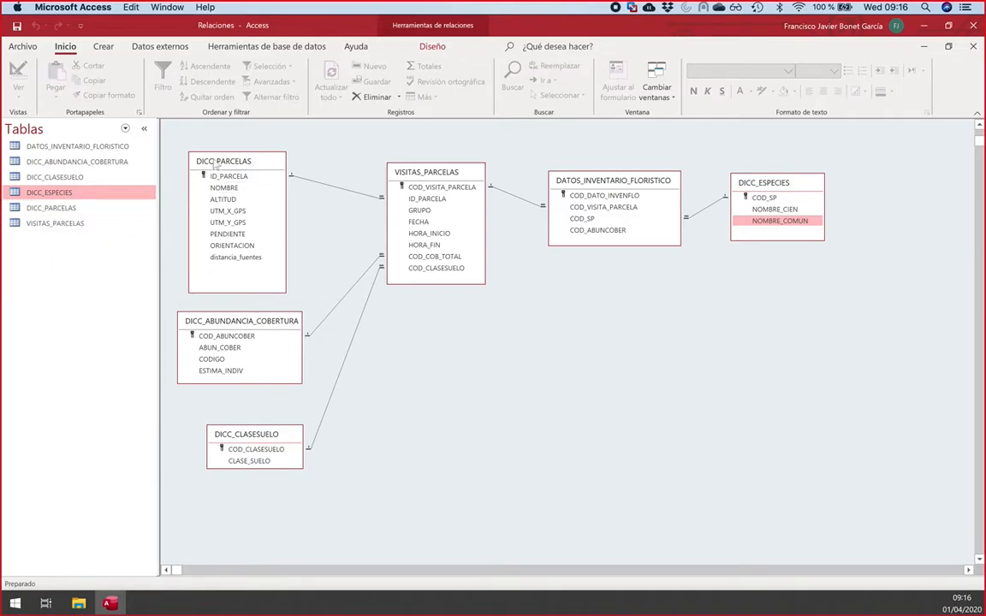
Step: Open the DICC_PARCELAS table and browse its plot records down to the LTV plots
double_click(50, 208)
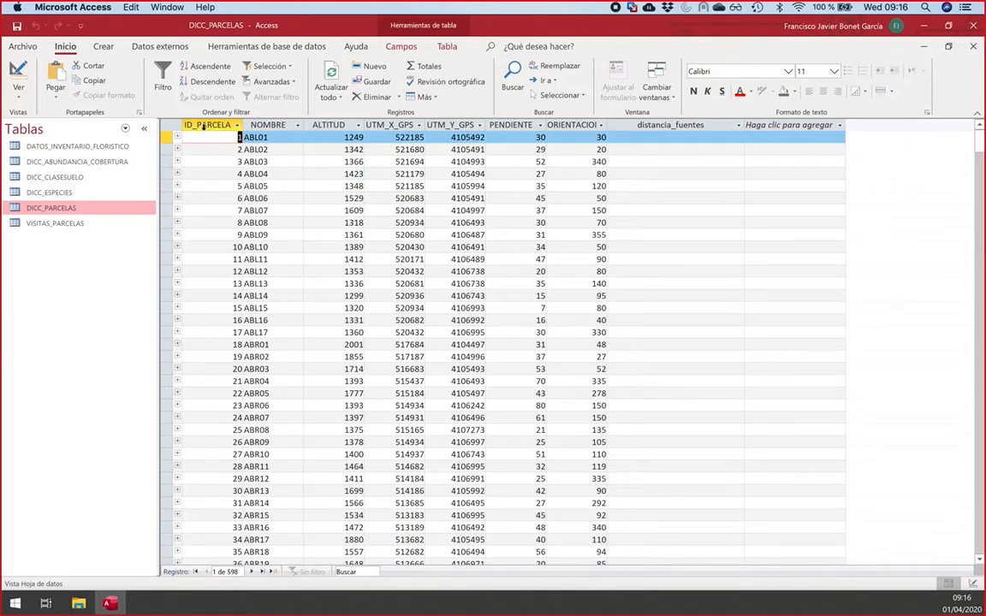
scroll(215, 282, down, 11)
scroll(214, 283, up, 11)
click(214, 163)
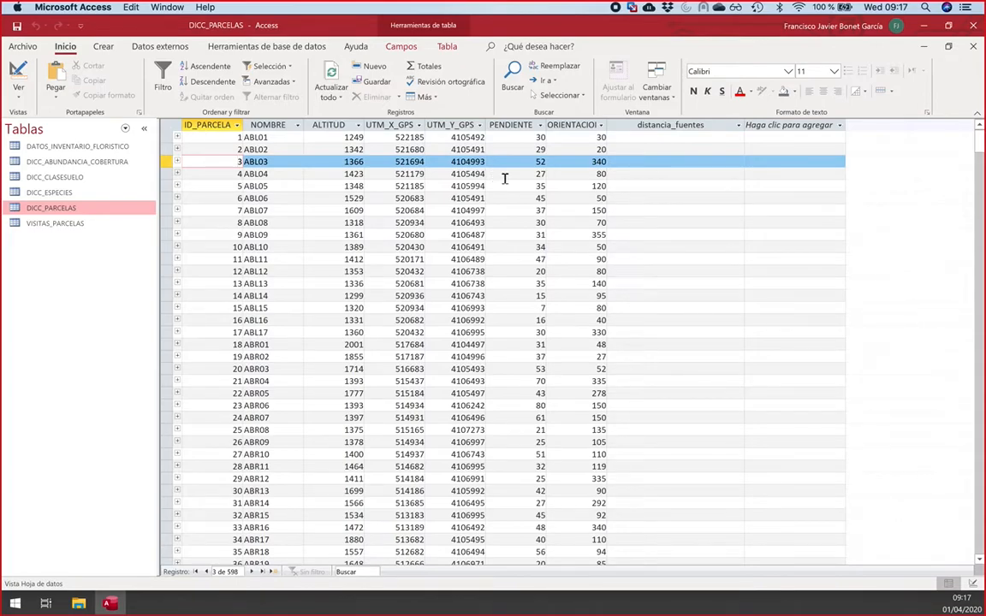
scroll(423, 273, down, 20)
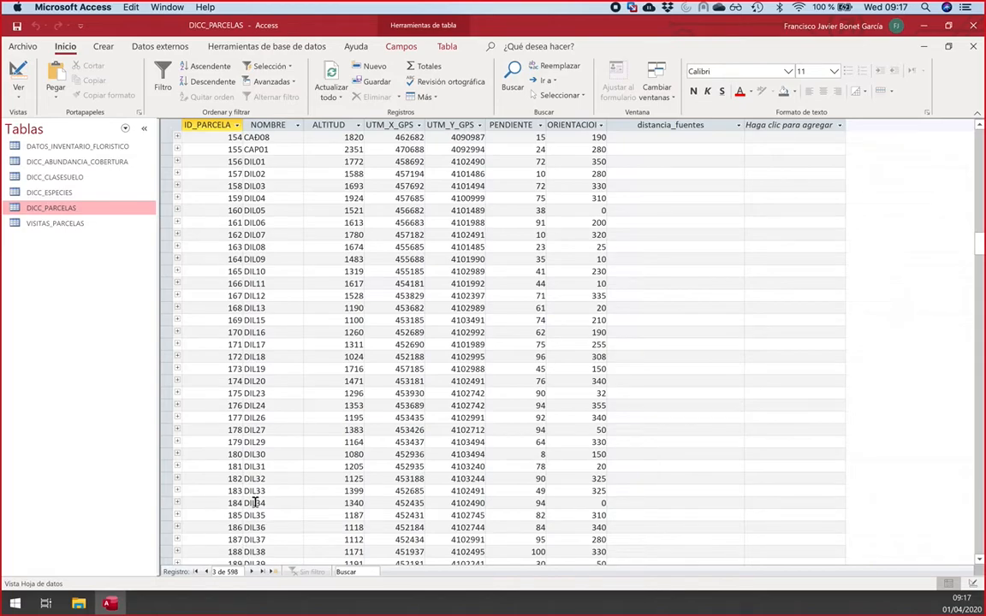
scroll(265, 385, down, 20)
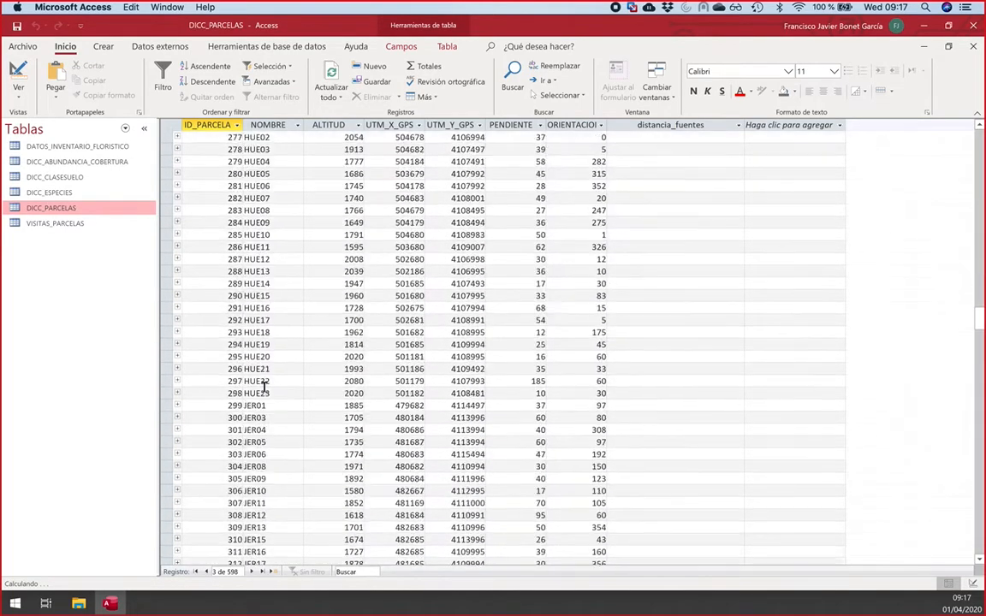
scroll(244, 411, down, 20)
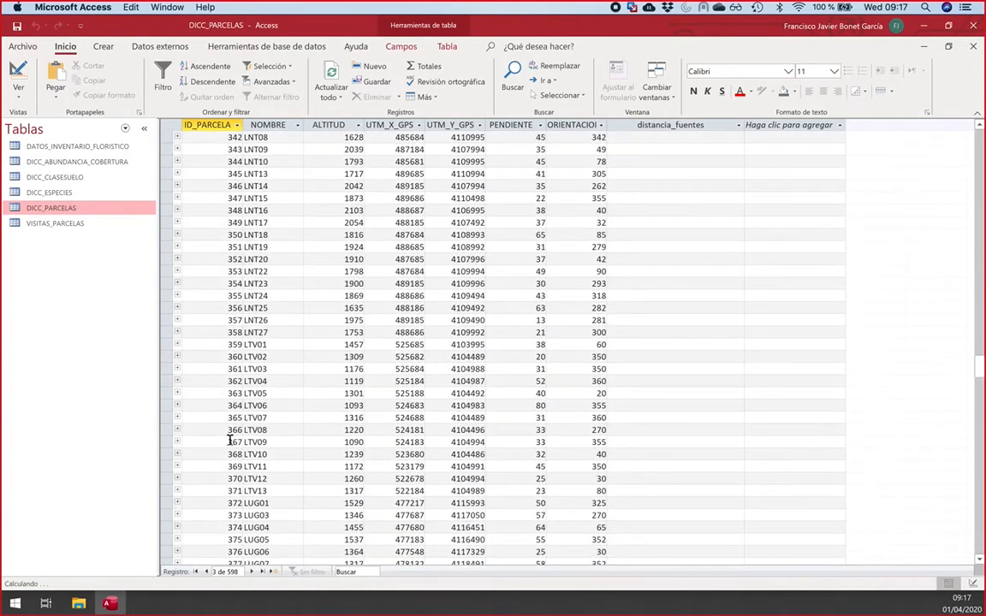
Step: Change the NOMBRE of plot 360 in DICC_PARCELAS to LTV0dfsafasd and commit the record
click(272, 357)
key(BackSpace)
text(dfsafasd)
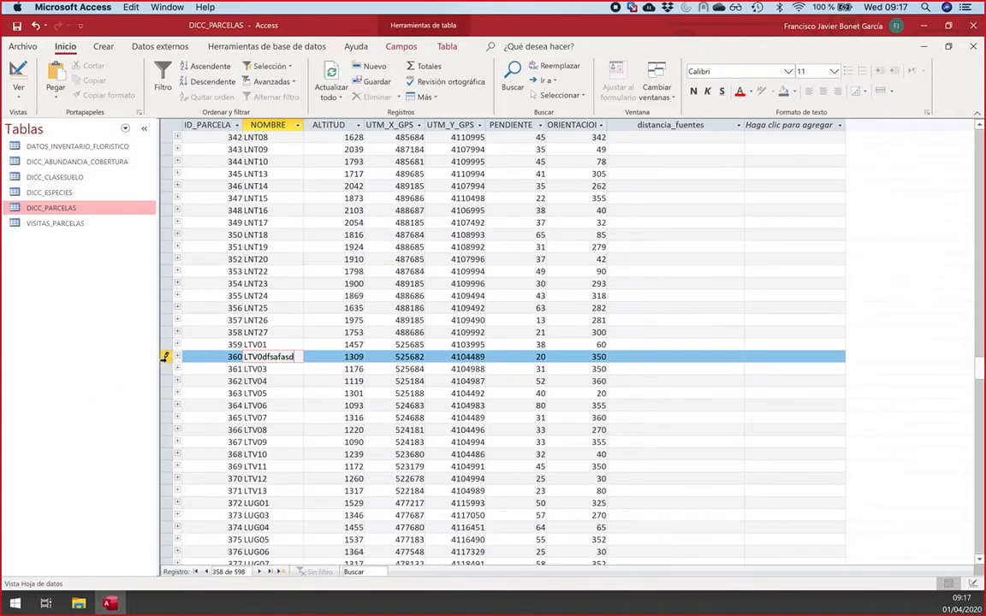
click(276, 382)
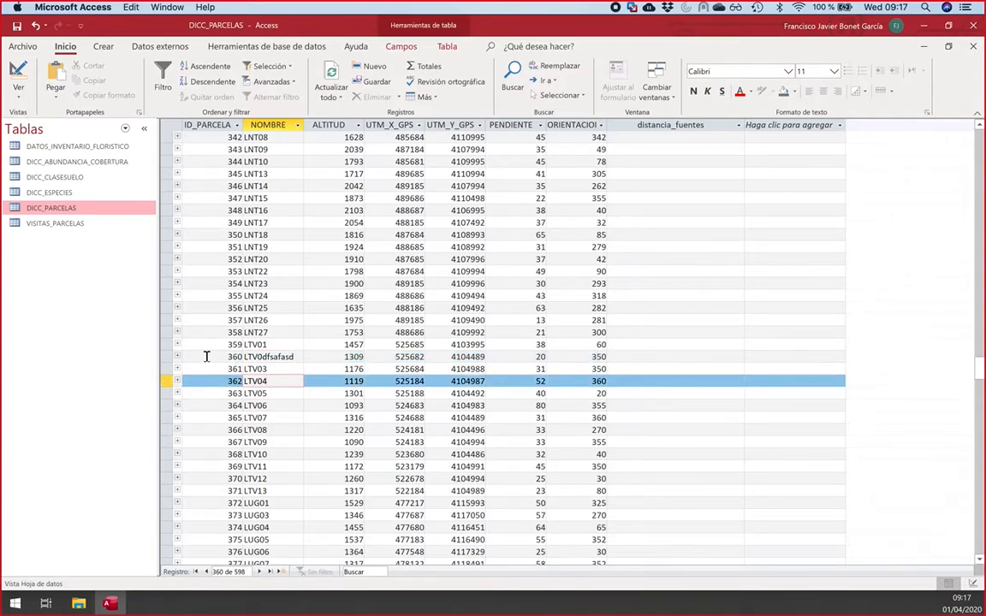
Step: Restore the NOMBRE of plot 360 to LTV02 and commit the record
click(295, 358)
drag(296, 358, 263, 360)
text(2)
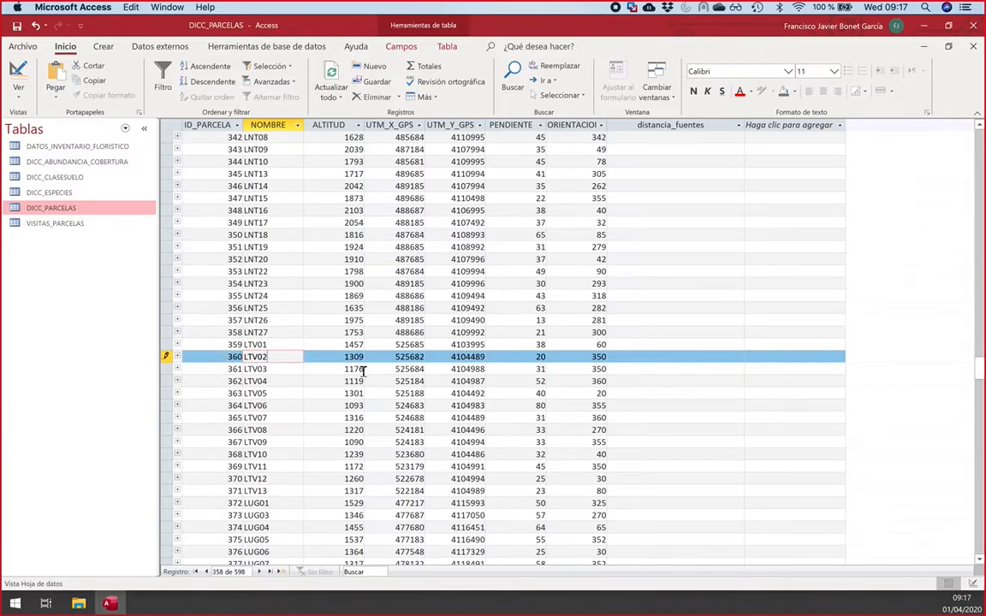
click(280, 394)
Step: Advance through the DICC_PARCELAS records one at a time, and jump to the table's last record
scroll(280, 419, down, 20)
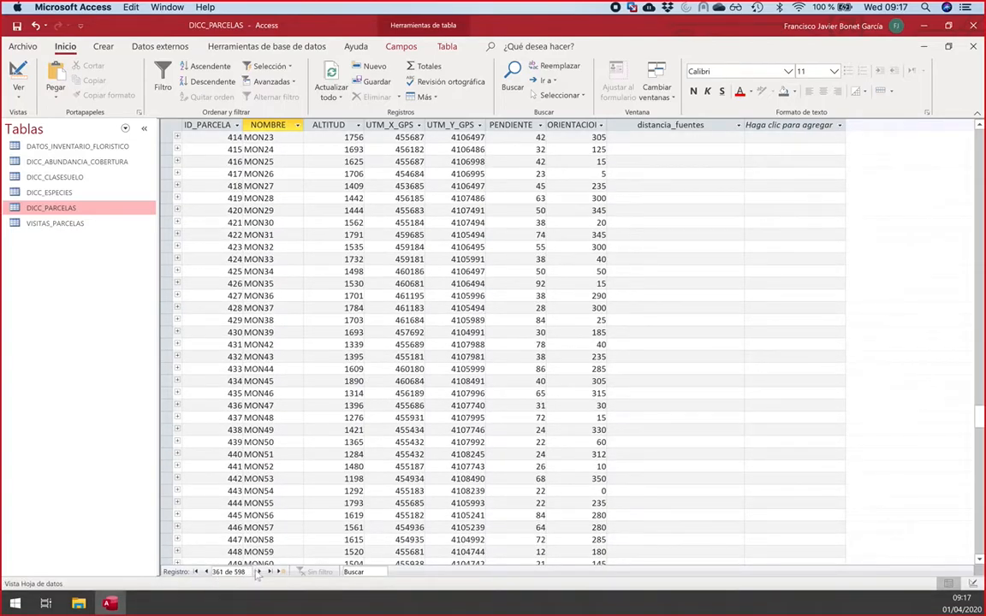
click(258, 572)
click(259, 571)
click(260, 572)
click(259, 572)
click(270, 572)
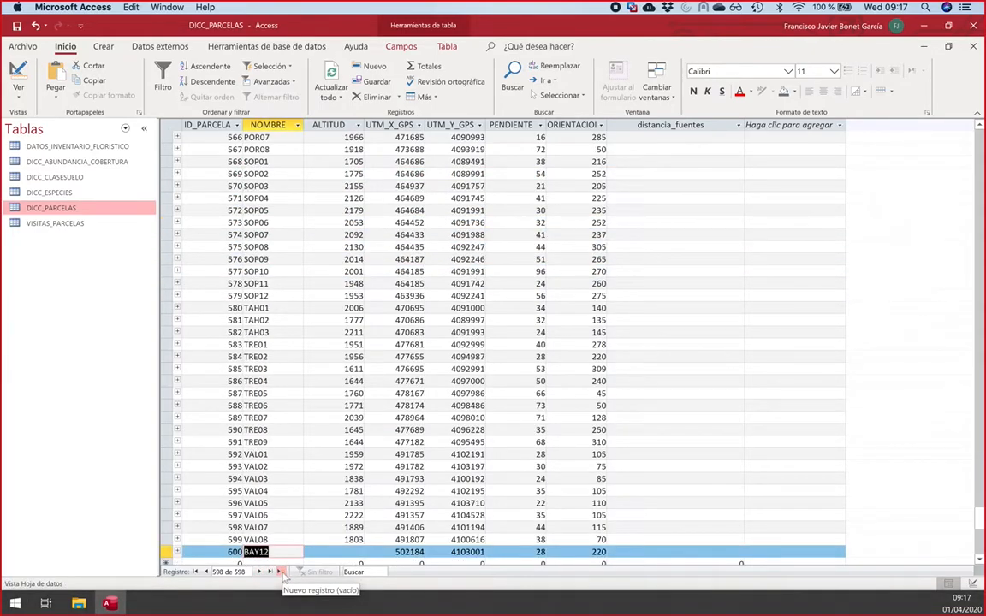
Step: Start a new record in DICC_PARCELAS with ID_PARCELA 601, NOMBRE asasf and ALTITUD 2000
click(280, 571)
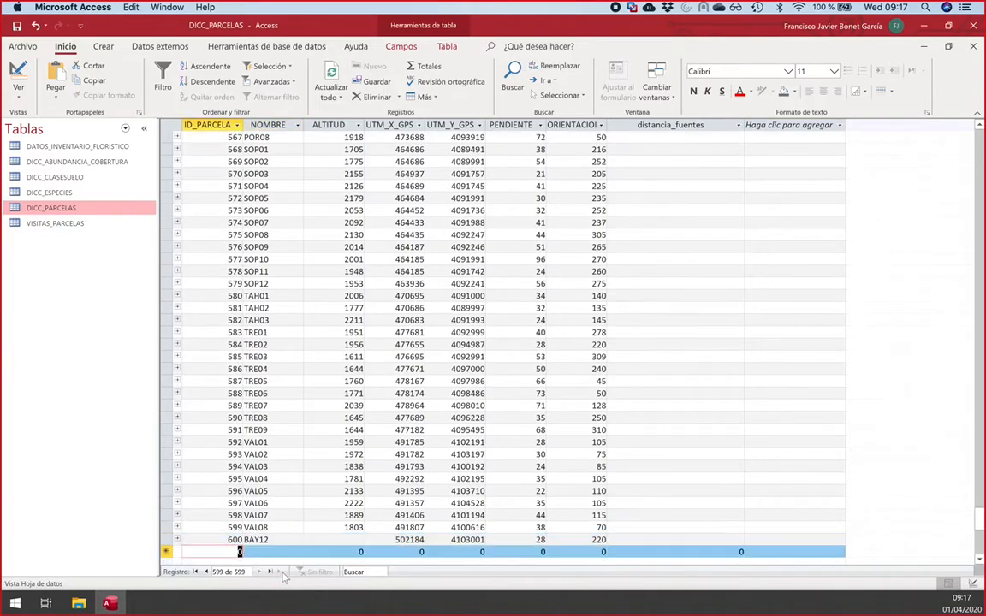
text(601)
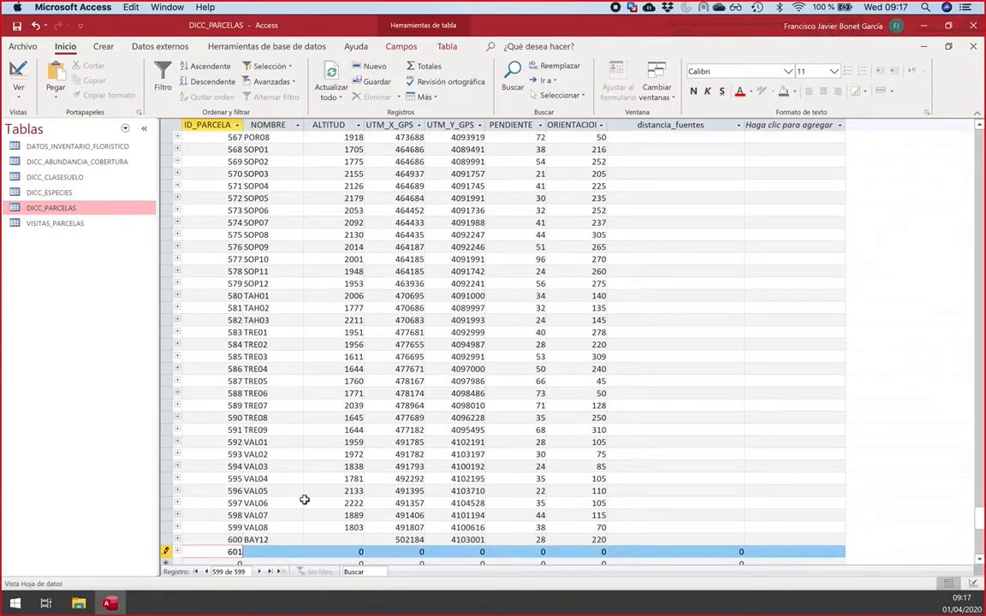
key(Tab)
text(a)
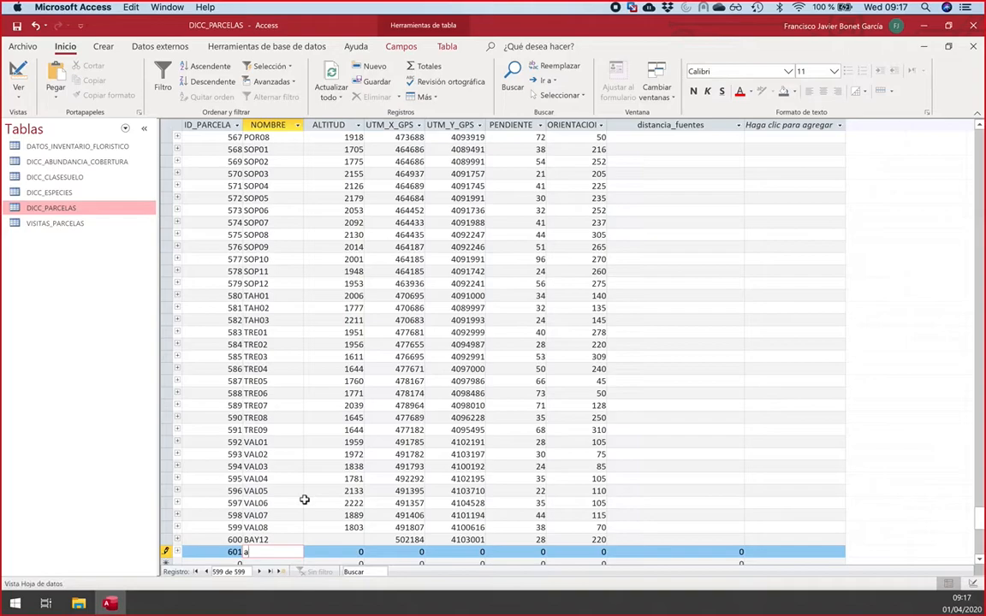
key(Tab)
text(2000)
Step: Set UTM_X_GPS and UTM_Y_GPS of plot 601 to 4444 and commit the record
key(Tab)
text(4444)
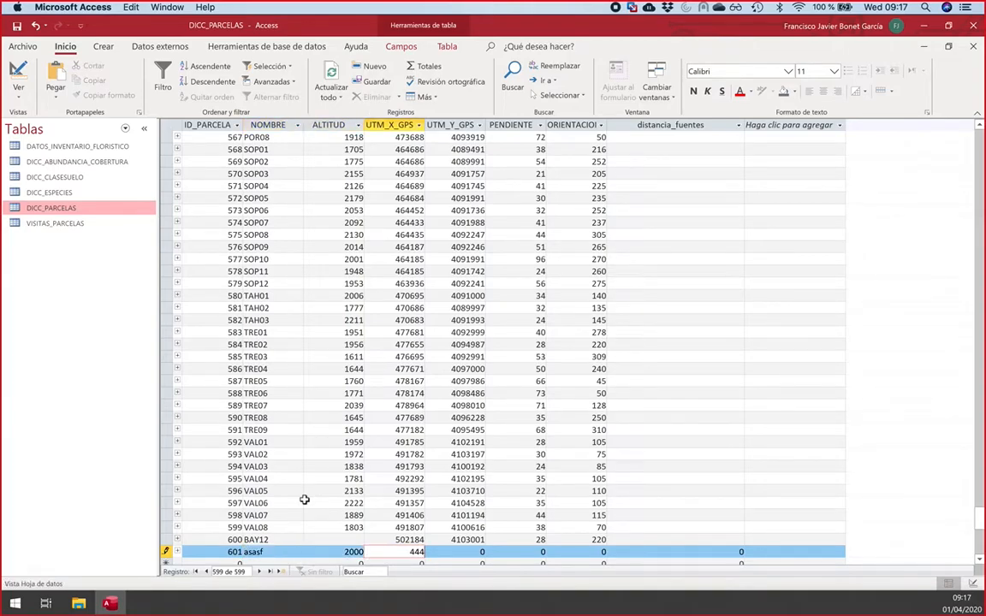
key(Tab)
text(444)
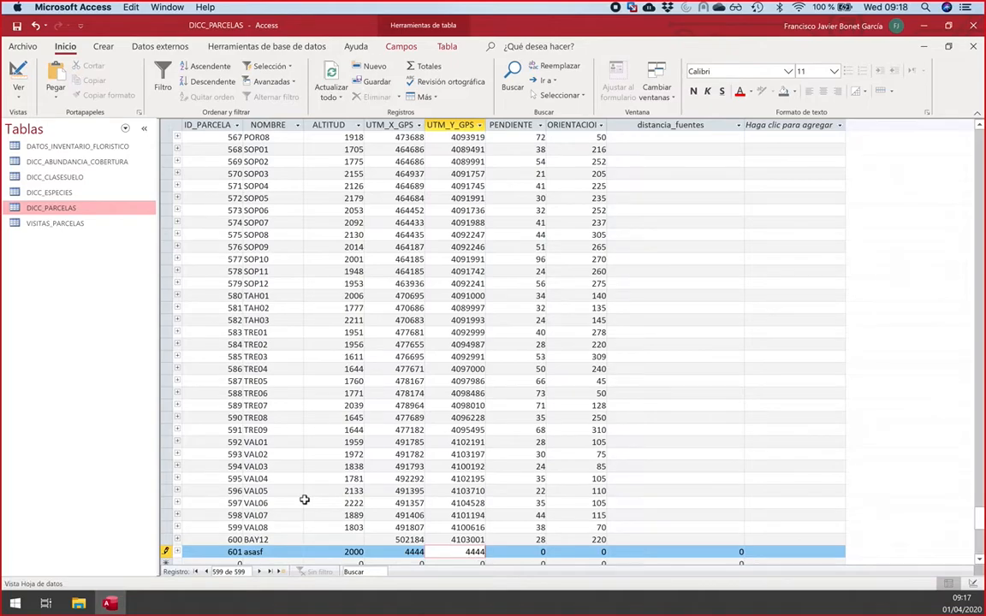
key(Tab)
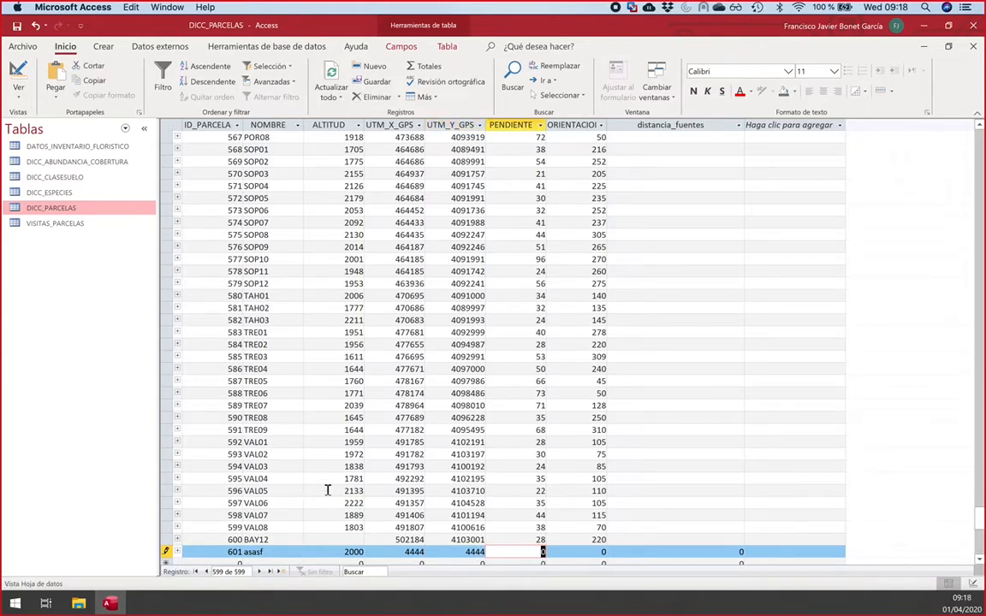
scroll(355, 460, down, 4)
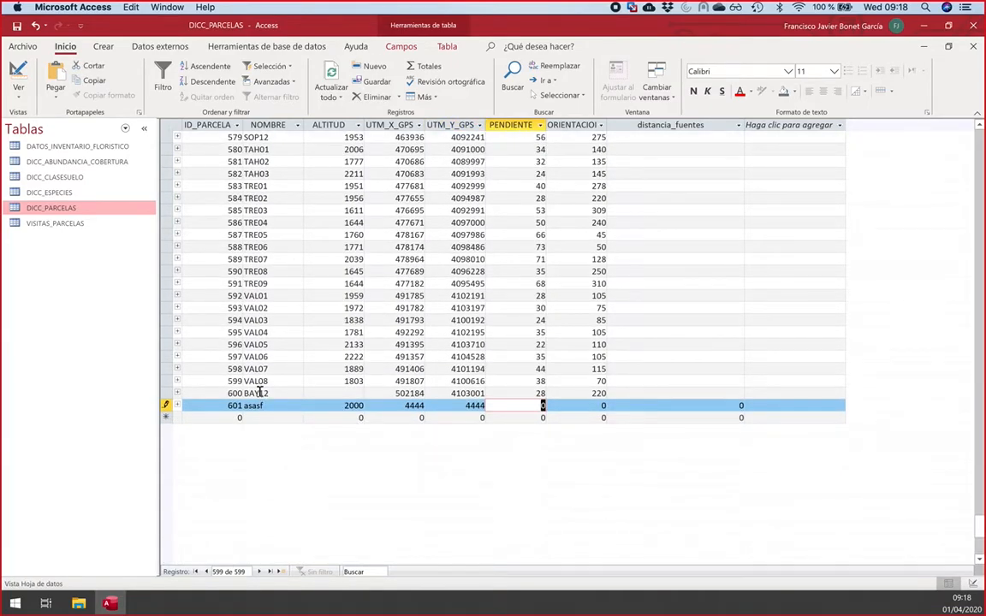
click(260, 393)
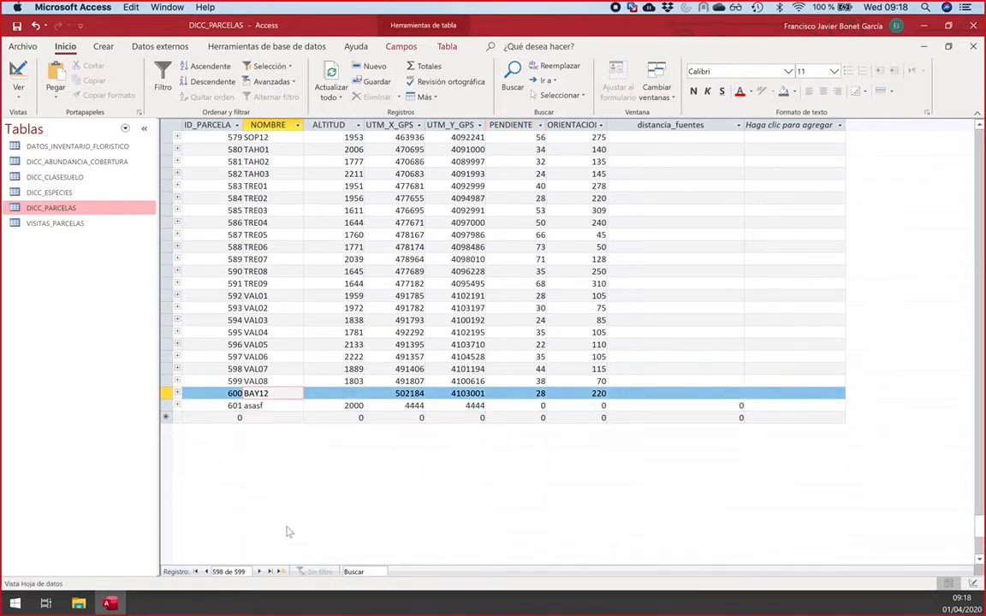
Step: Delete the record of plot 601 (asasf) from DICC_PARCELAS
click(309, 344)
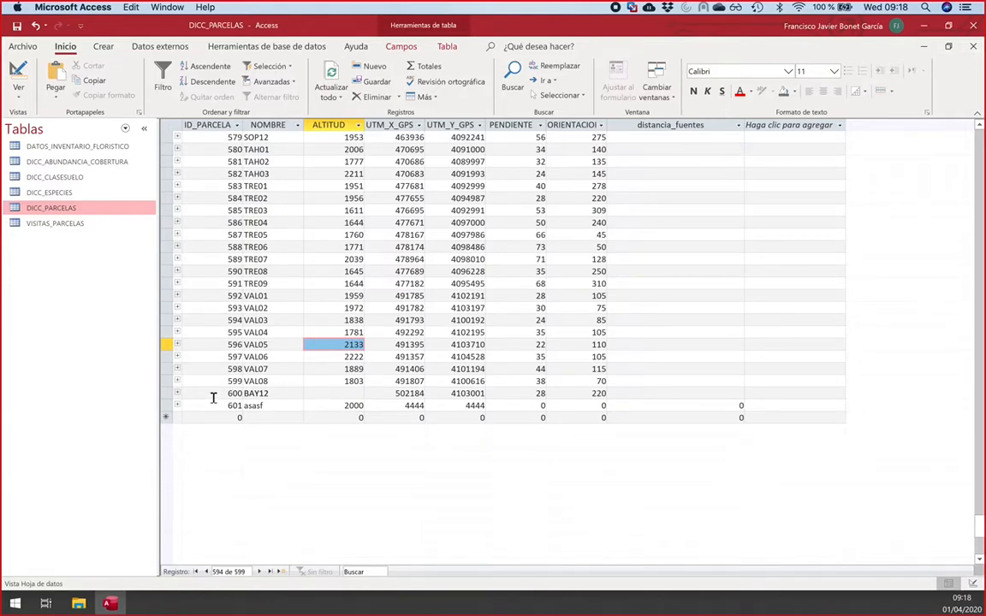
click(165, 405)
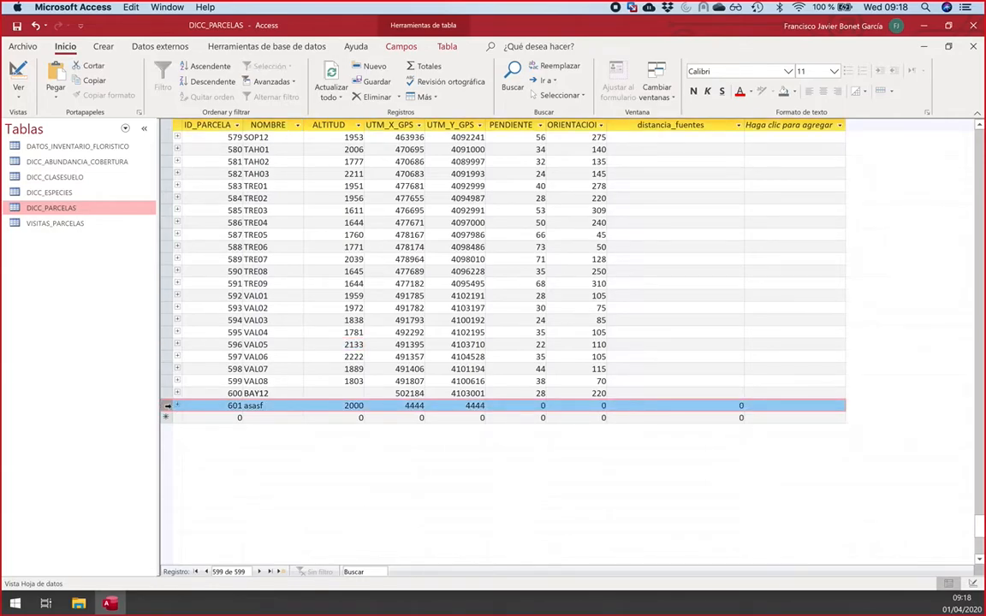
click(363, 97)
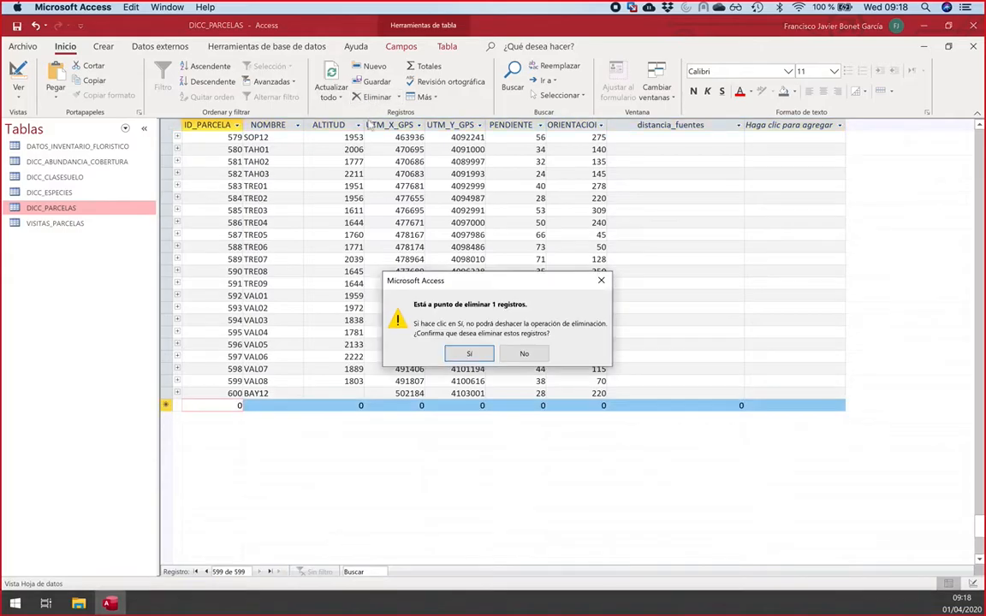
click(469, 353)
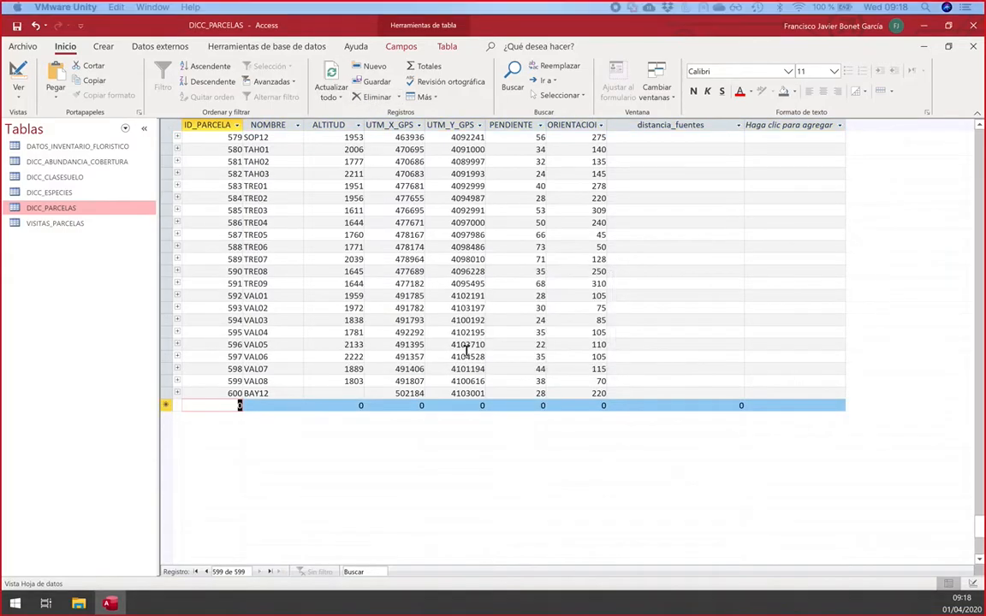
Step: Return to the start of DICC_PARCELAS and step through the ID_PARCELA values of plots 5 to 8
scroll(277, 334, up, 20)
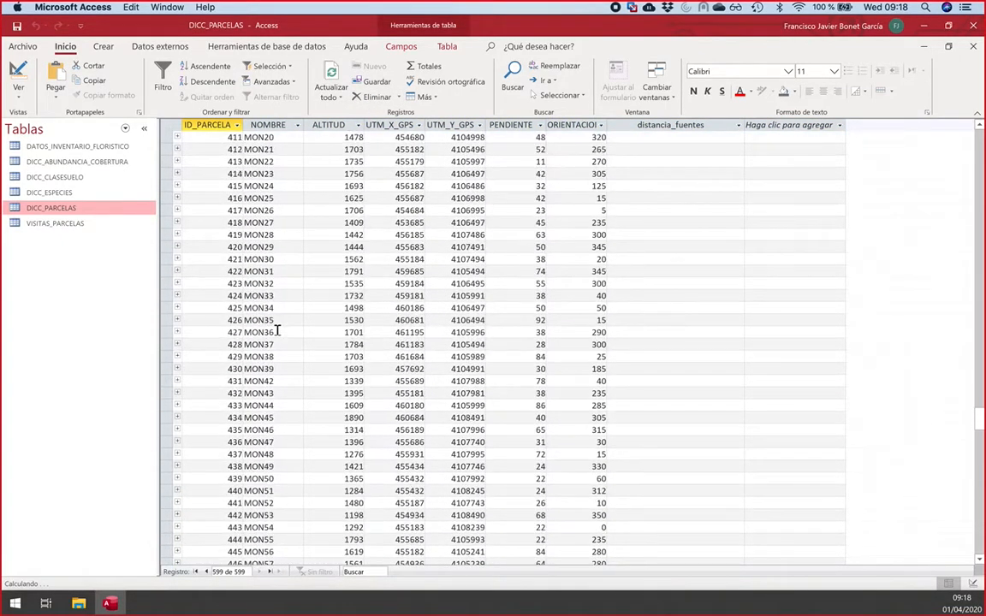
scroll(278, 332, up, 20)
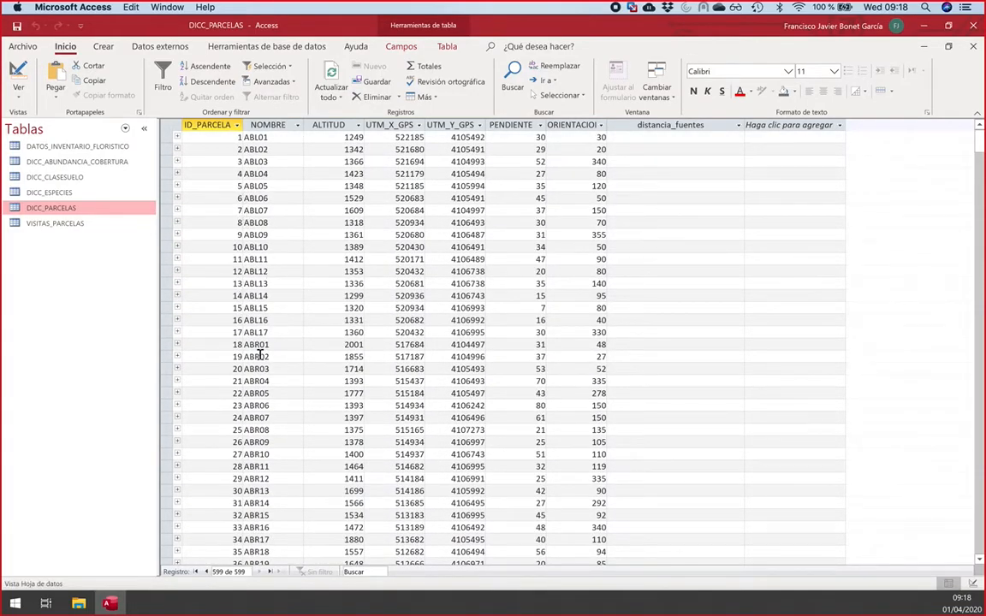
click(214, 186)
key(Down)
key(Down)
key(Down)
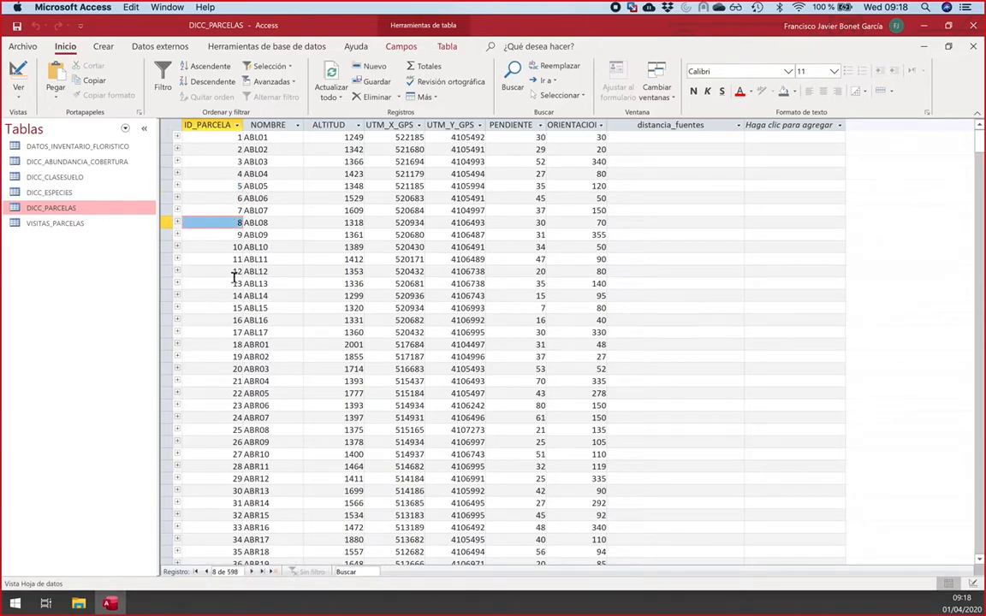
click(314, 212)
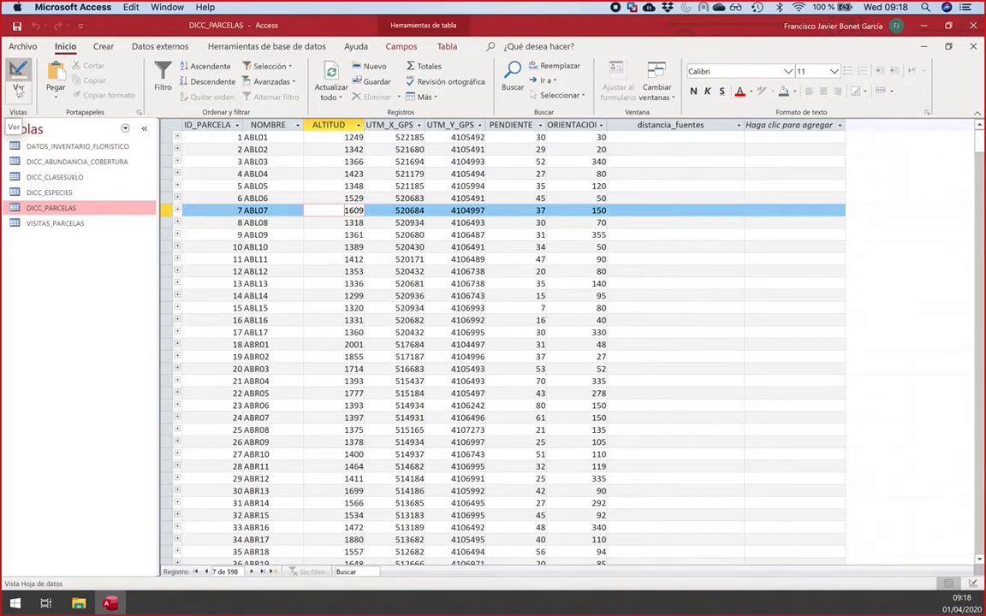
Step: Open the DICC_PARCELAS table in Design View
click(36, 212)
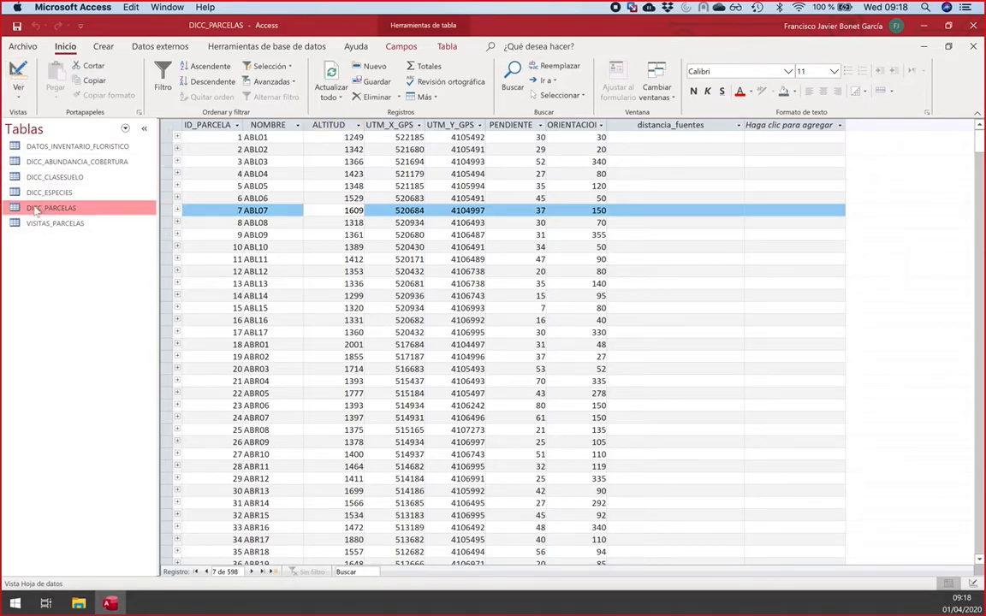
right_click(36, 211)
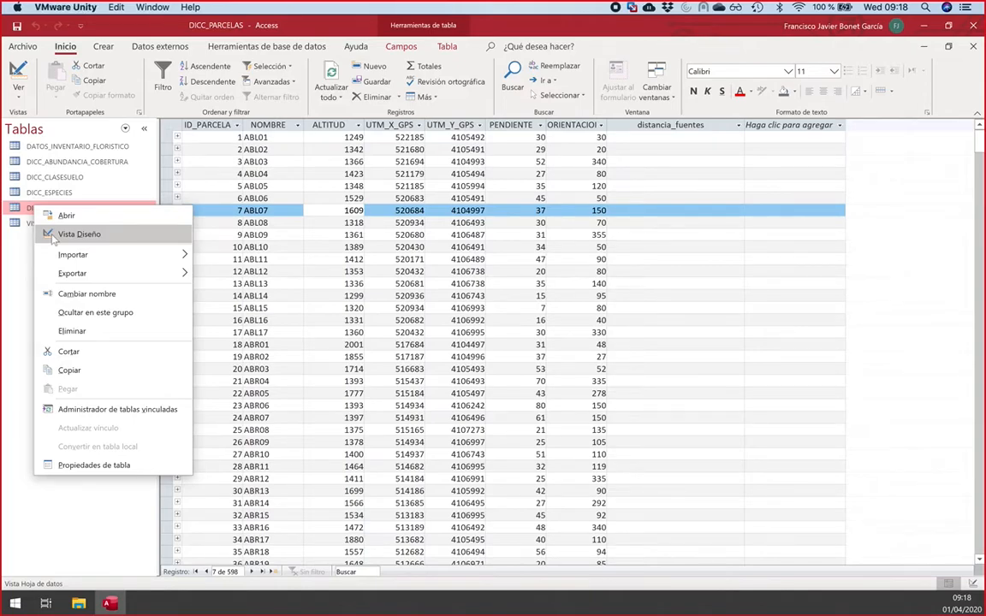
click(53, 235)
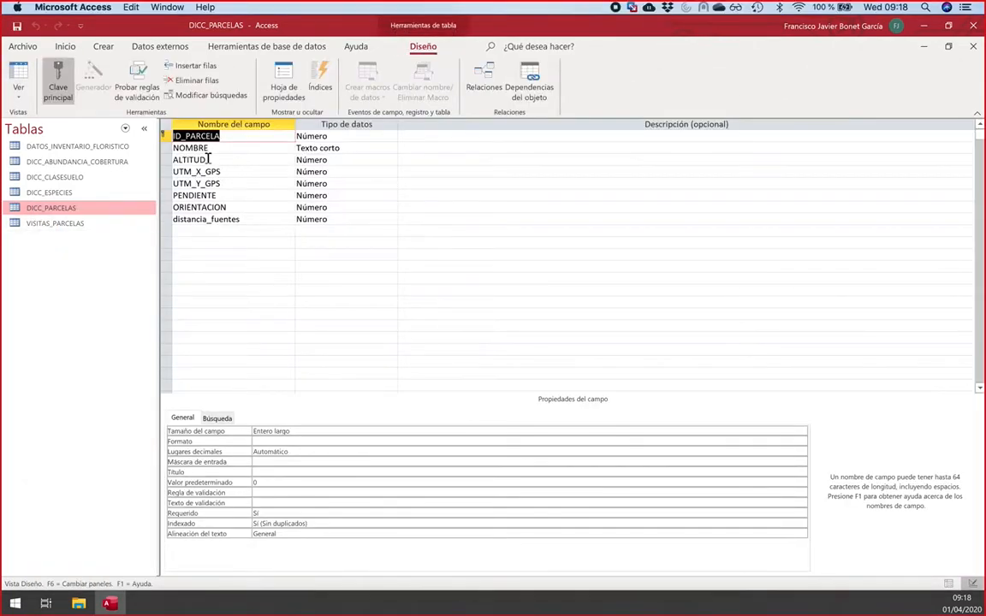
Step: Examine the names, data types and properties of the DICC_PARCELAS fields, including ID_PARCELA, NOMBRE, ALTITUD and PENDIENTE
click(196, 159)
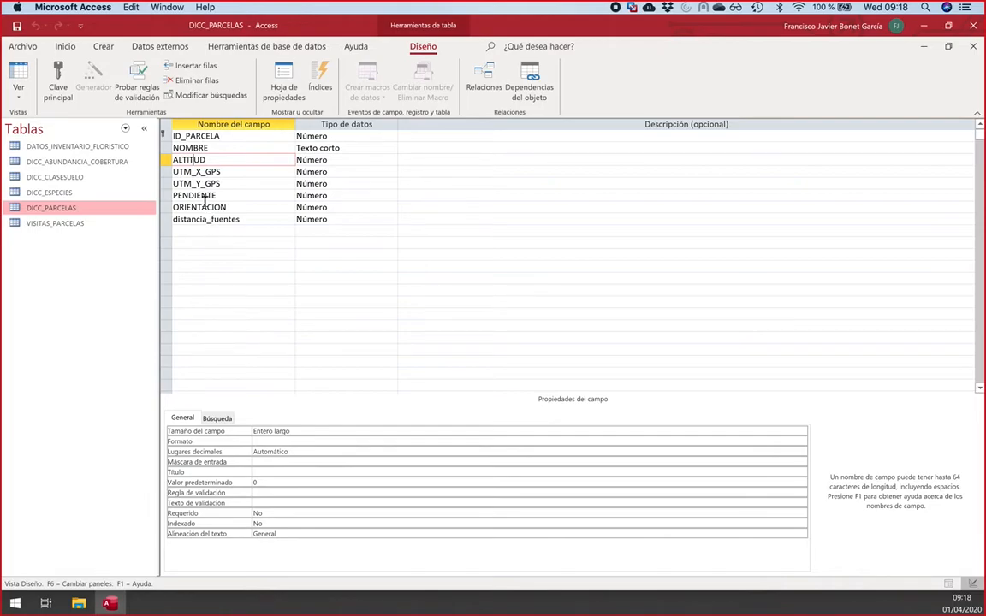
click(198, 136)
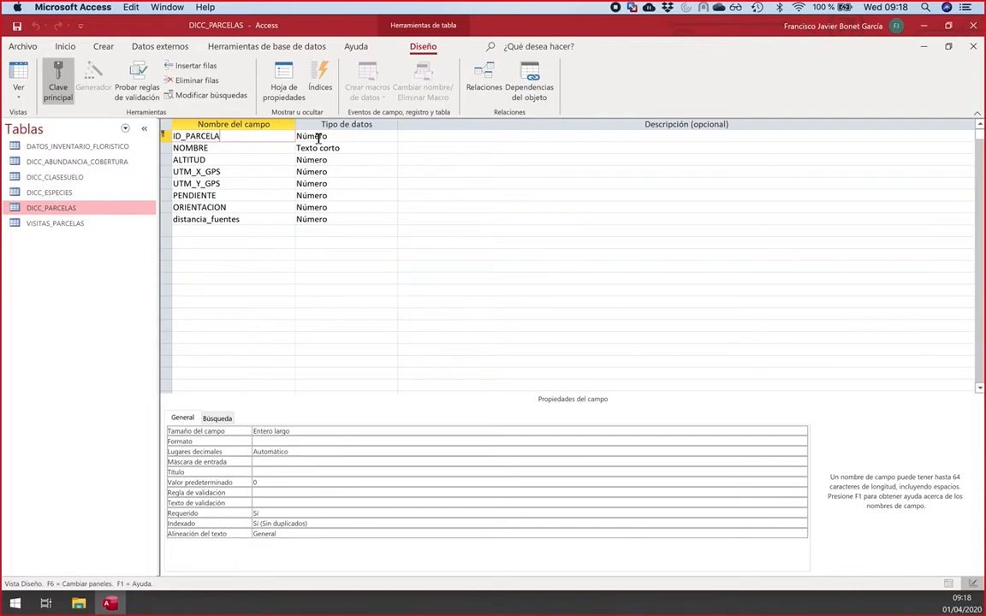
click(318, 138)
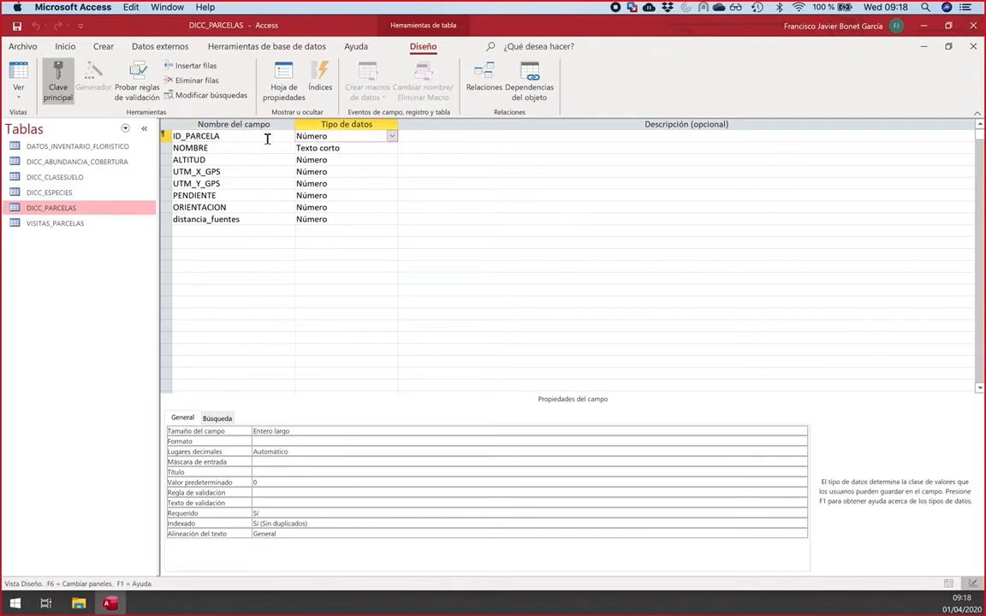
click(239, 135)
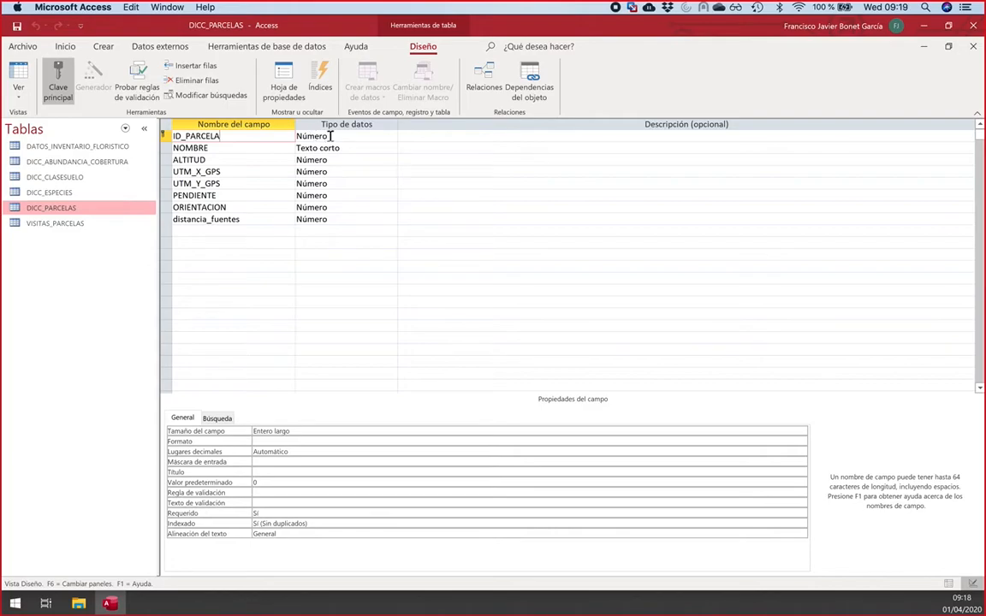
click(301, 136)
click(221, 147)
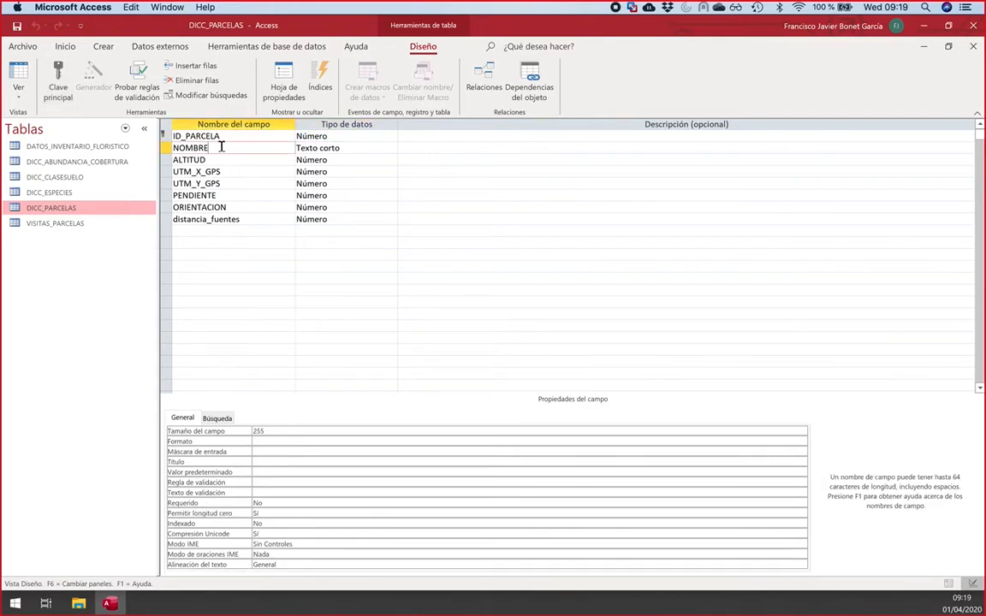
click(355, 148)
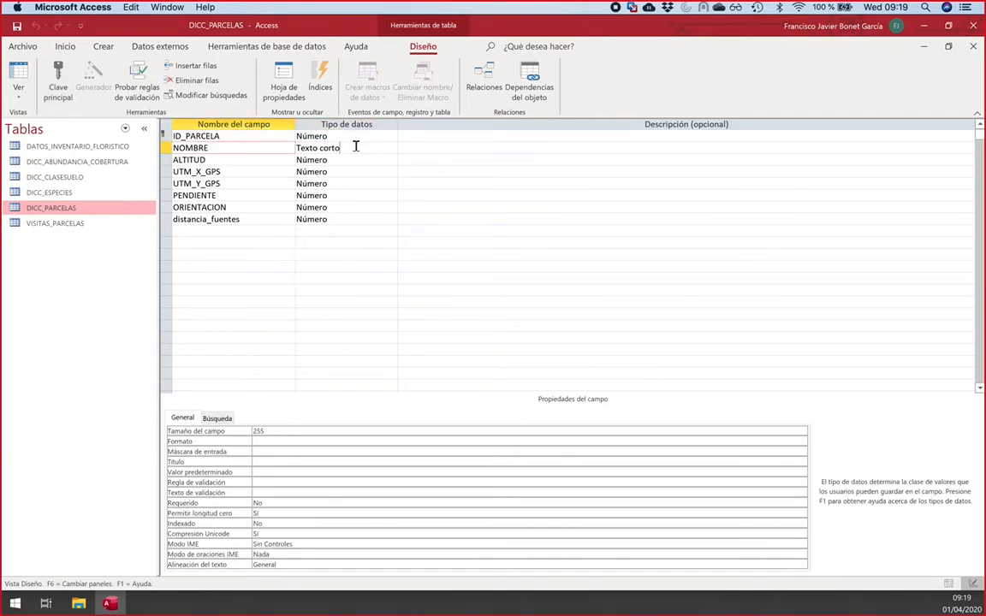
click(182, 137)
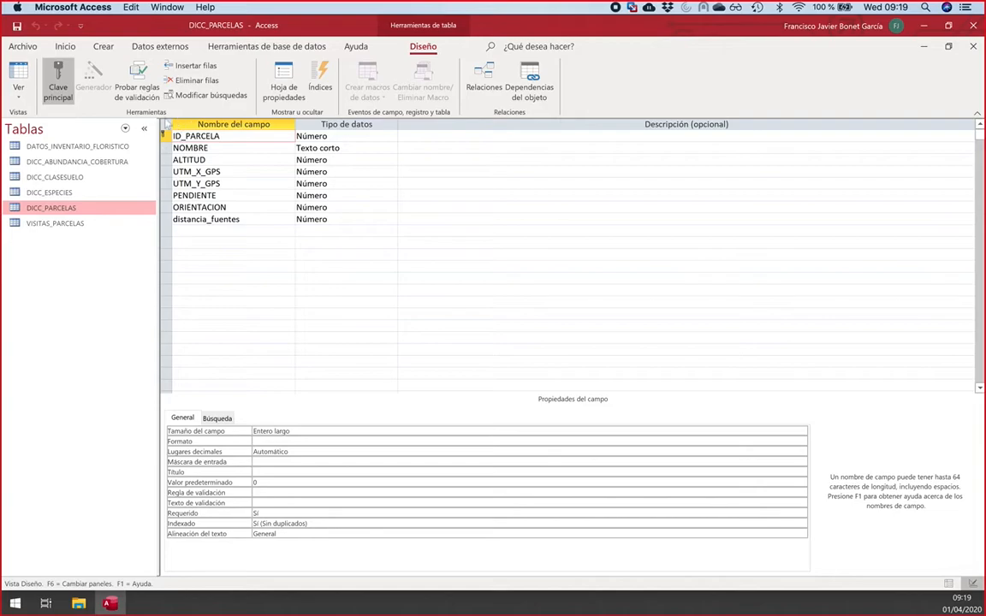
click(261, 197)
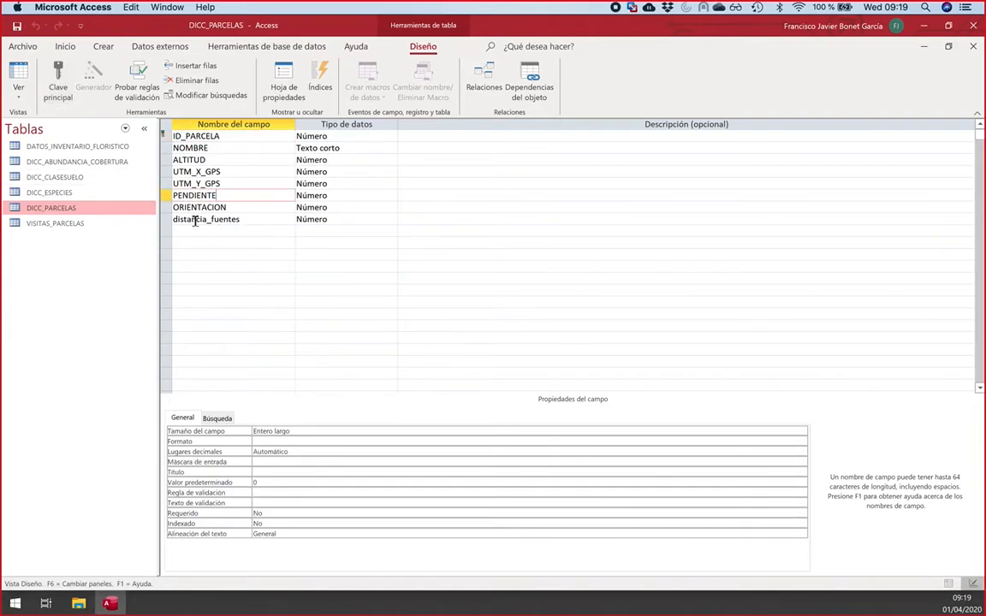
Step: Delete the distancia_fuentes field from DICC_PARCELAS and close the table's design
click(164, 220)
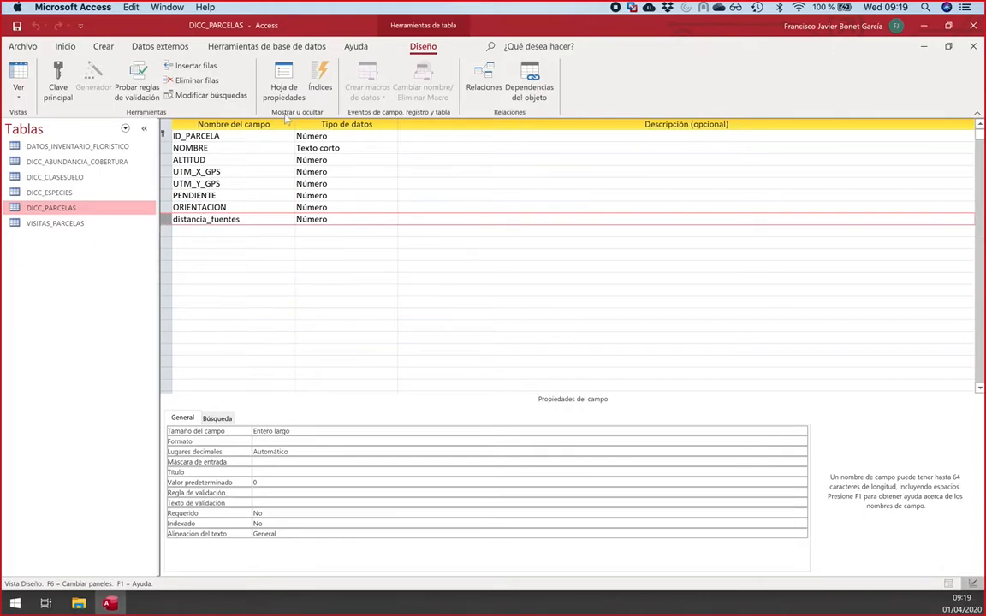
click(190, 80)
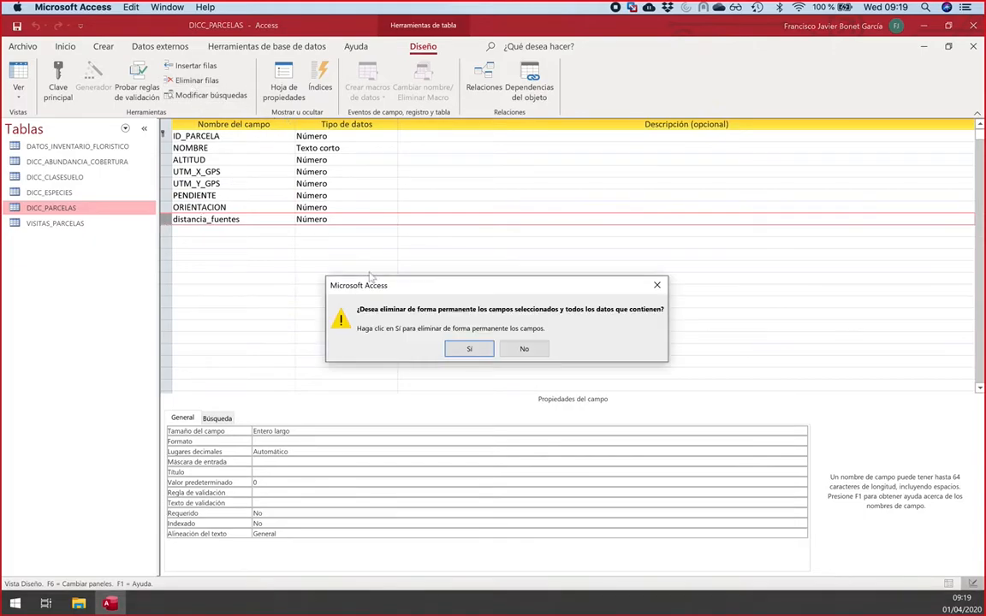
click(470, 350)
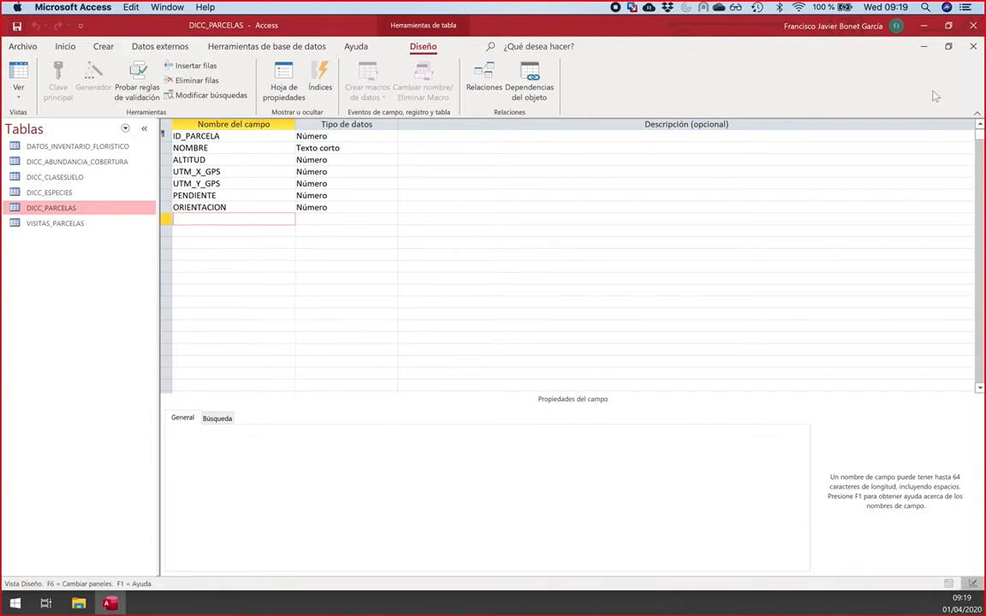
click(974, 47)
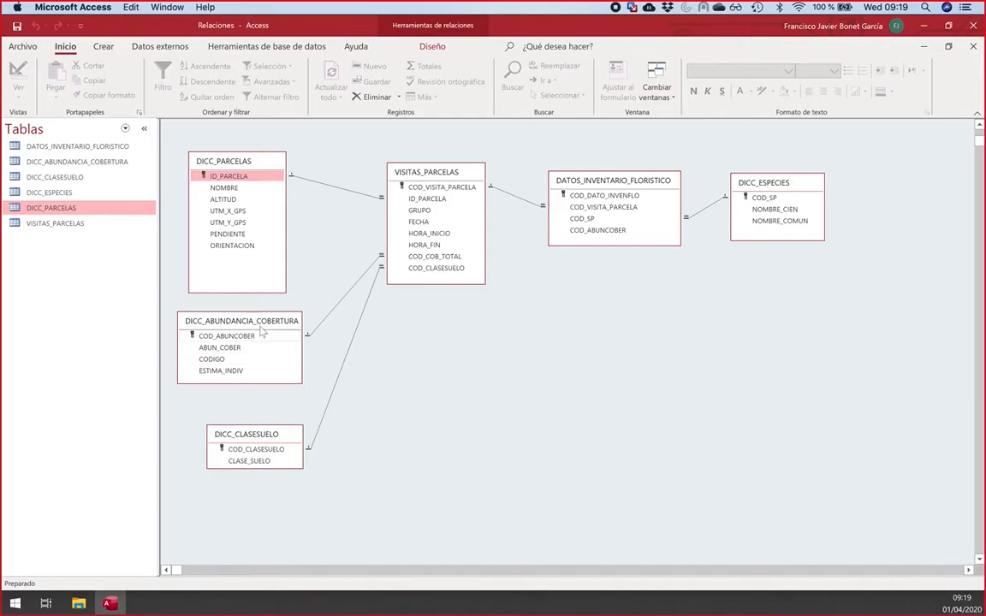
Step: Open the DICC_ABUNDANCIA_COBERTURA table and widen its ABUN_COBER column to fit the full descriptions
mouse_move(258, 326)
mouse_down()
mouse_move(262, 318)
mouse_move(260, 328)
mouse_up()
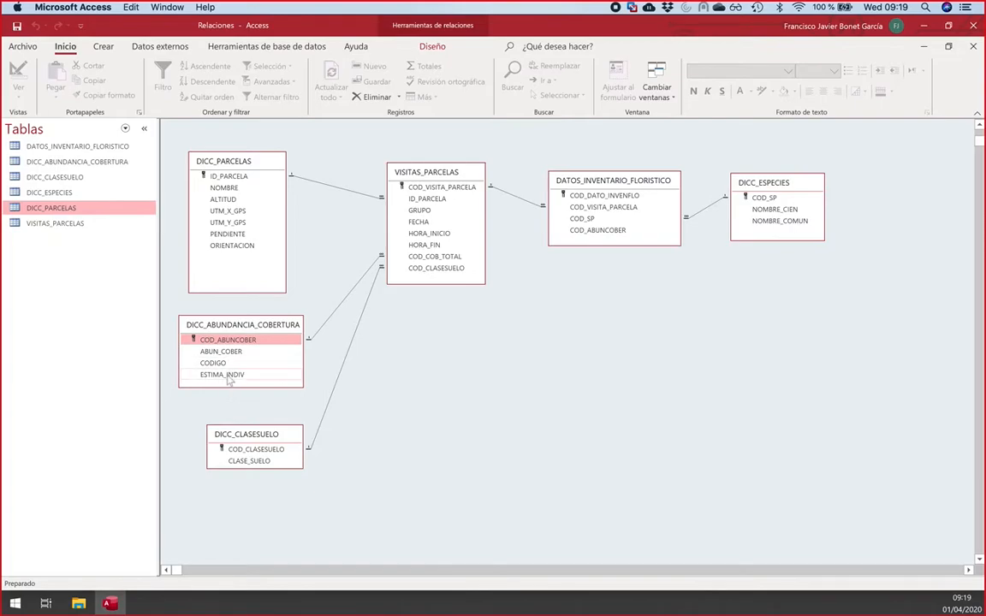
double_click(78, 162)
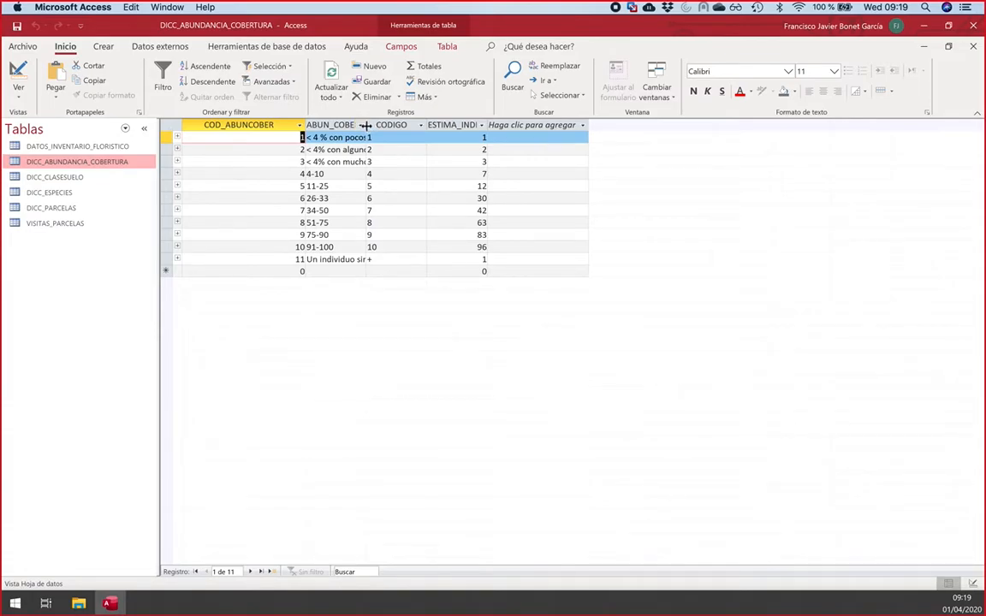
double_click(365, 125)
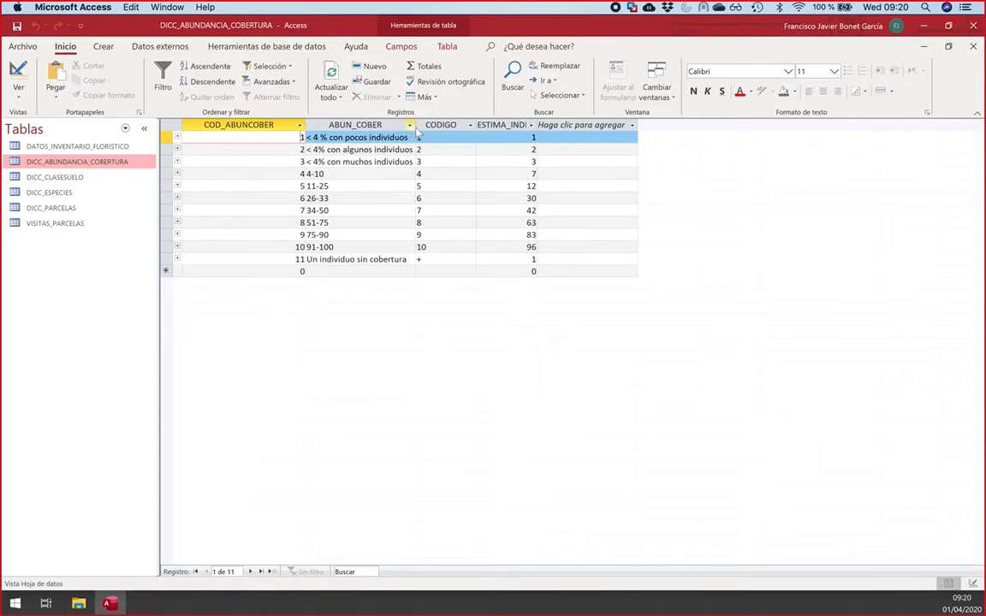
drag(416, 126, 451, 128)
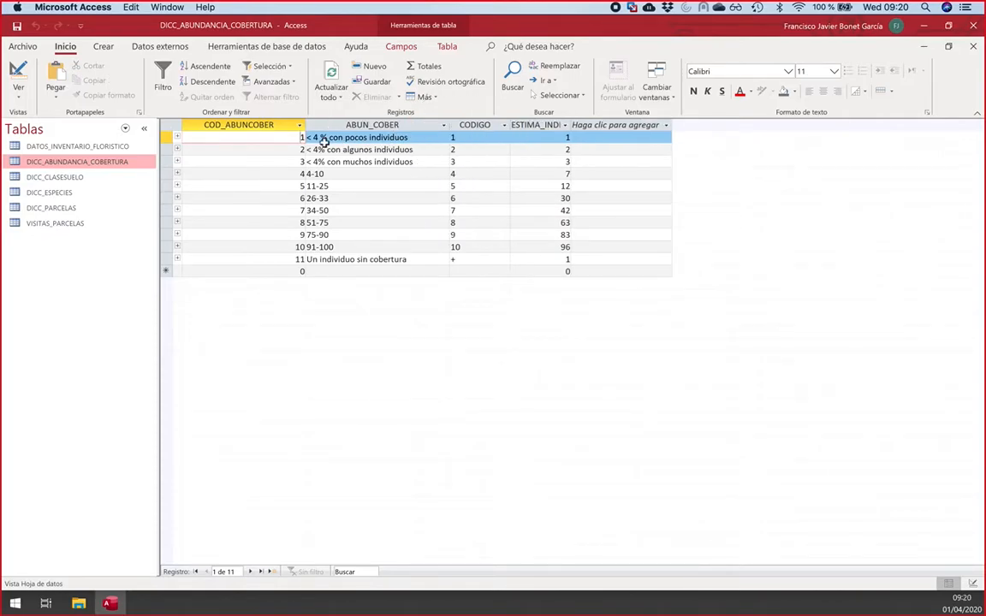
Step: Review the ABUN_COBER descriptions of the cover classes, including the lowest-cover classes, 91-100 and "Un individuo sin cobertura"
click(323, 139)
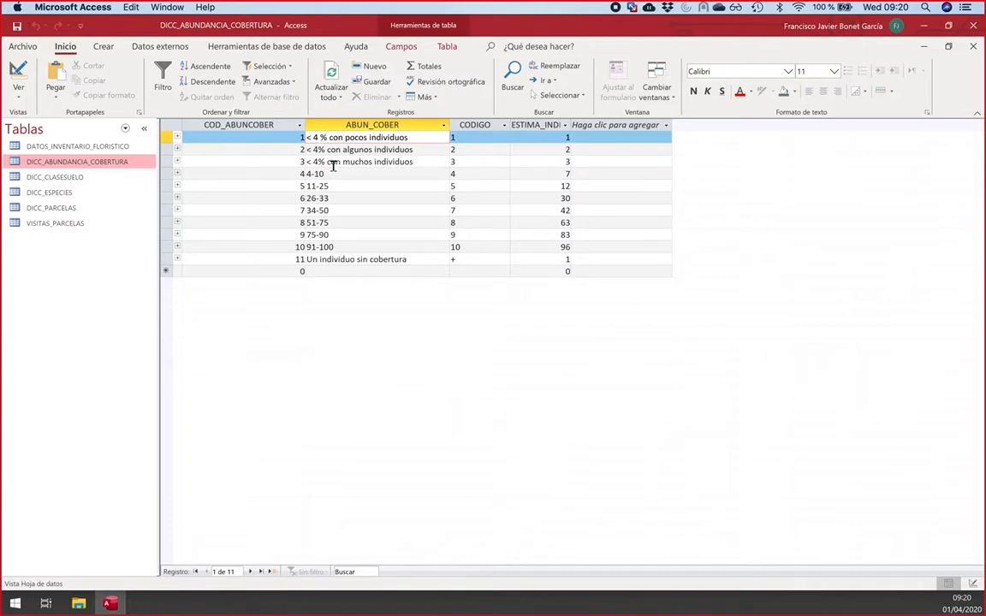
click(333, 163)
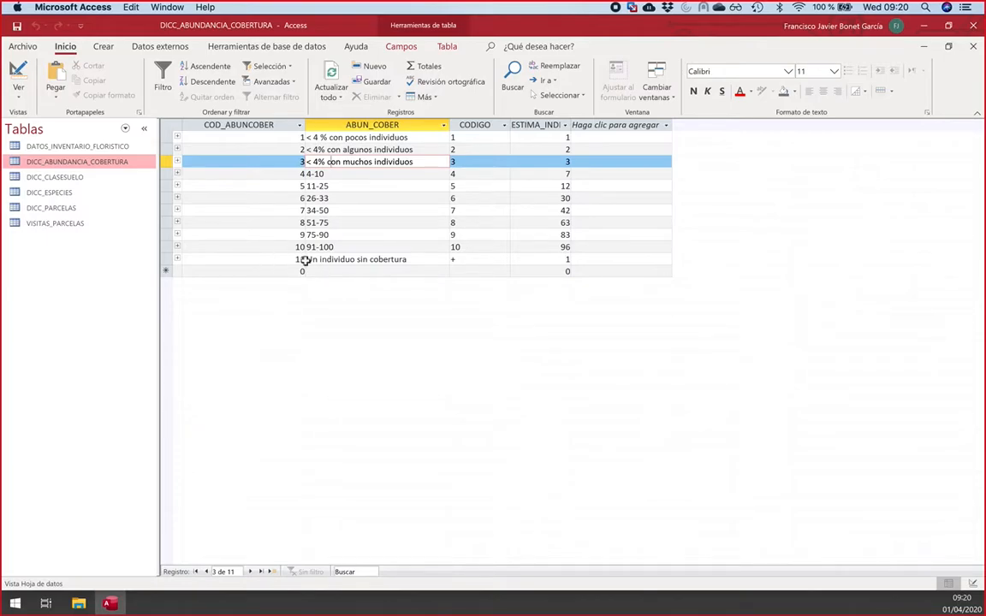
drag(420, 260, 293, 257)
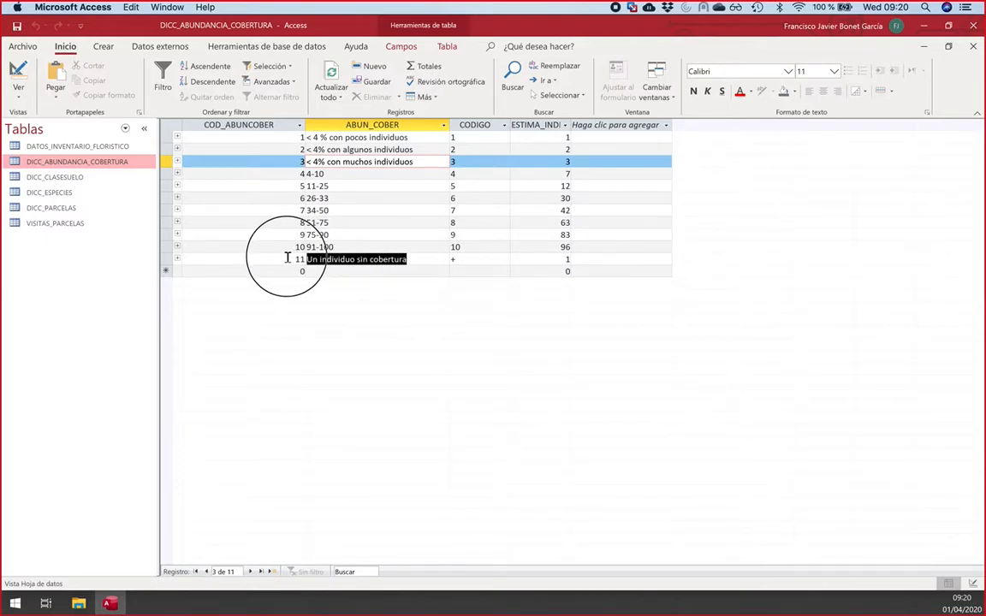
click(387, 246)
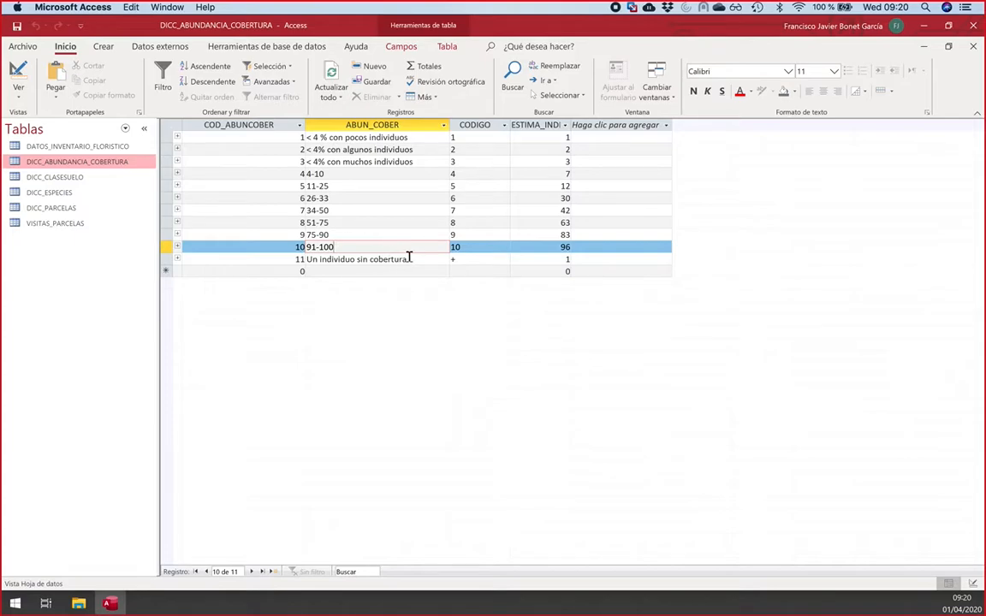
click(410, 258)
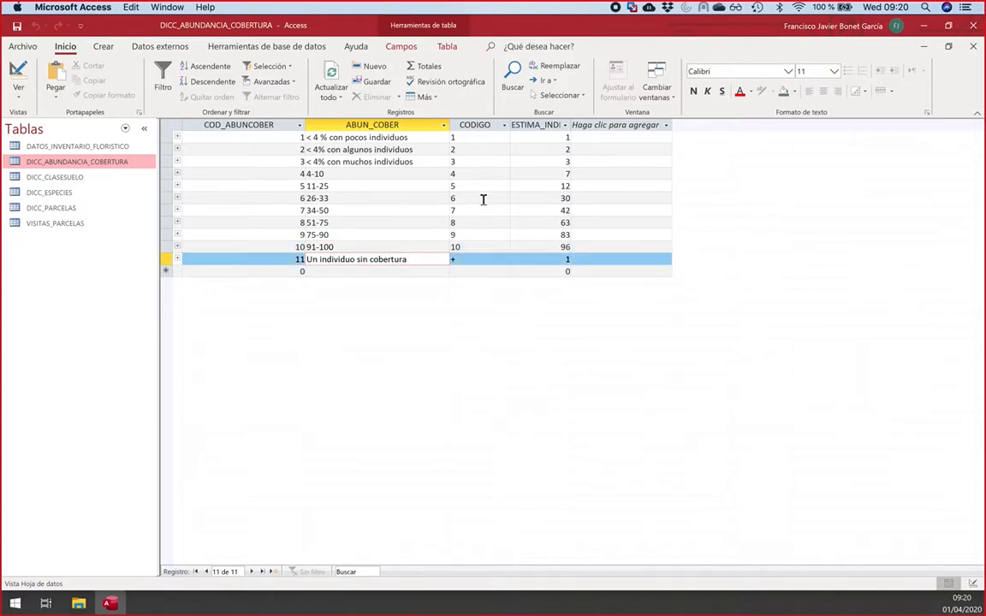
Step: Widen the ESTIMA_INDIV column to fit its full heading
drag(569, 124, 616, 124)
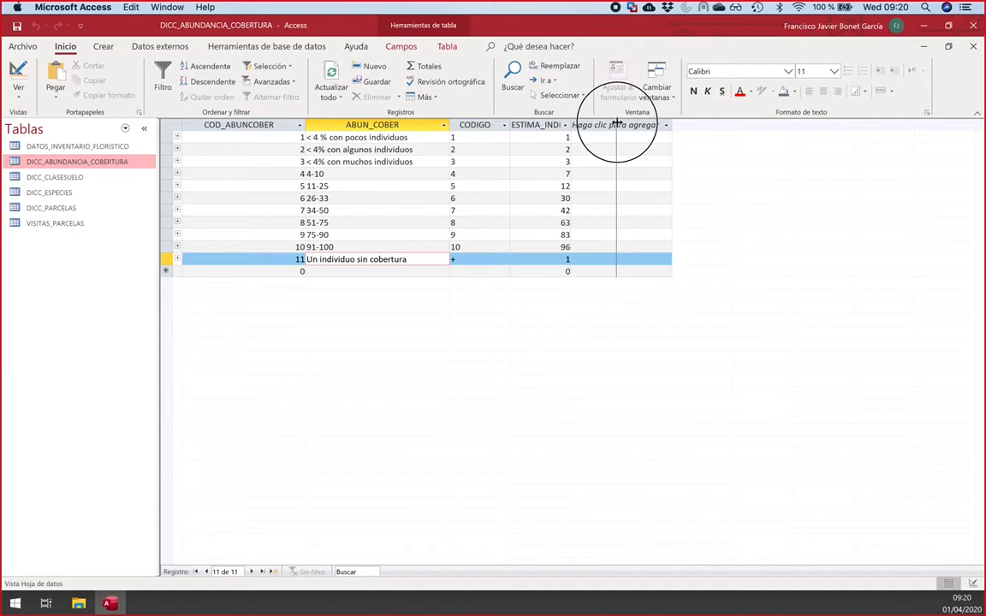
click(633, 124)
key(Escape)
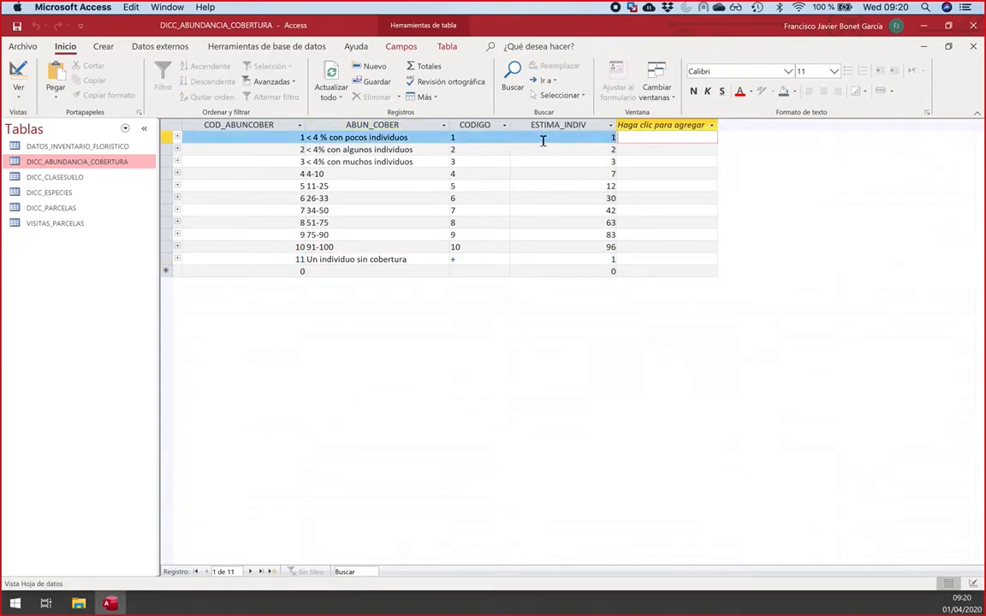
Step: Compare the ESTIMA_INDIV estimates with their ABUN_COBER classes, and close the table without saving its layout changes
click(543, 140)
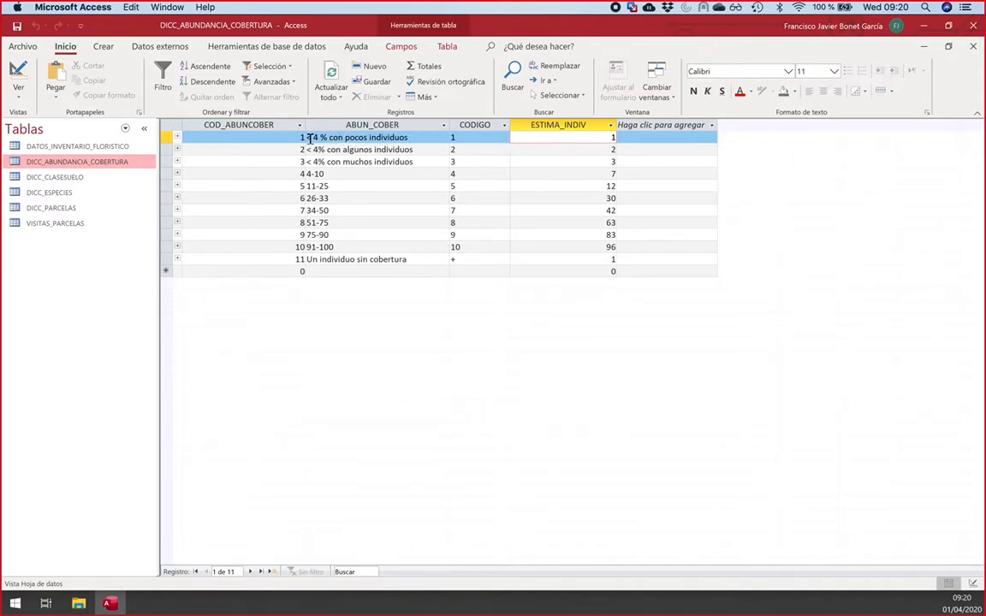
drag(309, 138, 423, 138)
click(575, 138)
click(381, 151)
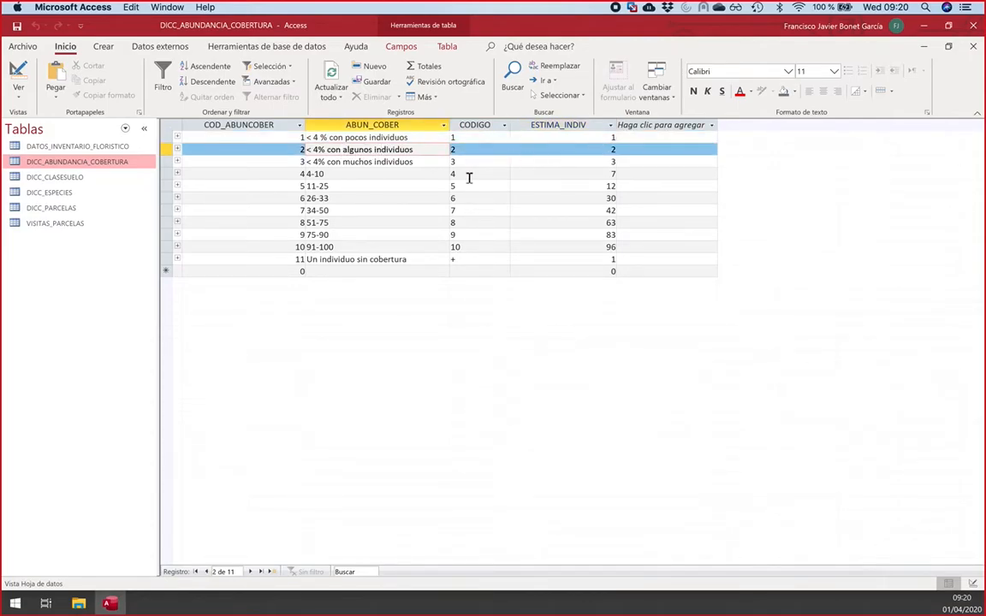
click(326, 174)
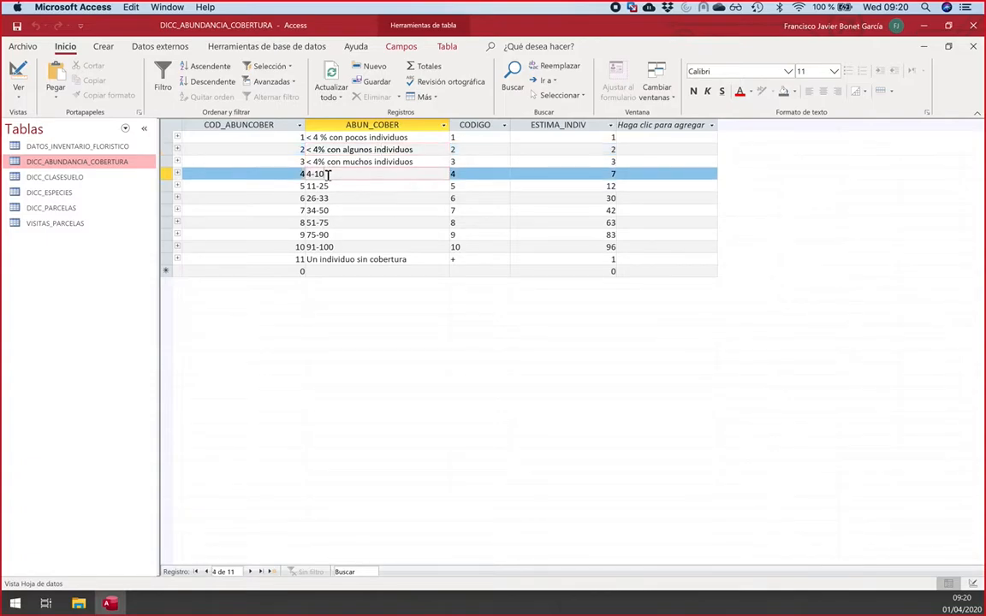
click(602, 173)
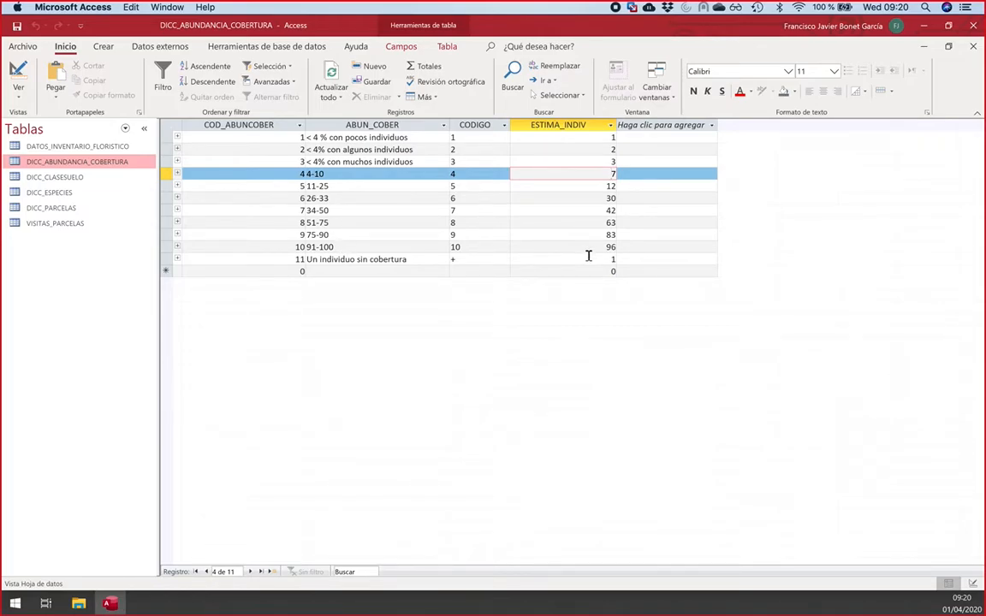
click(537, 125)
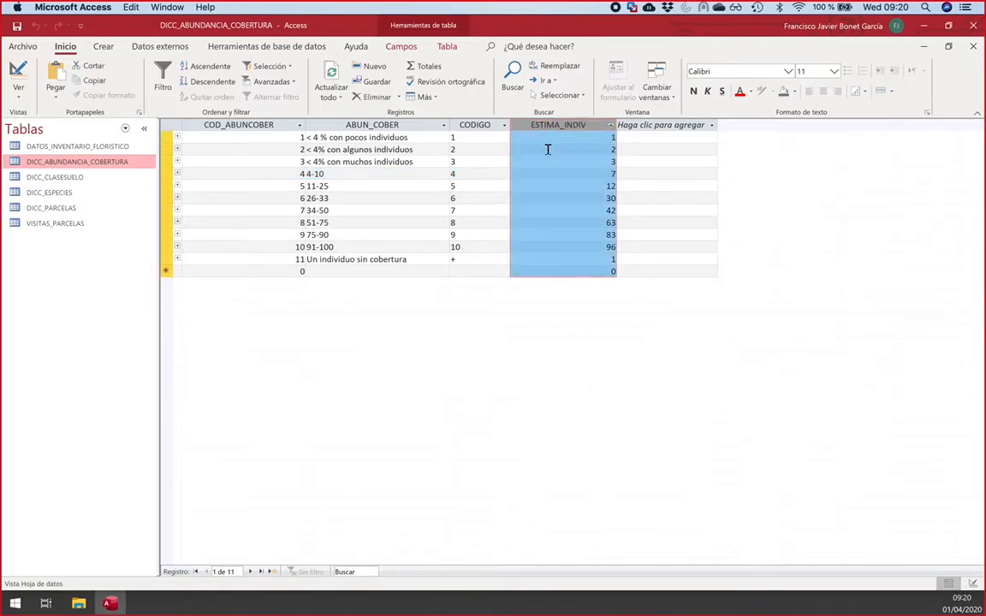
click(564, 246)
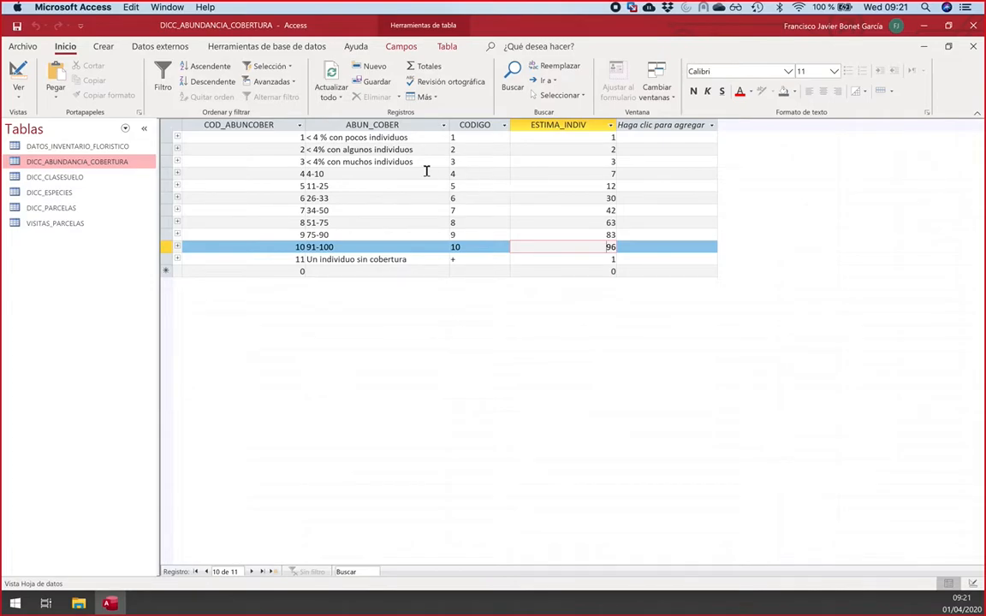
click(973, 47)
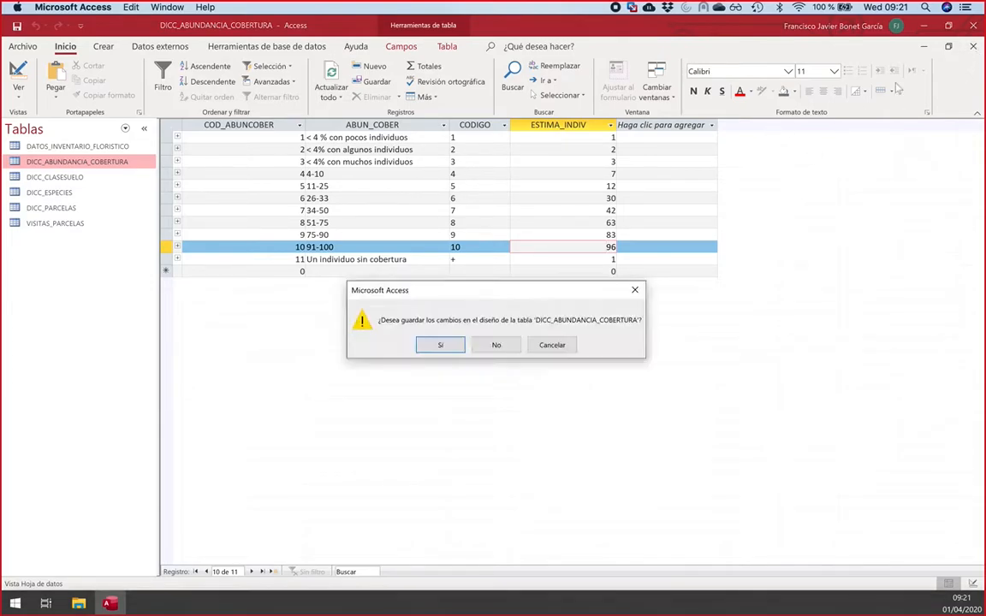
click(487, 345)
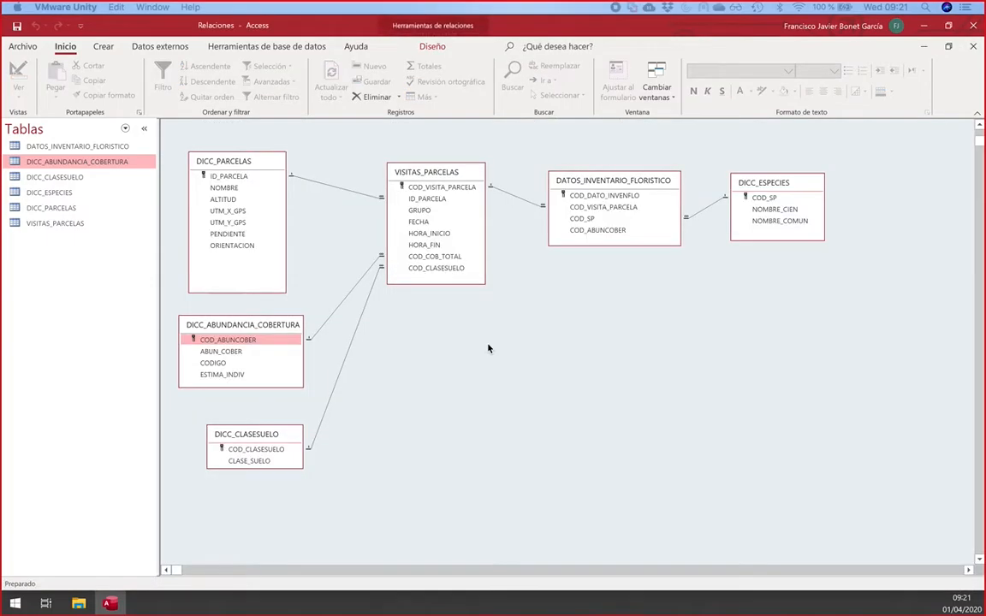
Step: Examine the relationships linking VISITAS_PARCELAS to DICC_ABUNDANCIA_COBERTURA, DICC_CLASESUELO and DICC_PARCELAS, shifting the DICC_ABUNDANCIA_COBERTURA box slightly for clarity
click(244, 316)
drag(243, 315, 245, 313)
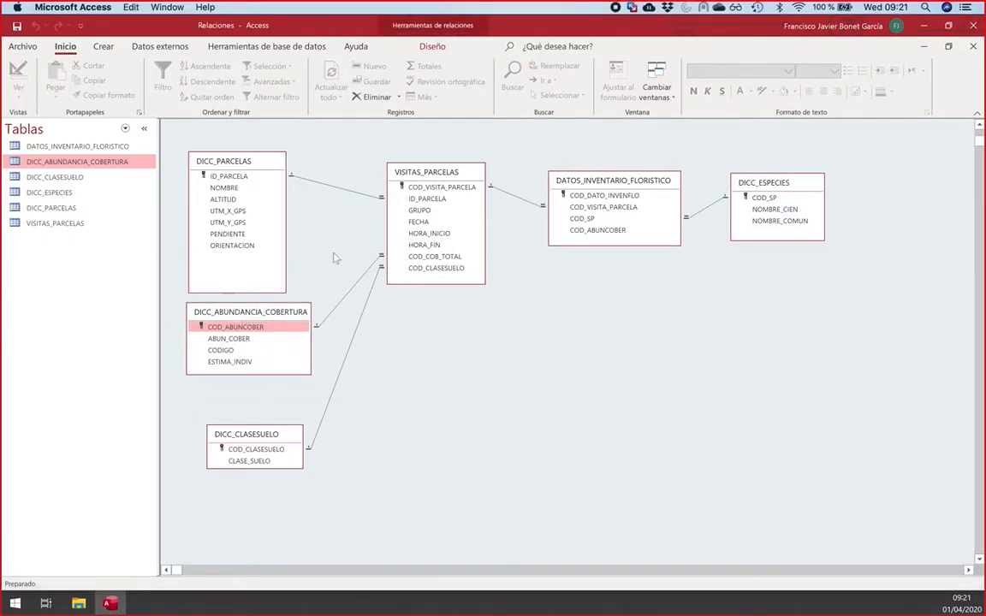
click(419, 257)
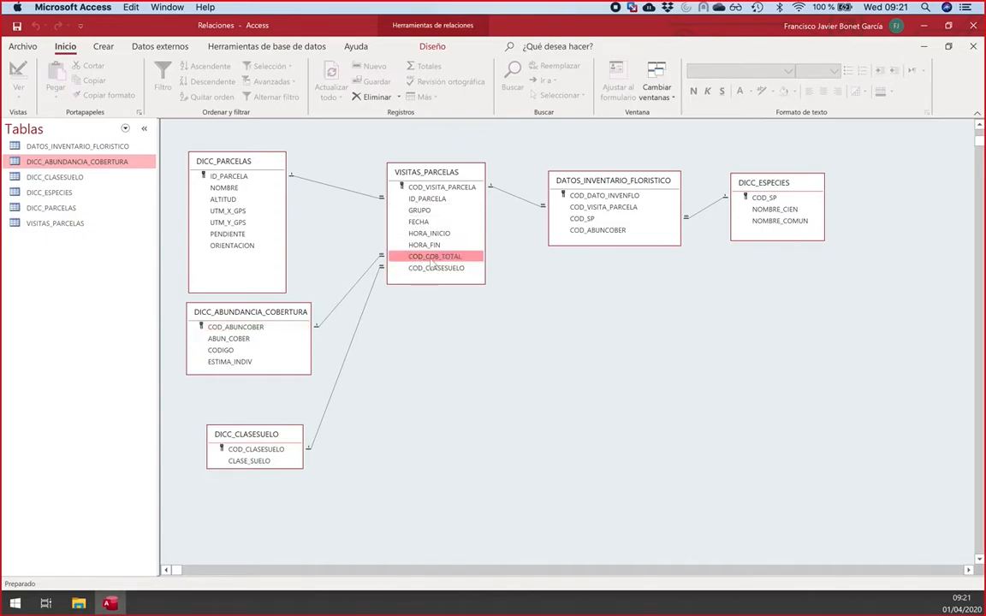
click(343, 301)
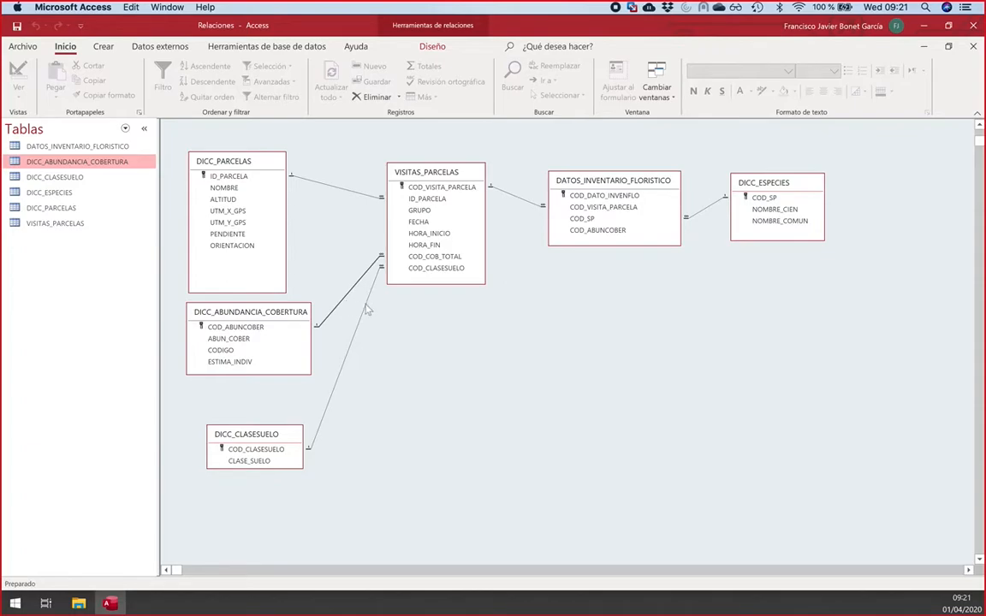
click(367, 310)
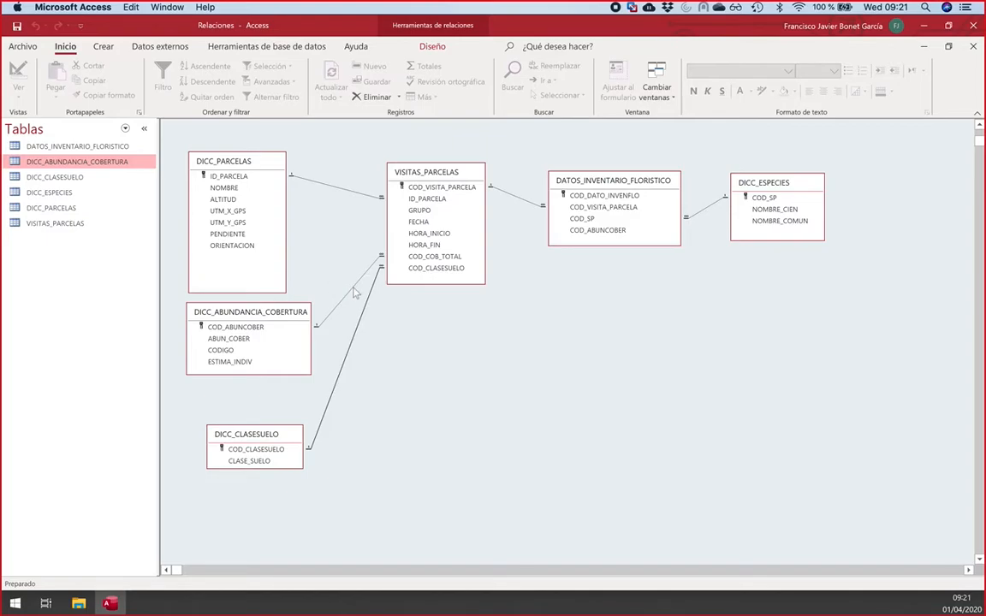
click(357, 283)
click(312, 180)
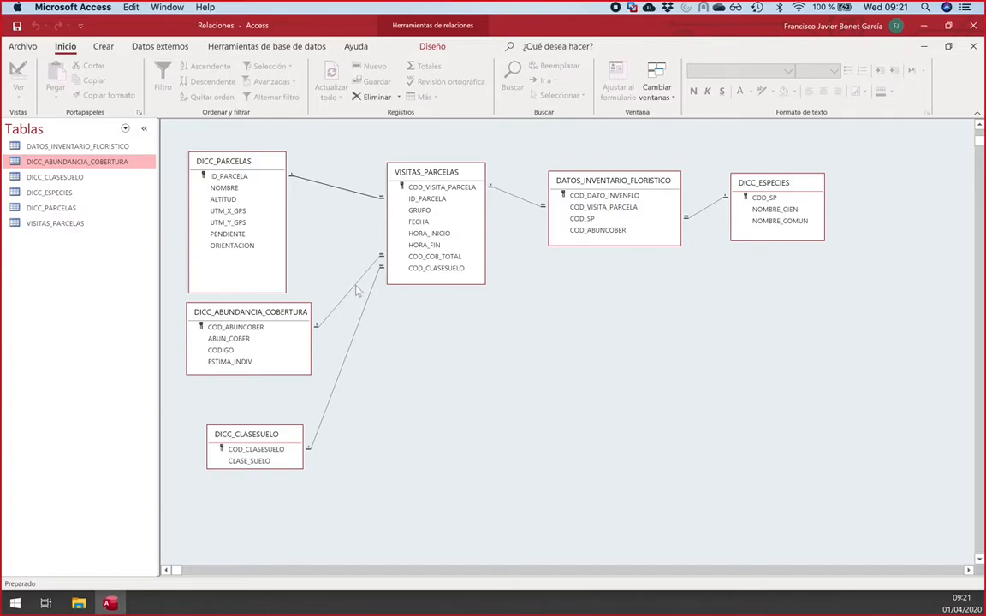
Step: Delete the relationship between DICC_ABUNDANCIA_COBERTURA and VISITAS_PARCELAS, and move the DICC_ABUNDANCIA_COBERTURA box below DICC_ESPECIES
drag(270, 317, 266, 331)
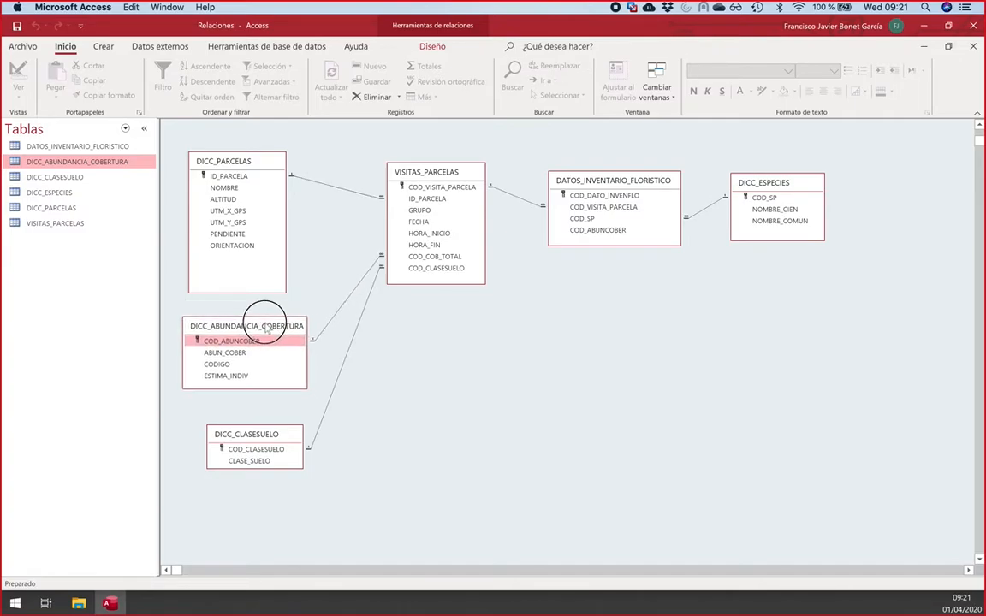
click(344, 309)
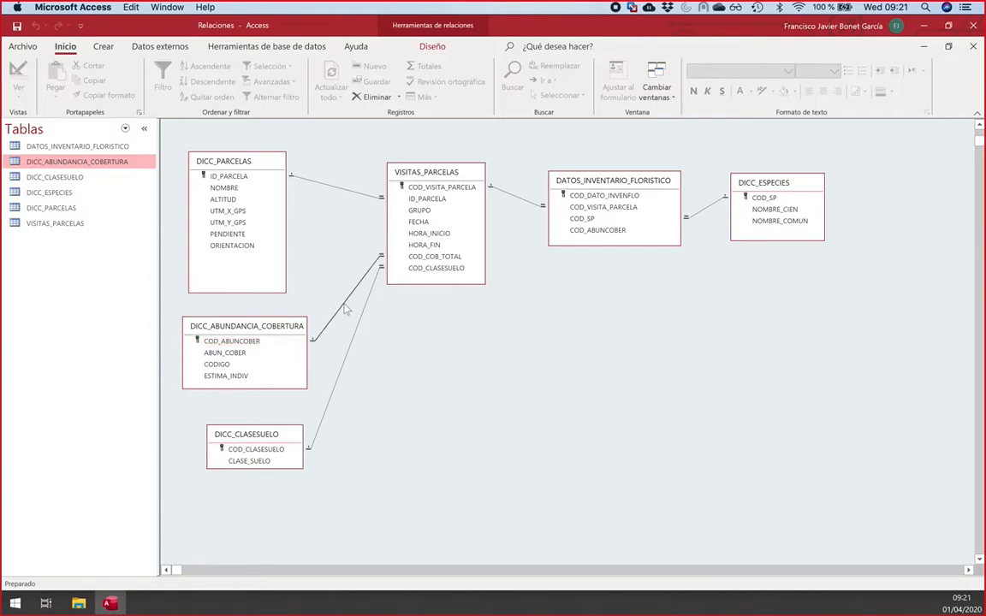
right_click(346, 310)
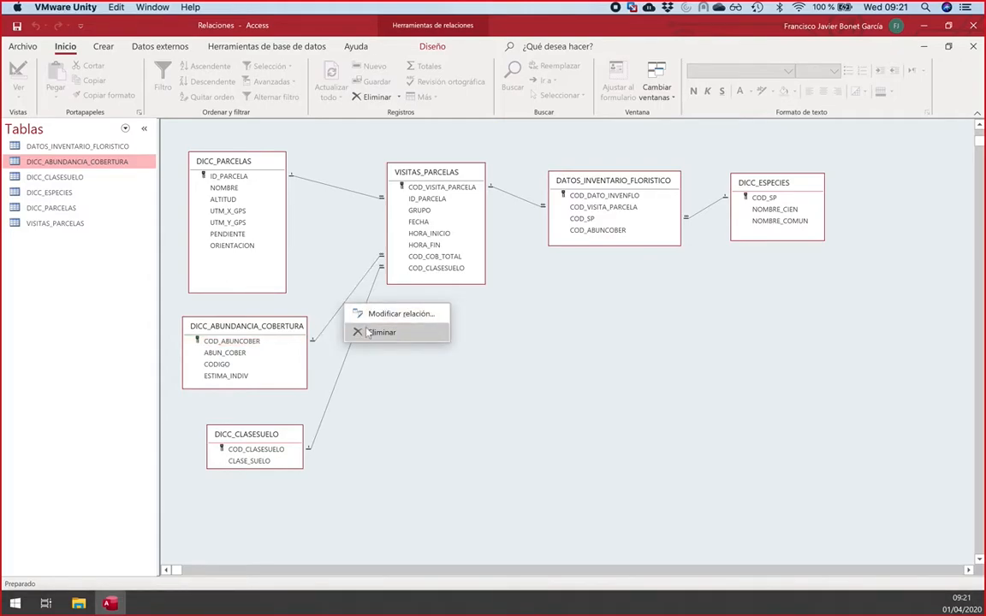
click(367, 332)
click(469, 344)
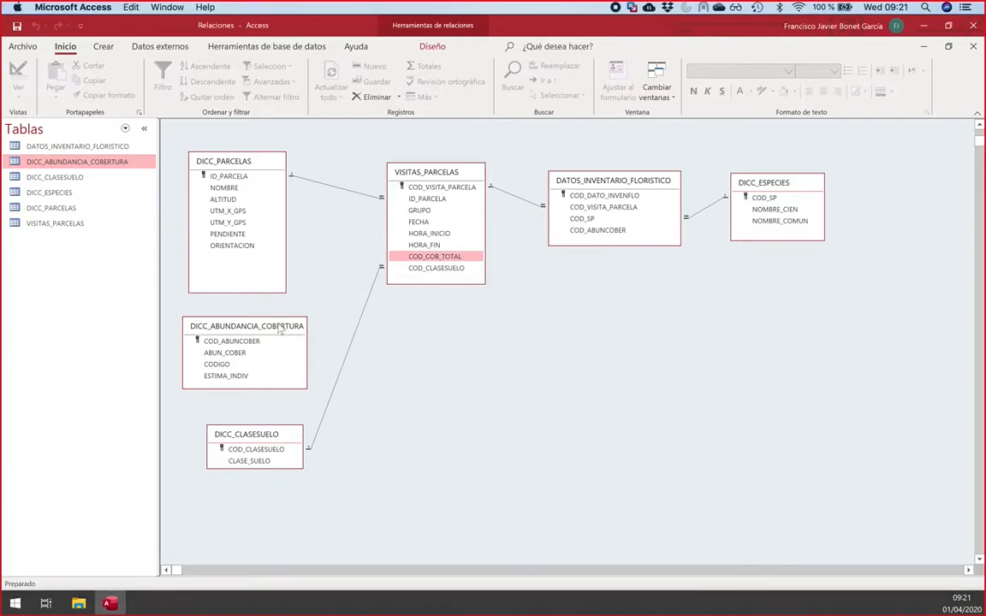
drag(259, 329, 796, 304)
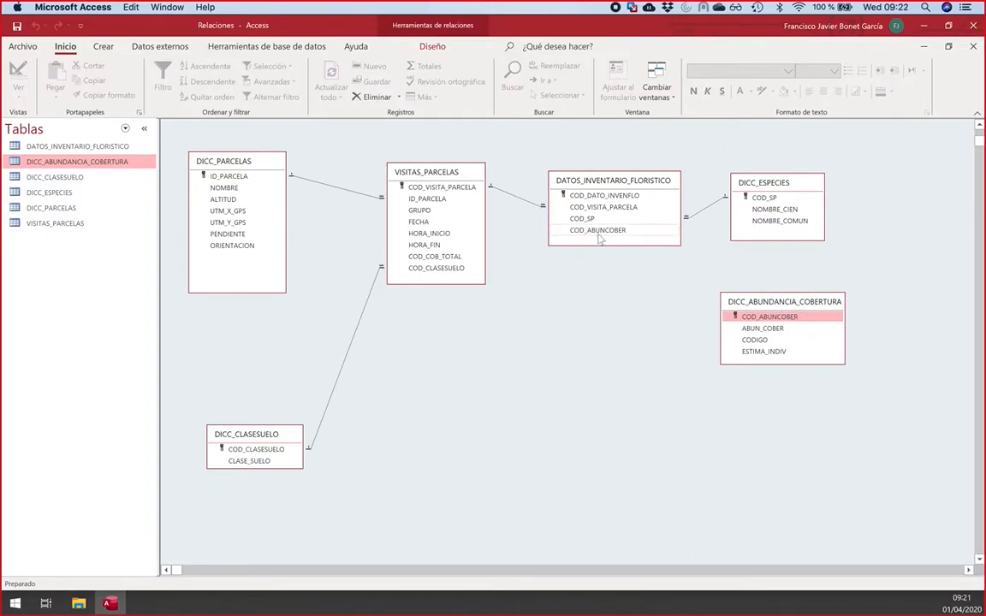
Step: Try relating COD_ABUNCOBER in DATOS_INVENTARIO_FLORISTICO to COD_ABUNCOBER in DICC_ABUNDANCIA_COBERTURA, and cancel the relationship settings
drag(586, 232, 745, 319)
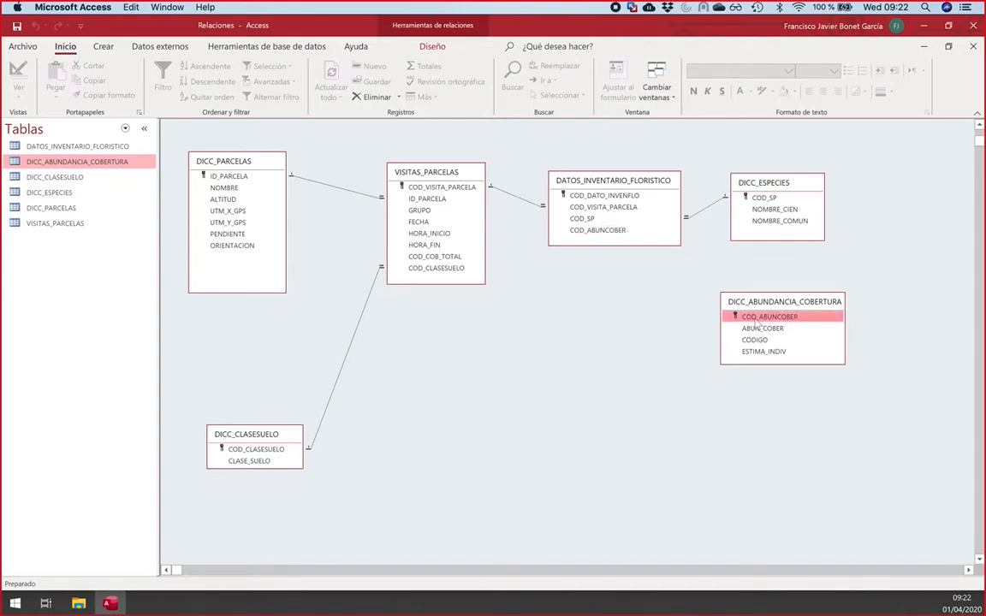
click(599, 231)
click(738, 318)
click(597, 233)
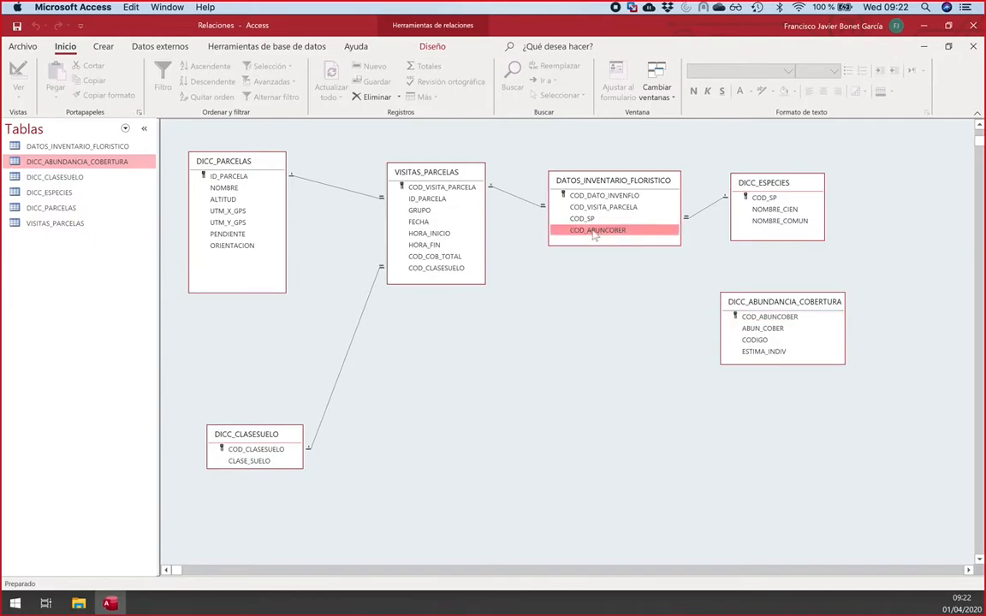
drag(595, 232, 749, 322)
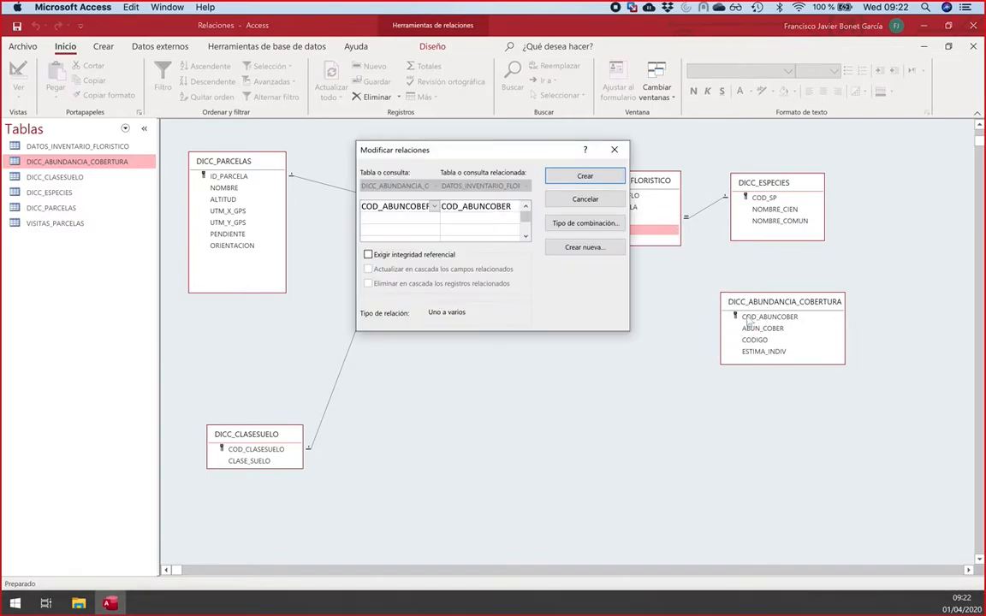
drag(473, 152, 454, 186)
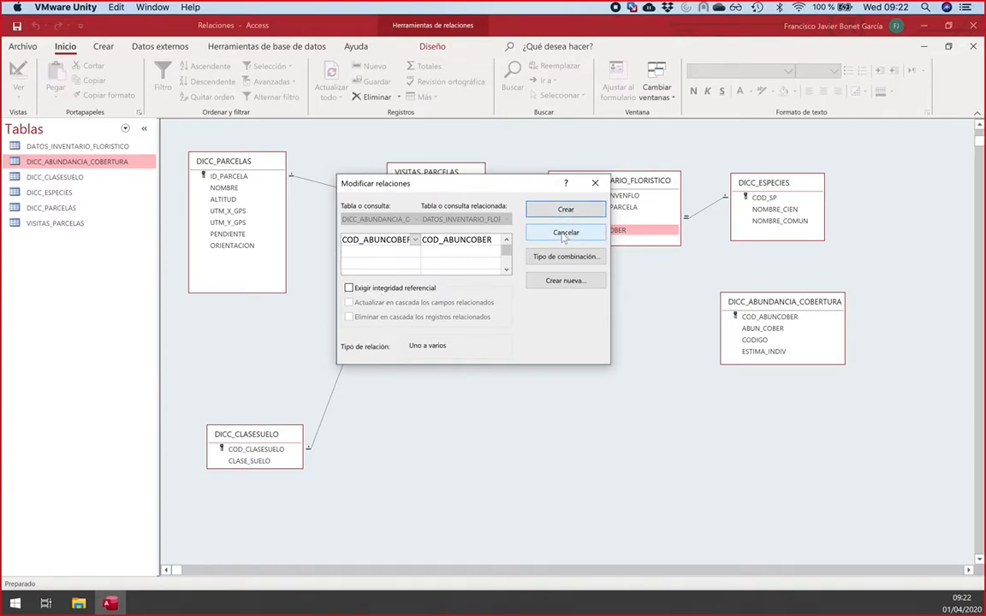
click(565, 233)
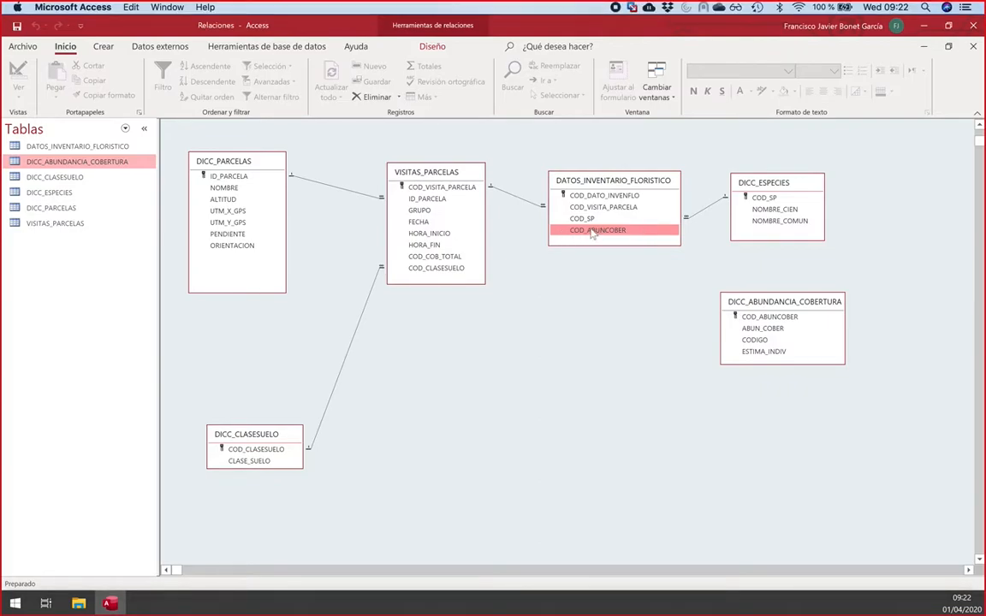
click(593, 232)
drag(592, 233, 583, 242)
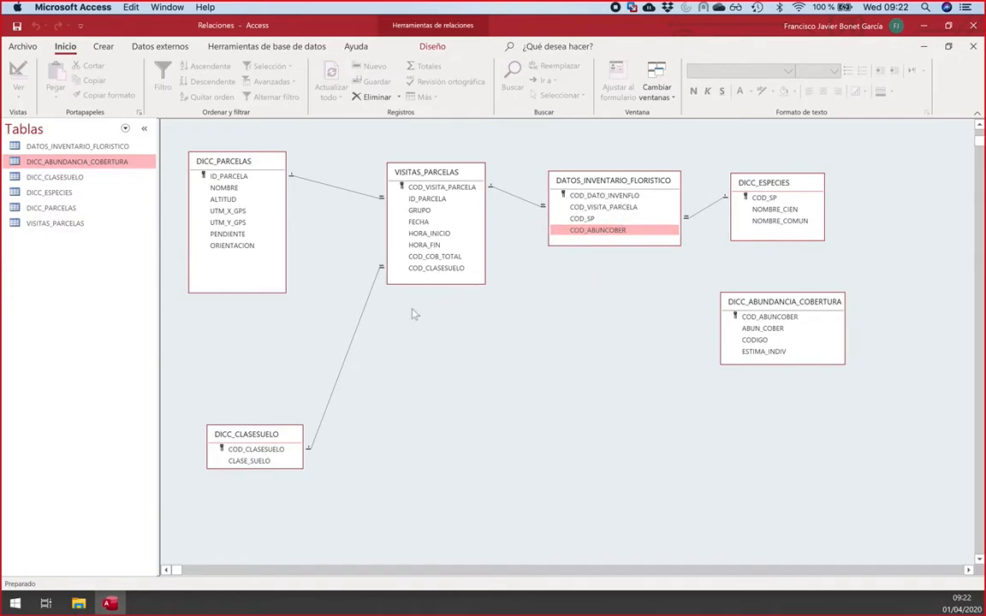
Step: Show the edit and delete options for the relationship between DICC_CLASESUELO and VISITAS_PARCELAS, and dismiss them
click(362, 321)
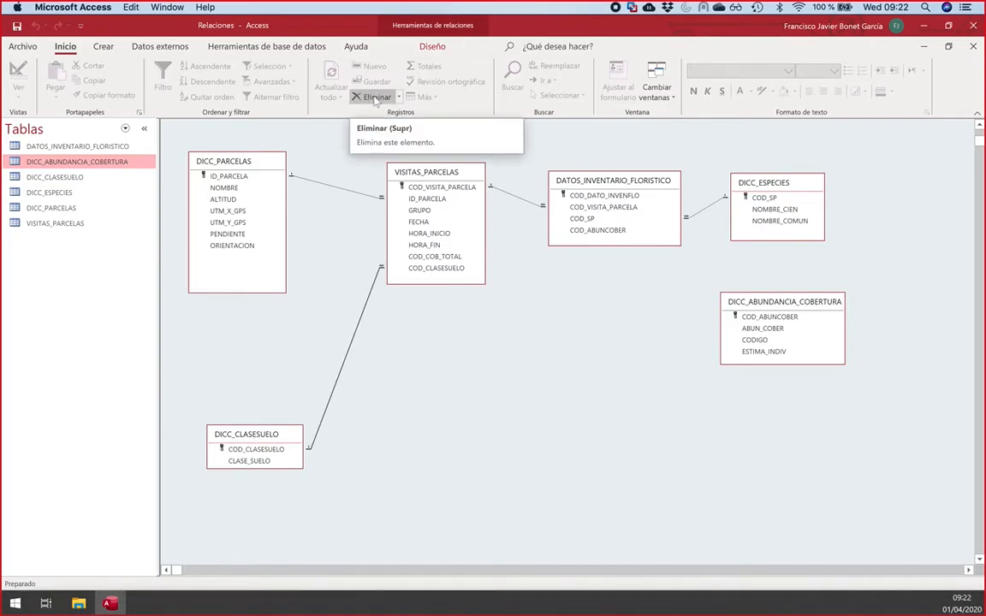
right_click(350, 351)
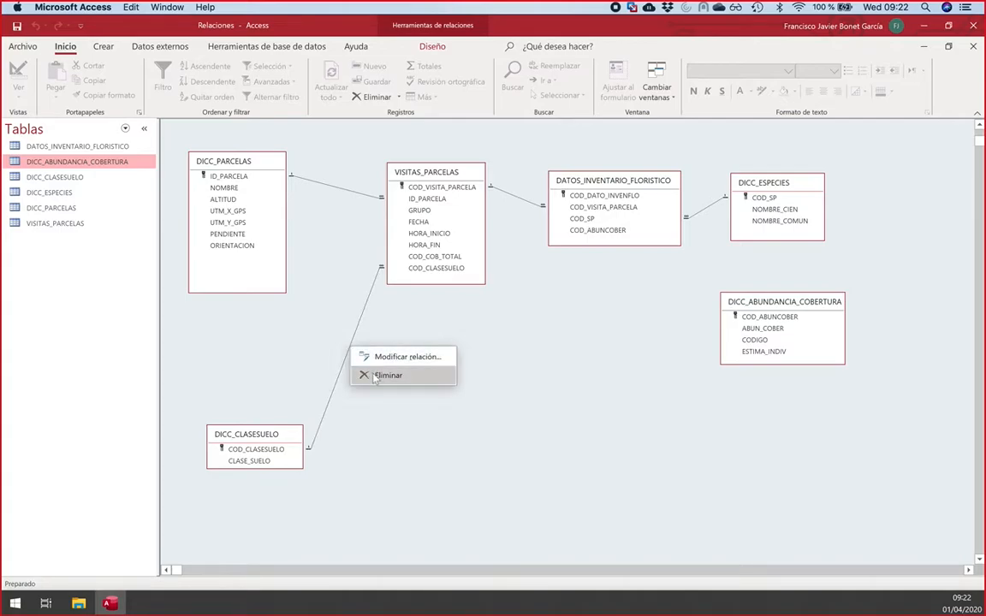
click(414, 322)
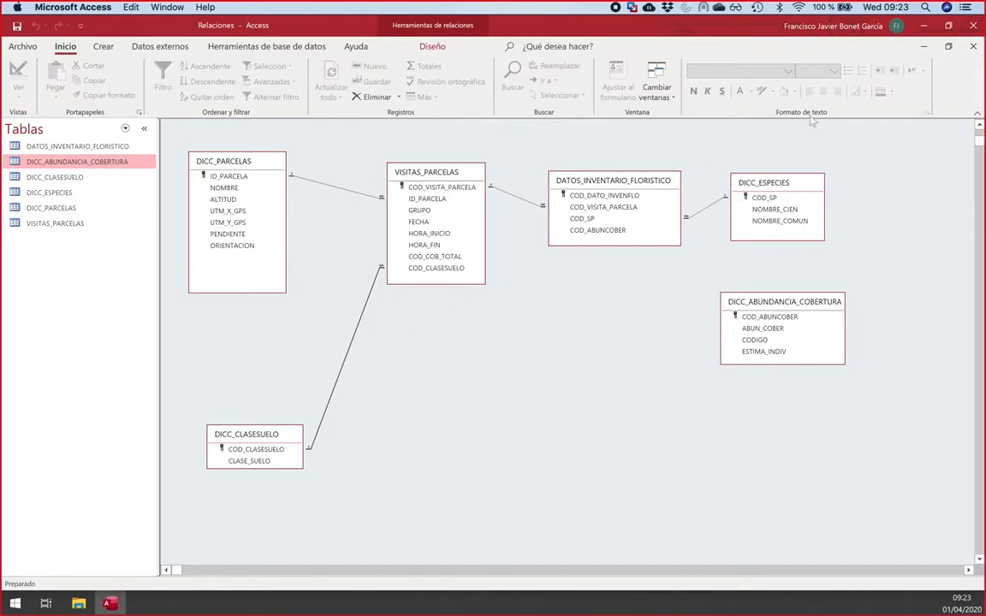
Step: Restore the maximized relationships diagram to a floating window
click(948, 46)
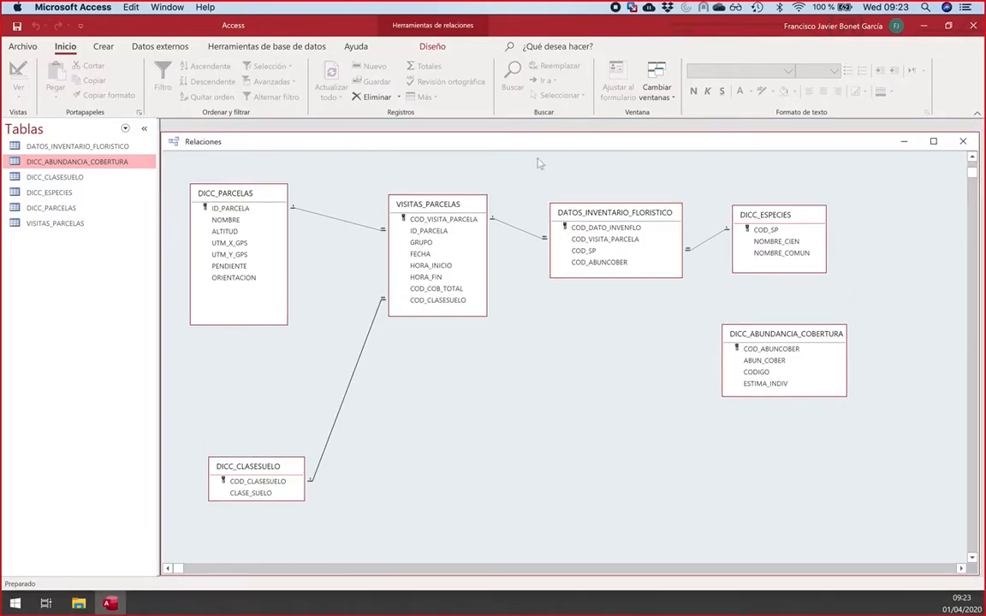
Step: Move the floating relationships window around the workspace, maximize it again, and show the database tools
drag(475, 143, 552, 248)
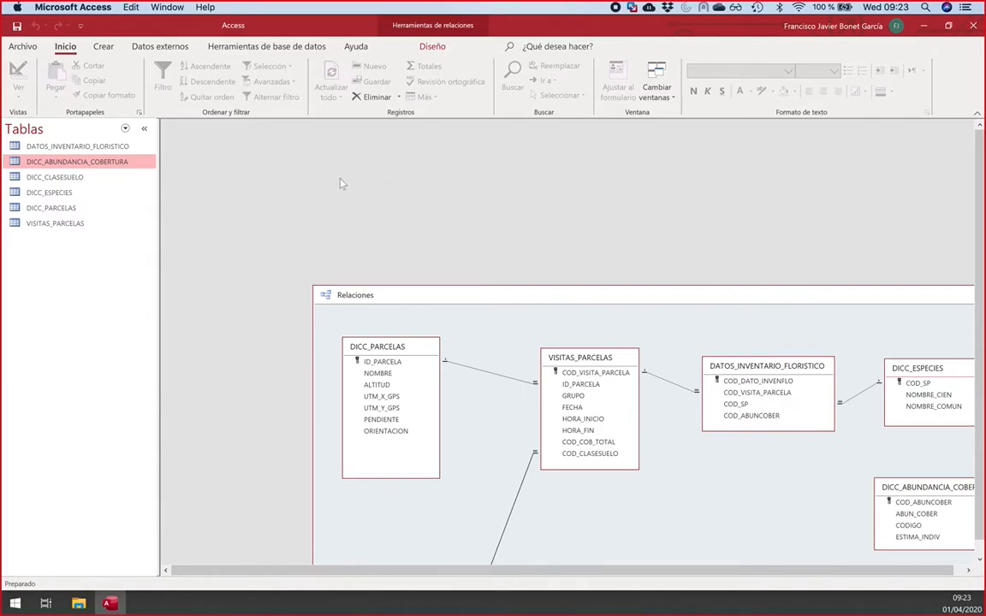
drag(683, 297, 462, 230)
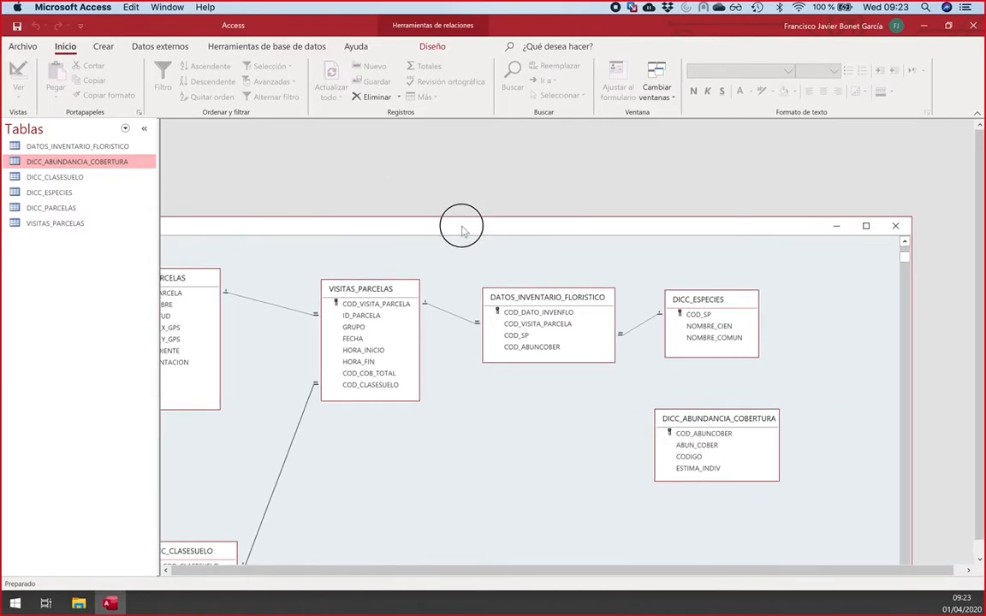
click(865, 227)
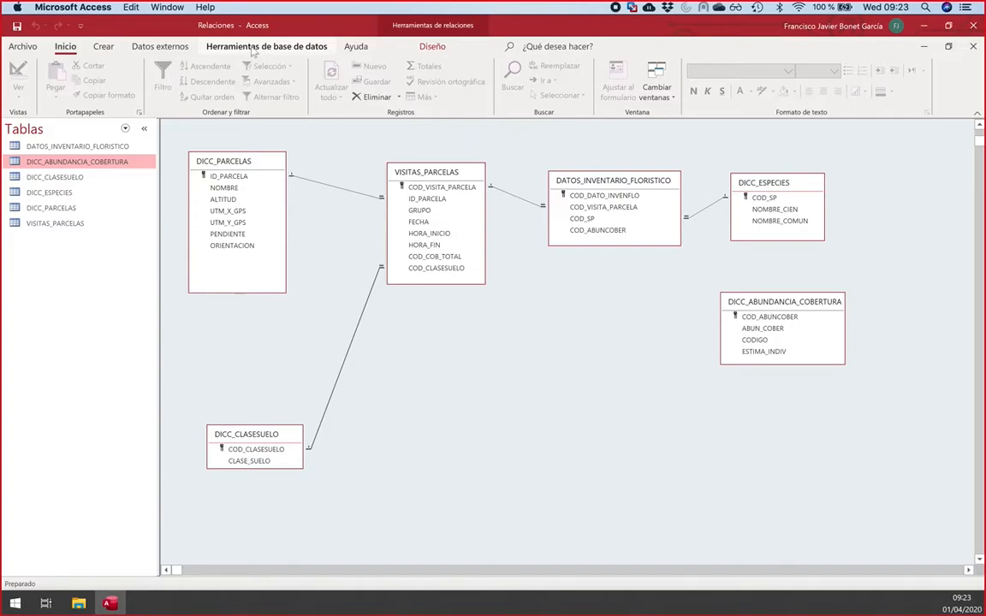
click(254, 49)
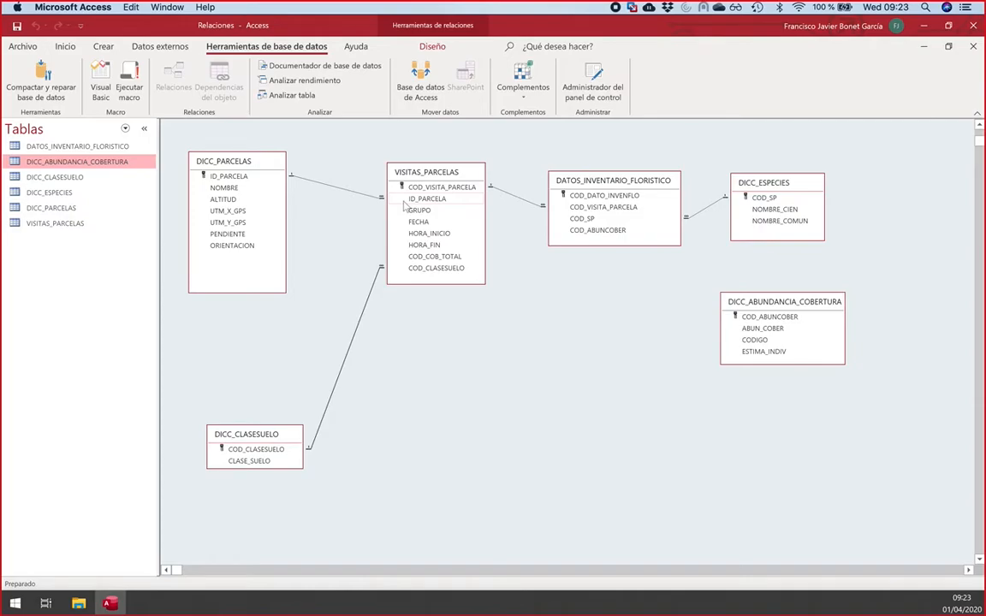
Step: Shift the VISITAS_PARCELAS box slightly down and right, and reposition DICC_ABUNDANCIA_COBERTURA below DICC_ESPECIES
drag(425, 174, 438, 197)
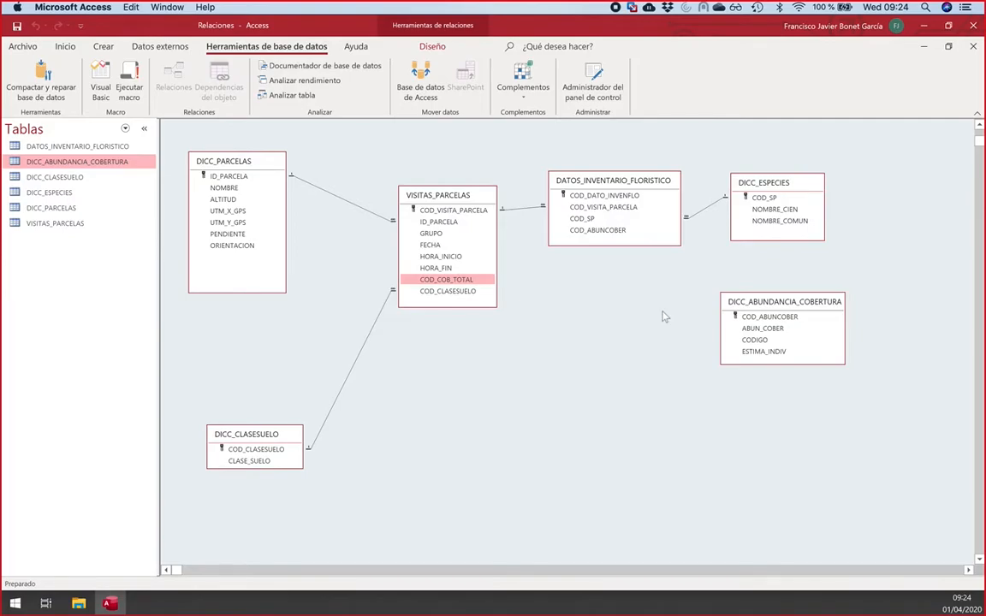
drag(775, 308, 734, 330)
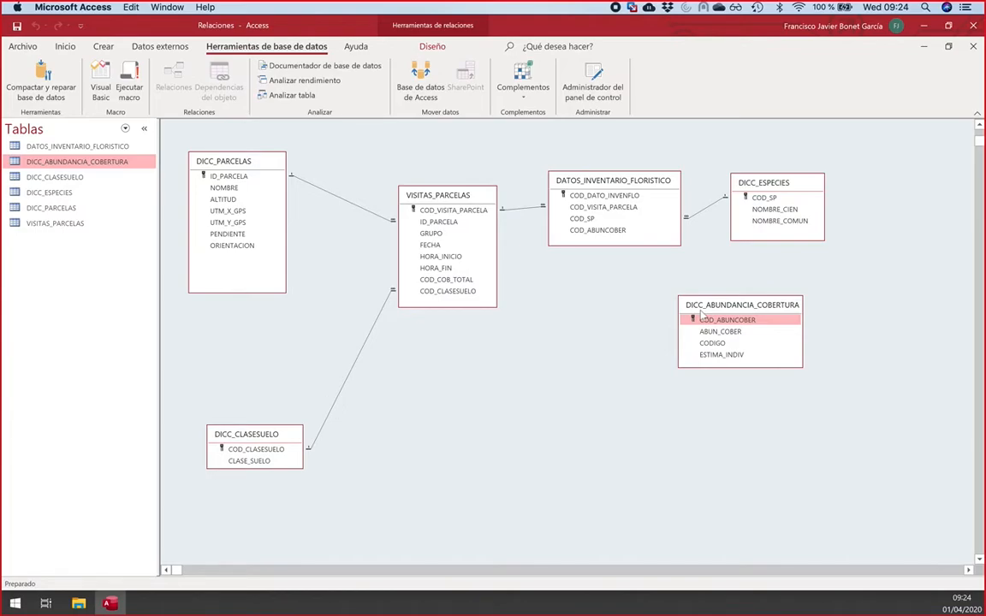
drag(701, 311, 731, 313)
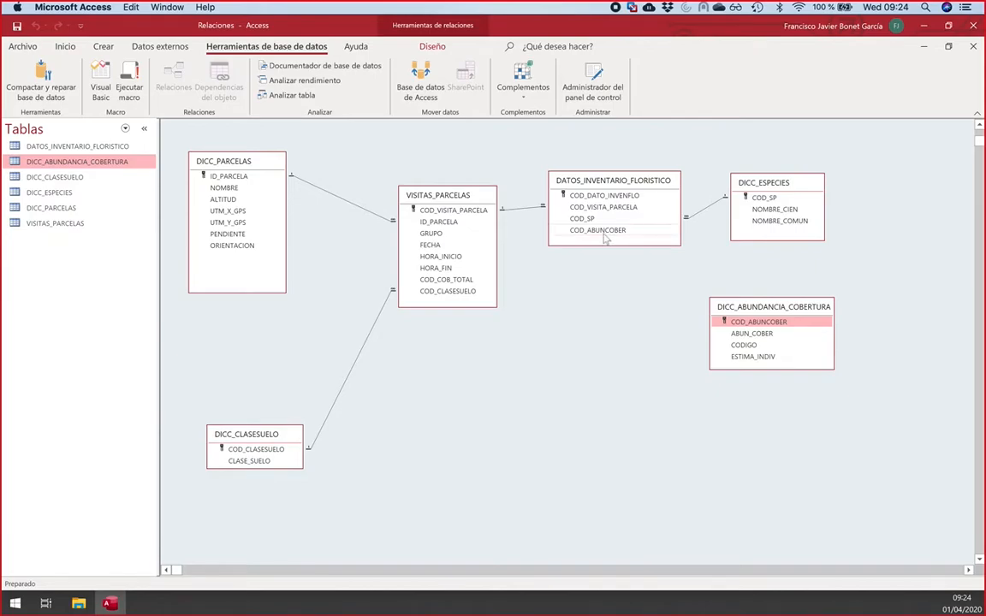
Step: Highlight COD_ABUNCOBER in DATOS_INVENTARIO_FLORISTICO and DICC_ABUNDANCIA_COBERTURA, and nudge the DICC_ABUNDANCIA_COBERTURA box up and right
drag(597, 230, 747, 325)
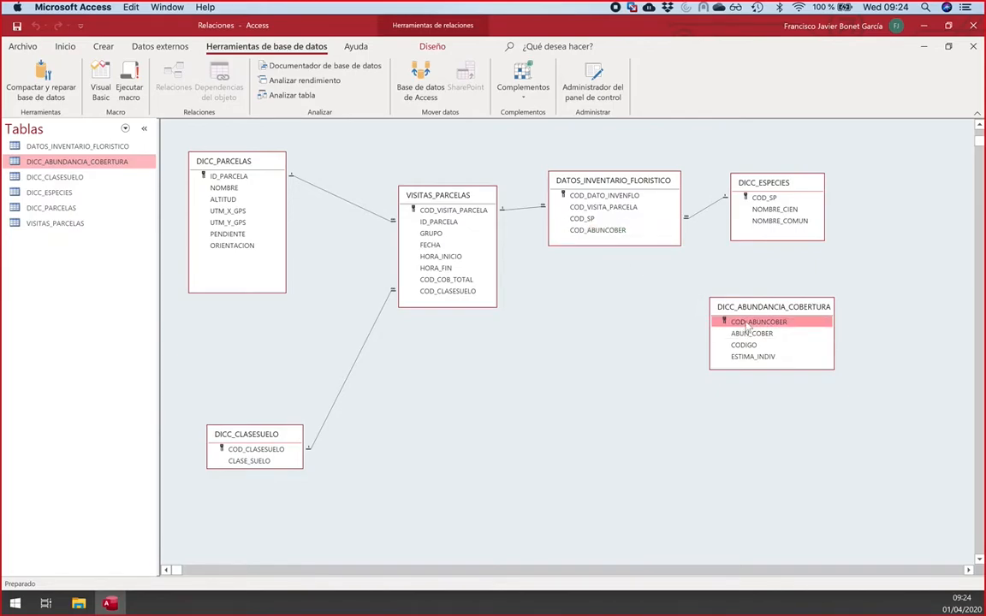
click(598, 234)
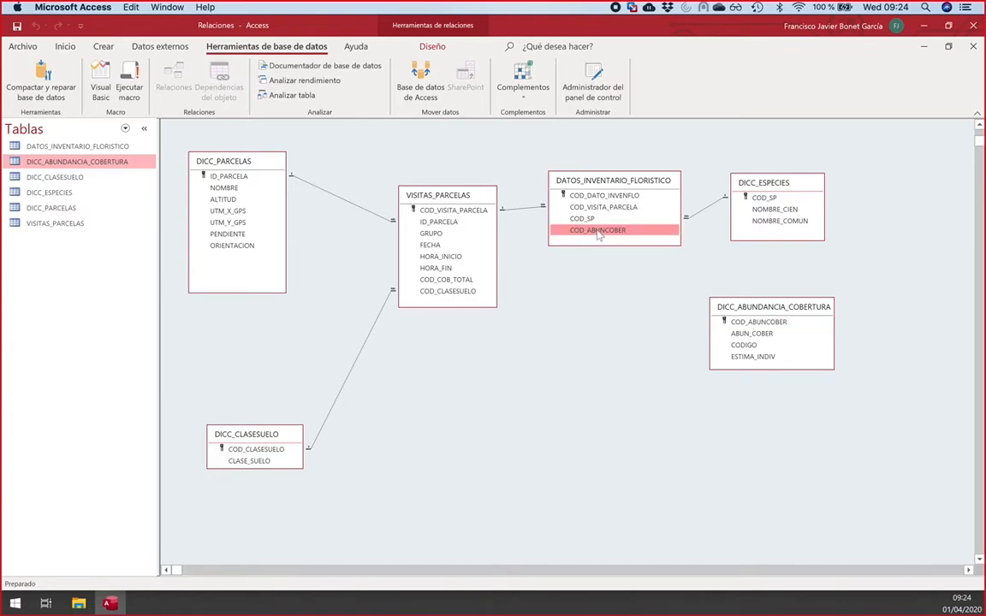
drag(600, 237, 758, 298)
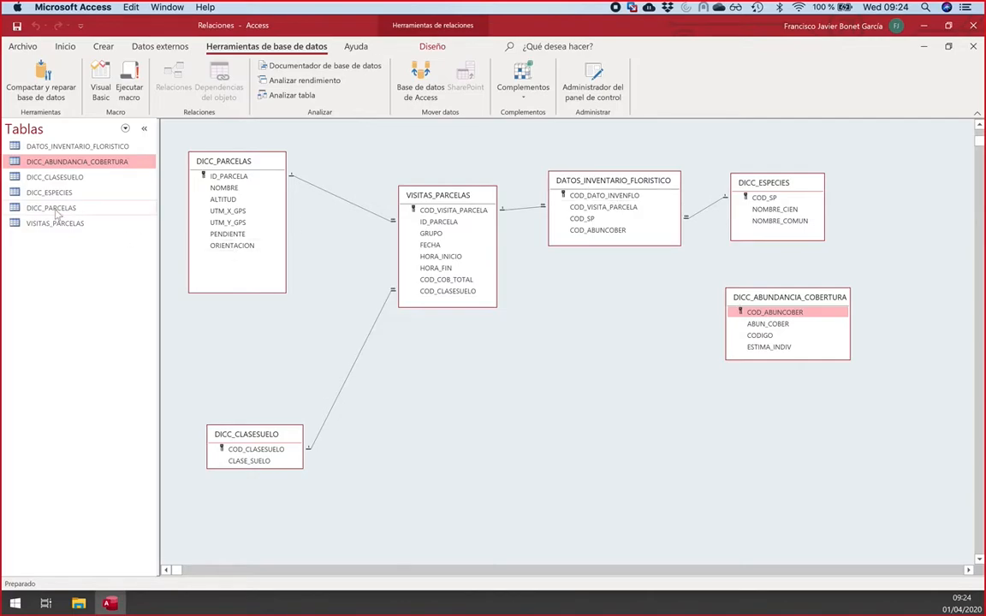
Step: Browse the COD_ABUNCOBER values in the DATOS_INVENTARIO_FLORISTICO records, and close the table
double_click(54, 147)
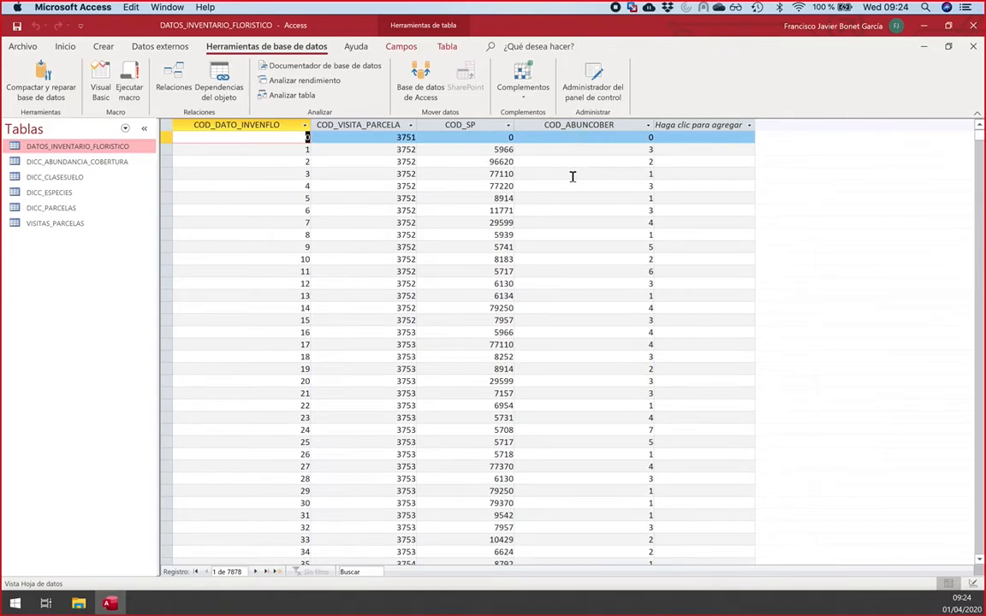
scroll(573, 176, down, 15)
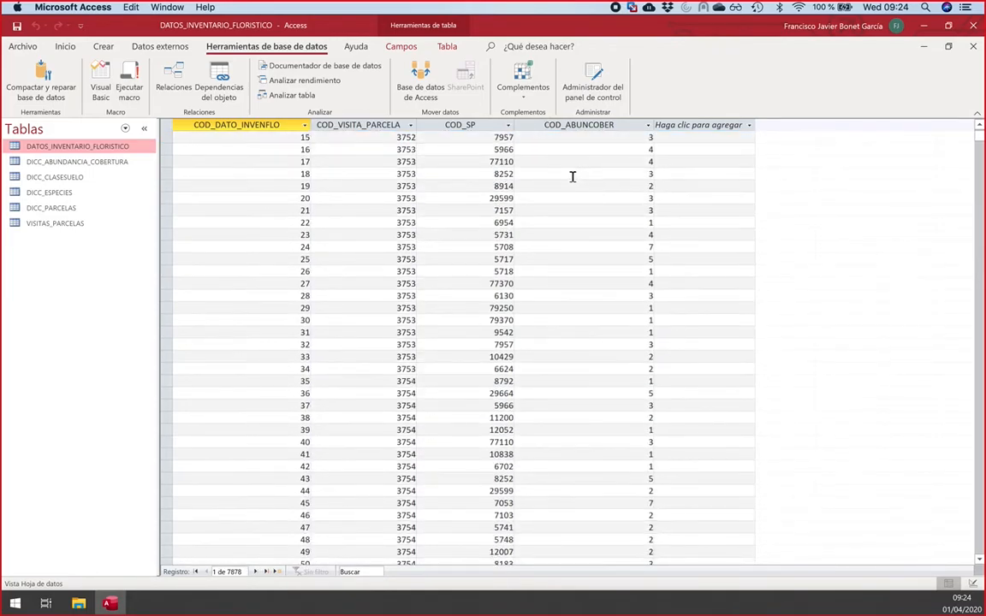
scroll(572, 177, down, 15)
scroll(575, 179, up, 20)
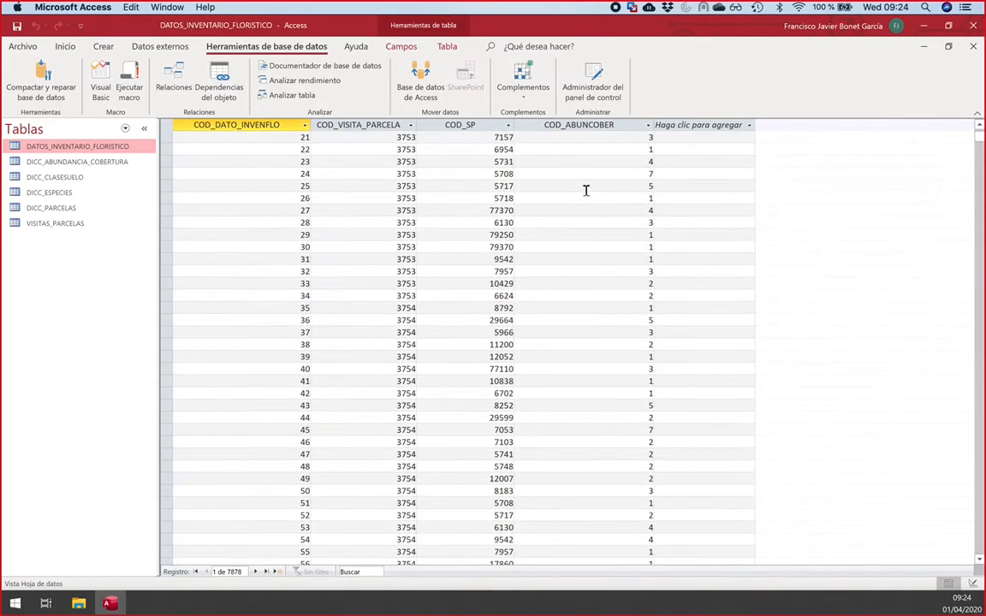
scroll(599, 154, down, 20)
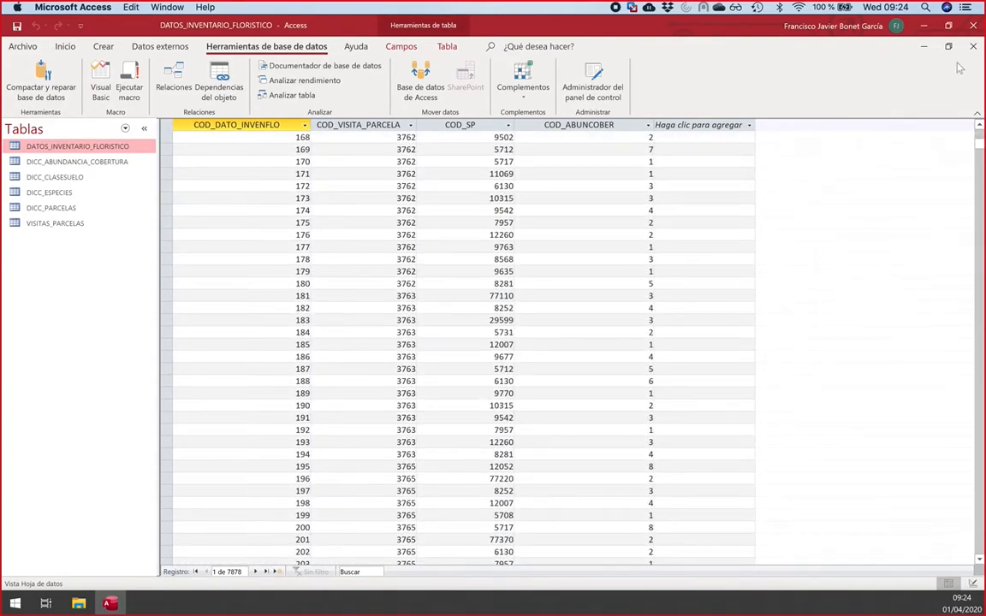
click(973, 47)
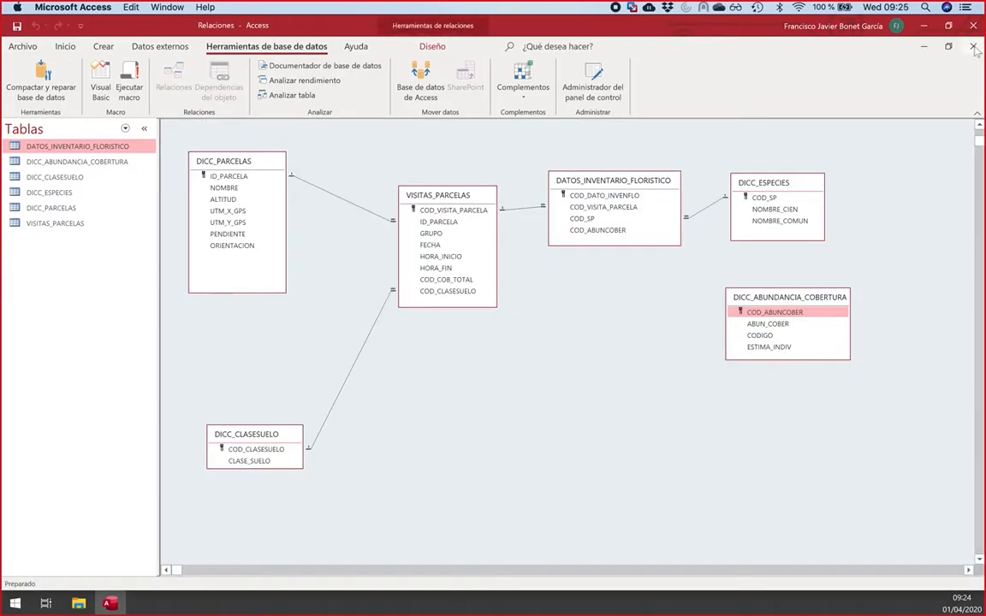
Step: View the cover classes in the DICC_ABUNDANCIA_COBERTURA table, and close it
click(76, 164)
double_click(75, 163)
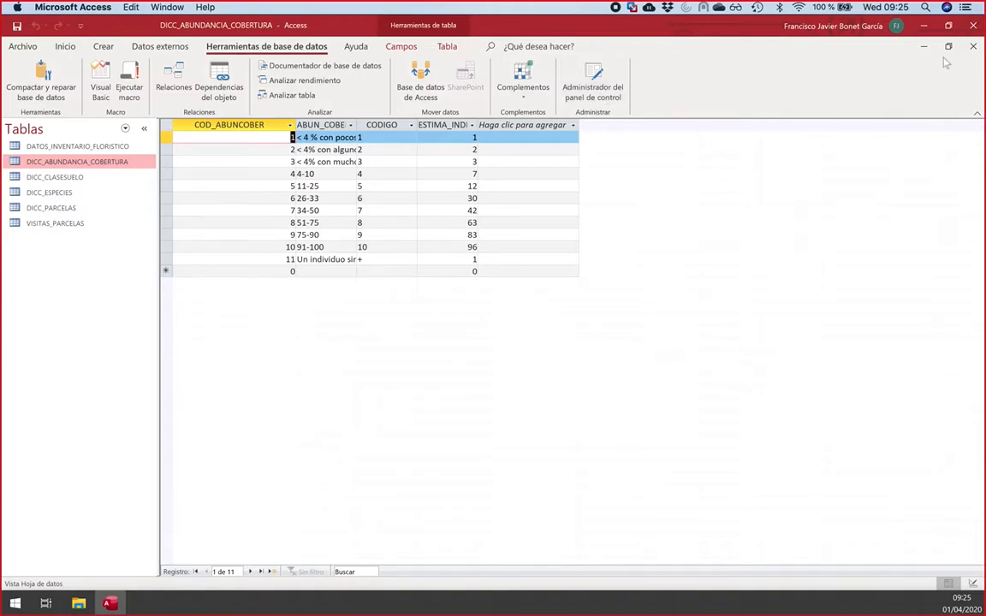
click(973, 47)
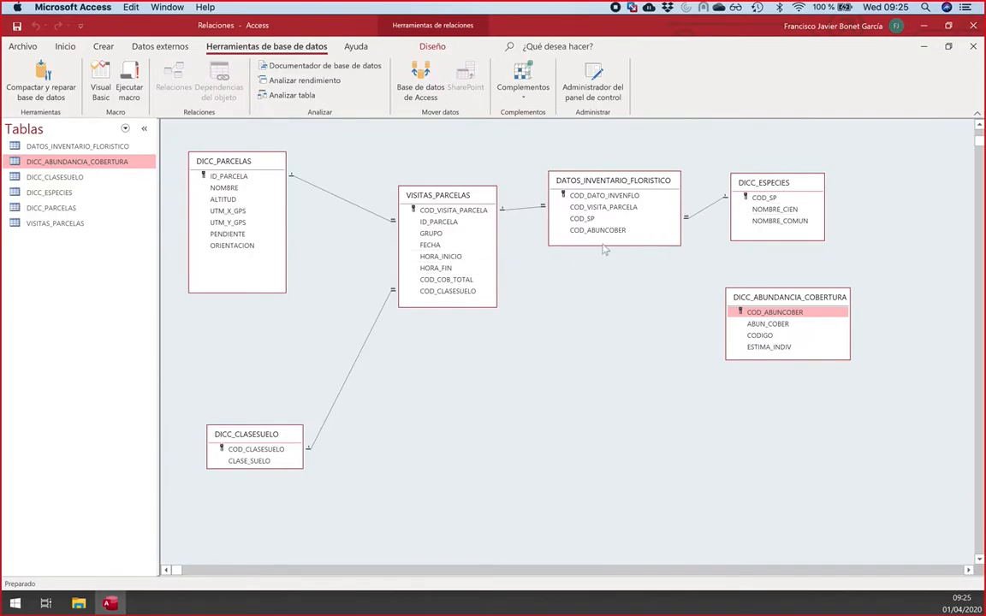
Step: Start relating COD_ABUNCOBER in DATOS_INVENTARIO_FLORISTICO to COD_ABUNCOBER in DICC_ABUNDANCIA_COBERTURA, review the relationship settings, and close them without creating it
click(597, 231)
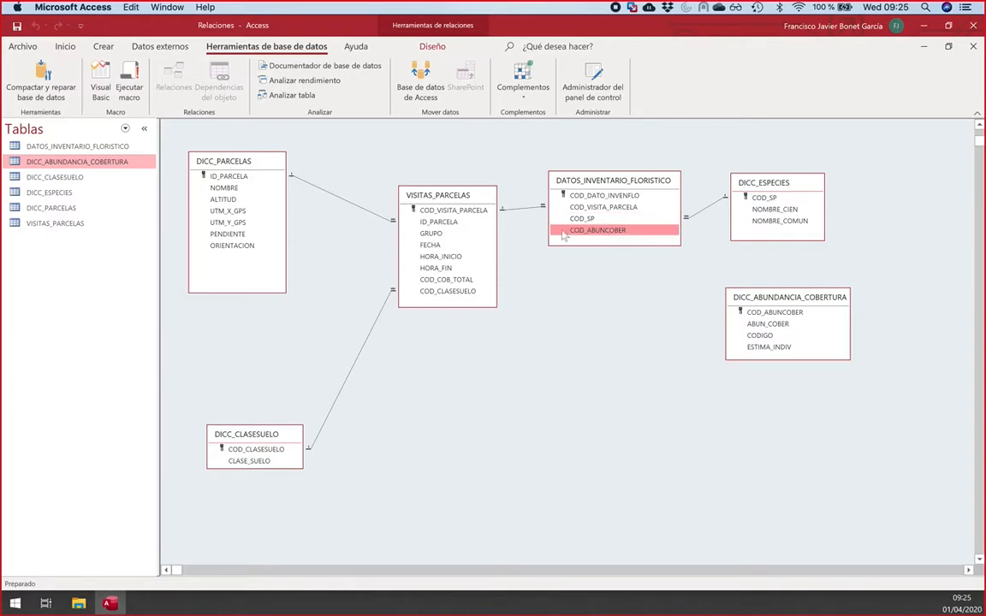
drag(604, 231, 761, 317)
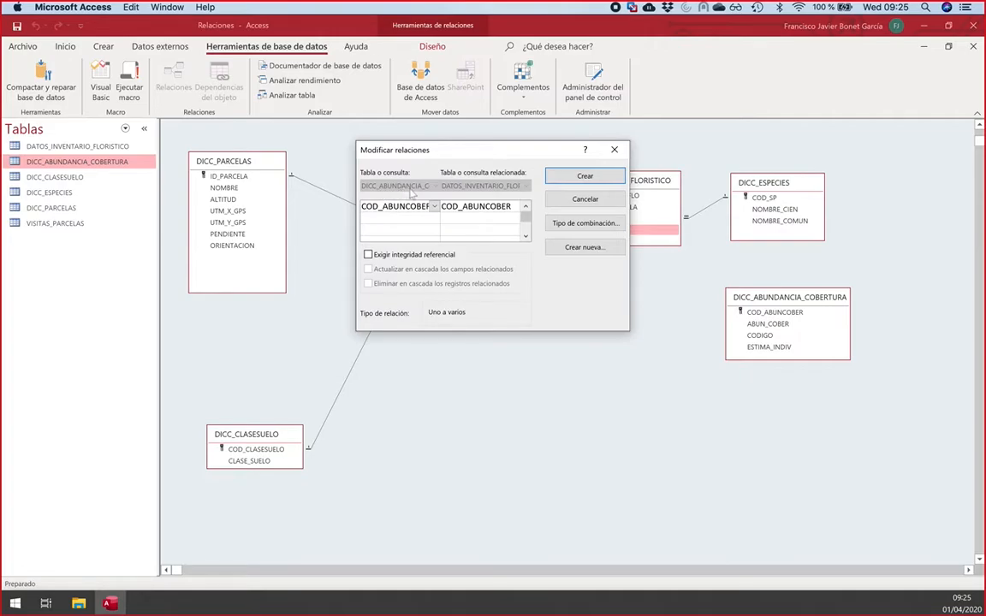
drag(364, 206, 436, 208)
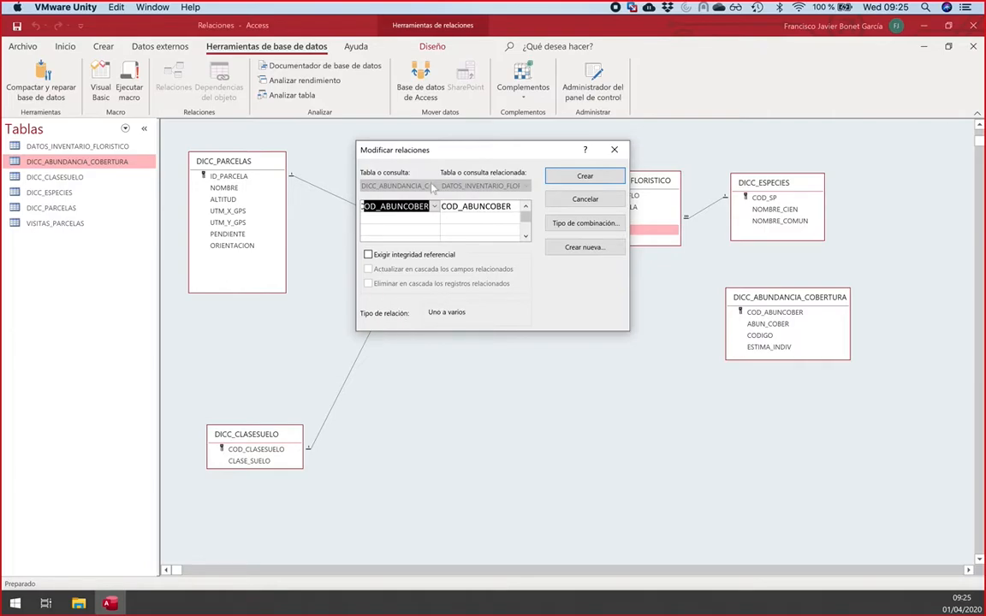
drag(418, 157, 288, 220)
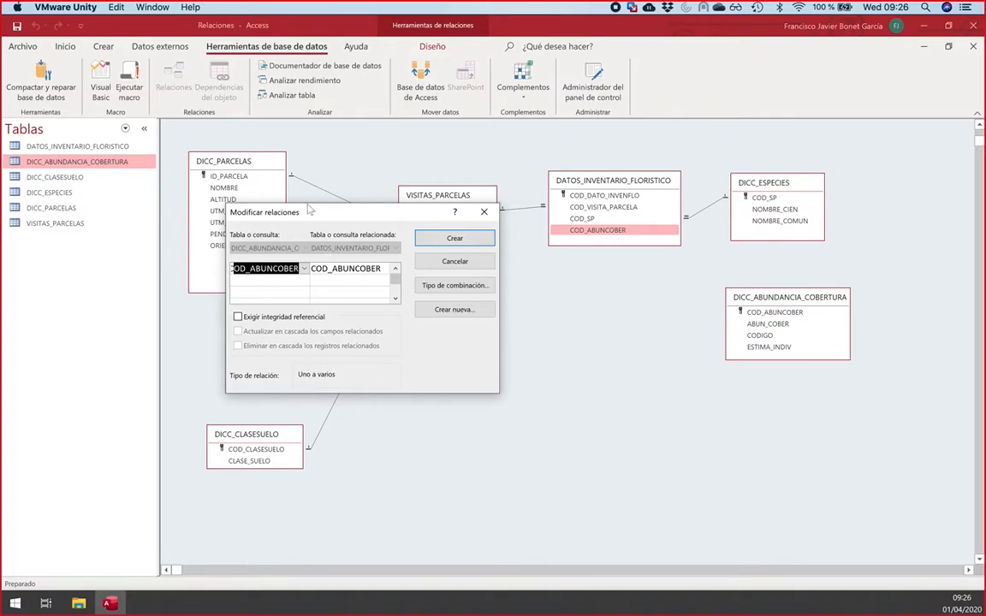
drag(312, 216, 344, 215)
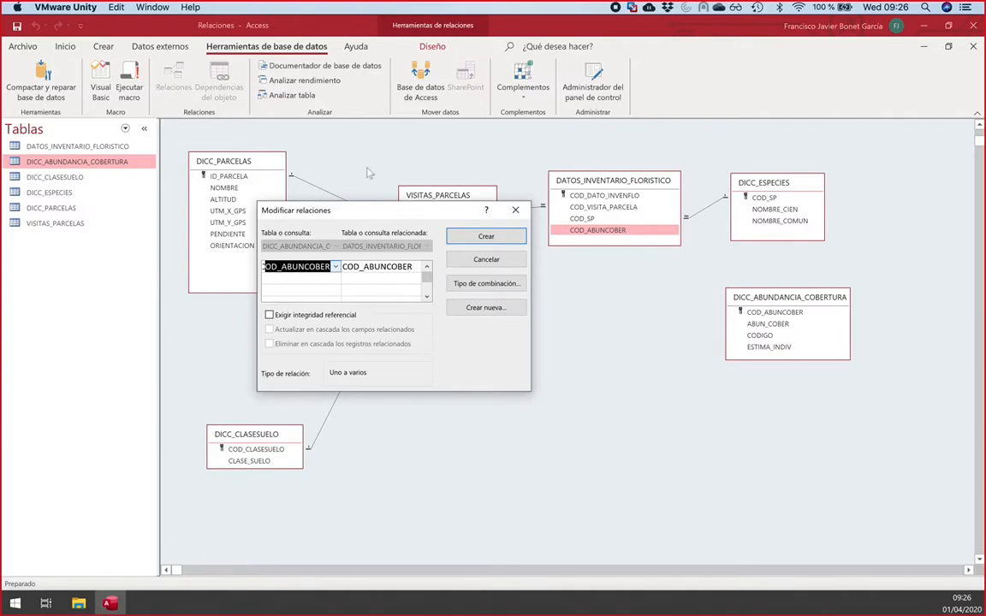
click(517, 211)
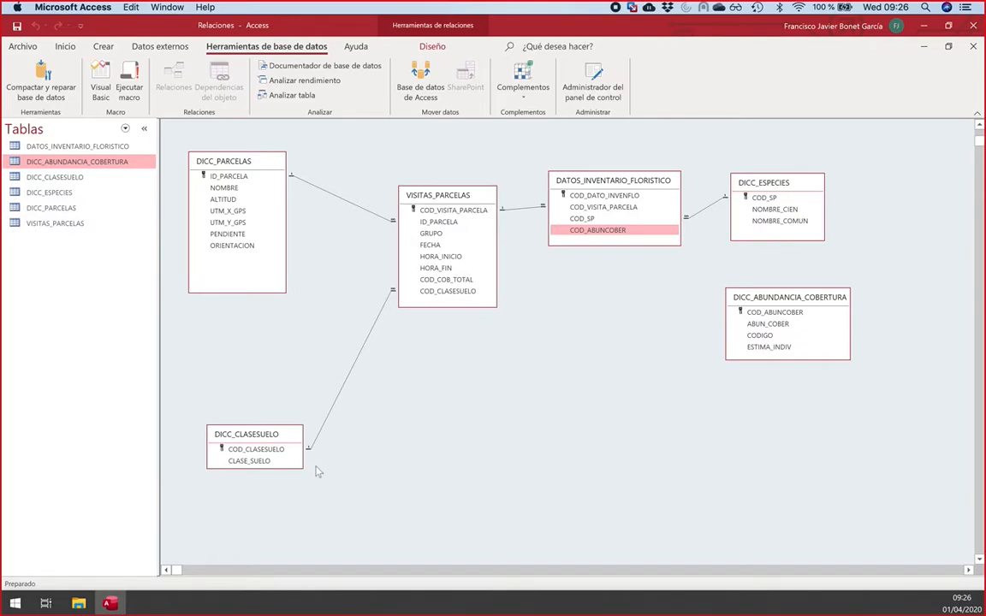
Step: Place DICC_ABUNDANCIA_COBERTURA below DICC_PARCELAS, start relating its COD_ABUNCOBER to COD_COB_TOTAL in VISITAS_PARCELAS, and cancel the relationship
click(349, 382)
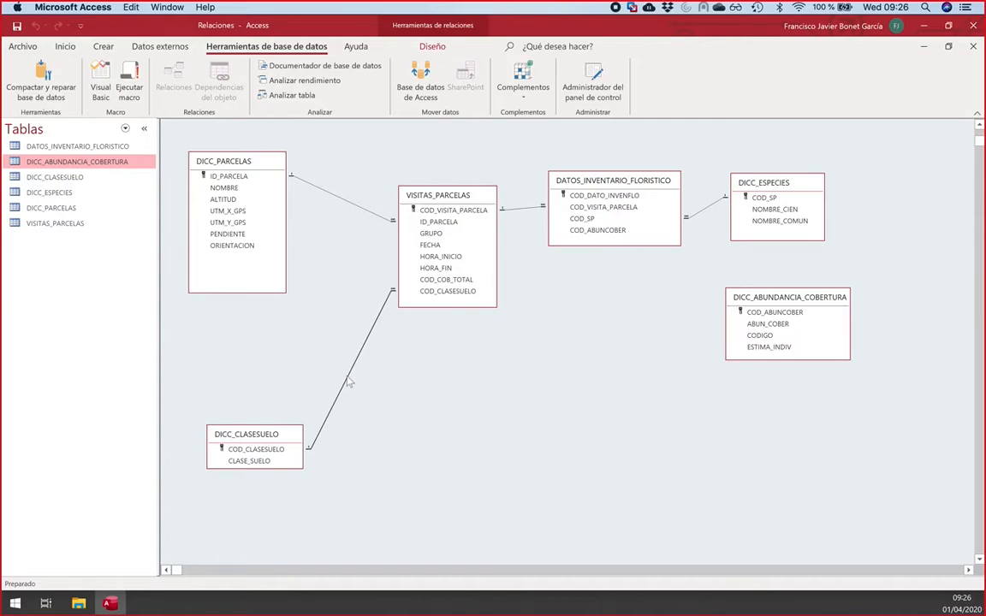
drag(753, 297, 423, 281)
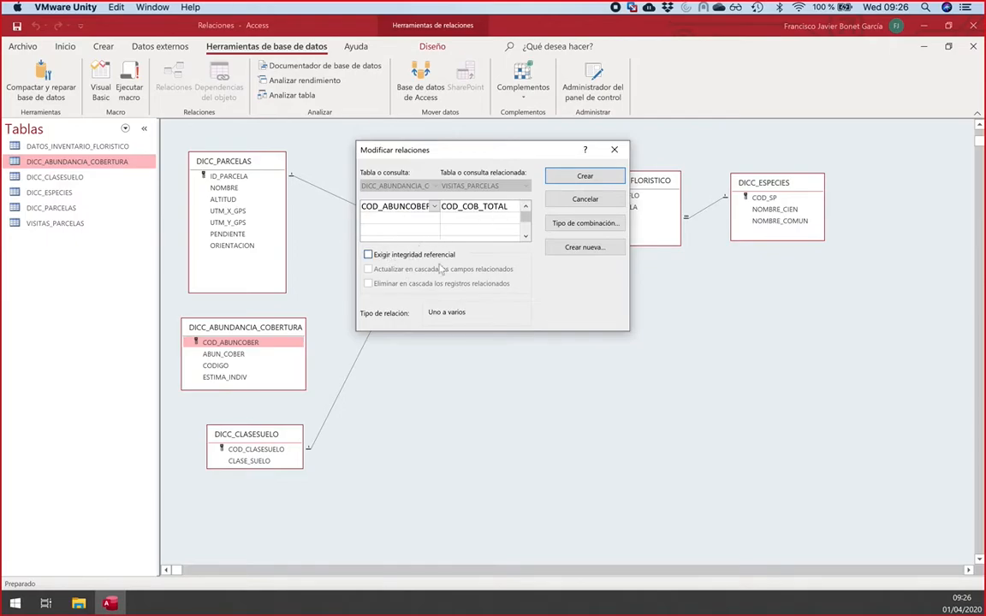
click(584, 198)
Step: Move DICC_ABUNDANCIA_COBERTURA back below DICC_ESPECIES, and try relating its COD_ABUNCOBER to DATOS_INVENTARIO_FLORISTICO with referential integrity enforced, then cancel
drag(265, 327, 610, 231)
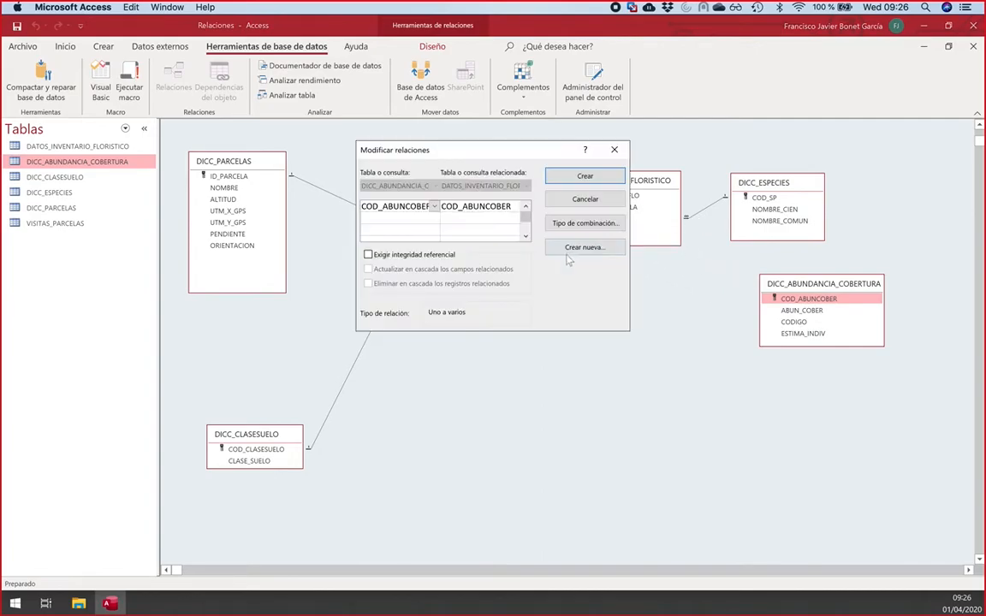
click(381, 259)
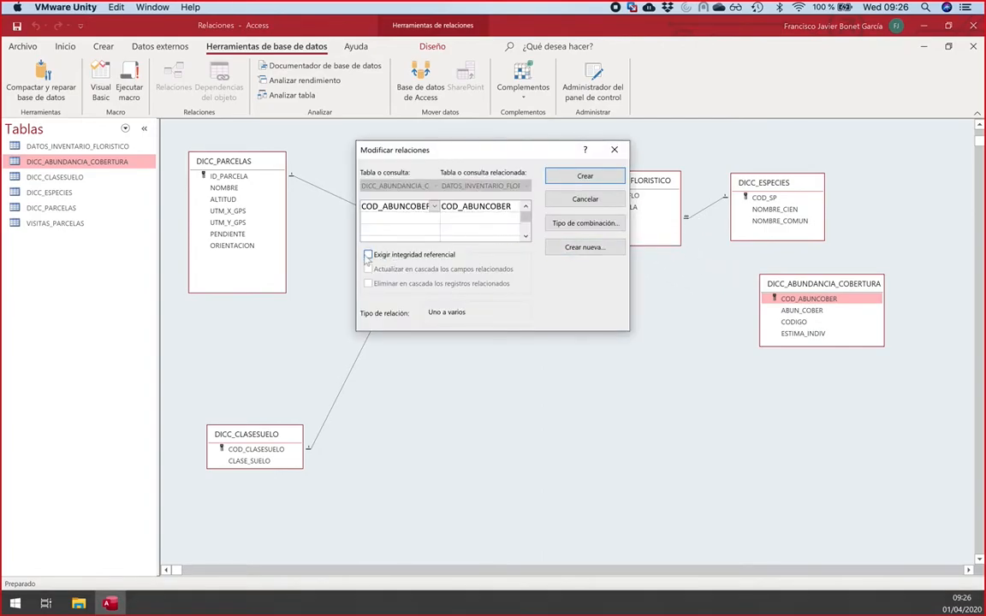
click(585, 176)
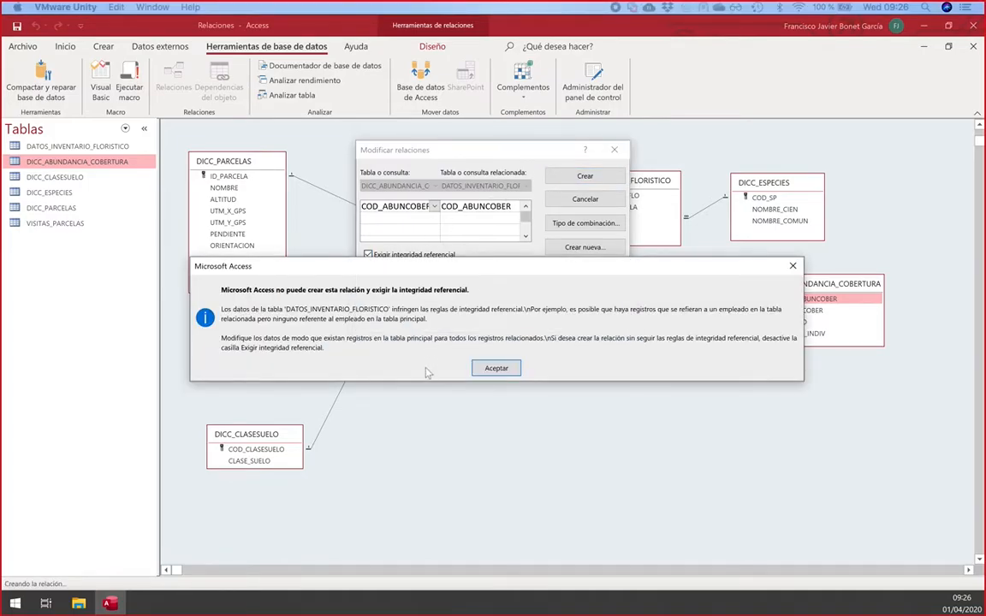
click(492, 372)
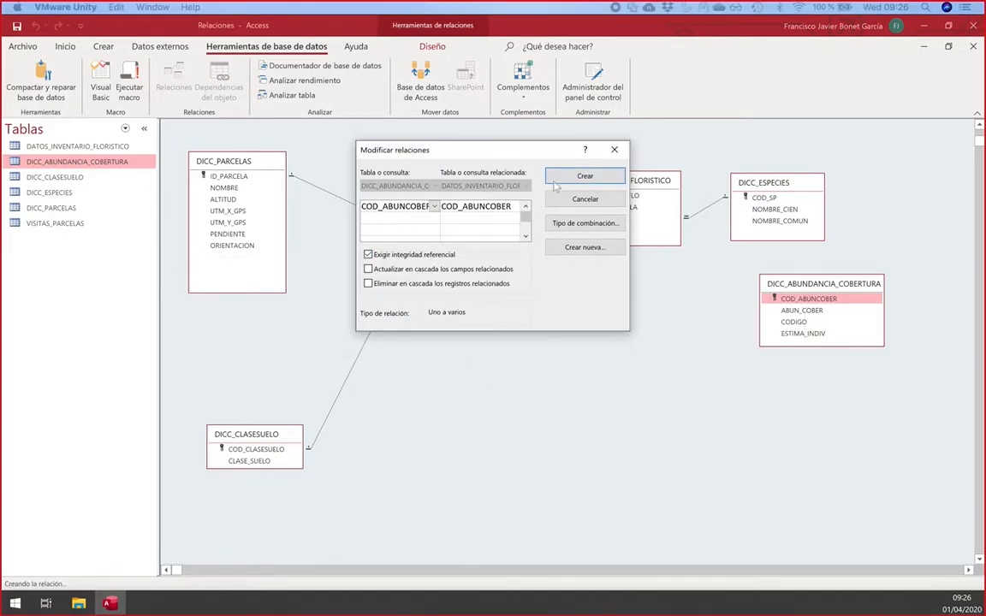
click(585, 199)
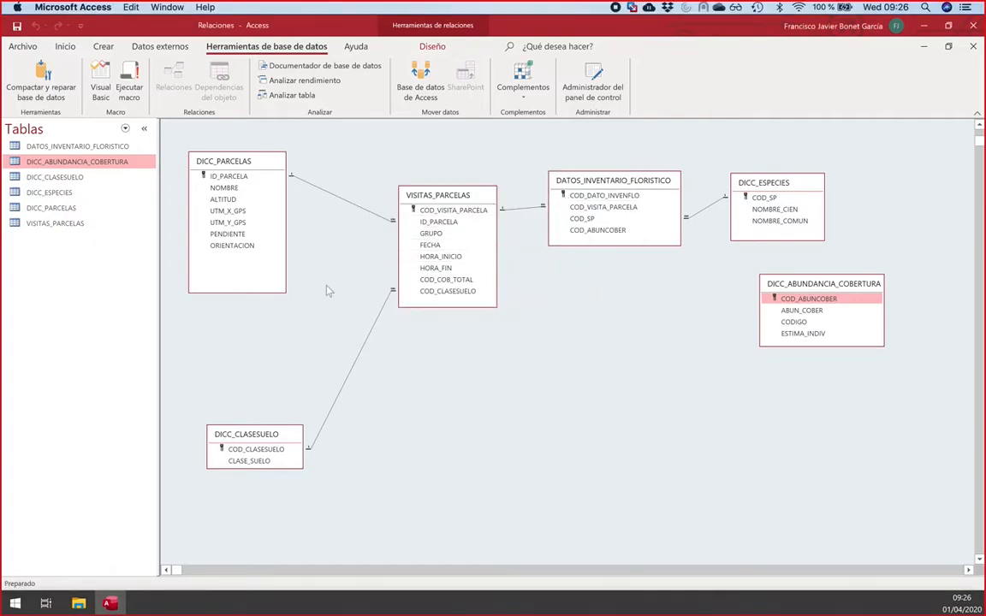
Step: Nudge the DICC_PARCELAS box slightly down and right in the relationships diagram
drag(223, 163, 231, 171)
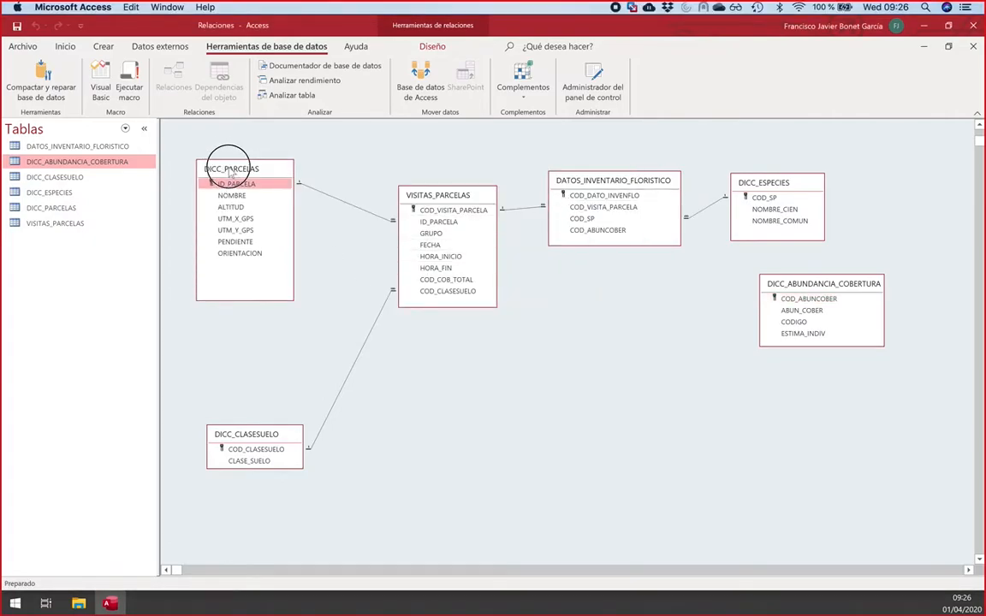
click(230, 182)
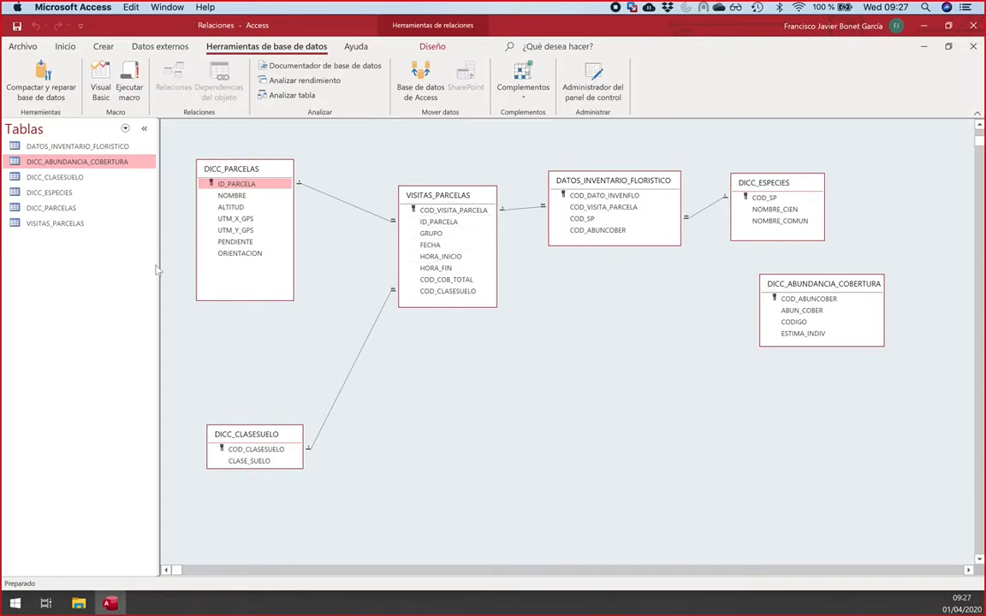
Step: View the soil classes in the DICC_CLASESUELO table, and return to the relationships diagram
double_click(51, 177)
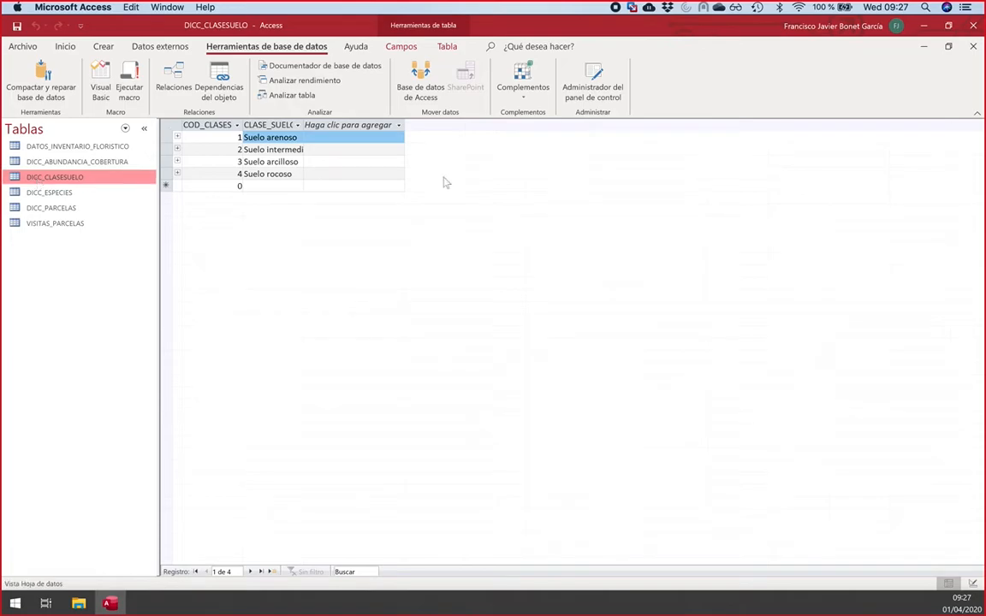
click(174, 77)
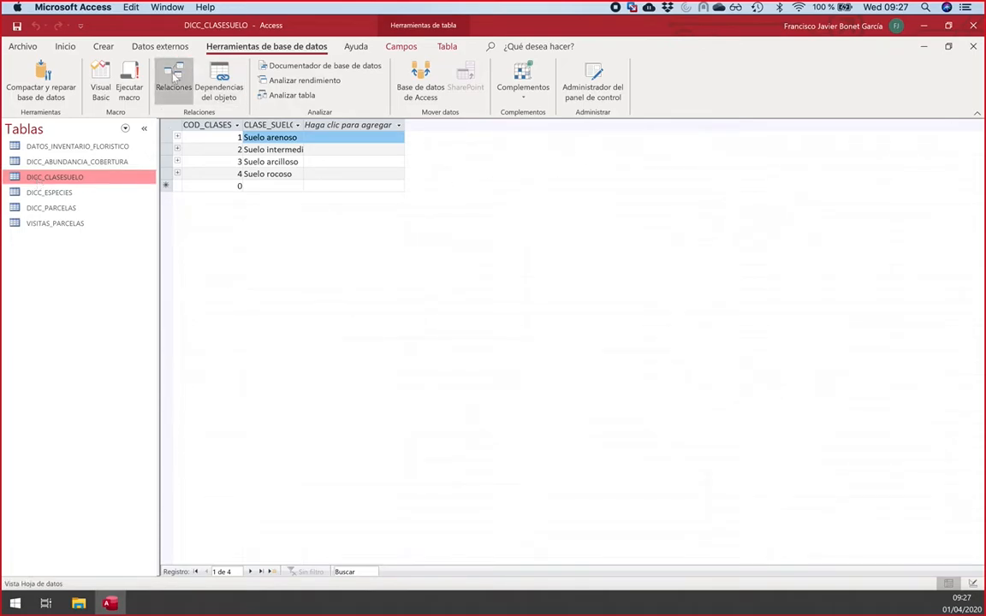
click(174, 77)
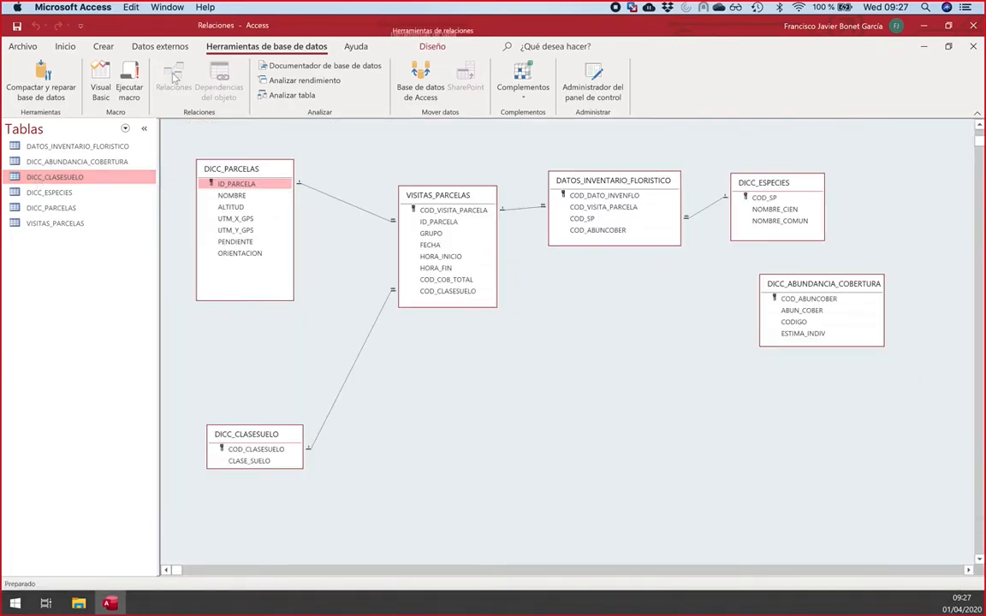
Step: Try to delete the COD_CLASESUELO relationship between DICC_CLASESUELO and VISITAS_PARCELAS
click(353, 367)
right_click(356, 370)
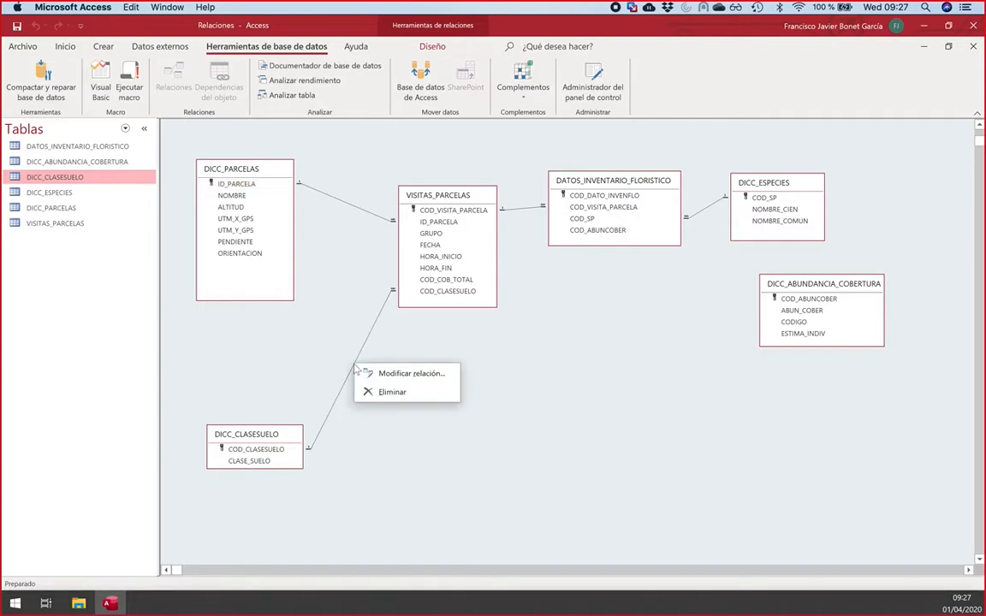
click(380, 394)
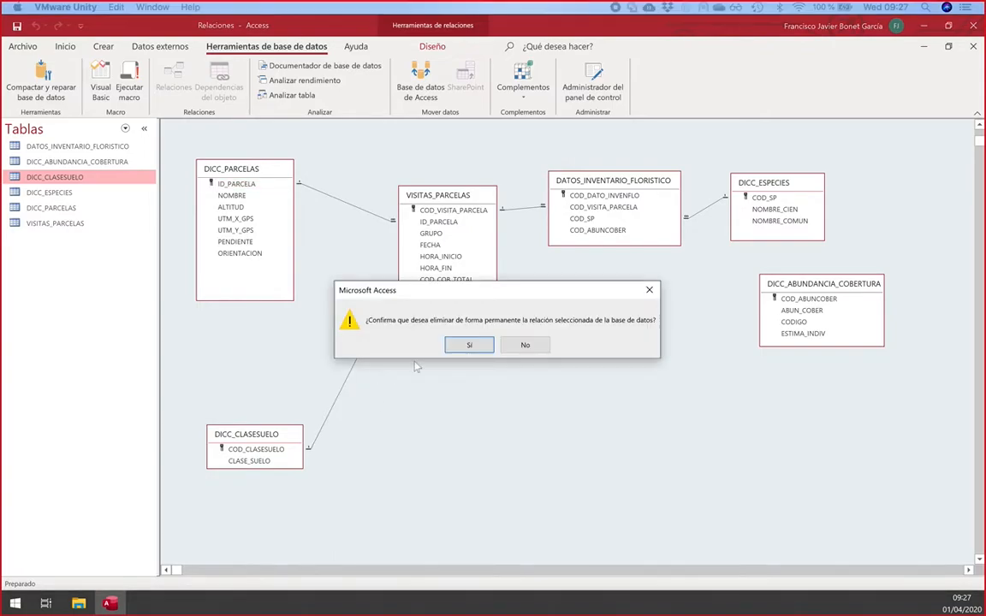
click(473, 347)
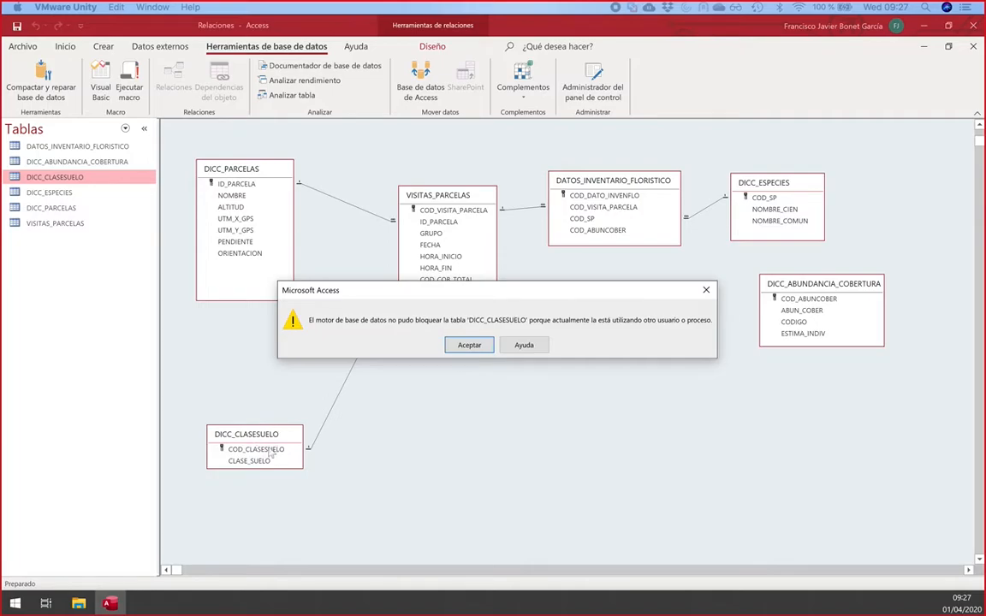
click(468, 345)
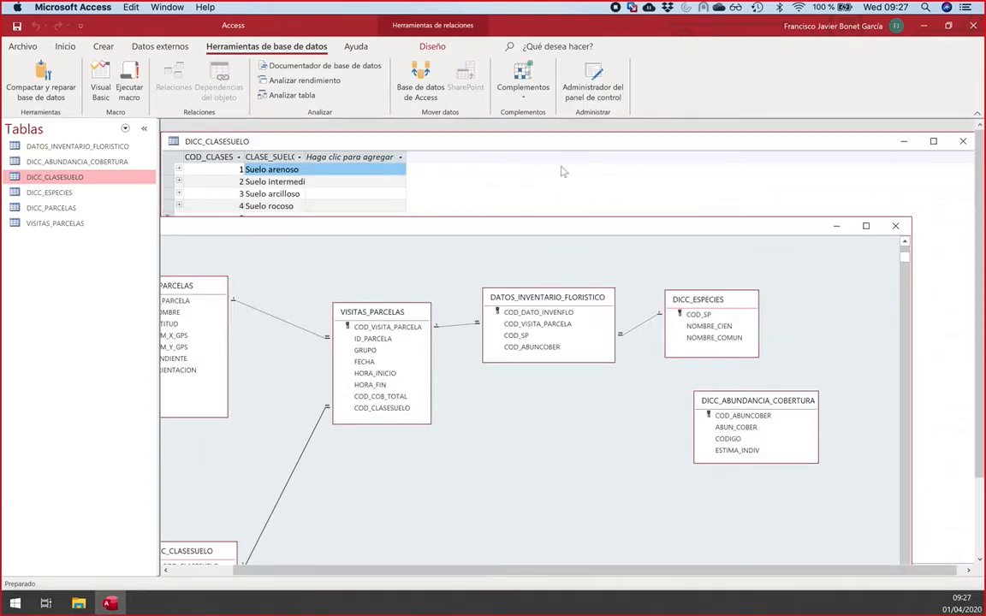
Step: Close the open DICC_CLASESUELO datasheet and maximize the relationships diagram
drag(524, 227, 637, 212)
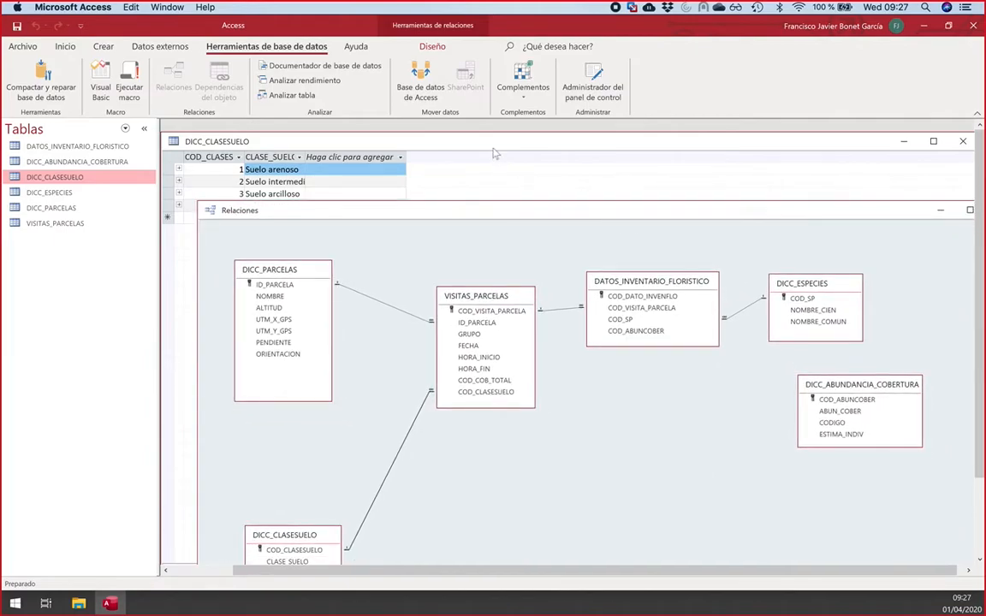
click(501, 148)
drag(500, 153, 469, 146)
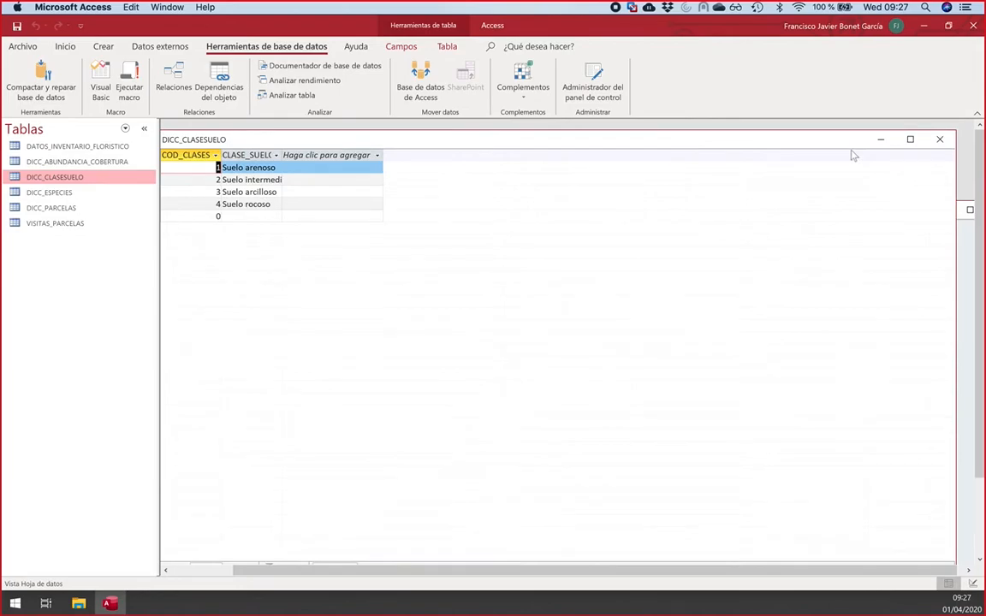
click(940, 141)
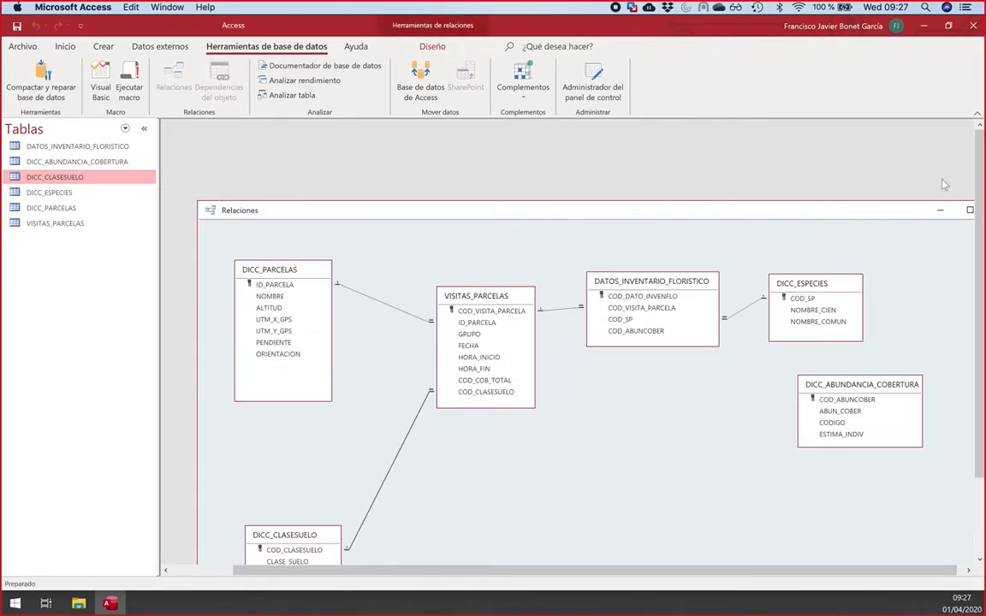
click(969, 211)
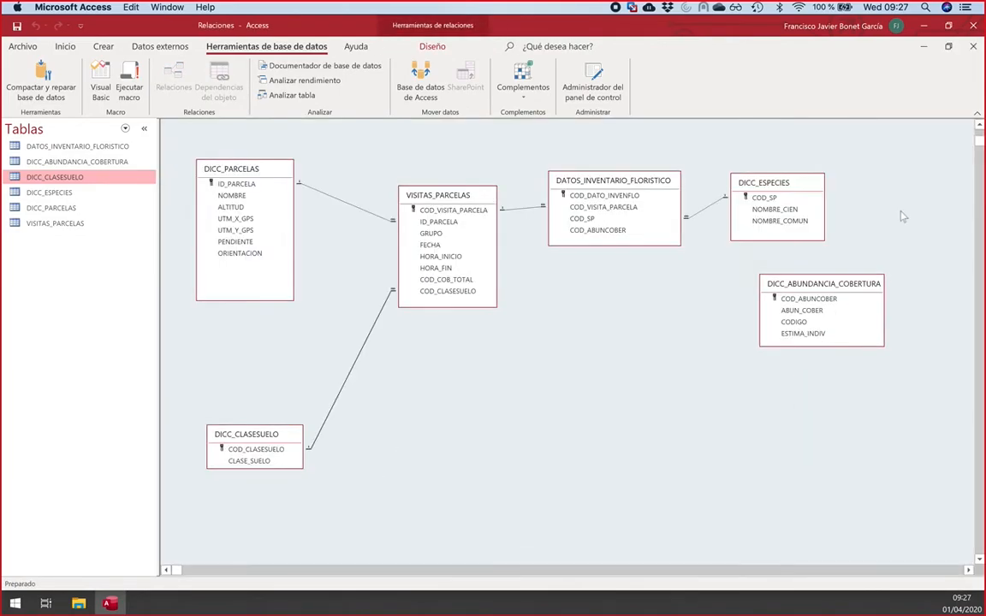
Step: Permanently delete the relationship linking DICC_CLASESUELO to VISITAS_PARCELAS
right_click(369, 341)
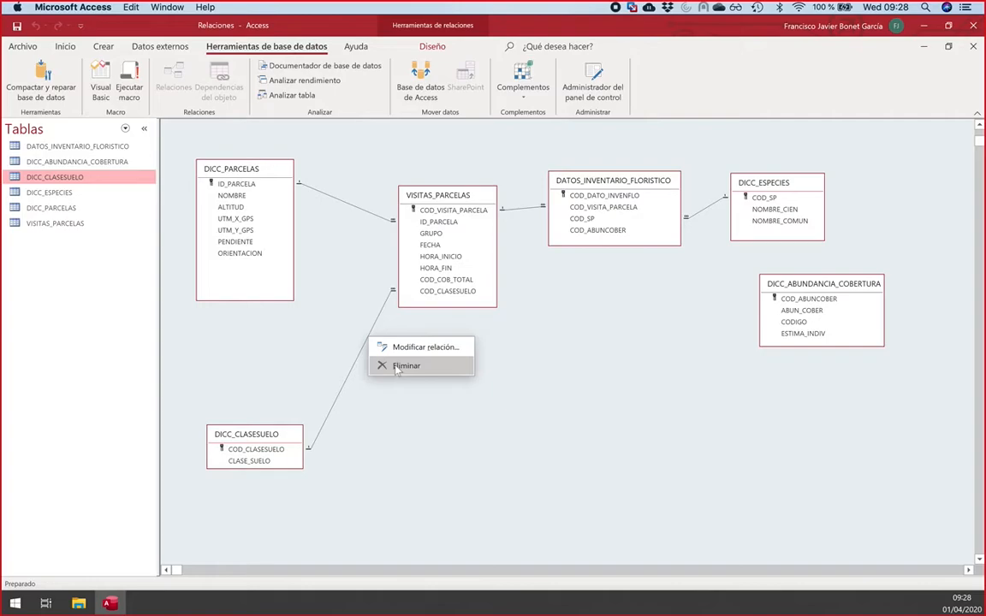
click(397, 367)
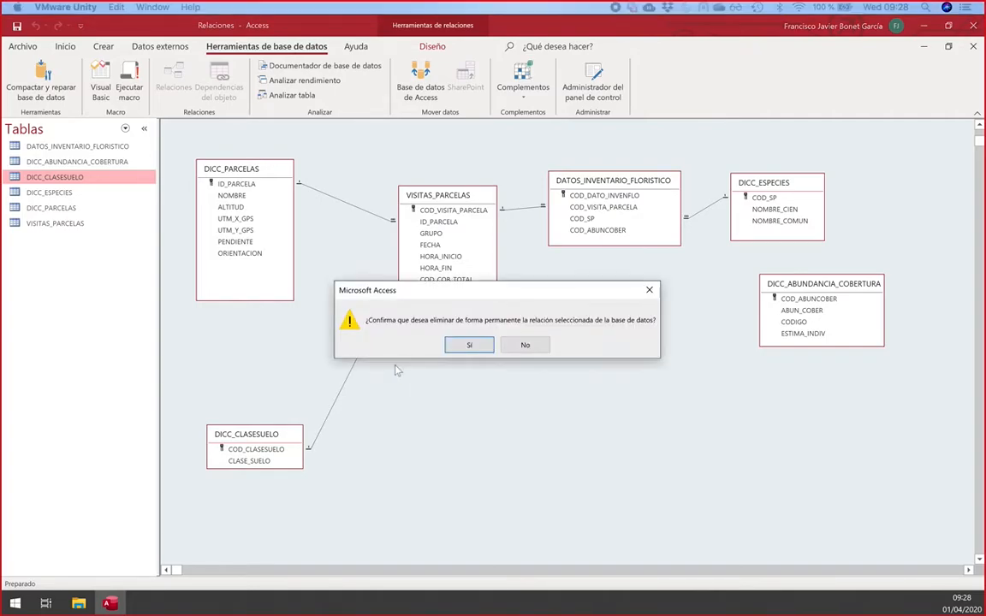
click(466, 348)
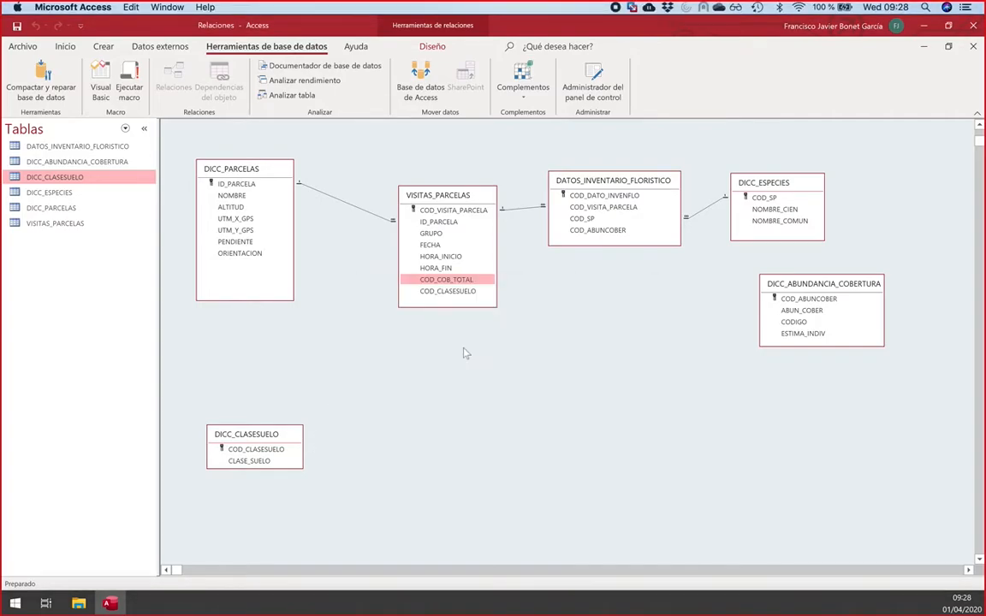
Step: Relate COD_CLASESUELO in DICC_CLASESUELO to COD_CLASESUELO in VISITAS_PARCELAS with referential integrity enforced, and save the diagram
drag(275, 455, 432, 300)
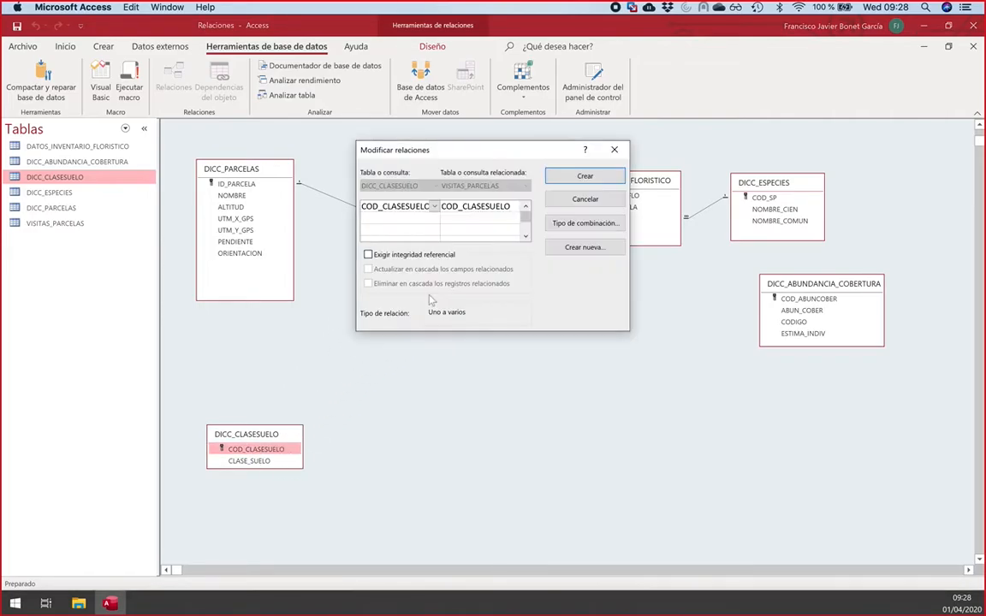
click(384, 257)
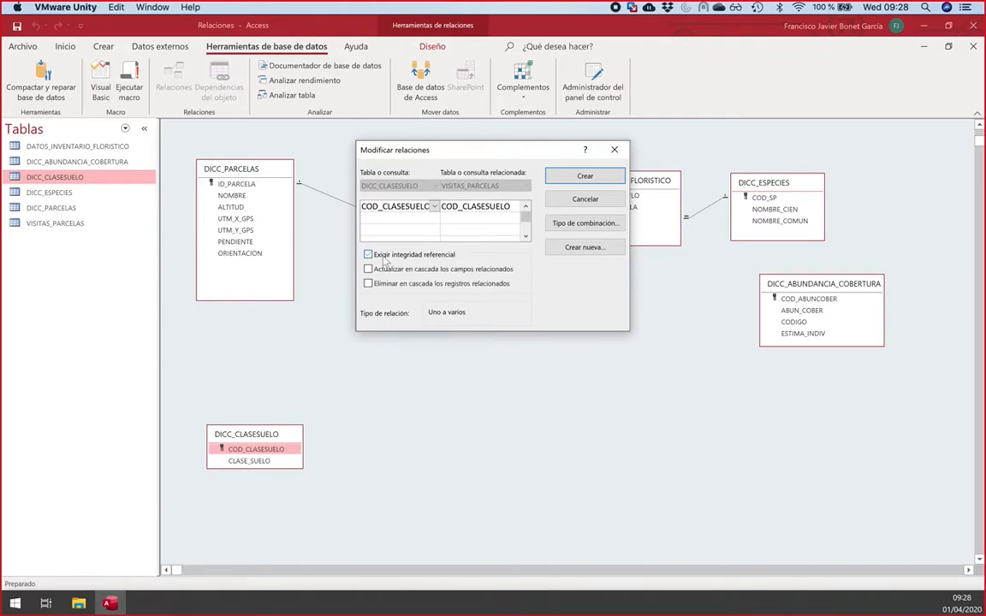
click(571, 177)
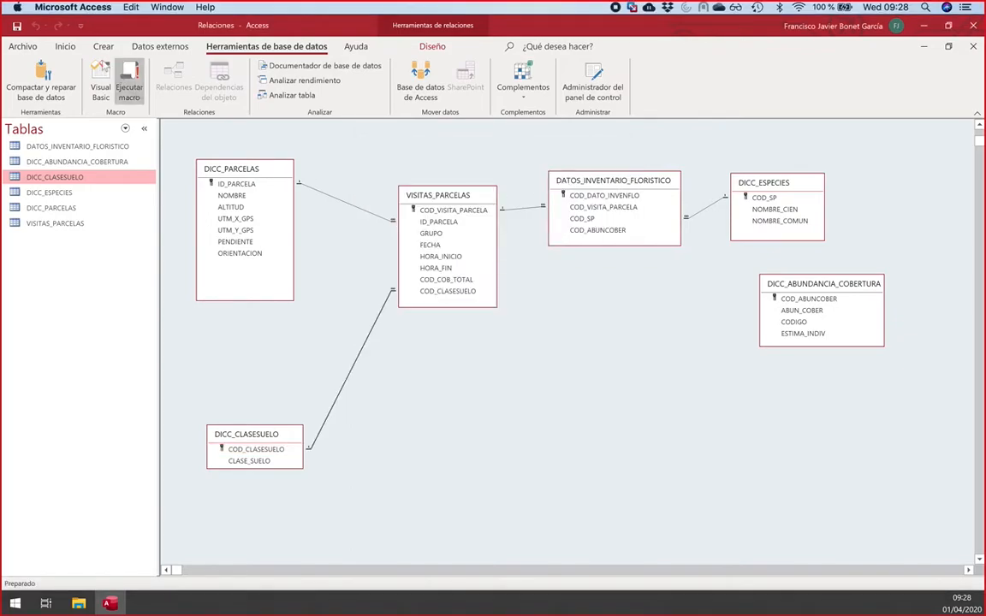
click(17, 26)
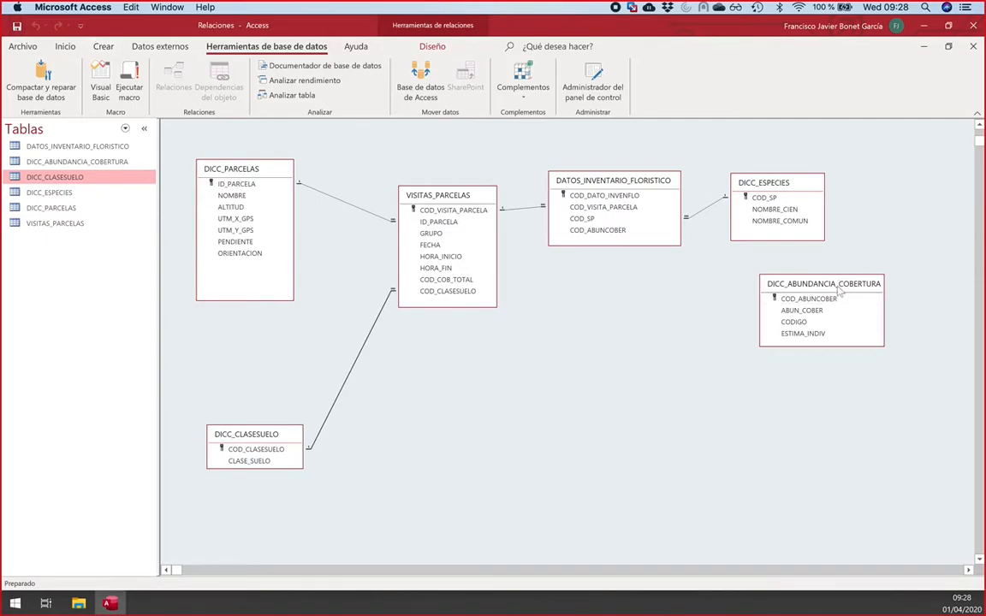
Step: Move the DICC_ABUNDANCIA_COBERTURA box slightly closer to DATOS_INVENTARIO_FLORISTICO in the relationships diagram
drag(839, 291, 803, 291)
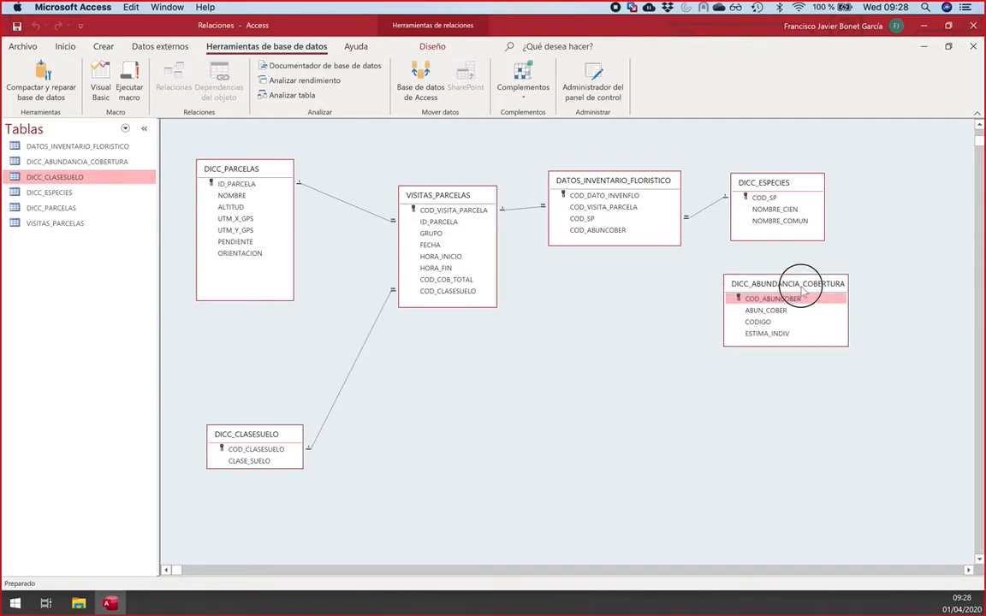
click(601, 183)
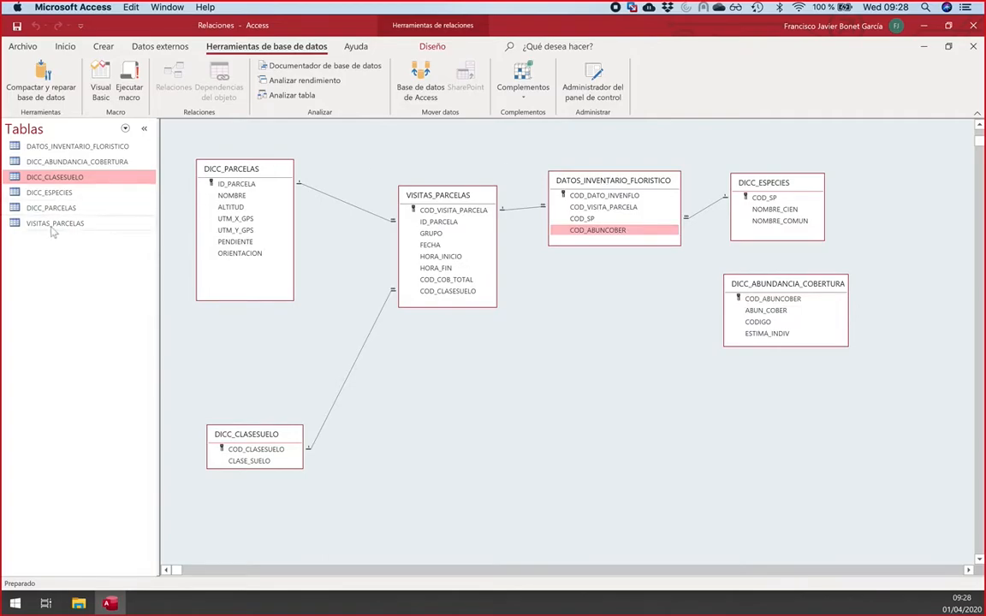
Step: Sort the DATOS_INVENTARIO_FLORISTICO records by COD_ABUNCOBER from largest to smallest, and finally from smallest to largest
double_click(60, 147)
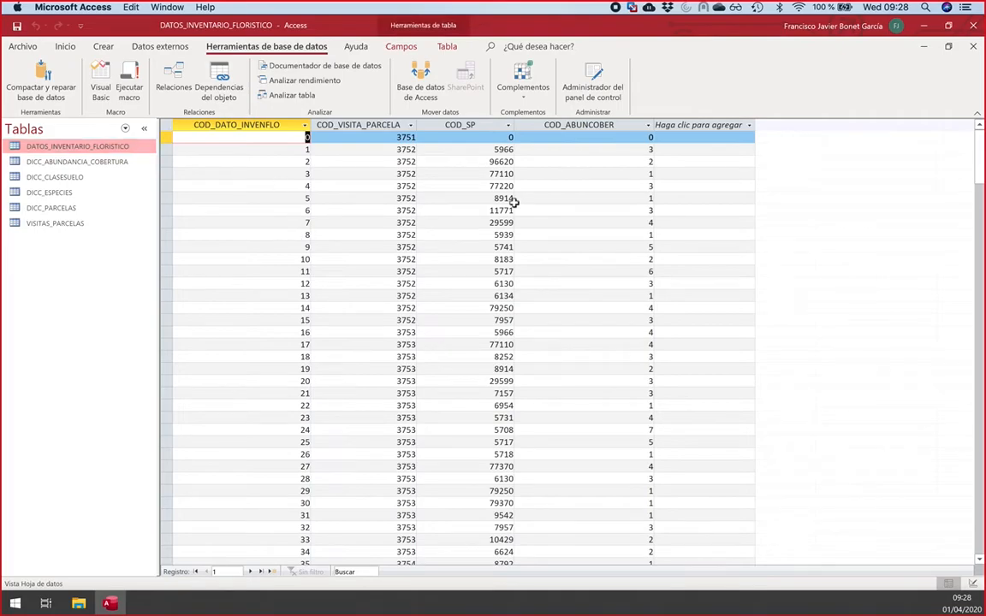
click(648, 125)
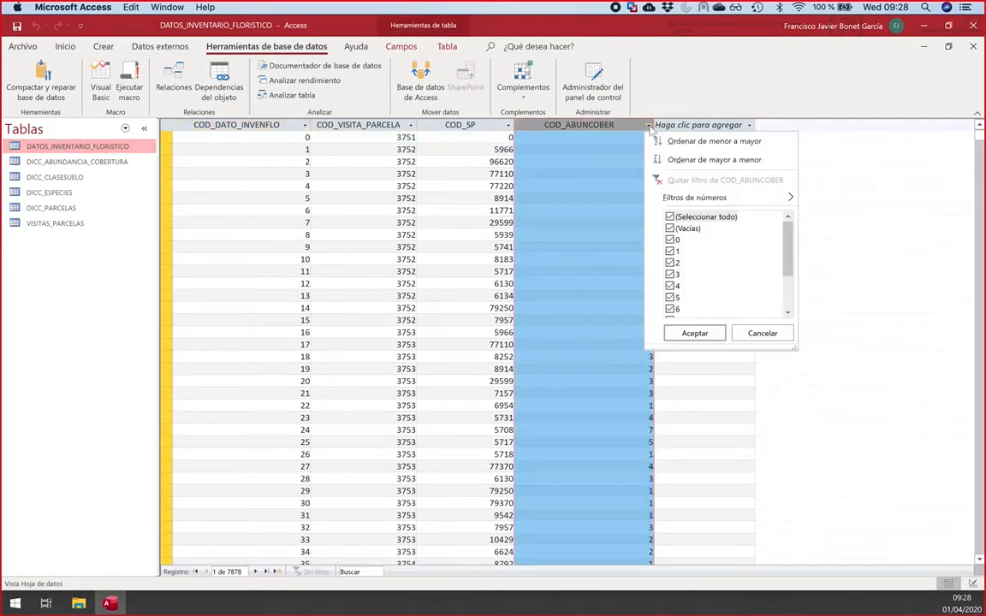
click(671, 160)
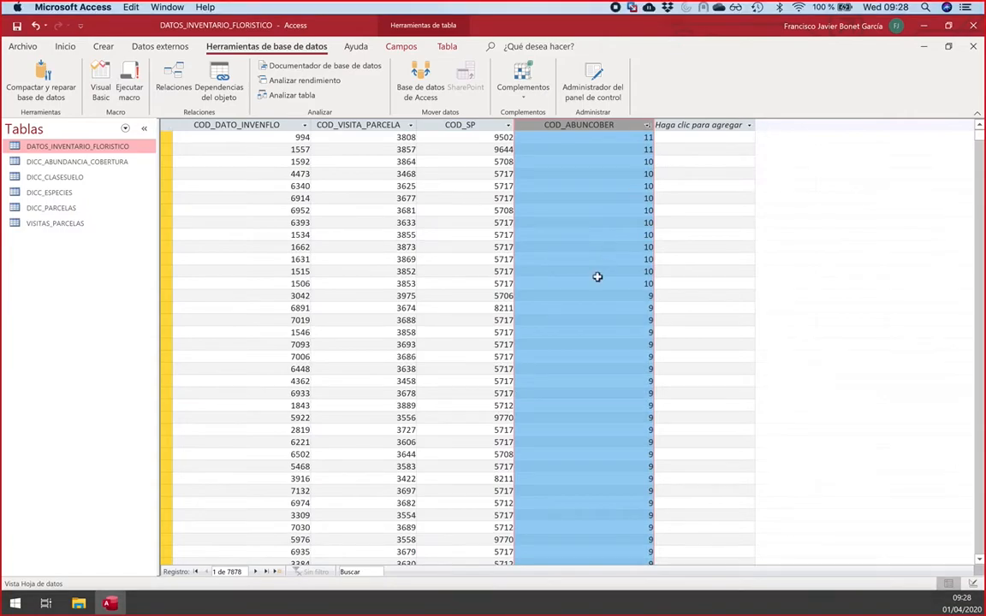
click(648, 125)
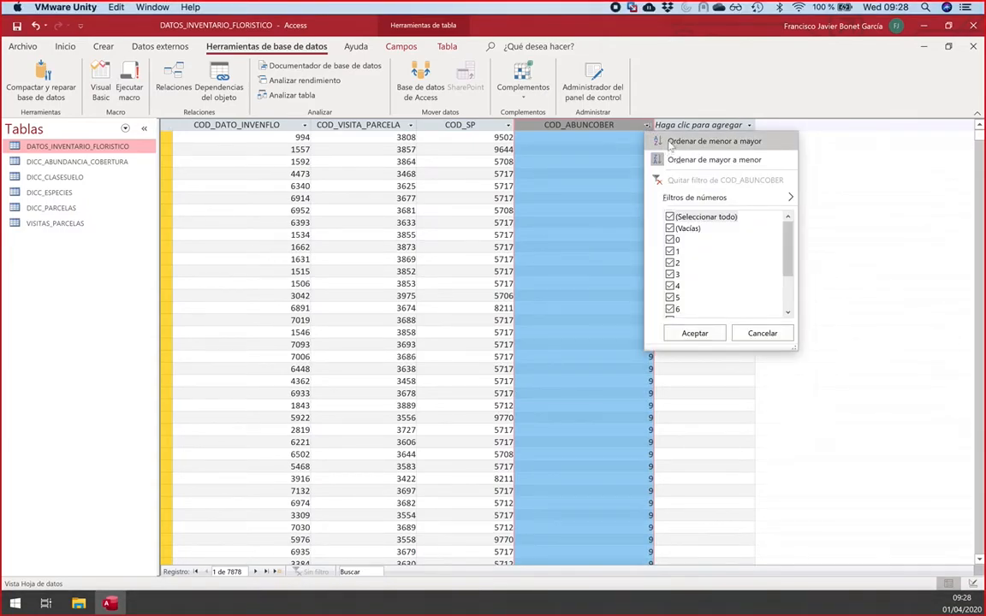
click(676, 141)
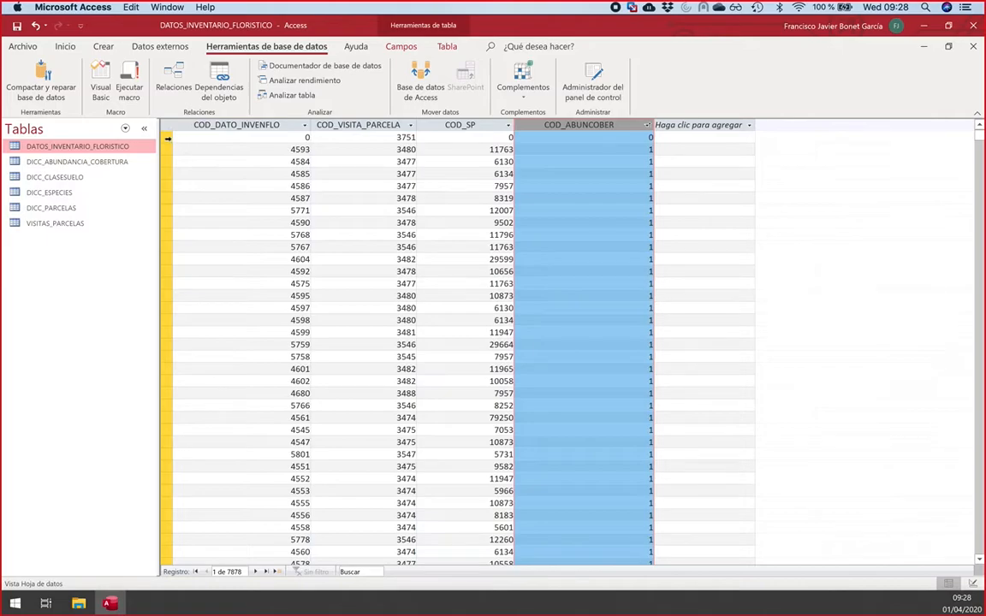
Step: Delete the record whose COD_ABUNCOBER is 0 from DATOS_INVENTARIO_FLORISTICO, and close the table saving its design changes
click(168, 138)
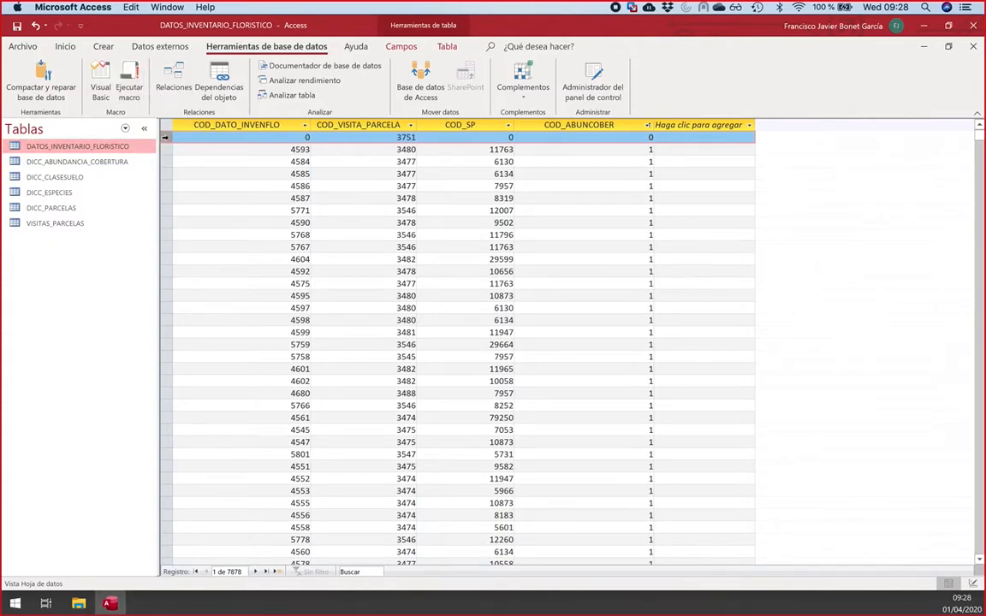
right_click(166, 138)
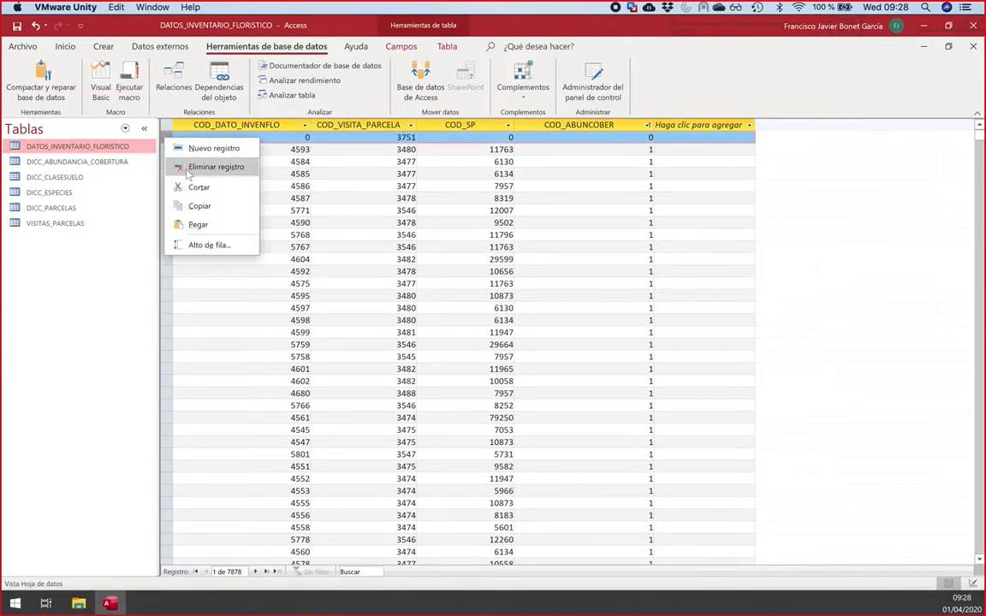
click(190, 168)
click(419, 319)
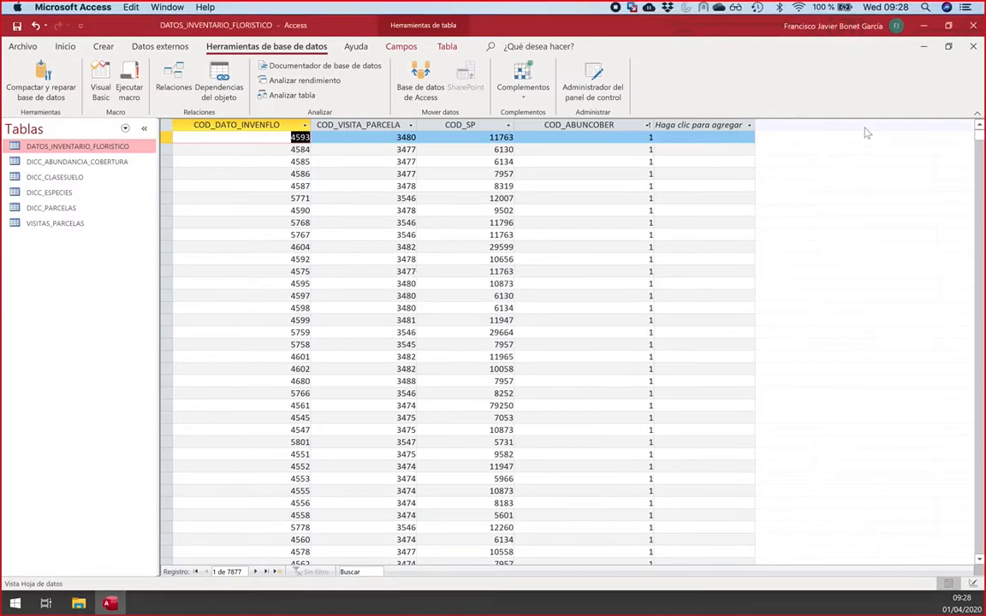
click(972, 46)
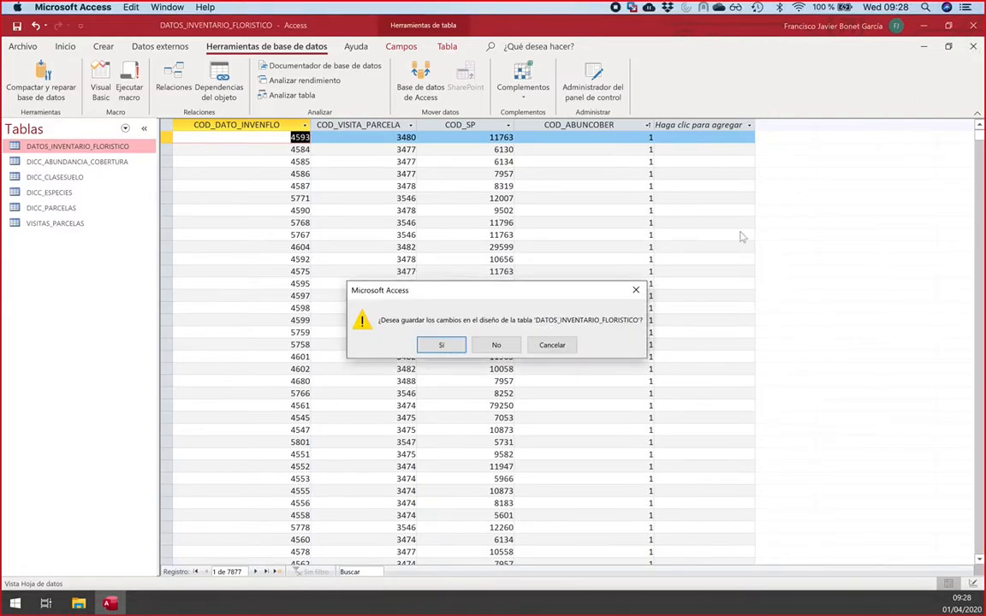
click(439, 343)
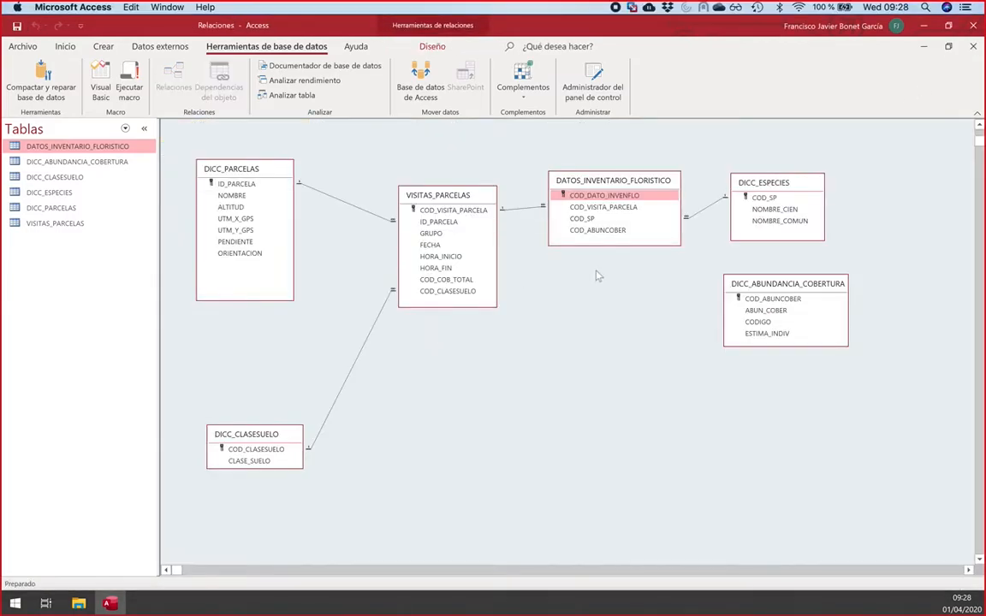
Step: Relate COD_ABUNCOBER in DICC_ABUNDANCIA_COBERTURA to COD_ABUNCOBER in DATOS_INVENTARIO_FLORISTICO, enforcing referential integrity with cascading updates and deletes
drag(738, 299, 608, 235)
click(368, 254)
click(368, 269)
click(368, 283)
click(557, 178)
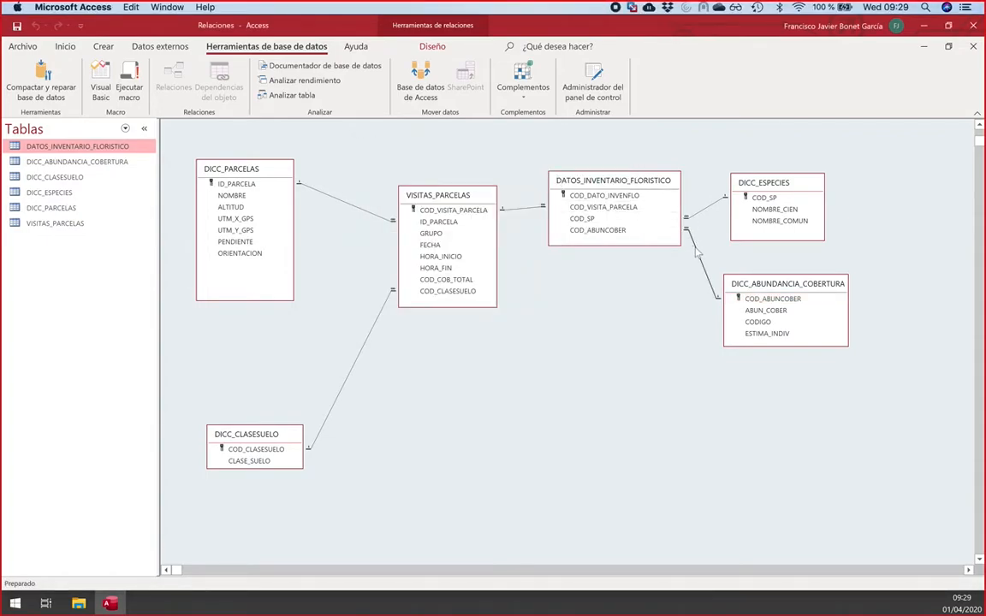
Step: Permanently delete the relationship linking DICC_ABUNDANCIA_COBERTURA to DATOS_INVENTARIO_FLORISTICO
right_click(697, 250)
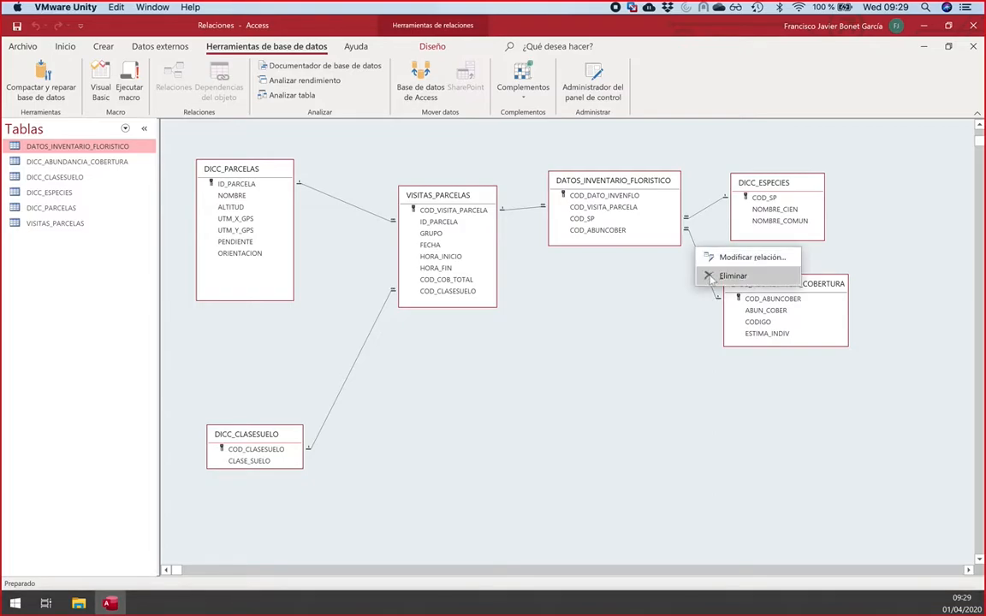
click(732, 275)
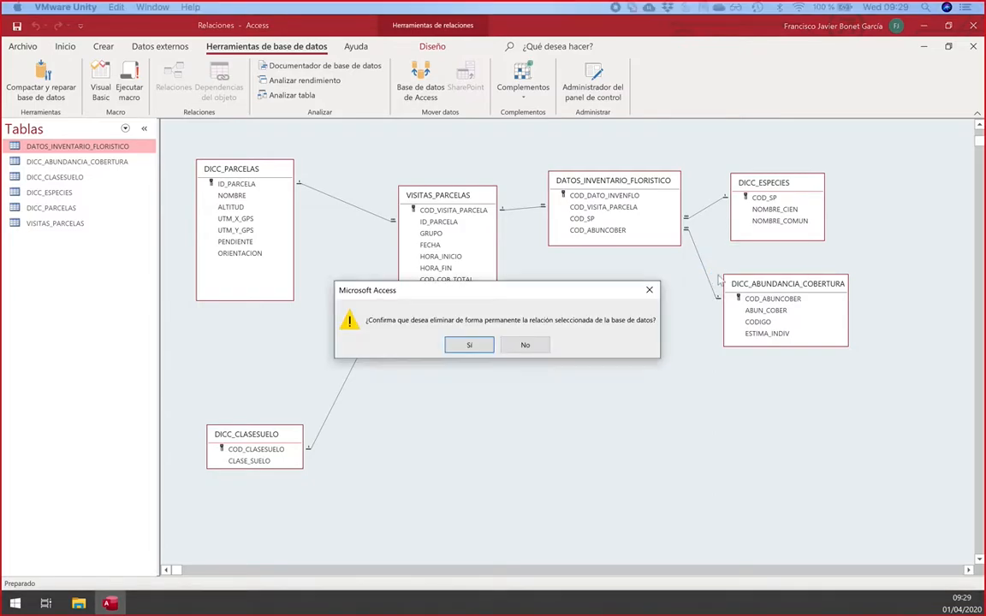
click(469, 345)
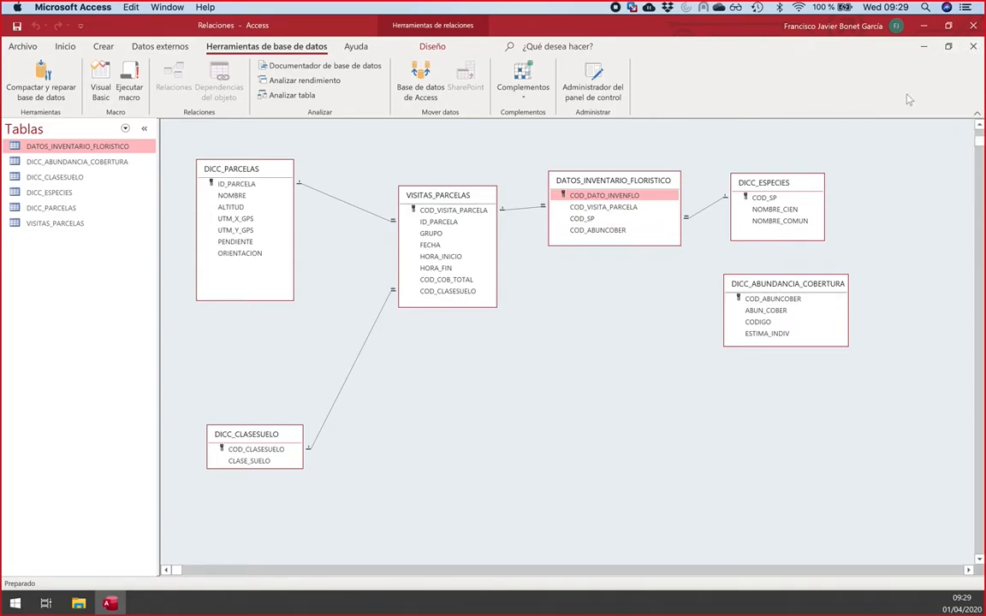
Step: Close the relationships diagram and Access without saving the layout changes, and switch to the Ecología (GCAMB) course page in Firefox
click(973, 48)
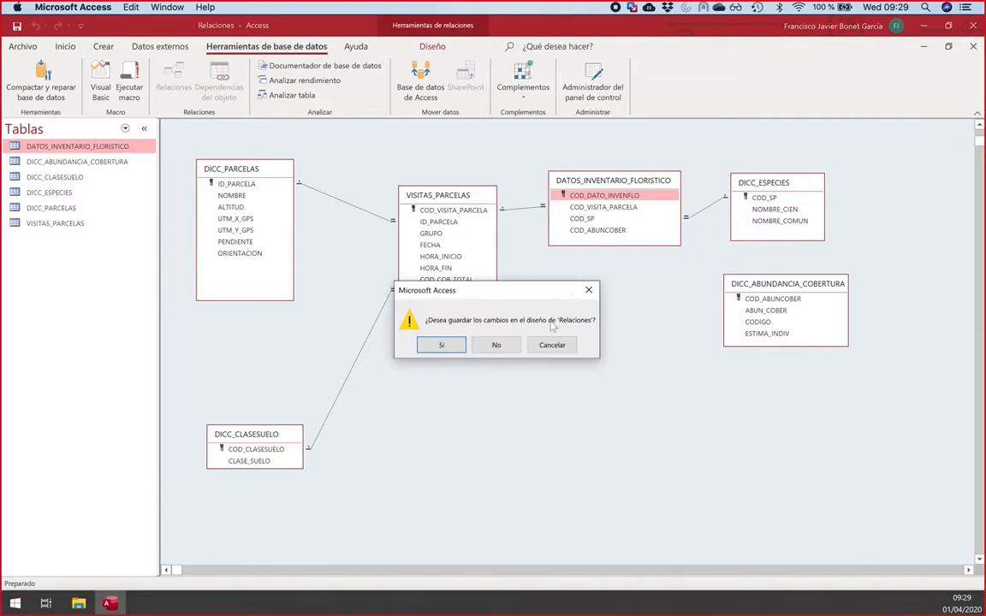
click(500, 345)
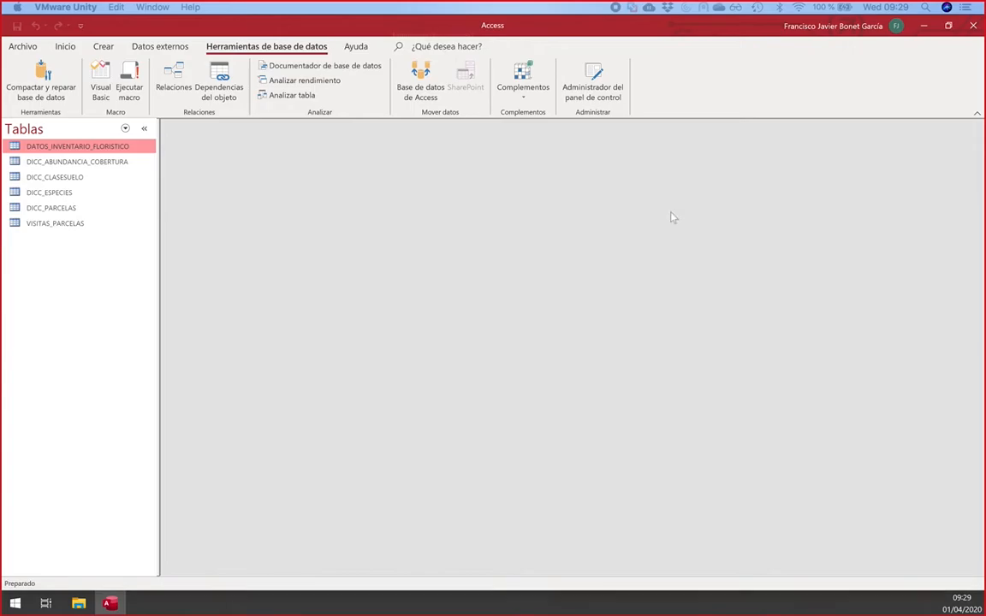
click(973, 25)
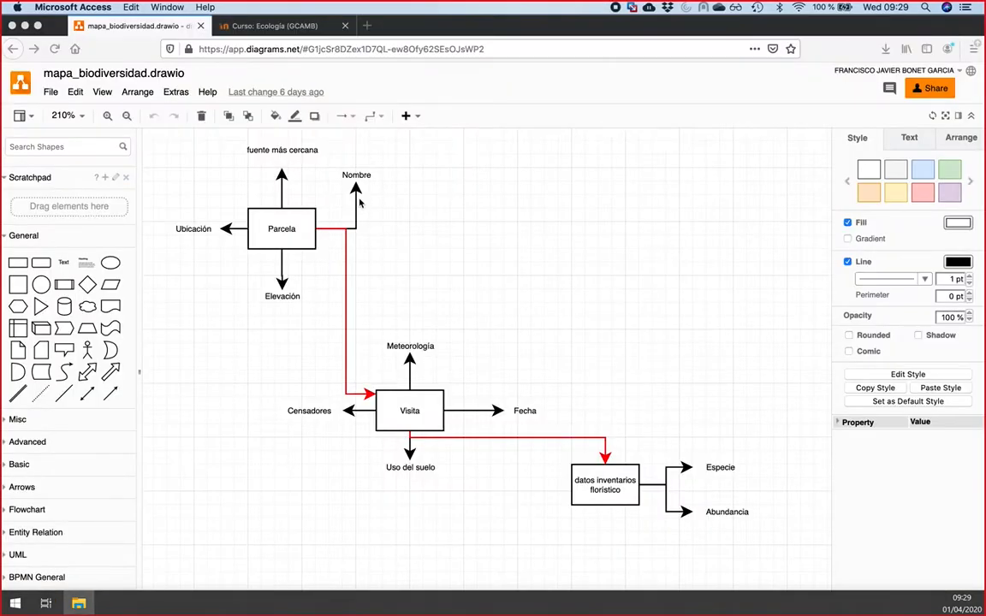
click(261, 25)
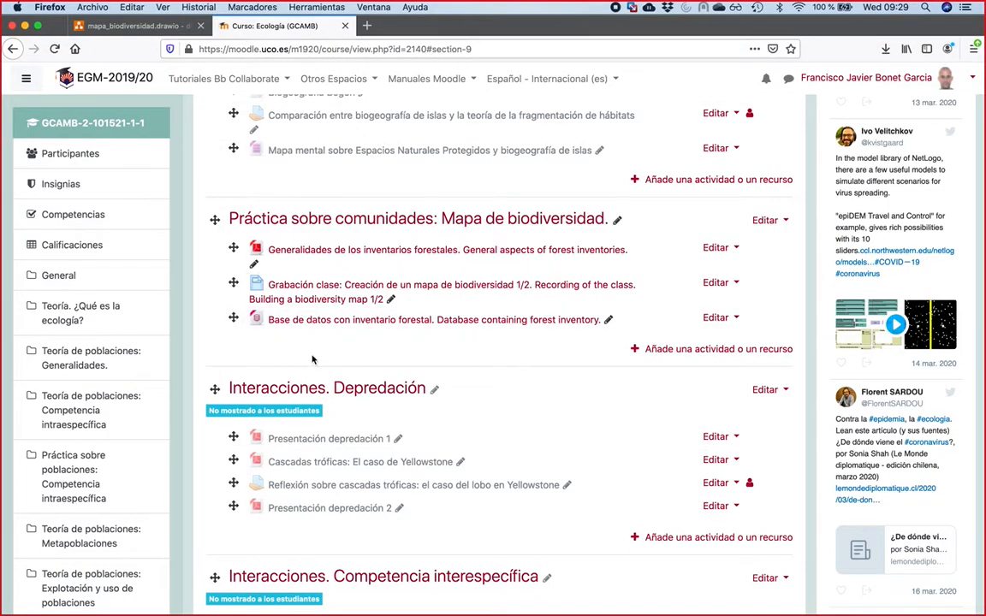
Step: Download the forest inventory database from the biodiversity map section, saving it as sinfonevada_alumno.mdb in Descargas
click(281, 323)
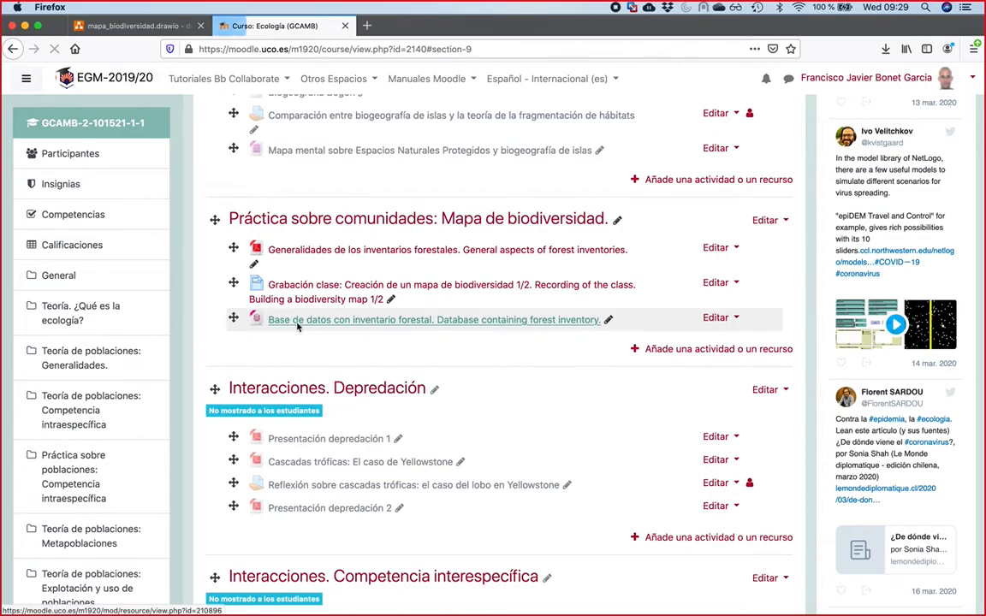
click(365, 346)
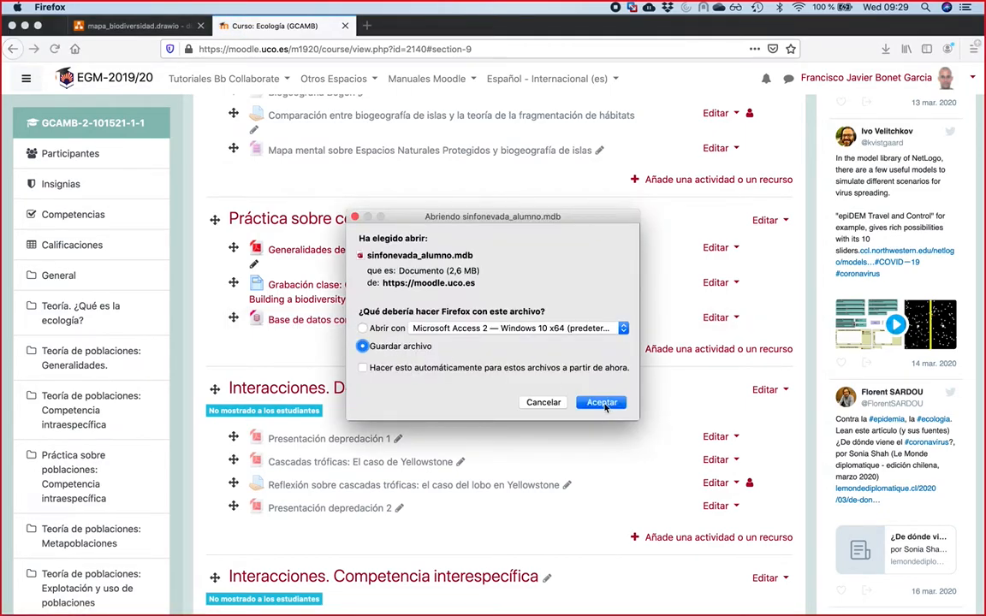
click(602, 403)
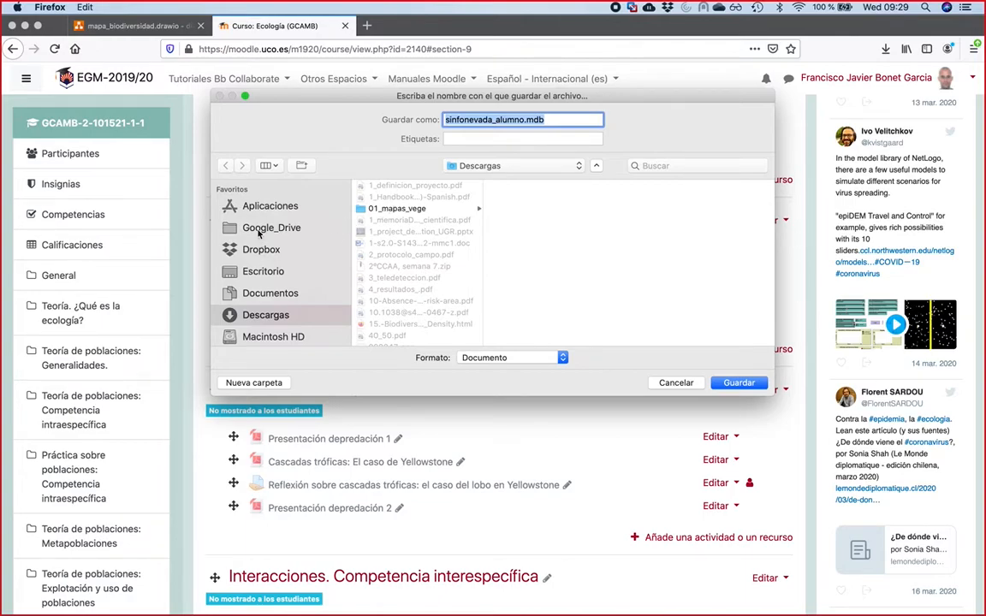
click(727, 385)
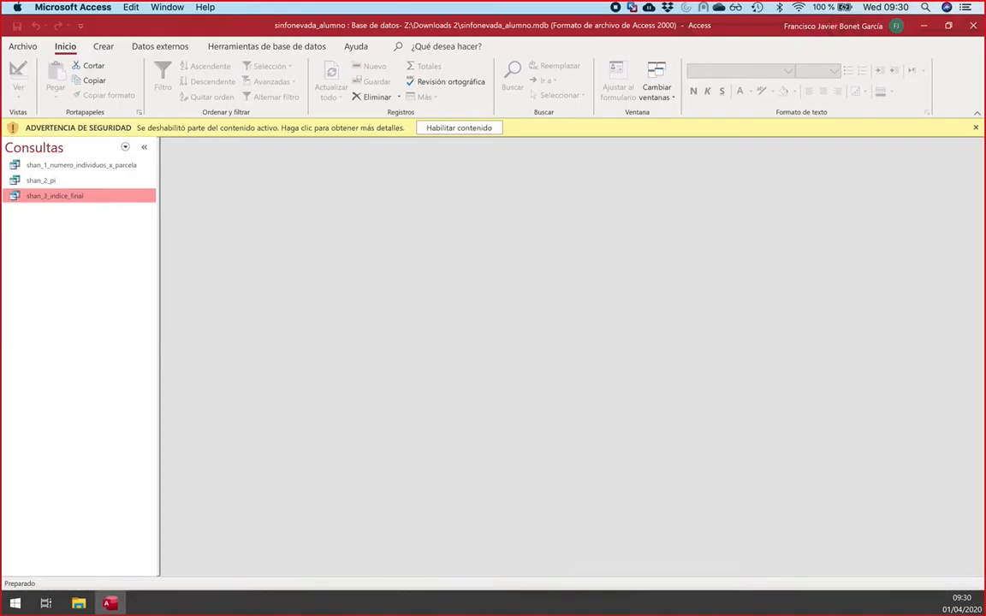
Step: Filter the sinfonevada_alumno database objects to show only the tables, and dismiss the security warning
click(125, 149)
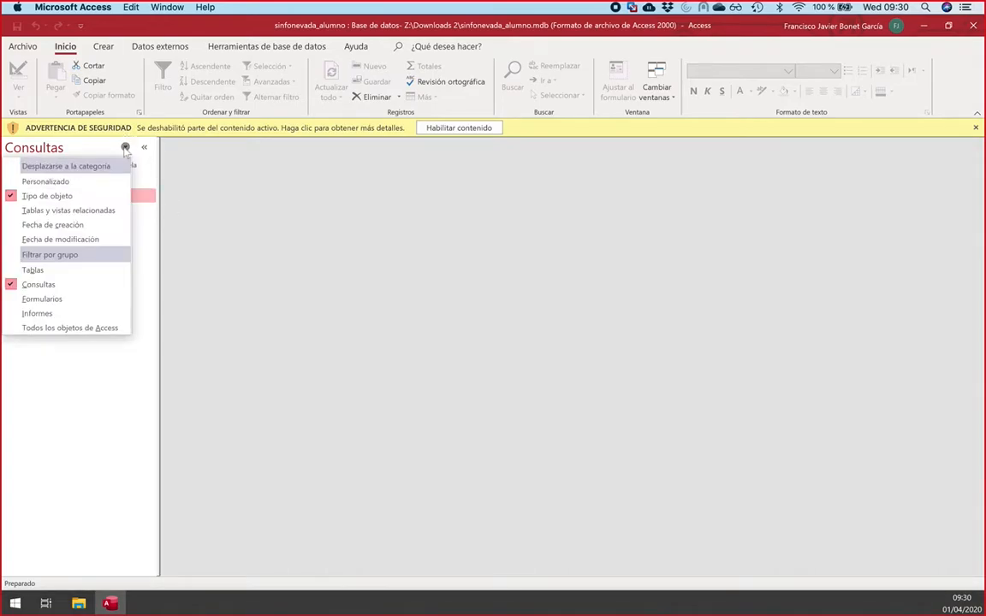
click(33, 269)
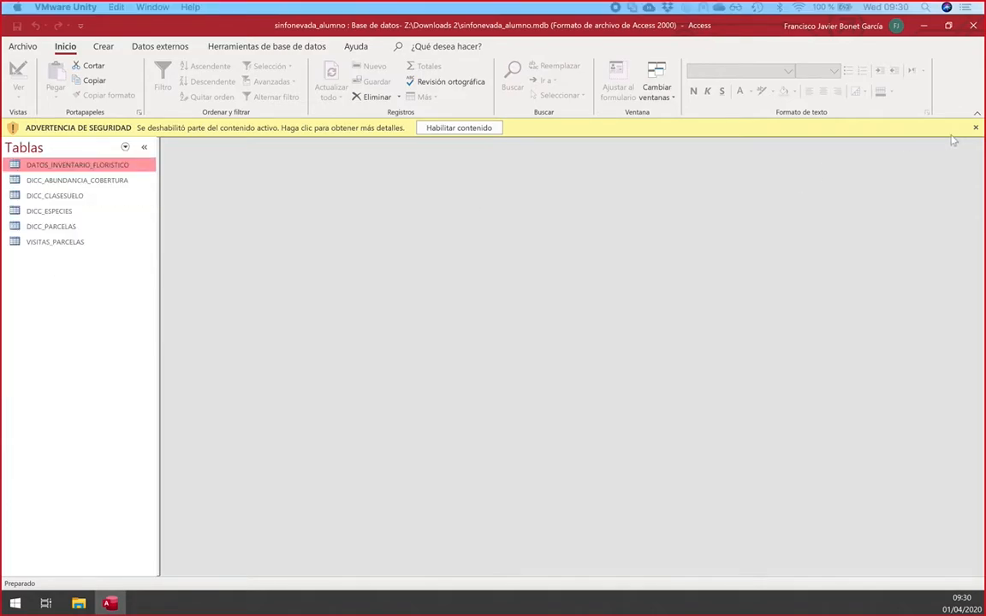
click(976, 128)
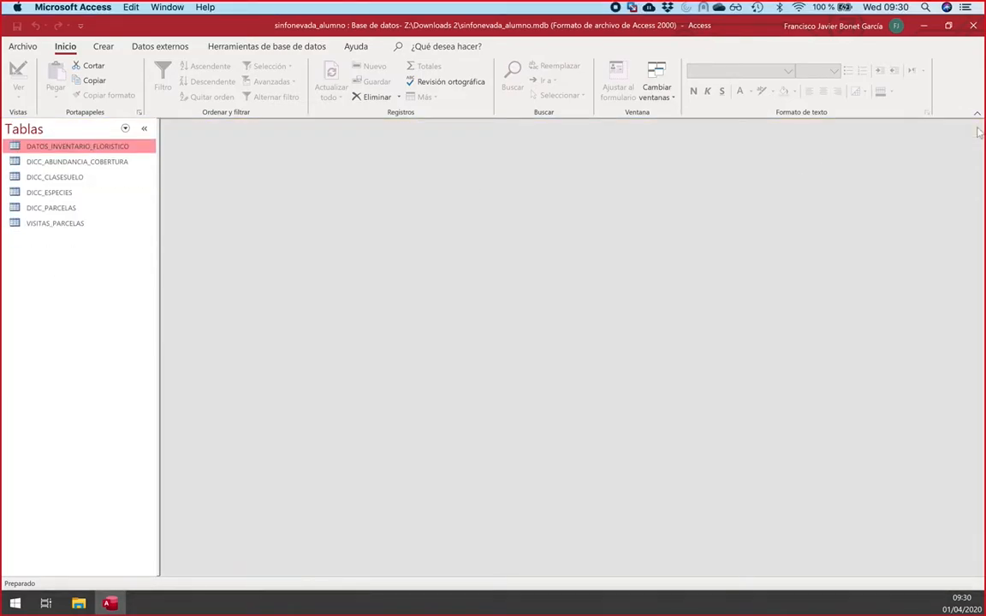
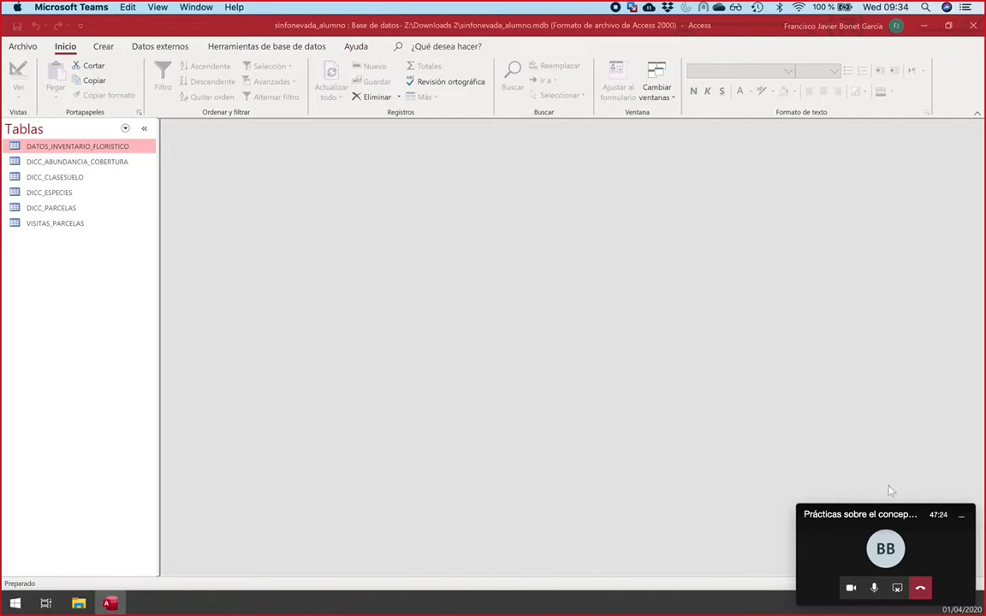
Step: Minimize the floating call window and open the database's relationships diagram maximized
click(959, 518)
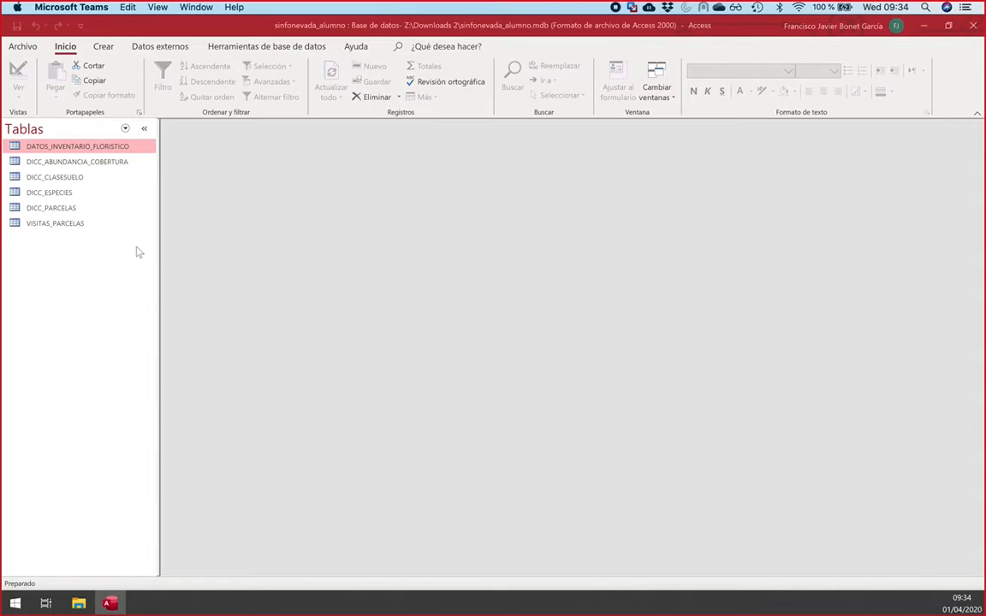
click(155, 28)
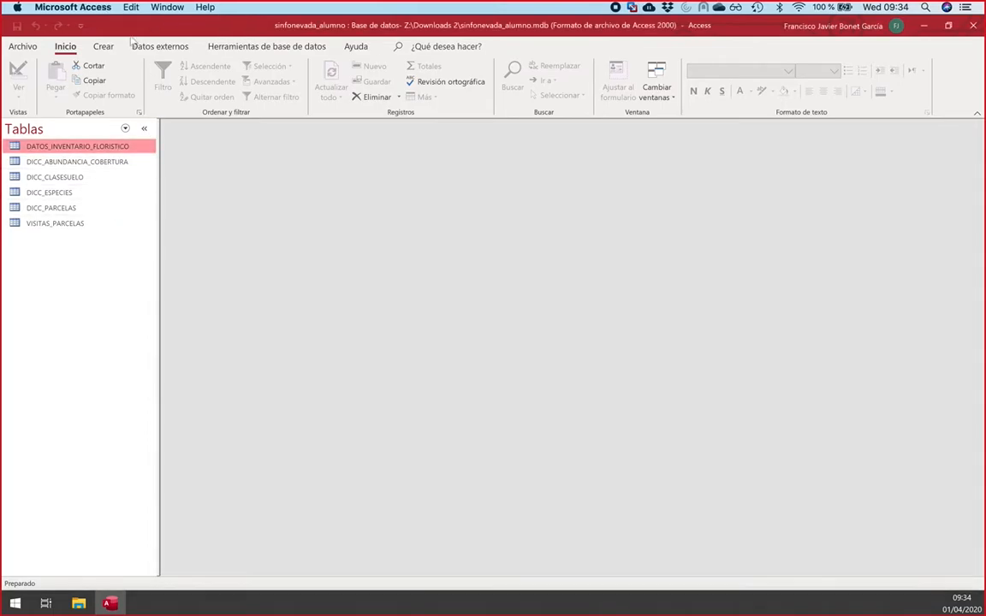
click(214, 48)
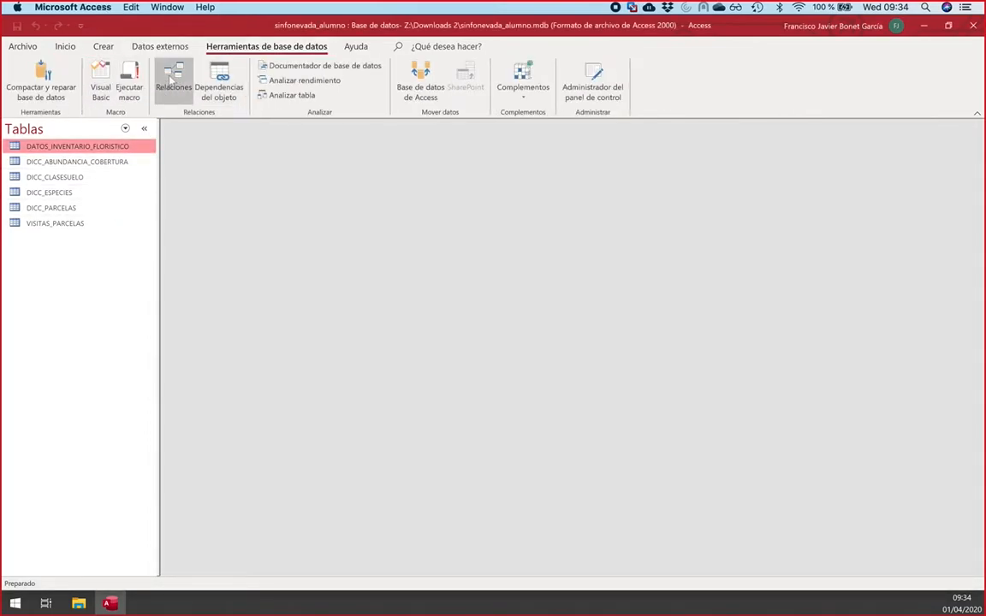
click(174, 81)
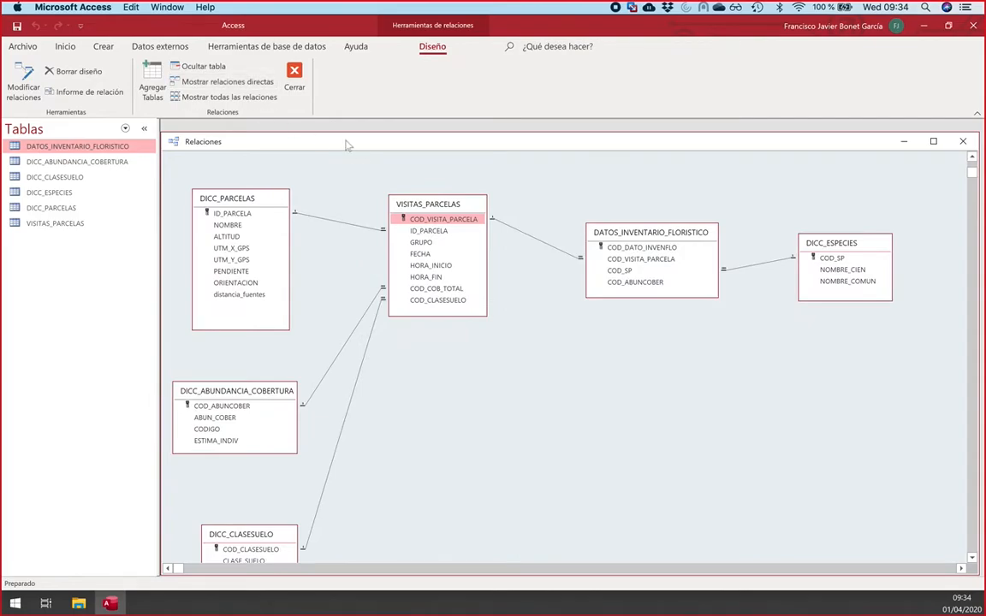
double_click(346, 143)
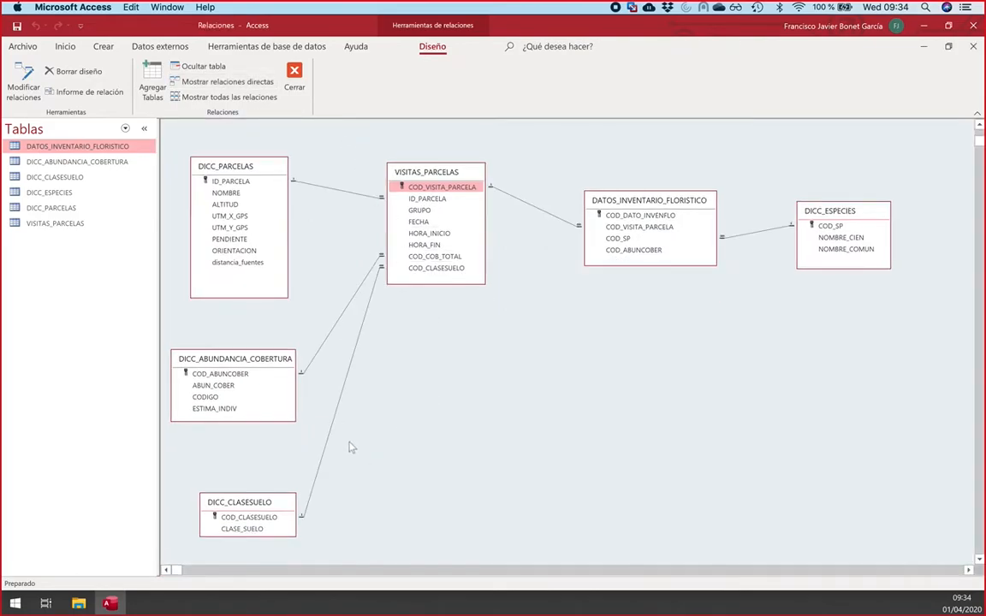
Step: Permanently delete the relationship linking DICC_ABUNDANCIA_COBERTURA to VISITAS_PARCELAS
click(318, 356)
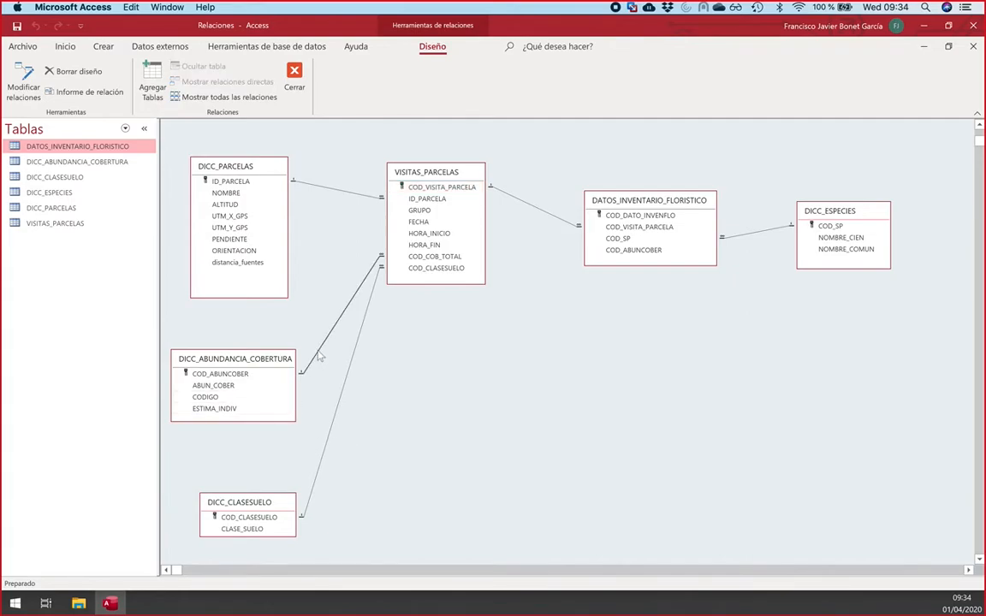
right_click(318, 356)
click(355, 383)
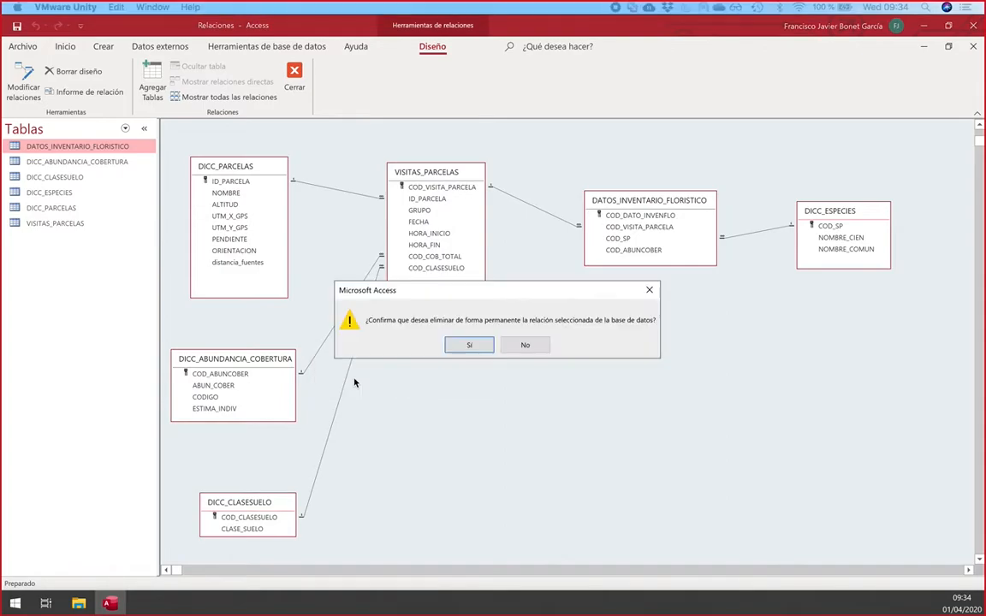
click(468, 344)
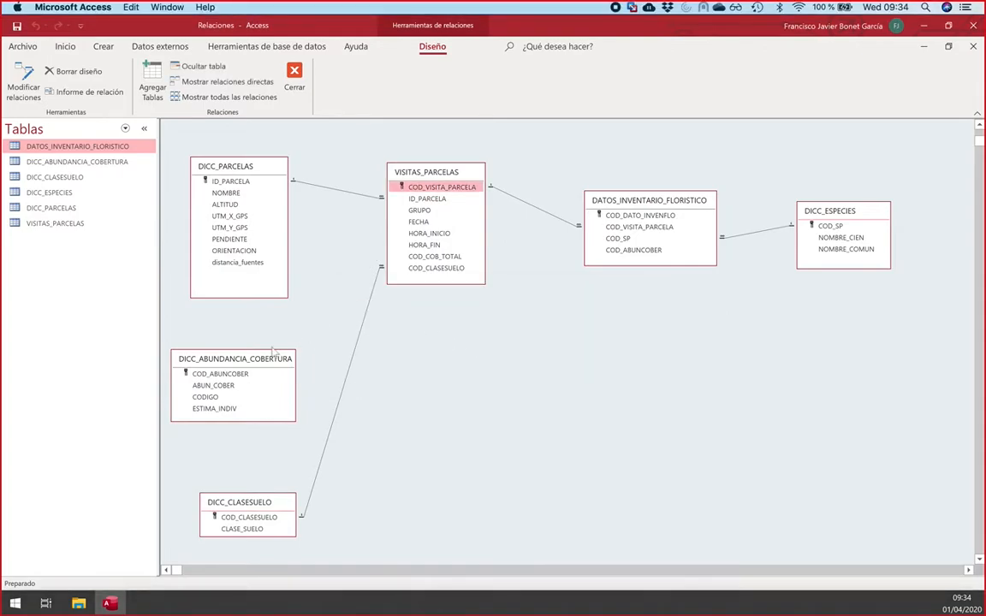
Step: Move the DICC_ABUNDANCIA_COBERTURA table below DICC_ESPECIES and try relating its COD_ABUNCOBER to DATOS_INVENTARIO_FLORISTICO
drag(235, 360, 644, 259)
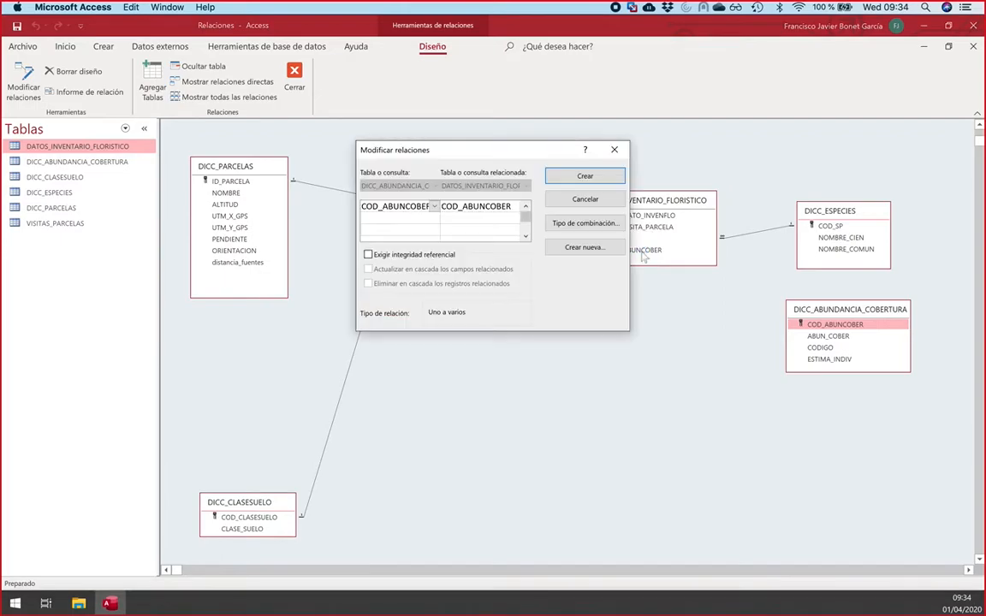
drag(447, 175, 446, 183)
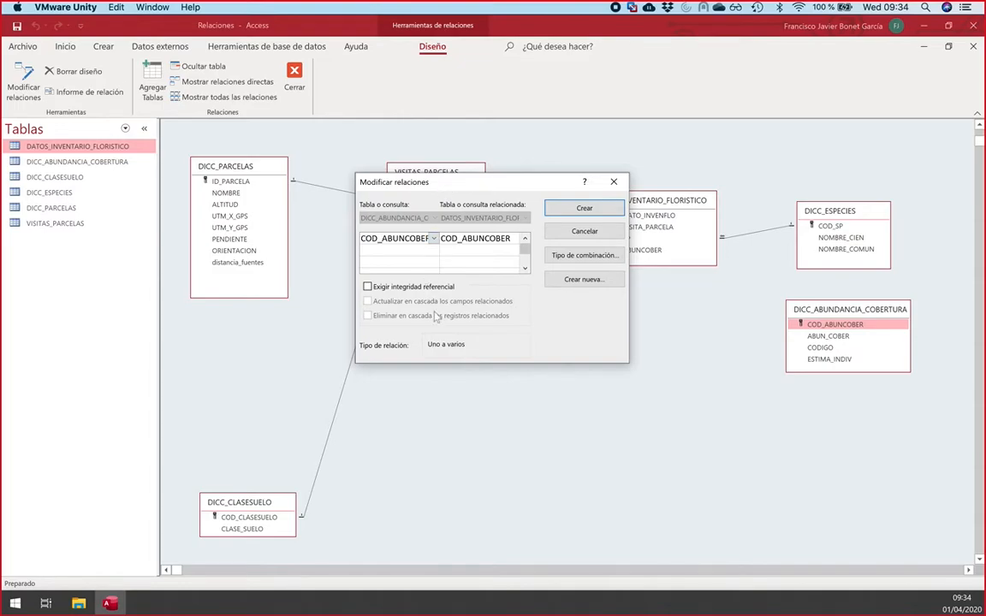
drag(508, 189, 428, 180)
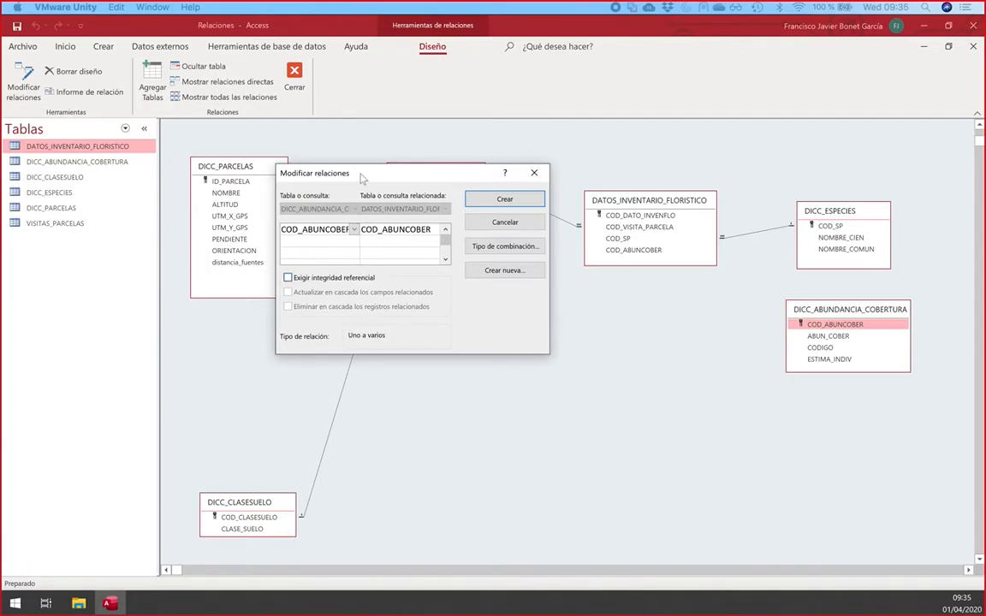
drag(361, 177, 308, 186)
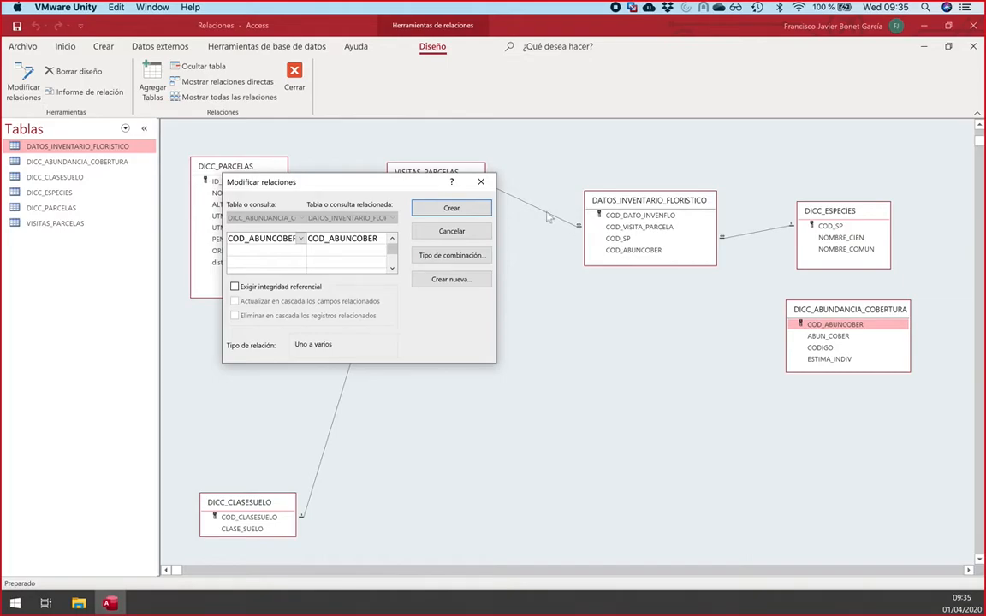
click(481, 182)
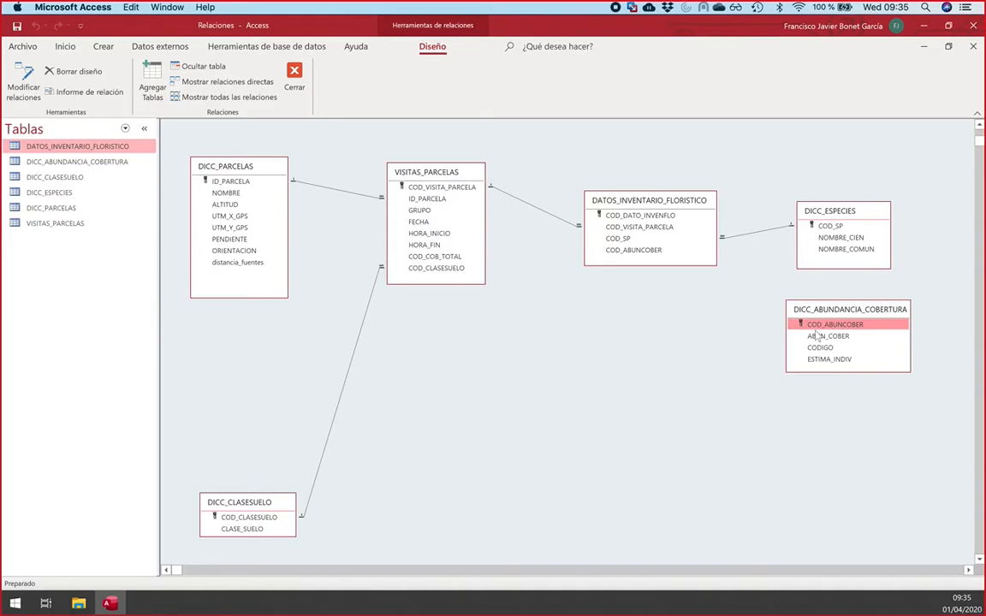
drag(818, 326, 628, 256)
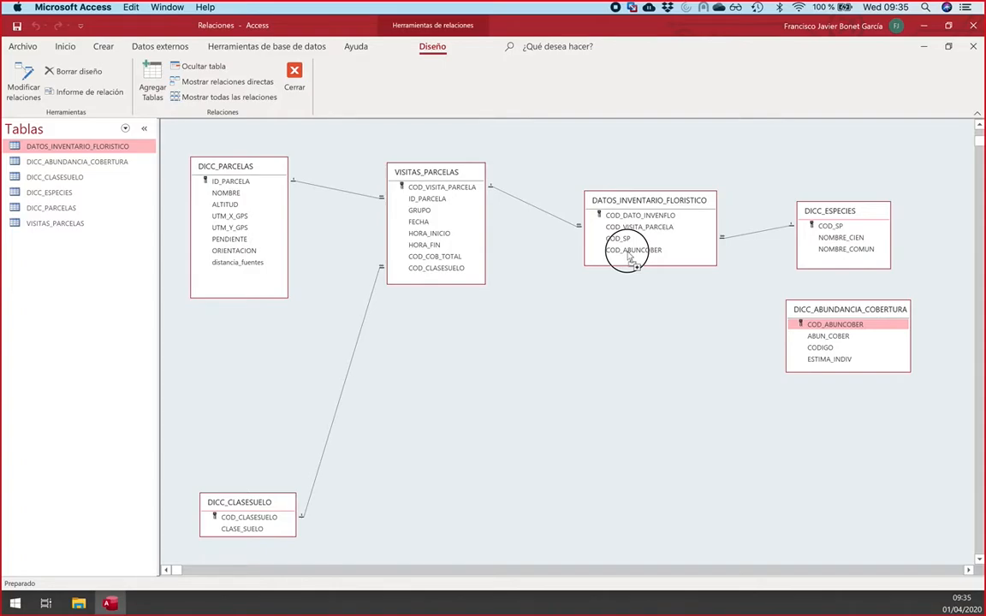
drag(629, 258, 629, 259)
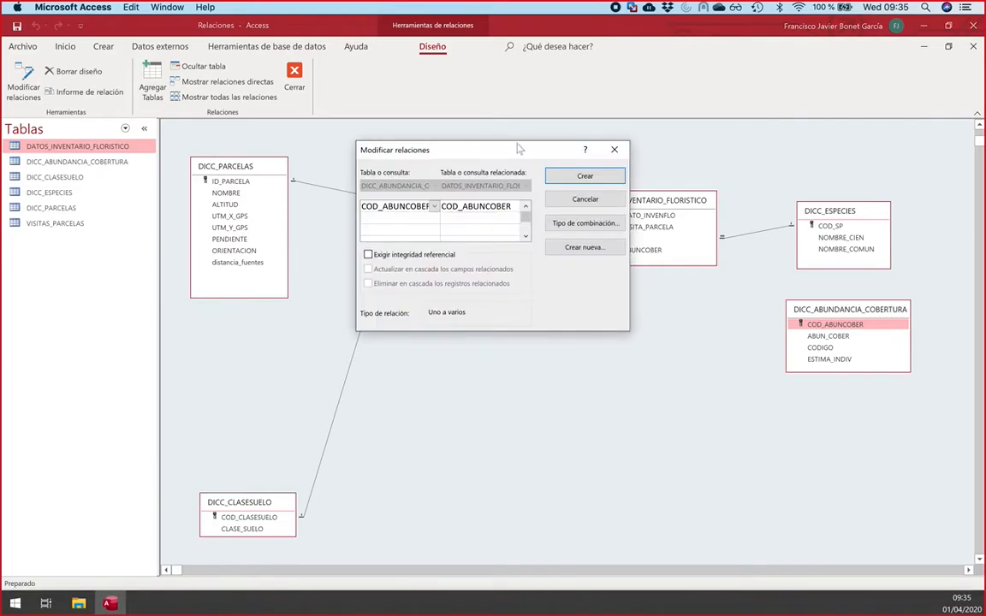
drag(504, 152, 372, 143)
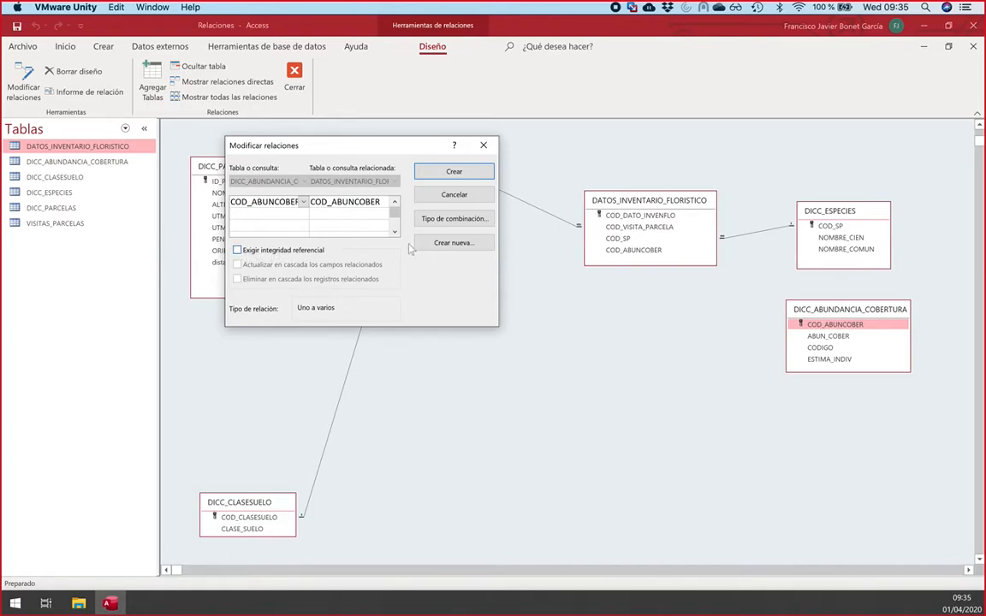
click(237, 251)
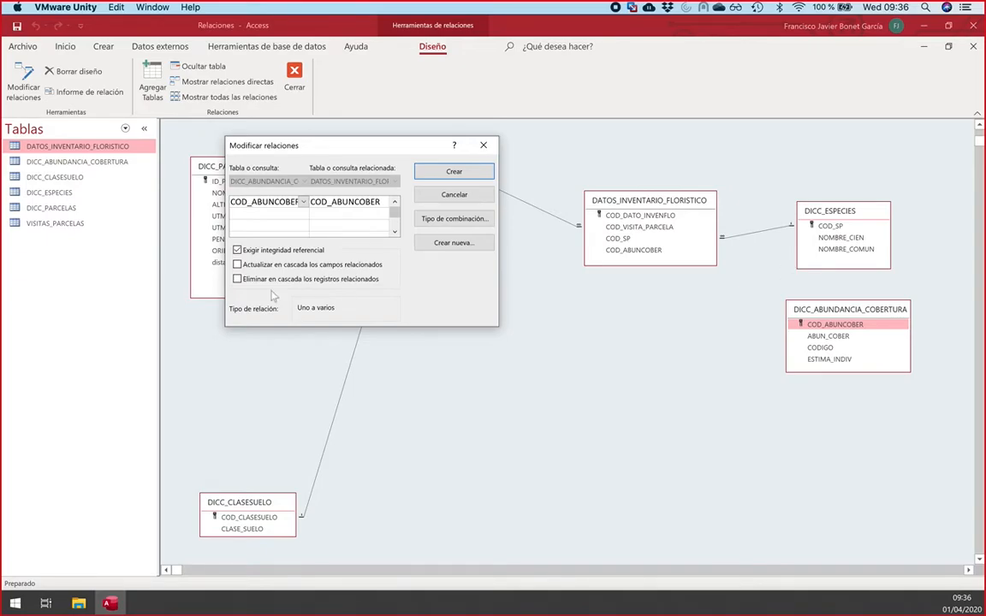
click(237, 264)
click(237, 280)
click(821, 310)
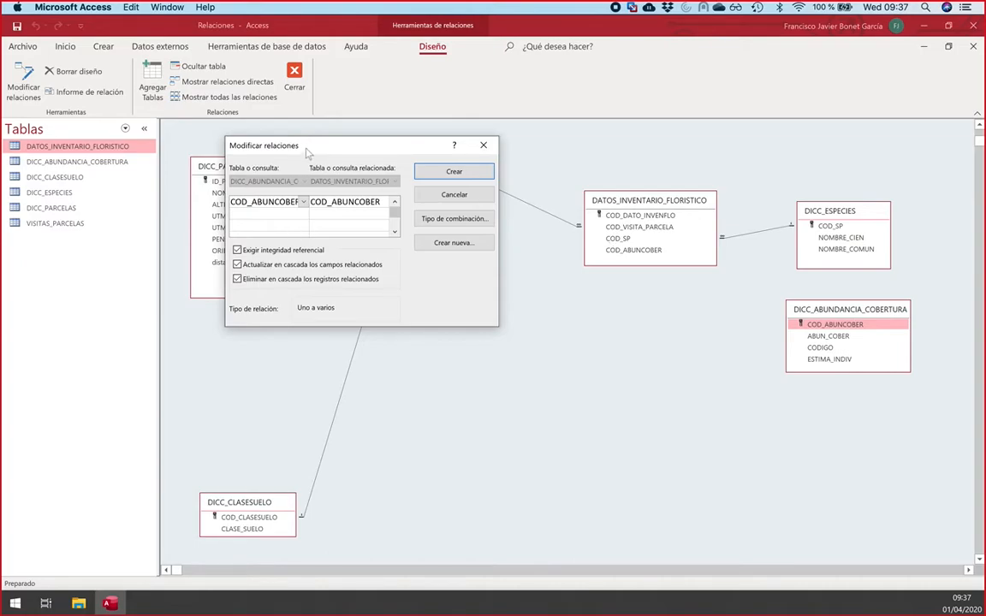
drag(305, 151, 314, 163)
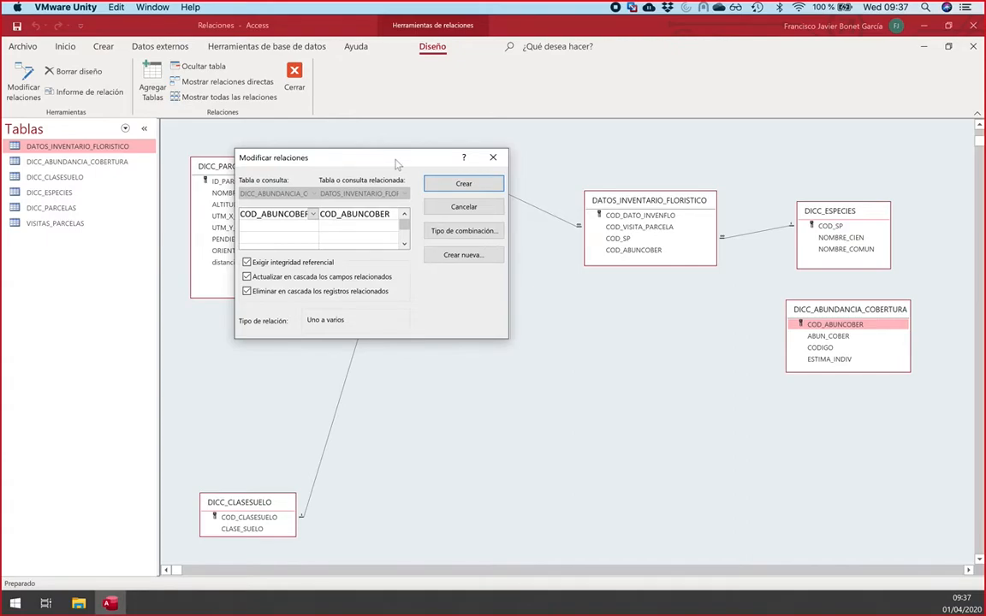
click(494, 157)
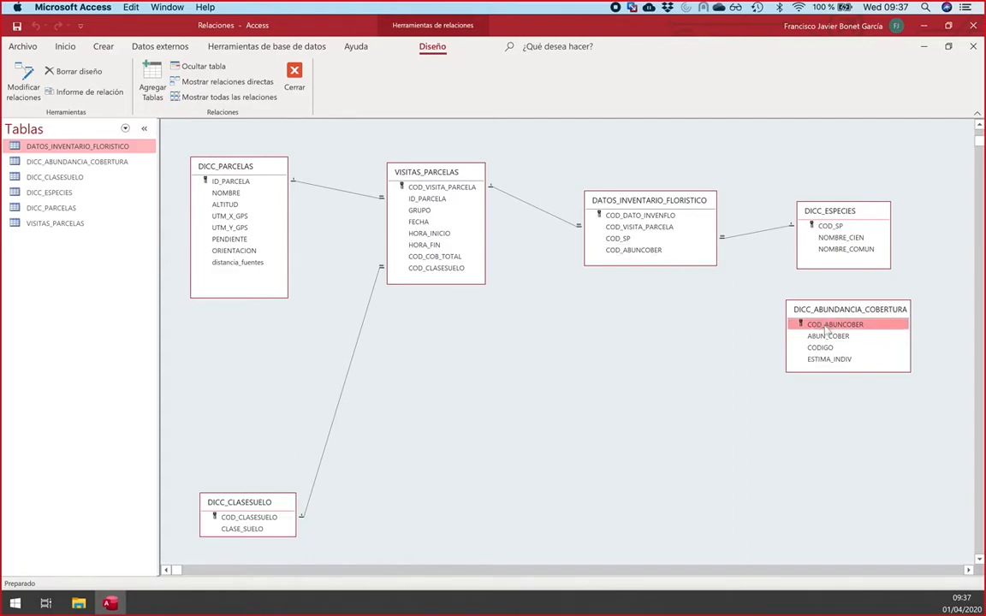
drag(827, 330, 658, 256)
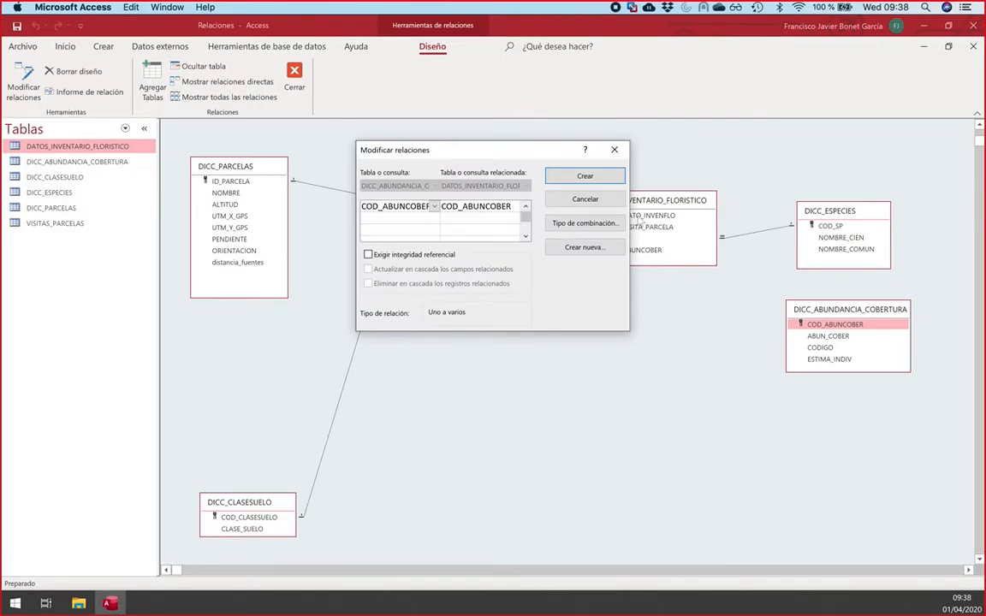
drag(531, 152, 439, 170)
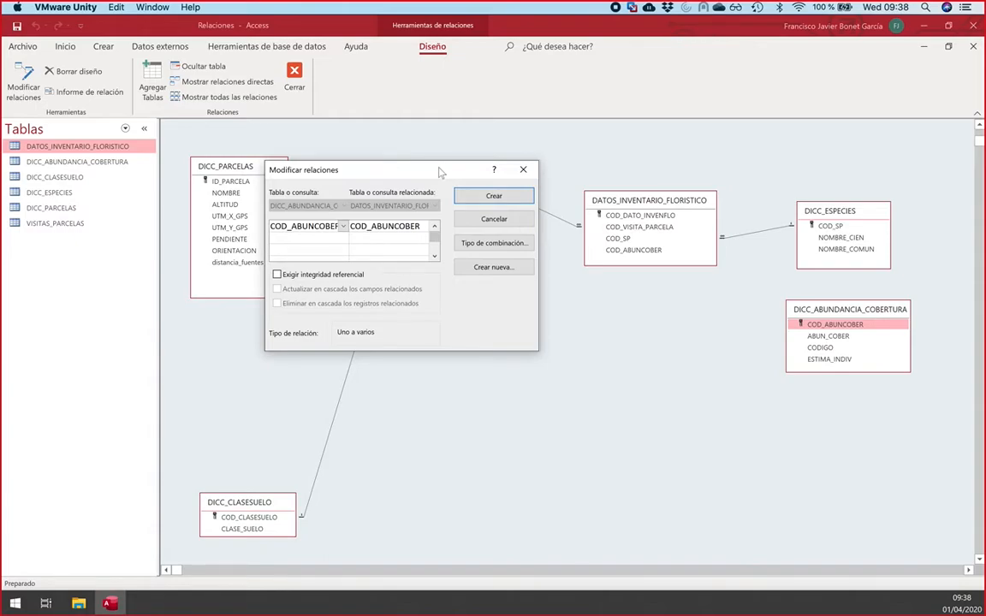
click(523, 169)
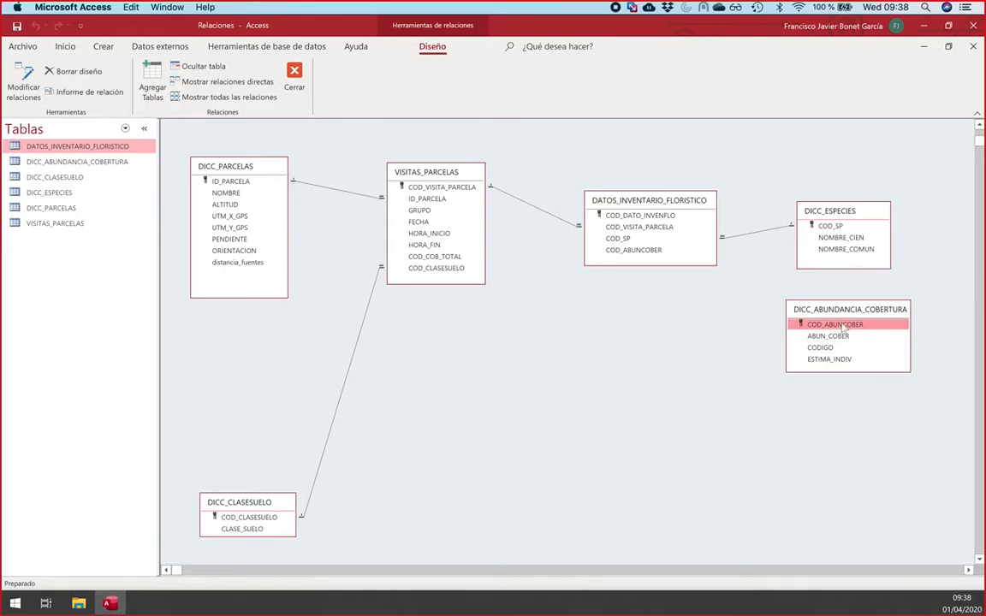
Step: Try to relate DICC_ABUNDANCIA_COBERTURA to DATOS_INVENTARIO_FLORISTICO by COD_ABUNCOBER with referential integrity enforced, and cancel the relationship
drag(843, 327, 642, 255)
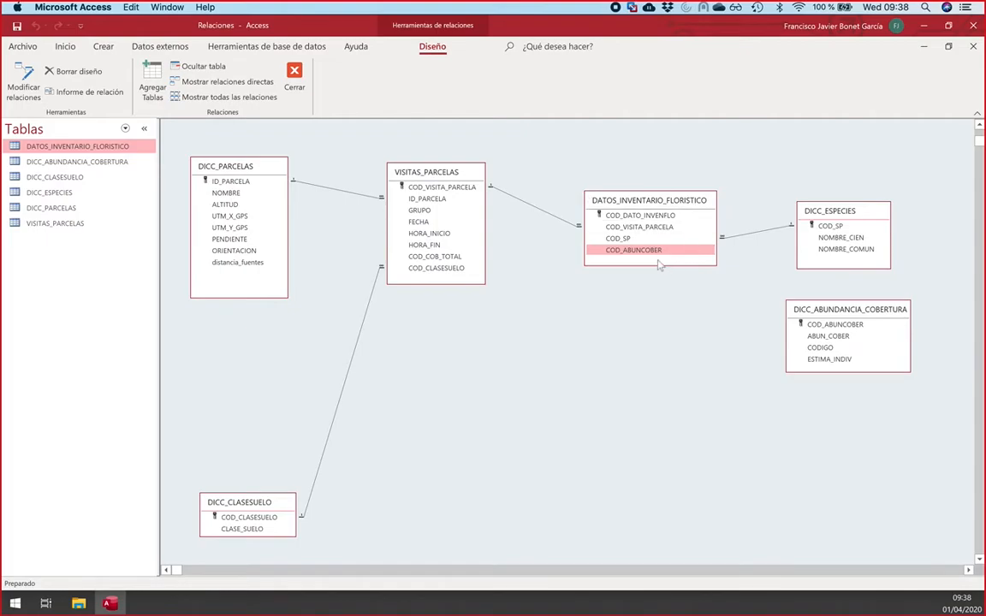
drag(835, 326, 634, 250)
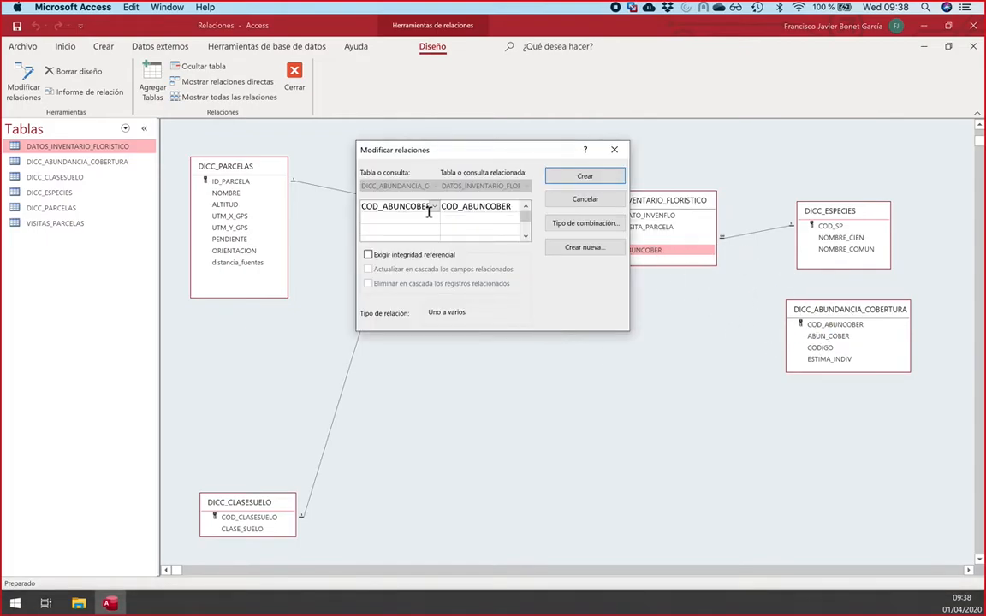
drag(431, 157, 435, 176)
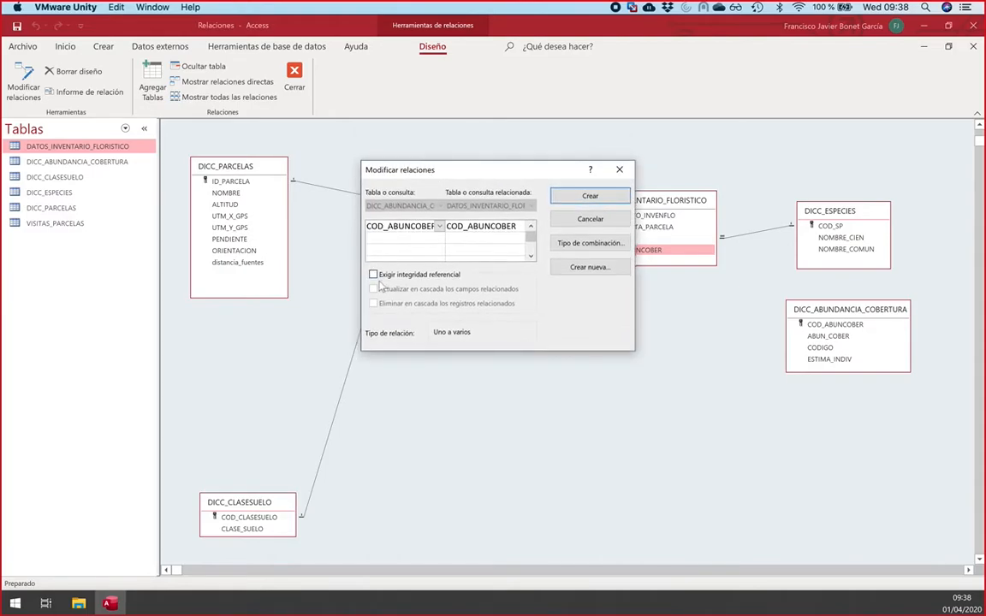
click(373, 275)
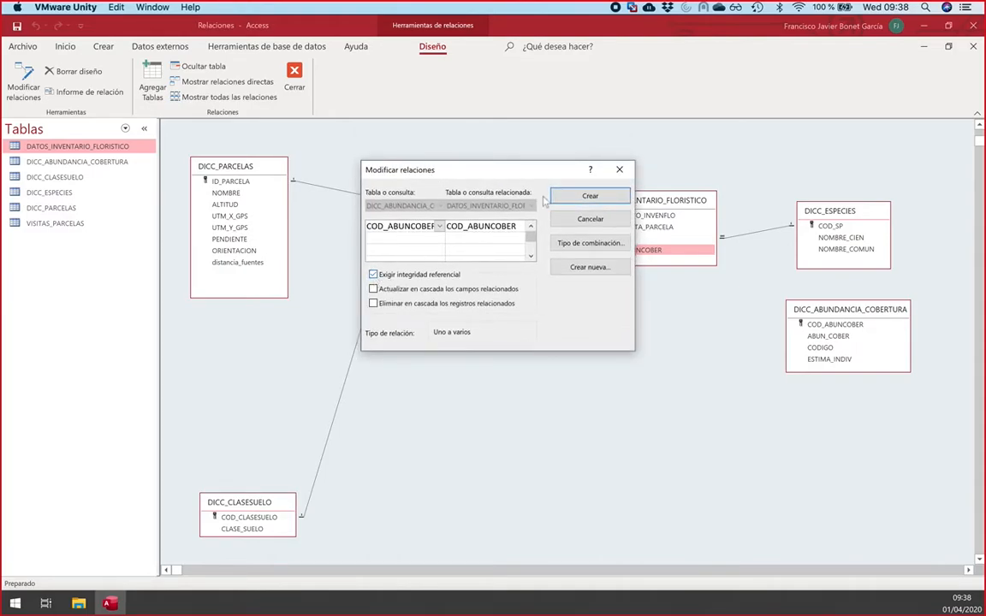
click(579, 201)
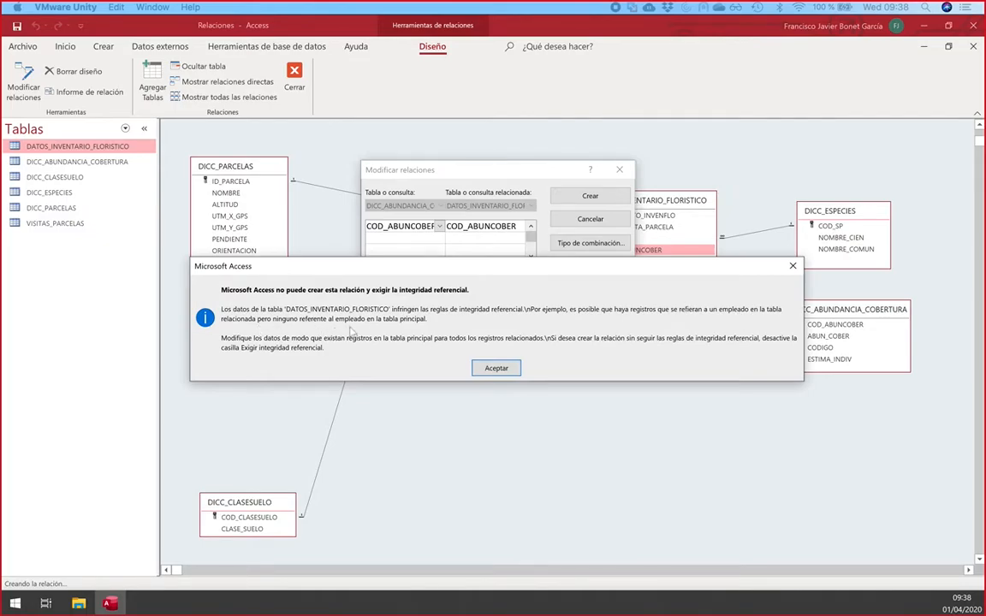
click(495, 368)
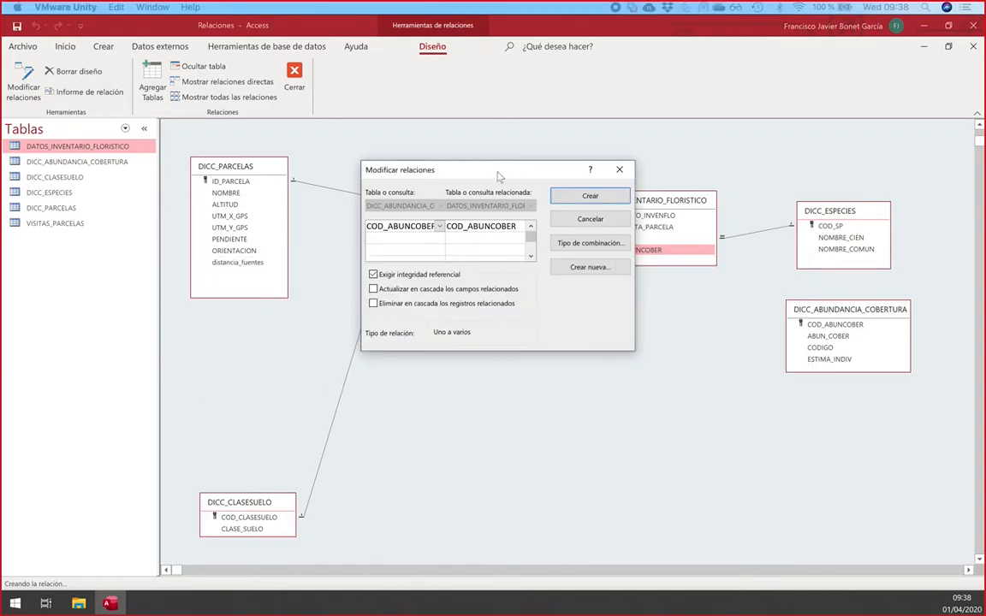
drag(497, 171, 401, 178)
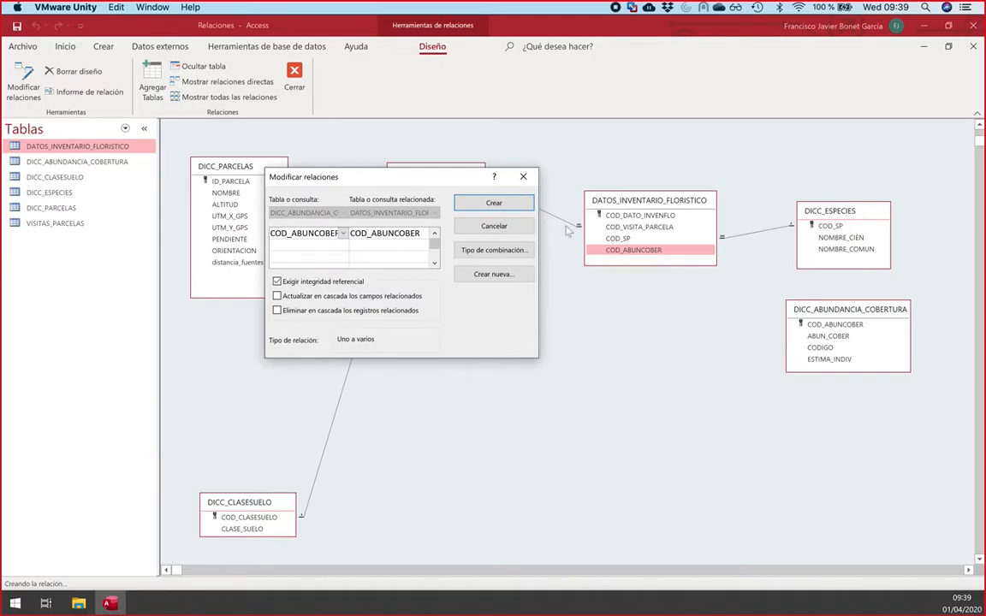
click(488, 230)
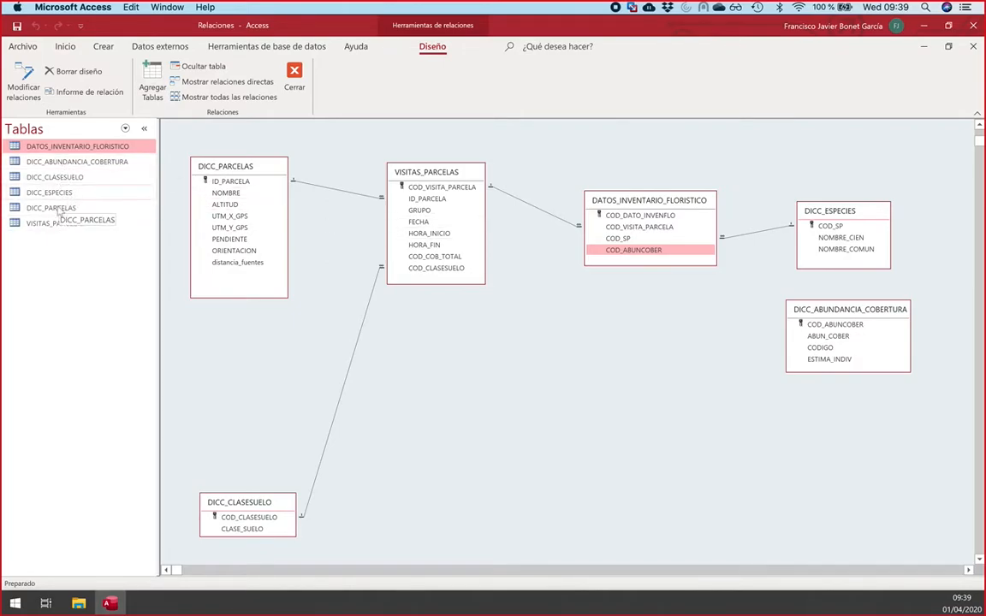
Step: Open the DATOS_INVENTARIO_FLORISTICO table and check the COD_SP and COD_ABUNCOBER values of its first record
double_click(49, 149)
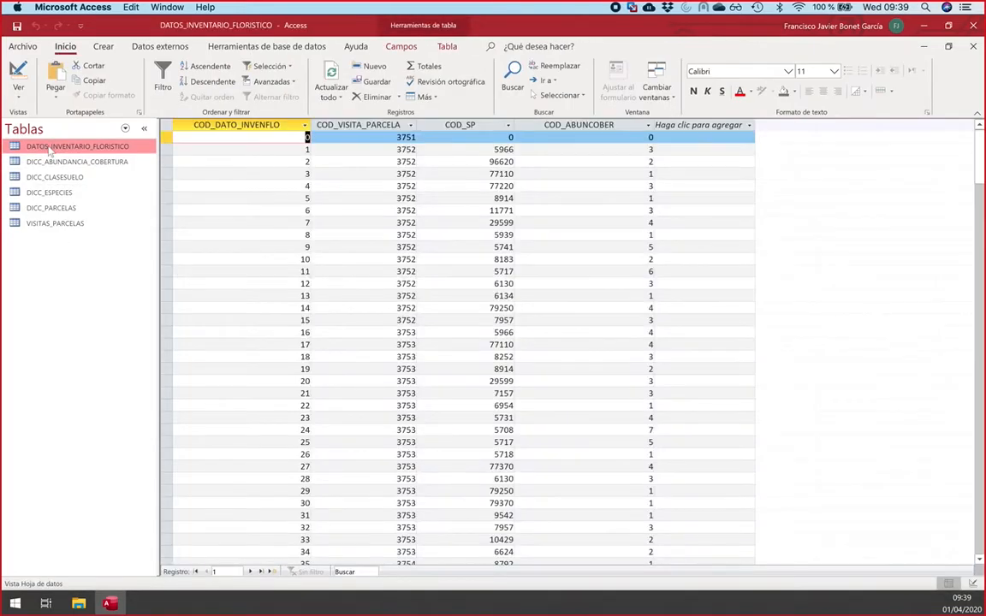
click(250, 185)
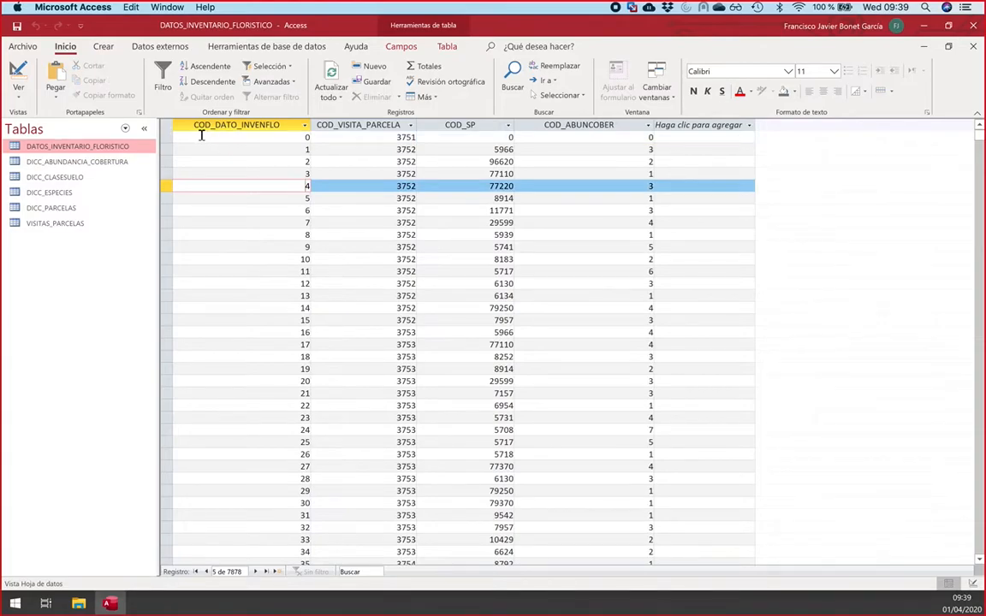
click(286, 137)
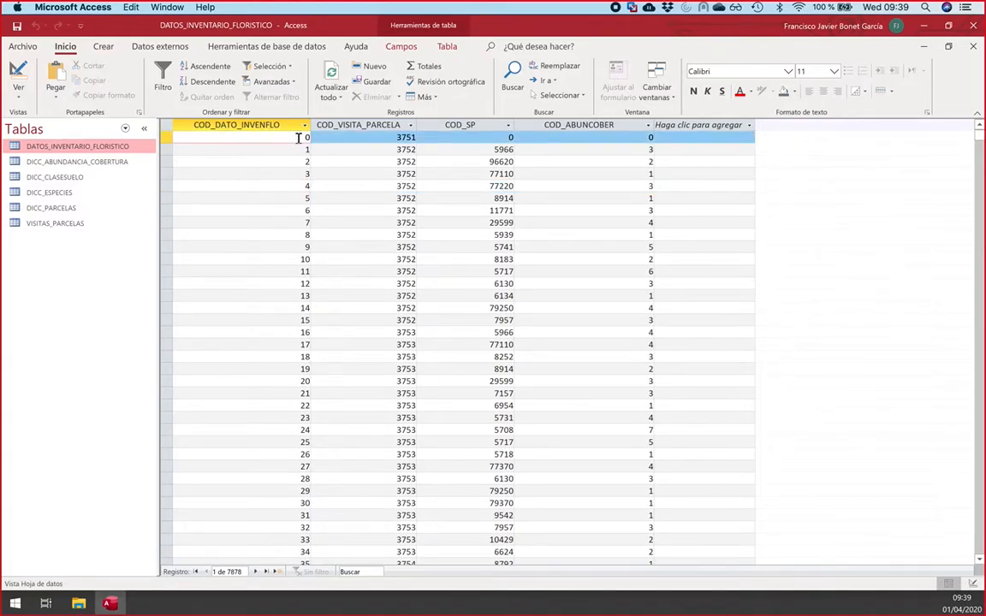
click(485, 136)
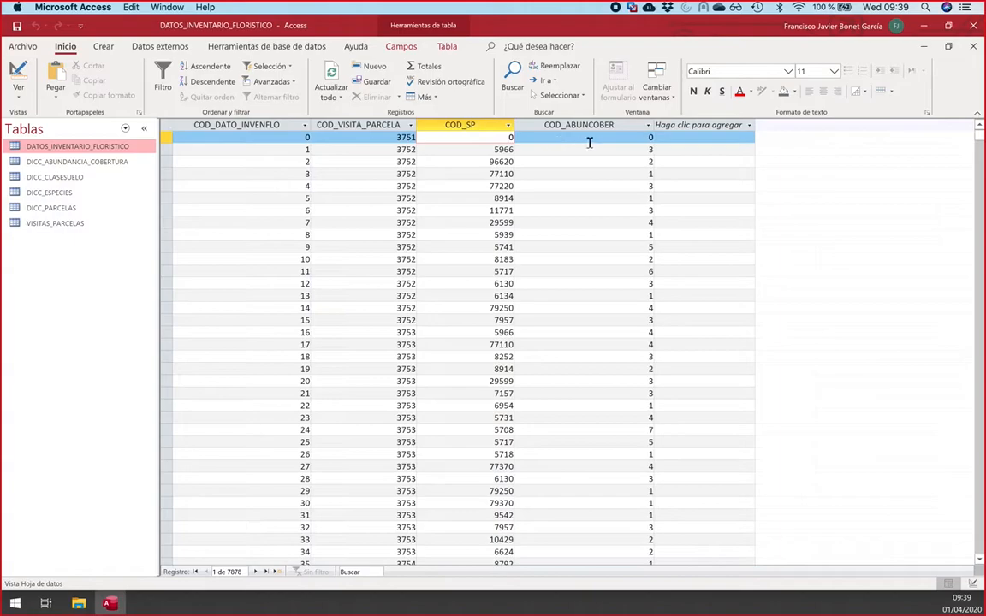
click(620, 136)
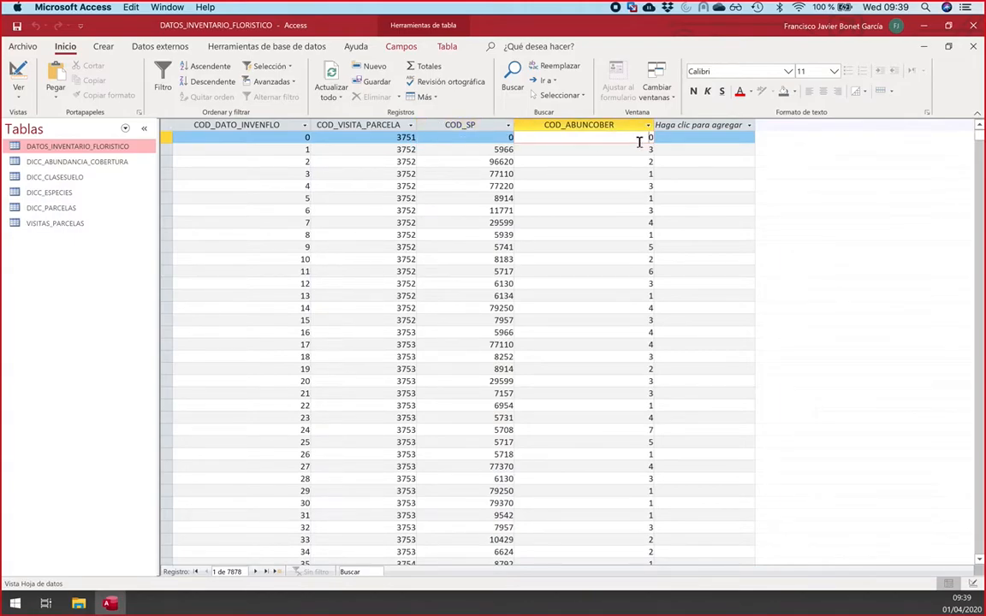
Step: Open the DICC_ABUNDANCIA_COBERTURA table, examine which COD_ABUNCOBER codes it defines, and close it again
click(41, 161)
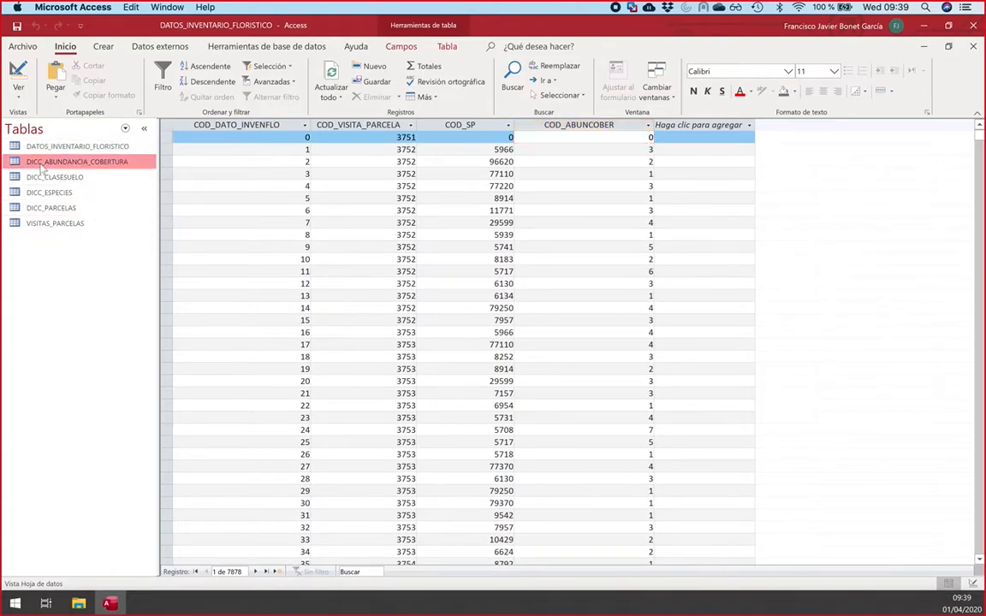
double_click(84, 162)
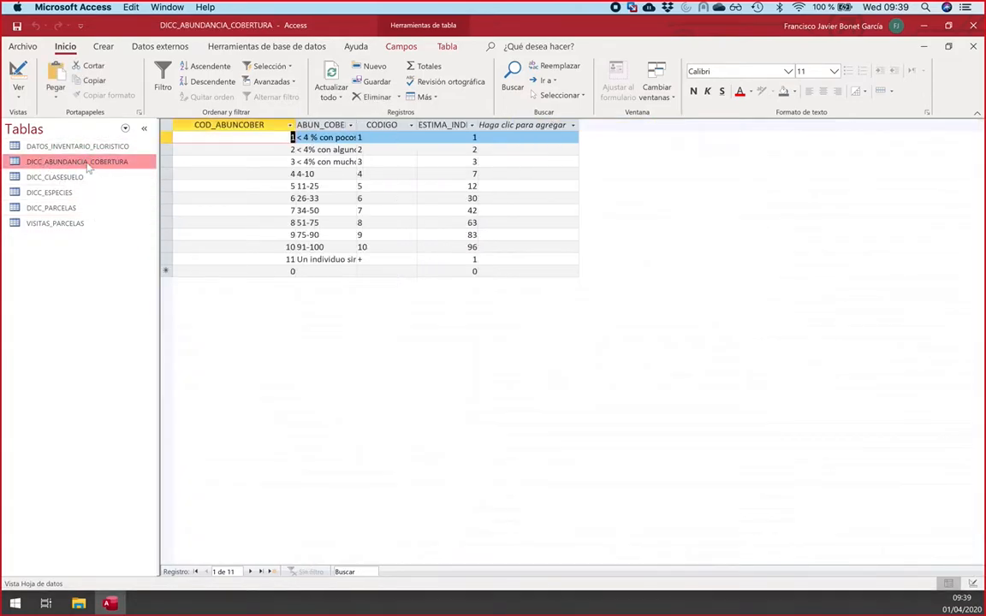
click(240, 150)
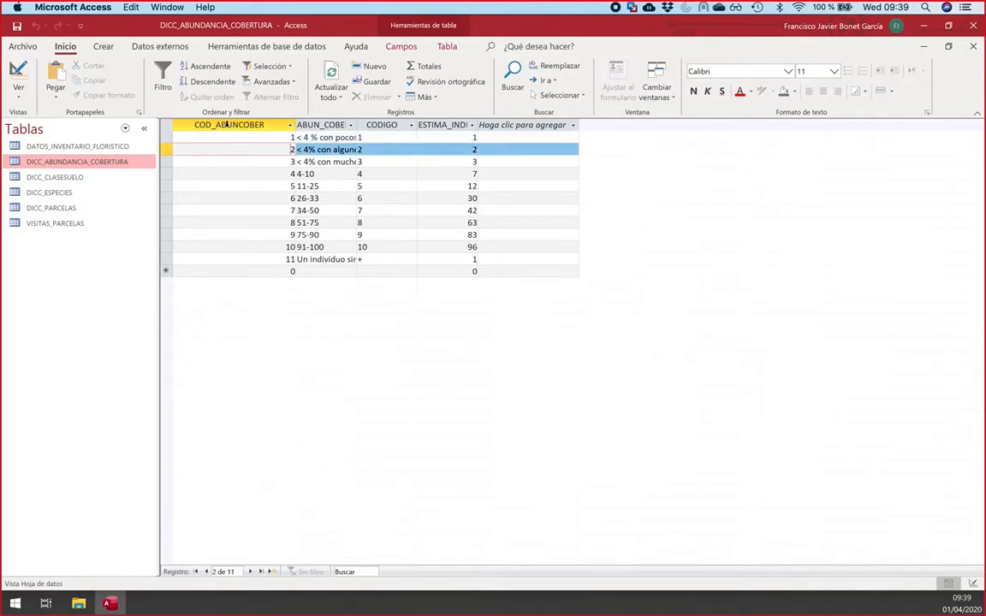
click(228, 125)
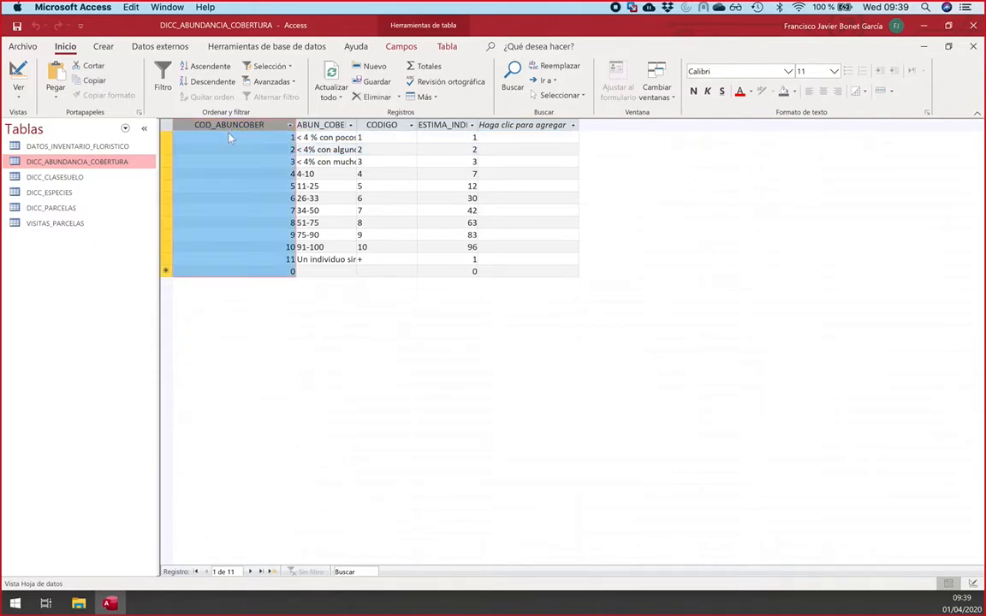
click(240, 248)
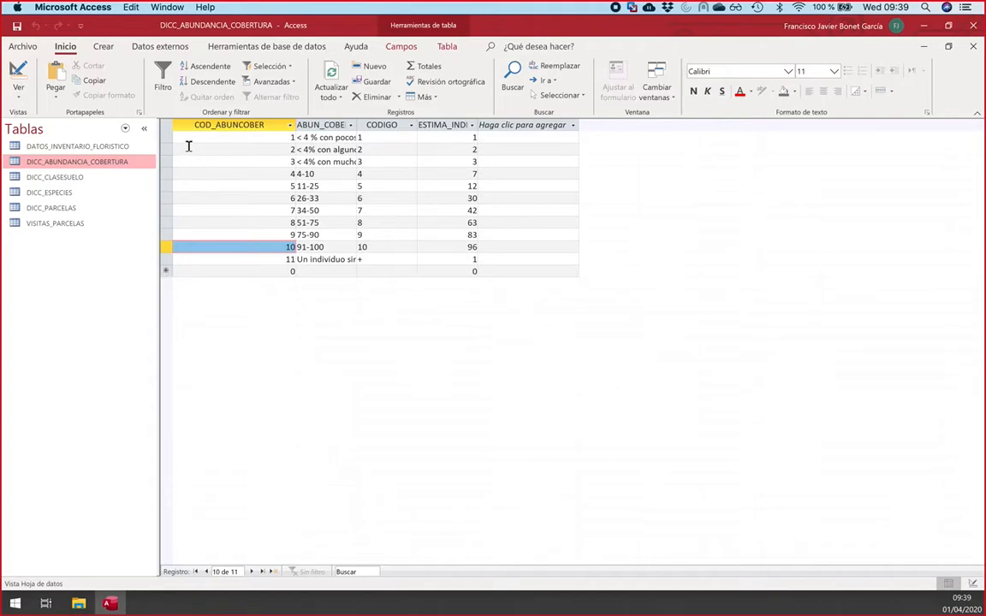
drag(175, 139, 193, 258)
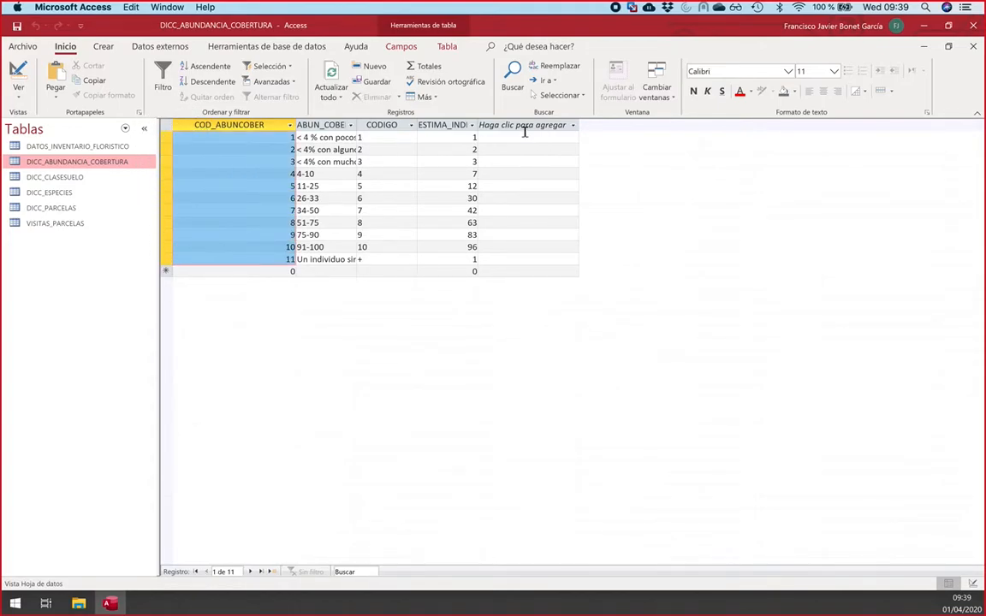
click(255, 211)
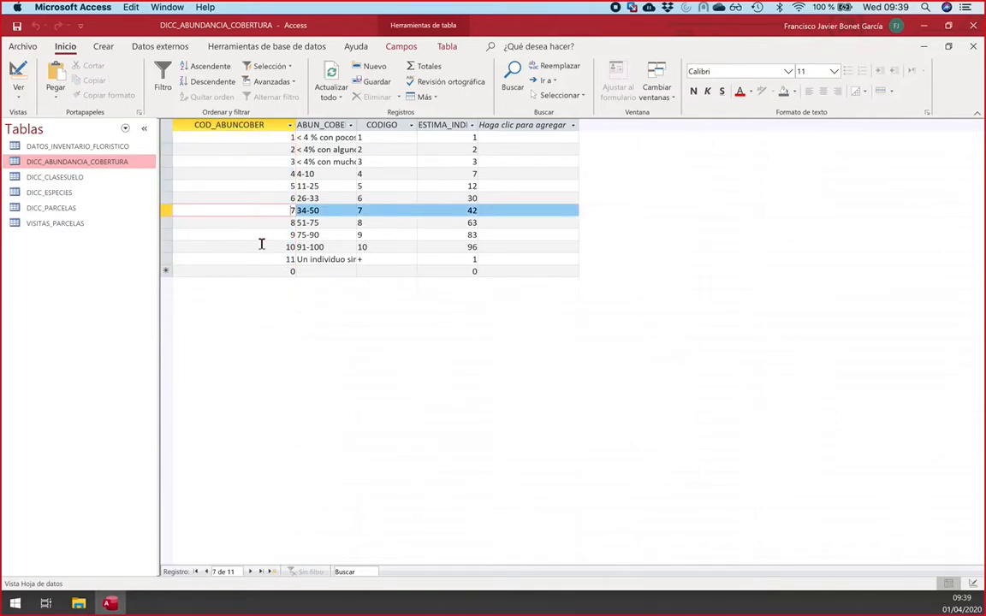
click(974, 50)
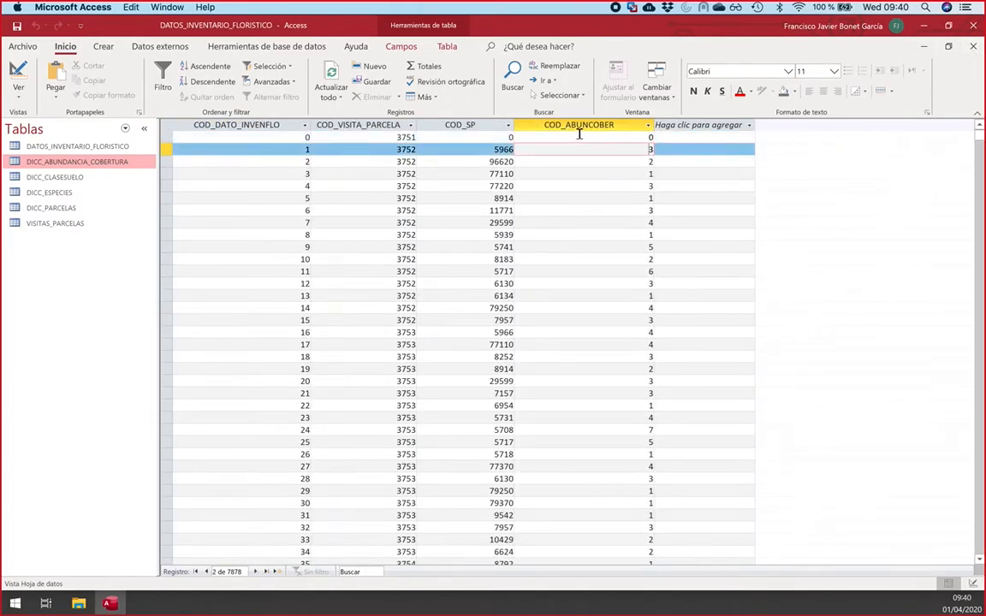
Step: Permanently delete the record with COD_DATO_INVENFLO 0 from the DATOS_INVENTARIO_FLORISTICO table
double_click(643, 137)
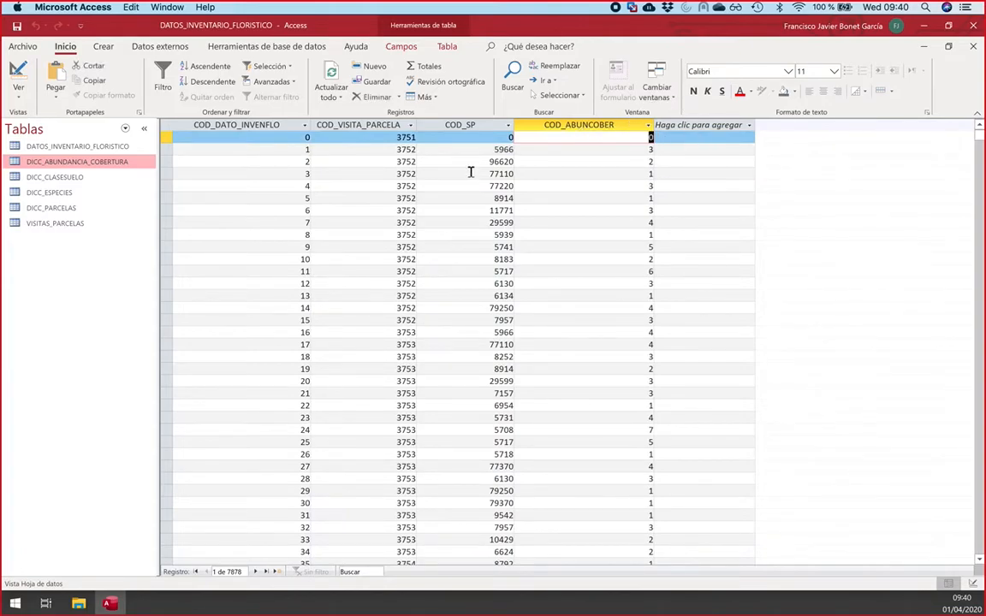
click(516, 139)
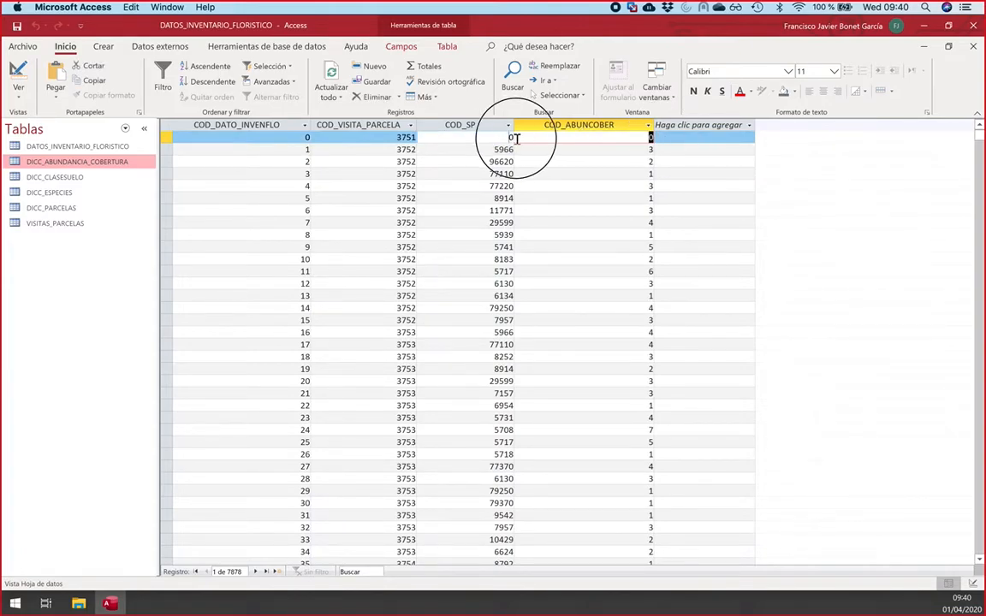
click(171, 148)
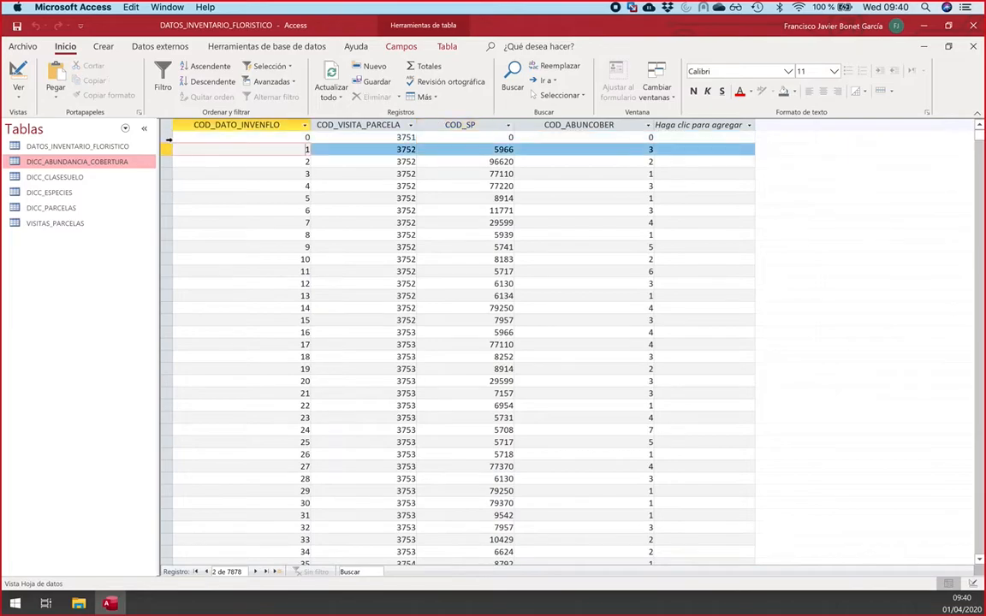
click(166, 137)
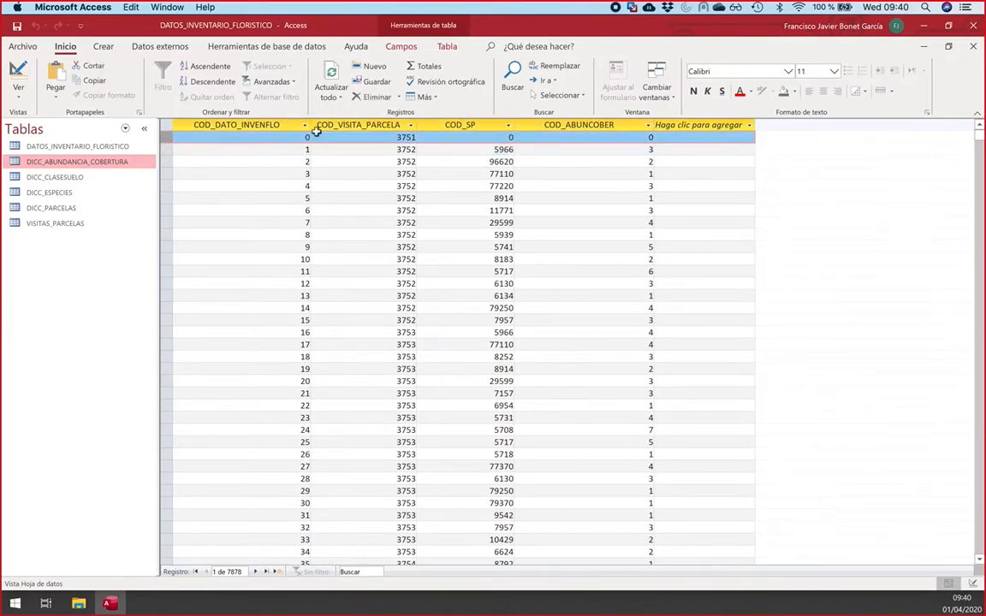
click(370, 98)
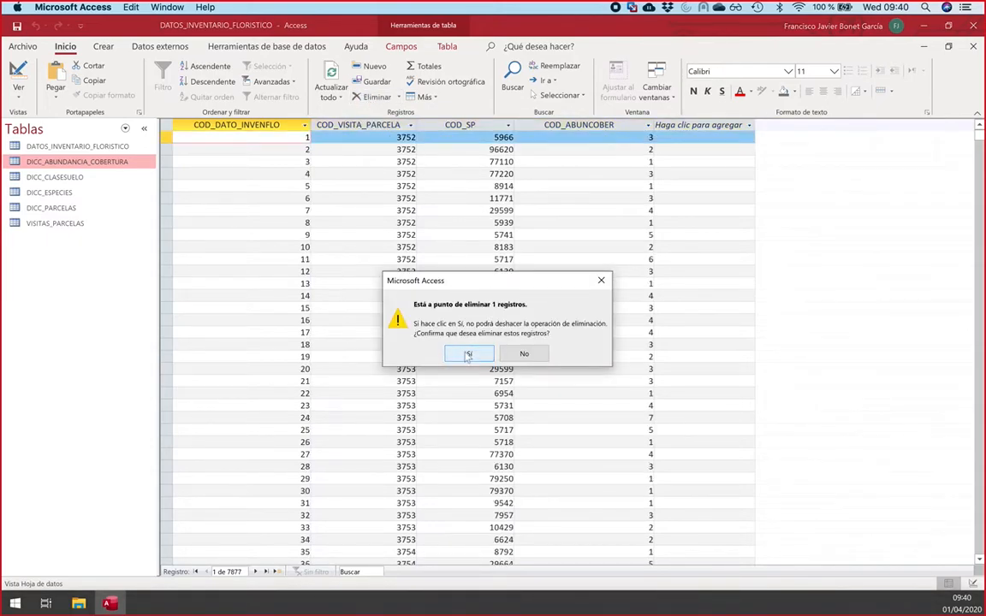
click(468, 356)
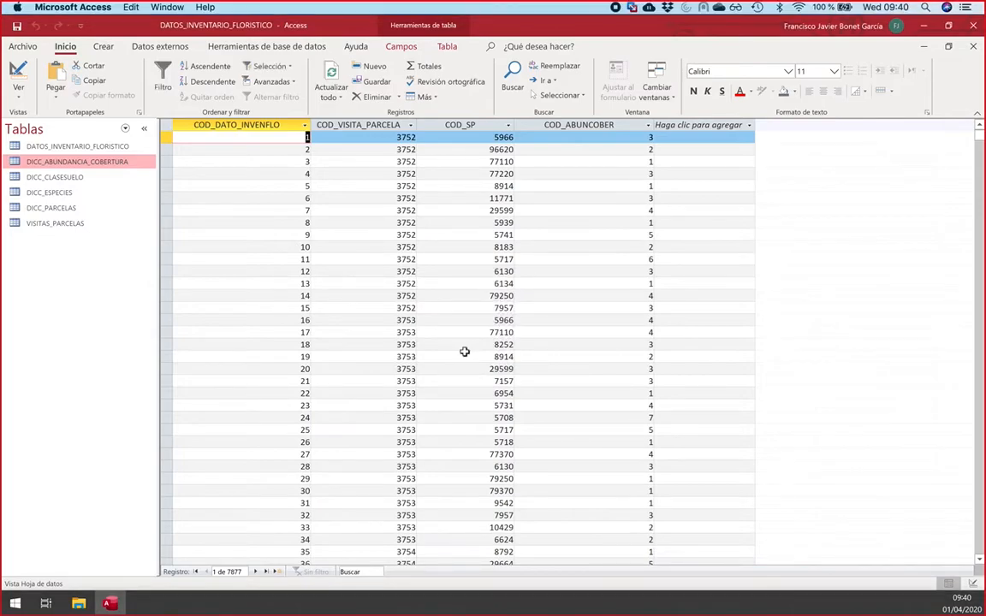
click(297, 222)
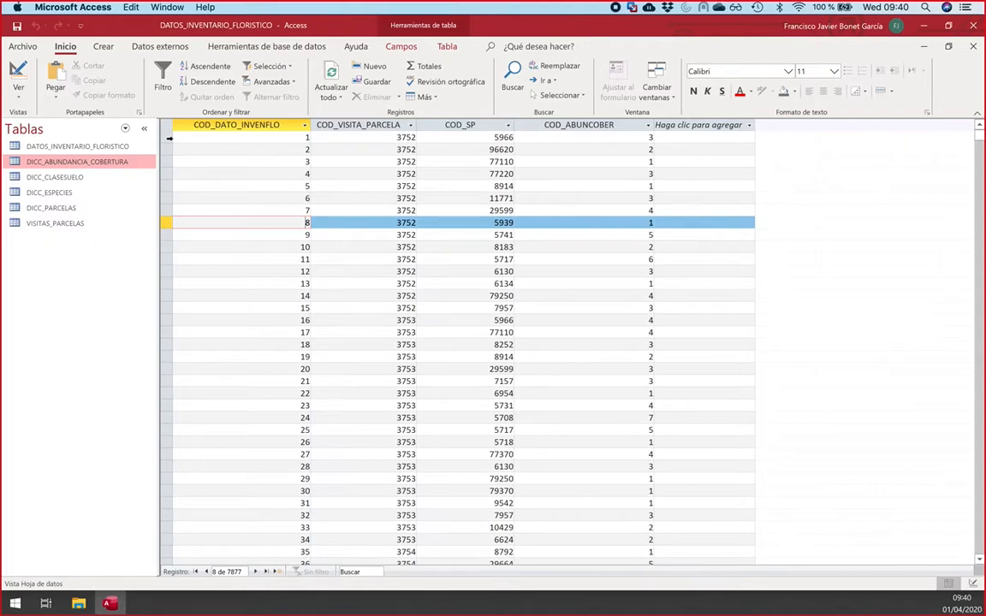
click(168, 137)
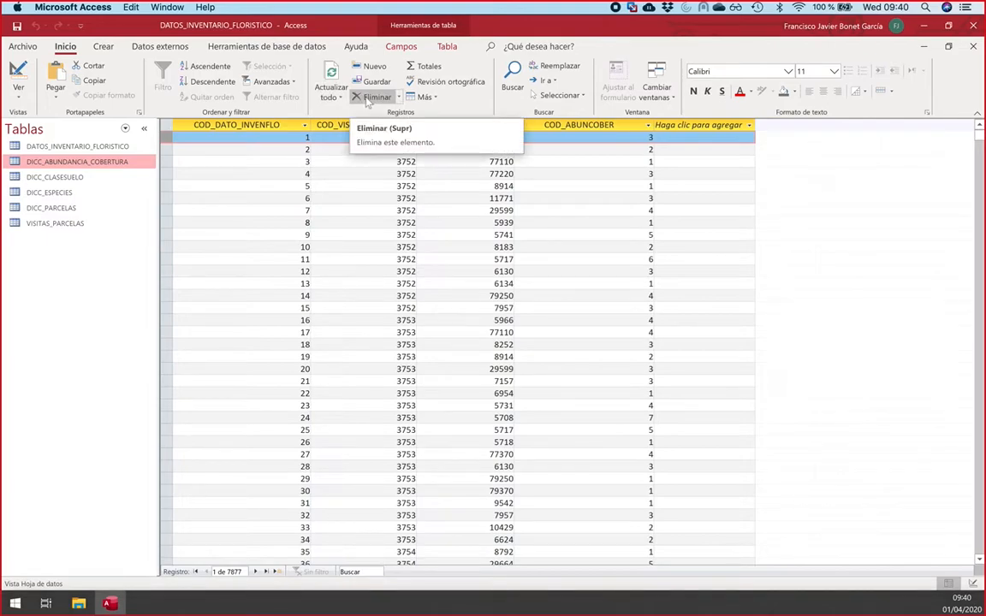
click(231, 151)
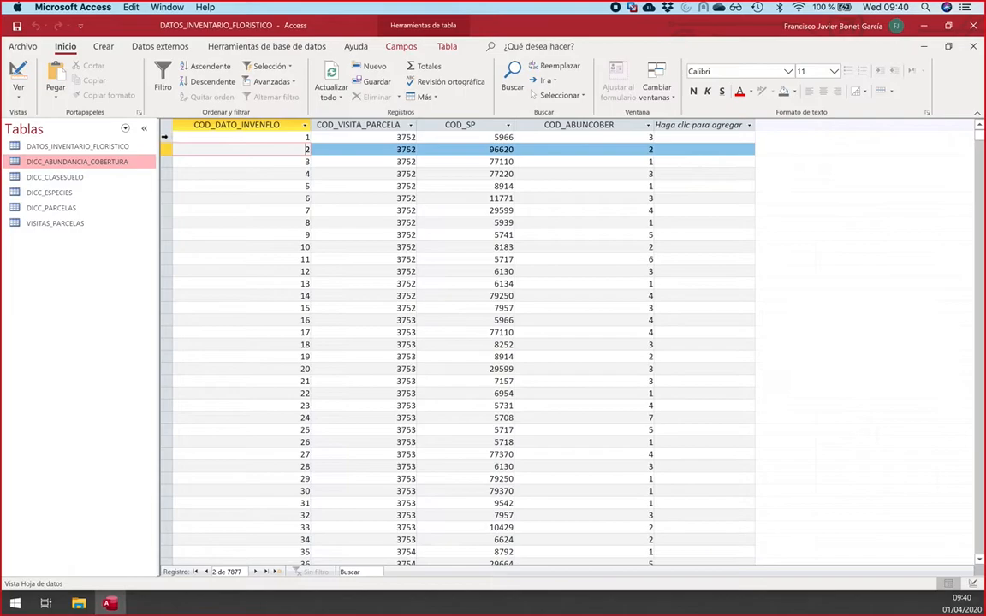
click(164, 137)
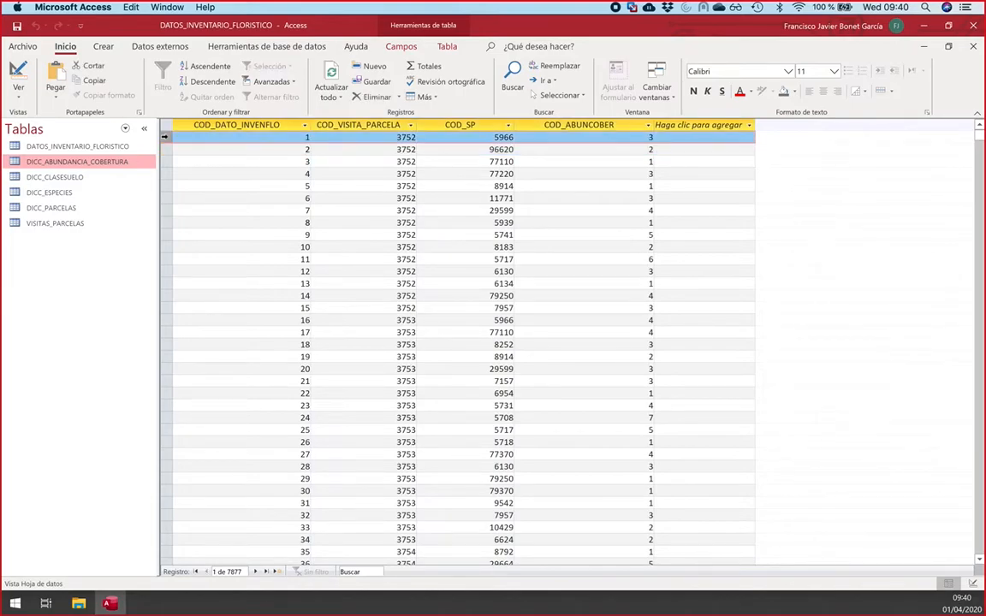
click(212, 137)
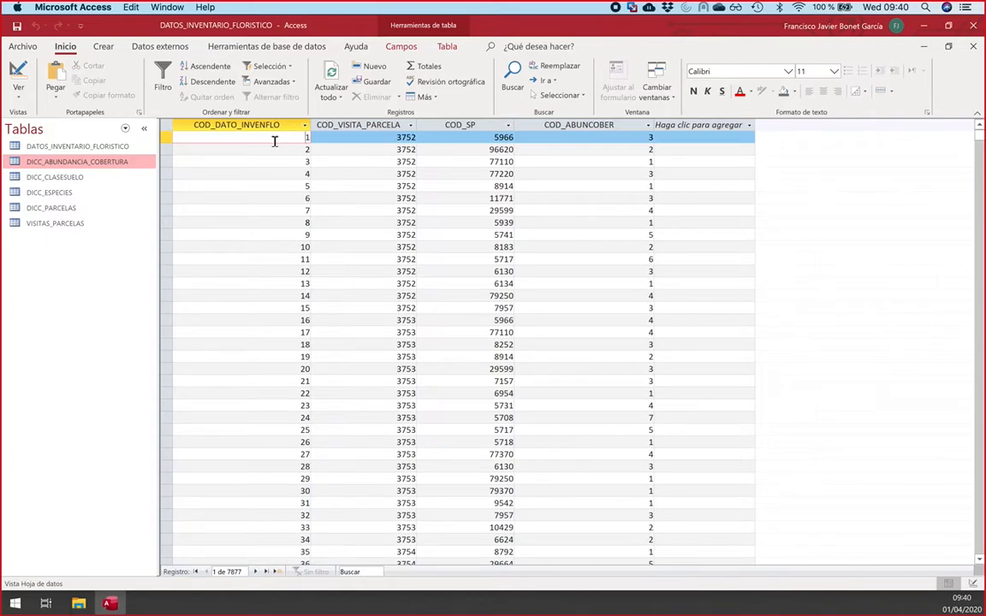
click(164, 136)
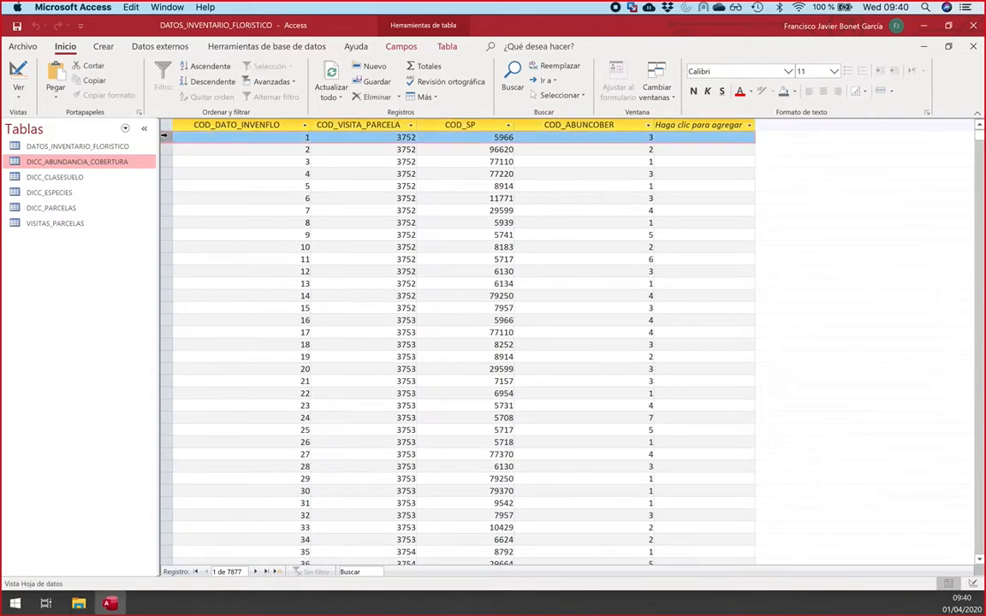
click(222, 137)
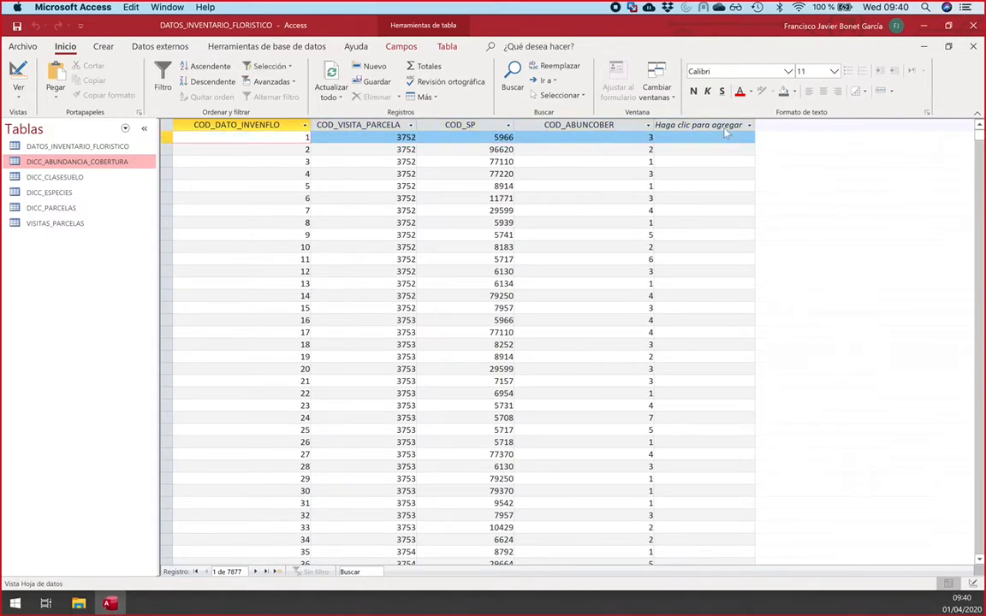
Step: Close the DATOS_INVENTARIO_FLORISTICO table to return to the relationships diagram
click(973, 47)
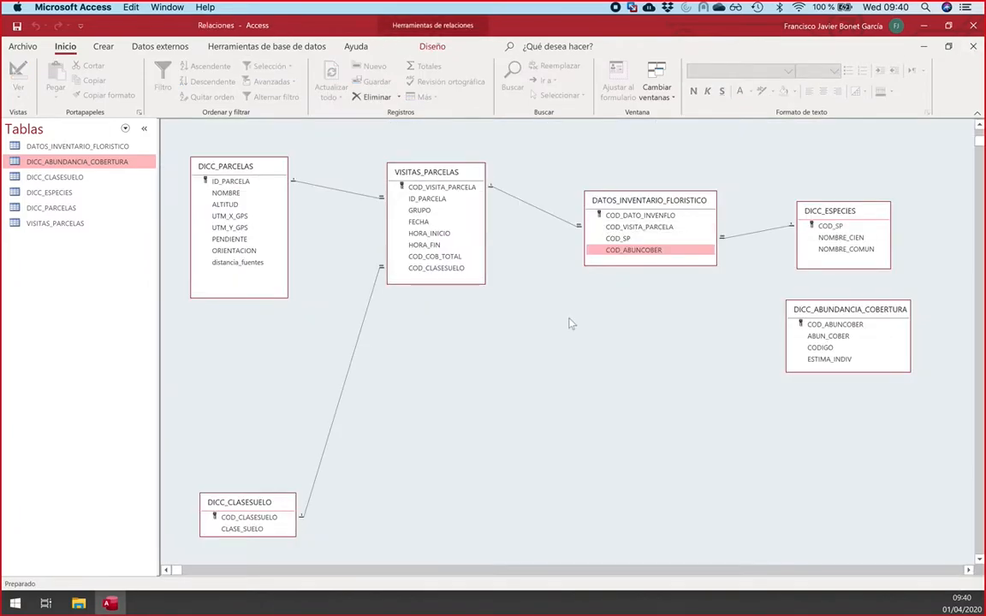
Step: Move the DICC_CLASESUELO table up in the relationships diagram, just beneath DICC_PARCELAS
drag(256, 504, 276, 369)
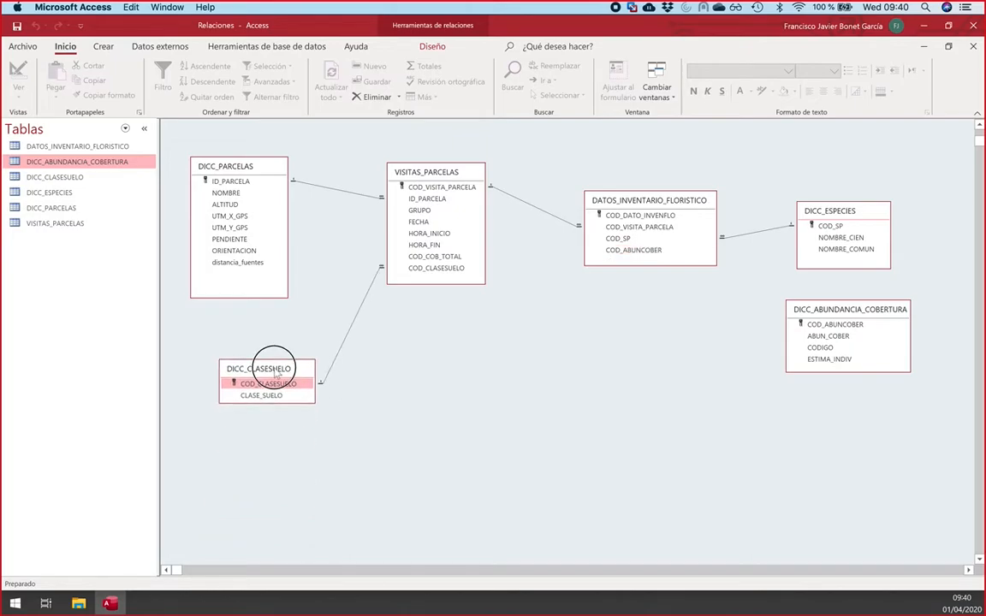
Step: Relate DICC_ABUNDANCIA_COBERTURA to DATOS_INVENTARIO_FLORISTICO through COD_ABUNCOBER, enforcing referential integrity
drag(837, 330, 644, 253)
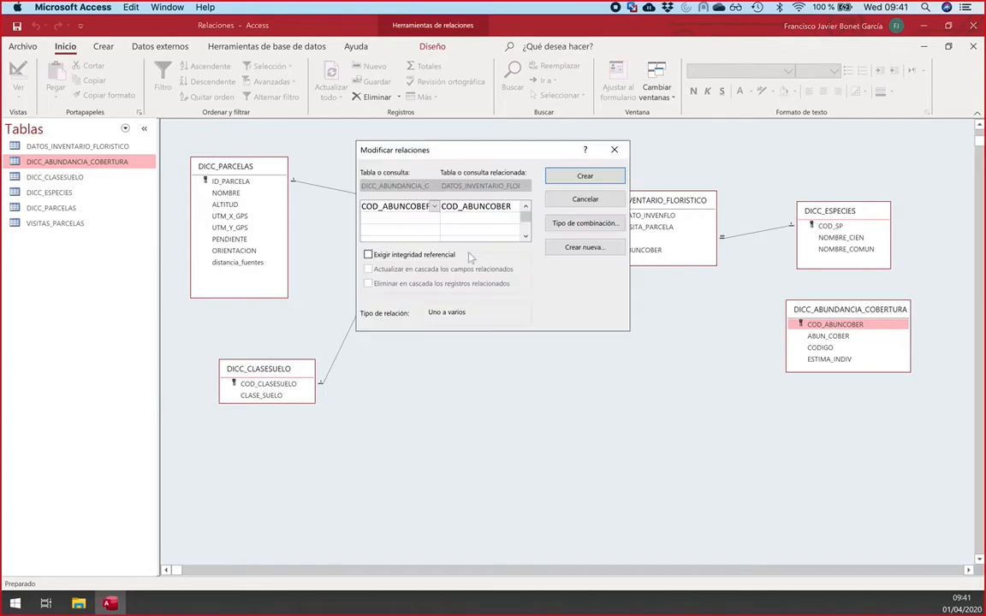
click(368, 255)
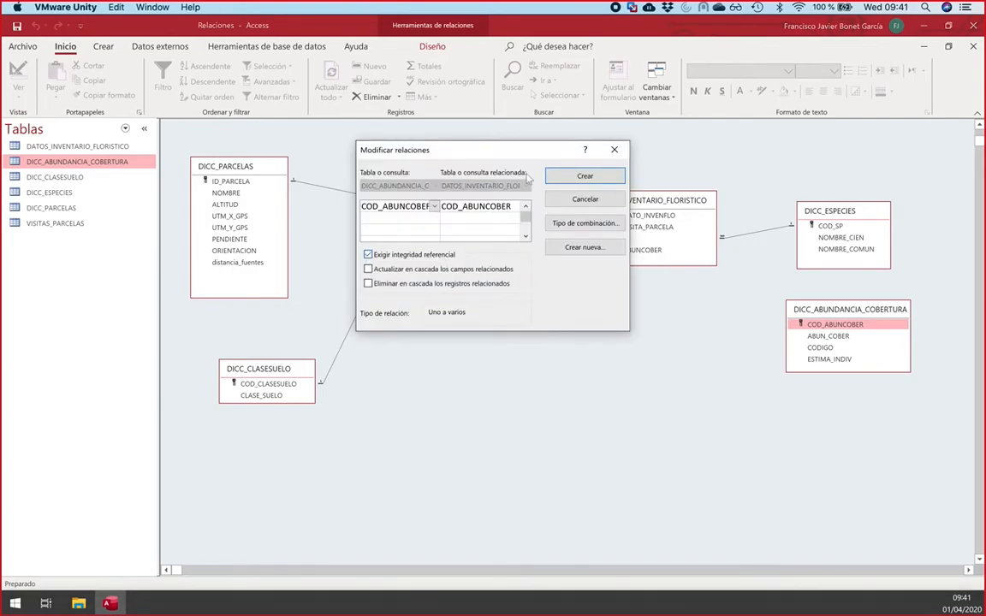
click(563, 178)
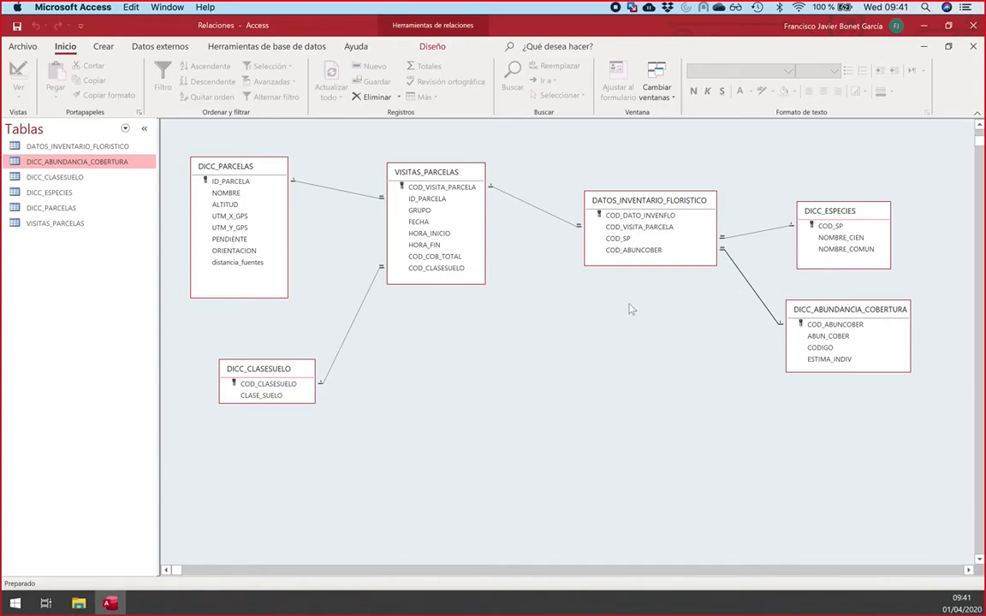
Step: Permanently delete the relationship between DATOS_INVENTARIO_FLORISTICO and DICC_ABUNDANCIA_COBERTURA
right_click(743, 278)
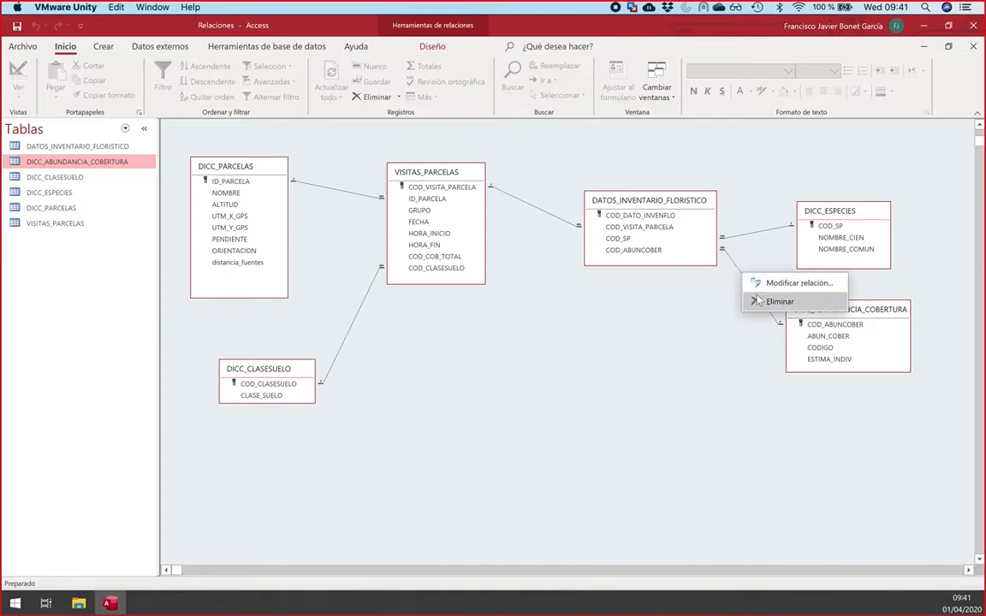
click(777, 301)
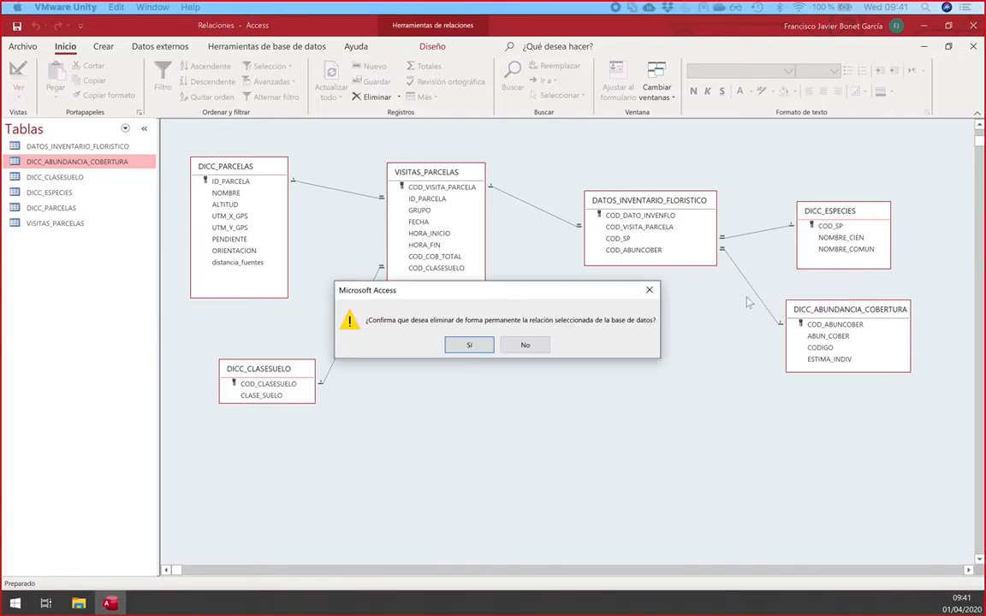
click(473, 343)
Step: Recreate the COD_ABUNCOBER relationship from DICC_ABUNDANCIA_COBERTURA to DATOS_INVENTARIO_FLORISTICO with referential integrity enforced
drag(813, 326, 649, 251)
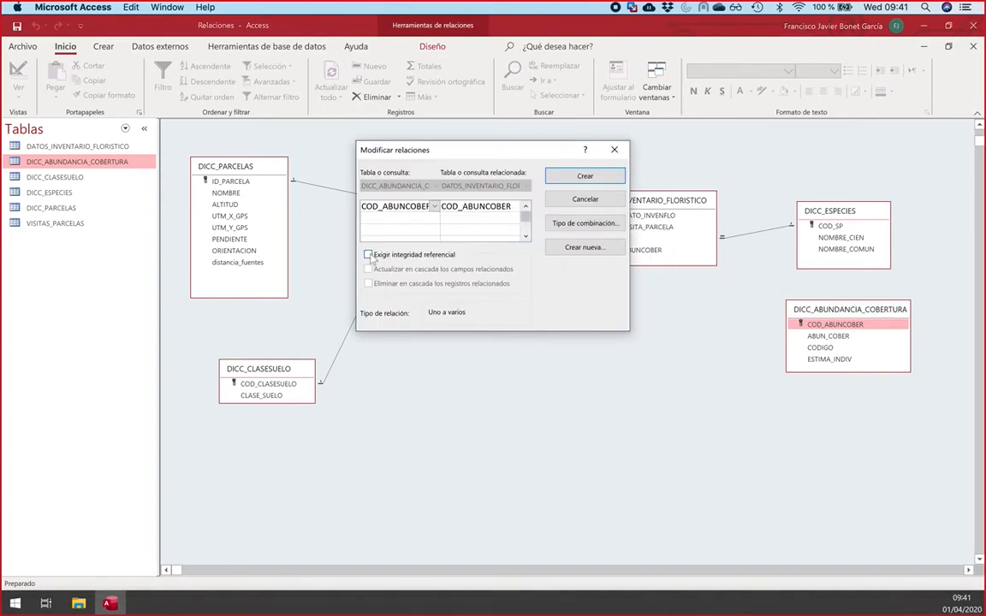
click(369, 255)
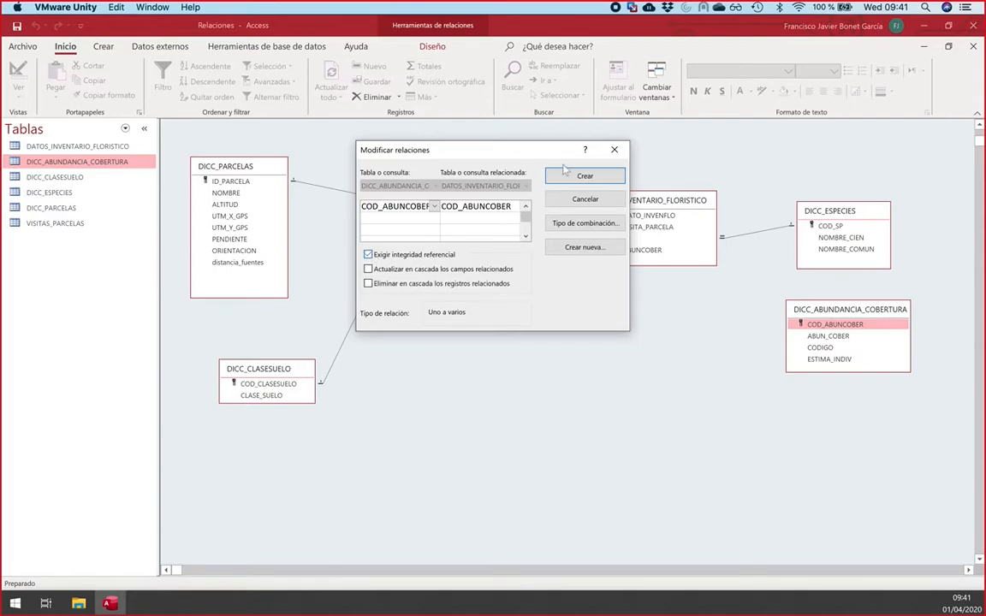
click(585, 176)
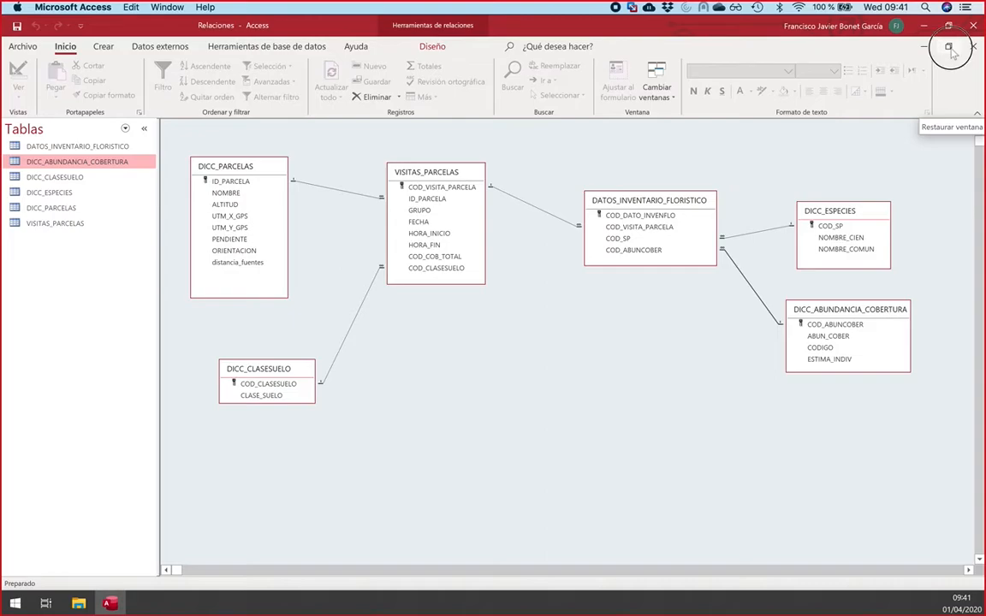
click(950, 48)
drag(706, 145, 816, 331)
drag(690, 335, 693, 359)
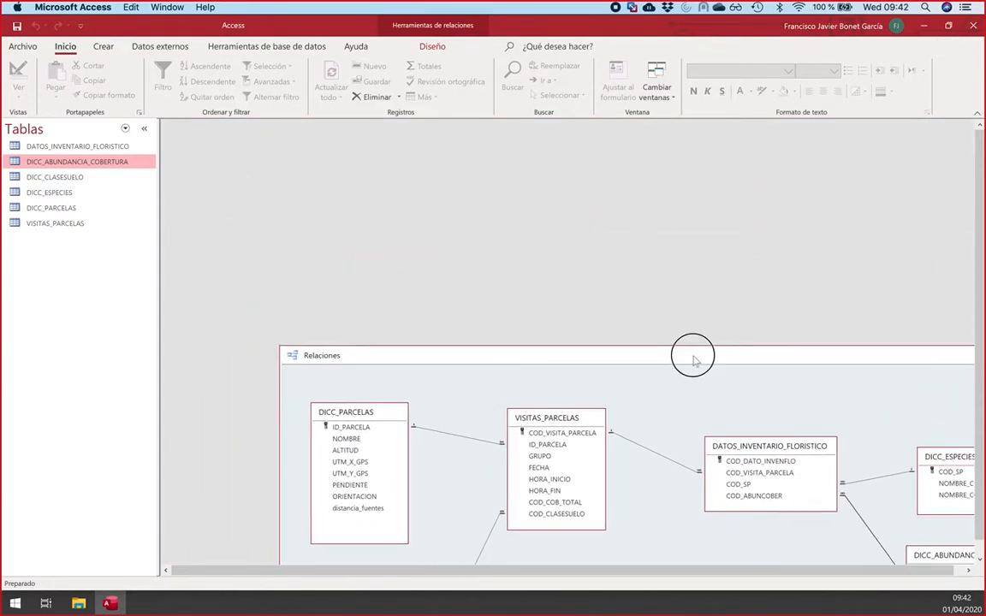
double_click(493, 357)
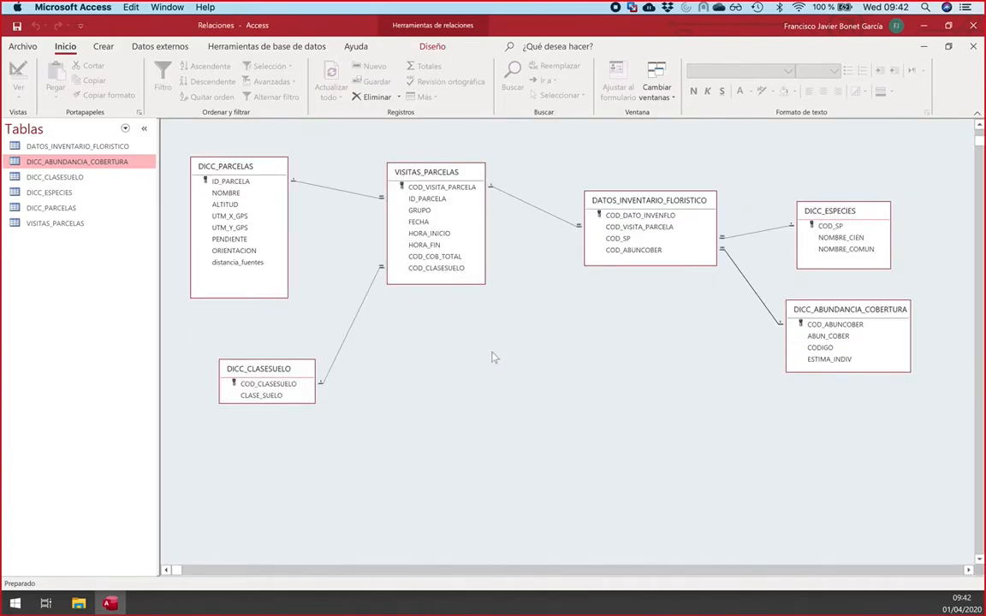
Step: Enable cascading updates of related fields and cascading deletion of related records for the COD_ABUNCOBER relationship
double_click(746, 287)
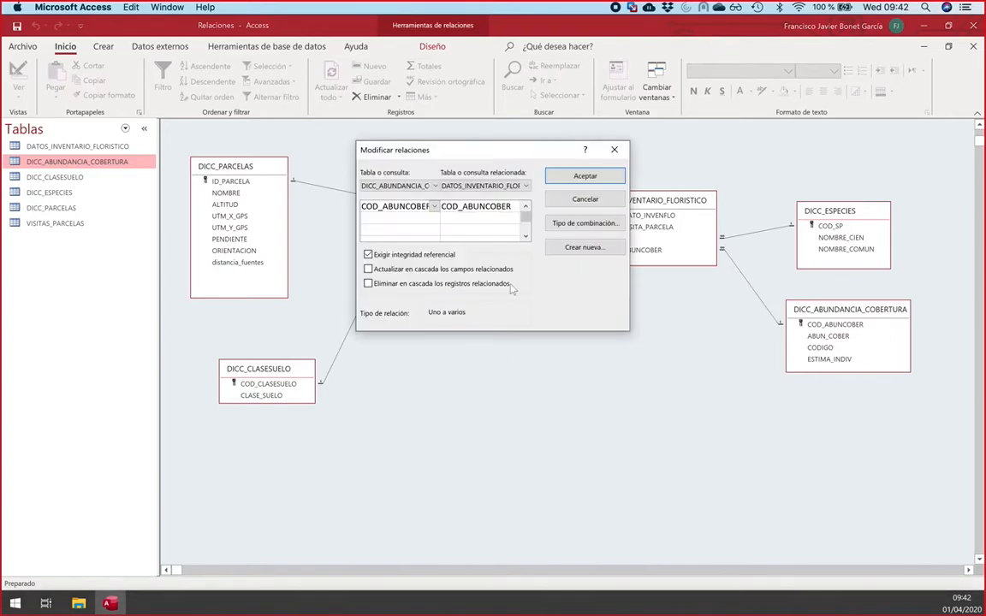
click(368, 269)
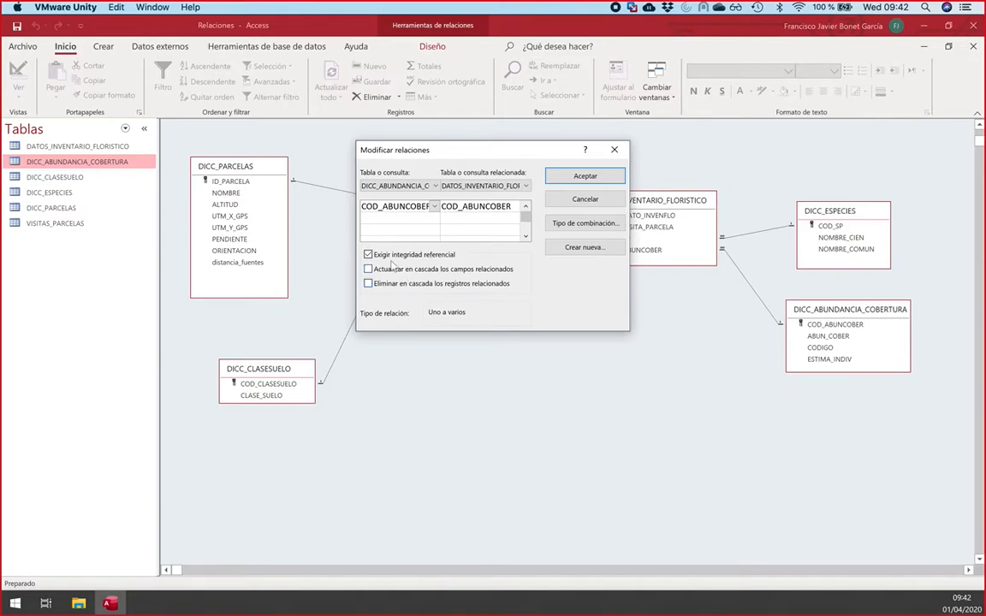
click(368, 283)
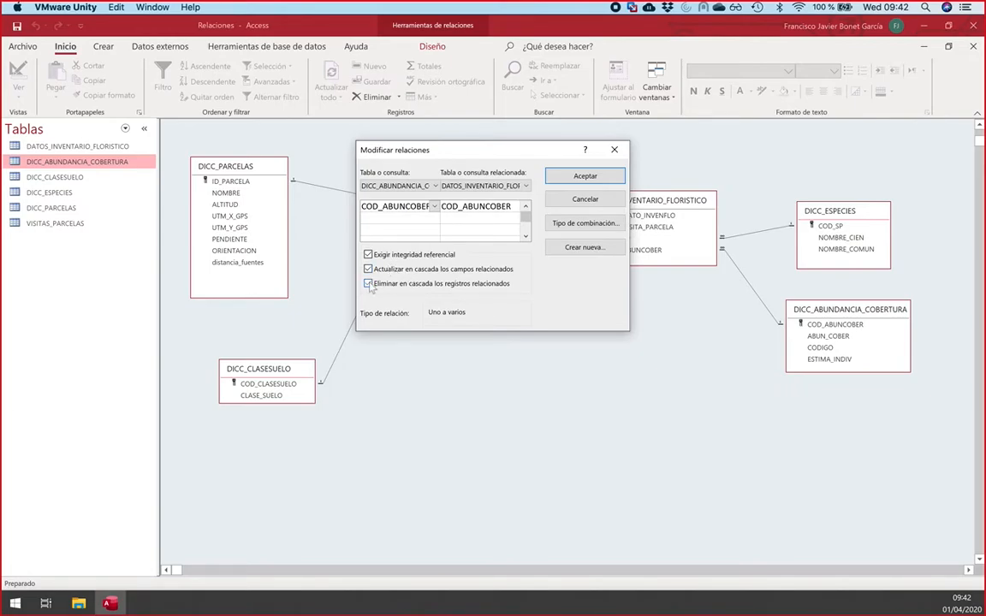
click(581, 178)
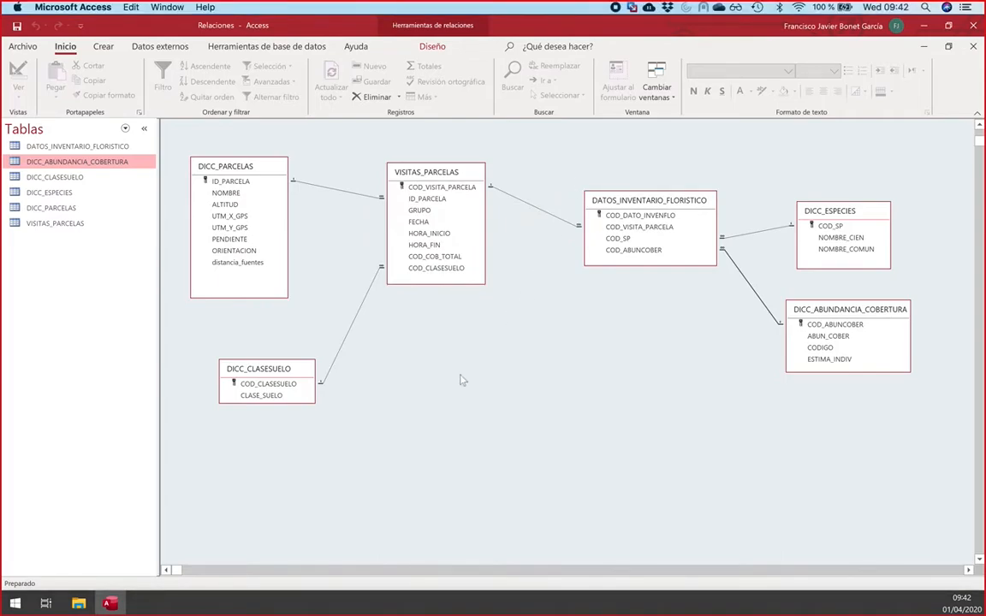
mouse_move(556, 599)
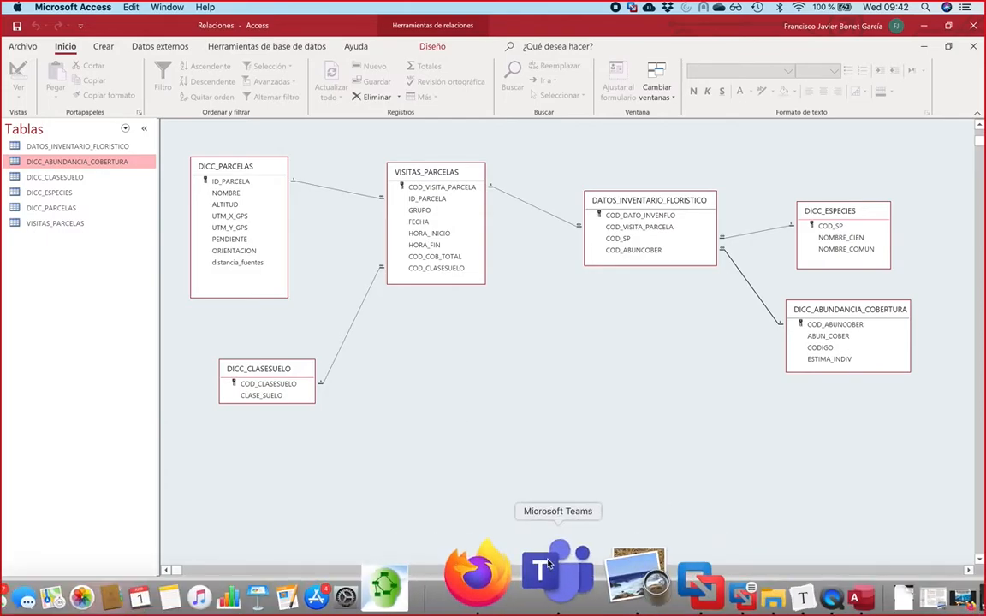
click(549, 565)
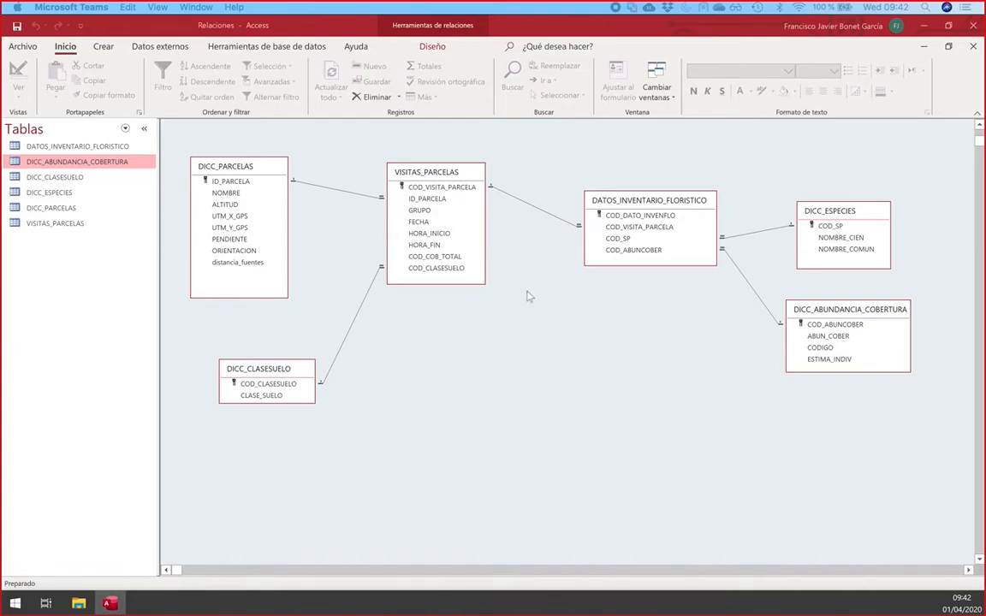
click(697, 231)
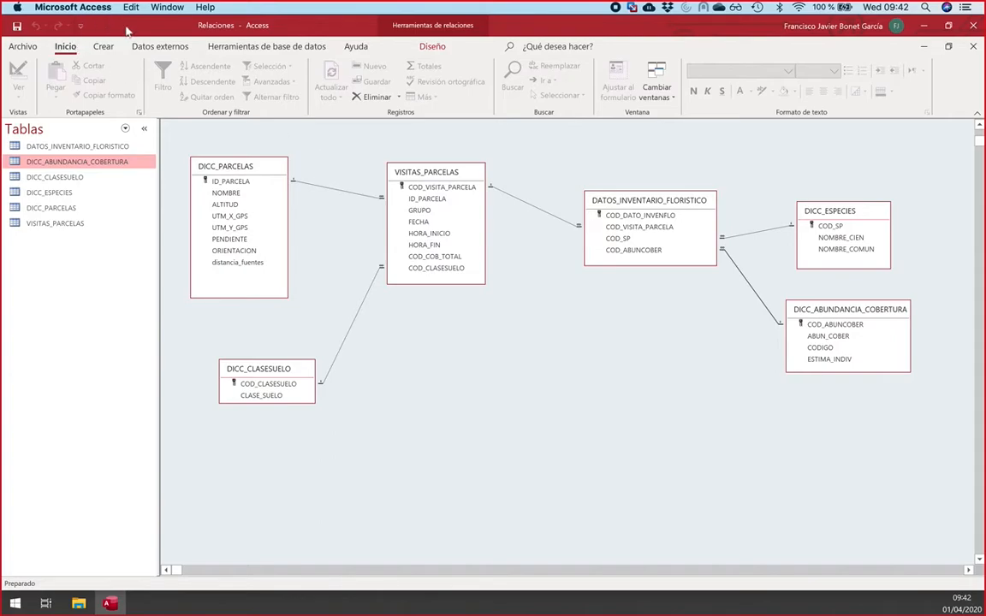
Step: Save the relationships and tidy the positions of DICC_CLASESUELO, DICC_PARCELAS and VISITAS_PARCELAS in the diagram
click(19, 29)
drag(276, 369, 269, 363)
drag(233, 168, 256, 163)
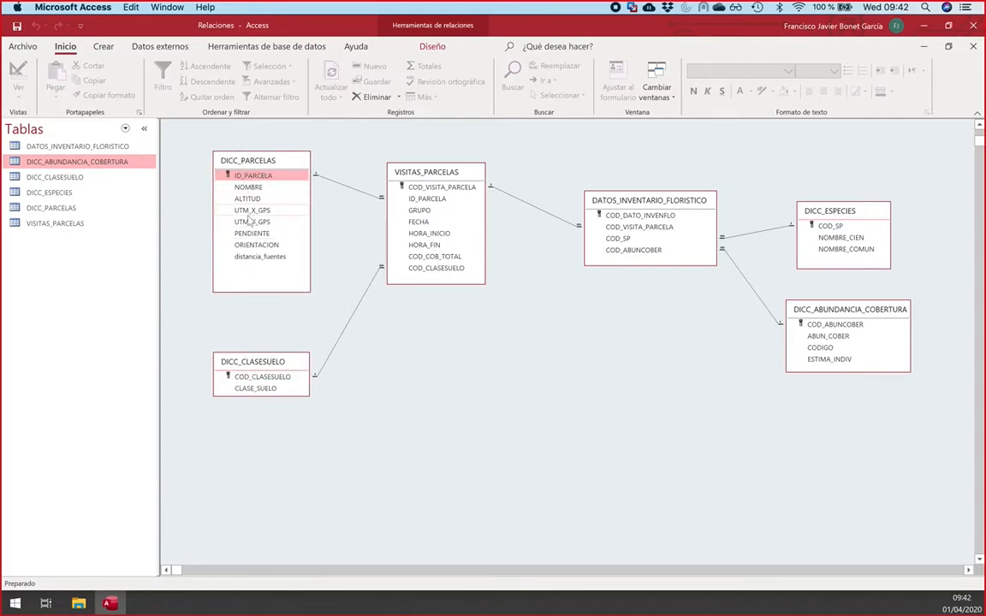
drag(400, 185, 401, 176)
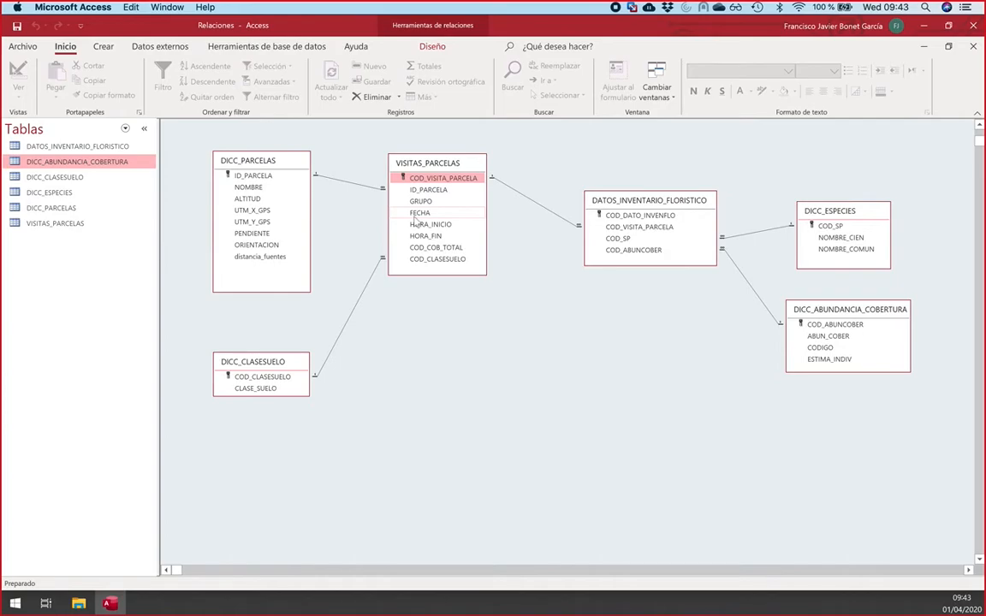
click(417, 214)
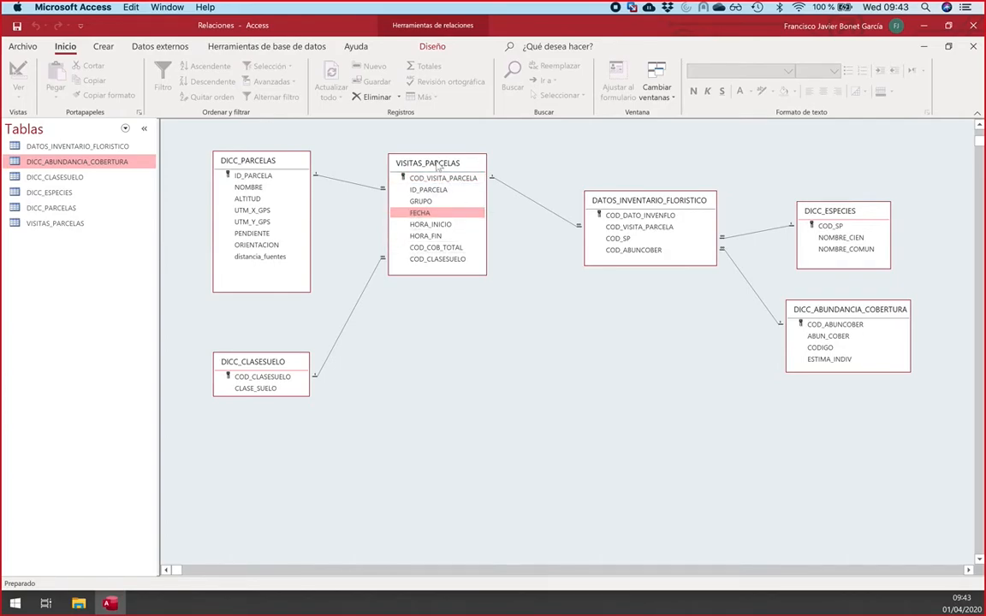
drag(437, 165, 443, 163)
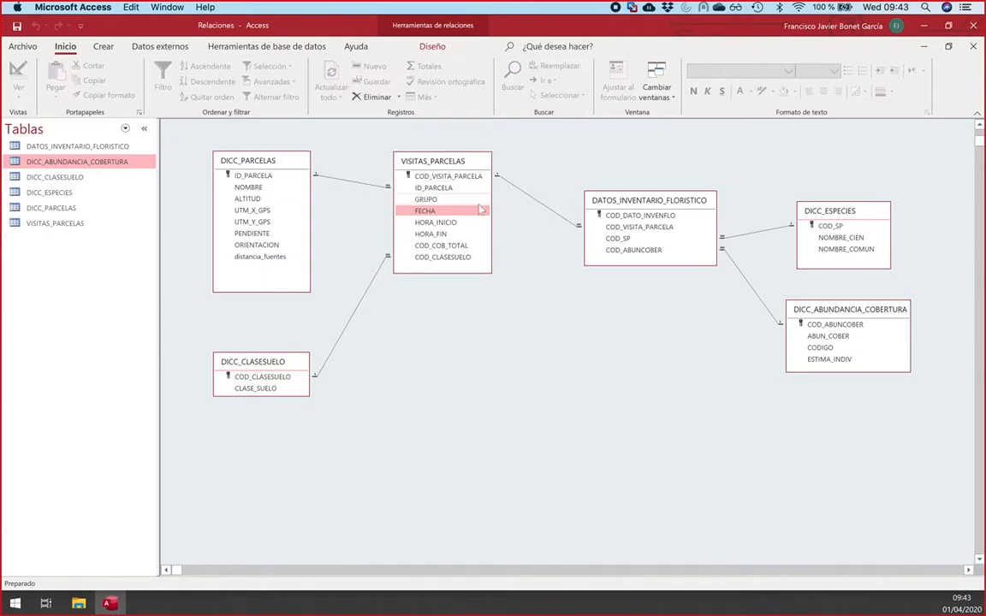
Step: Shift DATOS_INVENTARIO_FLORISTICO, DICC_ESPECIES and DICC_ABUNDANCIA_COBERTURA slightly closer to VISITAS_PARCELAS in the relationships diagram
drag(612, 202, 600, 200)
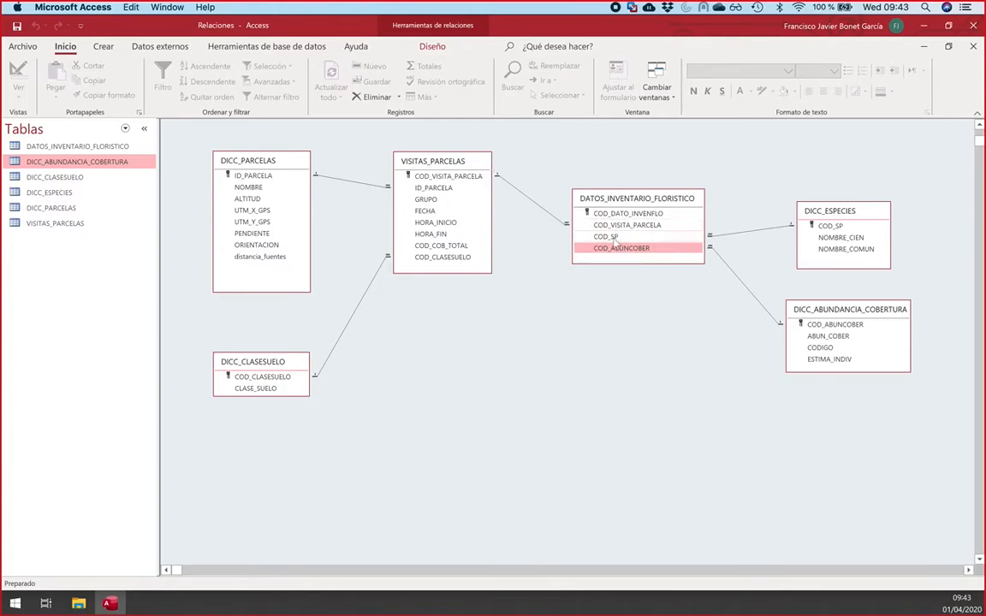
click(613, 237)
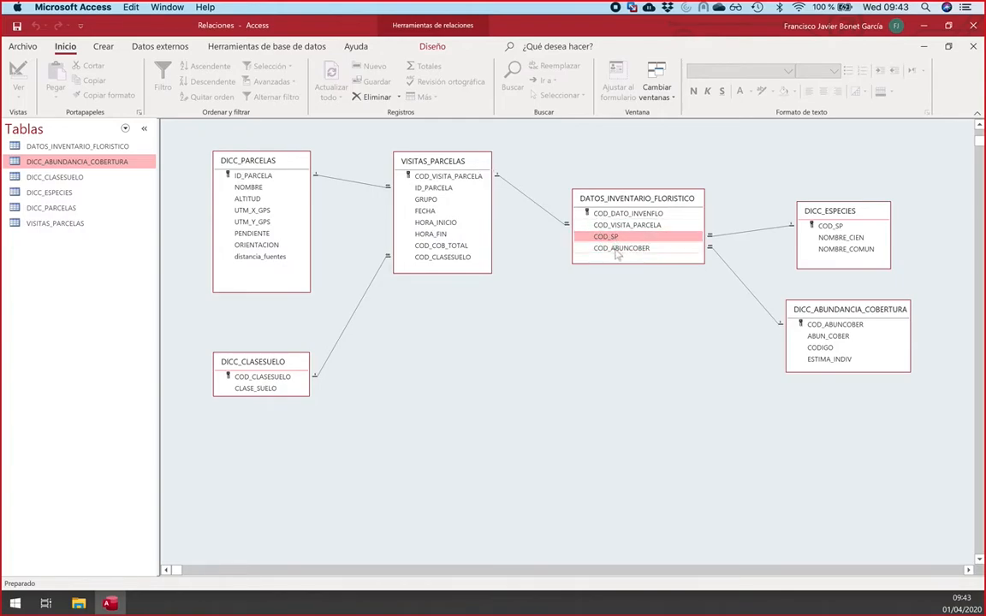
click(615, 248)
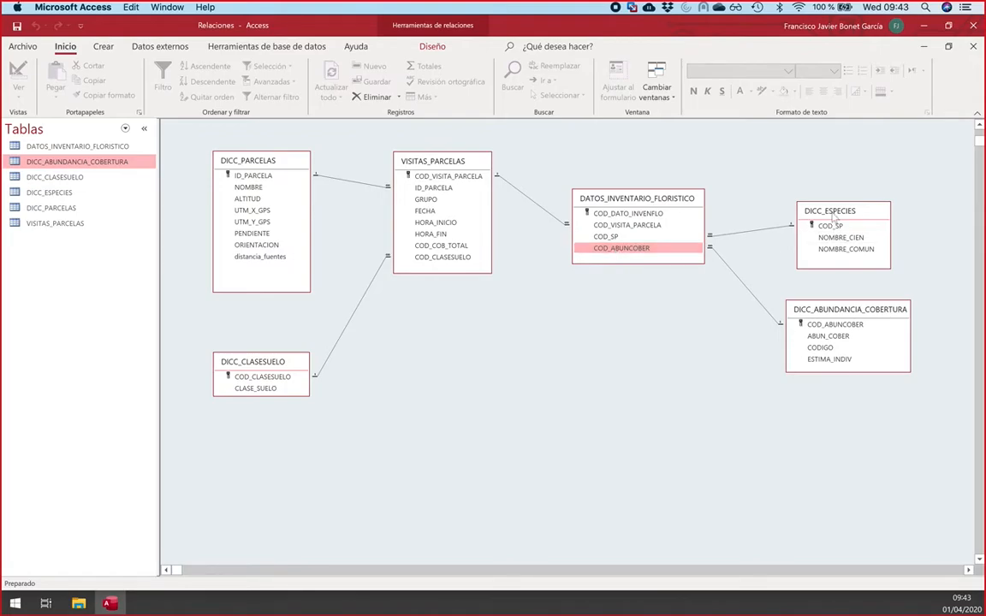
drag(830, 216, 808, 205)
drag(854, 313, 843, 306)
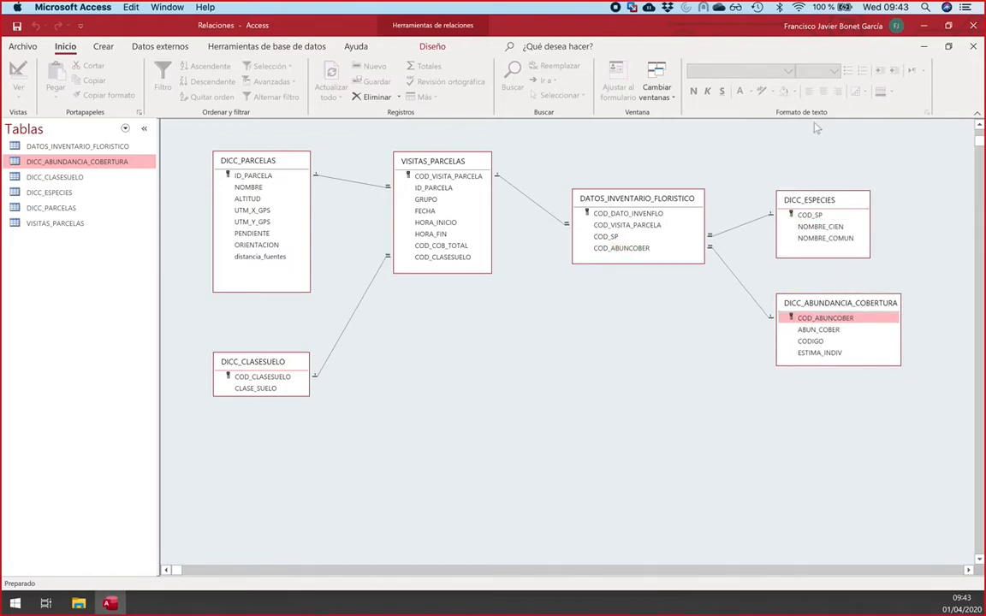
Step: Close the relationships diagram and save its layout changes
click(974, 47)
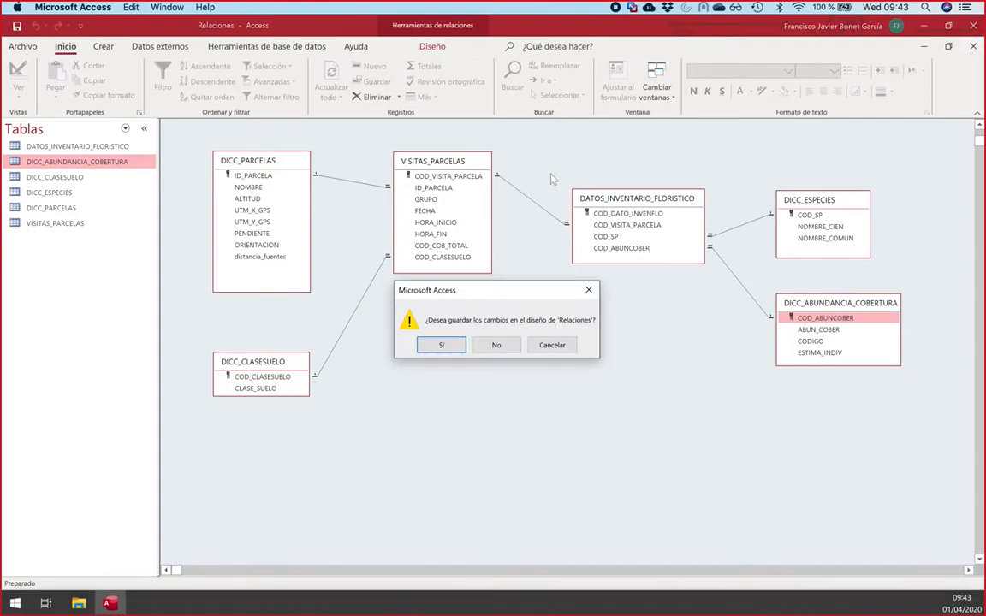
click(443, 347)
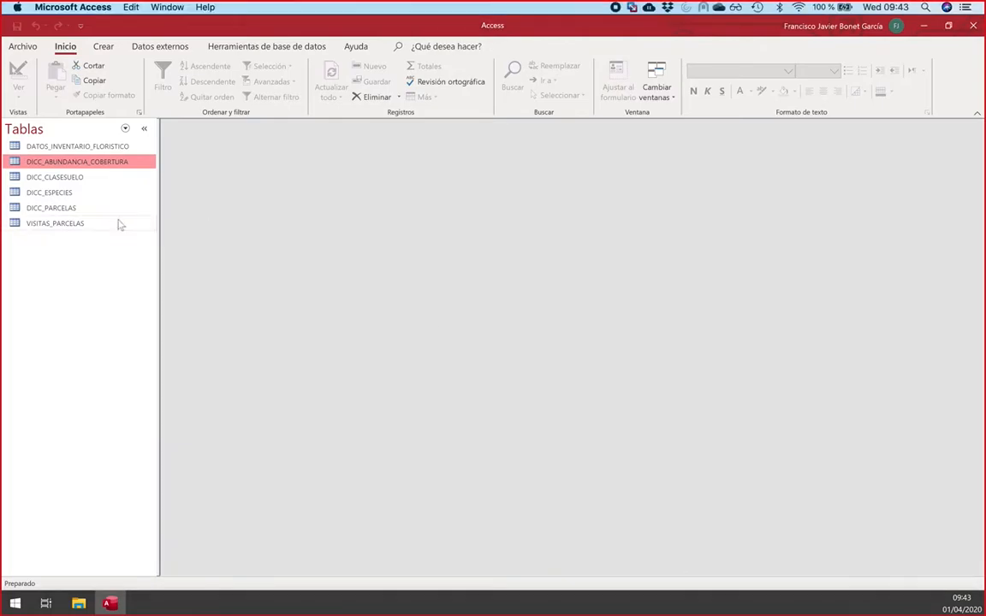
Step: Open the DICC_PARCELAS table in a maximized window and examine its plot records
double_click(56, 210)
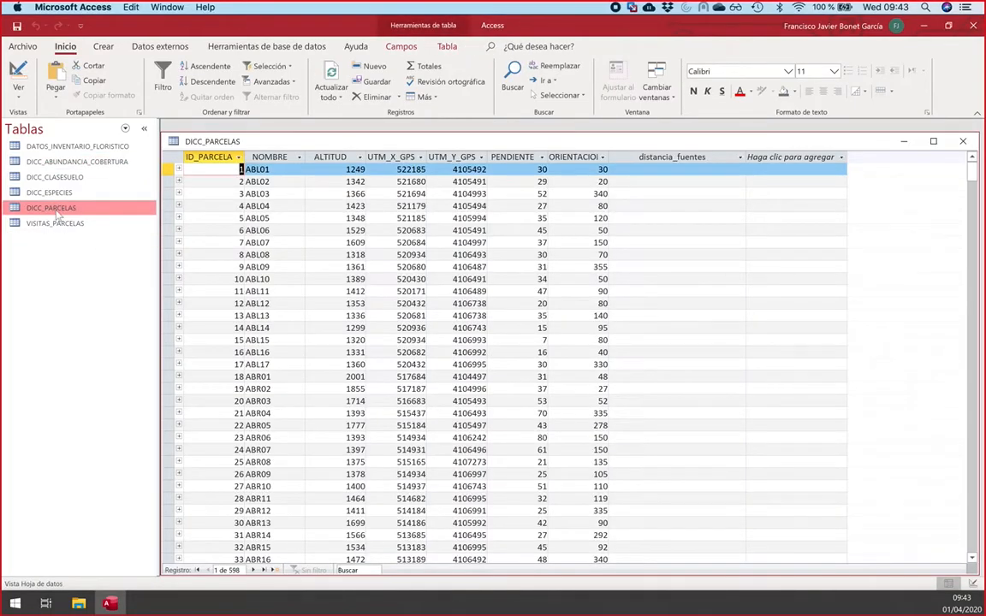
click(932, 141)
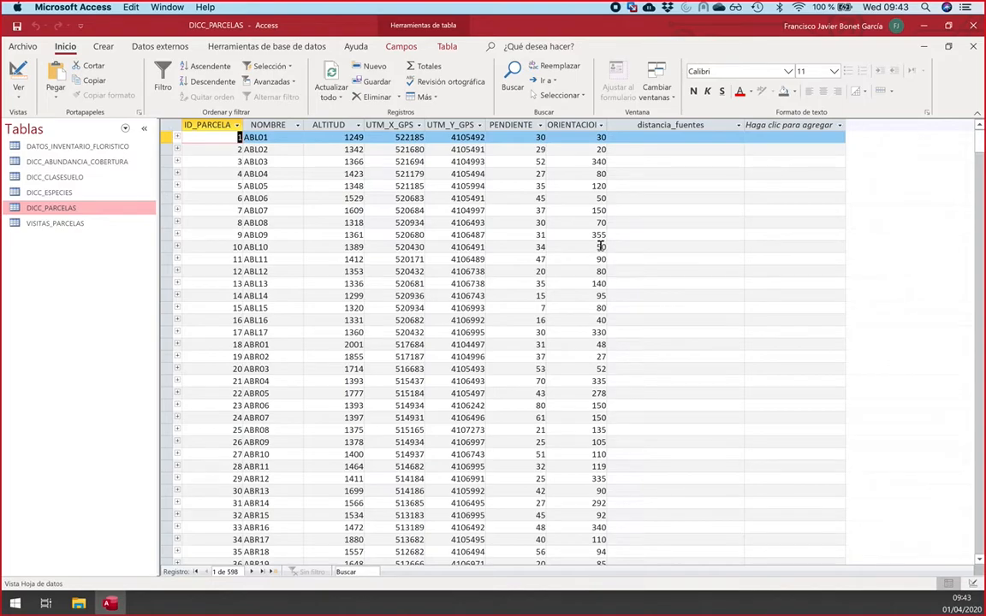
click(230, 174)
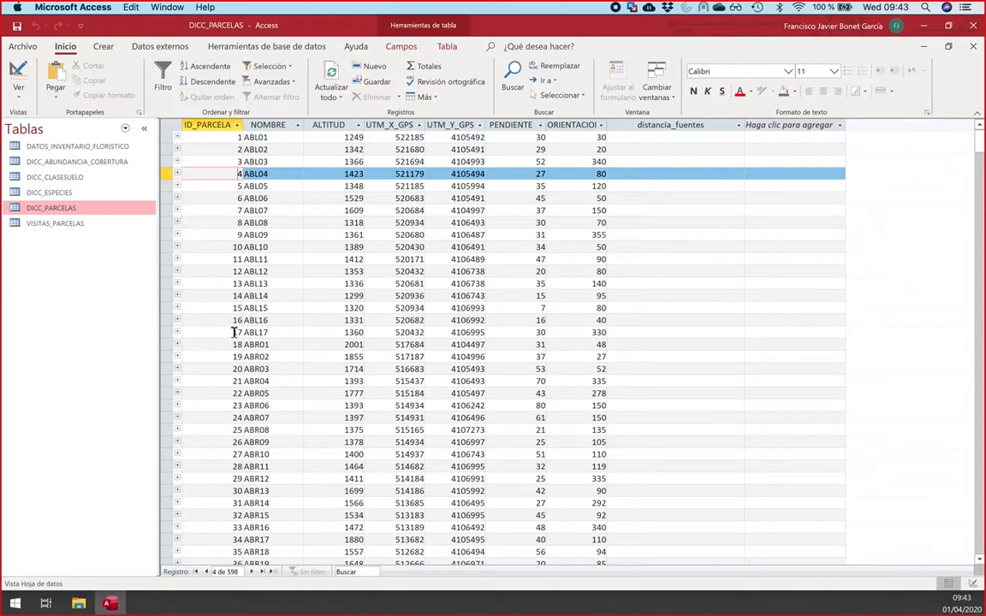
Step: Expand the related visit records of plots ABL13, ABL08, ABL09 and ABL10 to examine them, then collapse ABL09 and ABL10
click(178, 284)
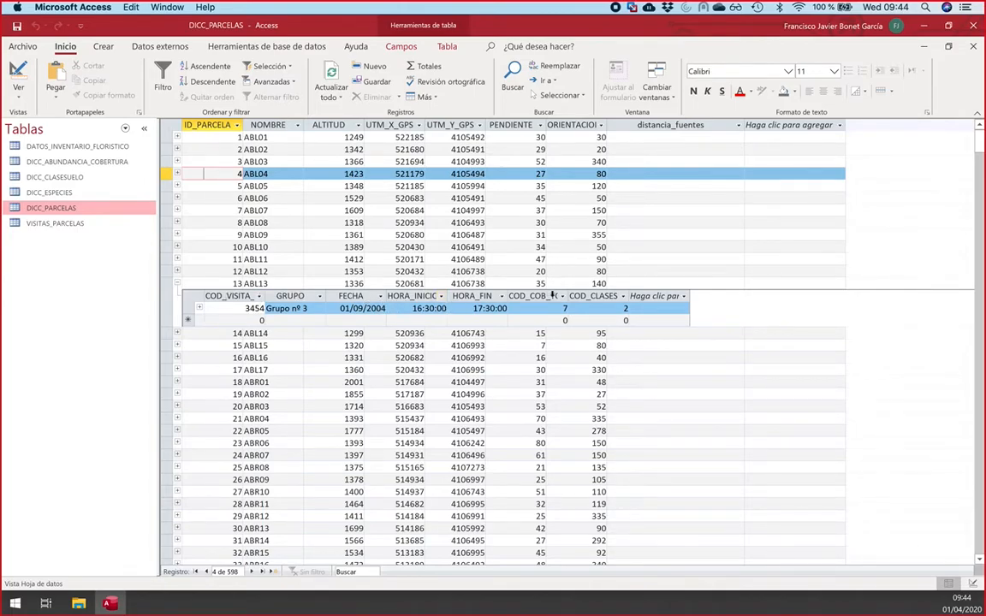
click(178, 223)
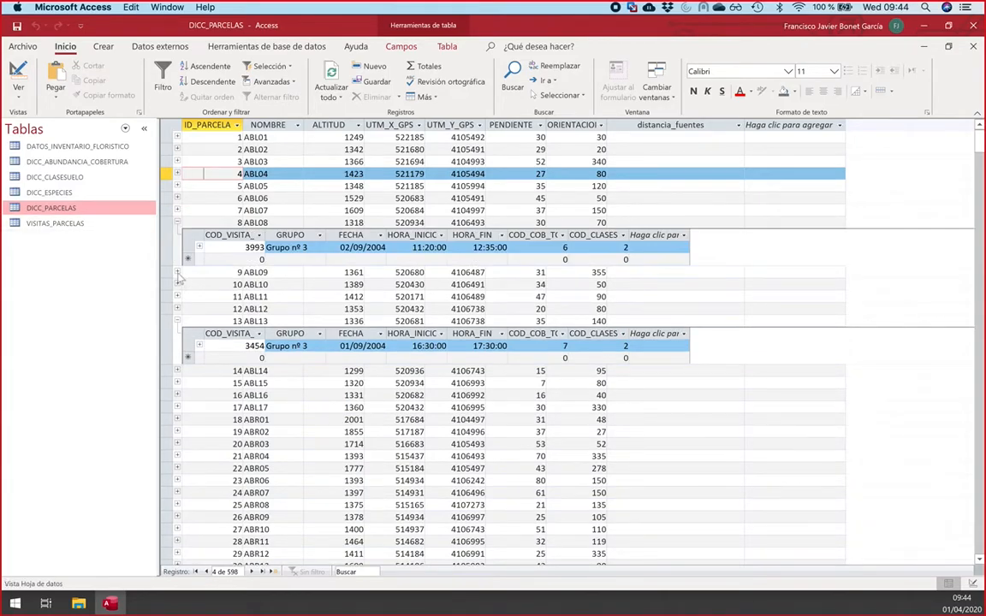
click(177, 272)
click(177, 322)
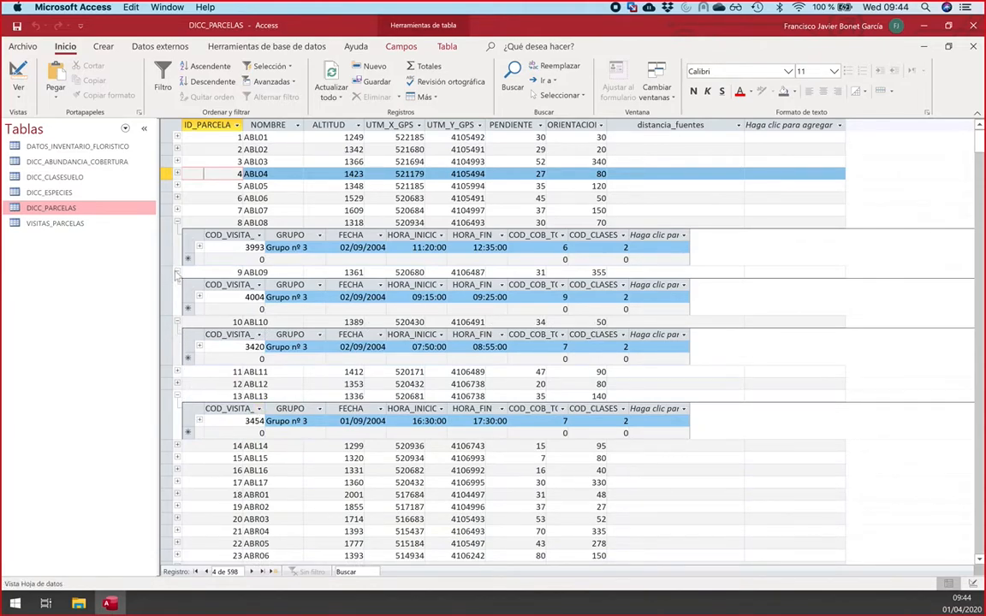
click(178, 272)
click(177, 285)
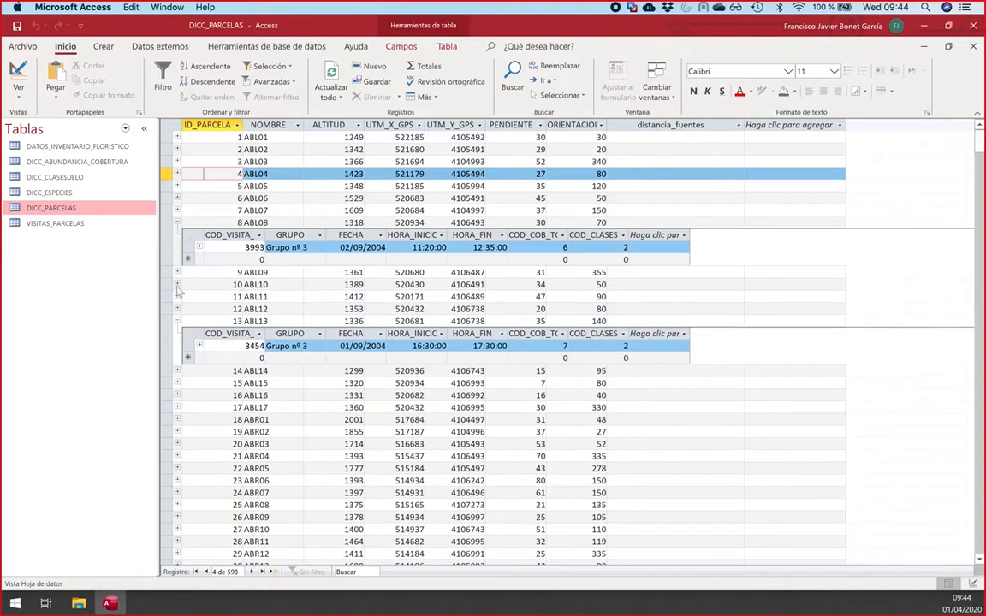
Step: Collapse plot ABL13's visit records and expand the floristic inventory records of ABL08's visit to examine them
click(177, 322)
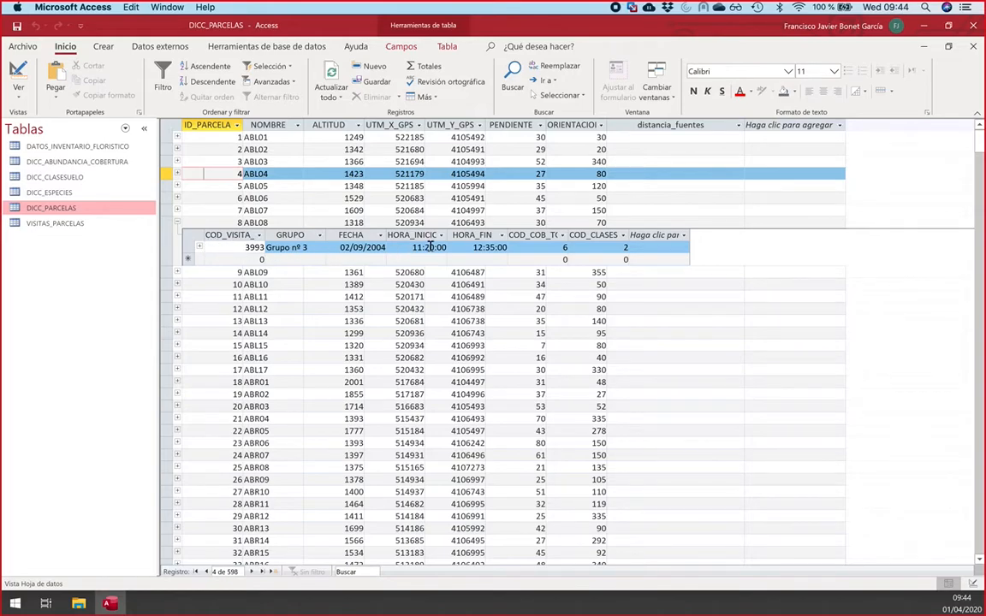
click(199, 248)
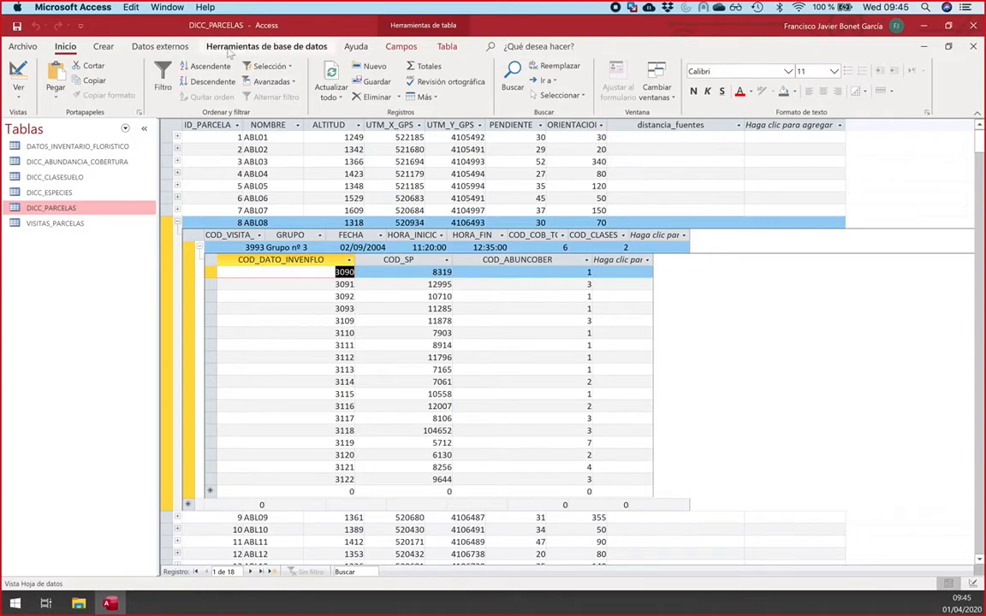
Step: Reopen the relationships diagram, trace the fields from DICC_PARCELAS through VISITAS_PARCELAS to DATOS_INVENTARIO_FLORISTICO, and close the diagram
click(230, 48)
click(151, 79)
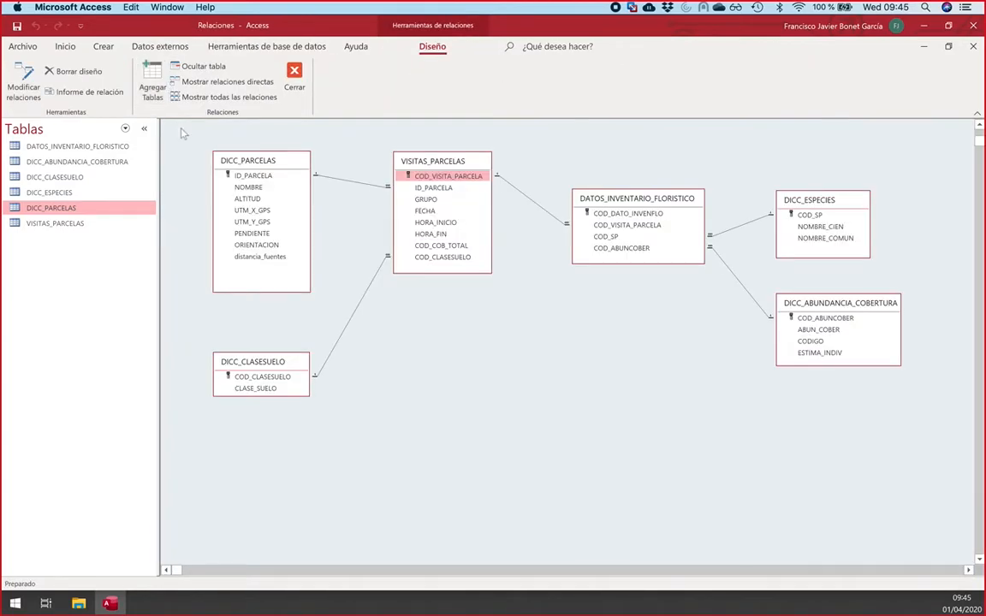
click(253, 178)
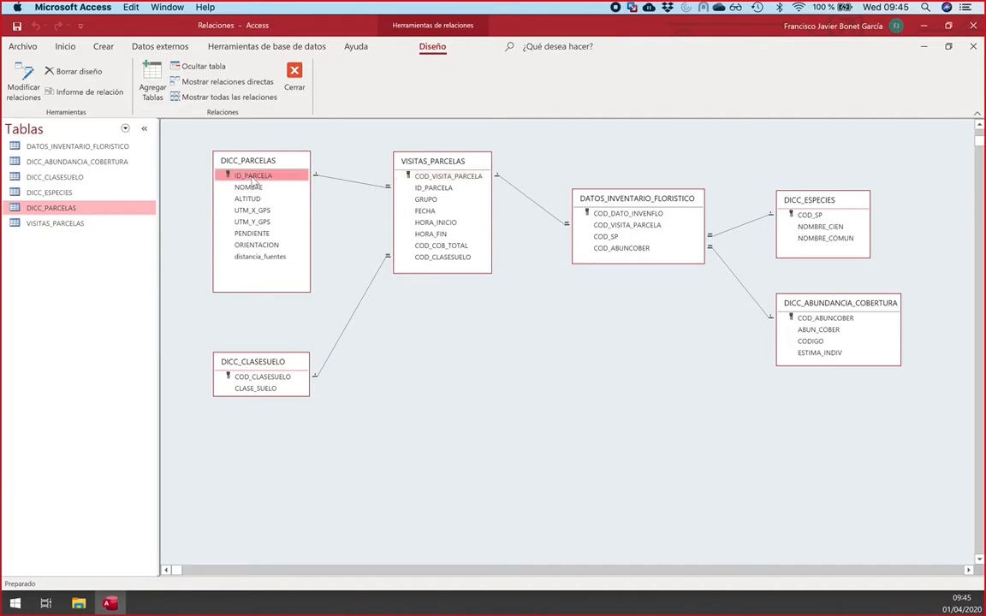
click(426, 201)
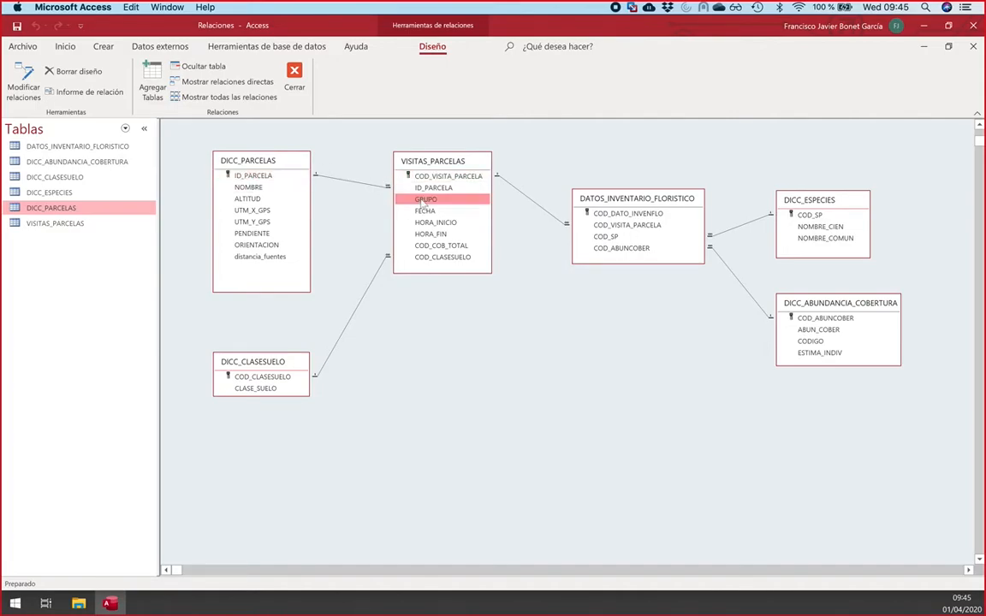
click(608, 237)
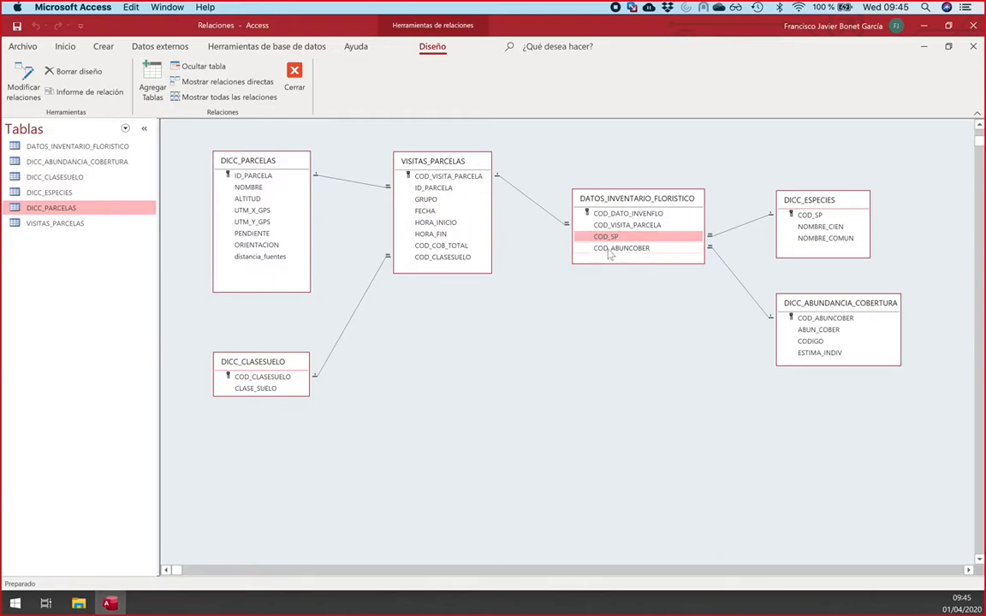
click(611, 249)
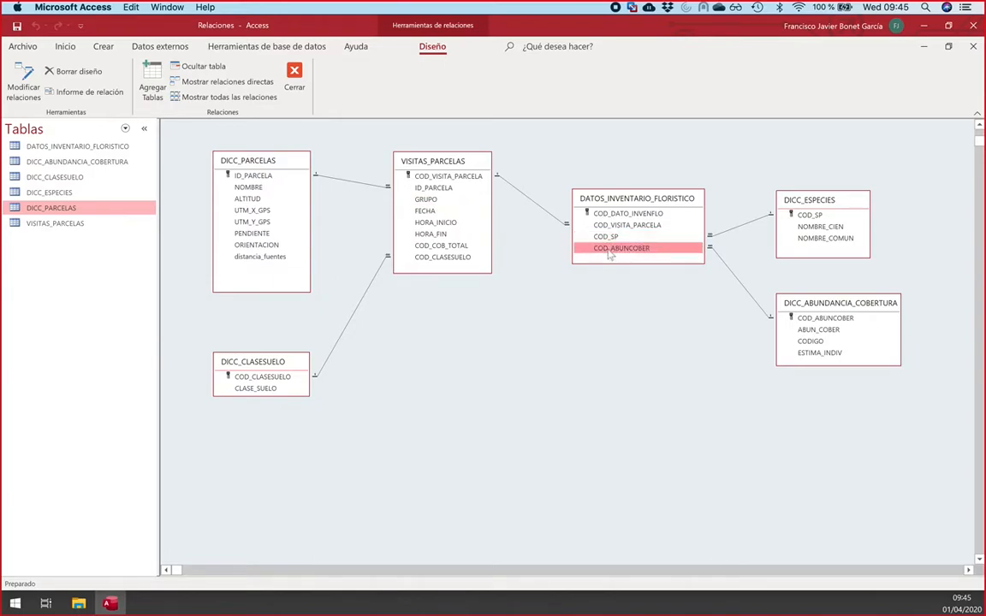
click(973, 48)
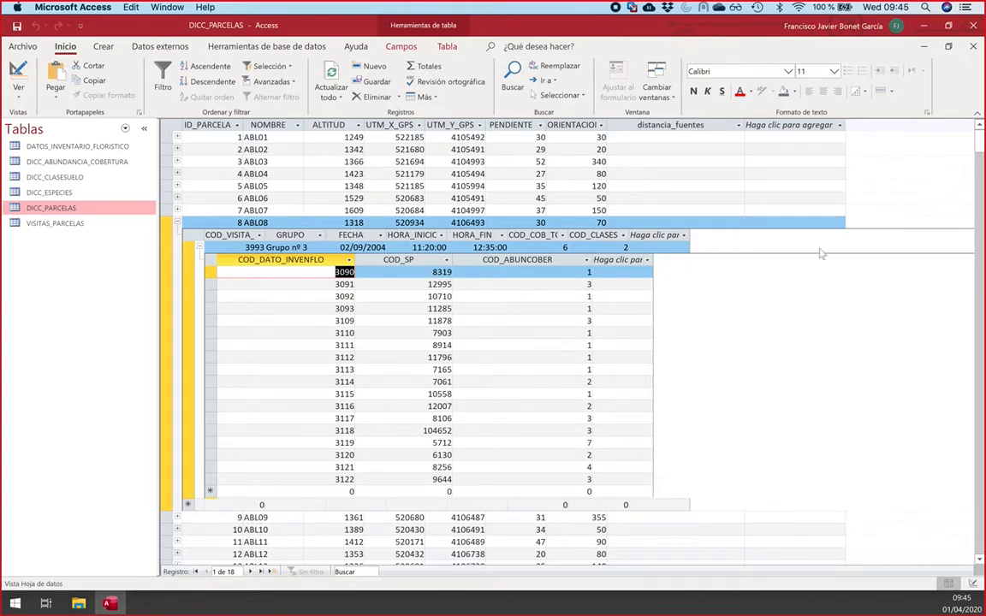
Step: Expand plot ALB25's visit and its floristic inventory records in DICC_PARCELAS to examine them, then collapse both levels
click(979, 178)
drag(978, 178, 978, 183)
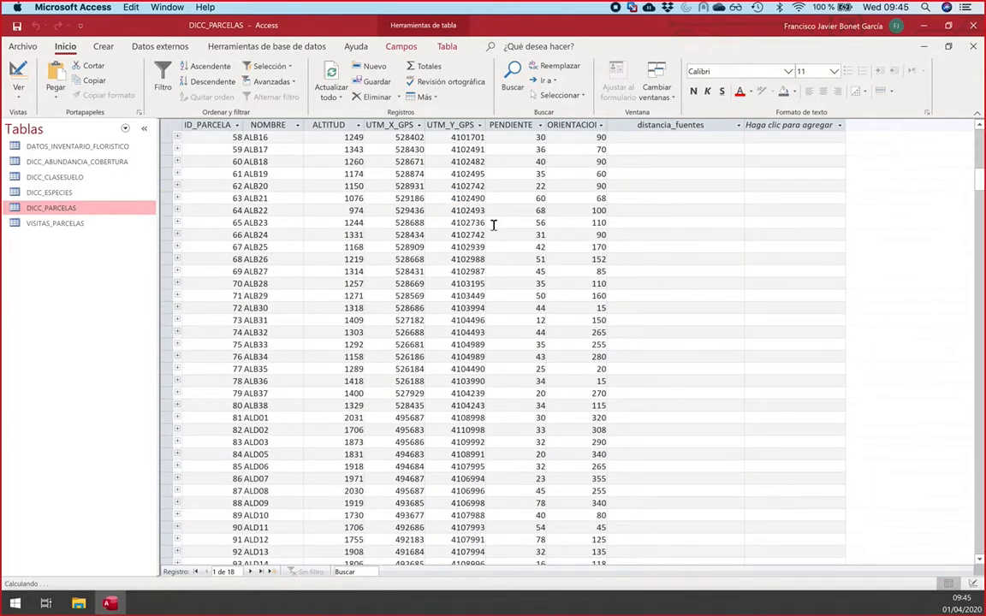
click(177, 247)
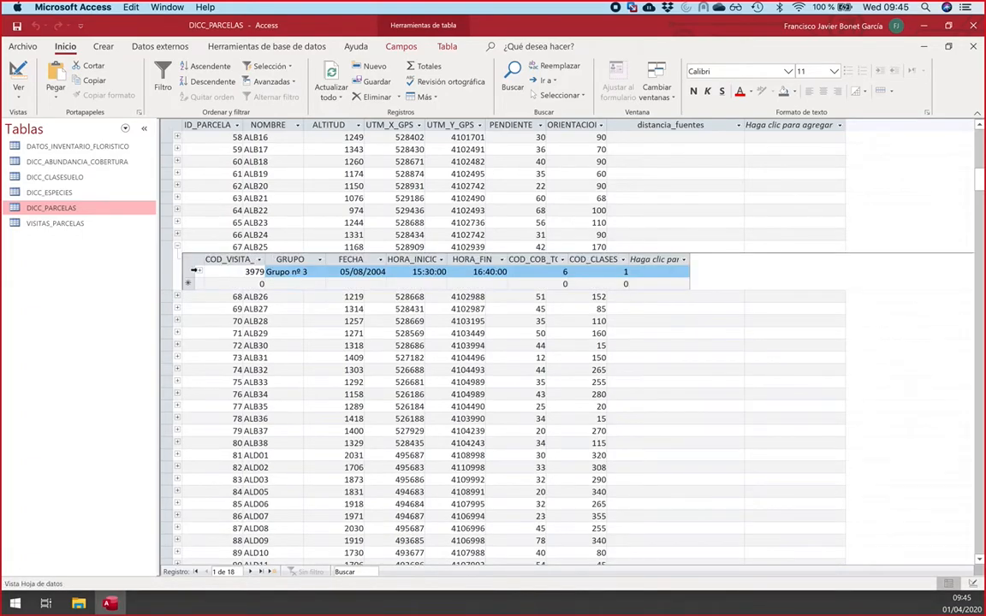
click(181, 248)
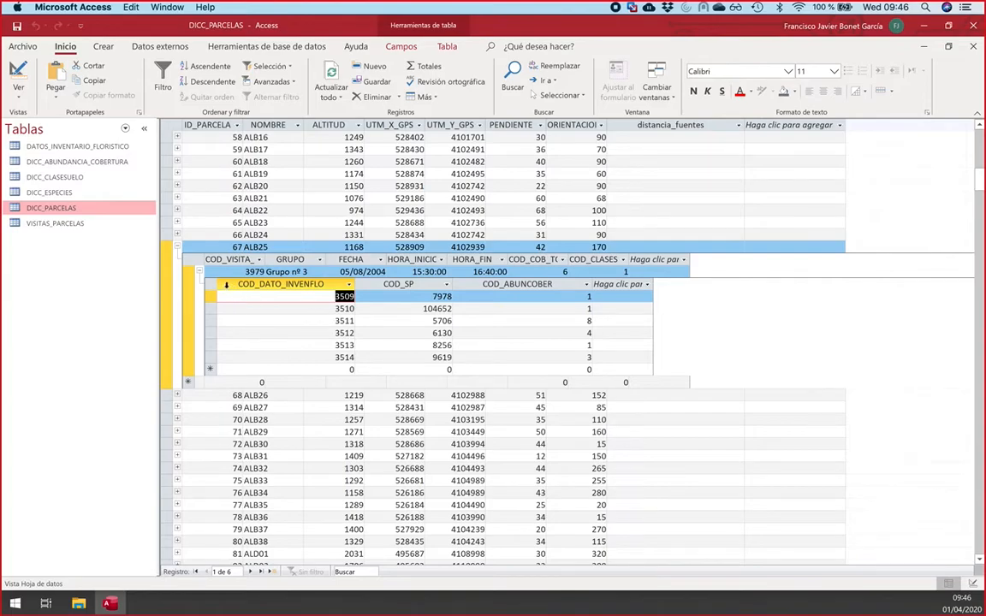
click(199, 271)
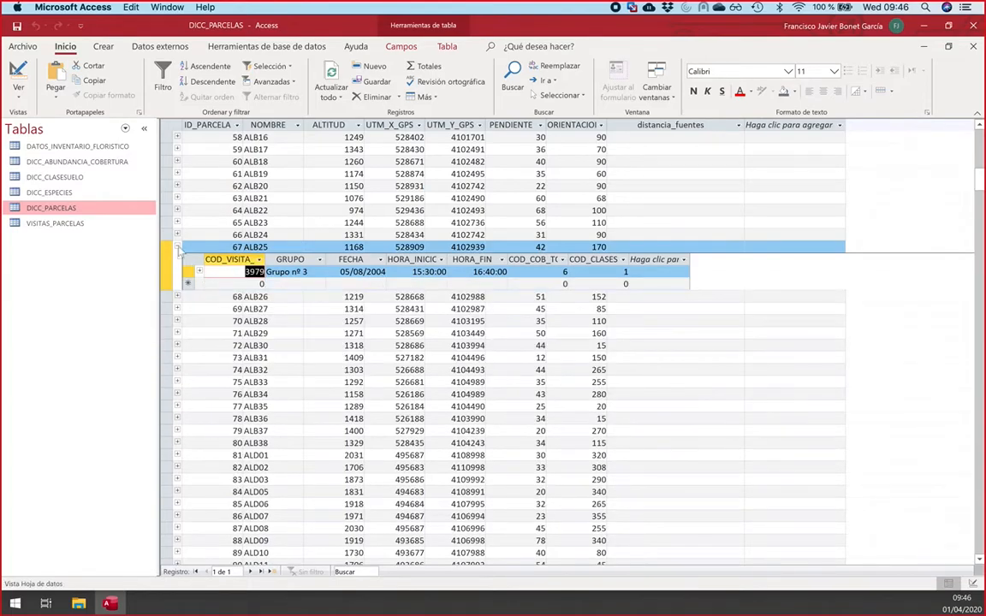
click(177, 246)
Step: Collapse plot ABL08's inventory and visit records and close the DICC_PARCELAS table
scroll(236, 224, up, 15)
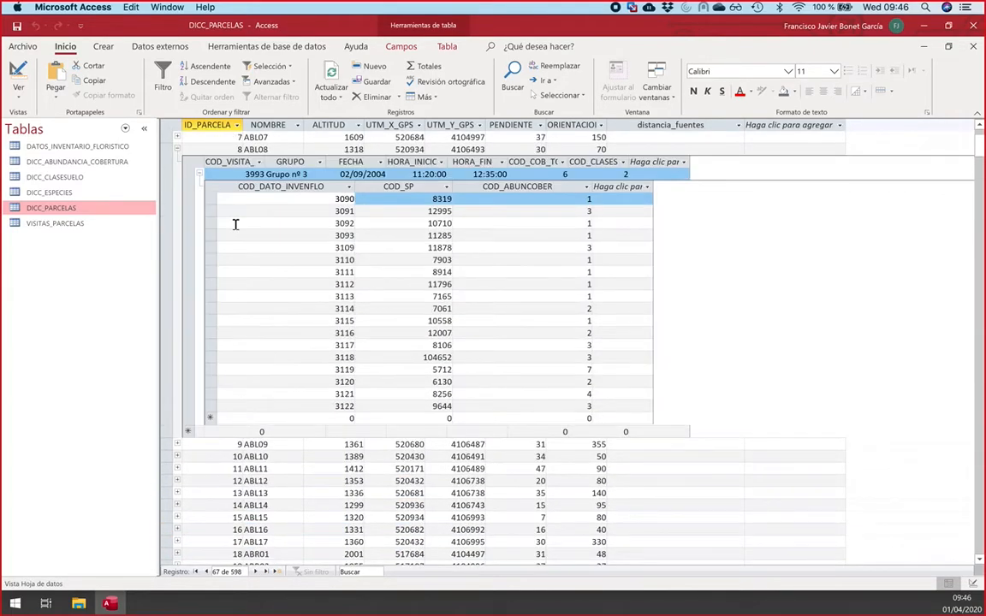
click(199, 173)
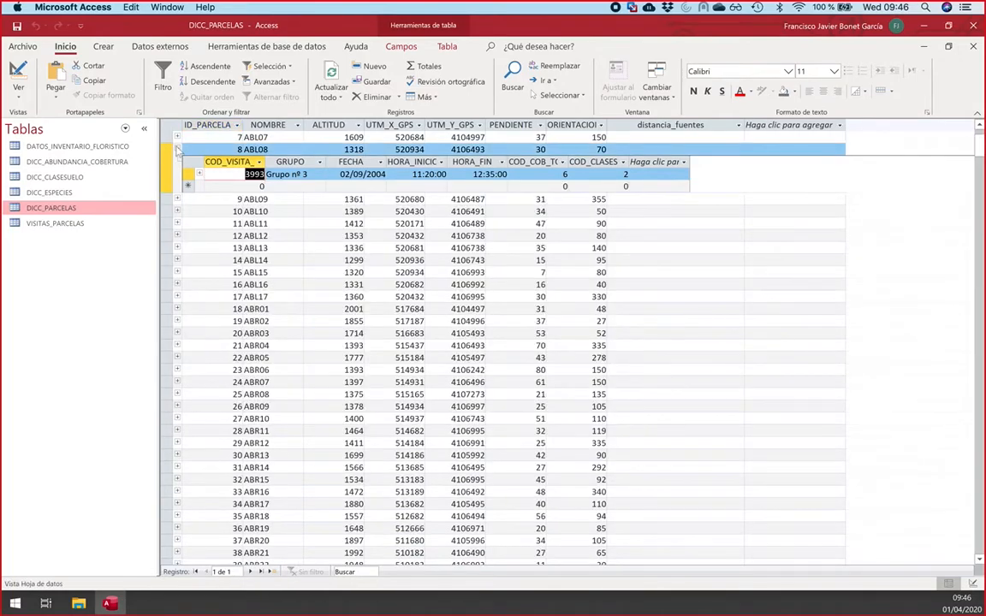
click(177, 148)
click(281, 238)
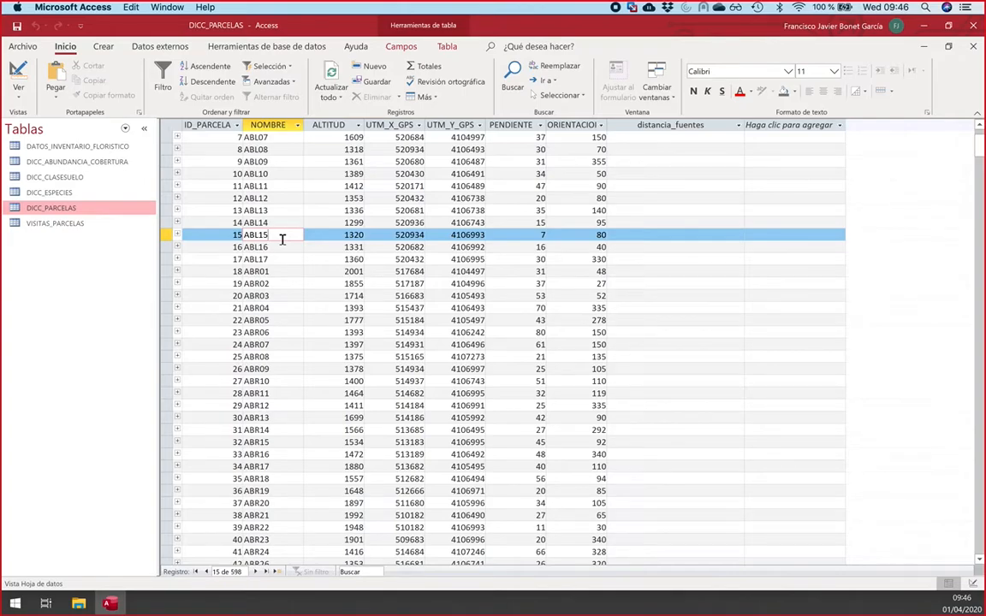
click(973, 47)
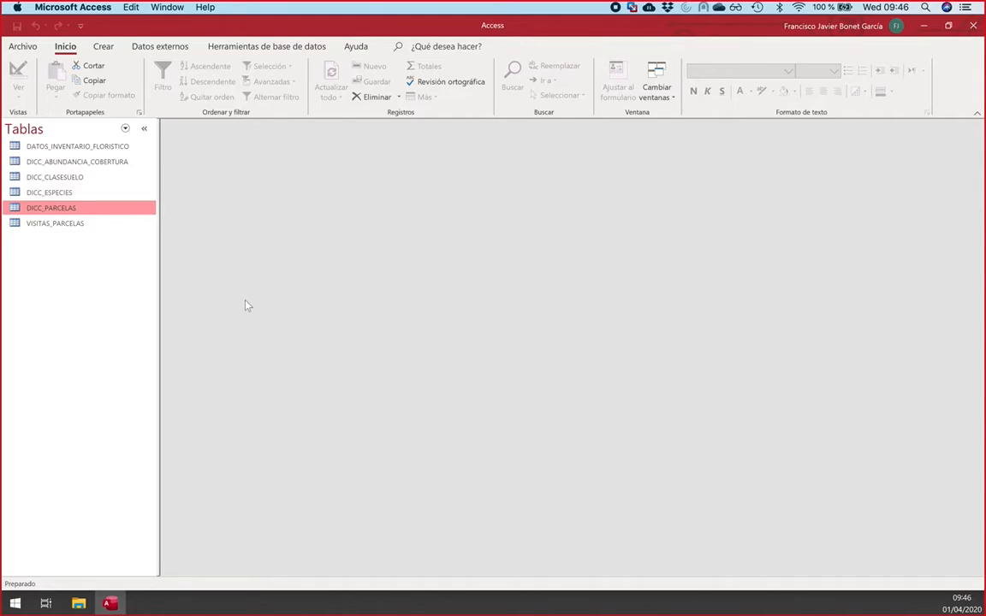
Step: Switch from Access to Typora
key(super+Tab)
key(super+Tab)
key(super+Tab)
key(super+Tab)
key(super+Tab)
key(super+Tab)
key(super+Tab)
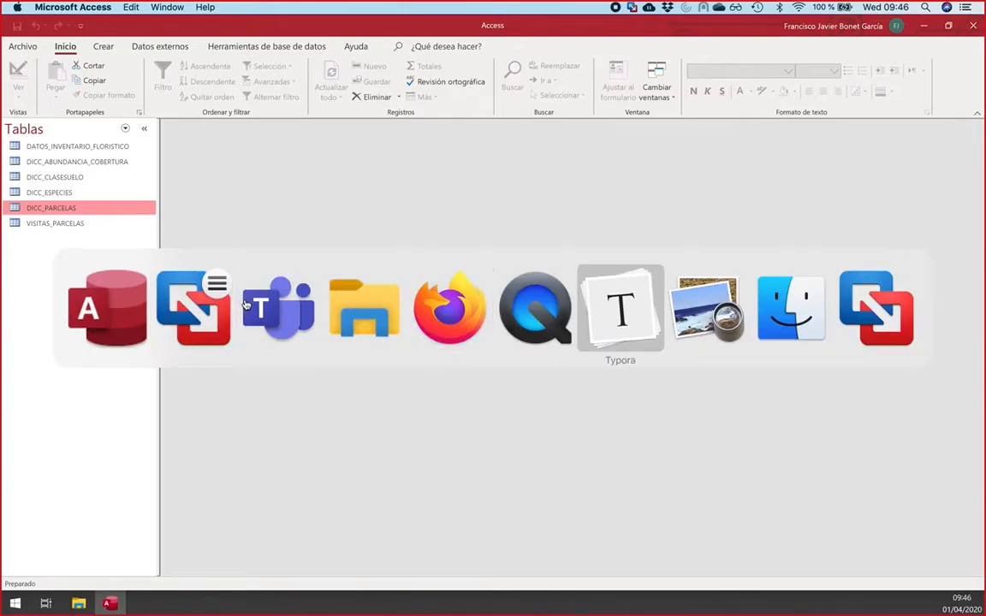
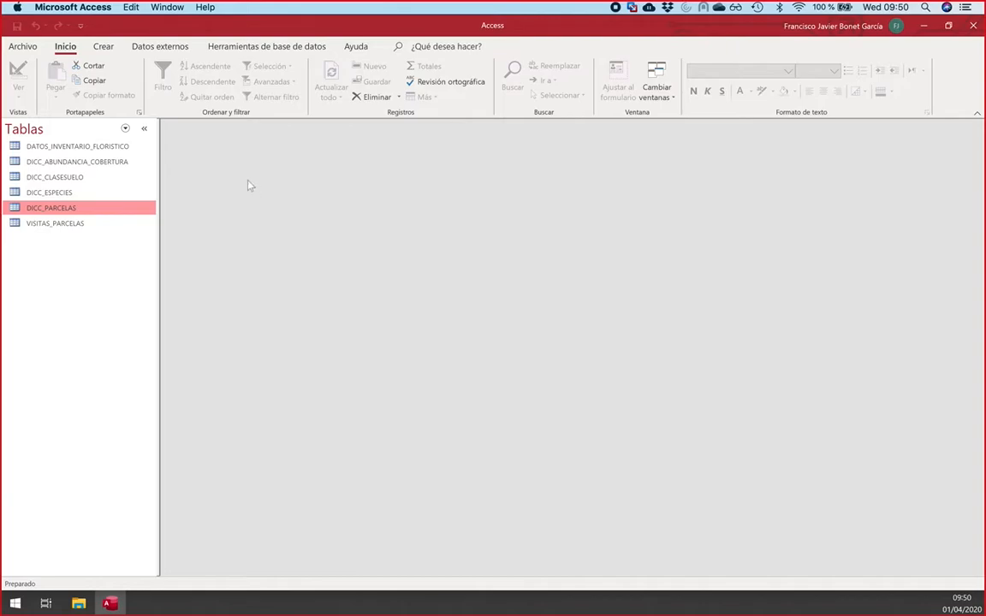
Step: Open the relationships diagram in a maximized window and shift DATOS_INVENTARIO_FLORISTICO slightly upward
click(241, 50)
click(169, 78)
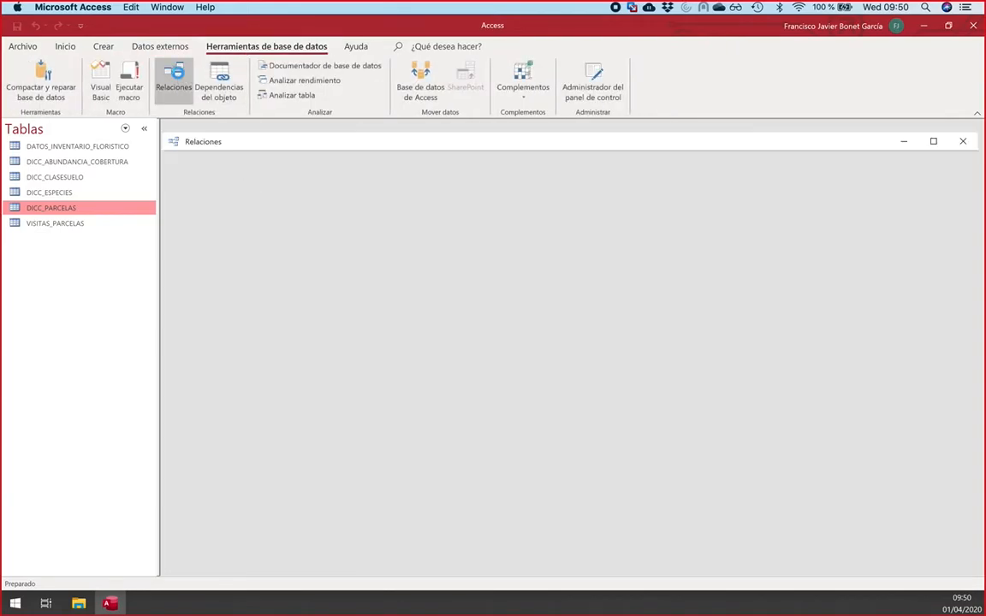
double_click(233, 137)
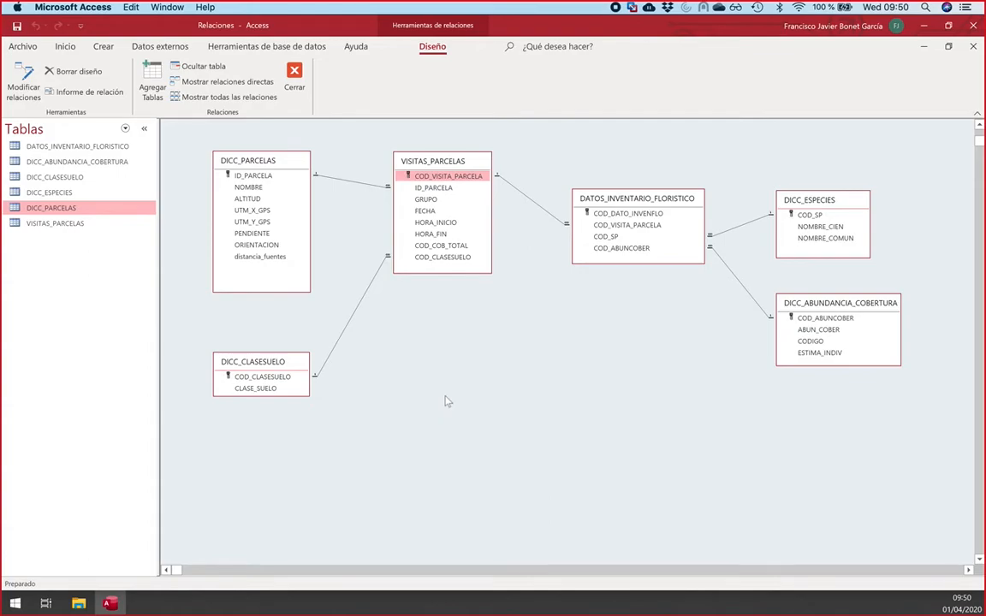
click(611, 248)
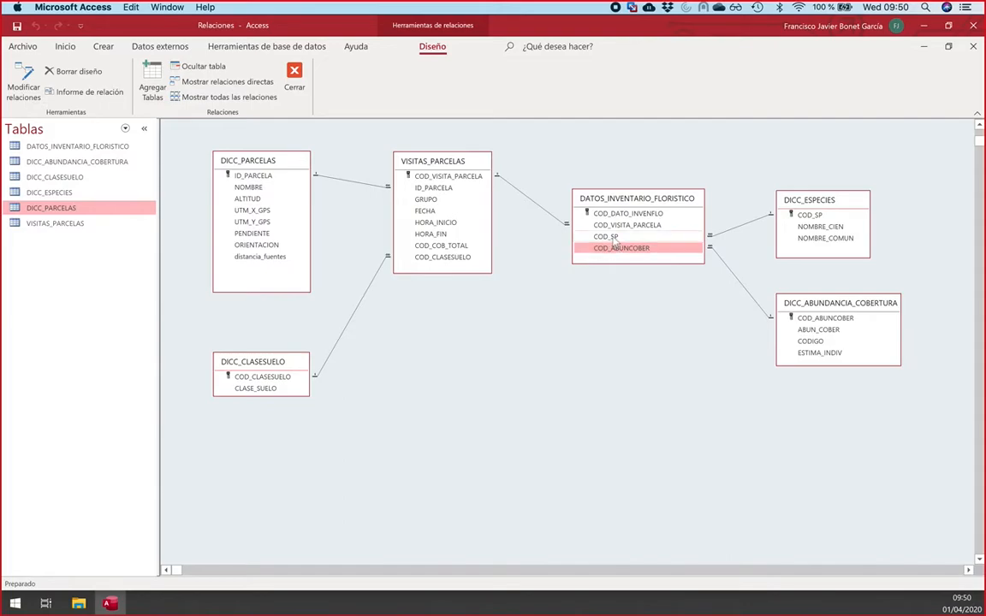
drag(589, 203, 591, 197)
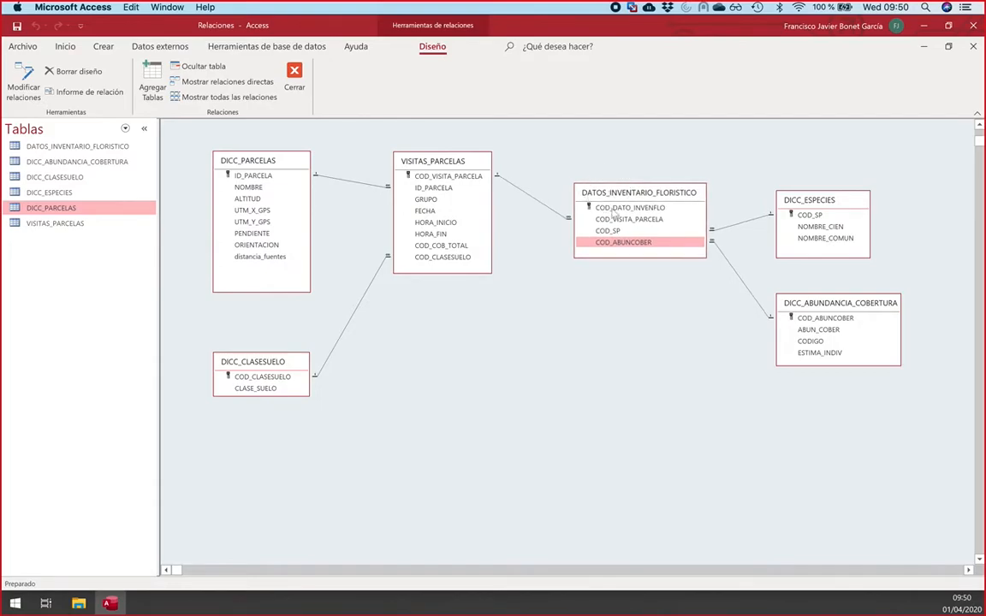
Step: Examine how COD_SP and COD_ABUNCOBER in DATOS_INVENTARIO_FLORISTICO trace back through VISITAS_PARCELAS to DICC_PARCELAS
click(616, 231)
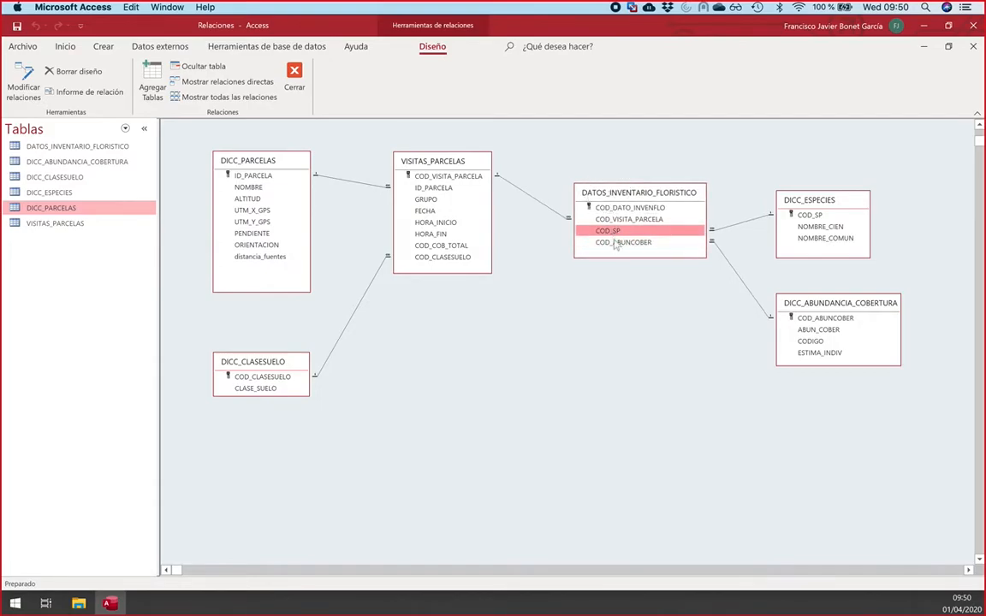
click(616, 244)
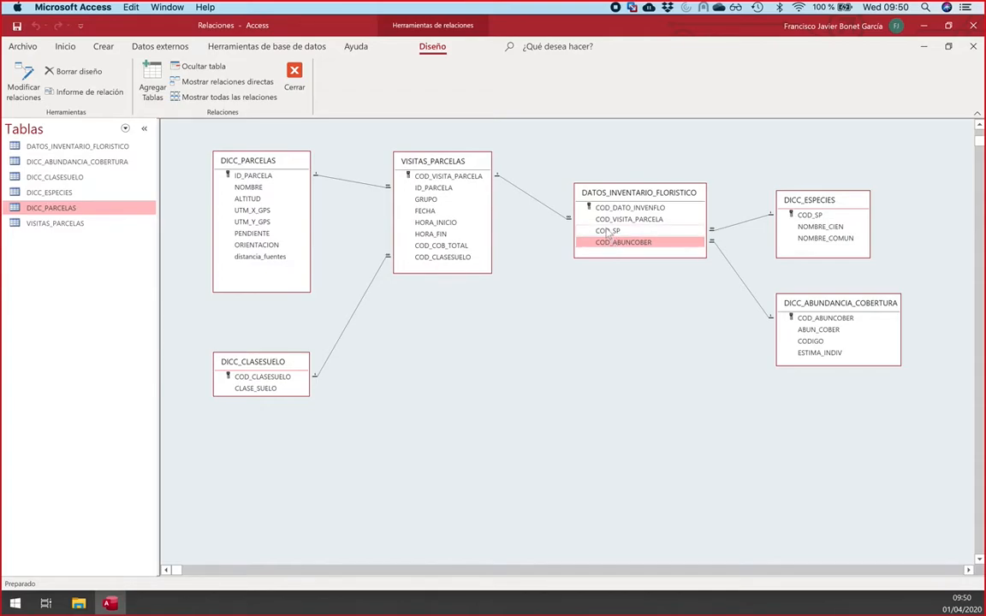
click(441, 175)
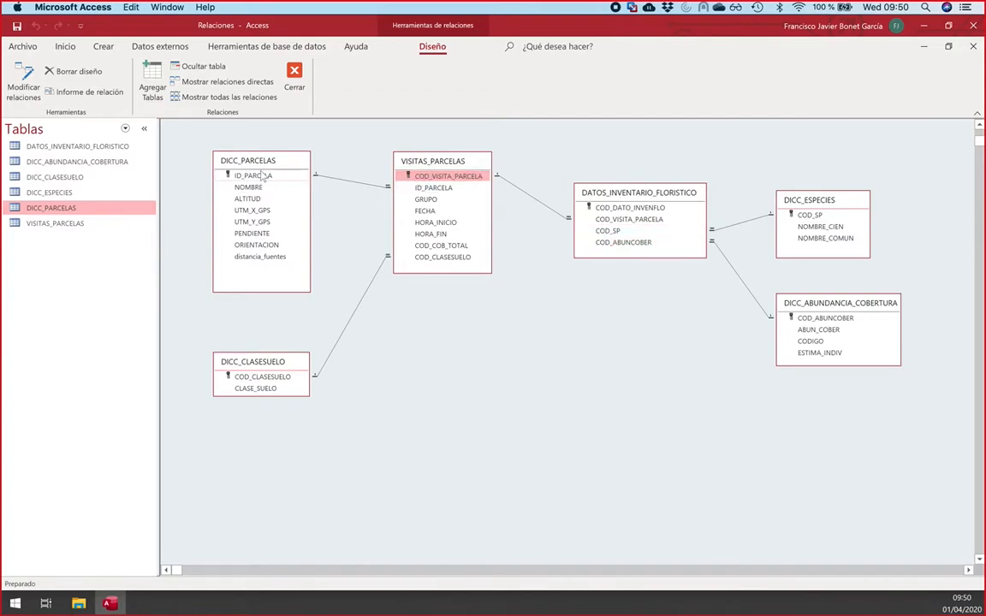
click(635, 197)
click(469, 161)
click(255, 161)
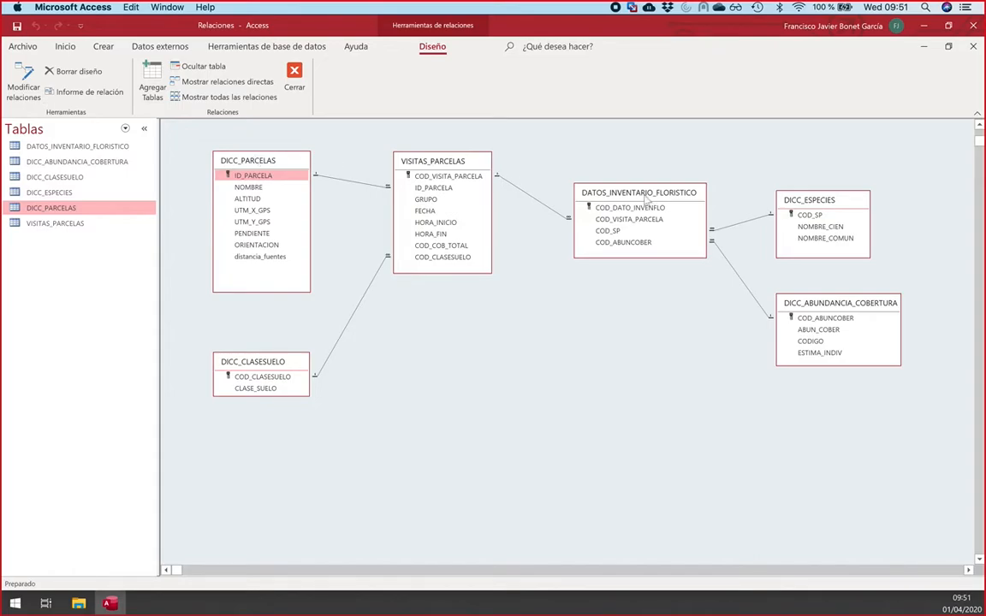
click(623, 242)
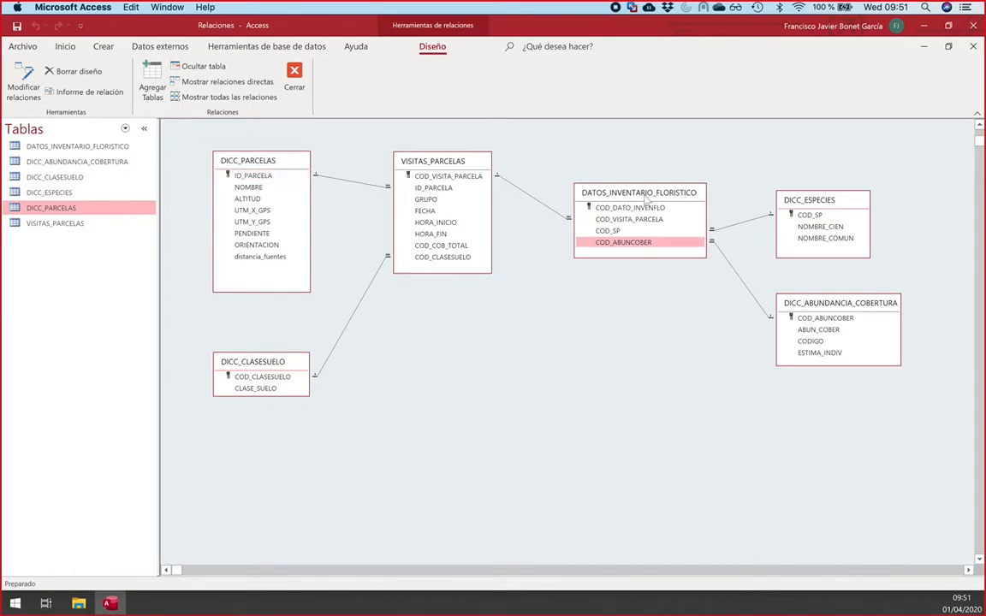
click(608, 232)
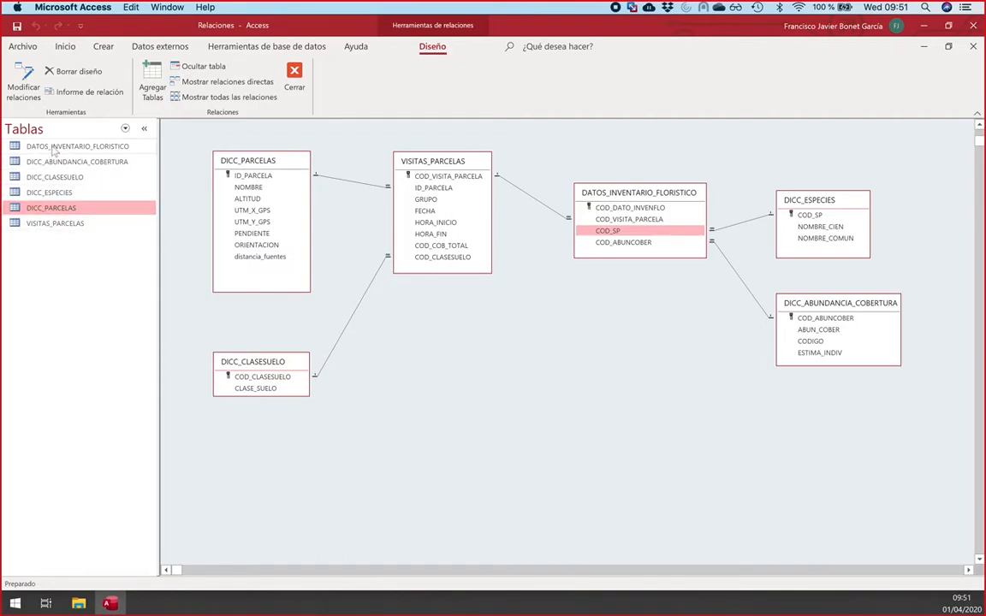
Step: Open the DICC_PARCELAS table and expand plot ABL07's visit and its floristic inventory records
double_click(47, 208)
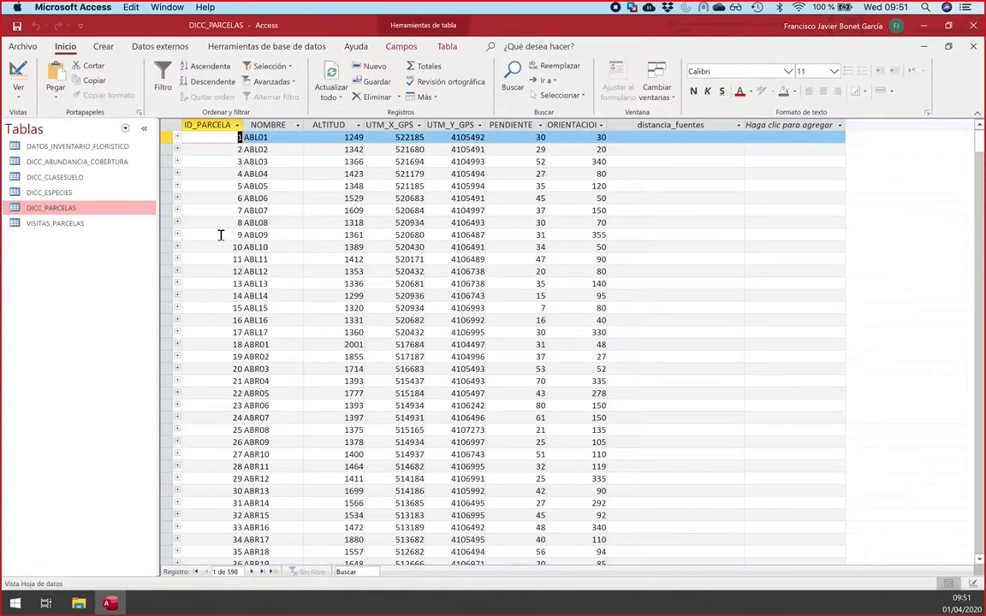
click(176, 210)
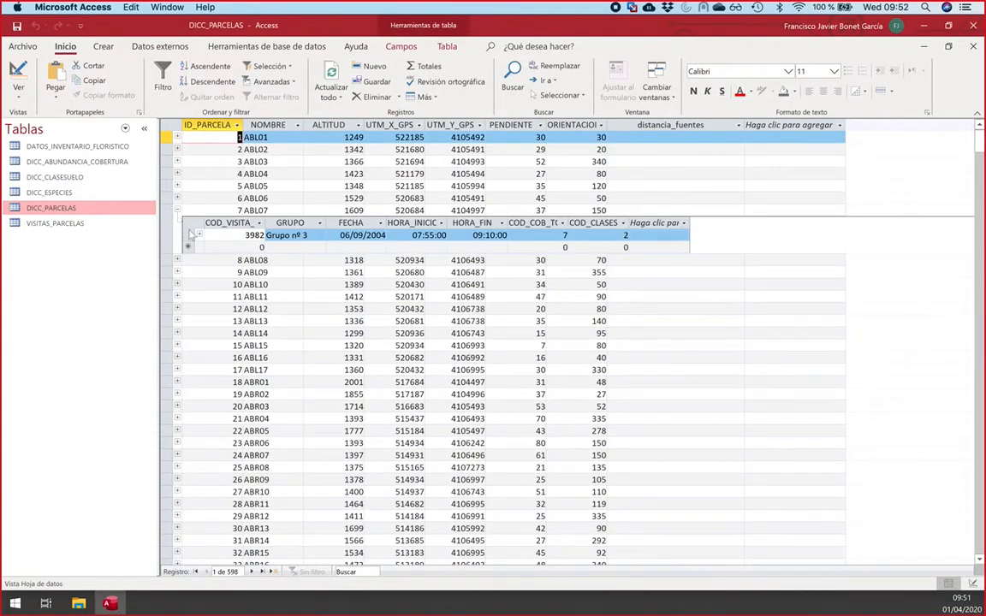
click(197, 234)
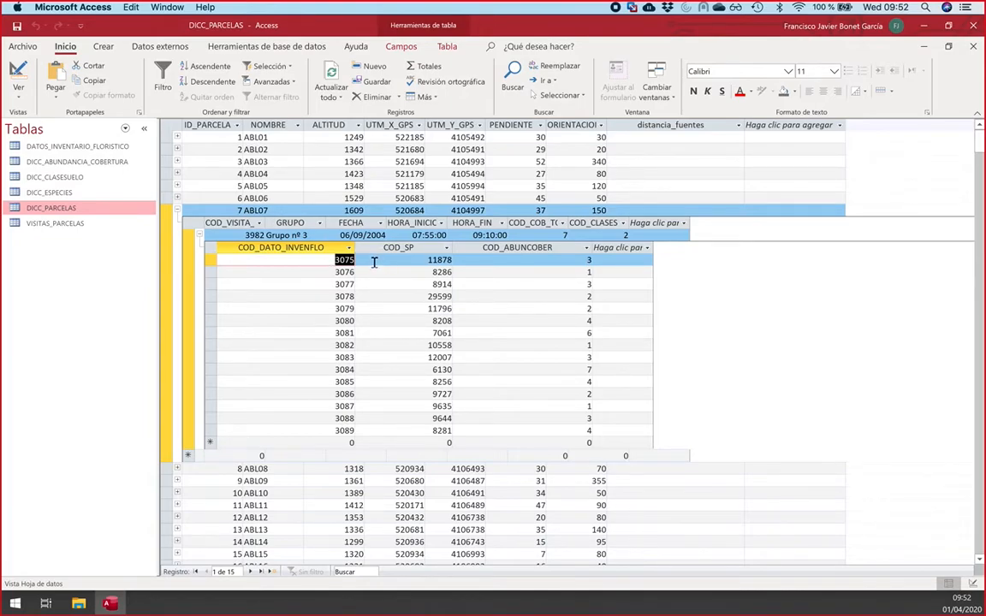
Step: Examine ABL07's inventory records and their COD_SP species codes, then collapse the inventory records and close DICC_PARCELAS
drag(209, 259, 228, 424)
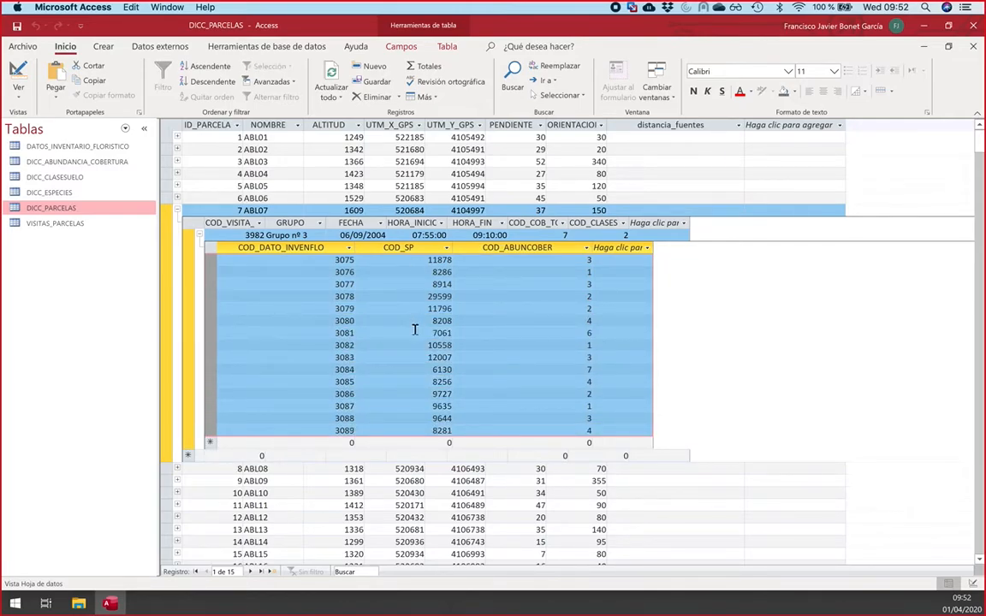
click(418, 431)
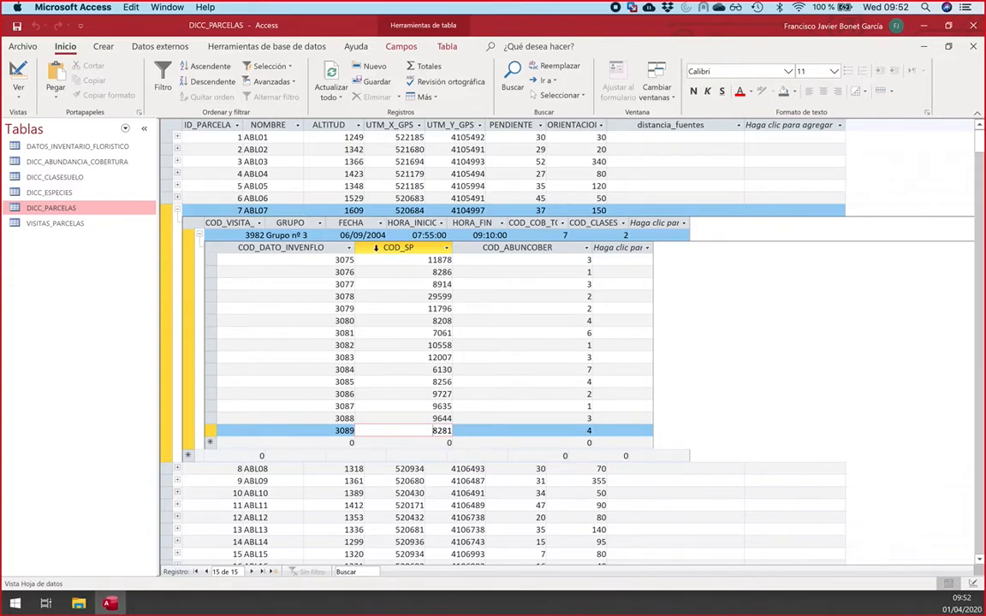
click(375, 248)
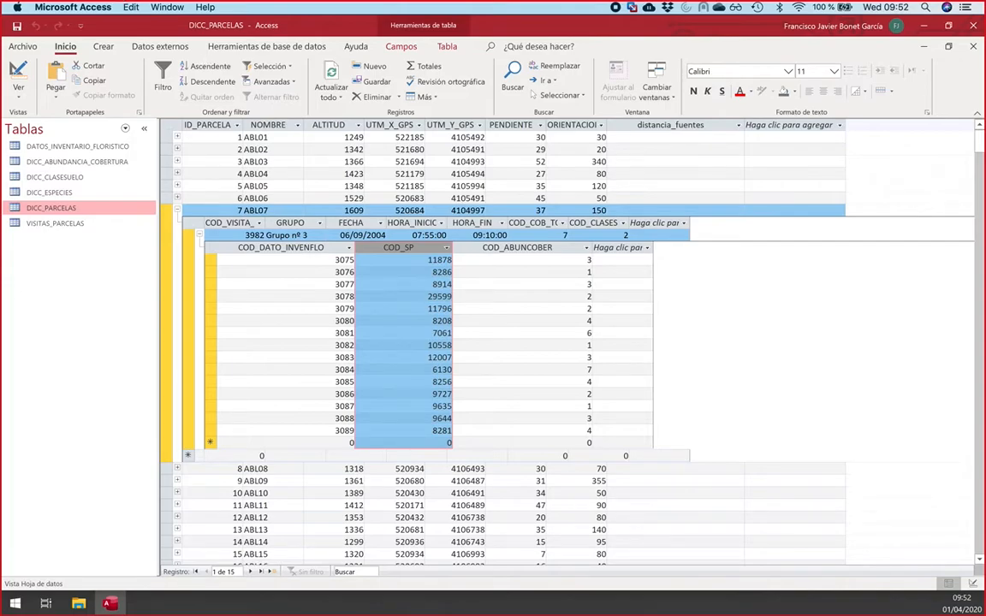
click(403, 260)
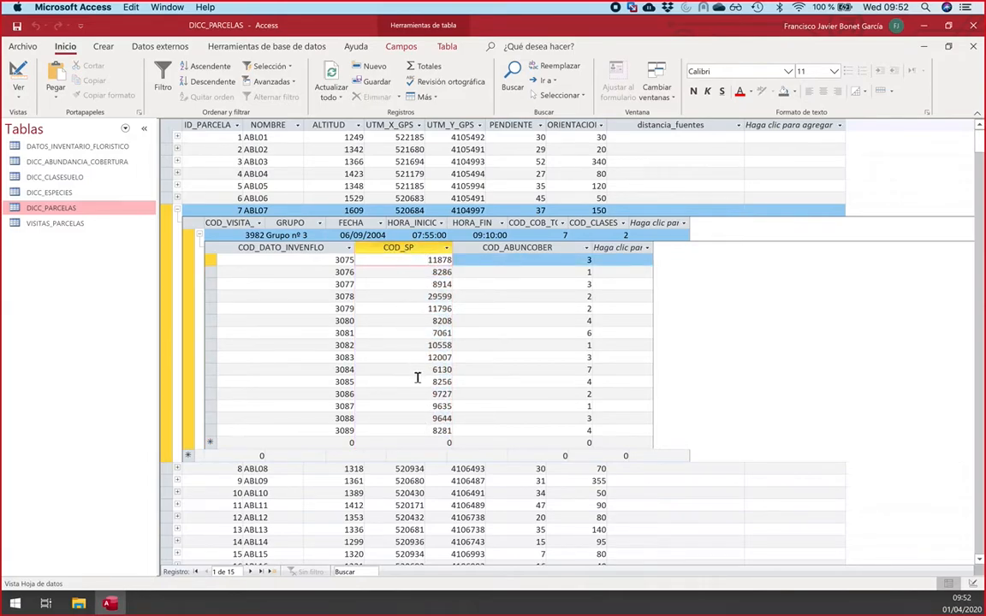
click(384, 246)
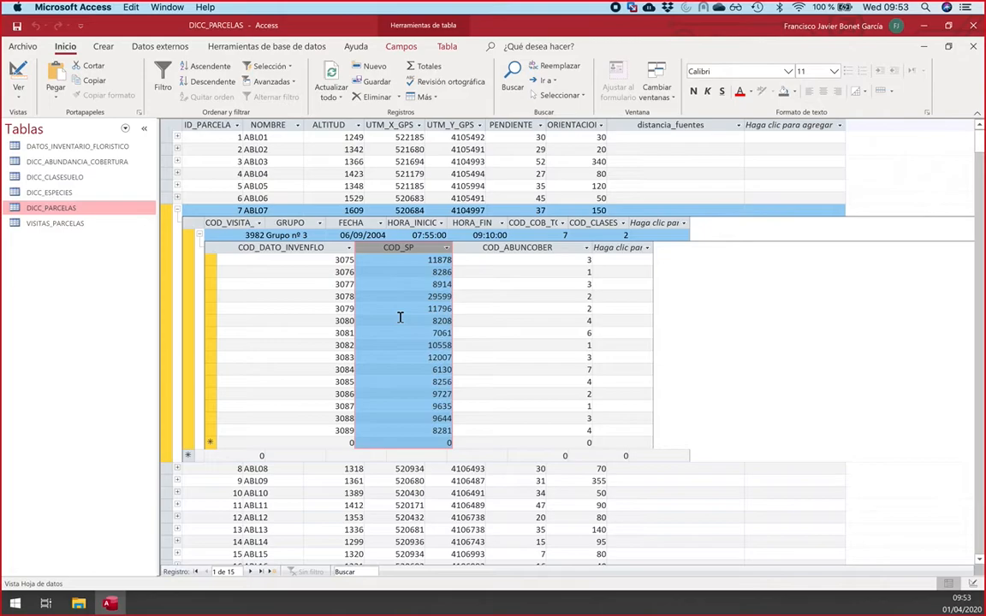
click(199, 236)
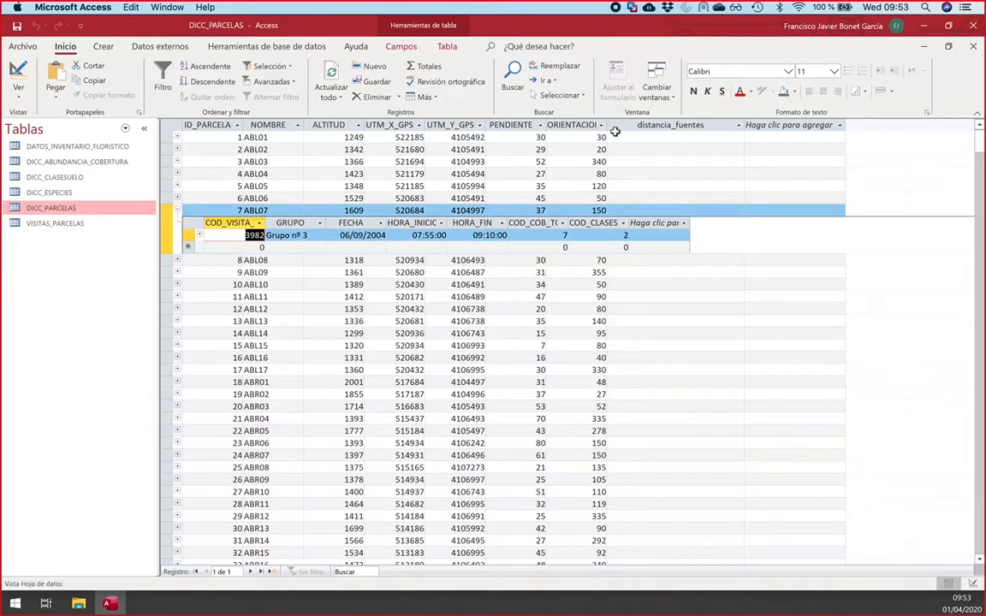
click(972, 47)
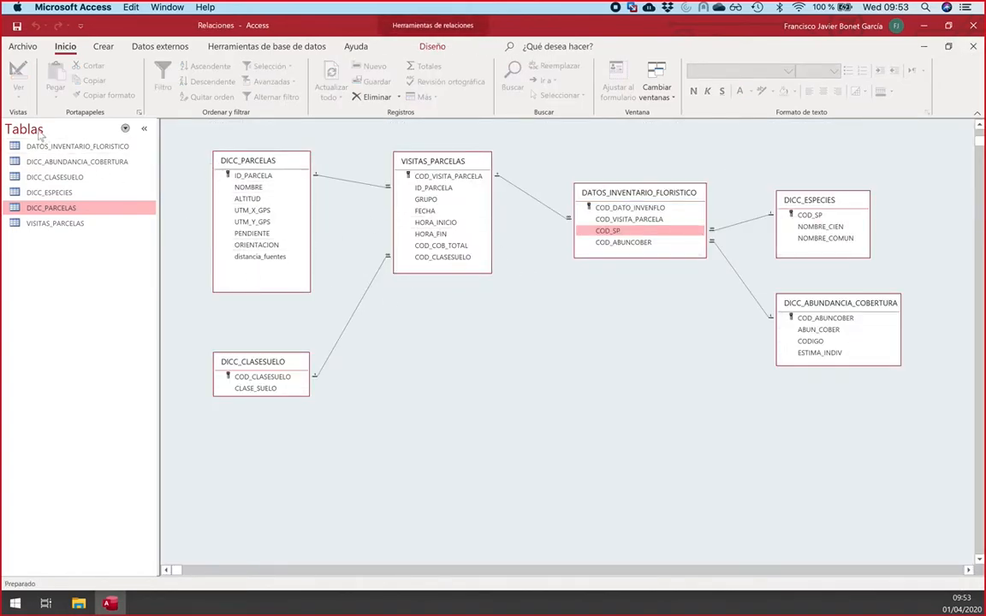
Step: Filter the navigation list to show only the database's queries (Consultas) and look through the three shan queries
click(125, 129)
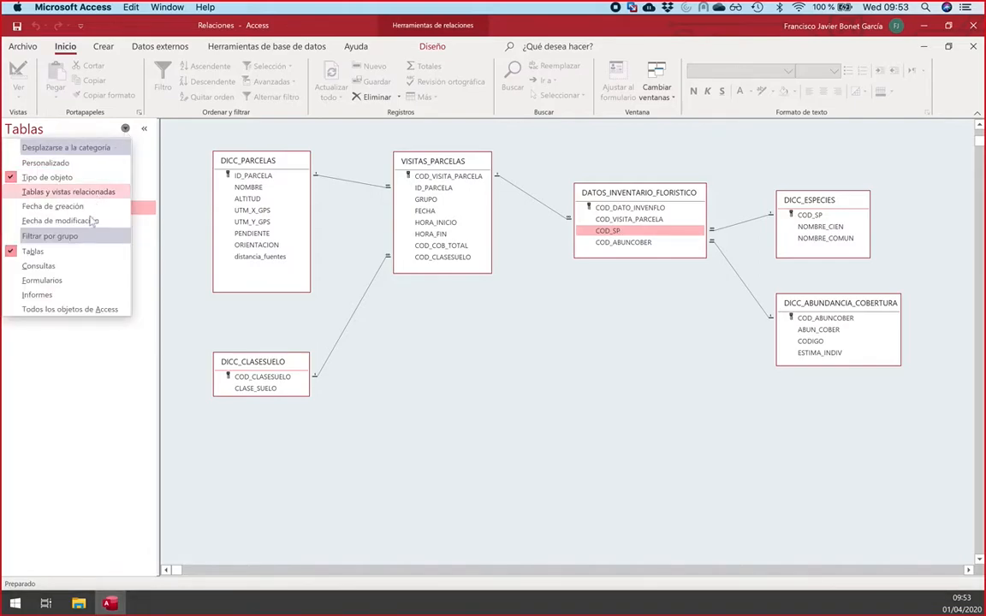
click(38, 266)
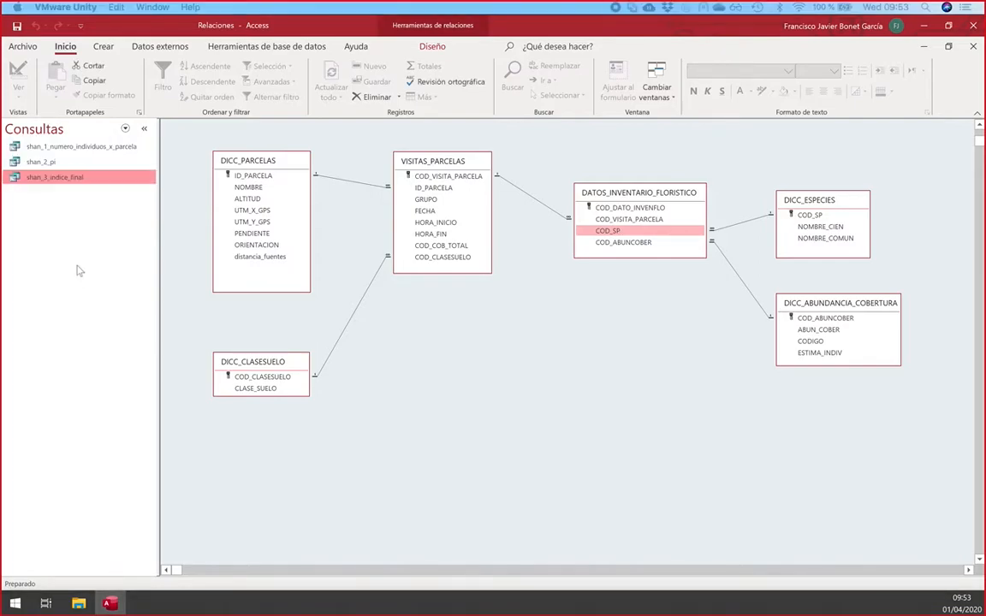
click(40, 165)
click(43, 148)
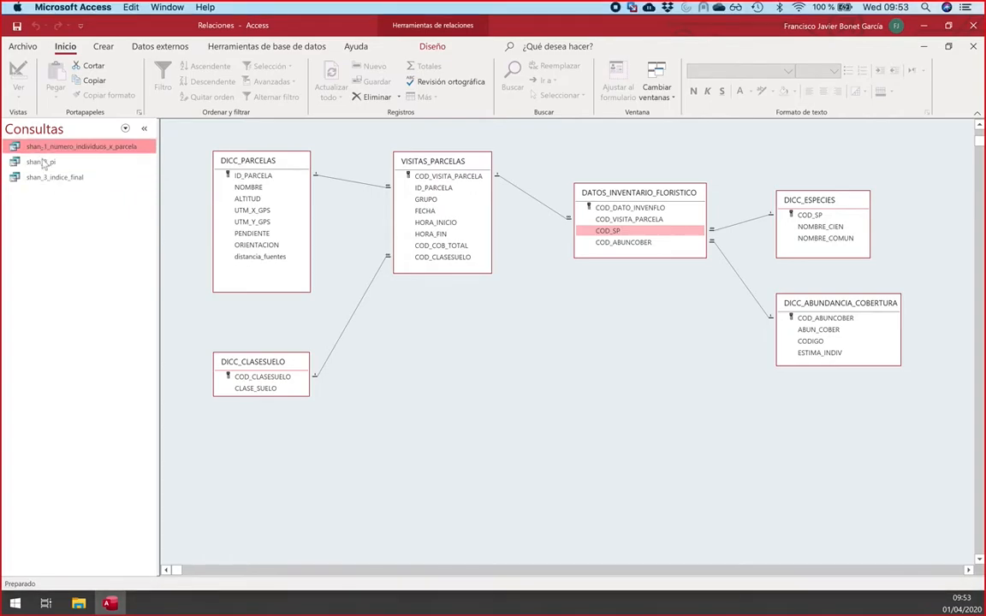
click(42, 161)
click(42, 178)
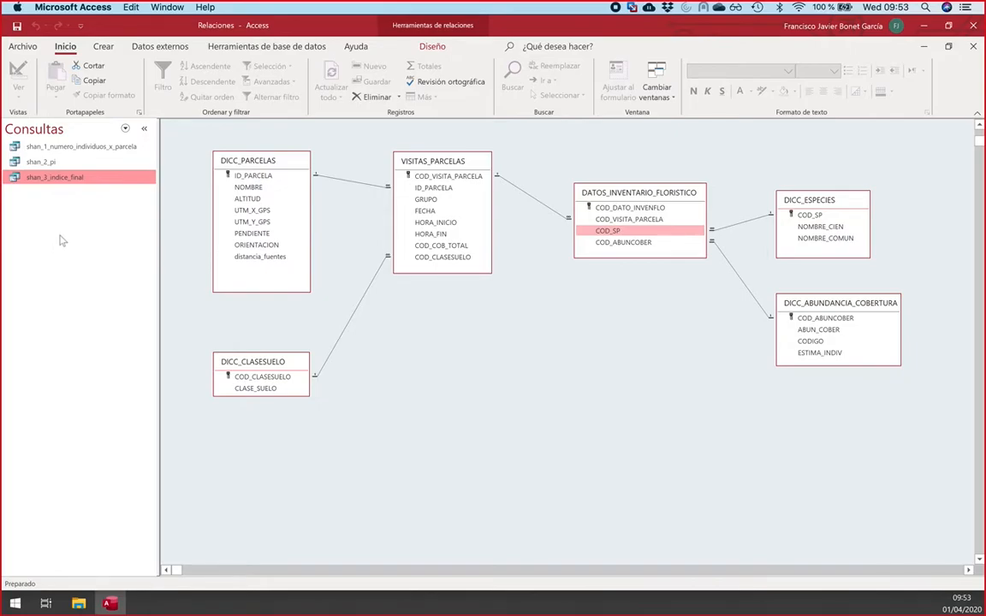
click(102, 47)
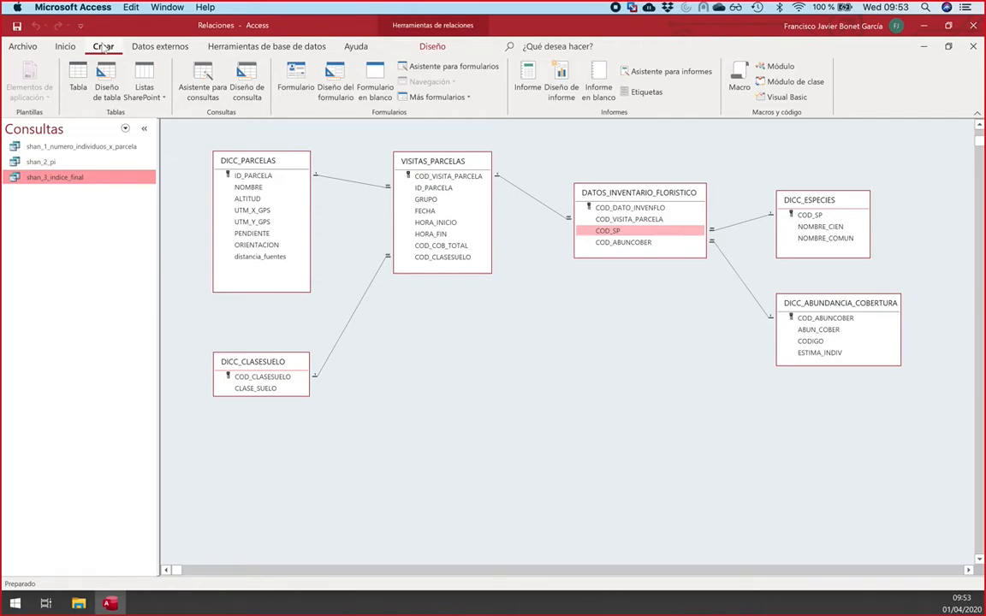
click(246, 78)
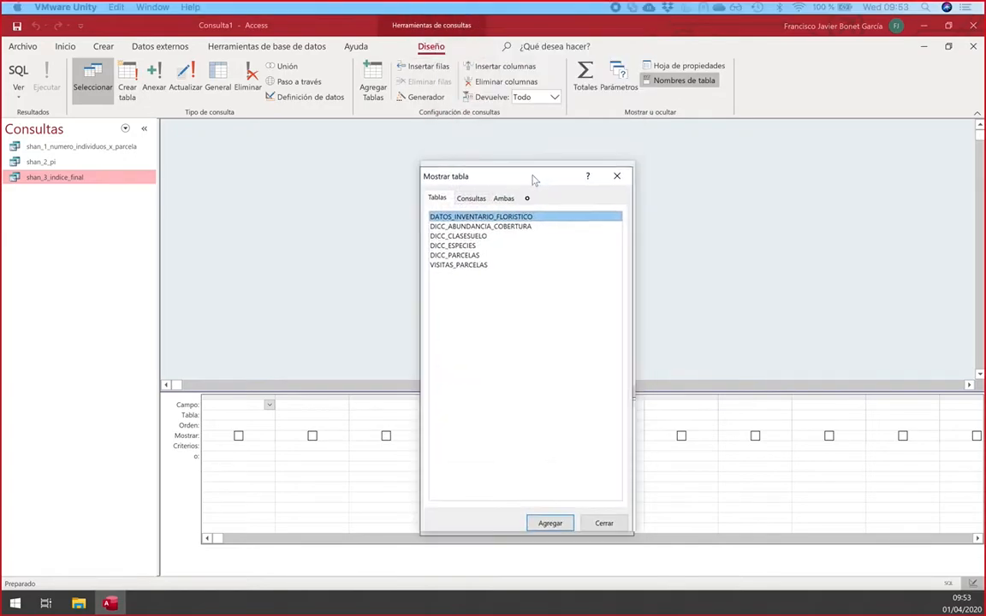
drag(537, 164, 475, 159)
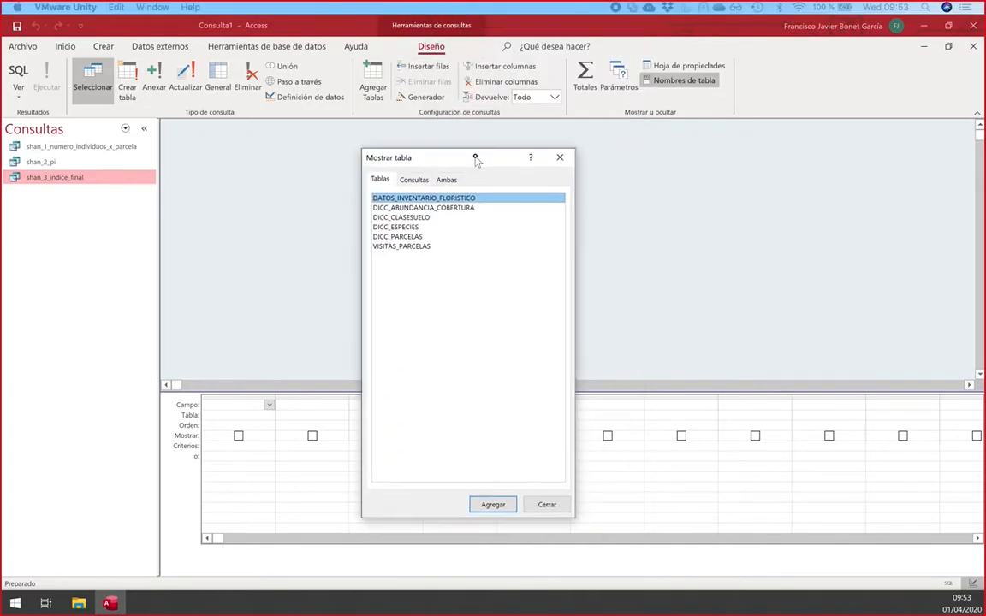
click(560, 158)
click(973, 47)
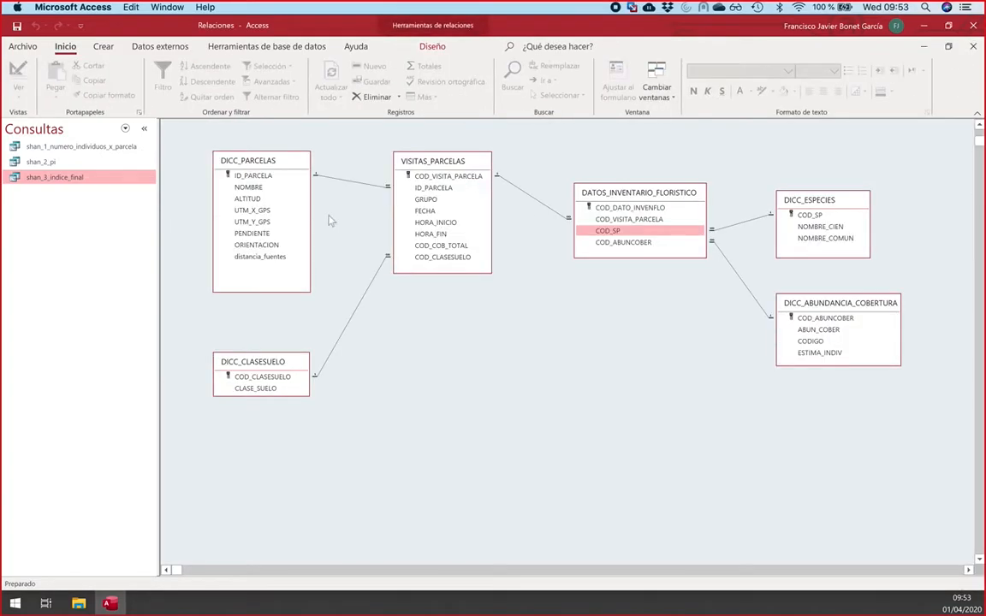
Step: Create a new blank query in design view and move the Mostrar tabla dialog clear of the table area
click(103, 47)
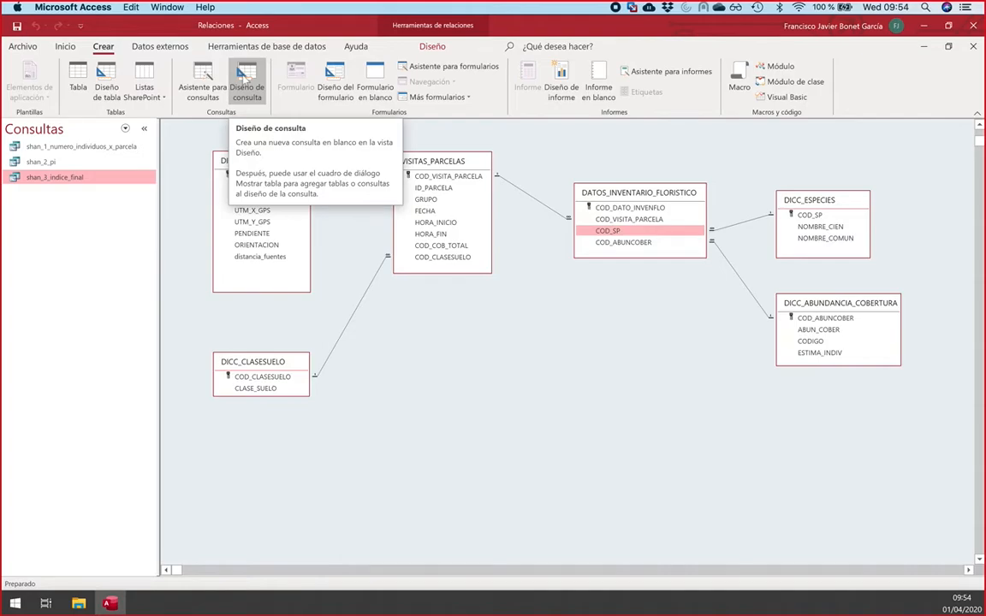
click(245, 77)
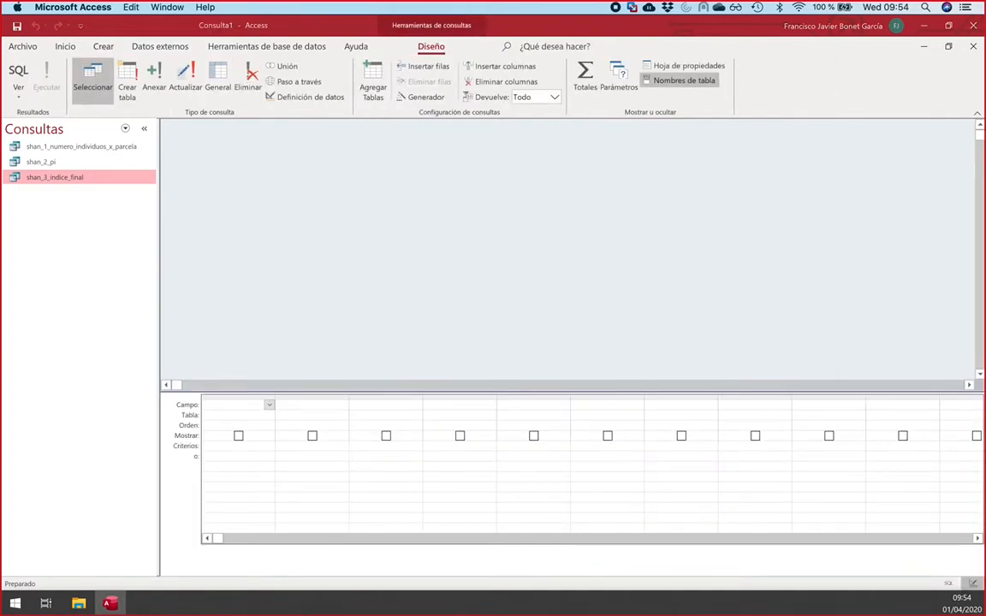
drag(505, 0, 450, 146)
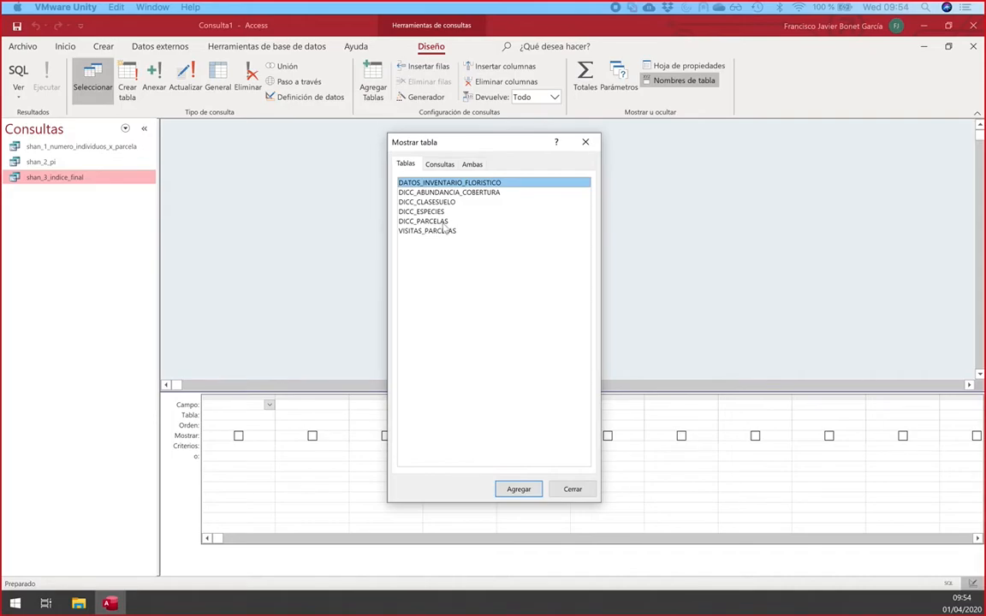
drag(450, 152, 637, 149)
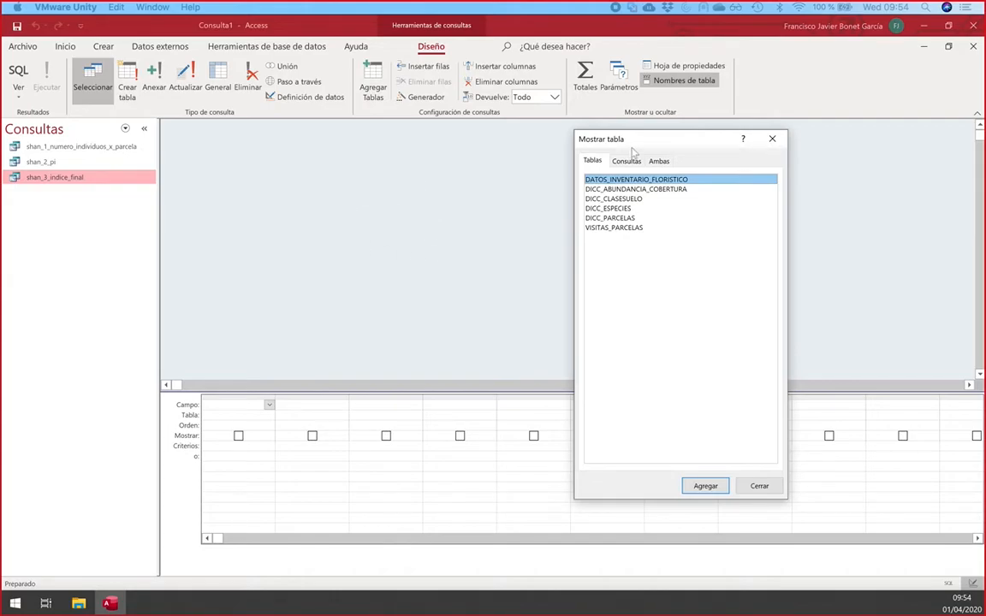
drag(631, 143, 612, 151)
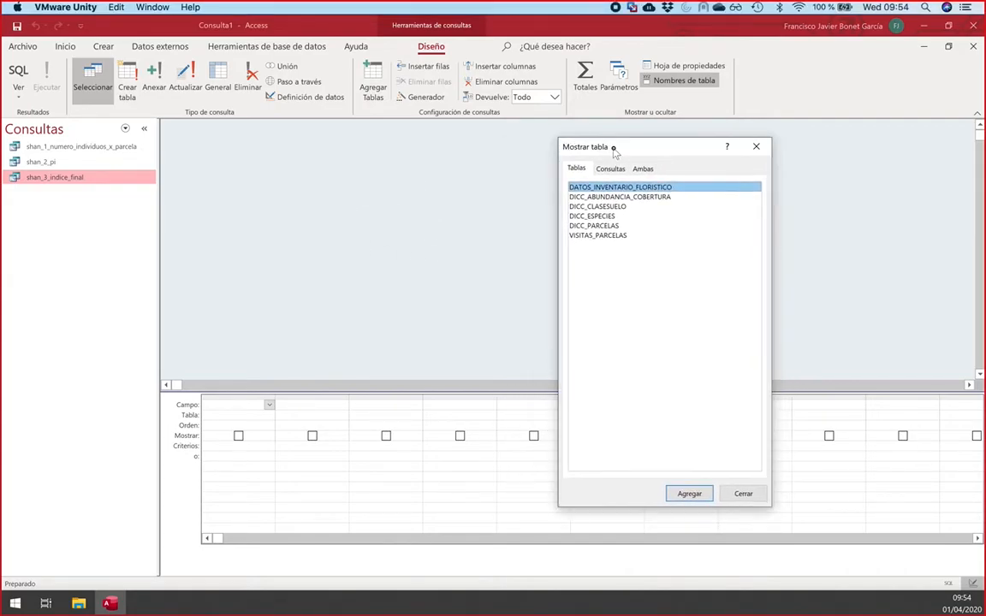
click(597, 197)
click(597, 207)
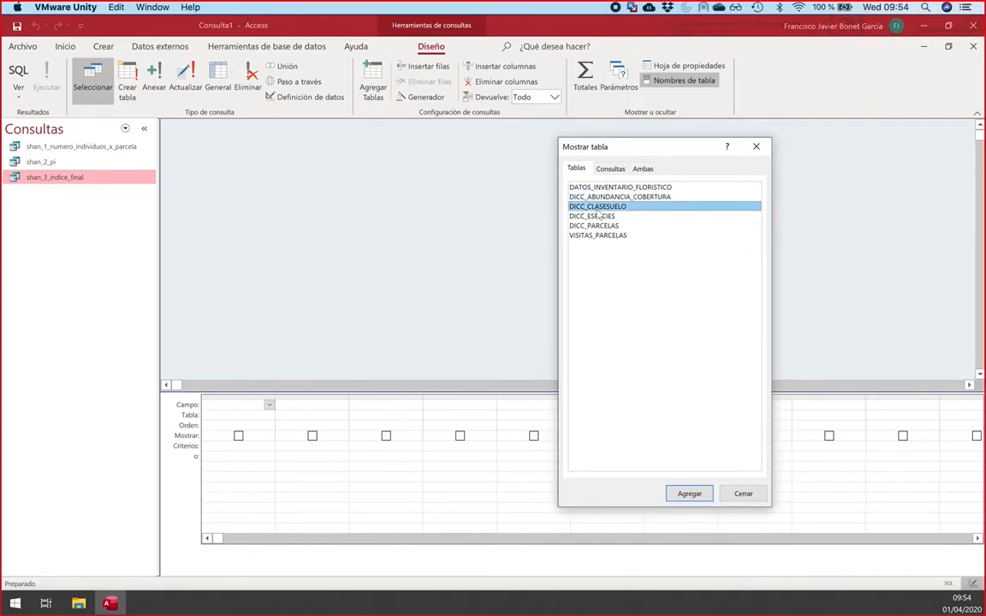
click(598, 216)
click(598, 225)
click(599, 235)
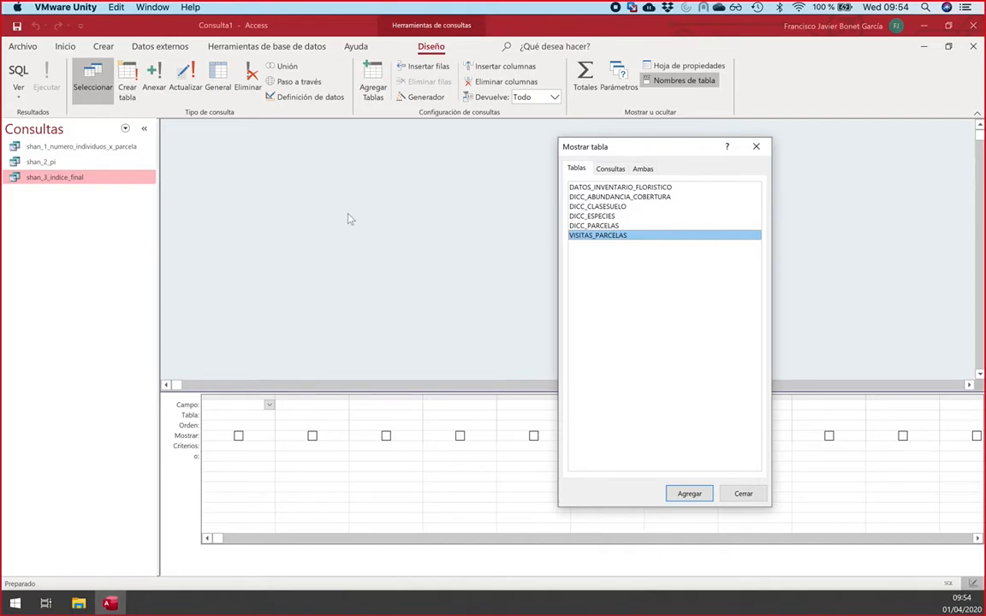
click(590, 227)
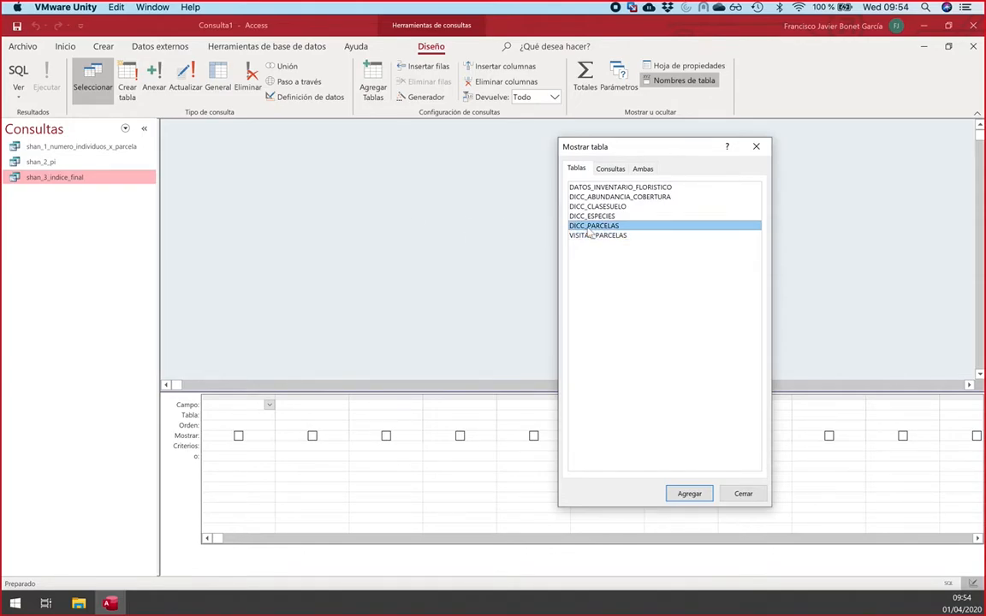
shift+click(598, 236)
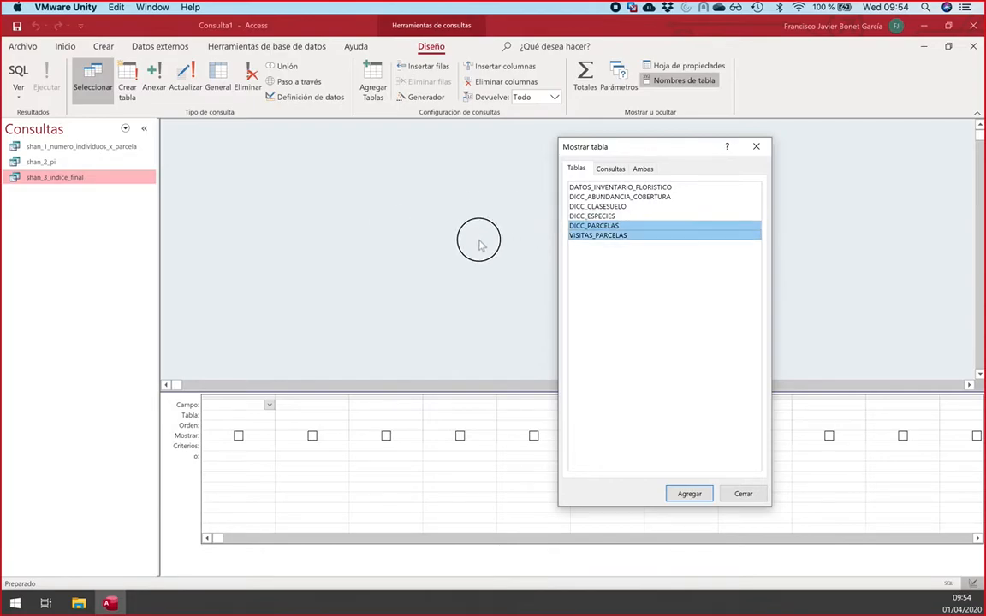
click(604, 227)
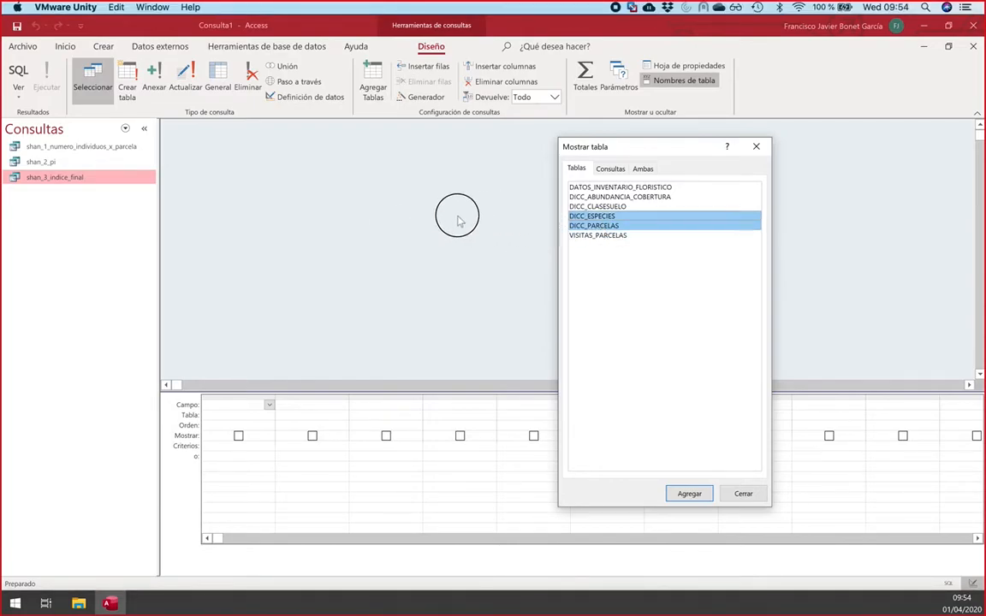
Step: Add the tables DICC_PARCELAS, VISITAS_PARCELAS and DATOS_INVENTARIO_FLORISTICO to the query and close the table selection dialog
double_click(596, 228)
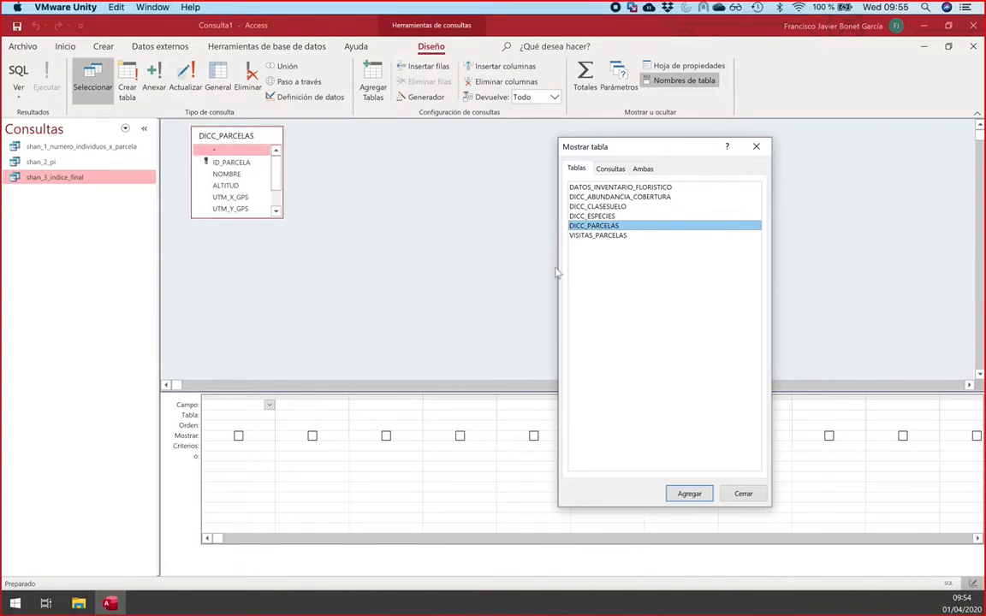
double_click(588, 237)
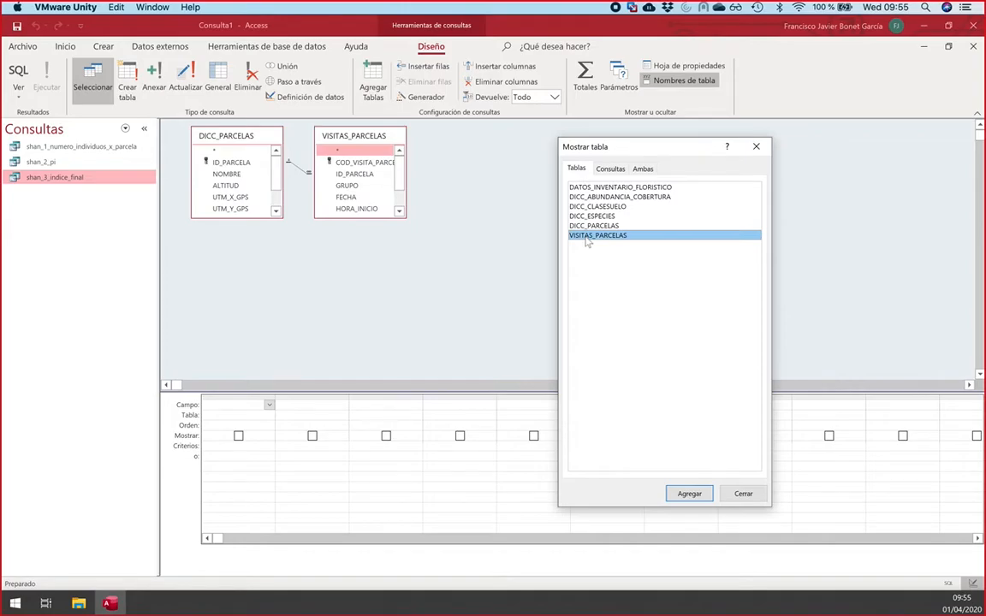
double_click(594, 188)
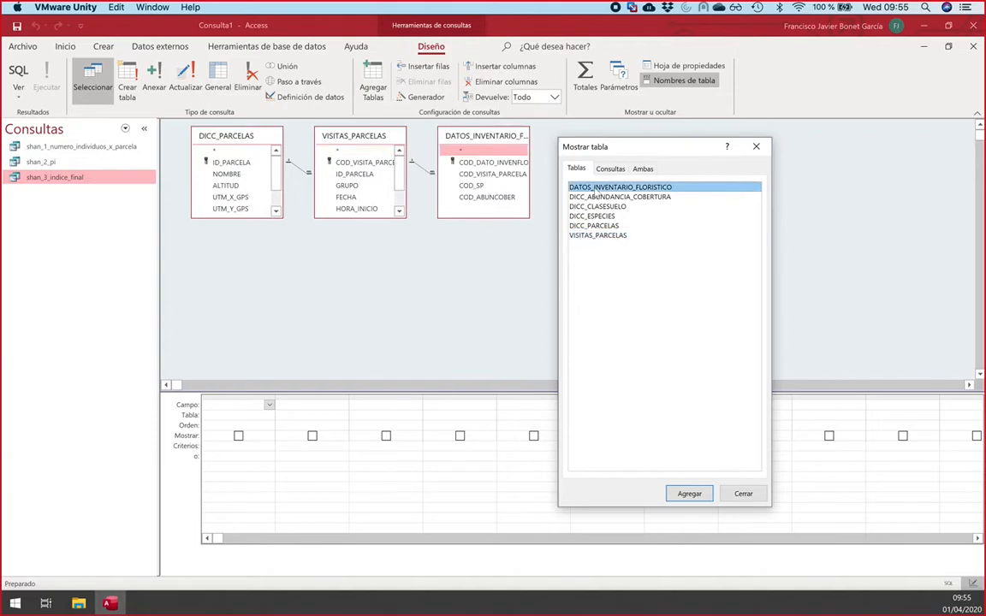
click(758, 149)
Step: Spread out and enlarge the three table boxes so their full names and all their fields fit
drag(490, 141, 675, 177)
drag(629, 148, 706, 150)
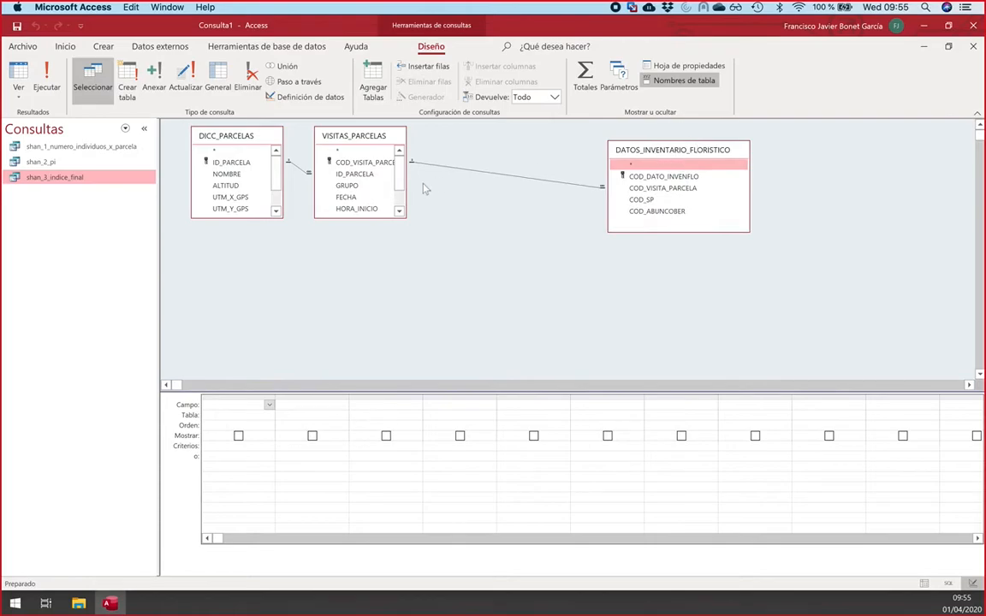
click(404, 200)
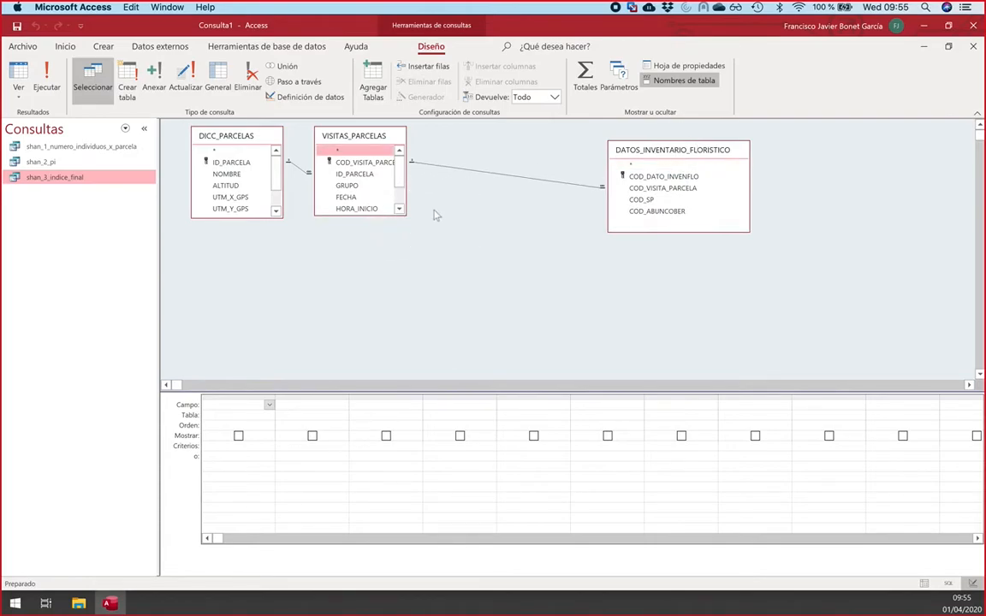
drag(407, 202, 409, 258)
click(412, 227)
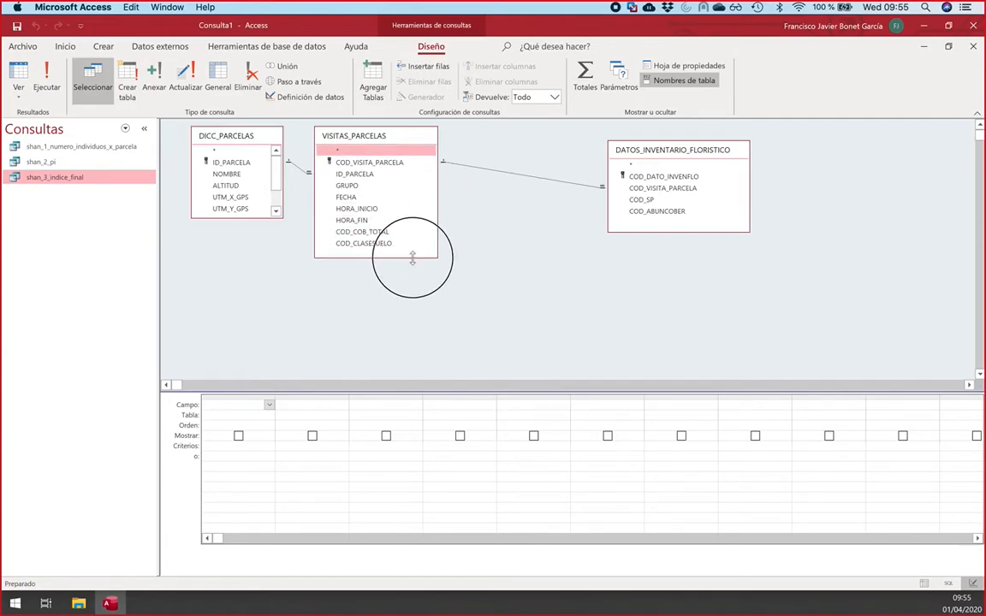
drag(357, 144, 422, 149)
drag(283, 199, 248, 257)
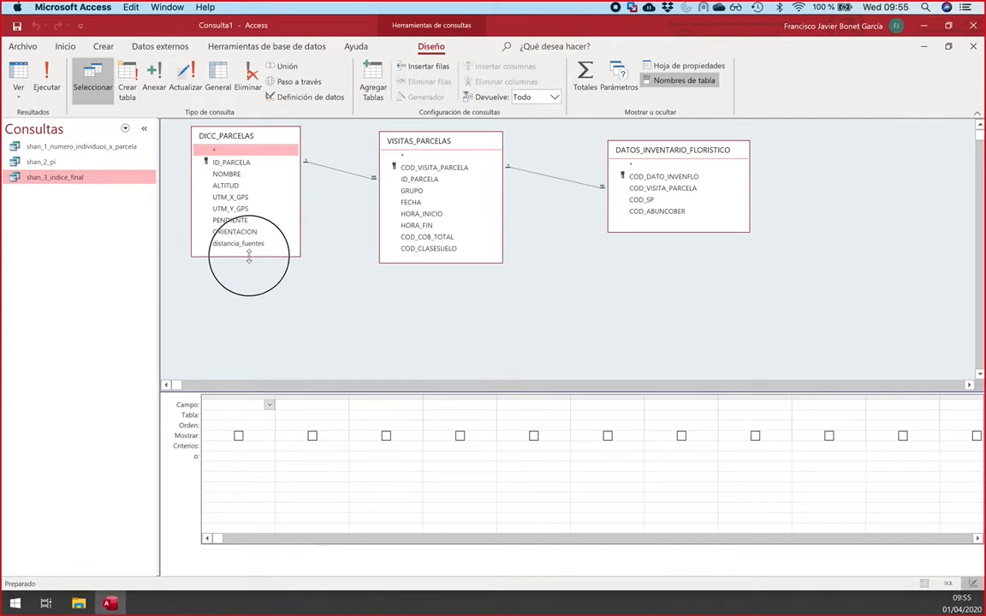
drag(239, 140, 267, 156)
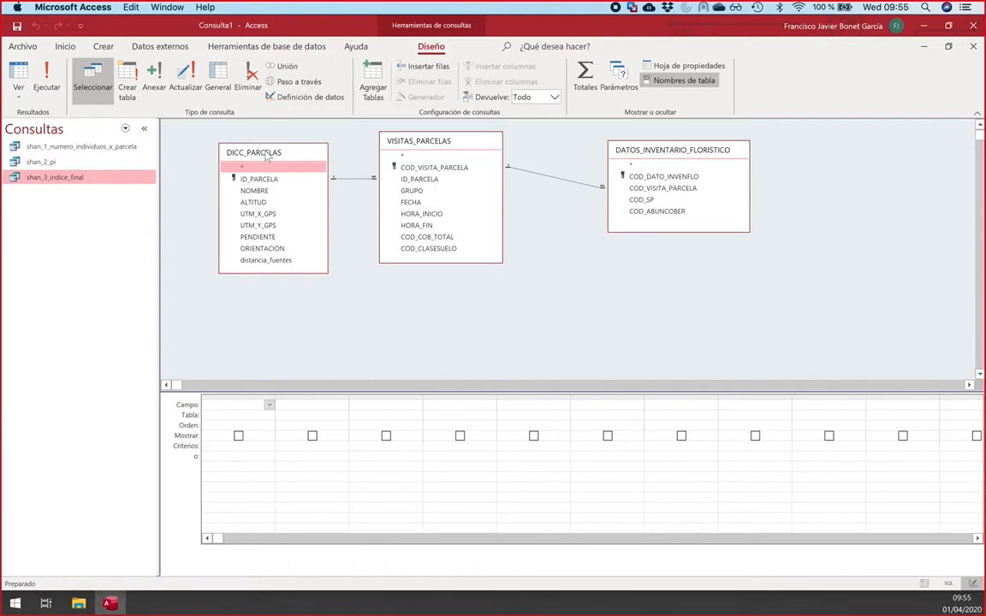
Step: Add NOMBRE from DICC_PARCELAS, COD_VISITA_PARCELA from VISITAS_PARCELAS and COD_SP from DATOS_INVENTARIO_FLORISTICO to the query grid
double_click(240, 196)
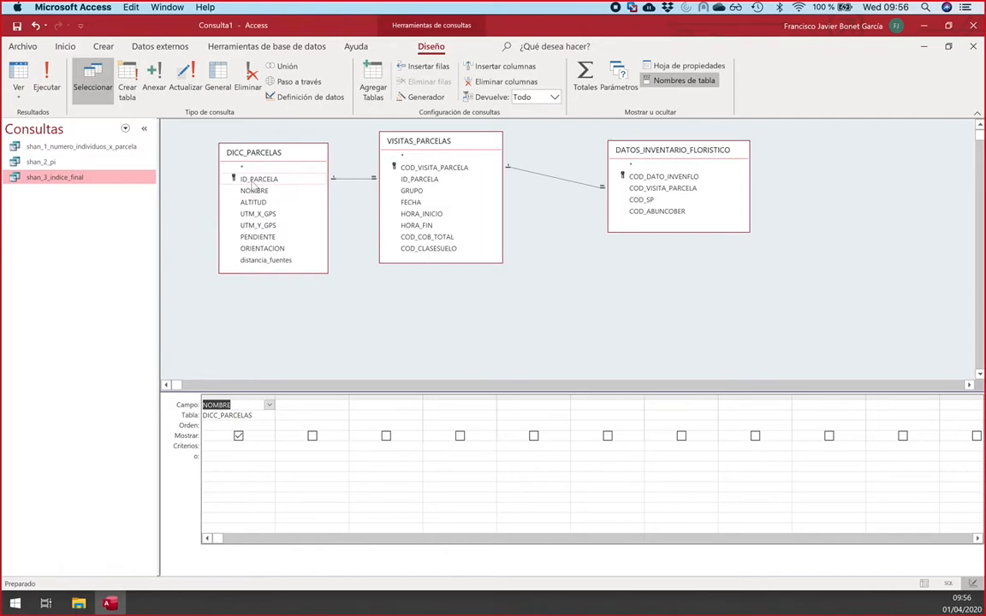
click(239, 404)
double_click(420, 168)
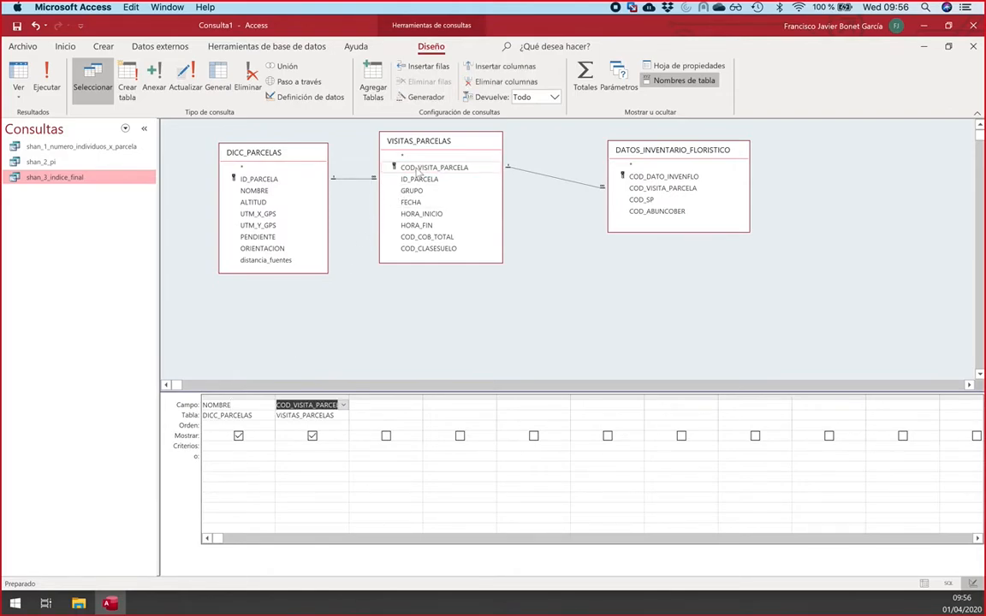
double_click(640, 199)
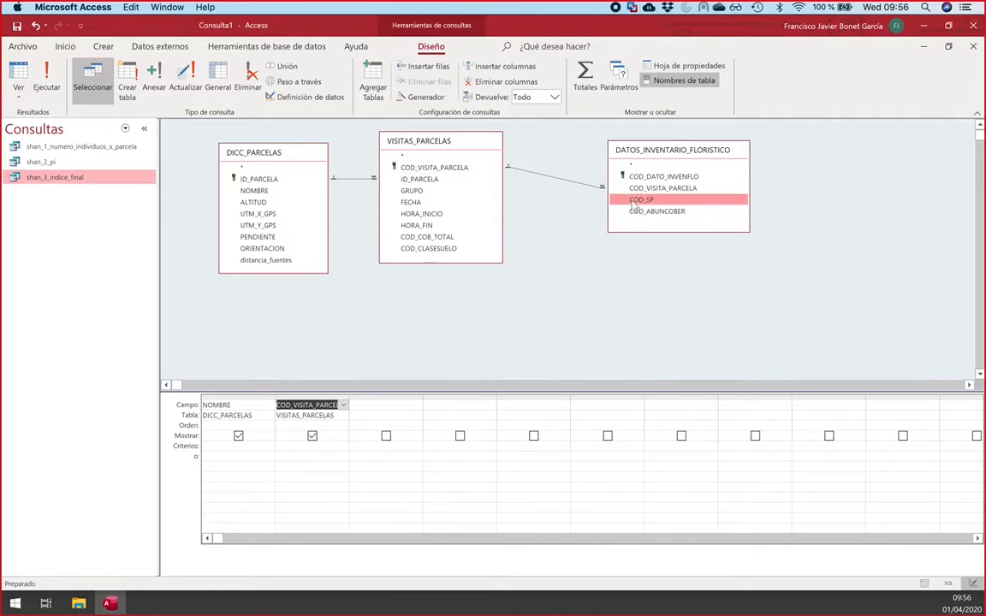
click(240, 405)
click(306, 404)
click(382, 404)
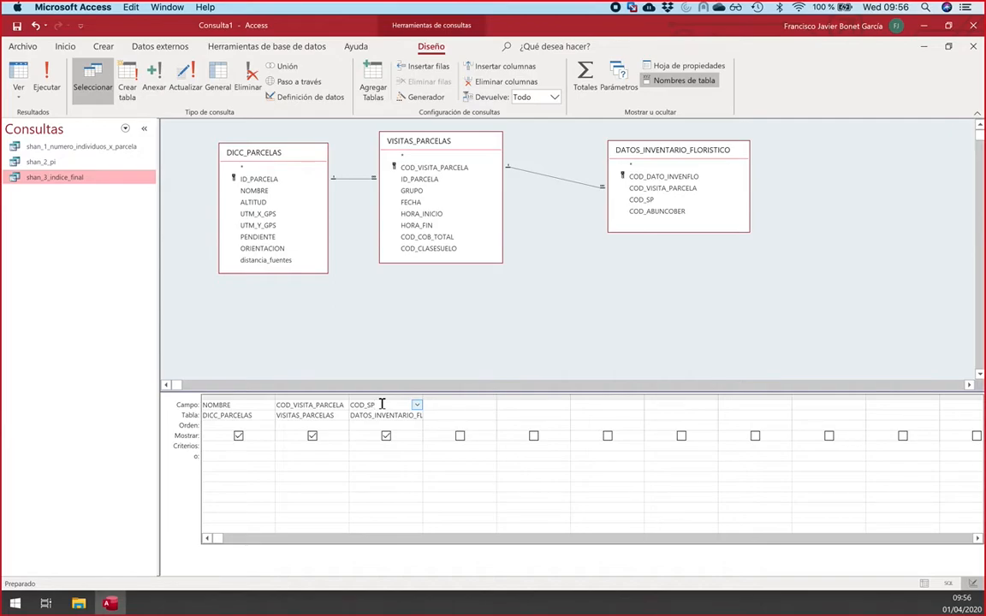
Step: Widen the COD_VISITA_PARCELA grid column to fit its name and shift the DICC_PARCELAS and DATOS_INVENTARIO_FLORISTICO boxes slightly
click(250, 191)
drag(377, 396, 263, 396)
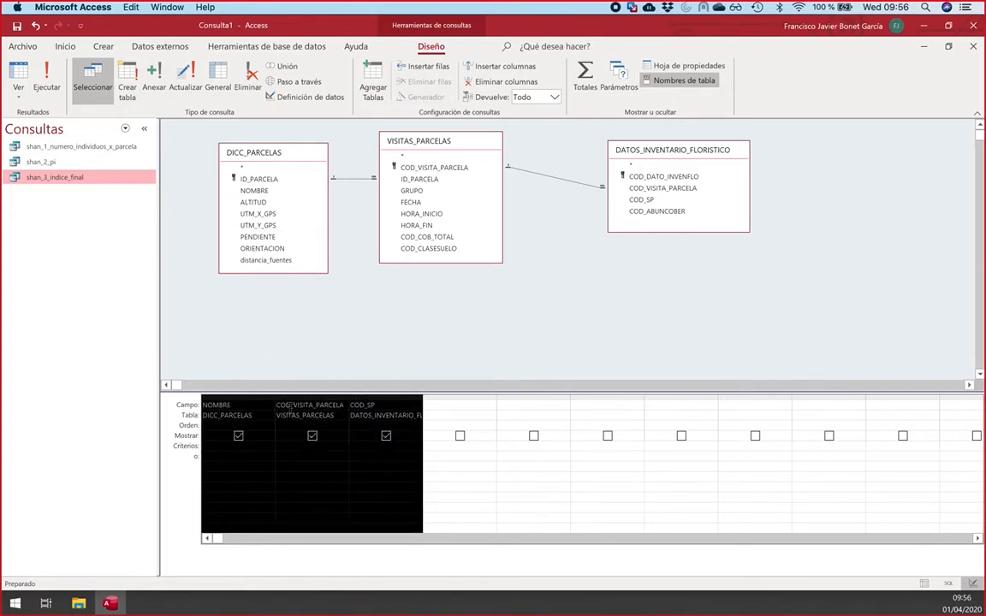
click(291, 409)
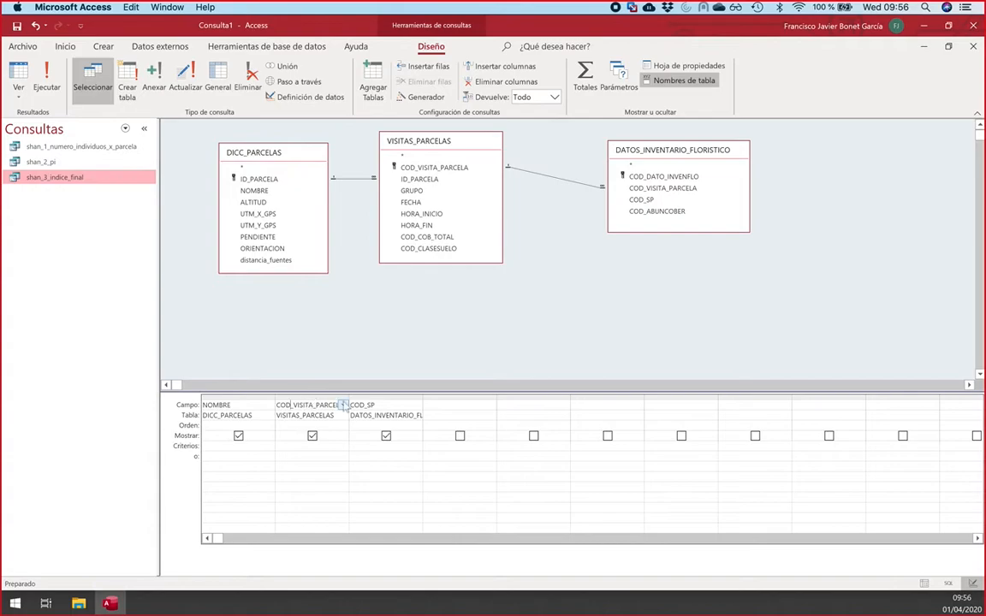
drag(349, 400, 383, 400)
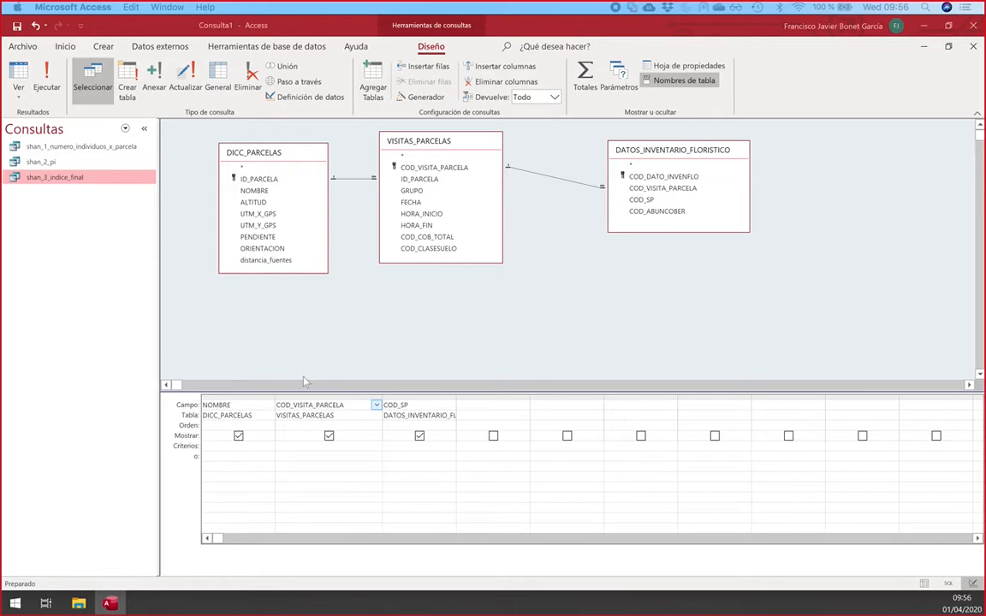
drag(278, 154, 270, 150)
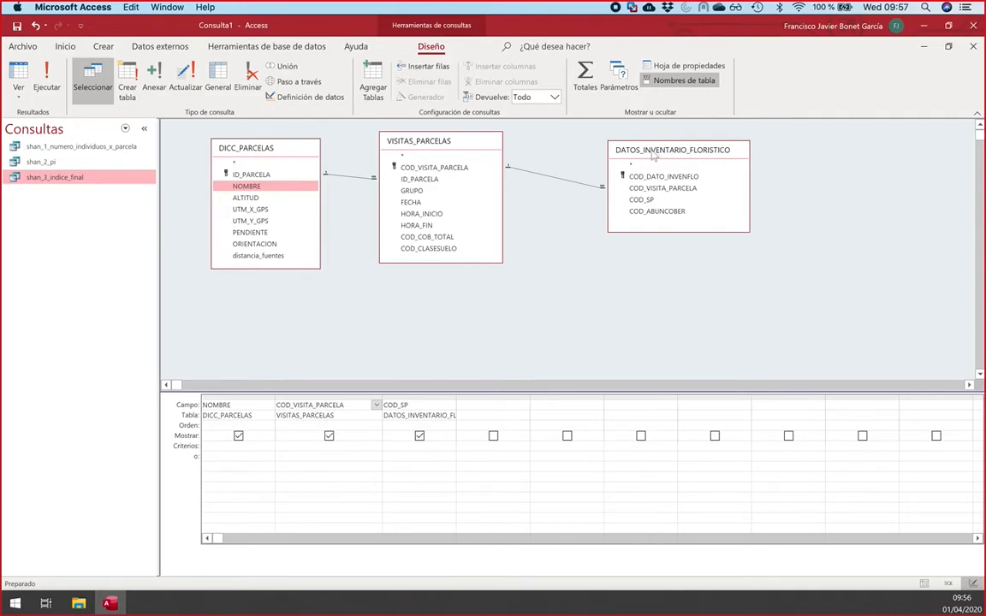
drag(654, 154, 634, 156)
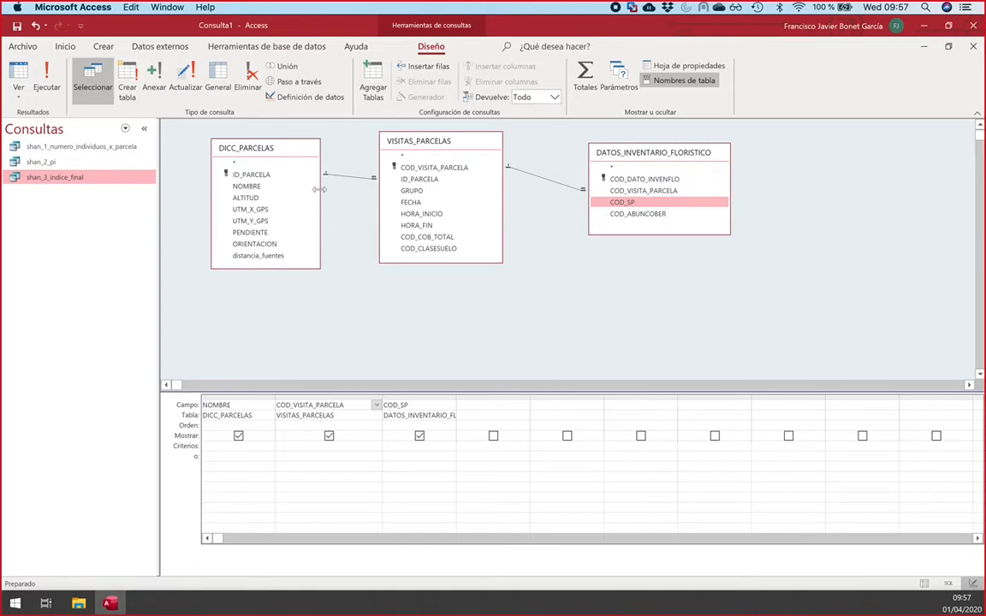
Step: Narrow the DICC_PARCELAS table box slightly and widen the NOMBRE column in the query grid
mouse_move(319, 189)
mouse_down()
mouse_move(326, 184)
mouse_move(323, 195)
mouse_move(293, 192)
mouse_move(330, 195)
mouse_move(310, 195)
mouse_up()
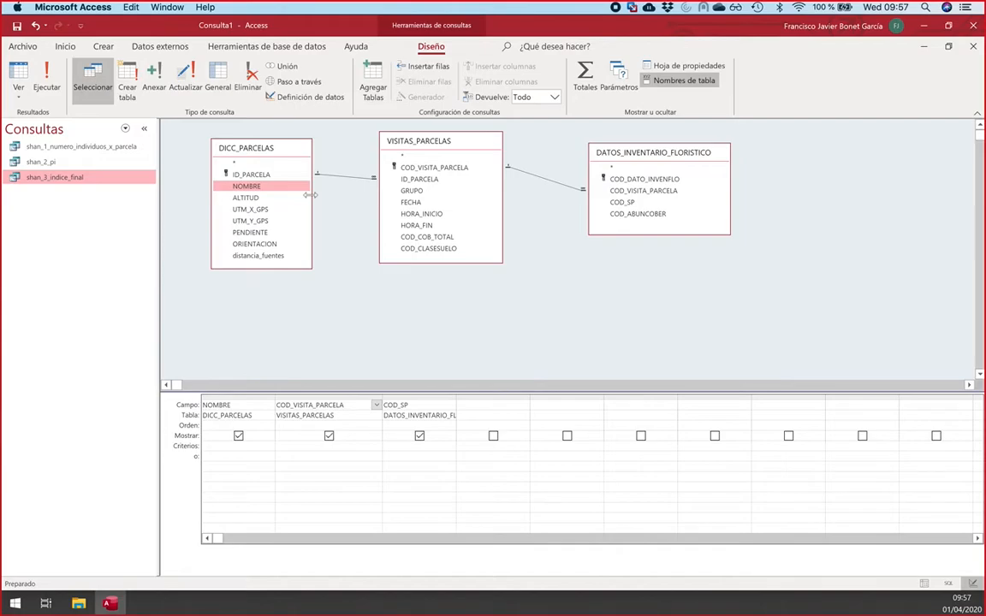
click(235, 406)
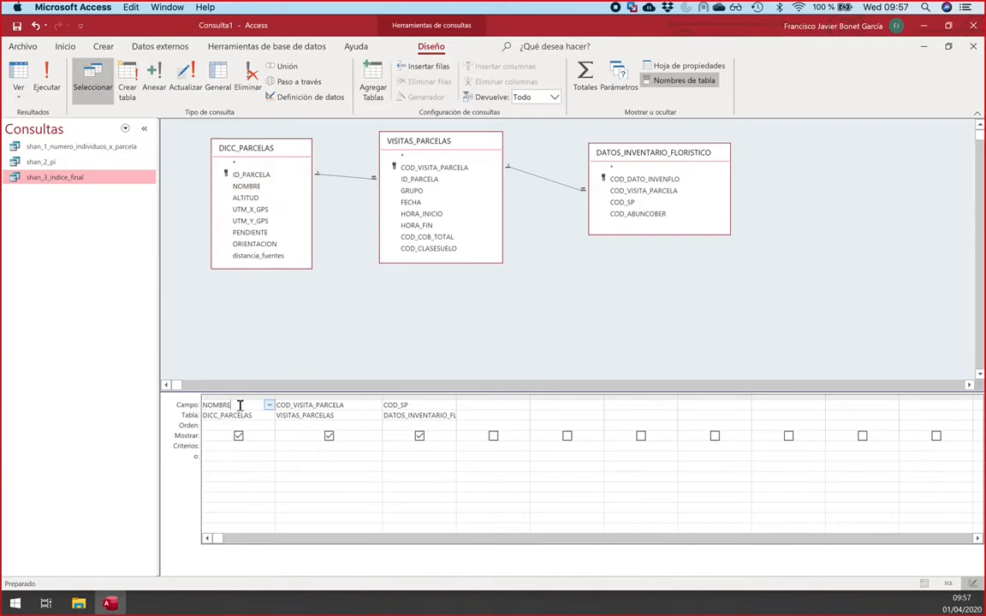
drag(276, 396, 308, 398)
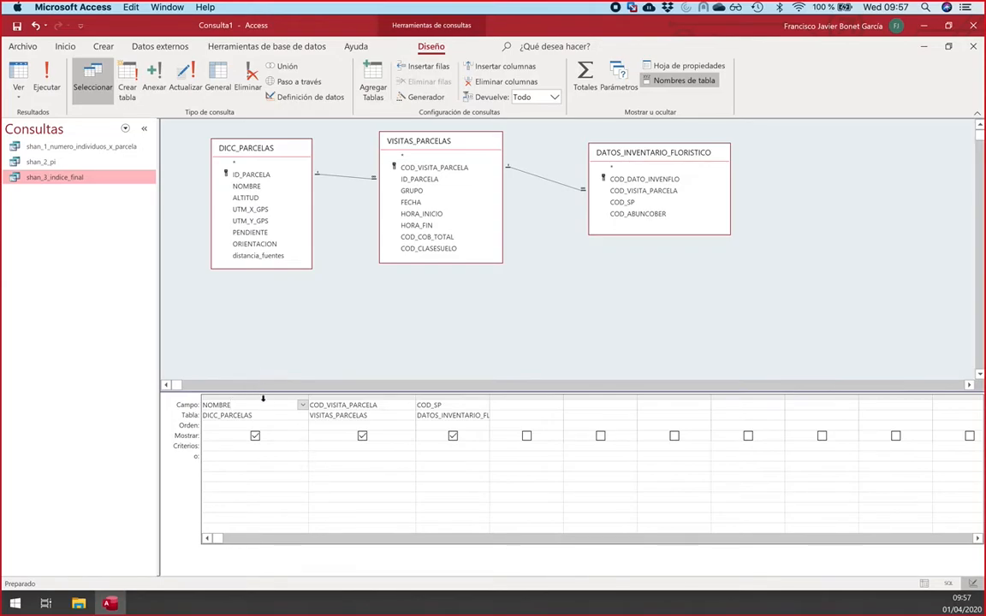
drag(263, 398, 428, 368)
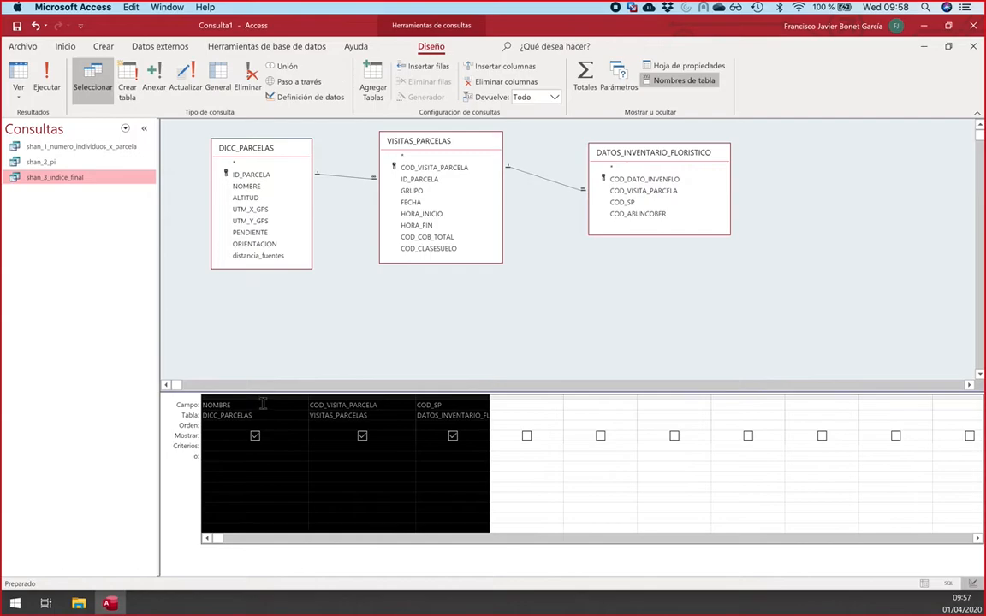
right_click(260, 400)
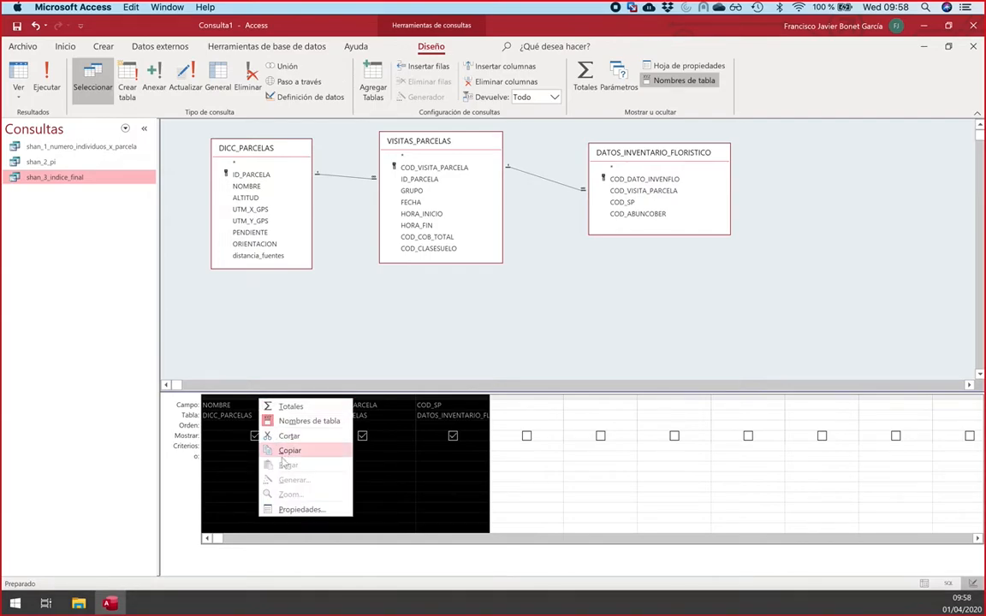
click(231, 466)
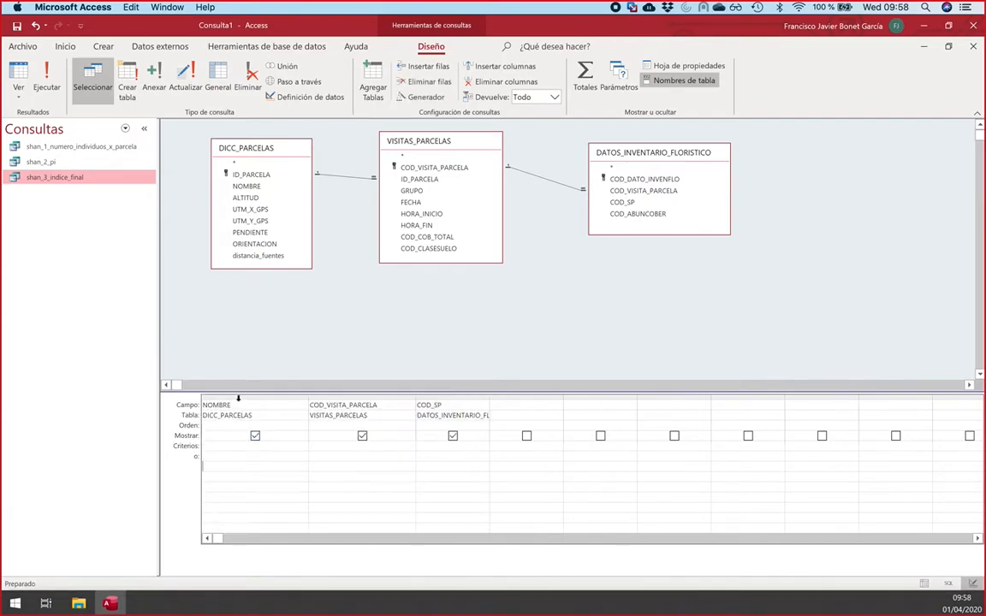
Step: Cut the NOMBRE, COD_VISITA_PARCELA and COD_SP columns out of the query grid one by one
click(238, 396)
right_click(240, 398)
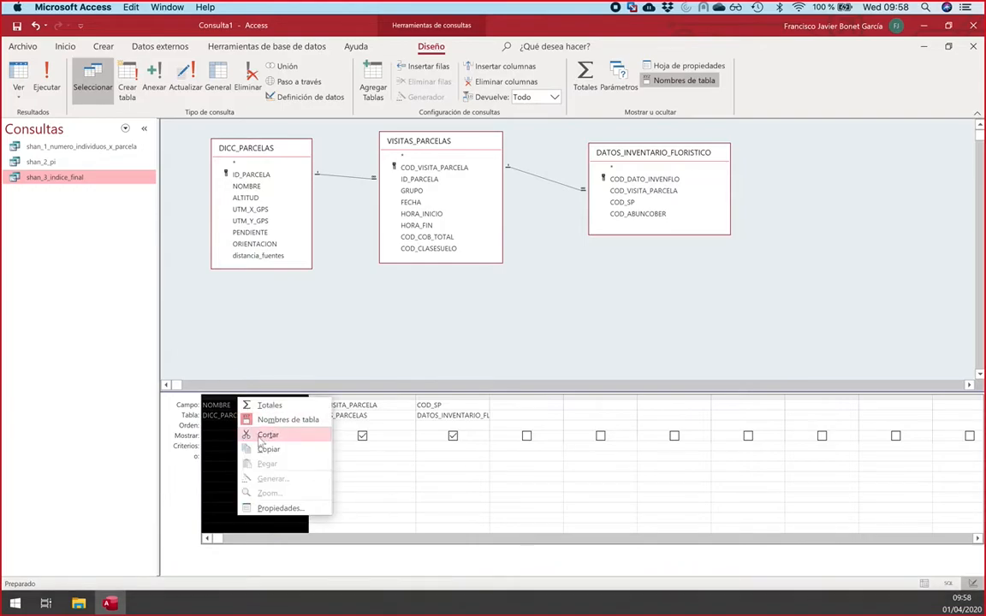
click(262, 435)
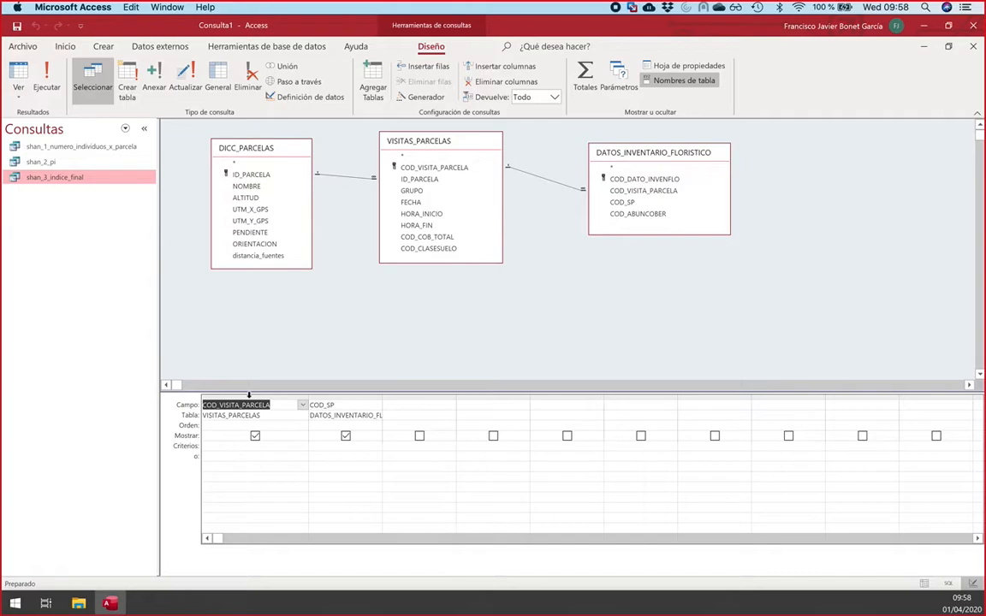
click(248, 395)
right_click(249, 398)
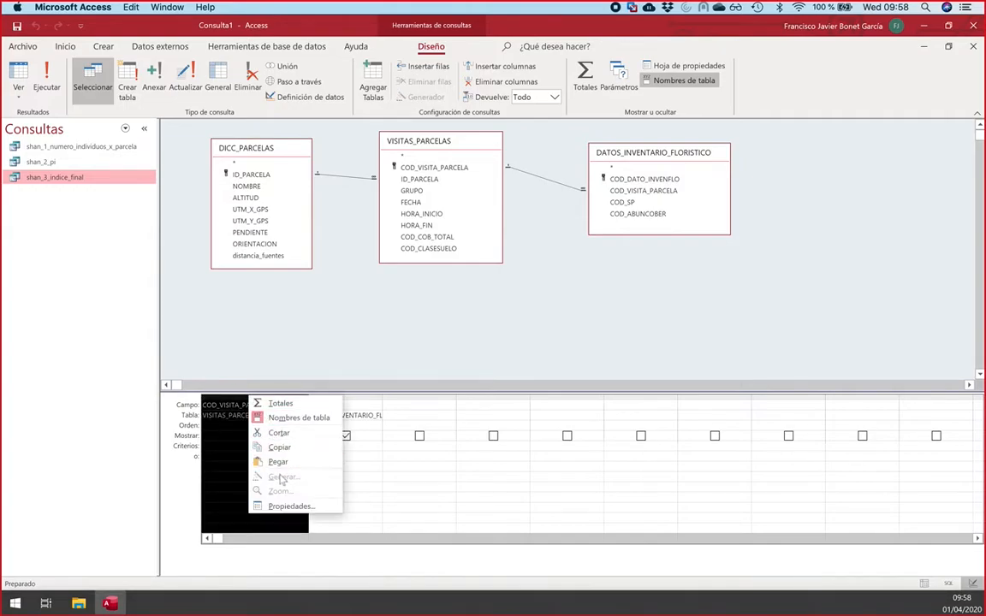
click(282, 432)
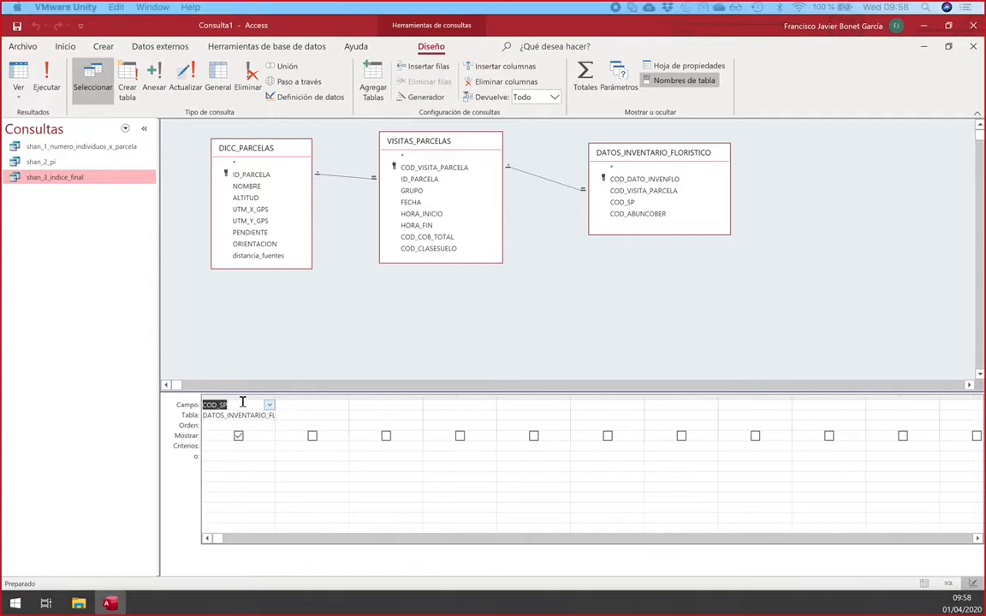
click(243, 397)
right_click(243, 396)
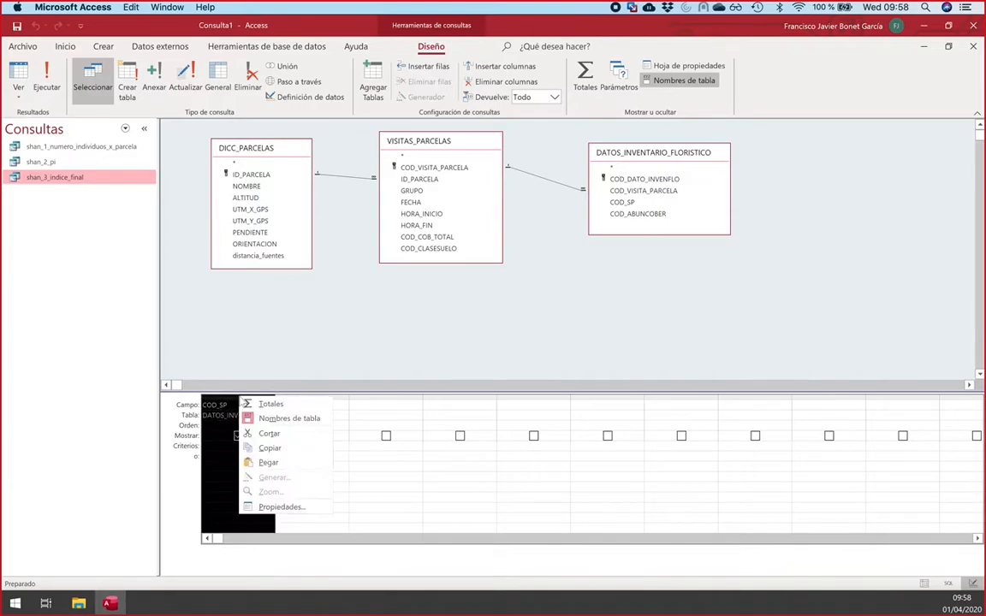
click(264, 437)
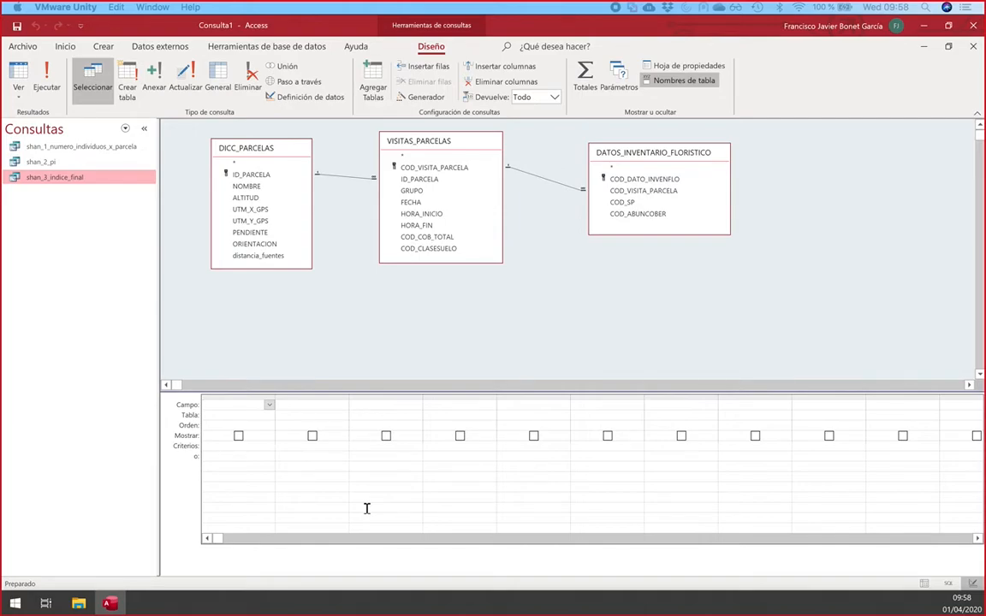
Step: Add NOMBRE from DICC_PARCELAS, COD_VISITA_PARCELA from VISITAS_PARCELAS and COD_SP from DATOS_INVENTARIO_FLORISTICO to the empty query grid
click(268, 405)
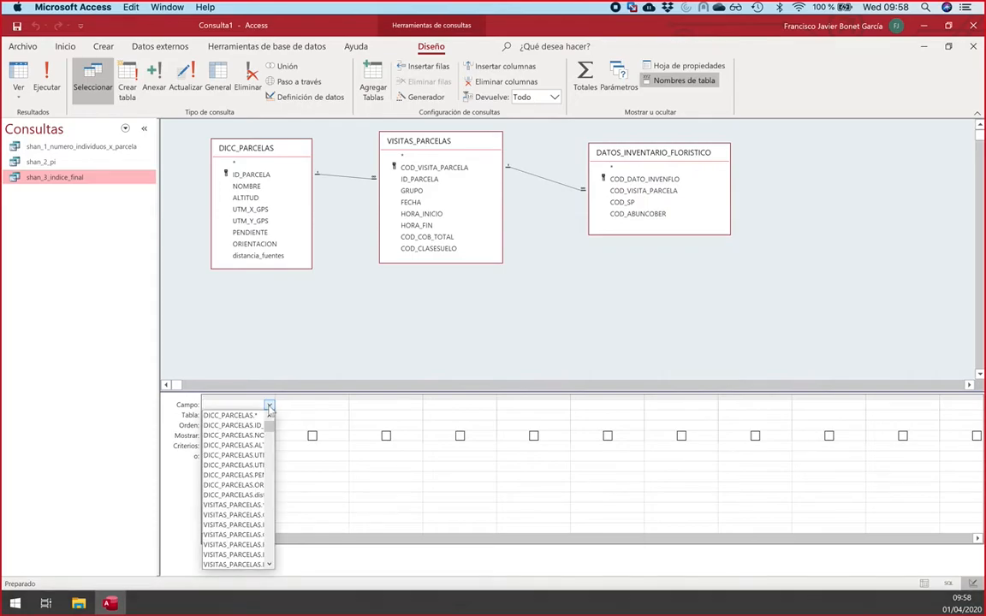
click(268, 405)
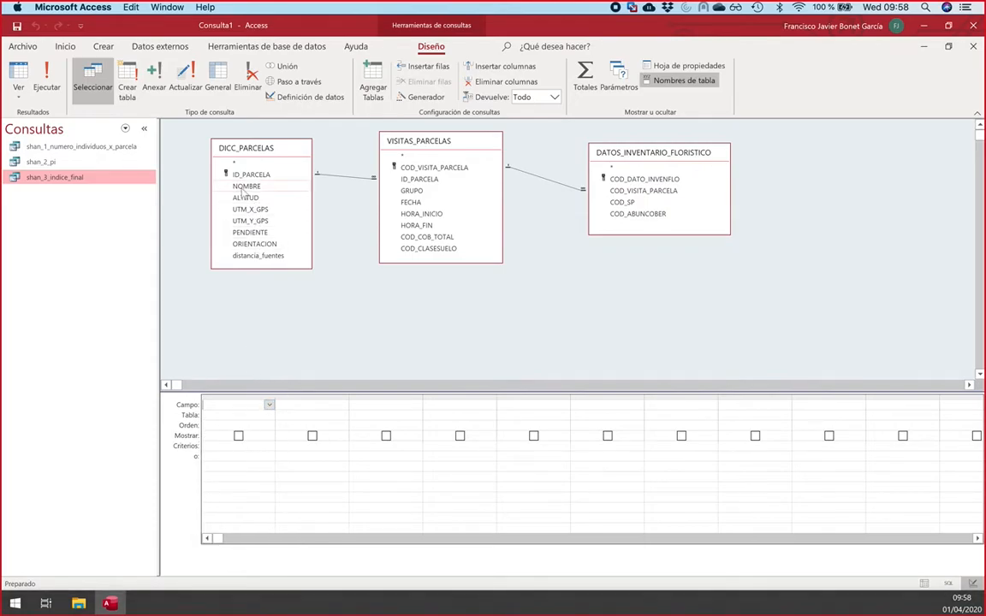
double_click(246, 185)
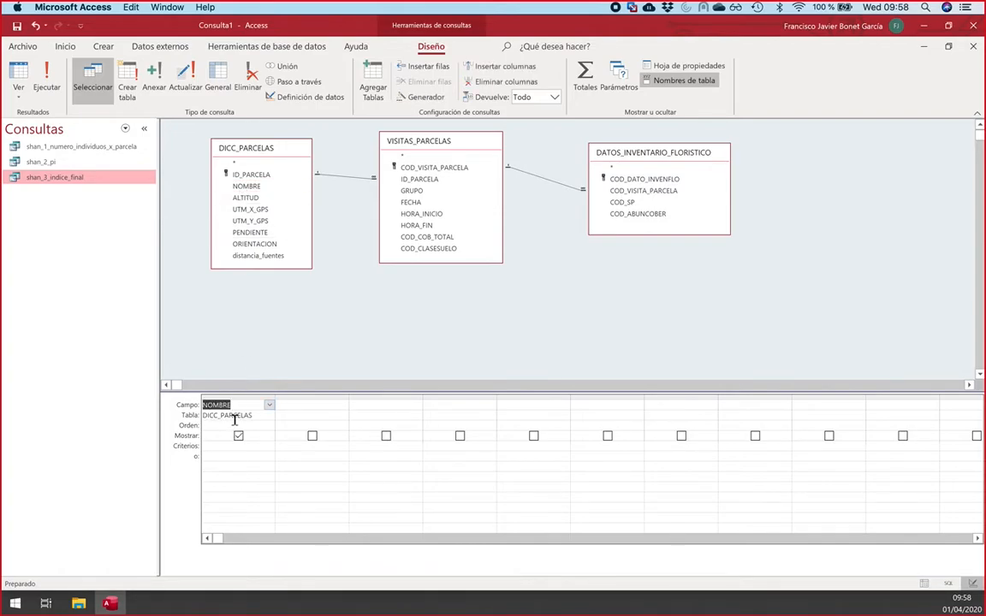
double_click(408, 168)
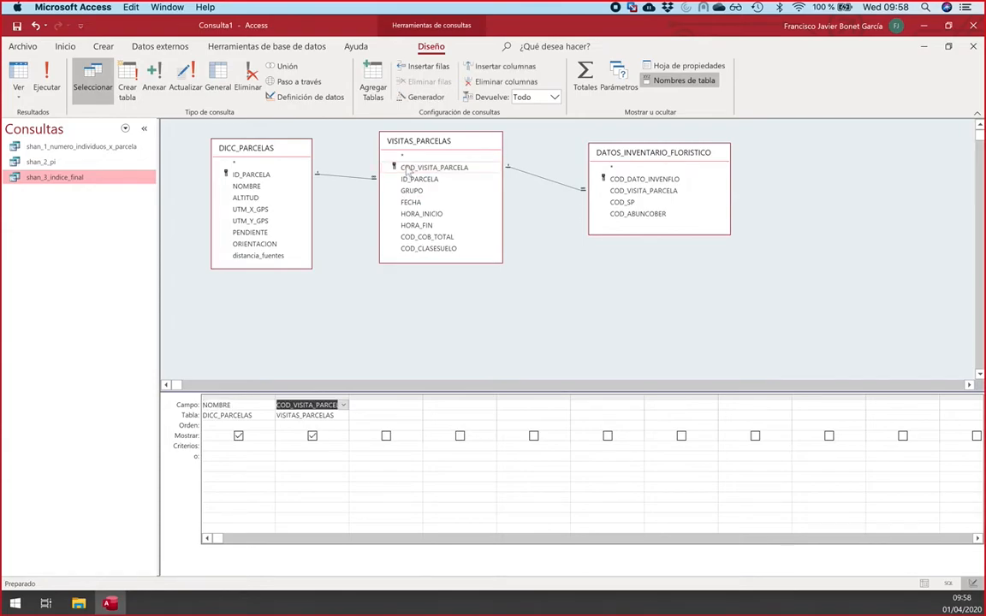
double_click(622, 202)
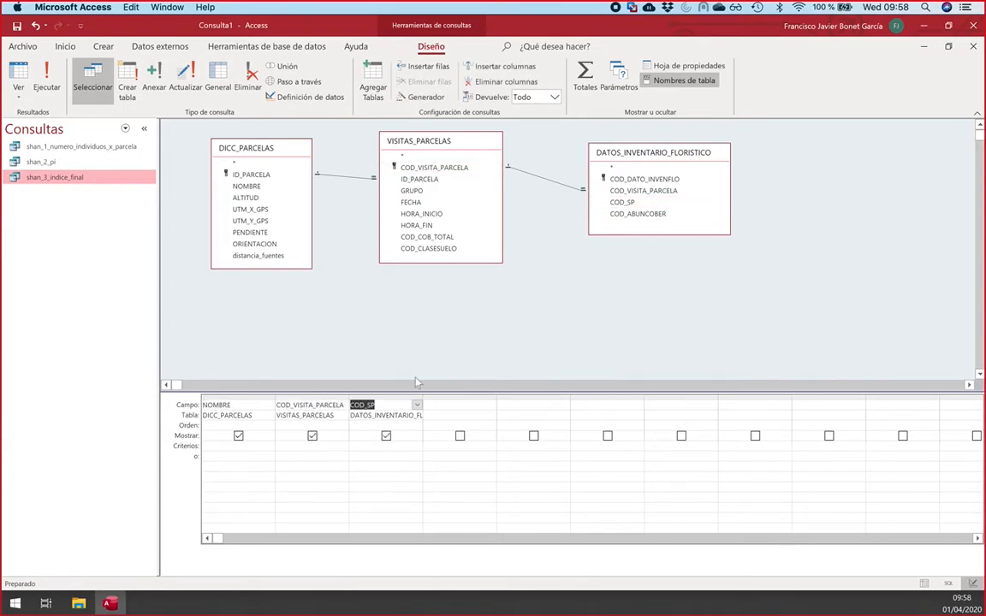
Step: Fit the COD_VISITA_PARCELA, COD_SP and NOMBRE grid columns to the width of their contents
drag(350, 399, 313, 398)
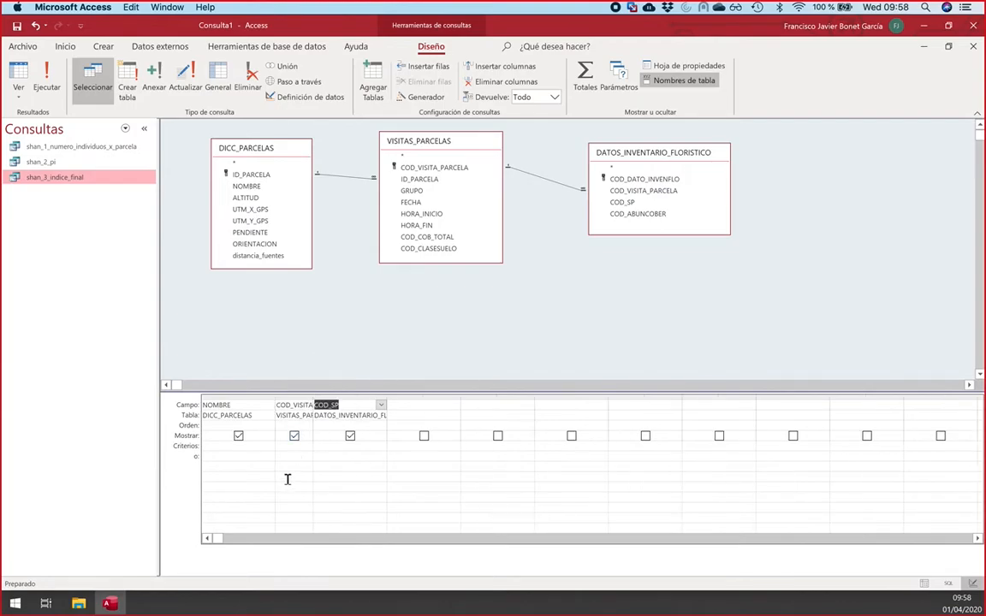
double_click(314, 399)
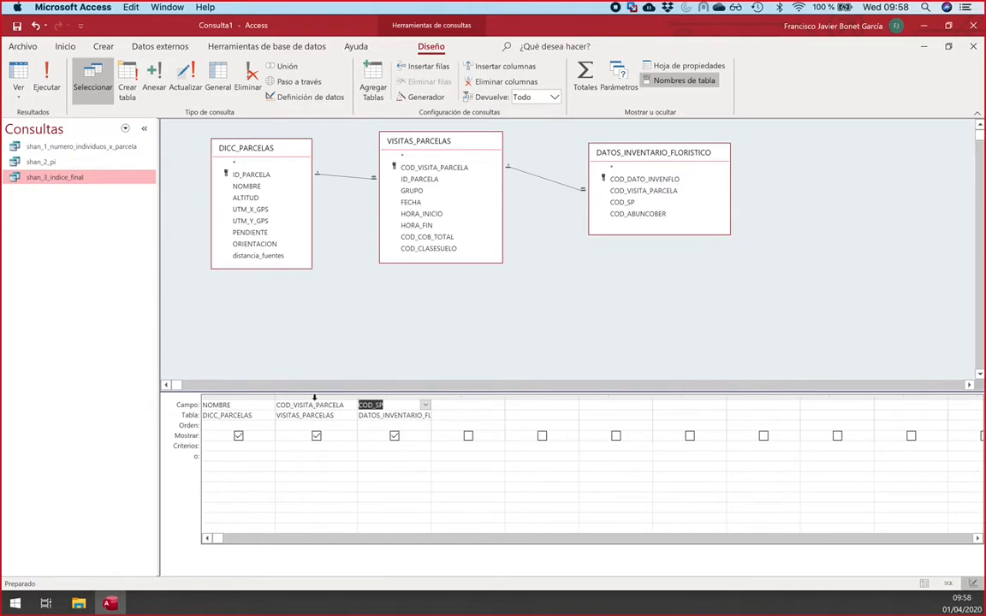
double_click(432, 396)
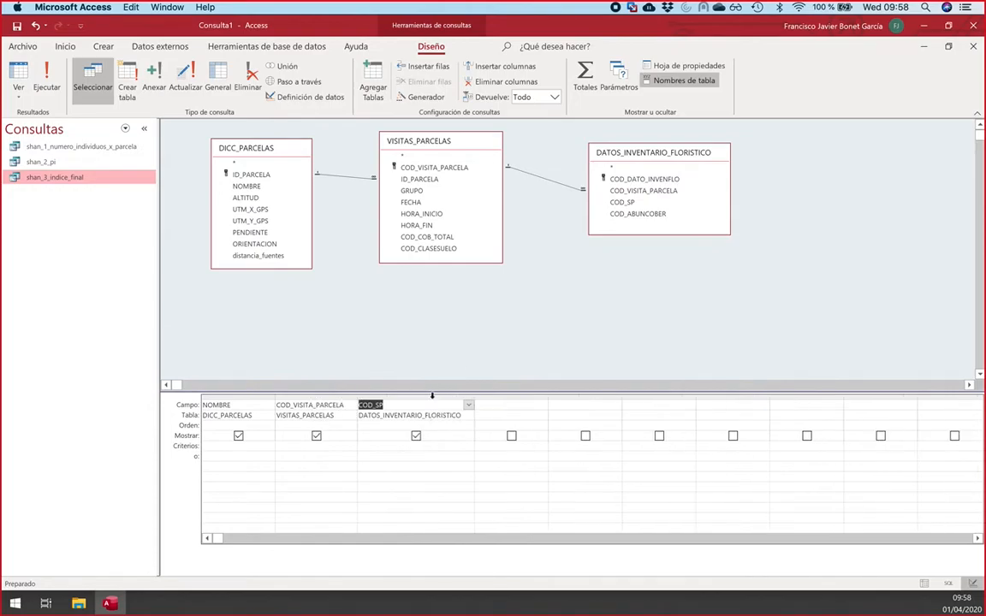
double_click(275, 399)
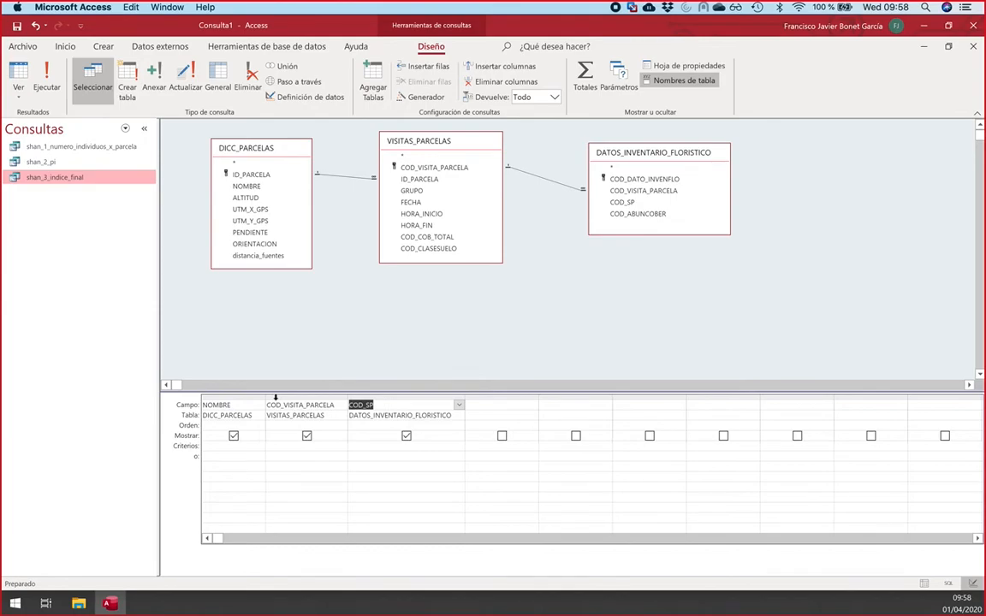
click(240, 404)
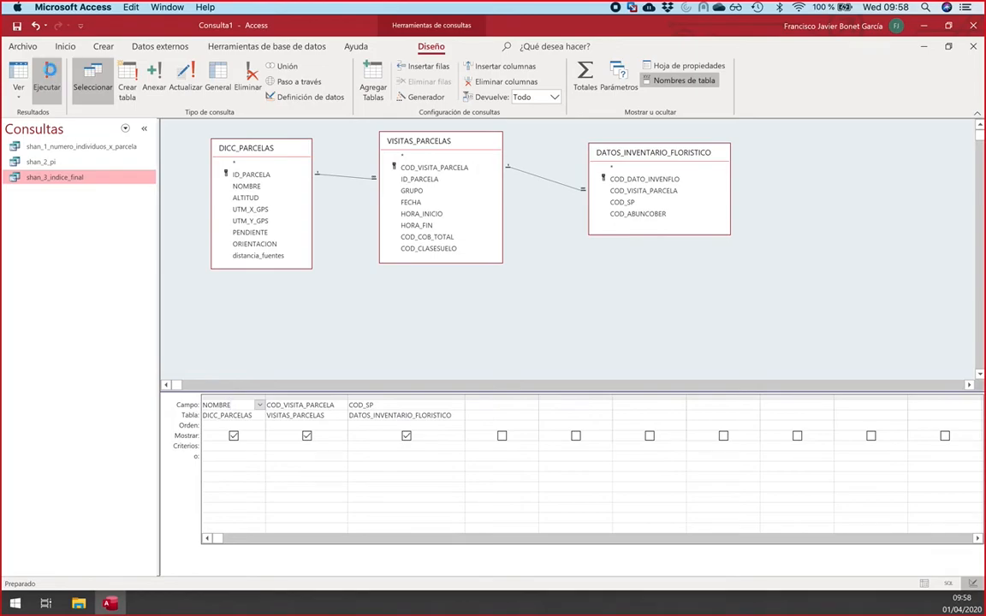
Step: Run the query and fit the COD_VISITA_PARCELA and COD_SP result columns to their contents
click(50, 76)
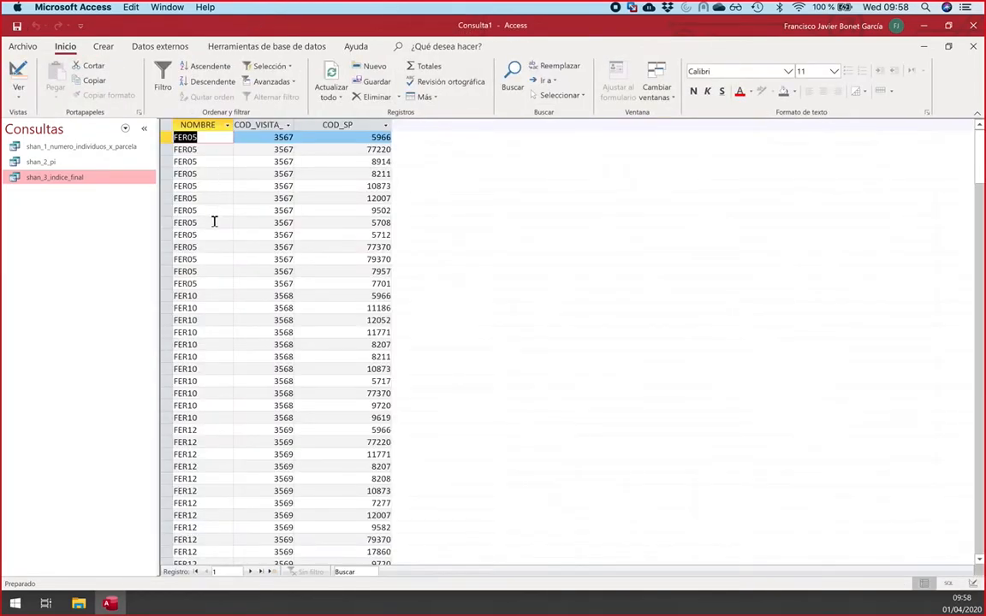
double_click(294, 125)
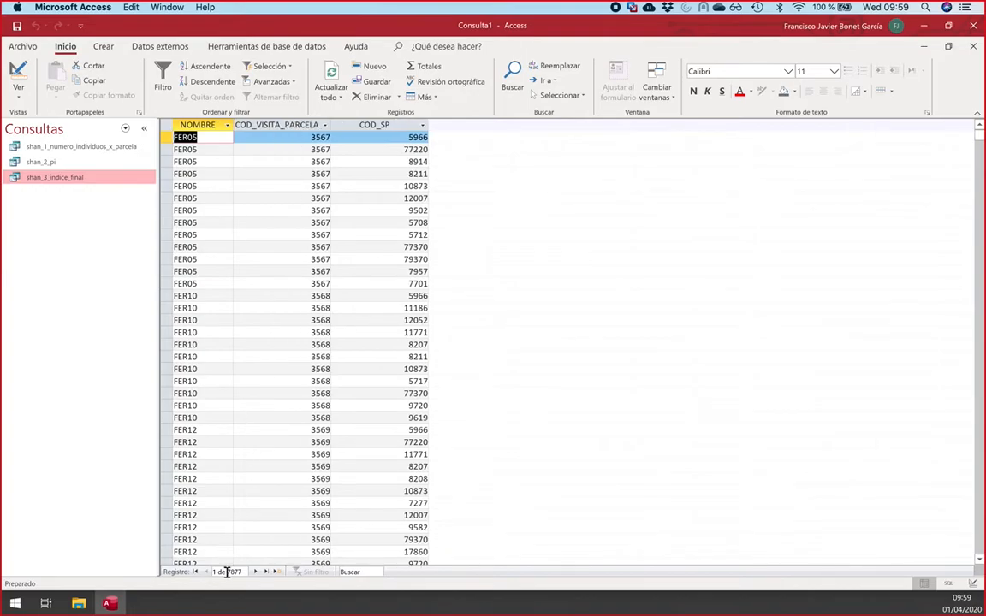
double_click(428, 125)
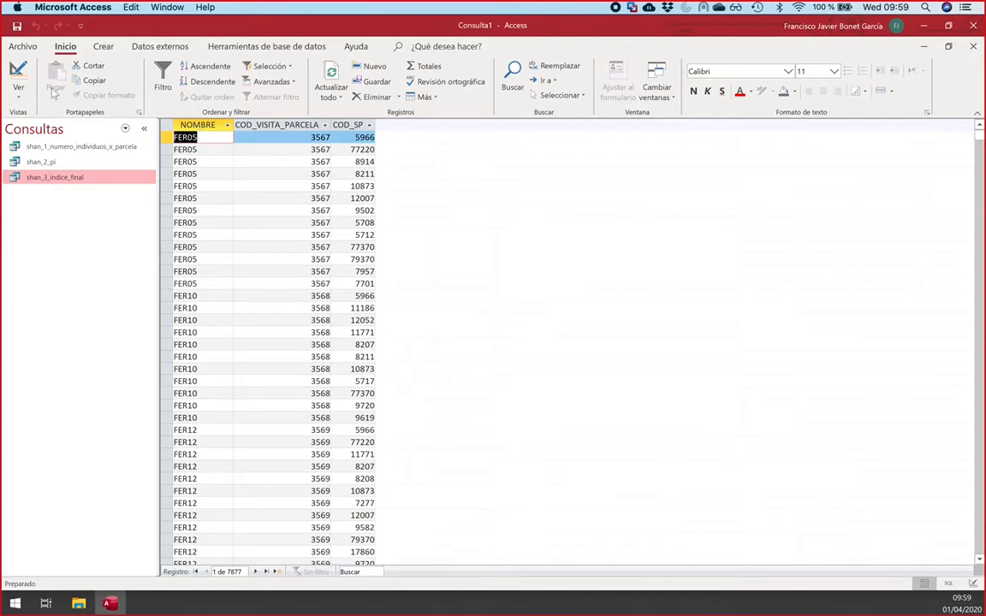
Step: Switch to the query's design view and back to the datasheet, and skim through the result records
click(19, 72)
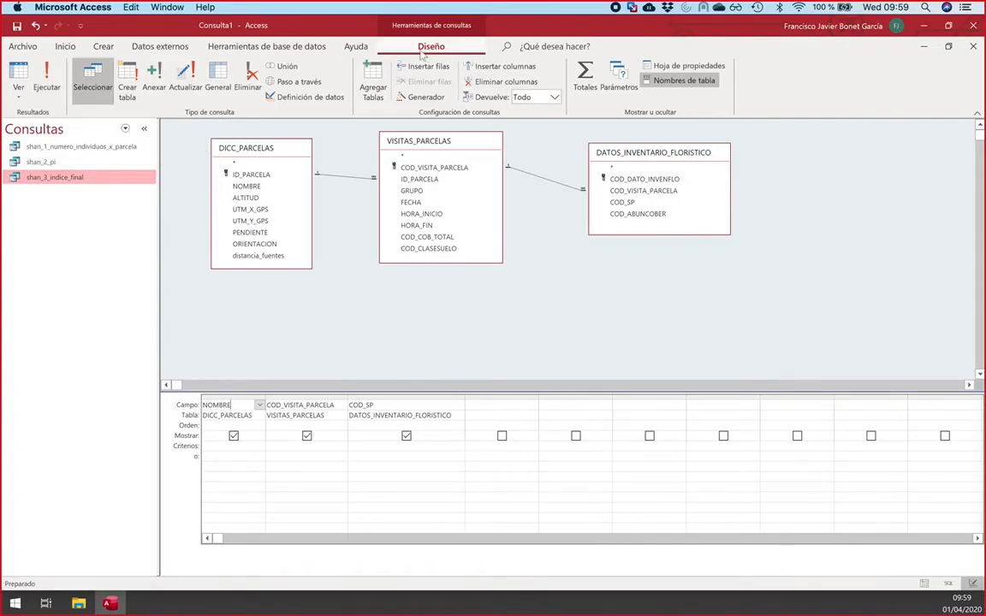
click(18, 76)
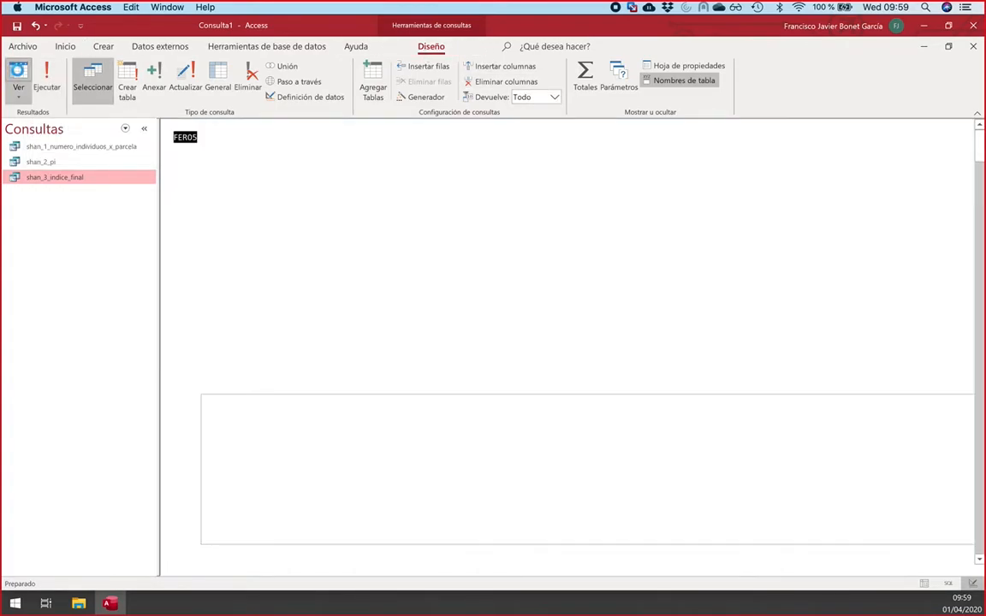
scroll(236, 283, down, 7)
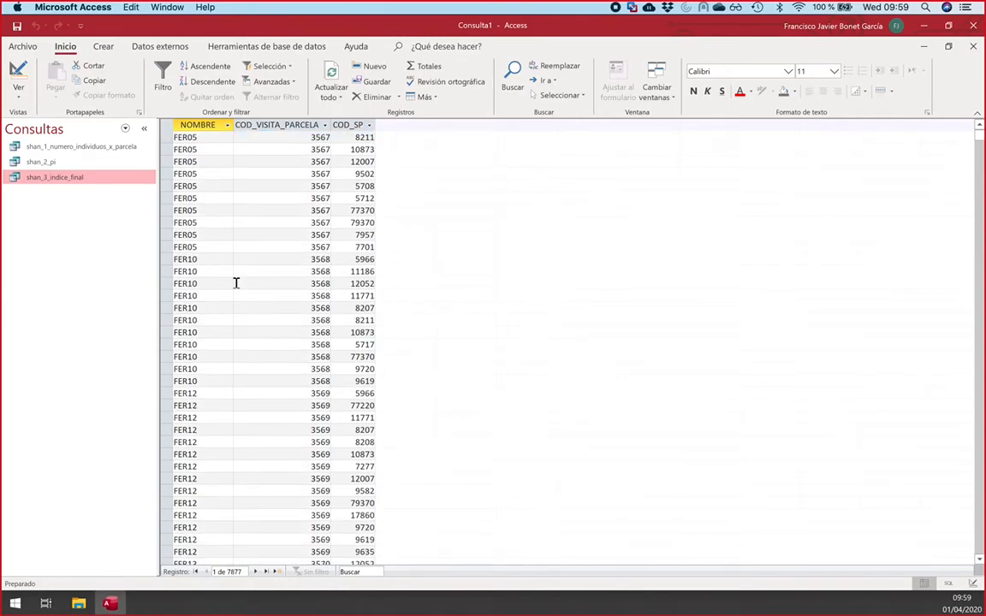
scroll(237, 282, down, 15)
scroll(236, 283, up, 20)
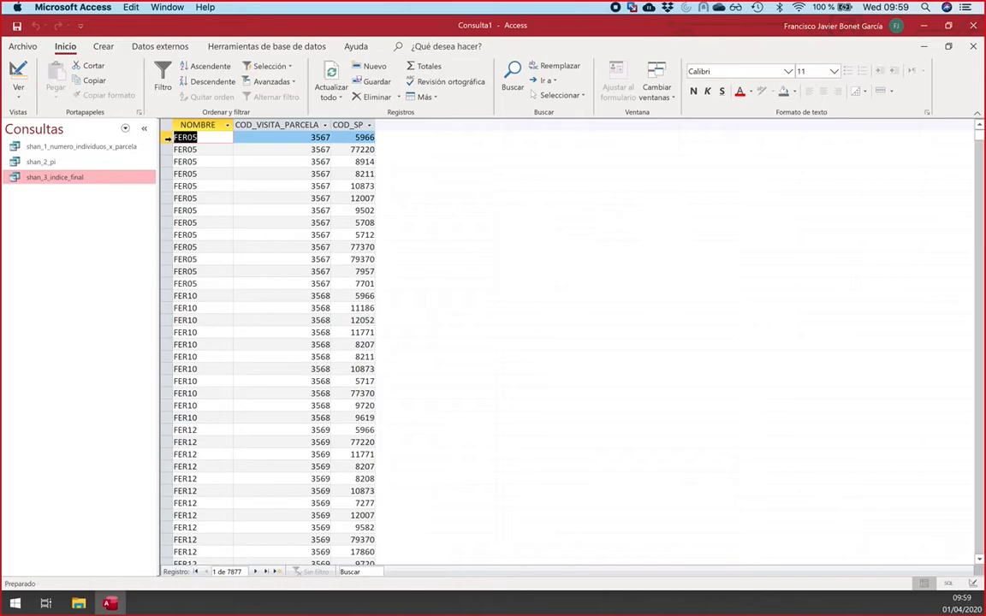
Step: Examine the block of FER05 records and the NOMBRE, COD_VISITA_PARCELA and COD_SP values of the first record
drag(167, 137, 177, 283)
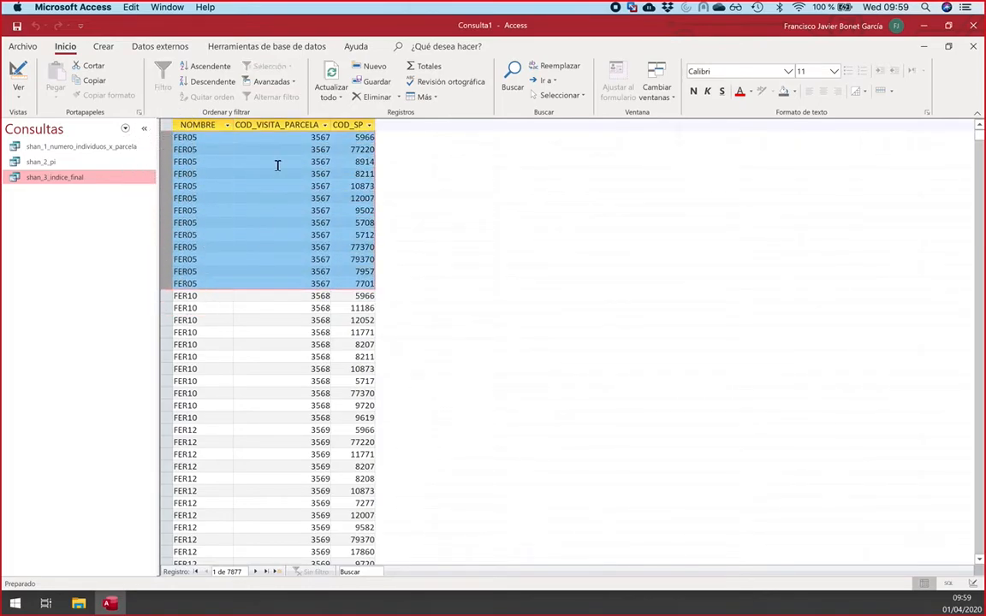
click(283, 139)
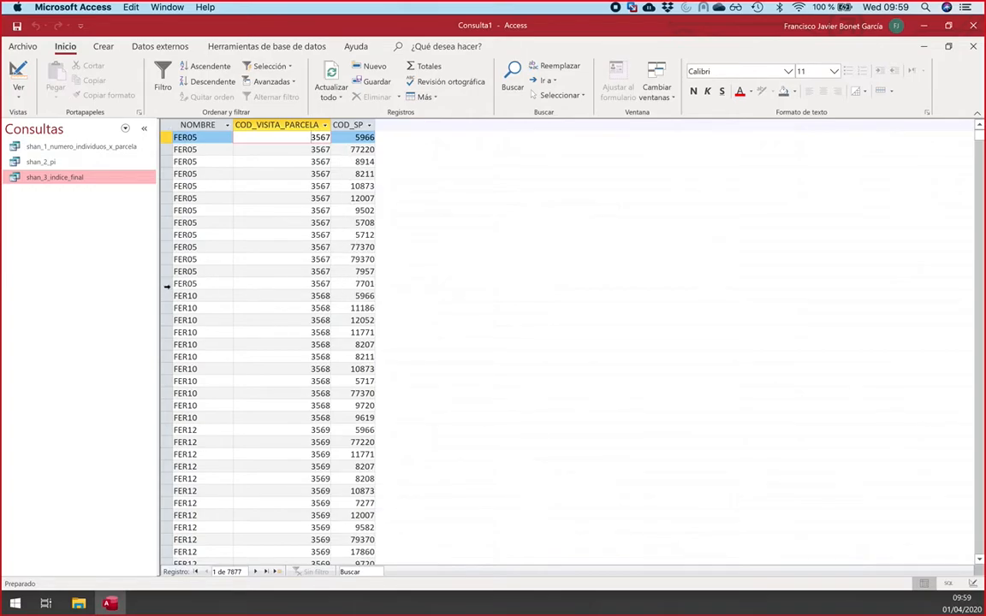
drag(166, 283, 163, 135)
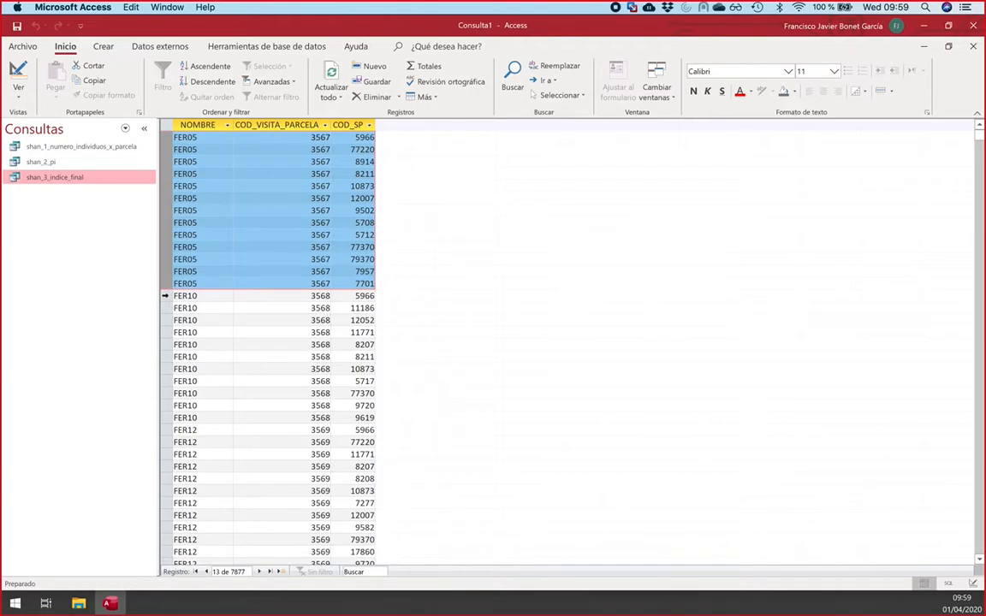
click(200, 136)
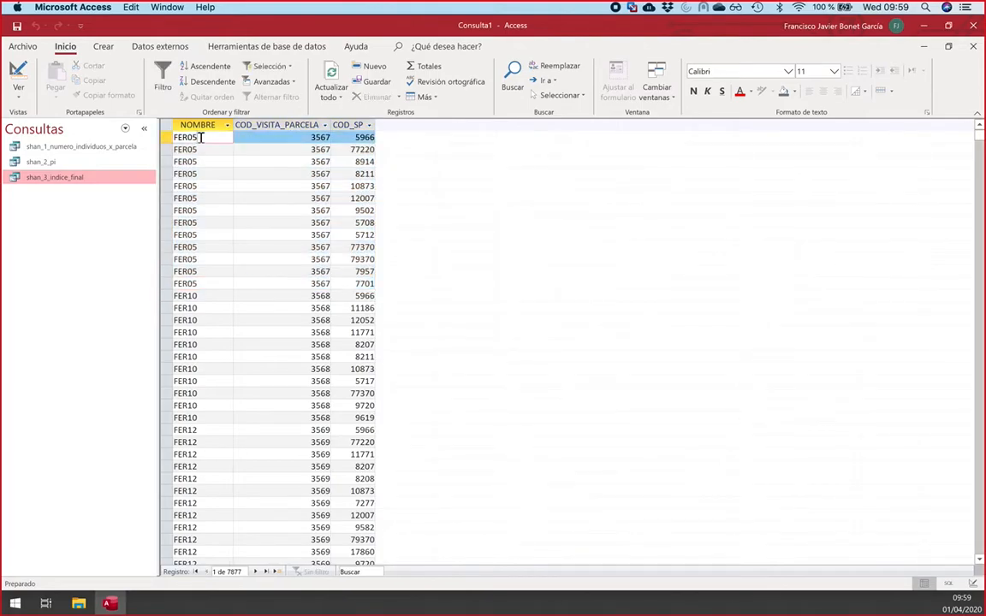
click(269, 137)
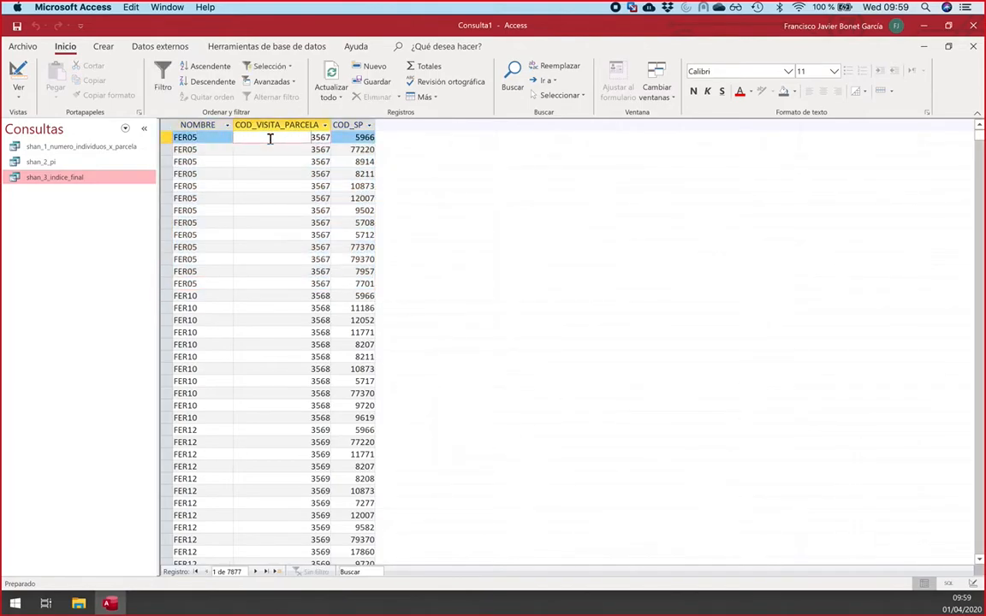
click(344, 137)
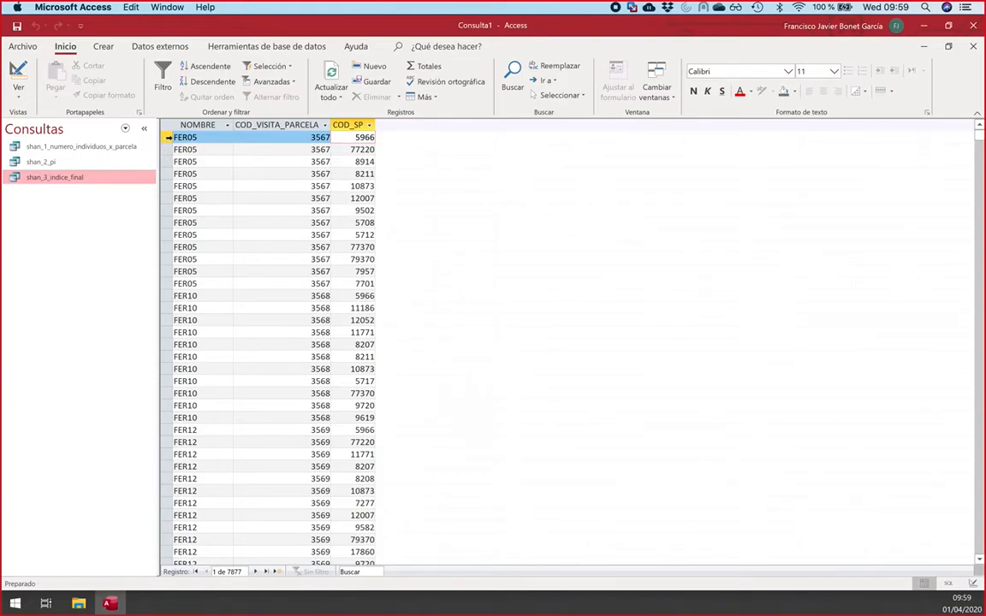
Step: Examine the block of FER05 records and its COD_SP values in the query results
drag(170, 137, 168, 283)
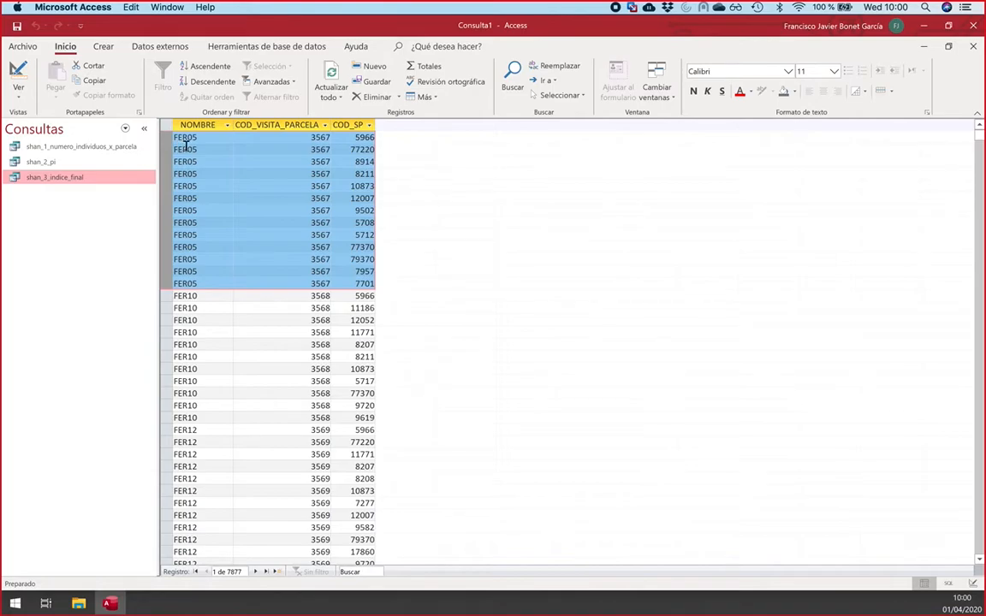
click(350, 284)
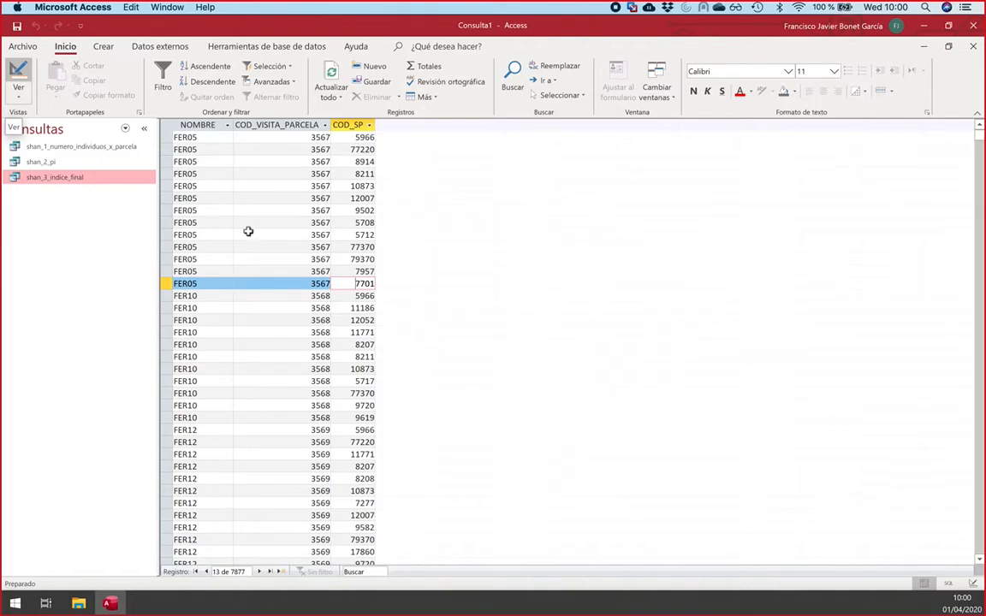
click(349, 174)
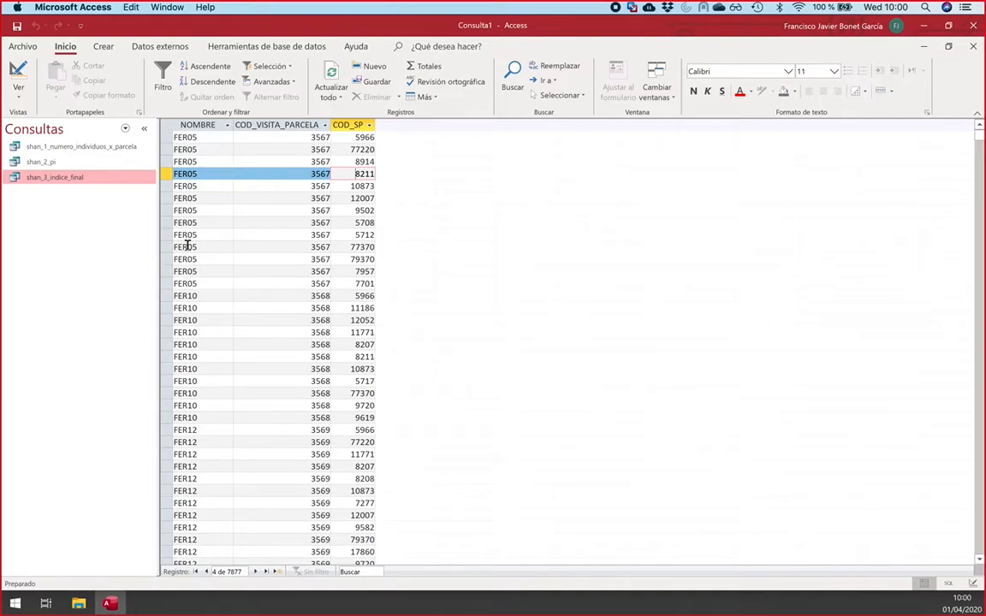
drag(166, 283, 169, 127)
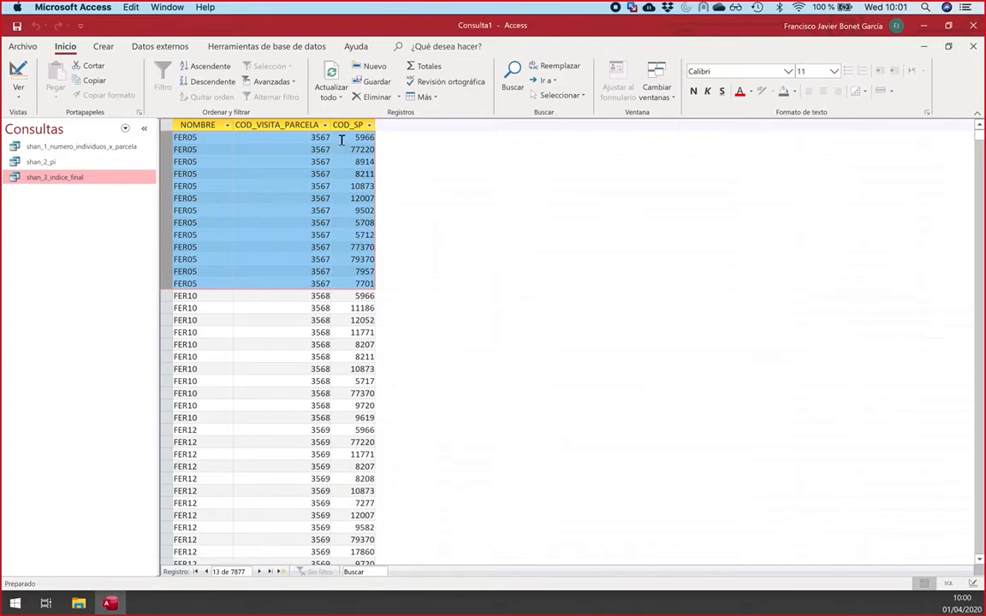
click(310, 138)
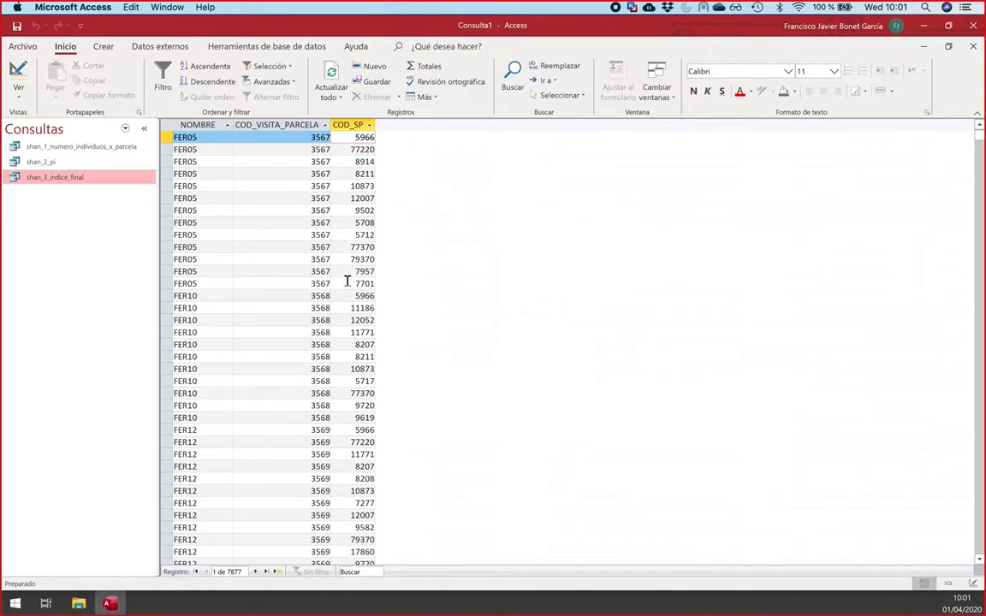
Step: In the query's design, turn on totals, grouping by NOMBRE and COD_VISITA_PARCELA and setting COD_SP to Cuenta
click(18, 75)
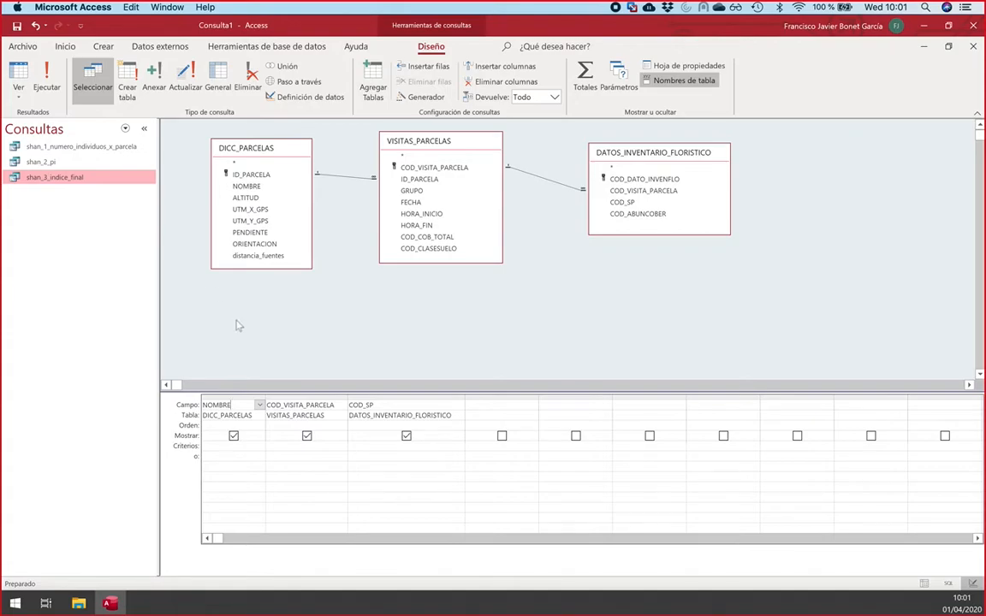
click(219, 462)
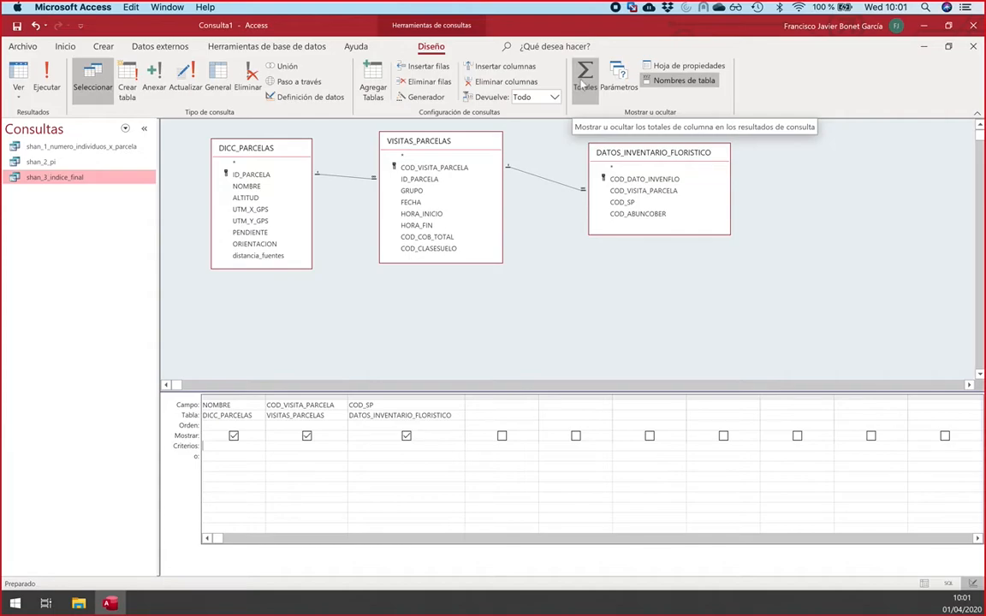
click(585, 80)
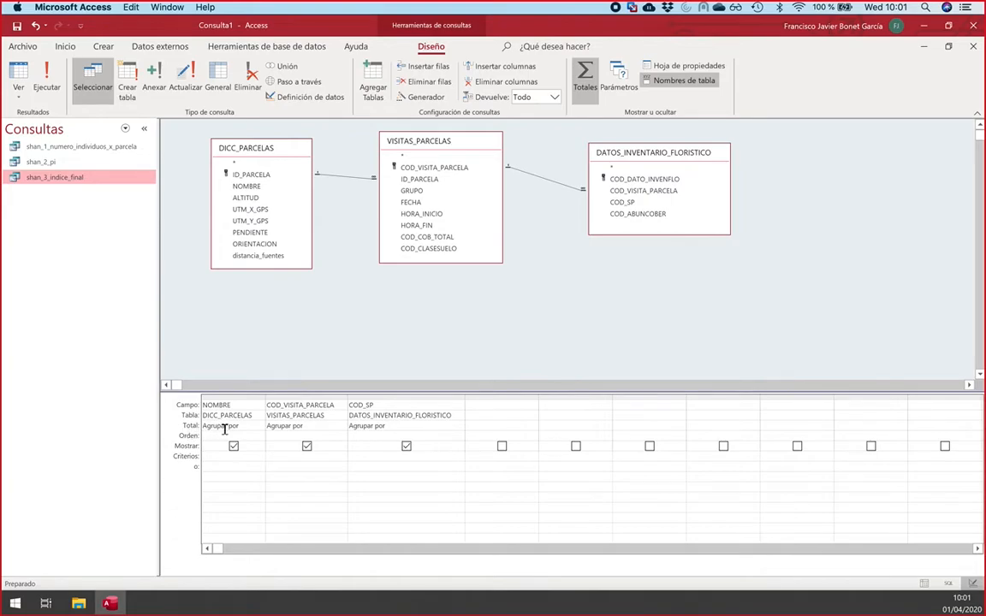
click(402, 425)
click(293, 425)
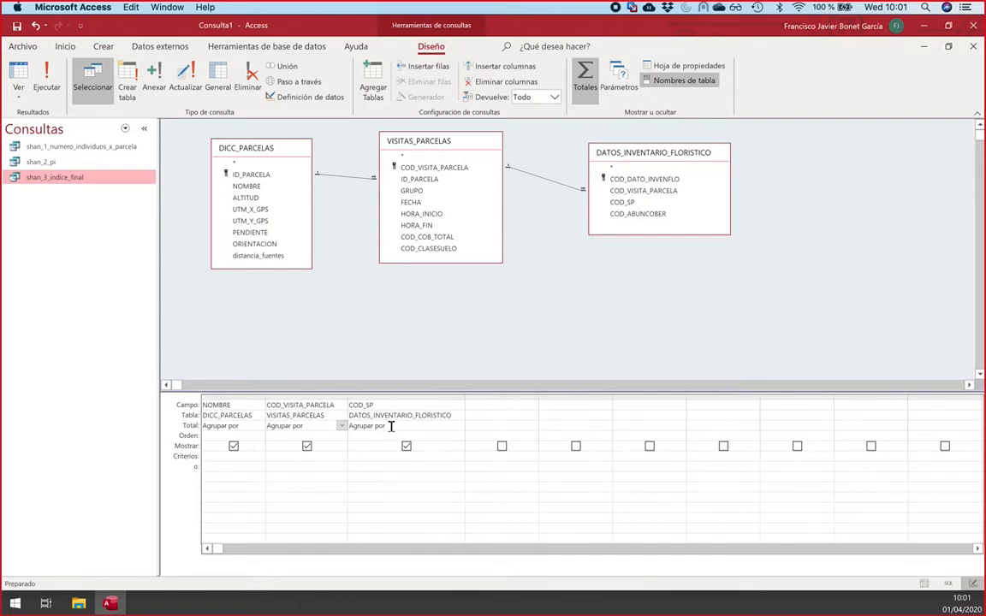
click(459, 427)
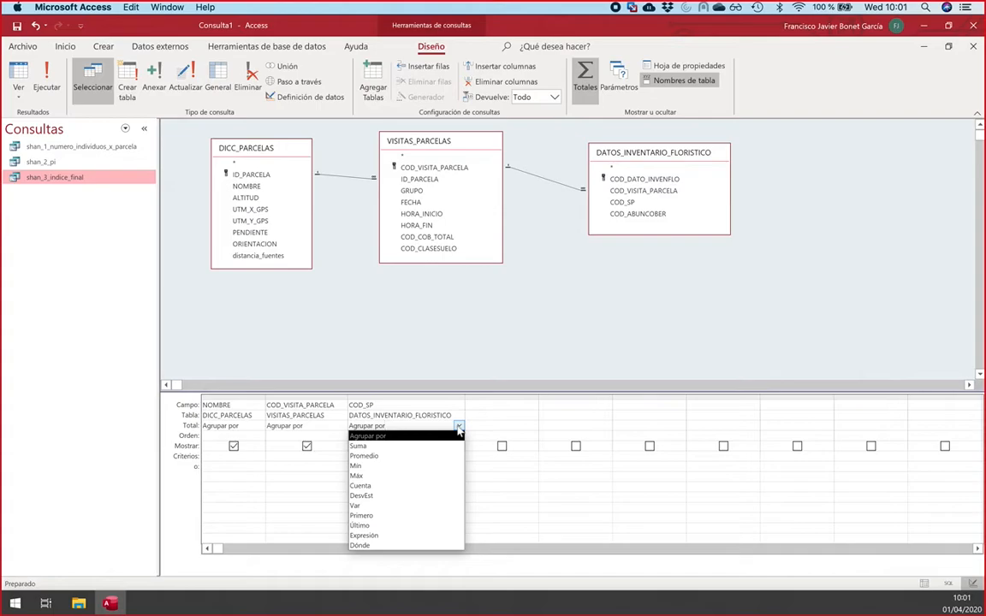
click(406, 486)
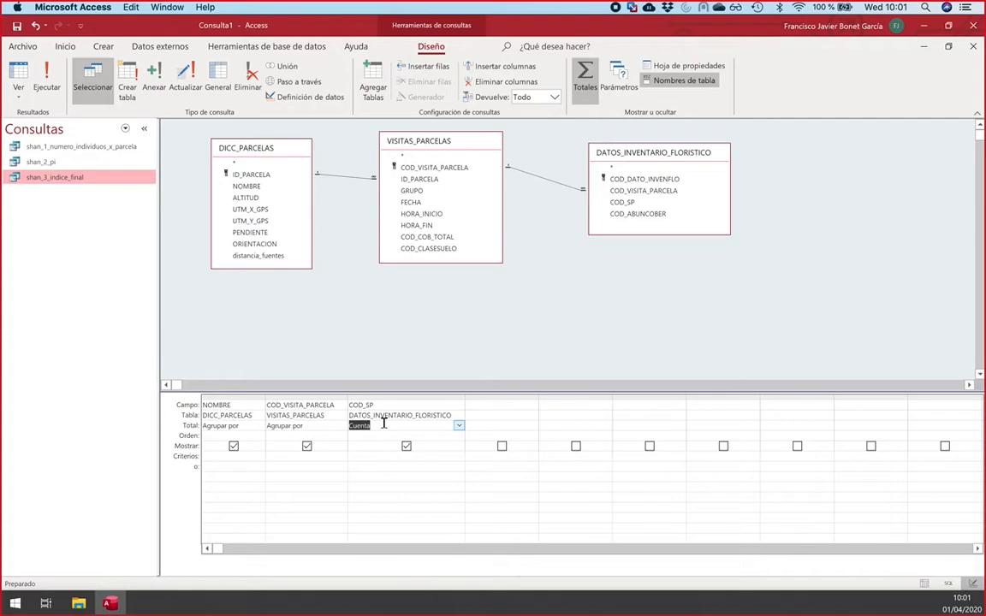
click(287, 425)
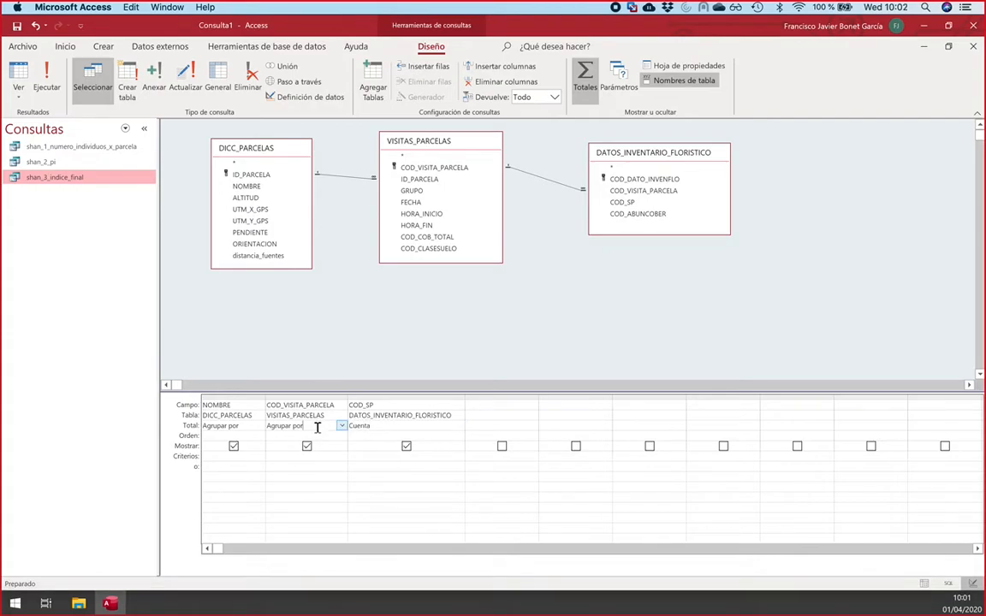
click(242, 427)
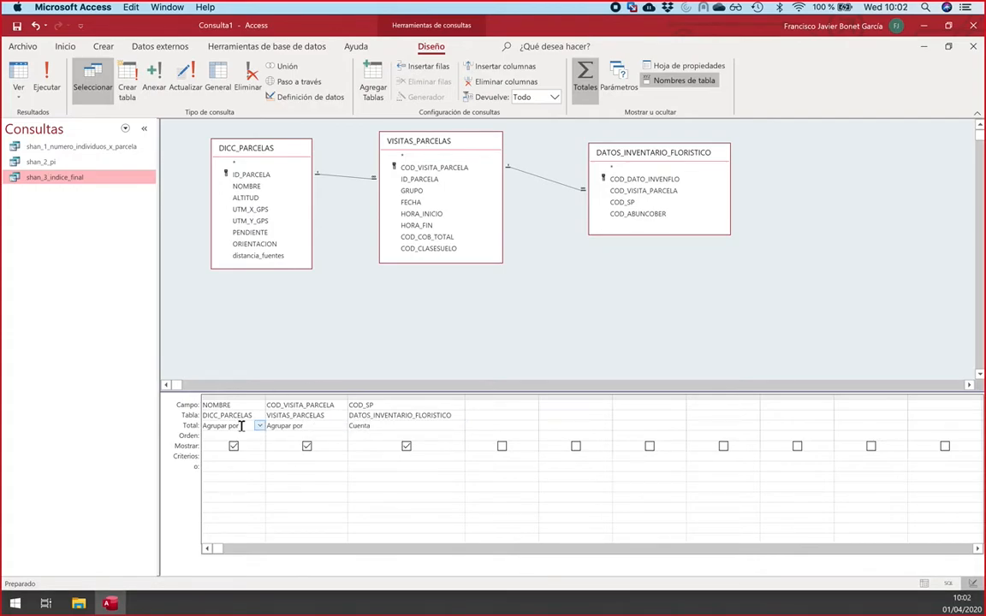
Step: Run the grouped query and examine the visit code and species count of parcels ABL01 and ABL02
click(55, 77)
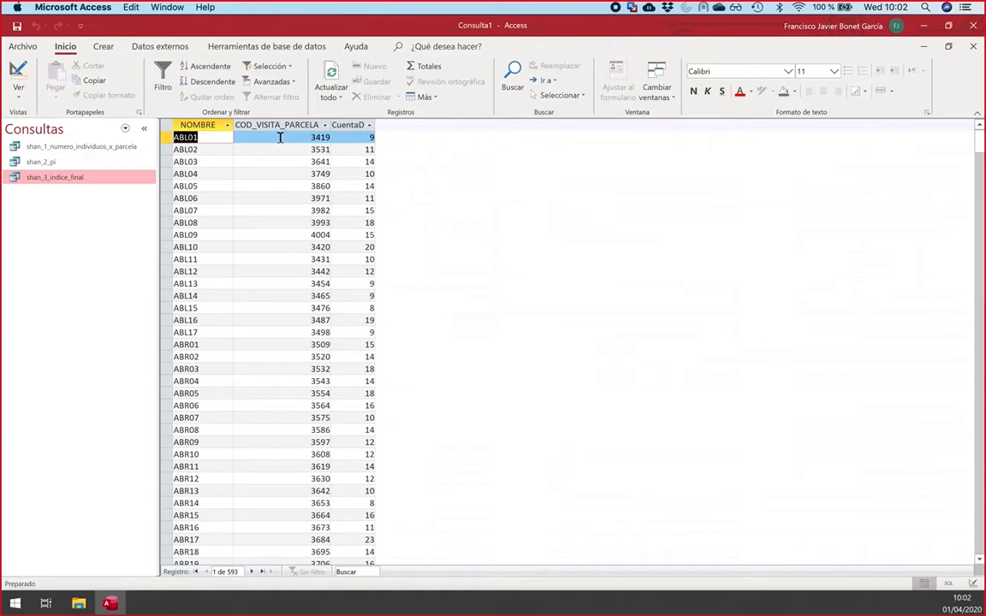
click(338, 138)
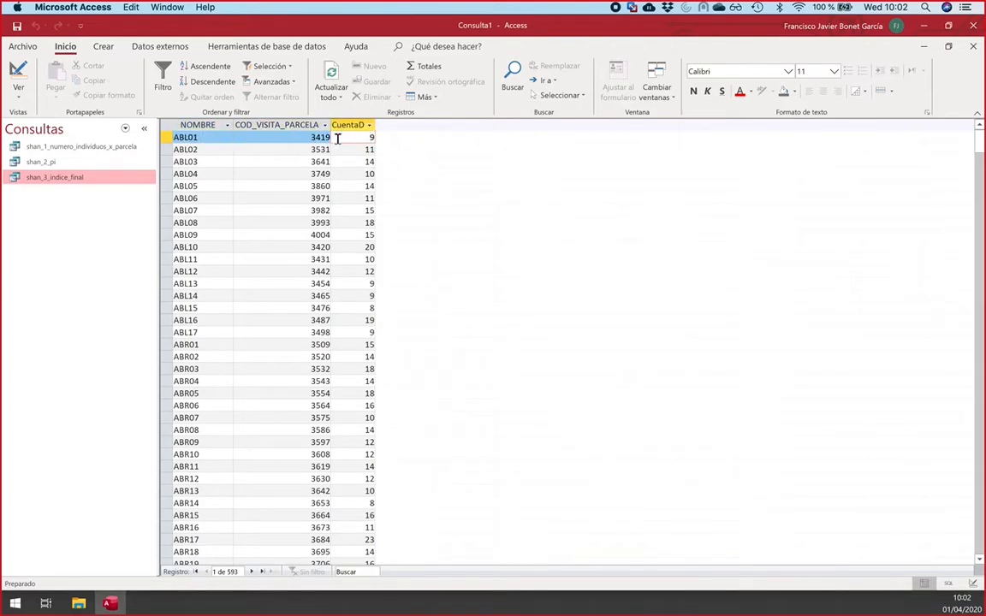
click(204, 150)
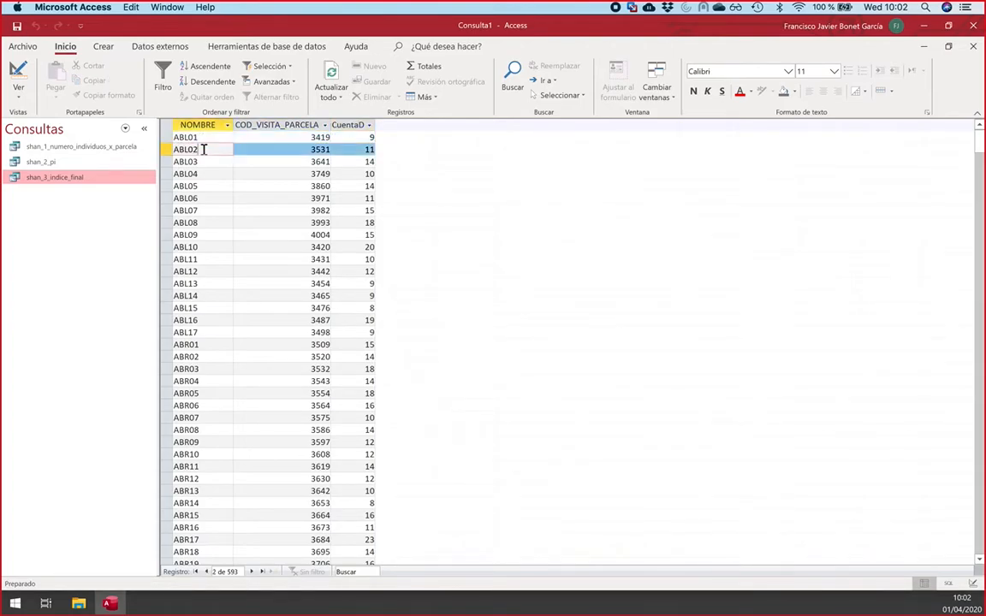
click(300, 149)
click(350, 149)
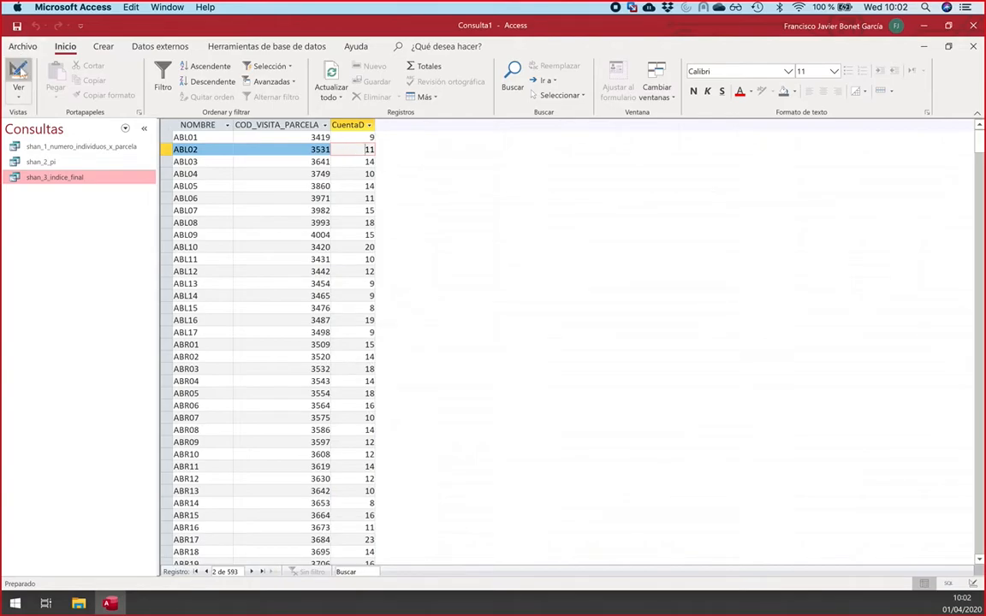
Step: Return to the query's design and shift the DATOS_INVENTARIO_FLORISTICO and VISITAS_PARCELAS tables slightly closer to DICC_PARCELAS
click(21, 74)
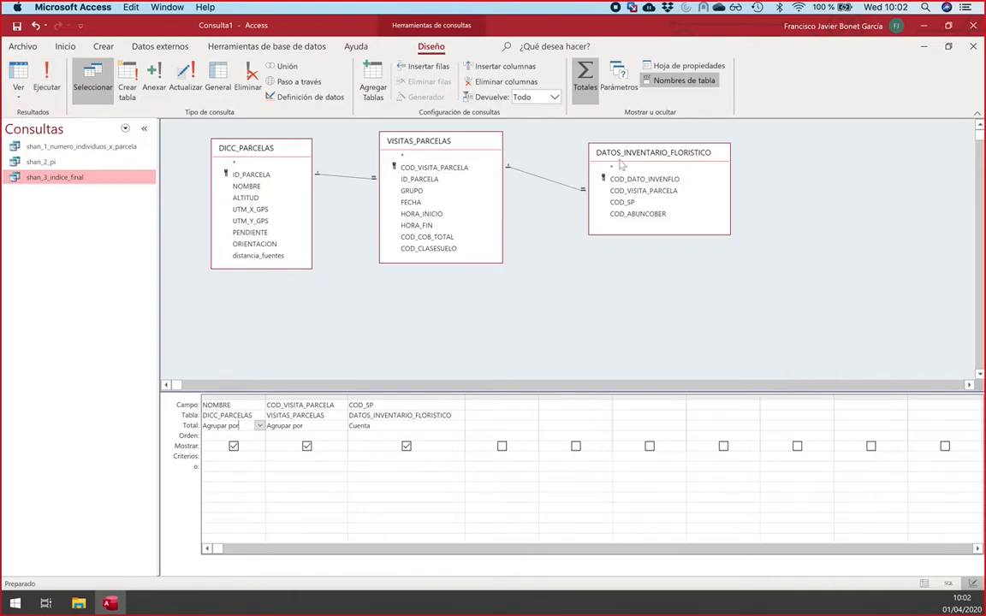
drag(623, 156, 602, 145)
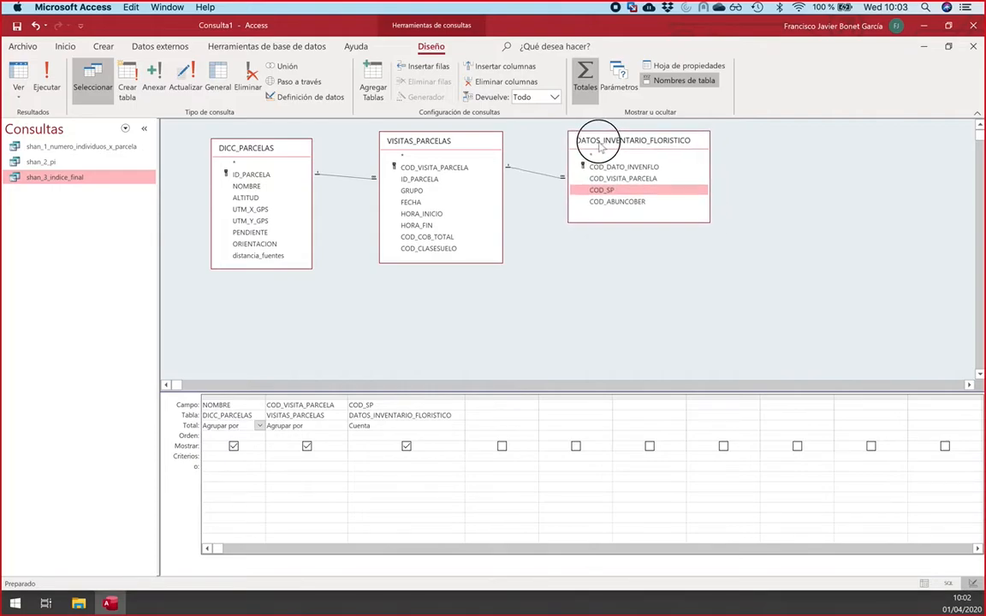
mouse_move(444, 141)
mouse_down()
mouse_move(425, 139)
mouse_move(436, 145)
mouse_up()
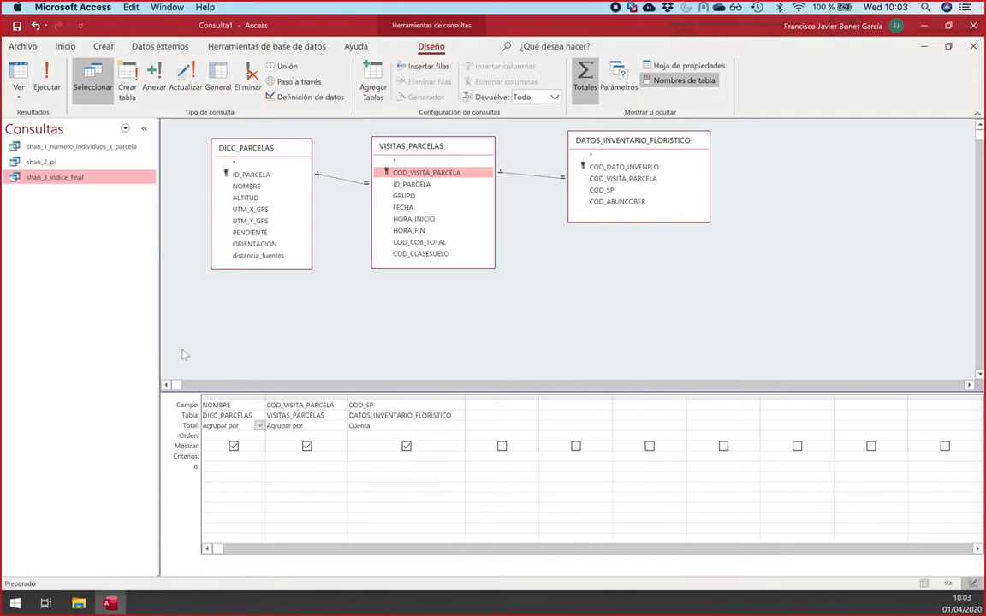
Step: Turn off the query's totals and run it to review the ungrouped FER05 records
click(583, 78)
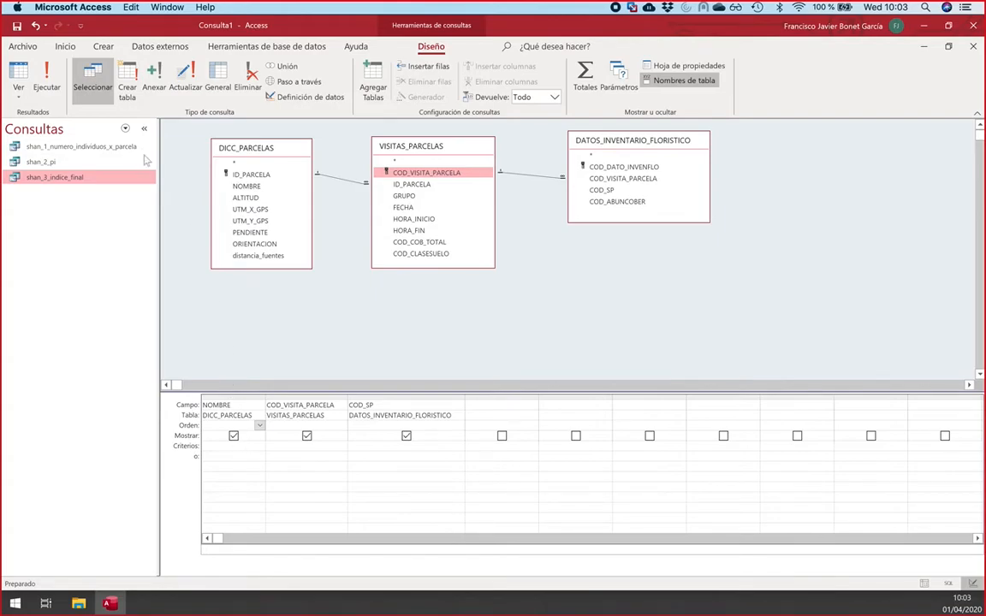
click(47, 76)
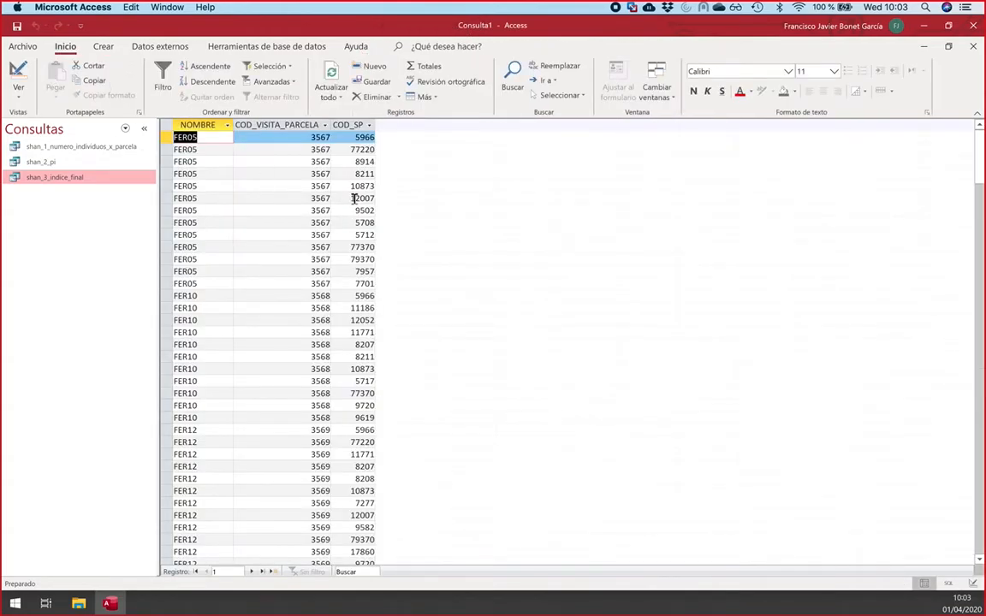
drag(166, 137, 171, 284)
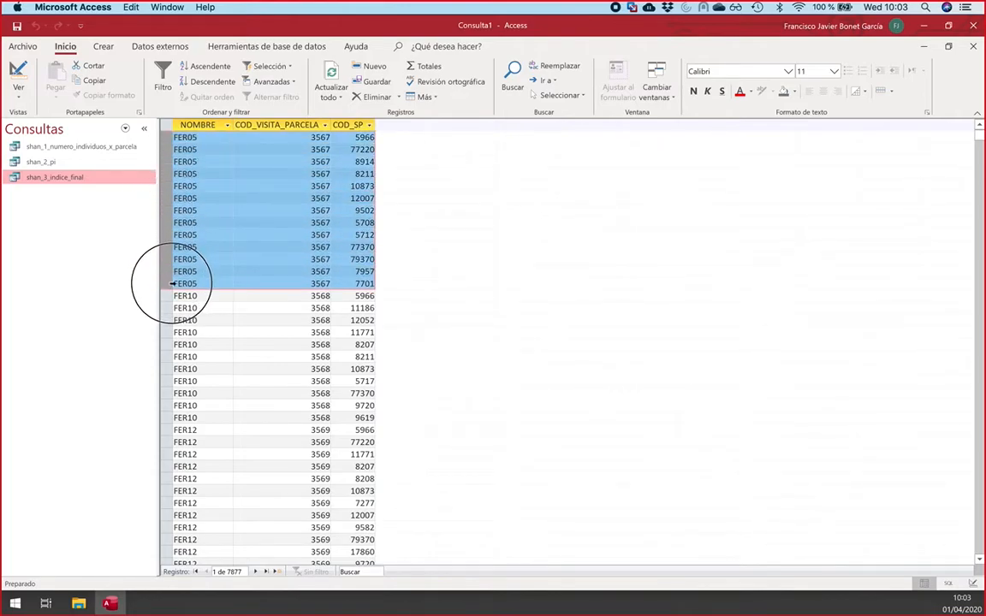
click(242, 223)
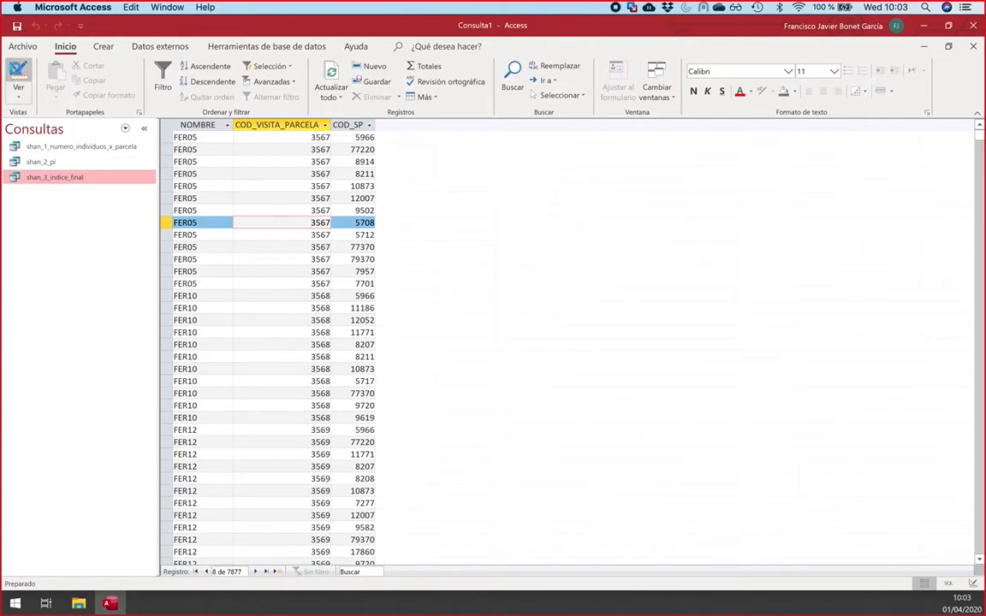
Step: Rerun the query from its design and sort the results by NOMBRE from A to Z
click(18, 72)
click(43, 76)
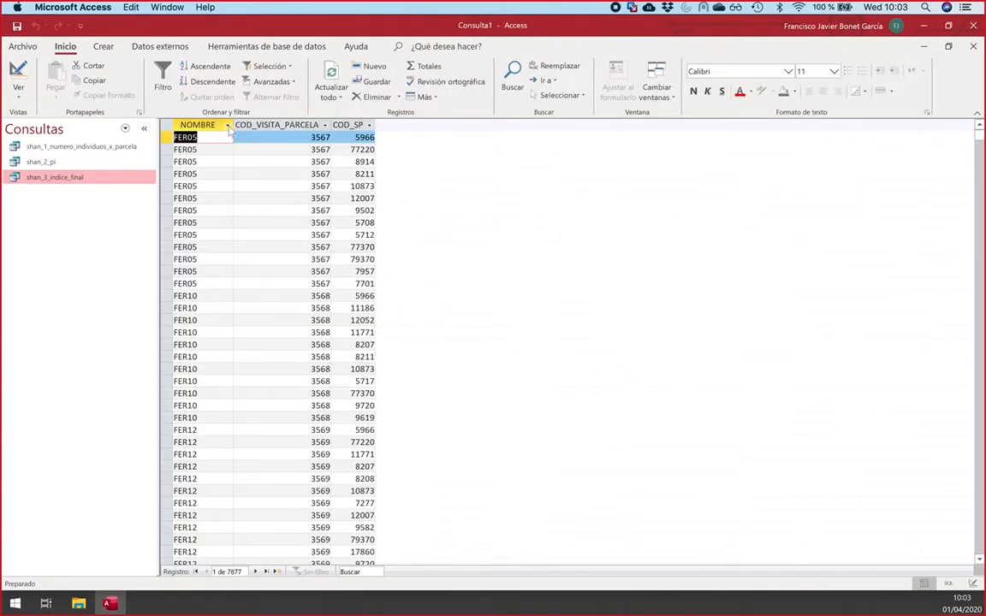
click(197, 125)
click(227, 125)
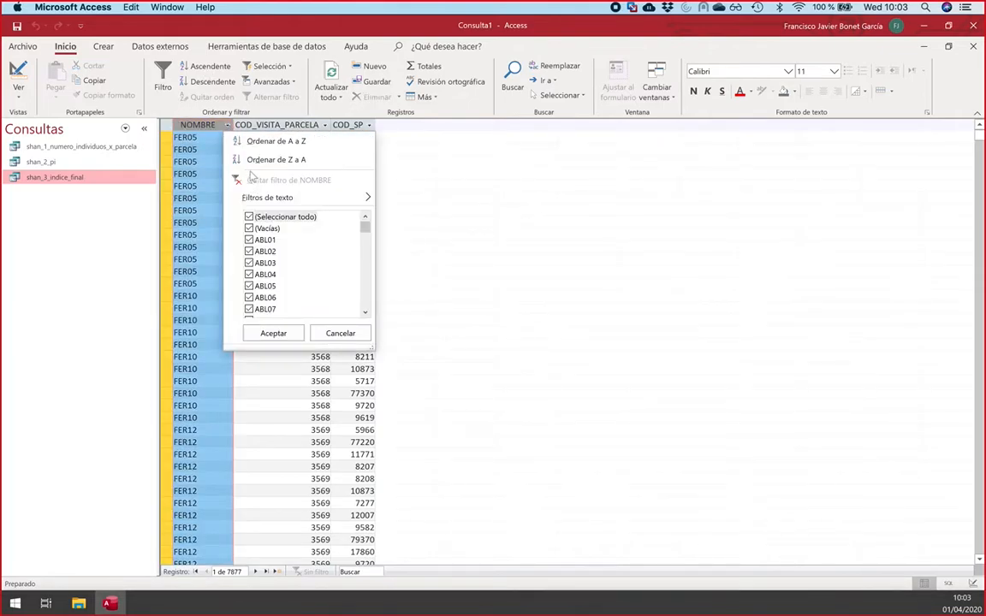
click(258, 142)
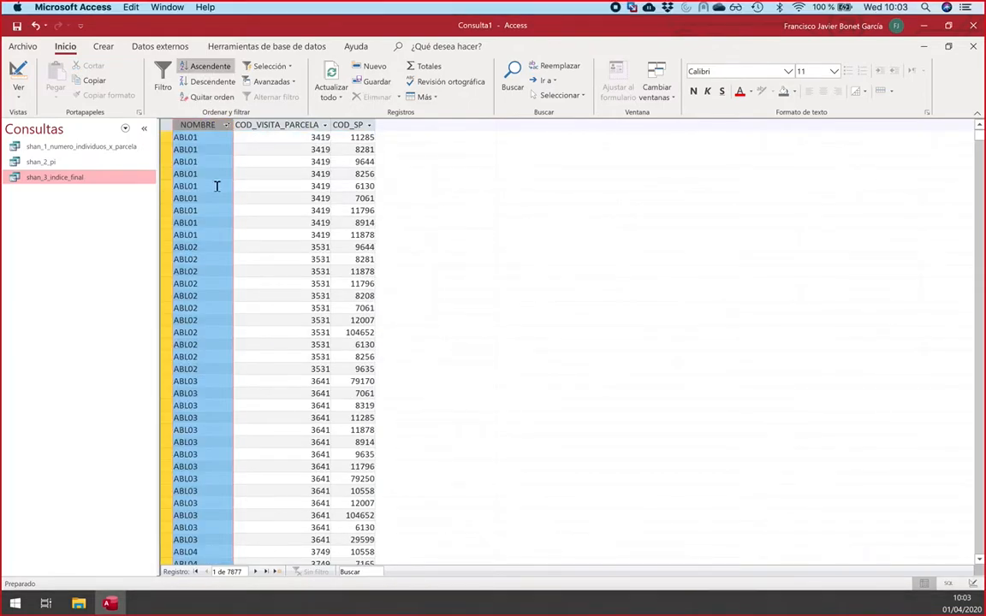
Step: Examine the block of ABL01 records in the sorted results, including their COD_SP values
click(208, 174)
drag(164, 137, 171, 235)
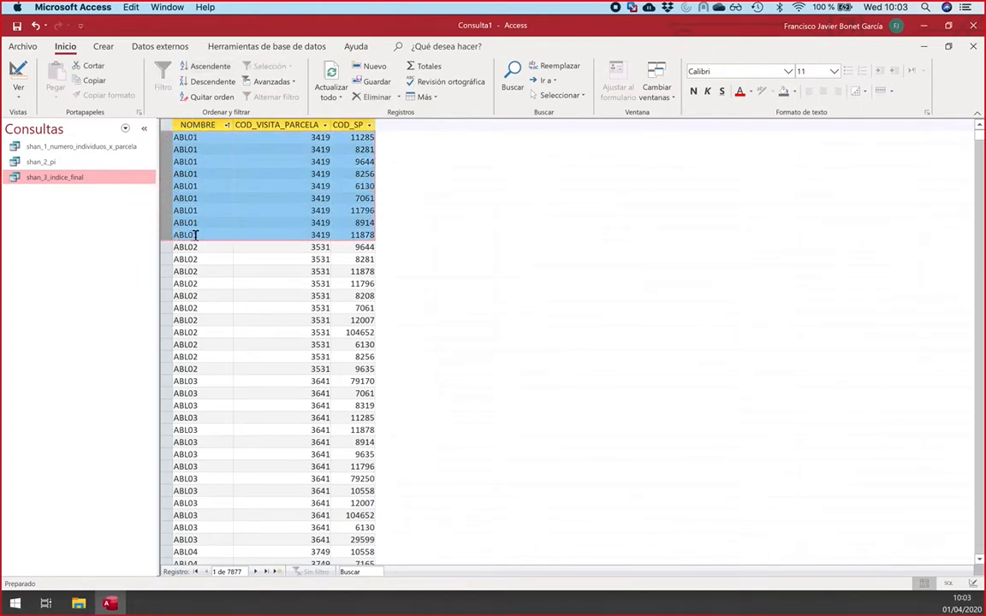
click(340, 237)
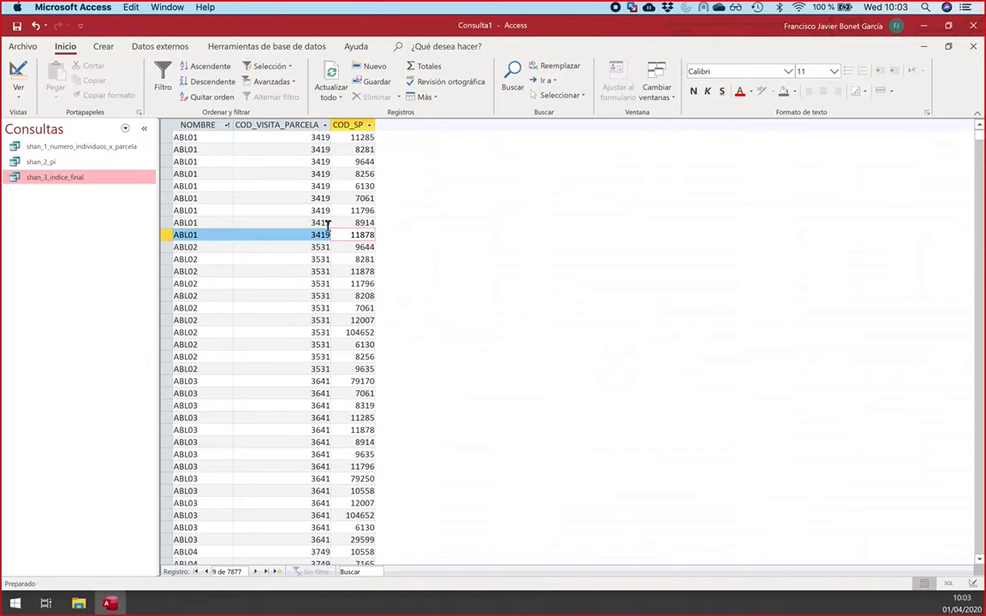
click(231, 198)
Step: Cut the NOMBRE and COD_VISITA_PARCELA fields from the query's design grid
click(19, 74)
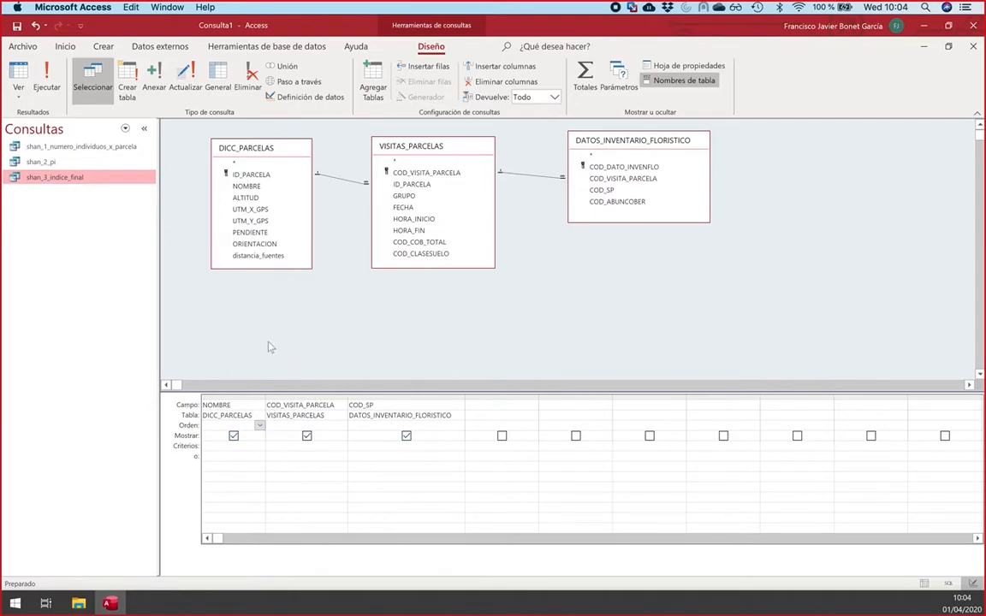
click(255, 395)
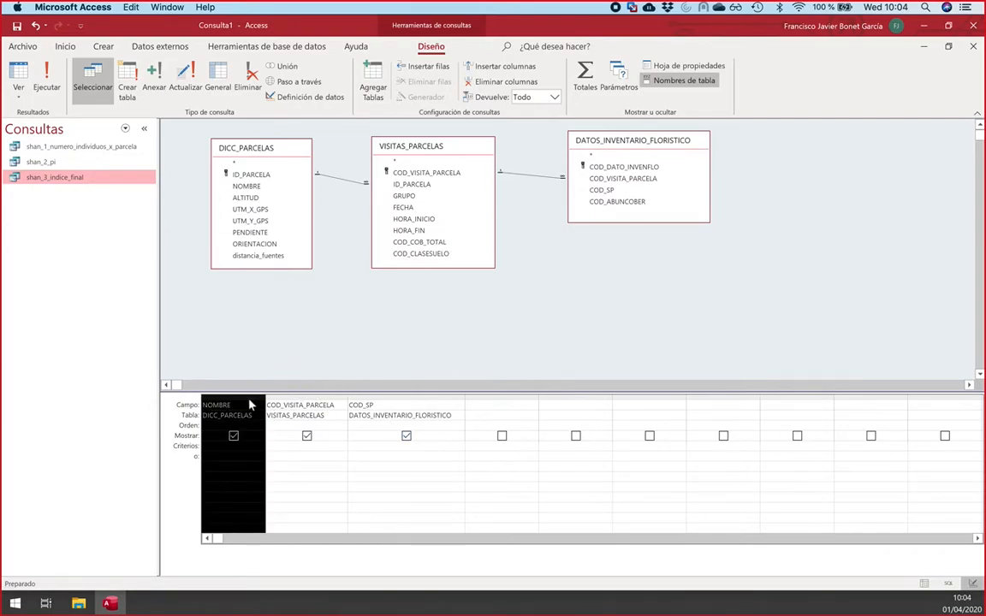
right_click(251, 404)
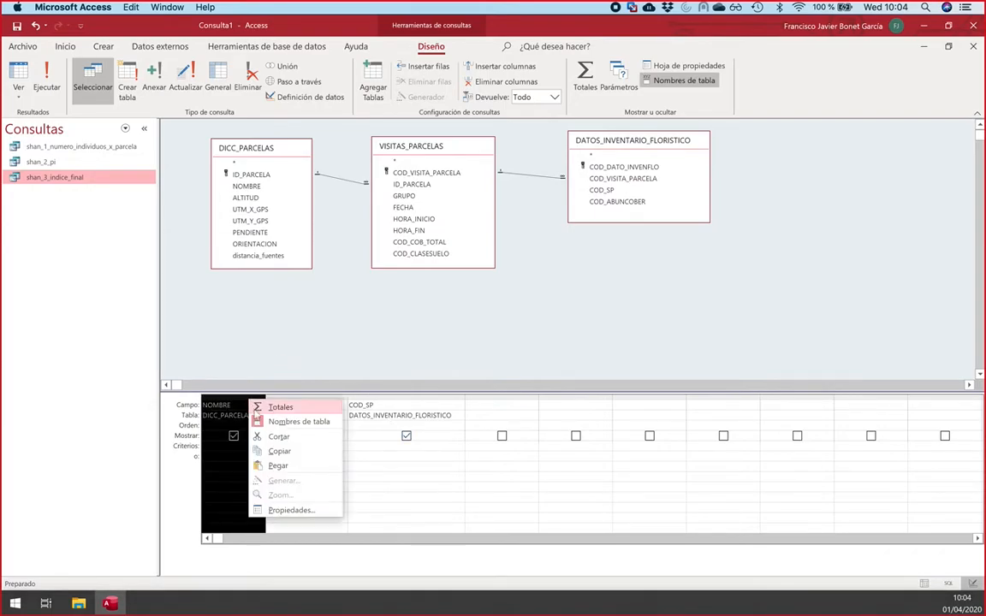
click(272, 437)
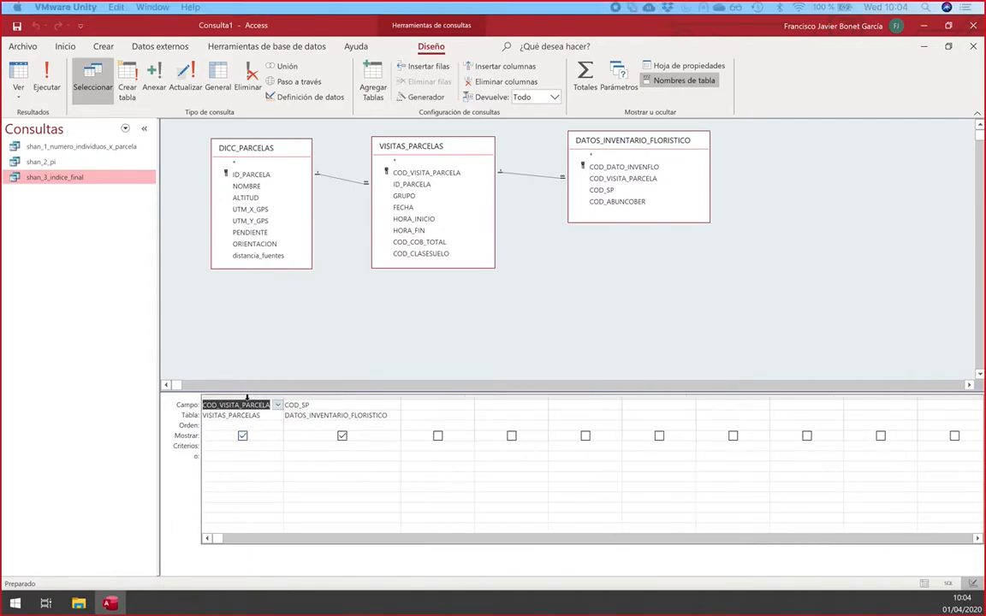
right_click(247, 397)
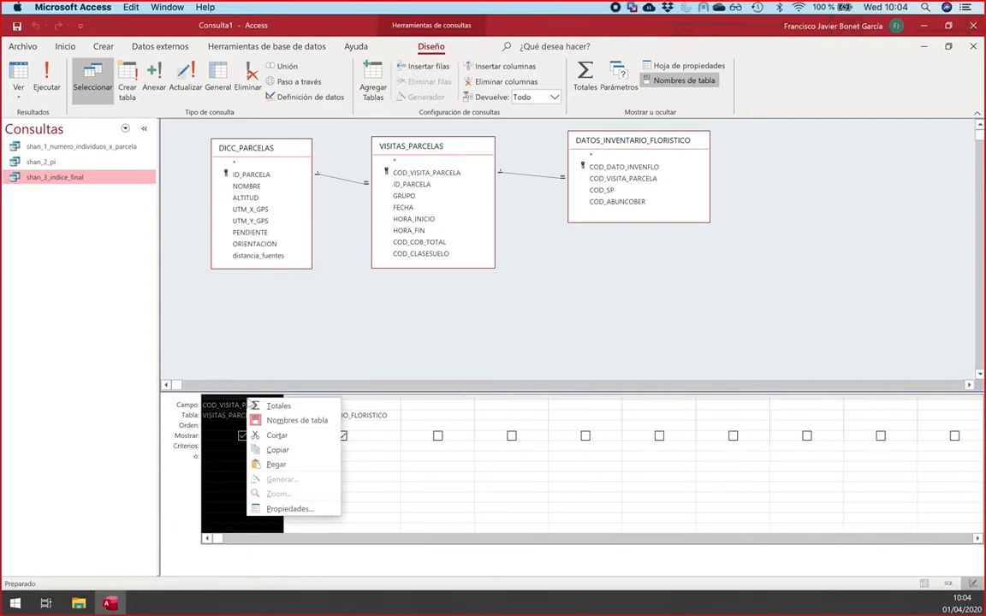
click(274, 436)
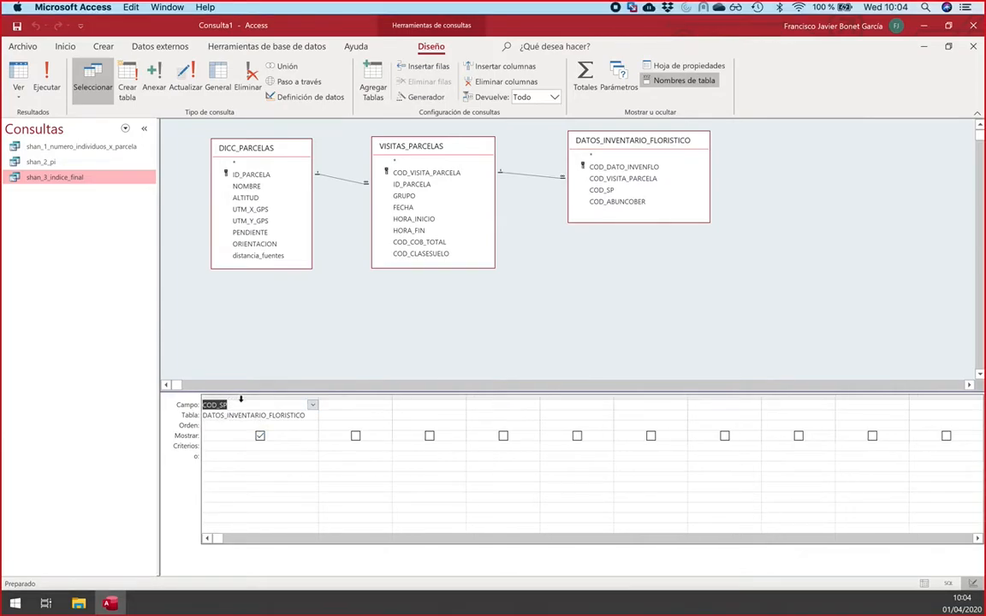
Step: Cut the remaining COD_SP field from the design grid and close the query without saving its changes
click(241, 399)
right_click(241, 400)
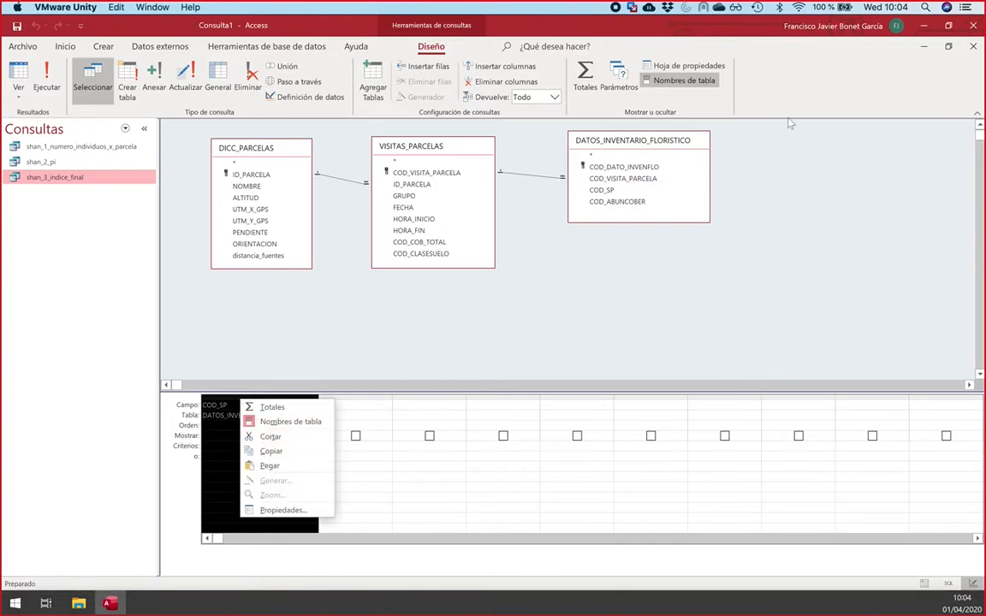
click(287, 437)
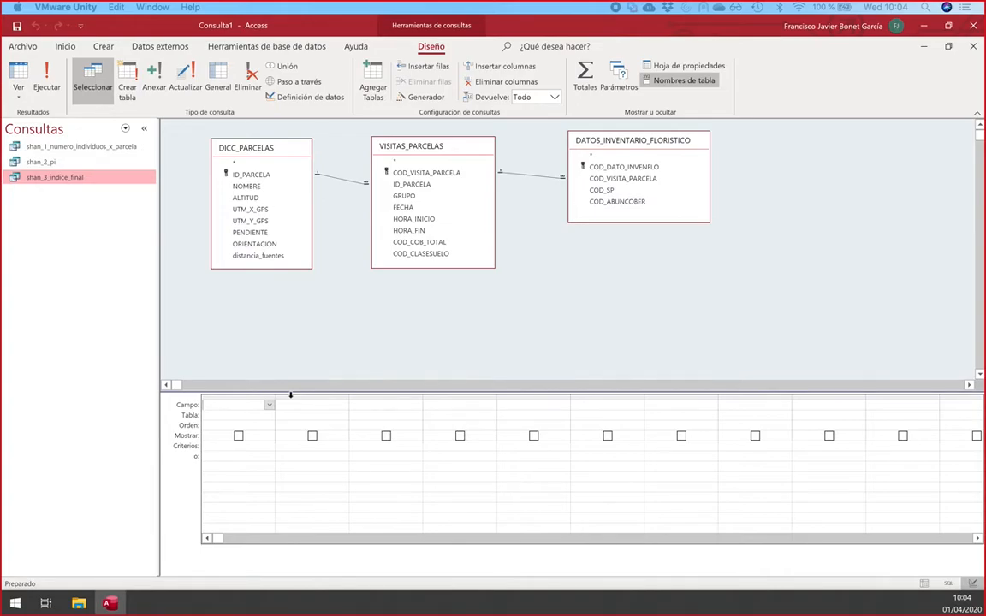
click(974, 46)
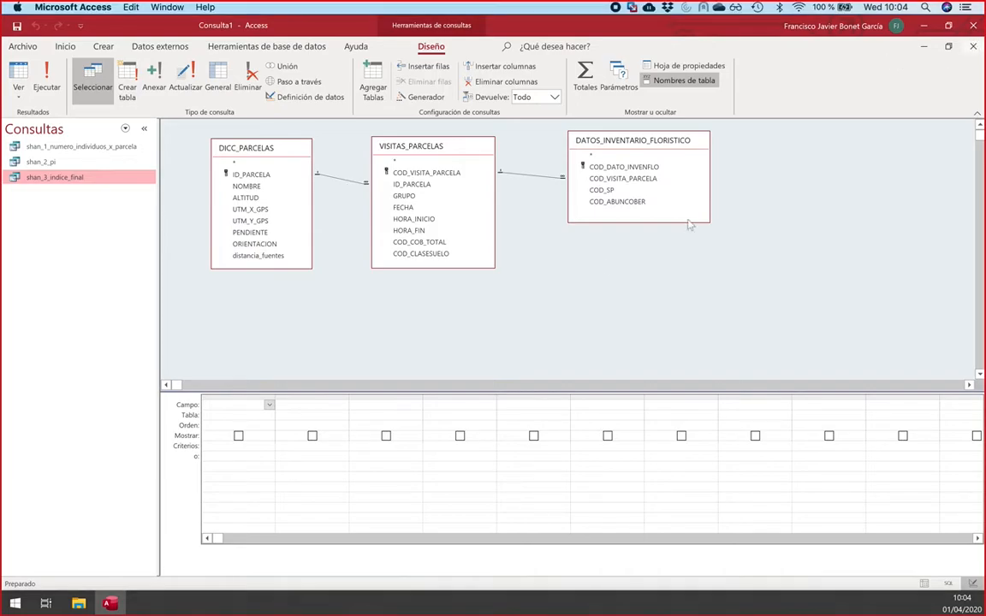
click(973, 46)
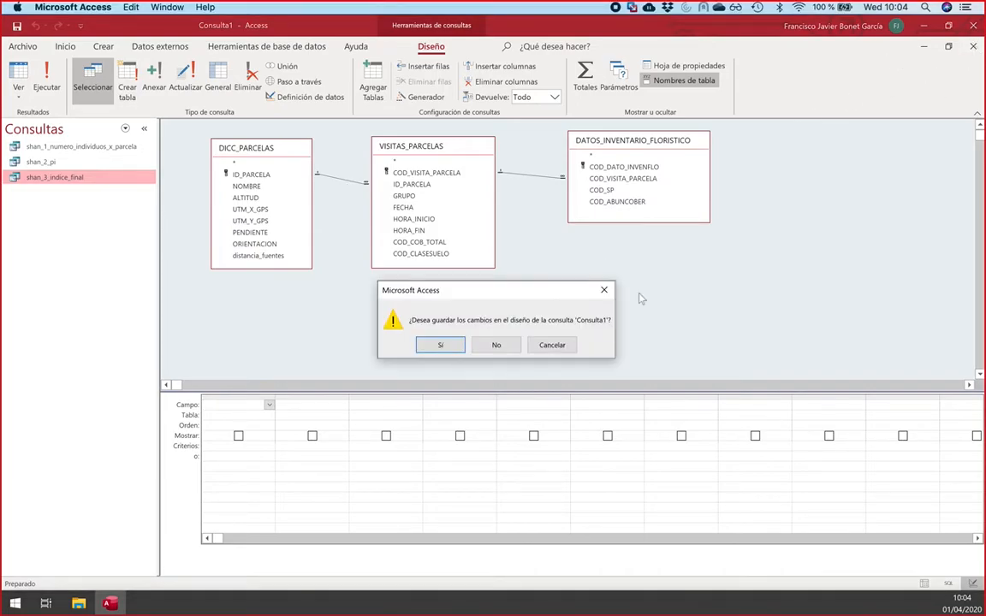
click(494, 345)
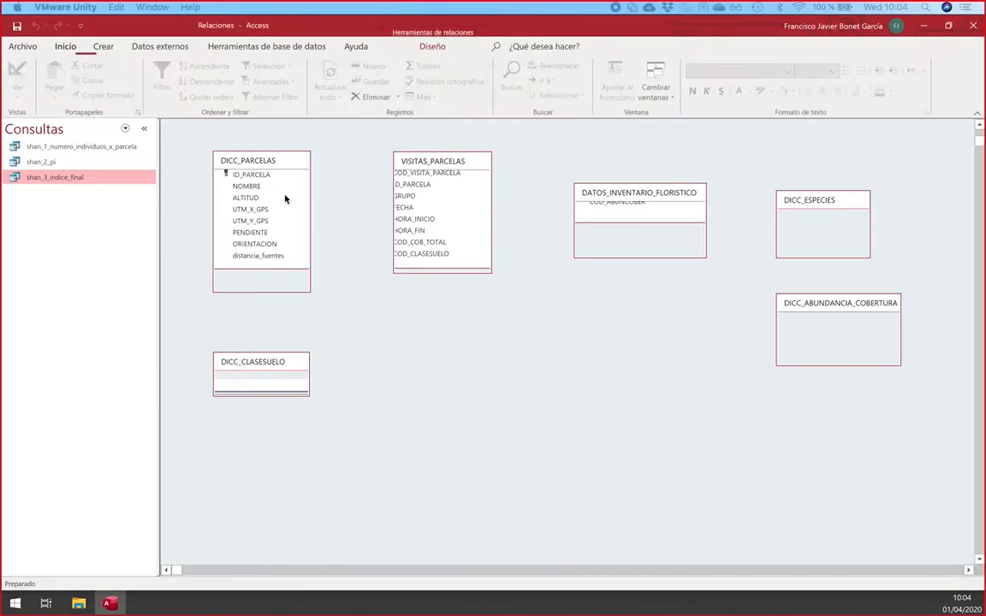
click(159, 46)
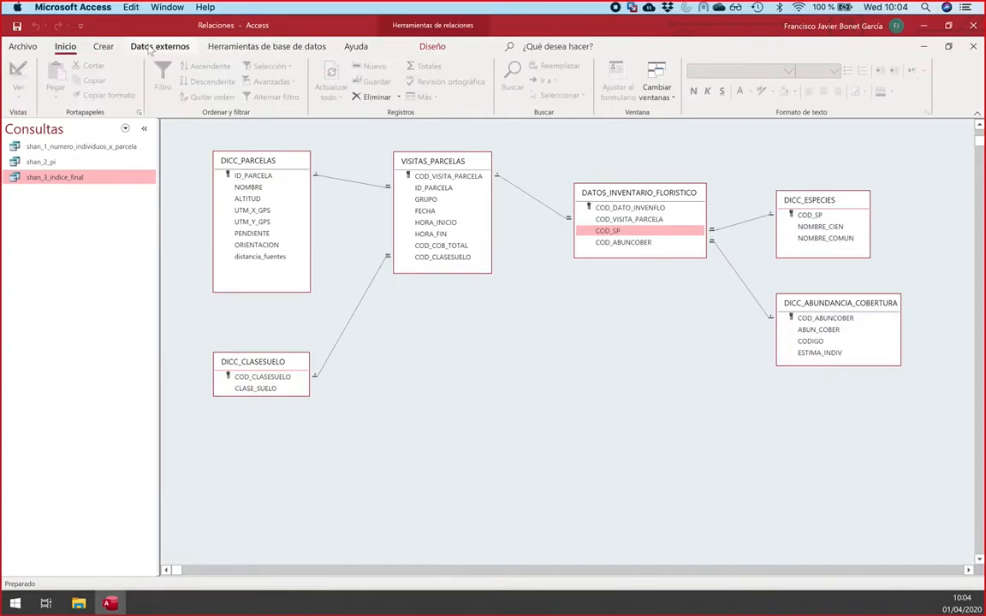
click(103, 47)
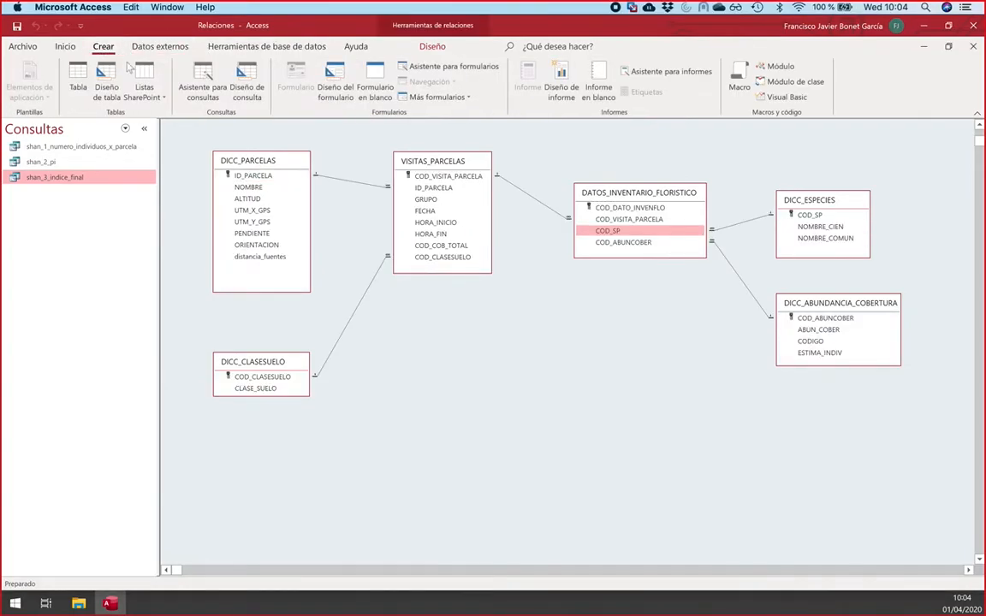
click(246, 82)
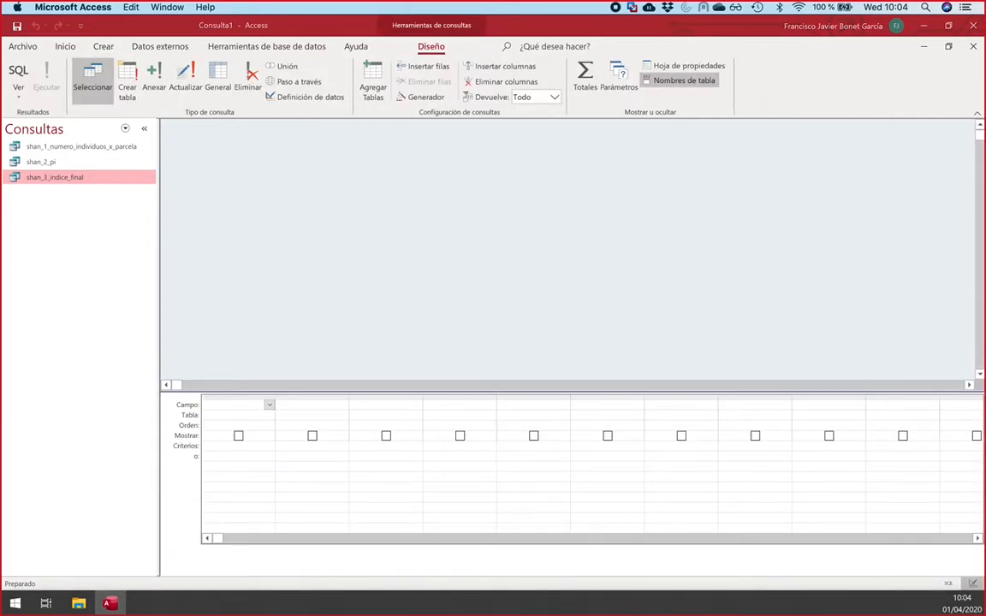
drag(539, 27, 516, 161)
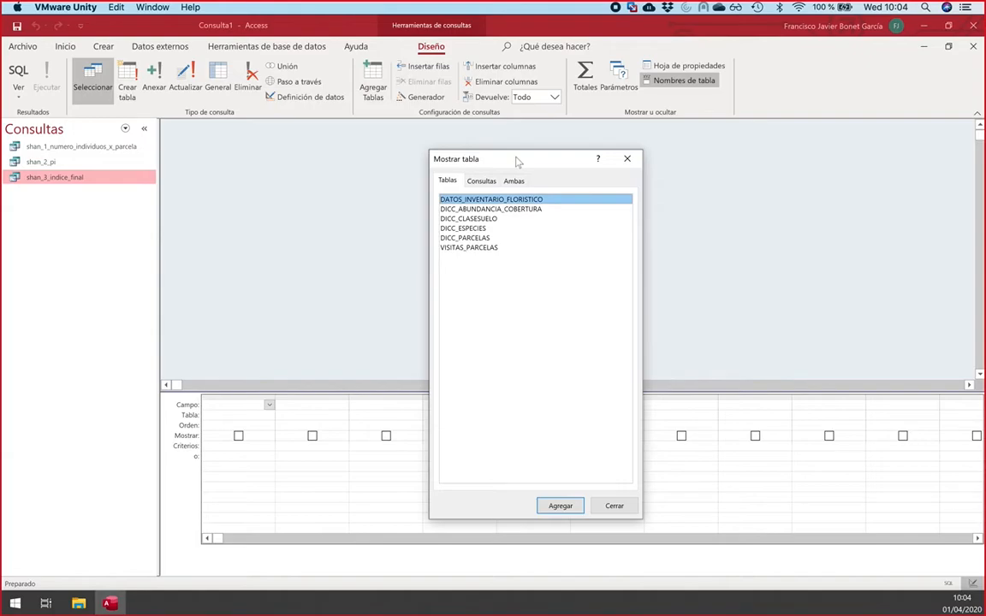
click(627, 158)
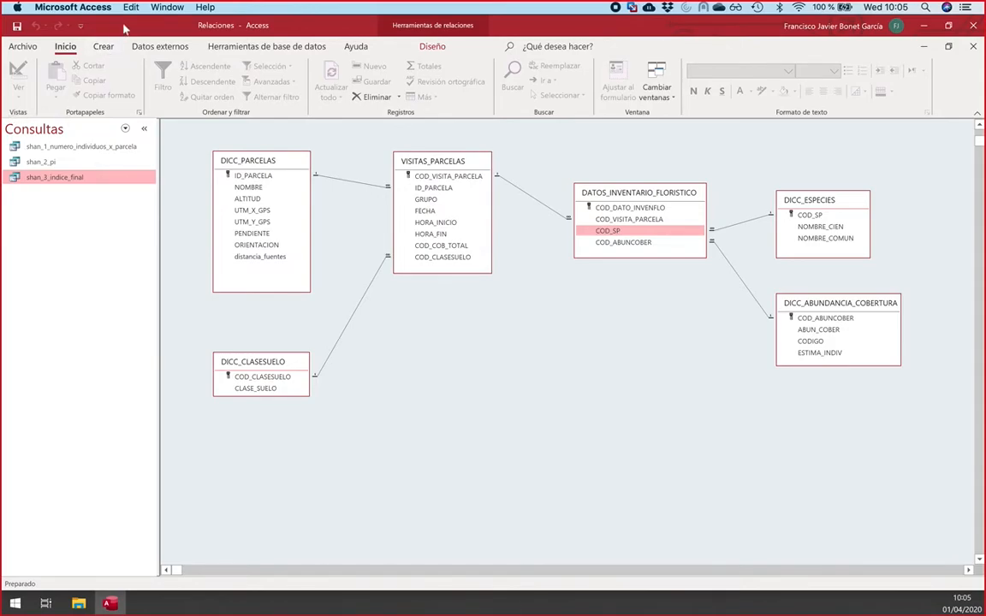
Step: Create a new query in design view with the DICC_PARCELAS, VISITAS_PARCELAS and DATOS_INVENTARIO_FLORISTICO tables
click(105, 48)
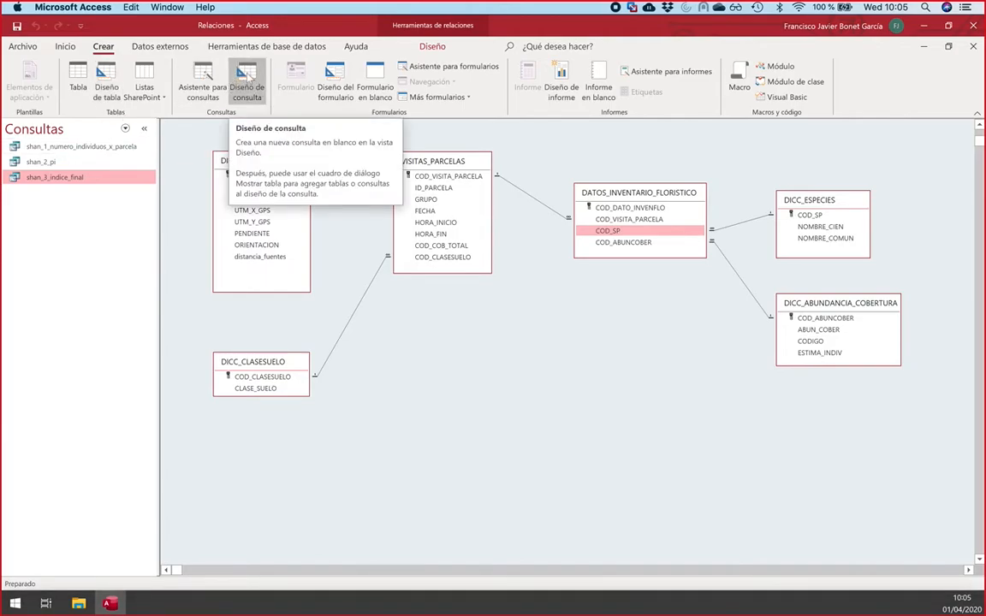
click(247, 76)
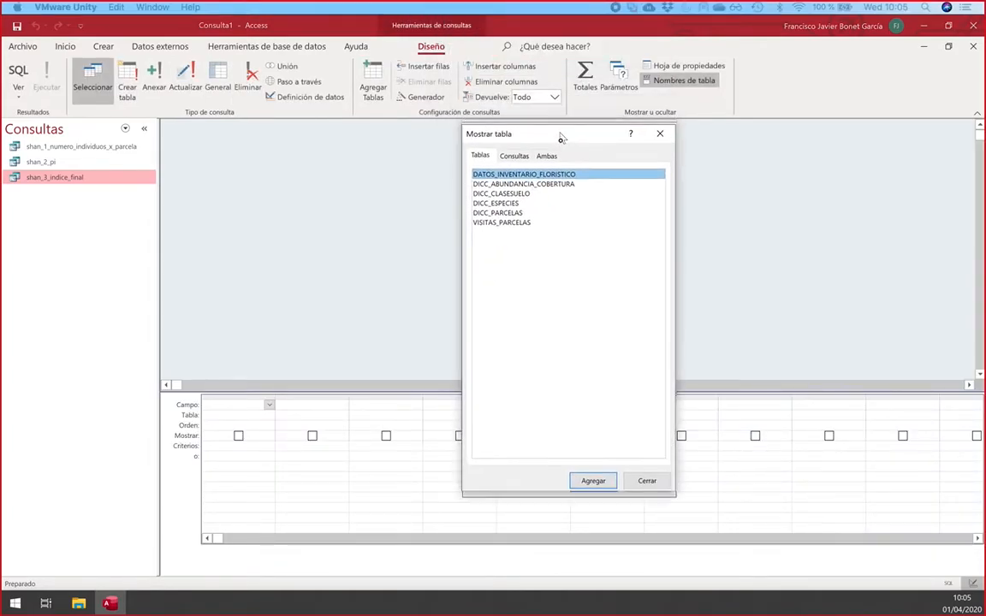
double_click(501, 234)
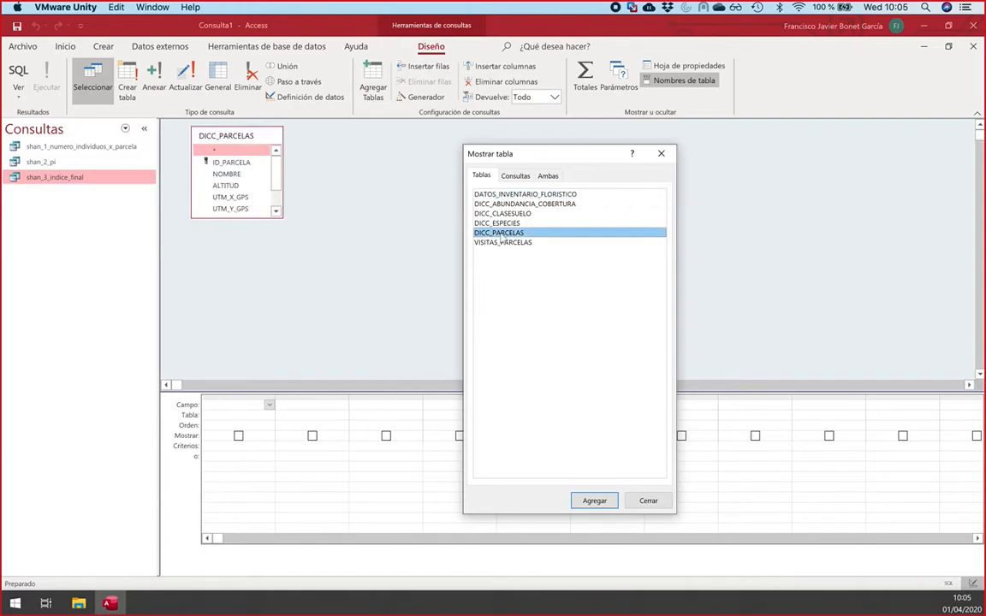
double_click(503, 242)
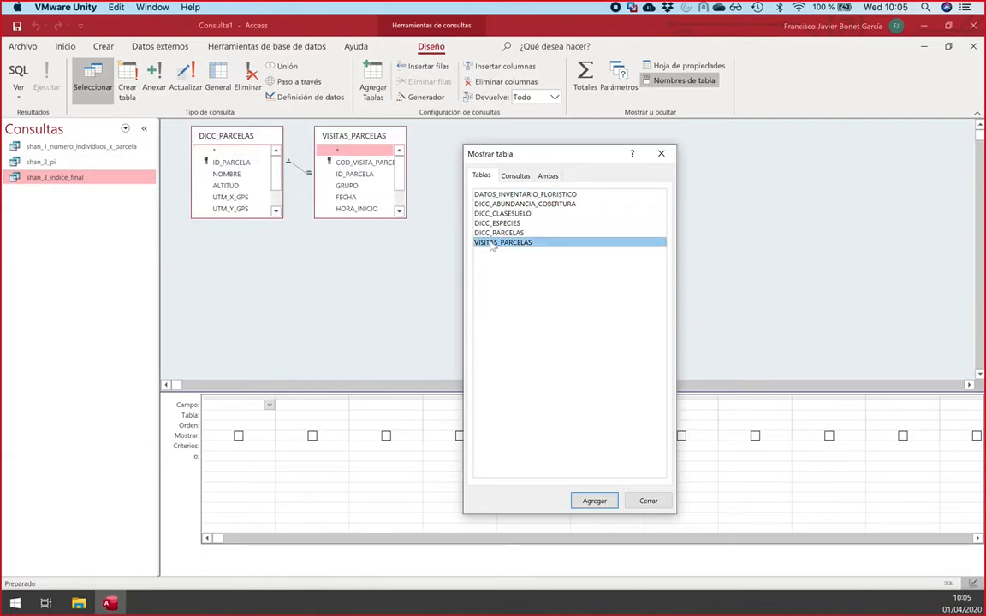
double_click(492, 197)
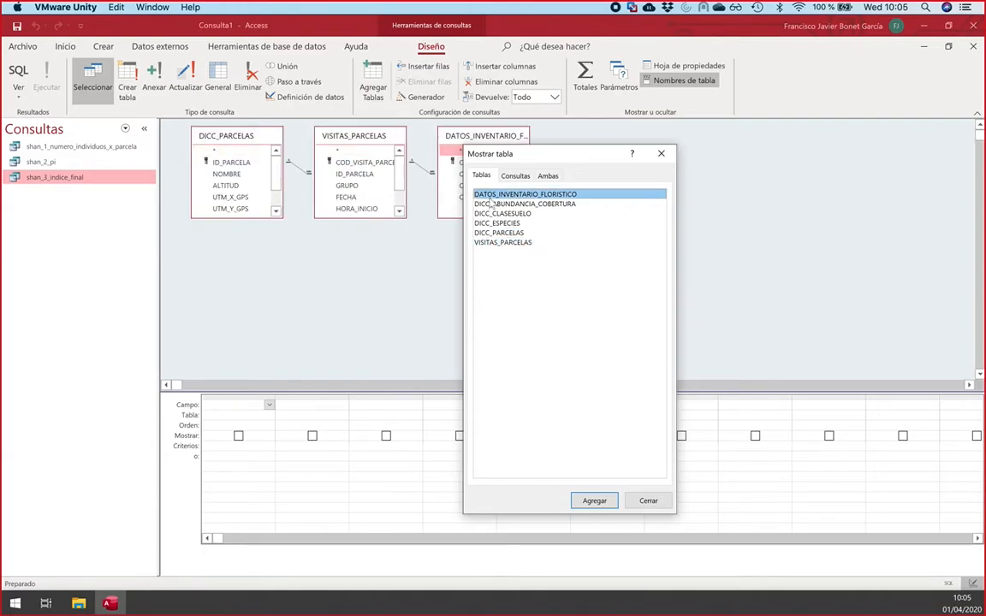
click(661, 153)
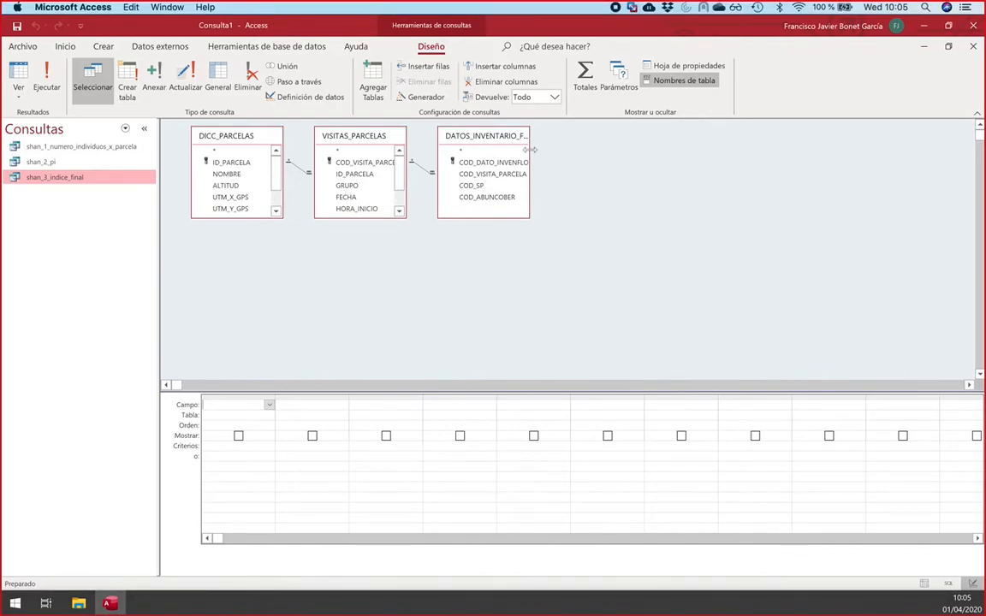
Step: Enlarge and space out the three table boxes in the query diagram so that all their field names are readable
drag(530, 150, 594, 161)
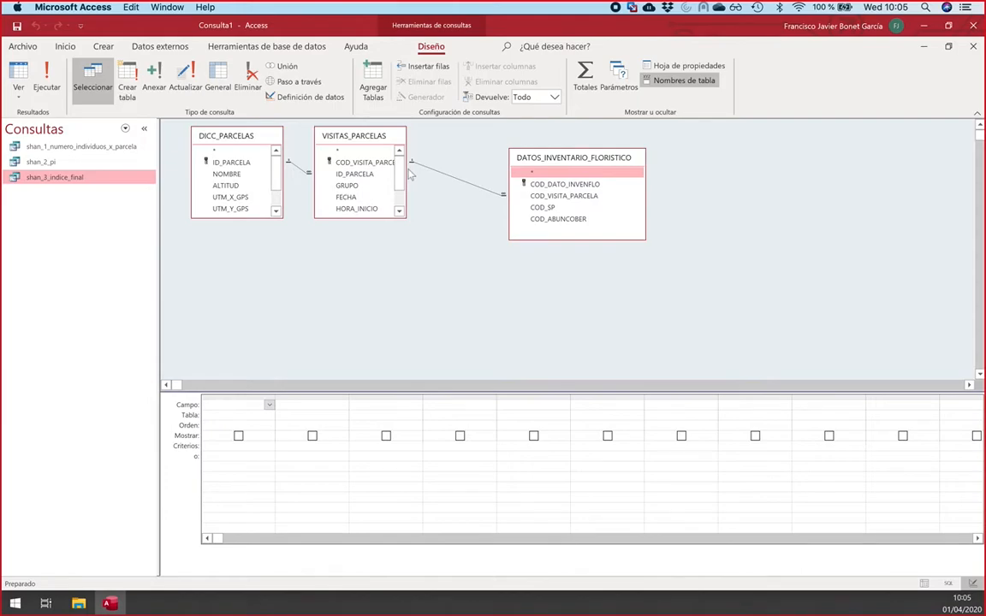
drag(407, 175, 443, 179)
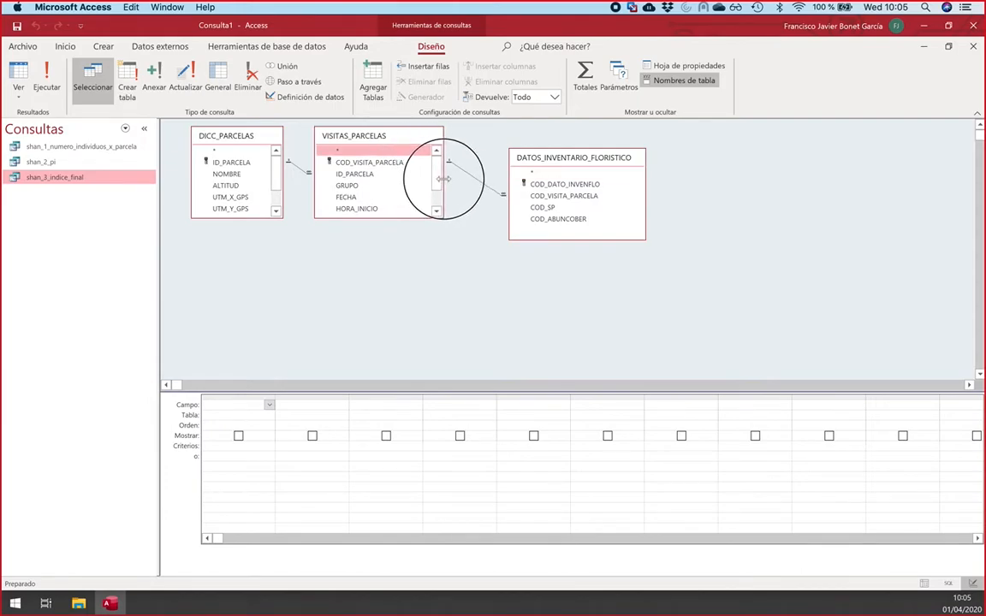
drag(398, 218, 402, 253)
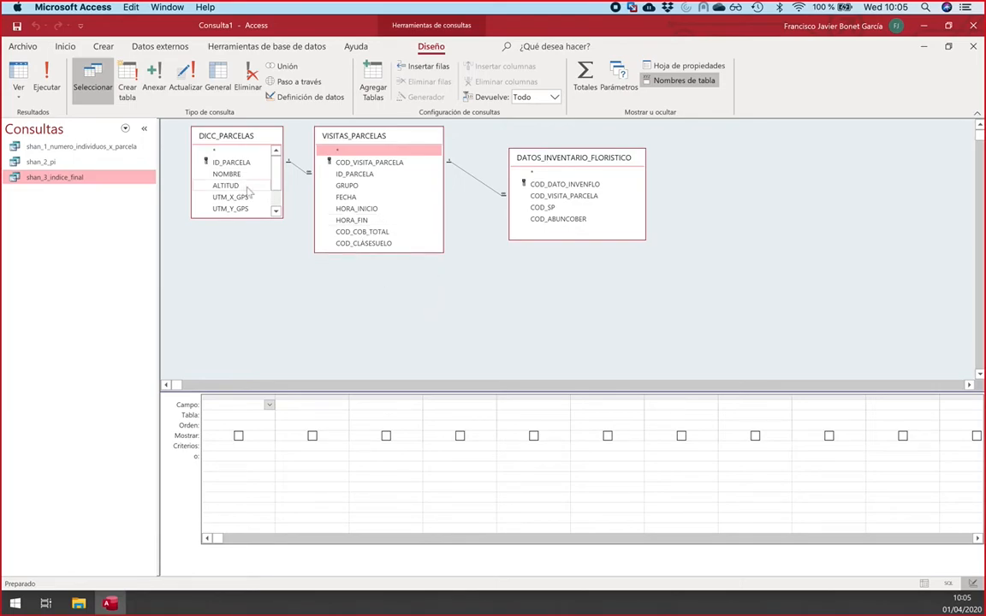
drag(325, 130, 354, 136)
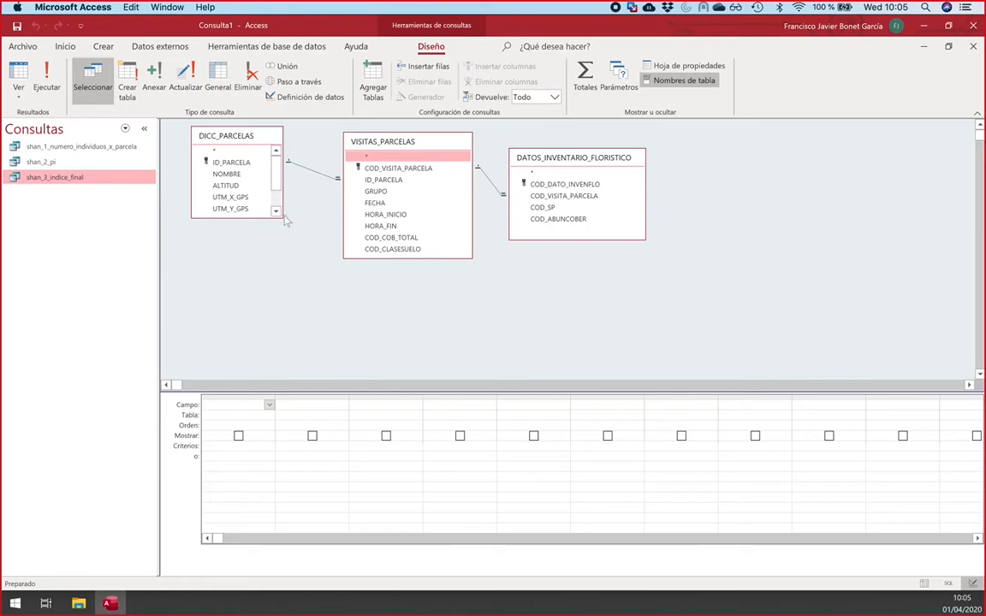
drag(285, 220, 299, 258)
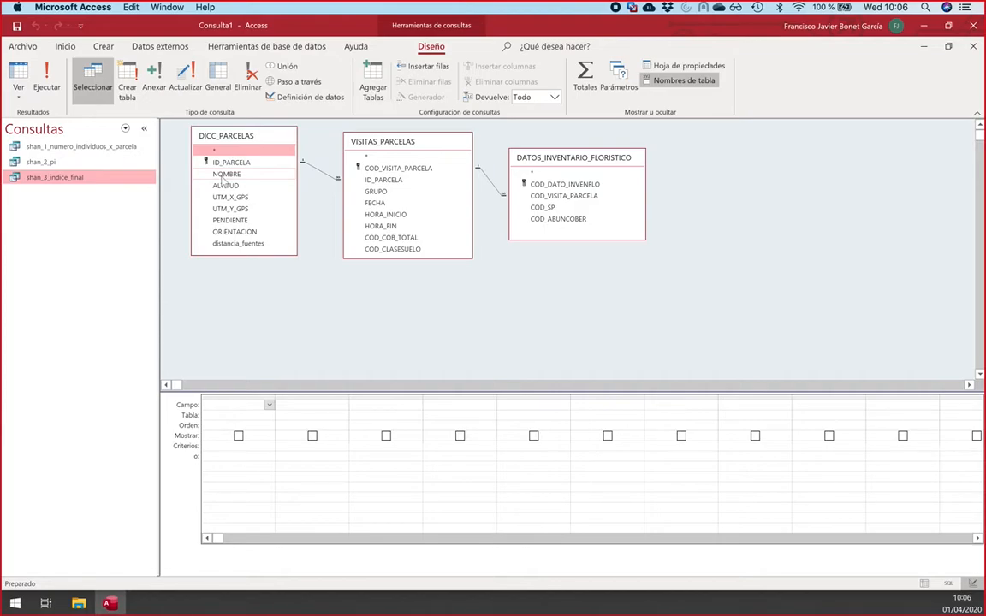
click(601, 165)
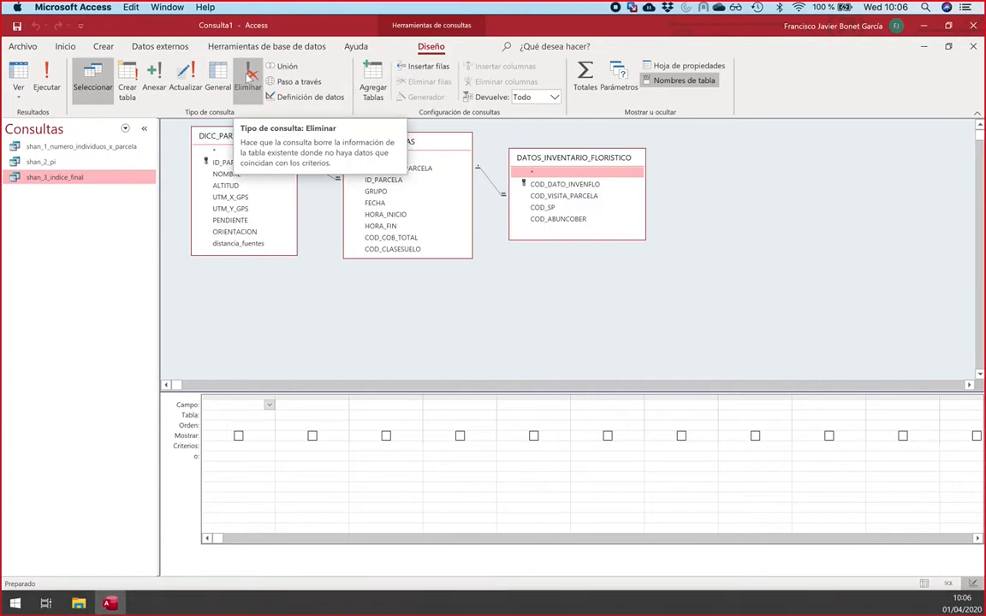
right_click(527, 167)
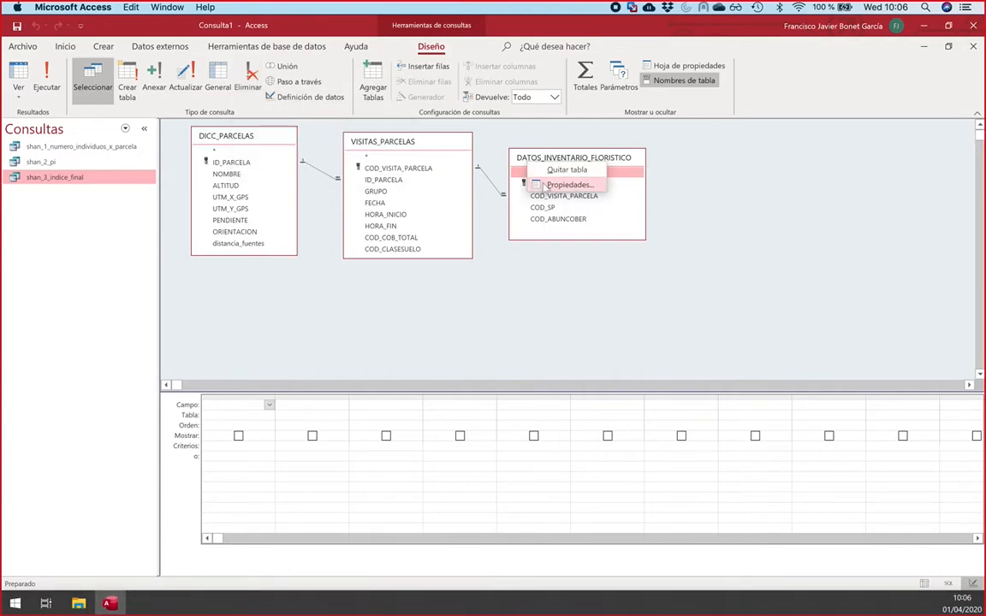
click(470, 265)
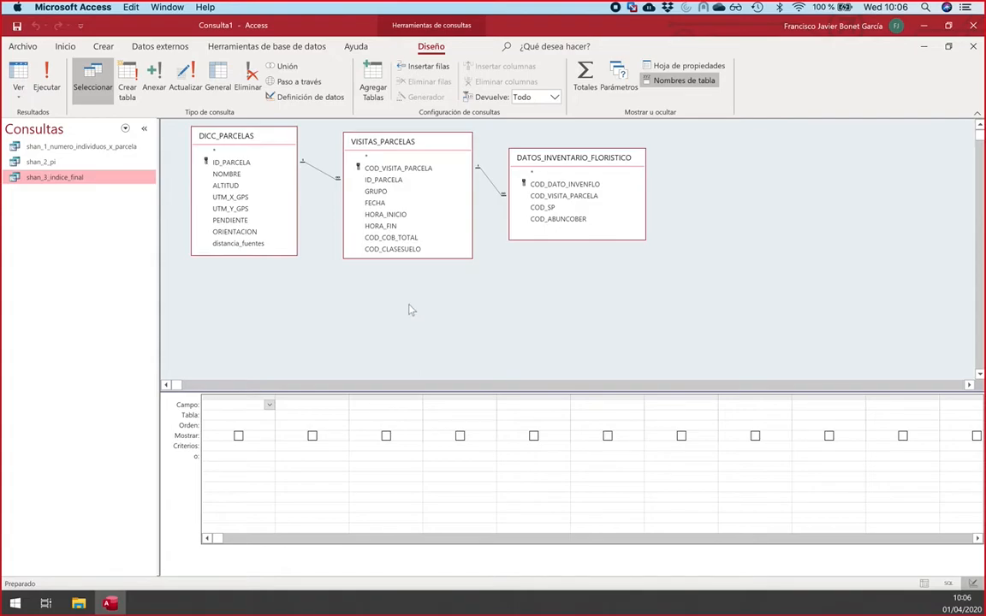
Step: Add NOMBRE from DICC_PARCELAS, COD_VISITA_PARCELA from VISITAS_PARCELAS and COD_SP from DATOS_INVENTARIO_FLORISTICO to the query's design grid
double_click(216, 176)
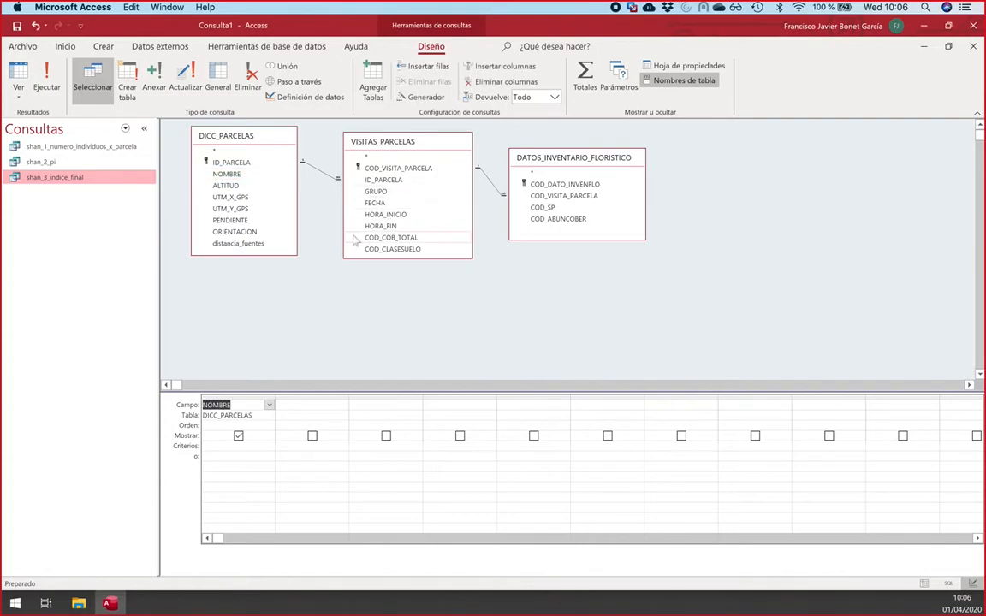
double_click(351, 167)
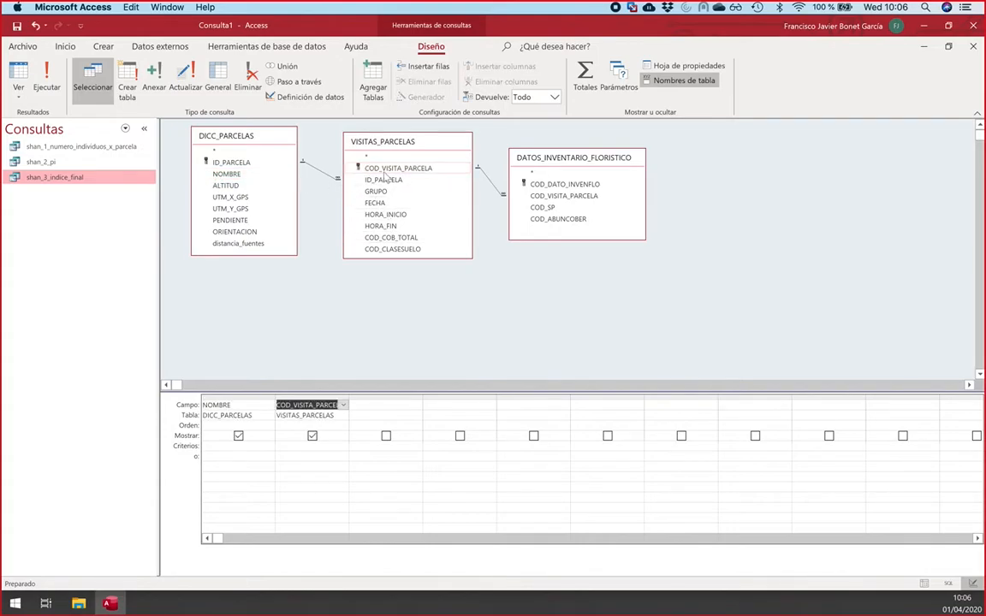
double_click(541, 208)
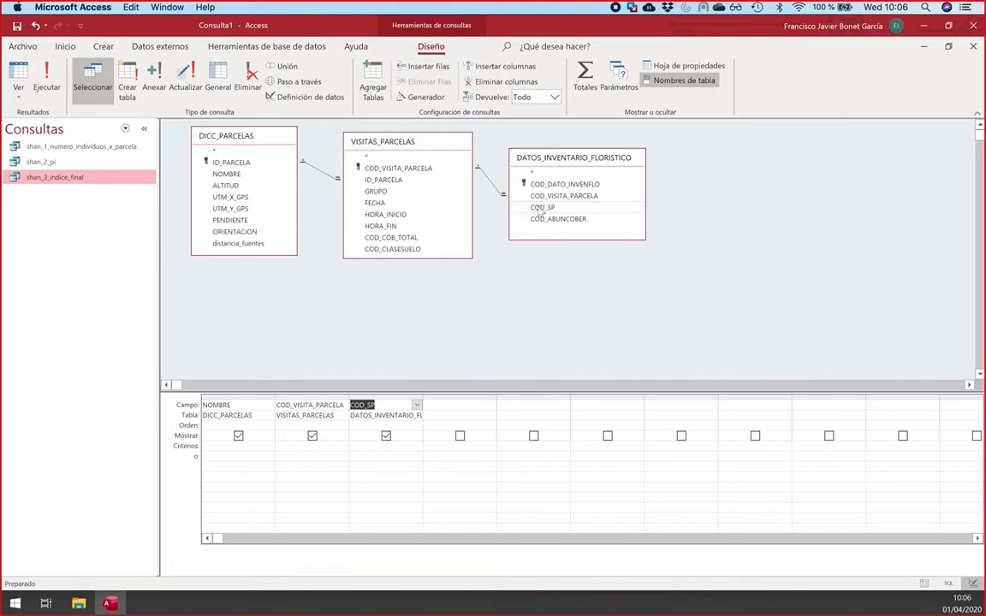
click(350, 317)
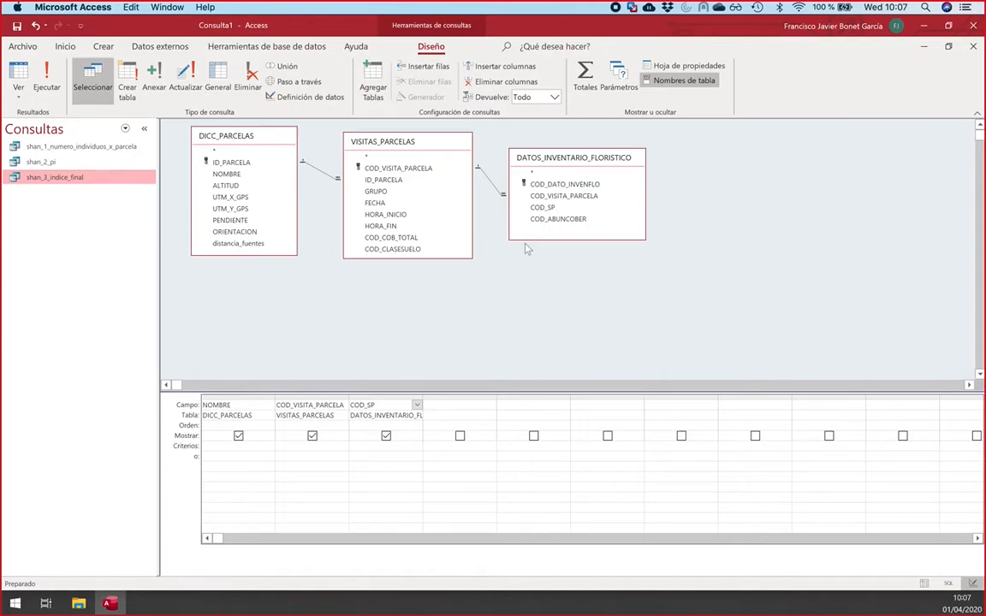
Step: Save the query under the name mi_primera_consulta
click(16, 28)
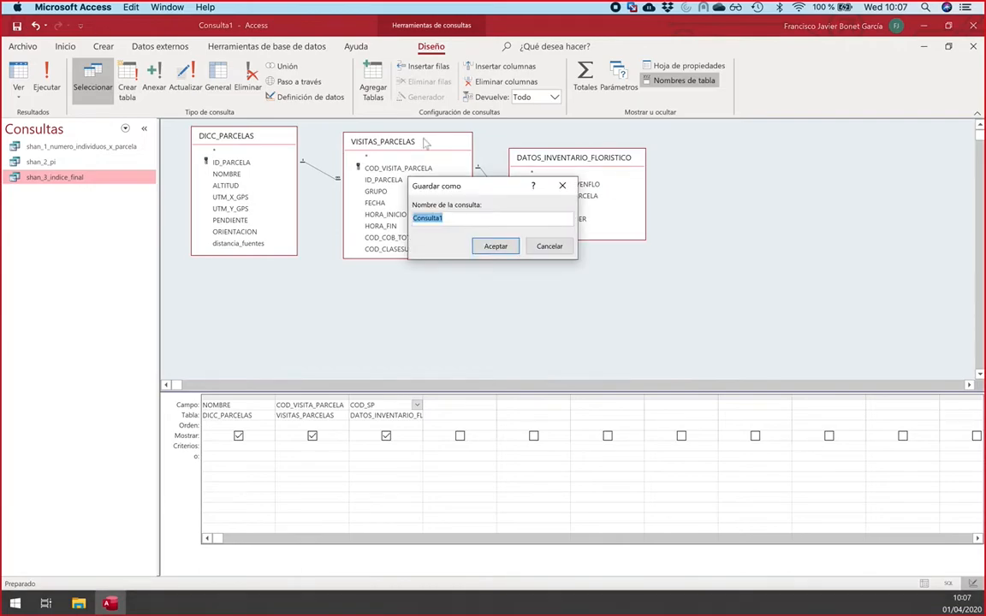
text(mi_primera_consulta)
key(Return)
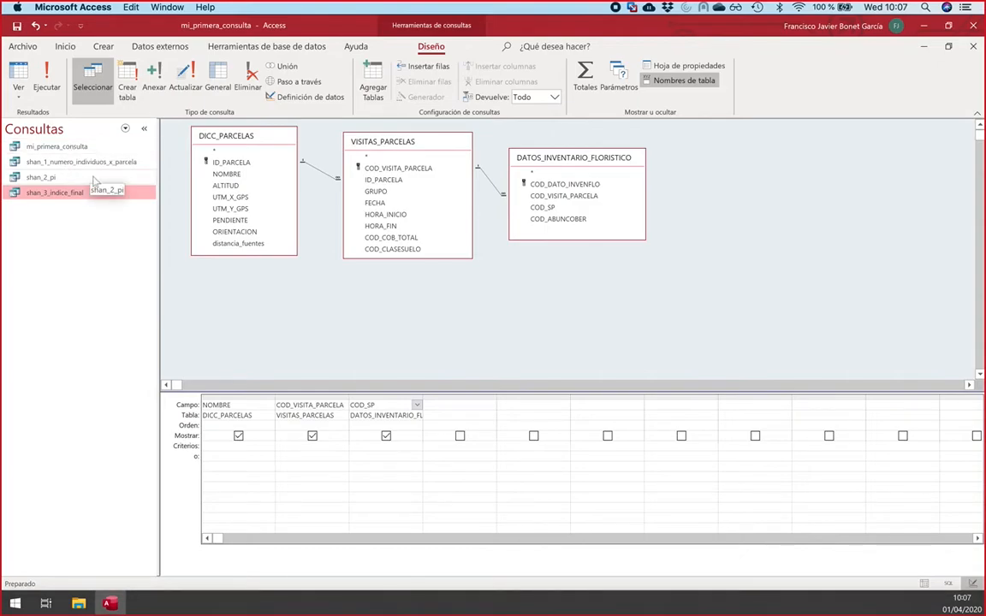
Step: Move the DICC_PARCELAS table box slightly down and turn on totals for the query's fields
drag(227, 142, 235, 159)
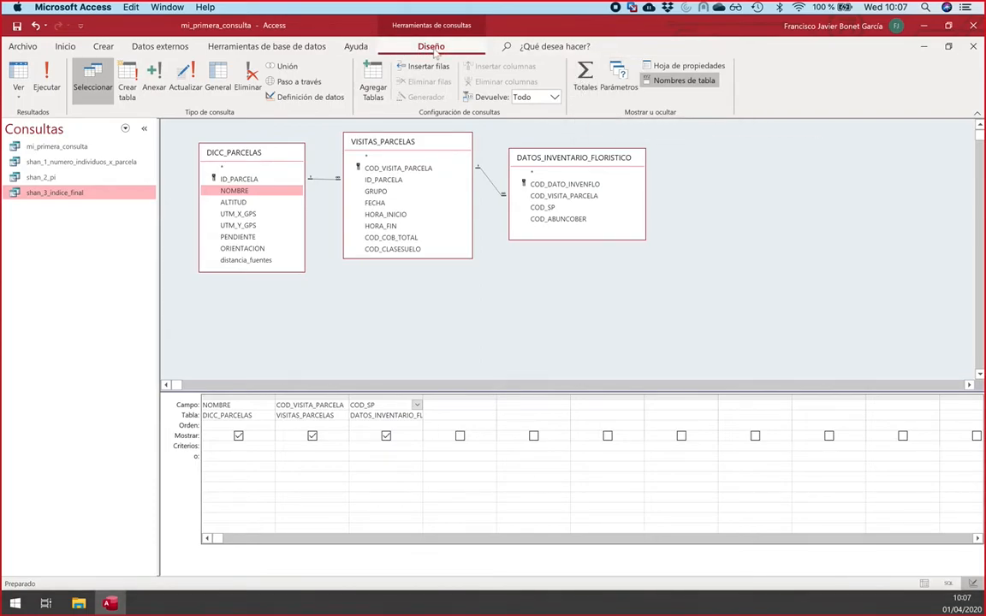
click(582, 77)
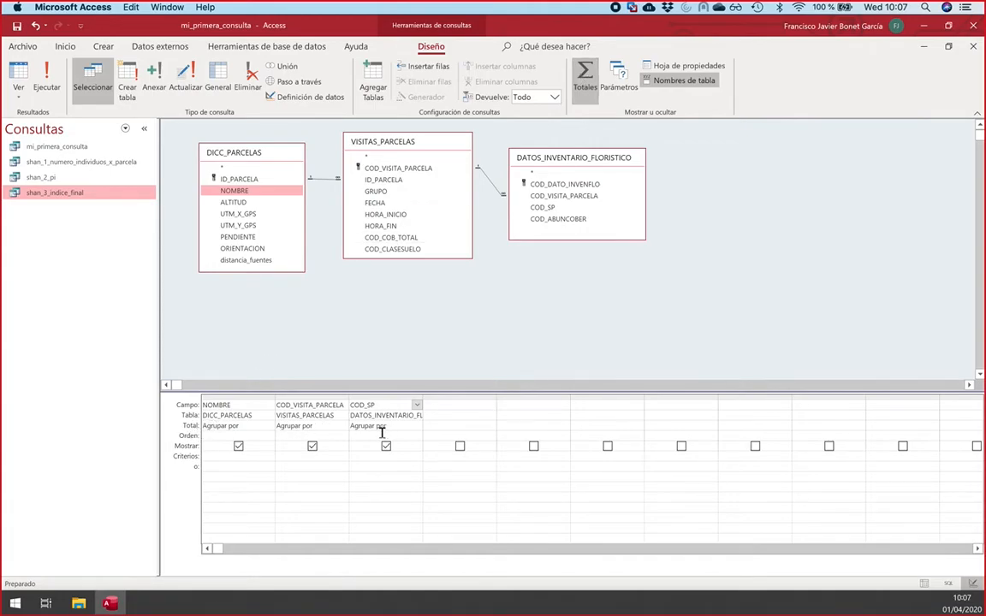
click(234, 426)
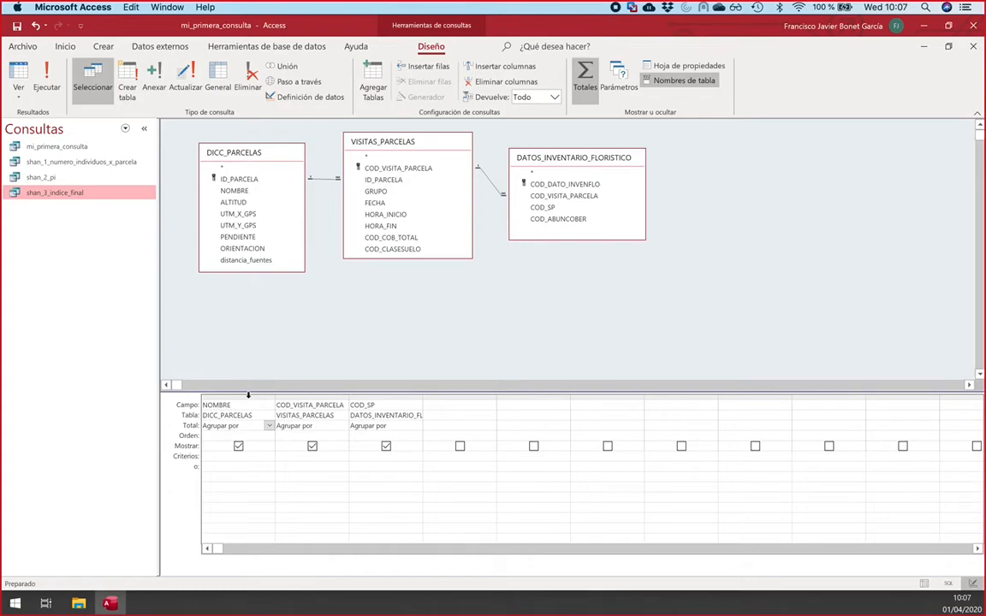
drag(233, 397, 301, 397)
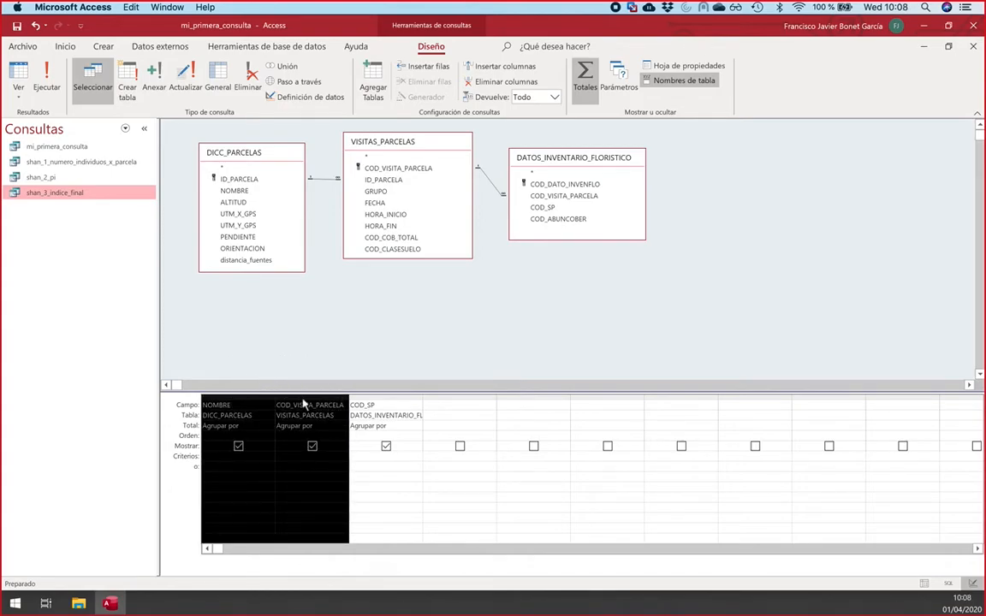
click(240, 405)
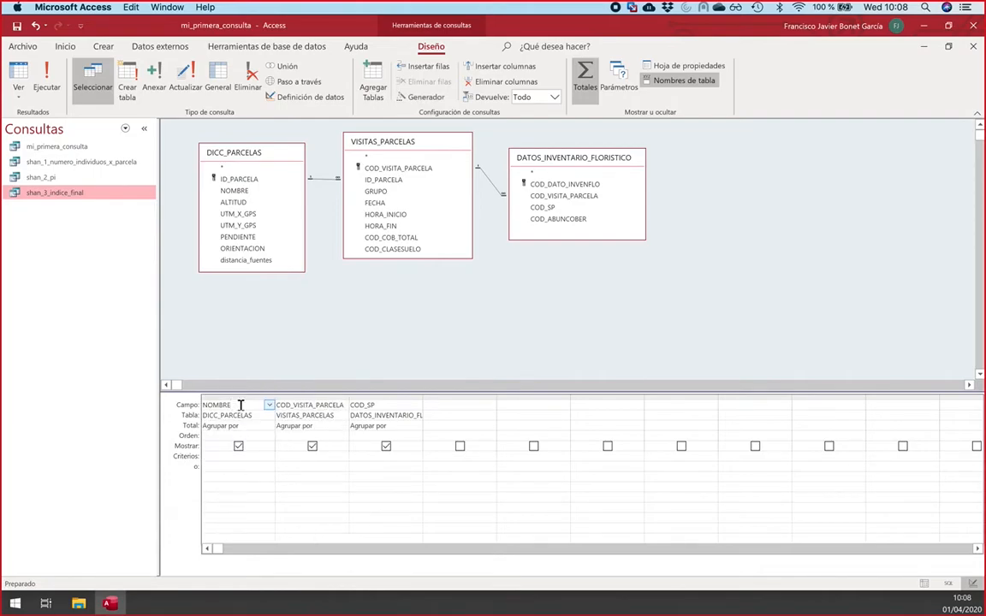
drag(241, 397, 304, 396)
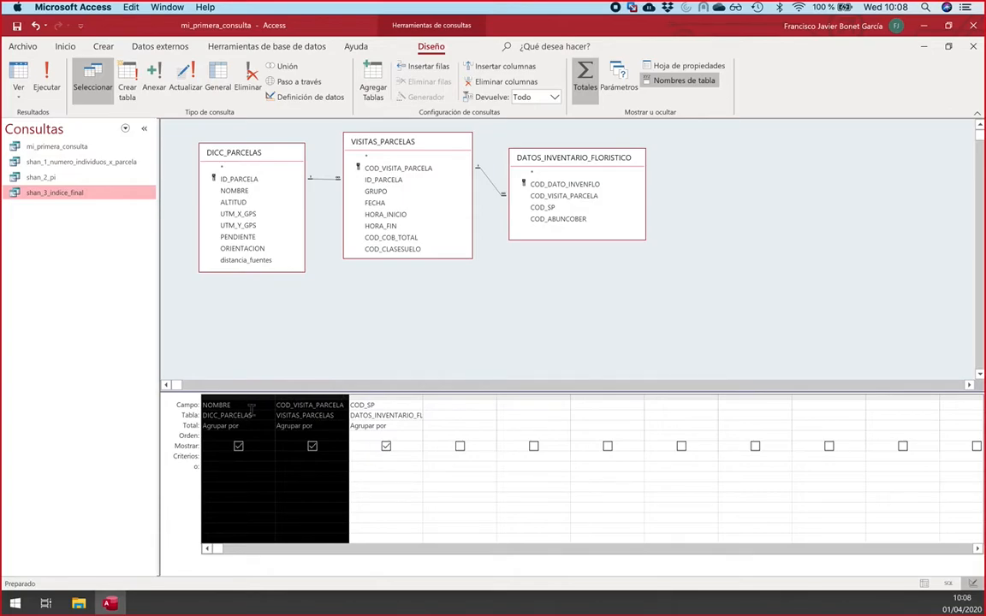
click(261, 405)
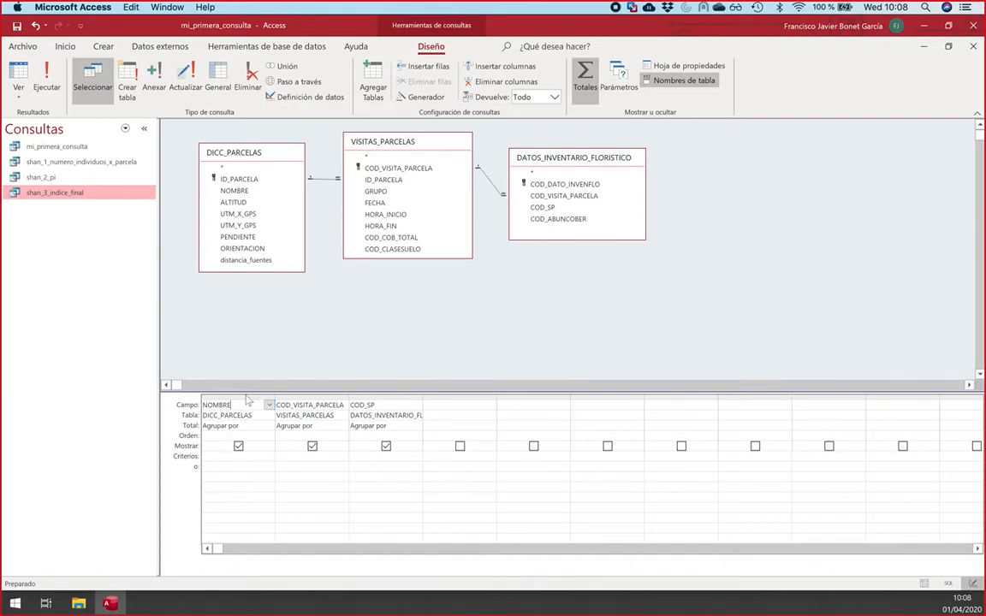
drag(244, 396, 300, 395)
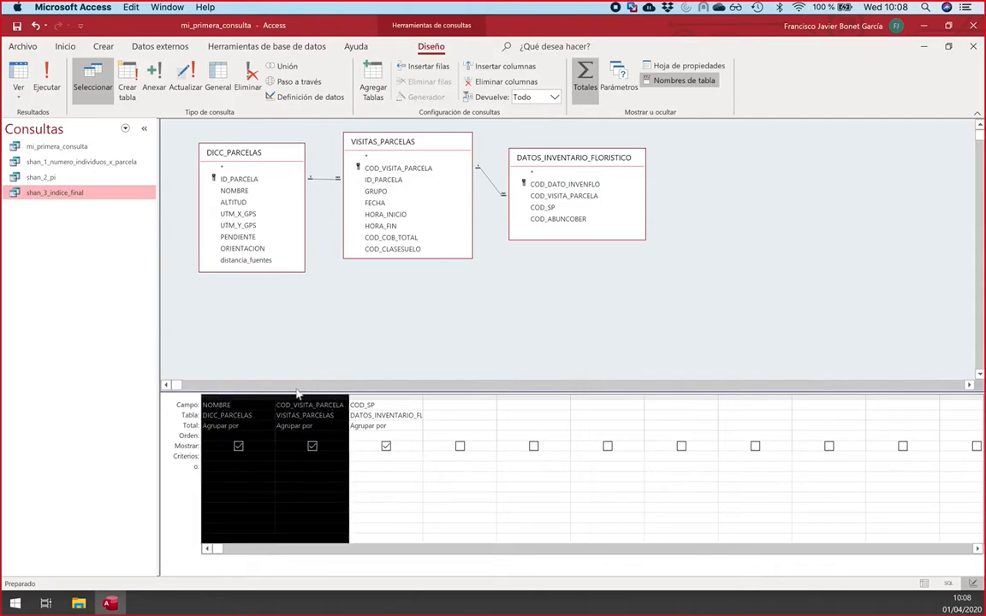
click(234, 406)
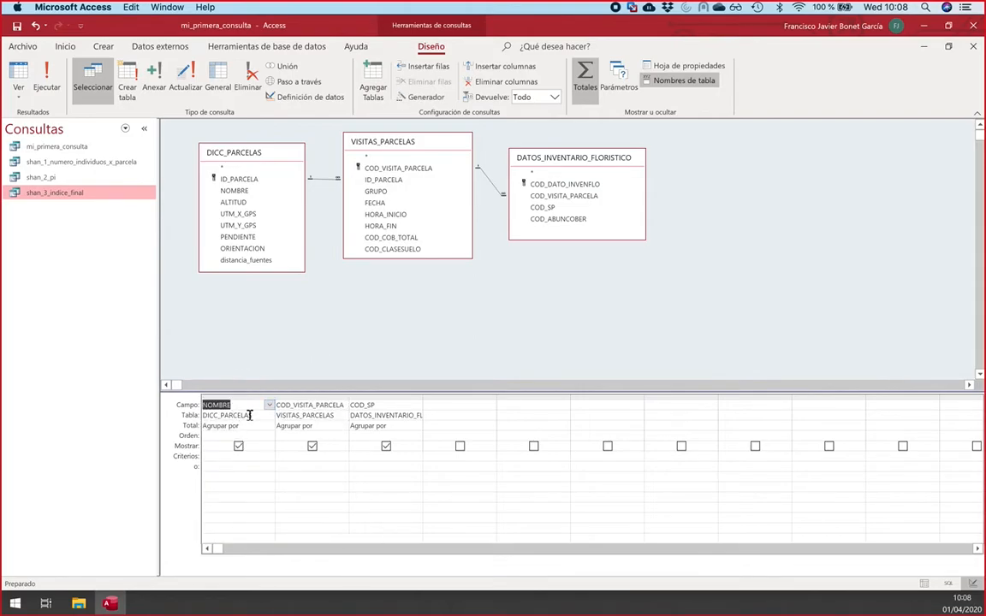
double_click(302, 405)
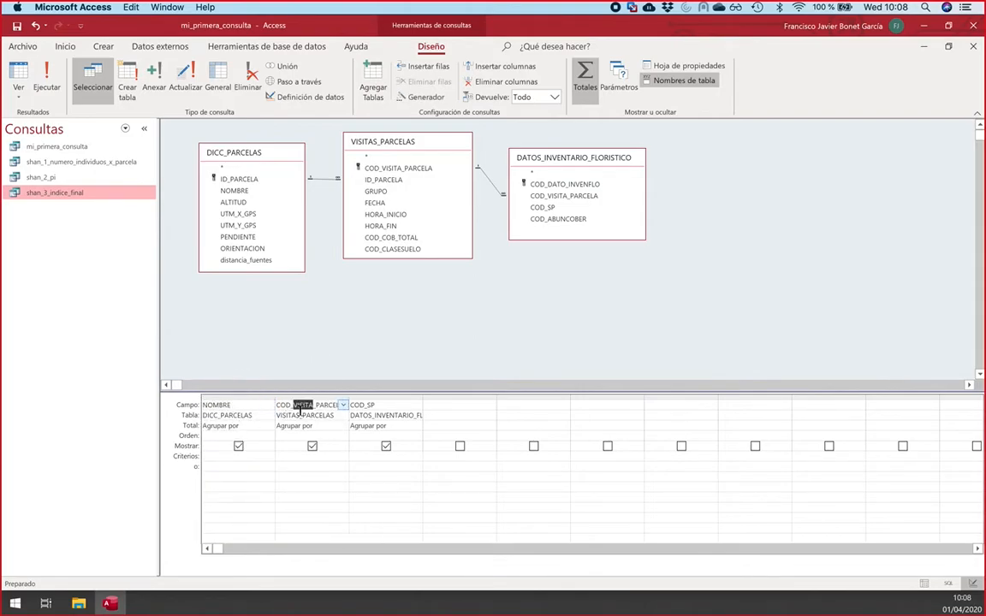
double_click(293, 415)
drag(332, 417, 264, 415)
Step: Set the COD_SP field's total to Cuenta and move the DATOS_INVENTARIO_FLORISTICO table box slightly up, level with VISITAS_PARCELAS
click(379, 406)
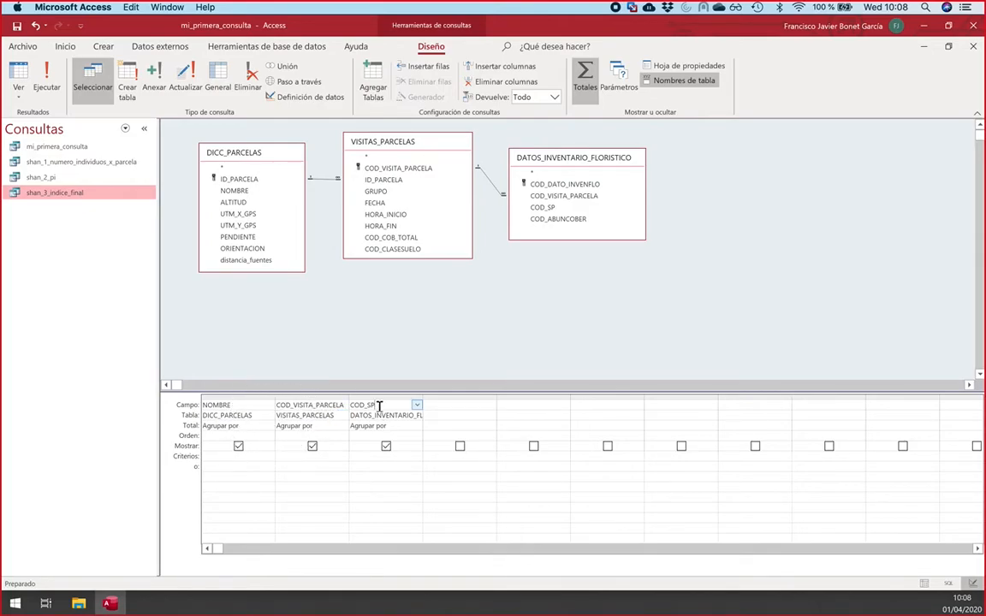
key(Down)
key(Down)
click(417, 427)
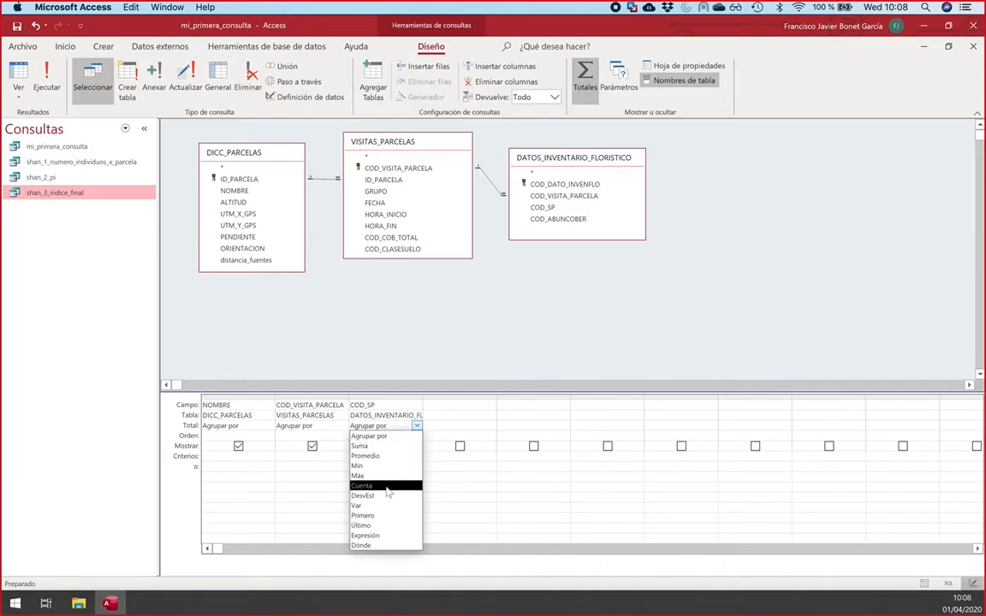
click(385, 486)
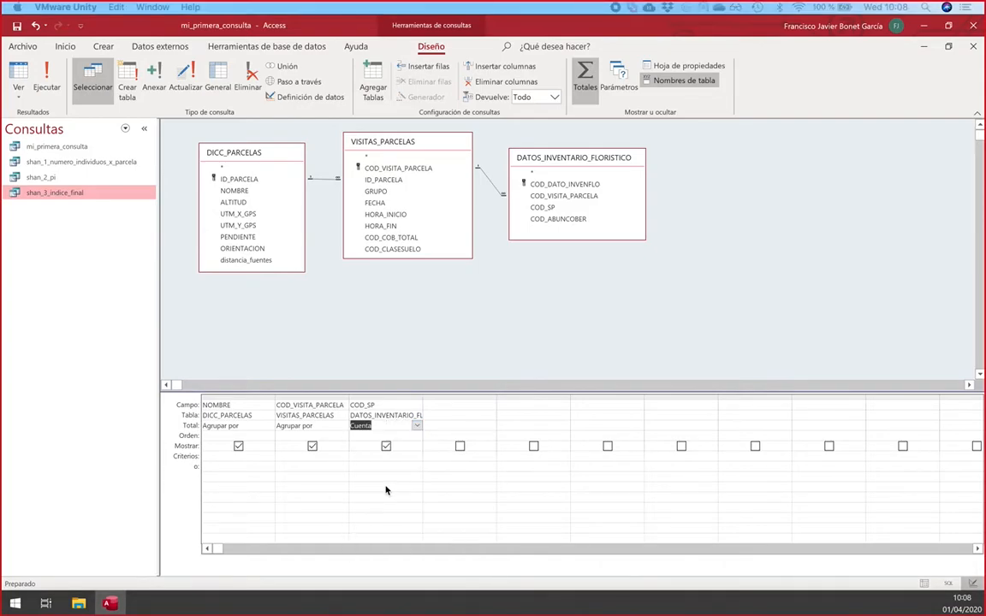
click(331, 472)
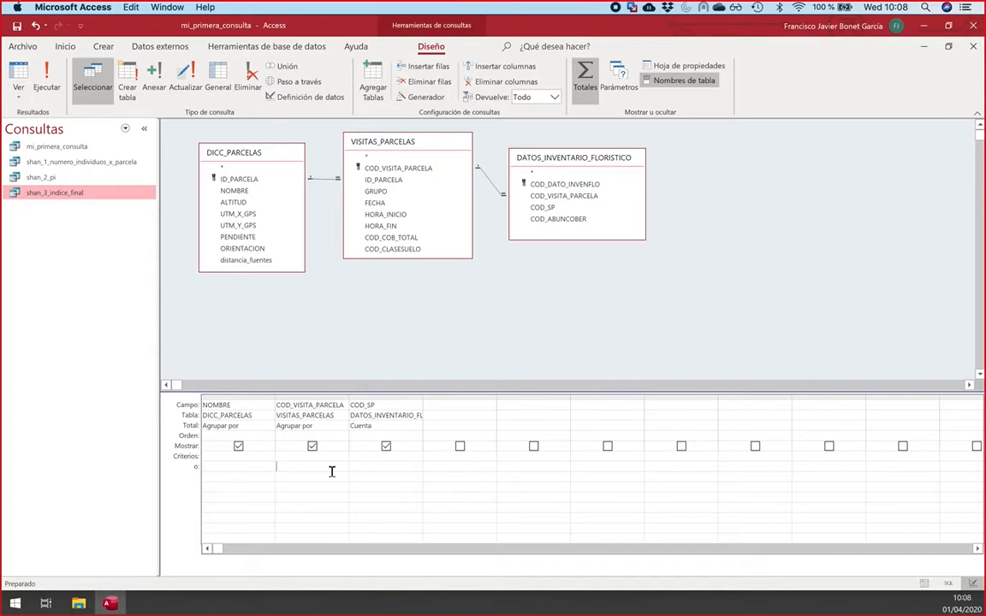
drag(538, 166, 540, 150)
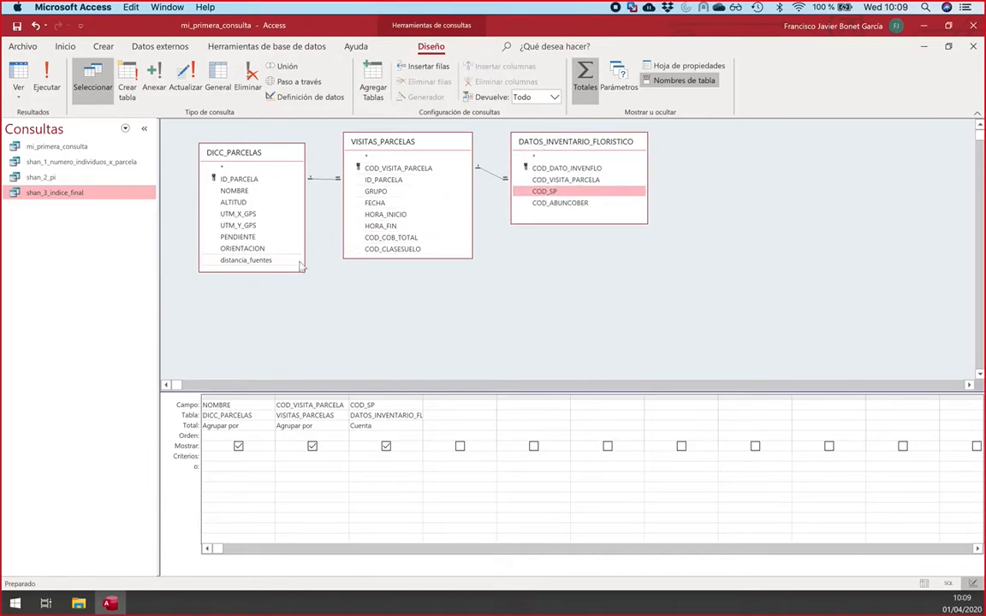
Step: Run the query and widen the COD_SP count column to read its full heading and the species counts per parcel visit
click(53, 82)
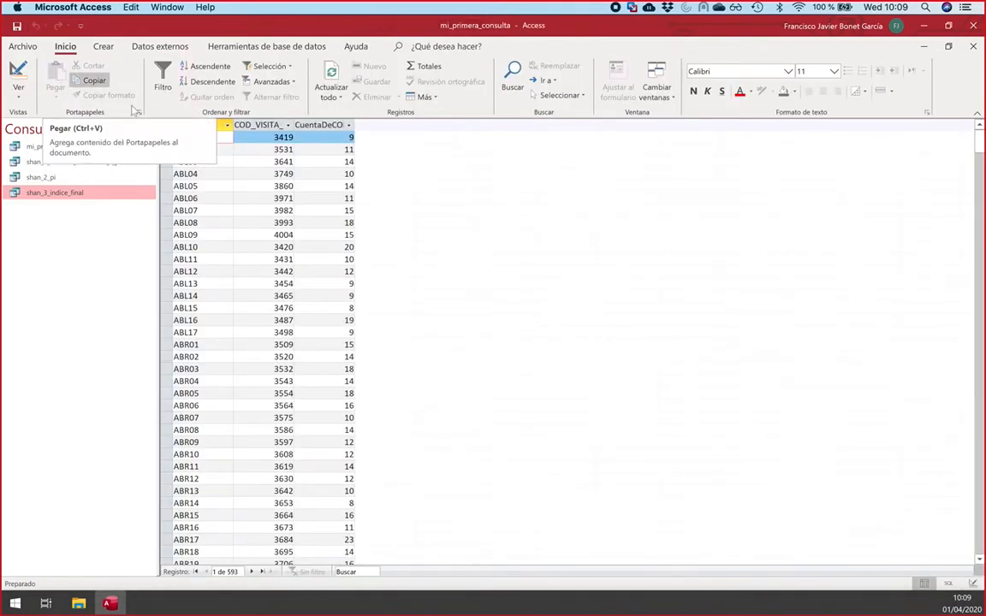
click(220, 259)
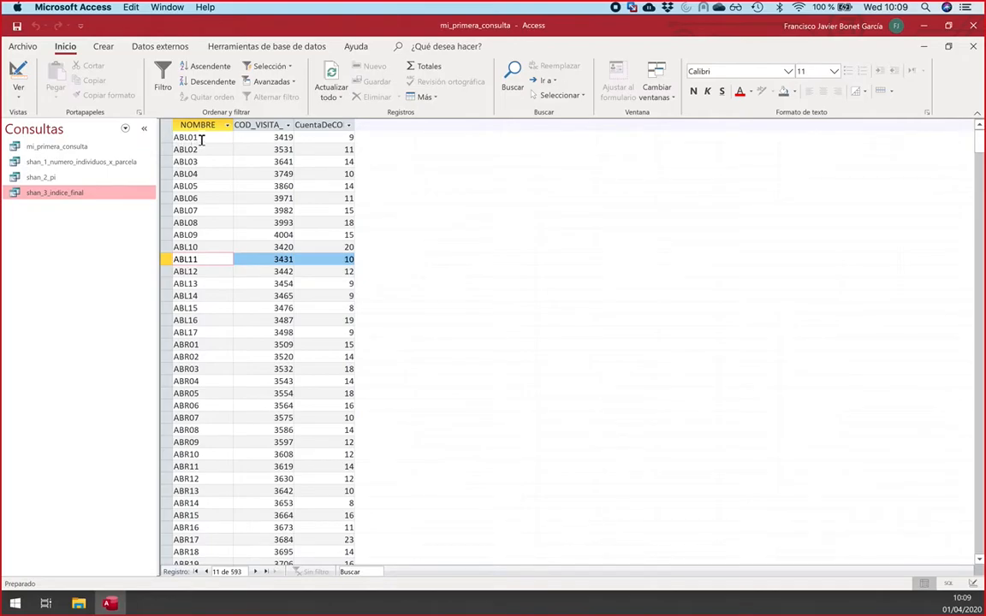
click(319, 136)
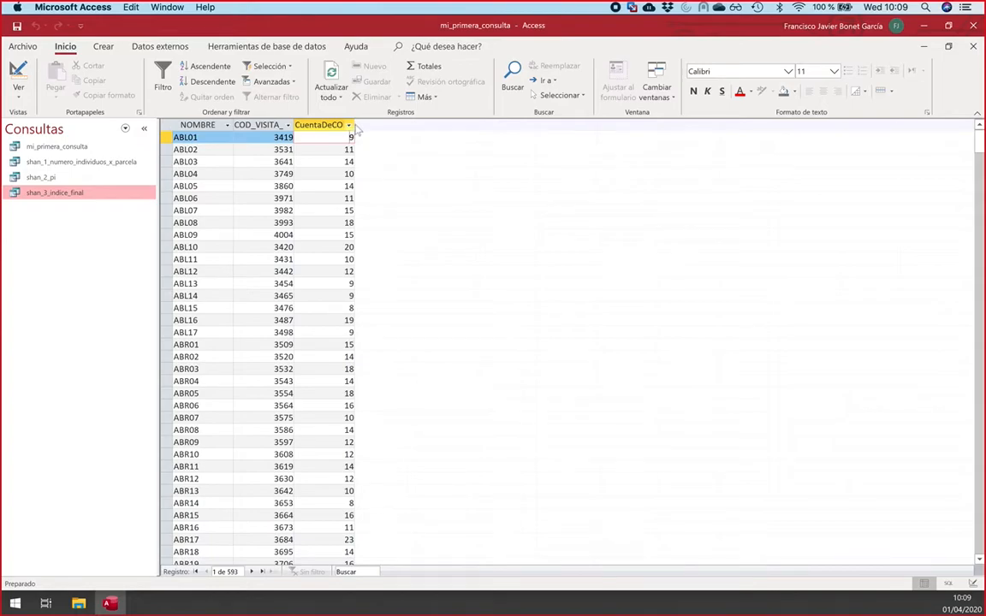
drag(354, 126, 447, 126)
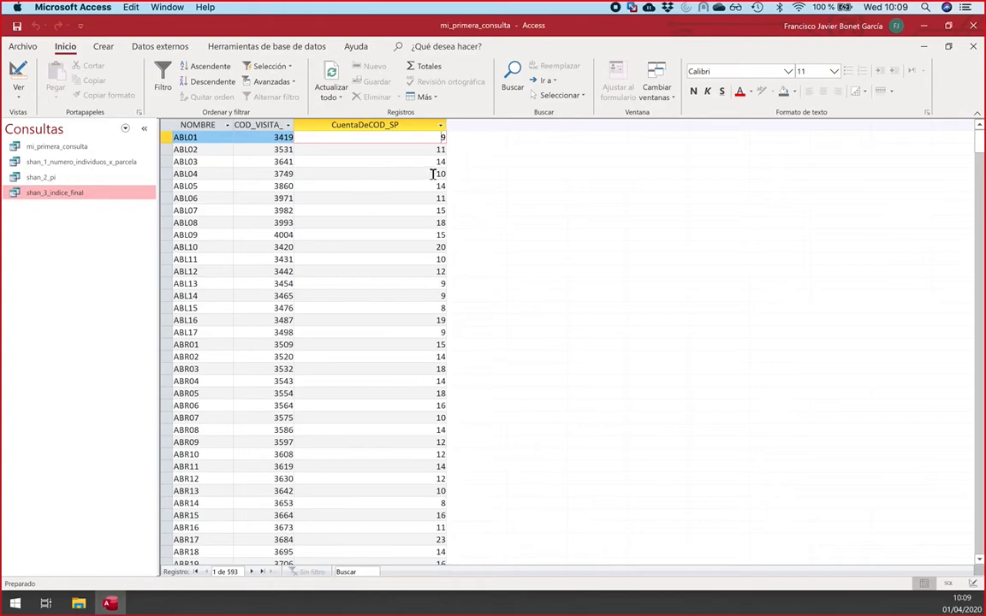
scroll(310, 239, down, 20)
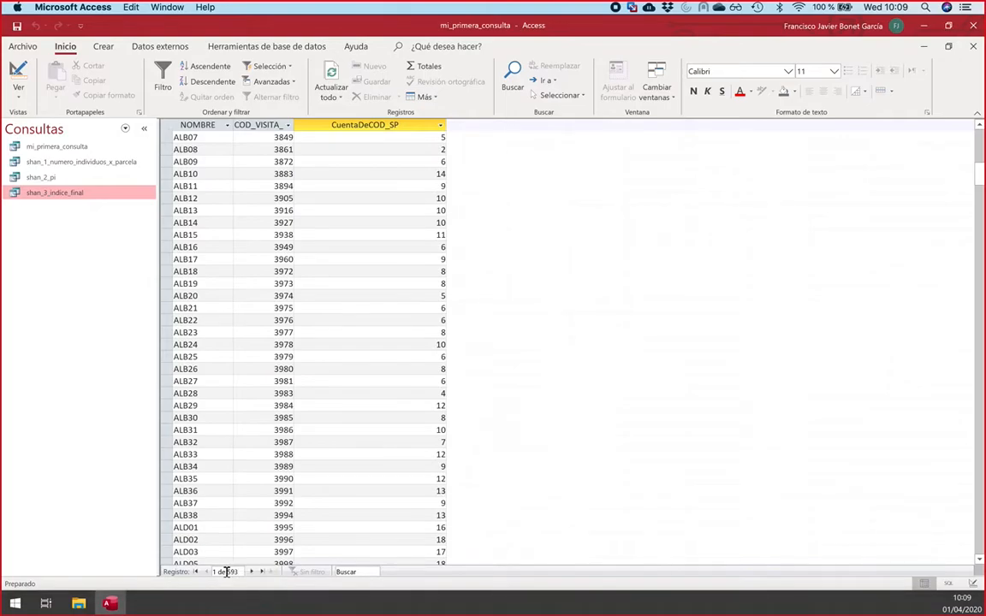
click(221, 494)
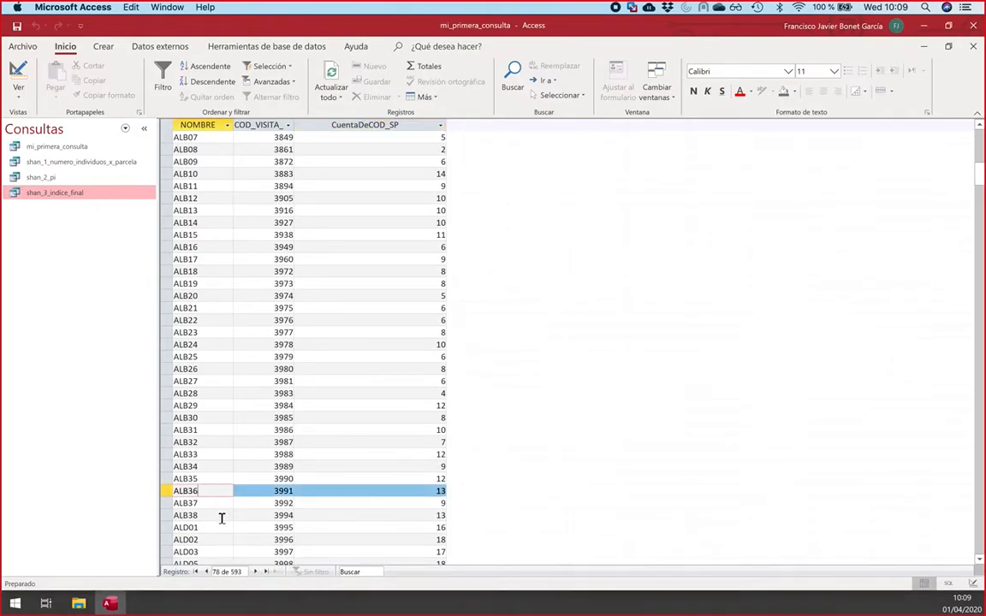
scroll(234, 381, down, 5)
scroll(234, 380, down, 8)
scroll(234, 380, up, 20)
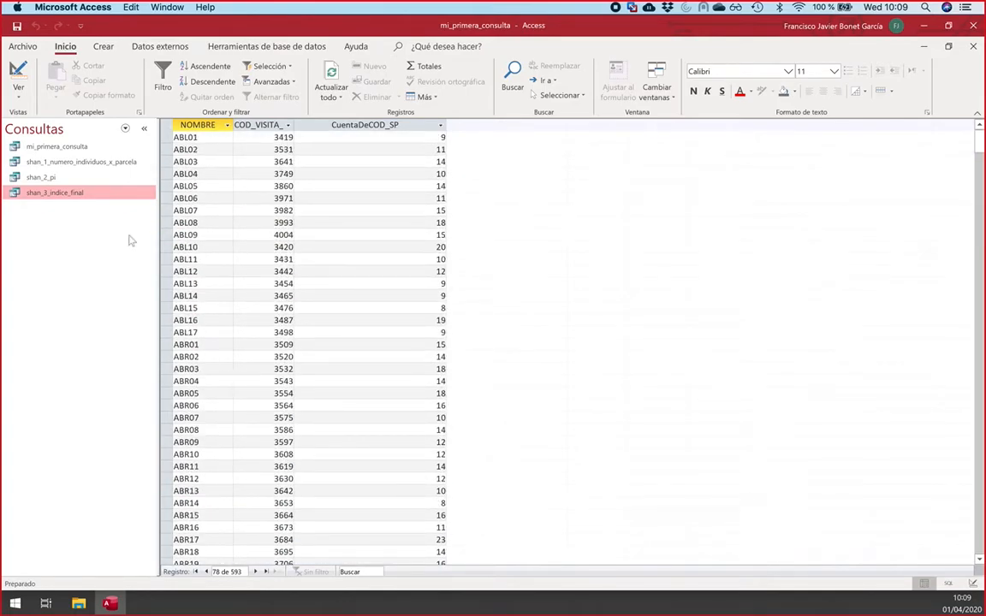
Step: Save the query from its design view and widen the COD_SP column of the grid to show its full table name
click(19, 72)
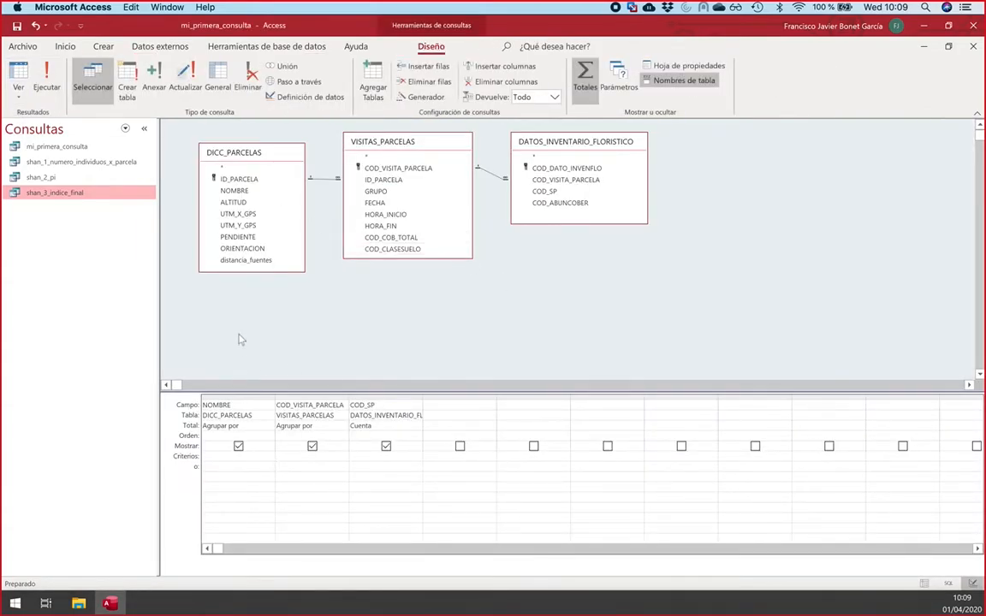
click(19, 28)
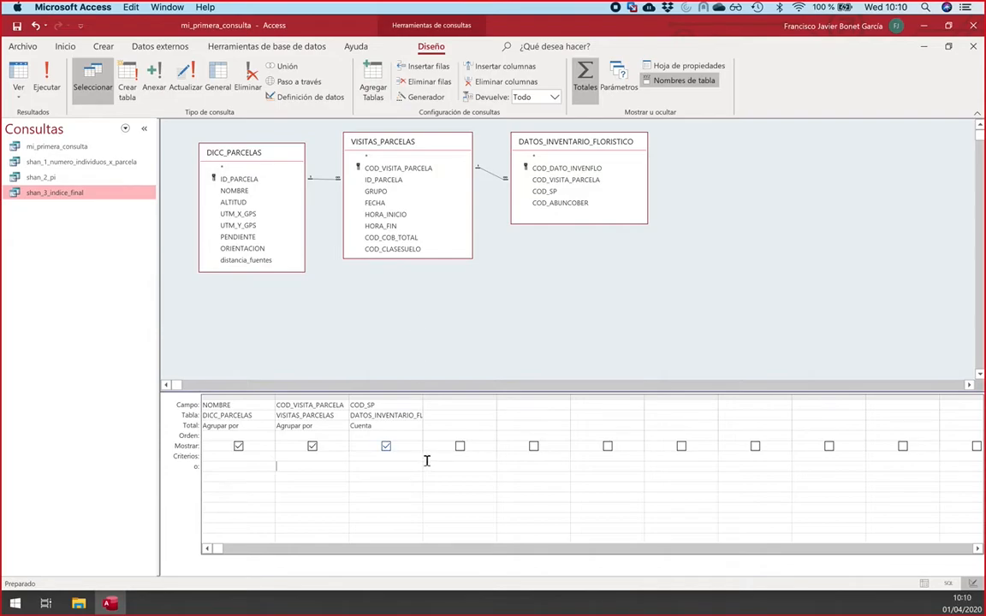
drag(422, 395, 517, 396)
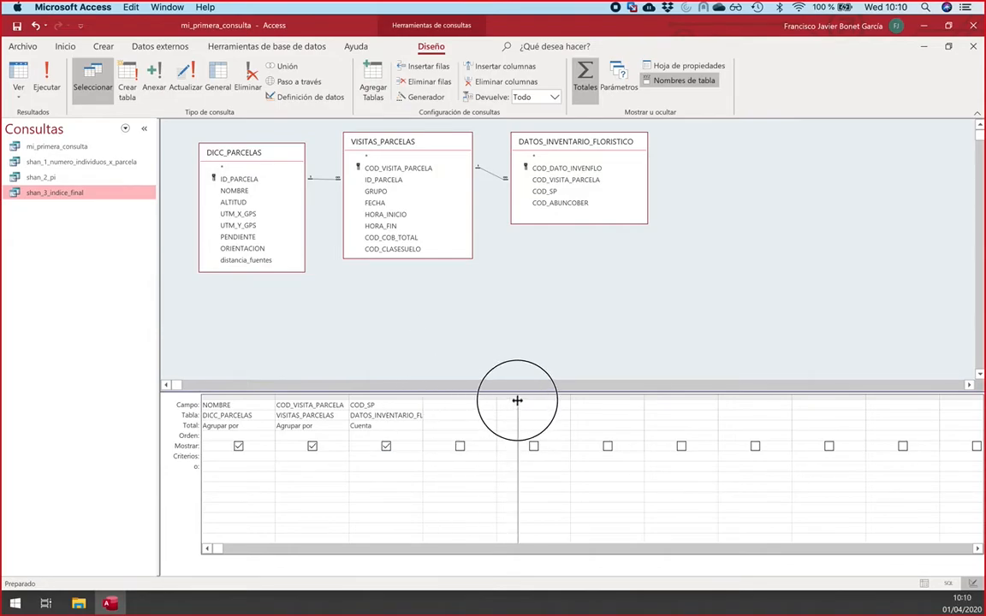
Step: Run the query to check the count column's heading, and return to the query design
click(360, 405)
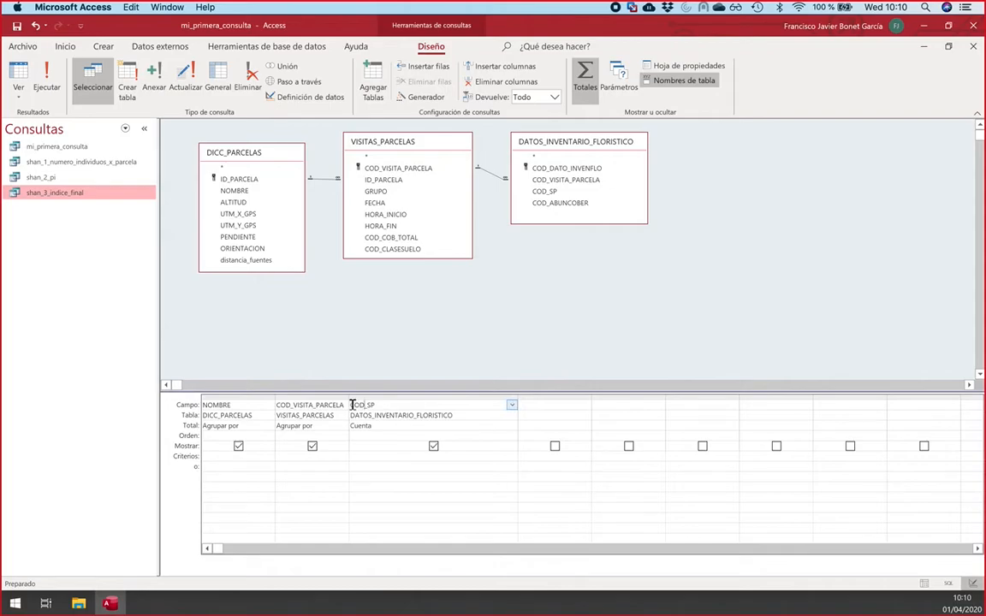
double_click(351, 405)
click(304, 405)
click(46, 75)
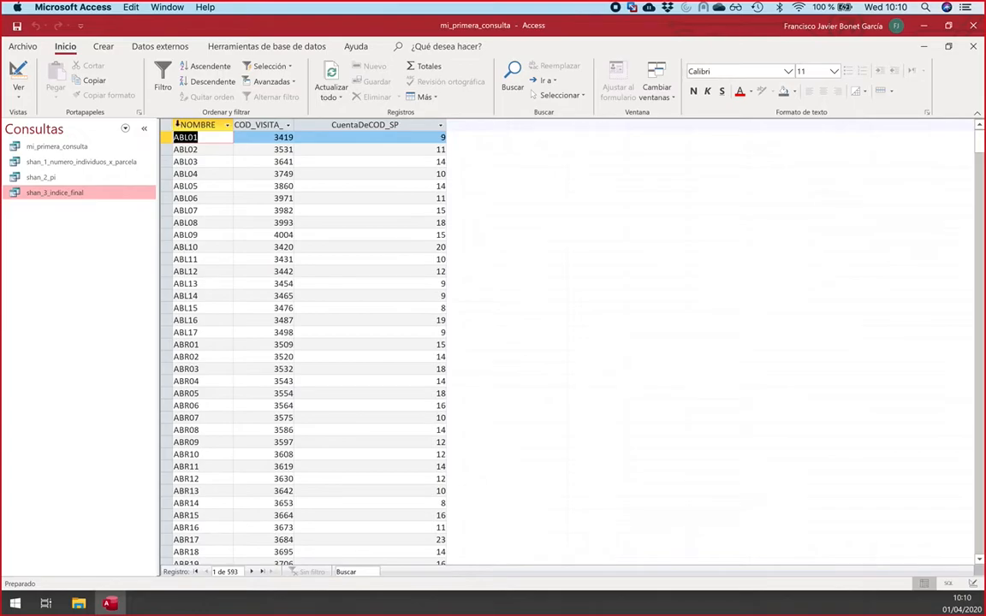
click(17, 69)
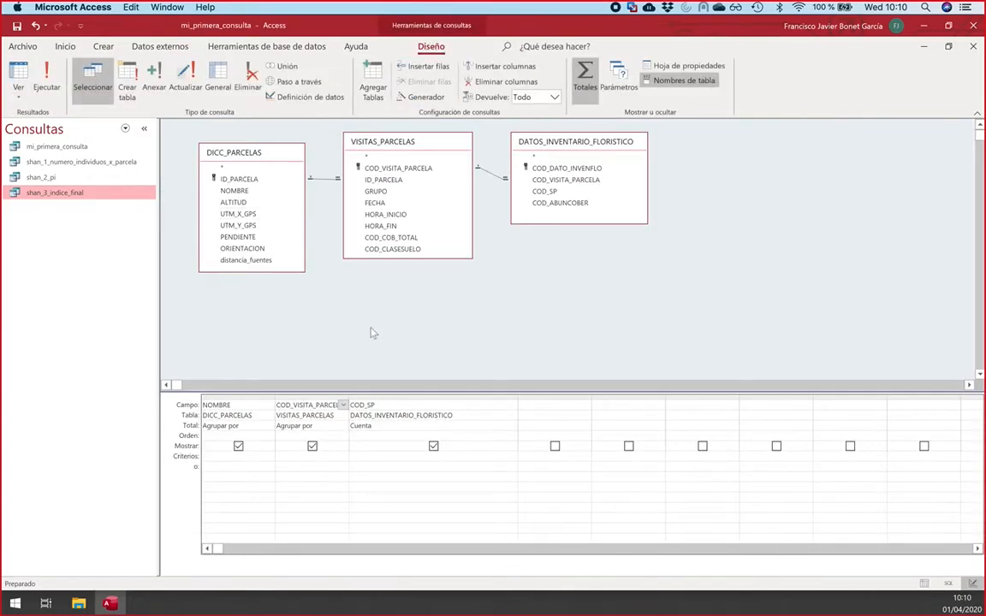
Step: Give the COD_SP count field the alias num_especies in the design grid
click(431, 405)
text(num_especies:)
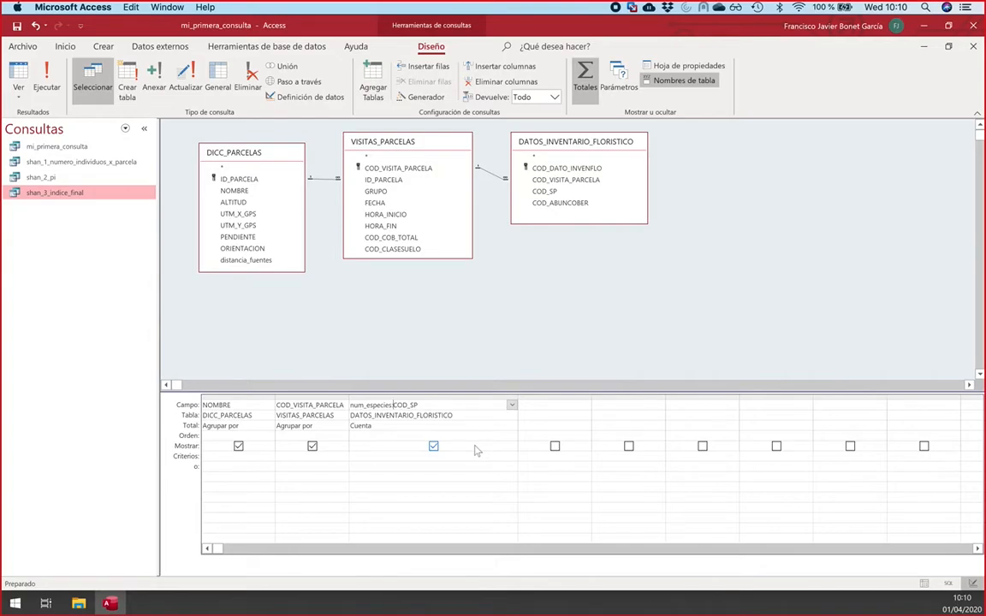
key(Down)
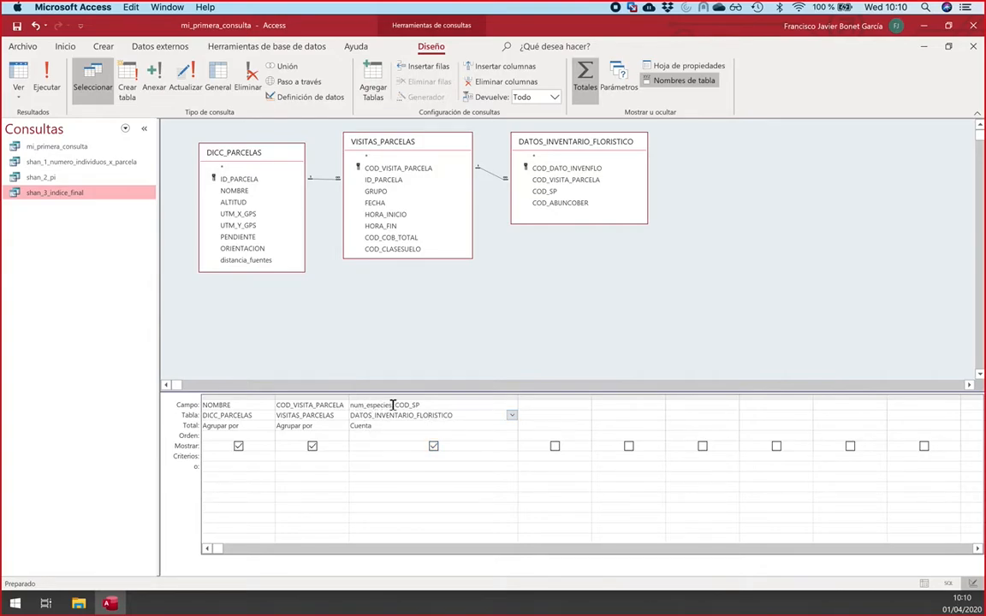
drag(391, 406, 344, 406)
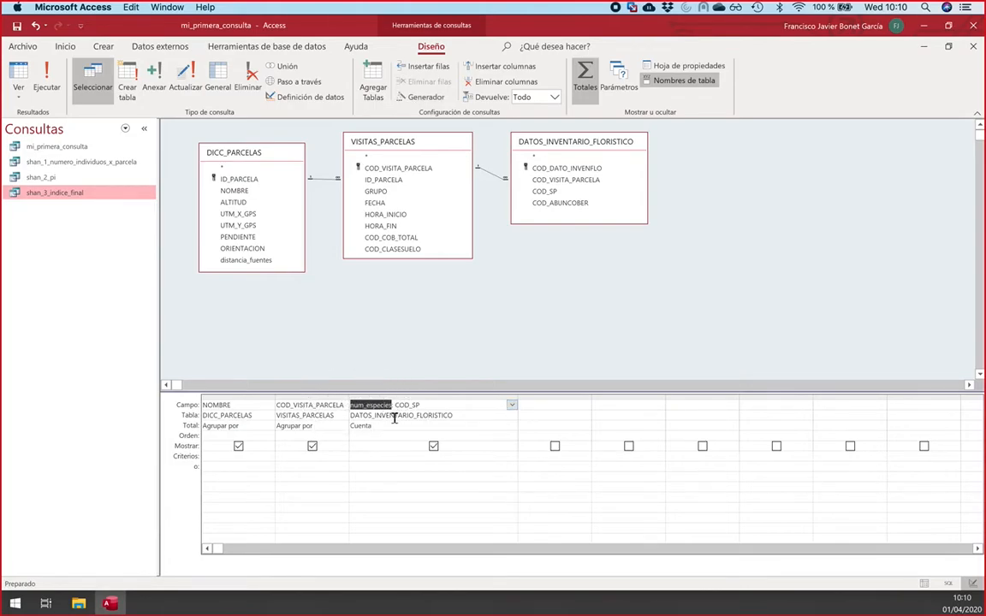
click(352, 425)
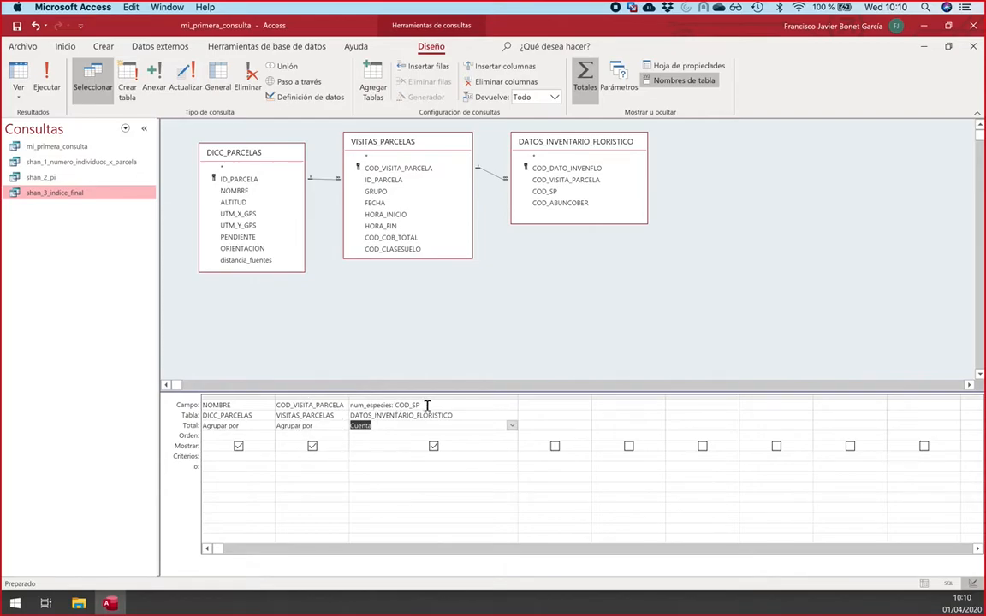
drag(427, 406, 395, 407)
click(395, 415)
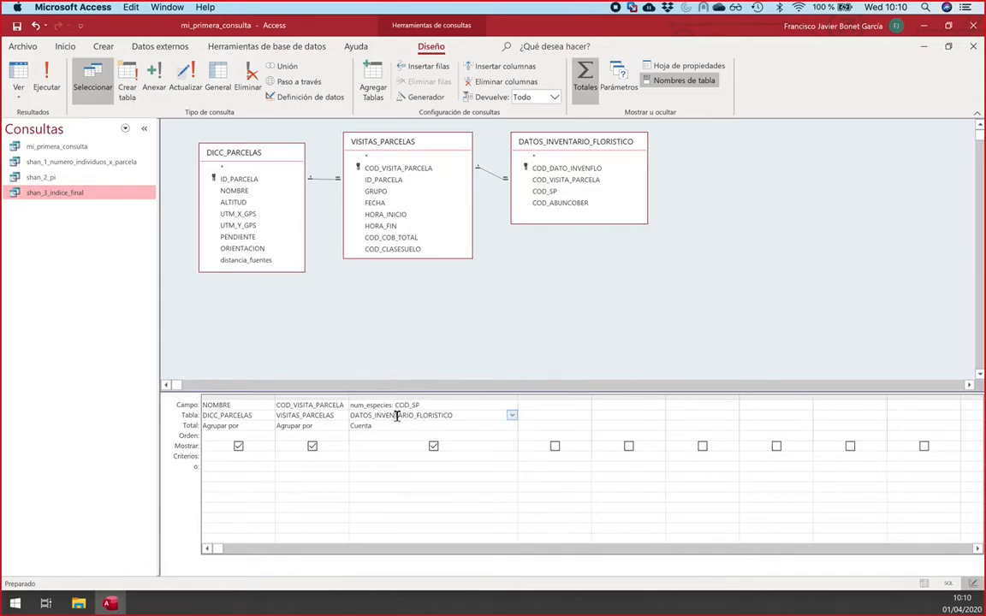
Step: Run the query and review the num_especies values across the parcel visits
click(46, 78)
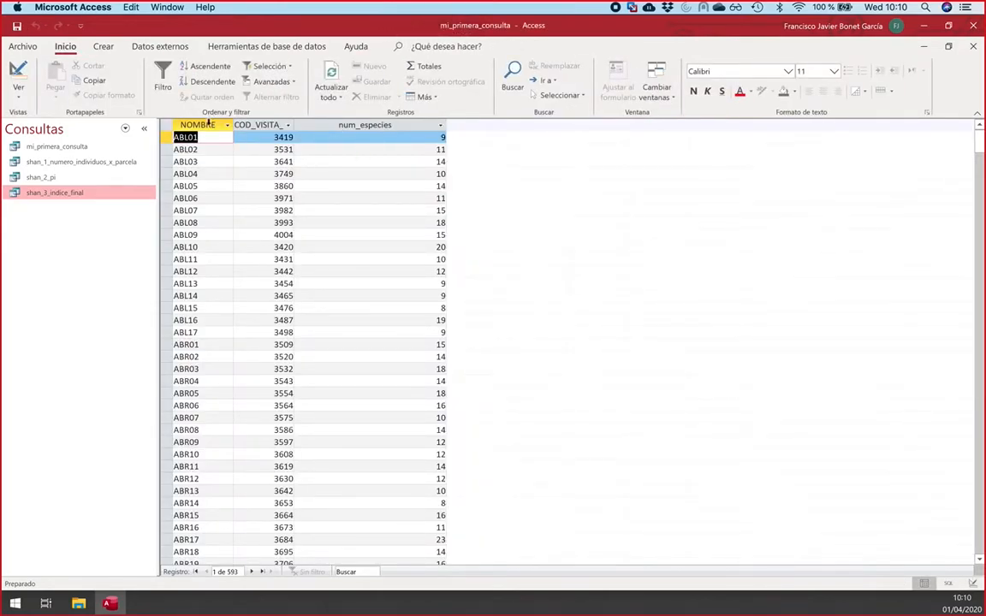
click(364, 175)
scroll(365, 176, down, 15)
scroll(364, 177, up, 15)
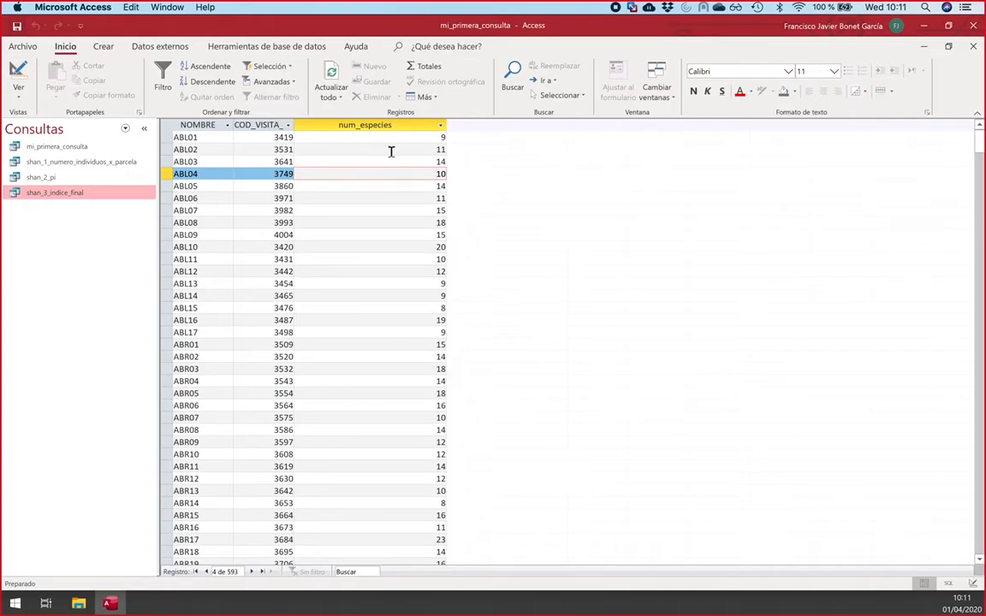
Step: Close mi_primera_consulta and reopen it from the saved queries to view its results, repeating this a second time
click(973, 46)
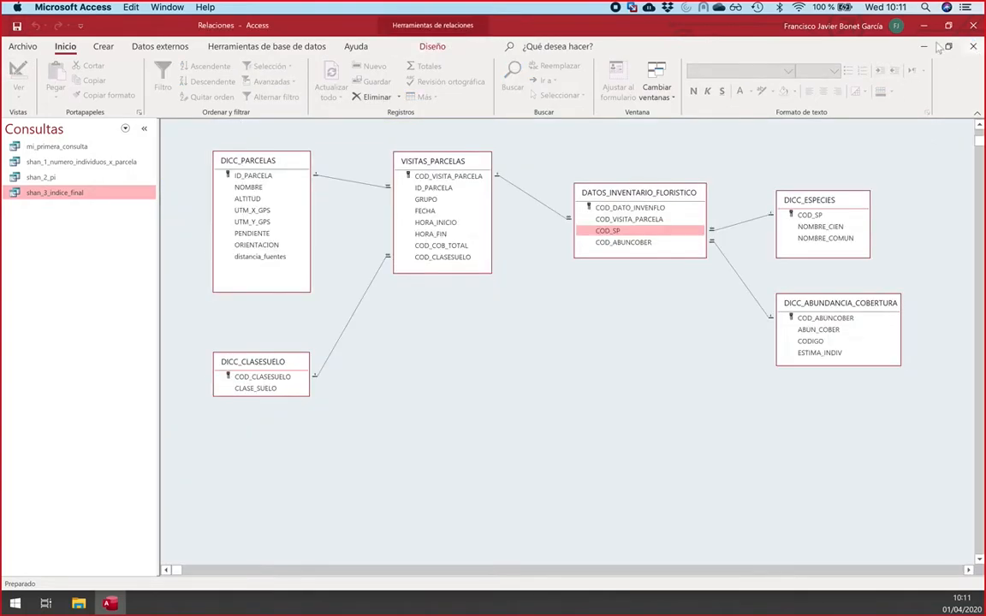
click(55, 147)
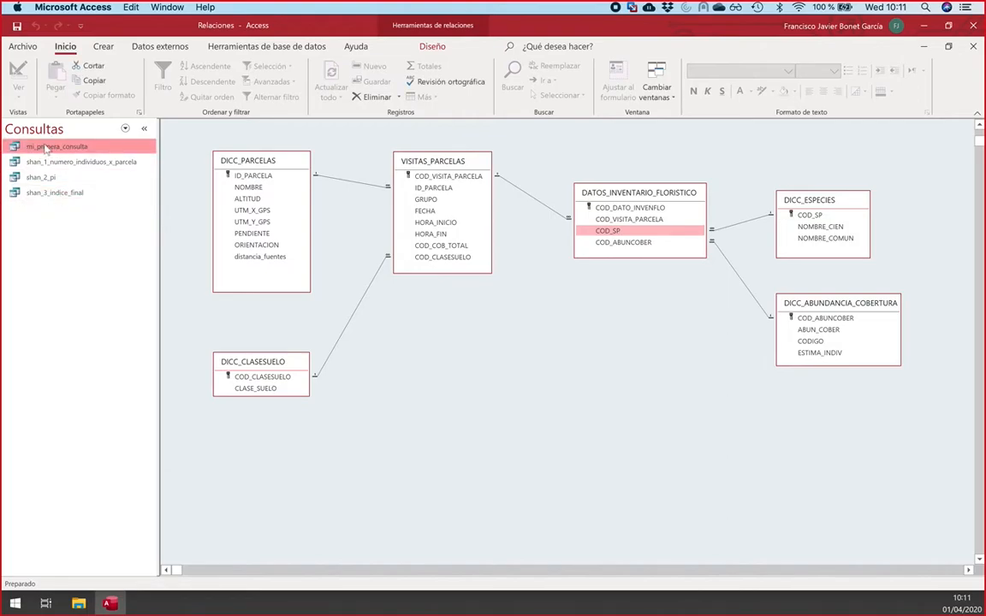
double_click(45, 146)
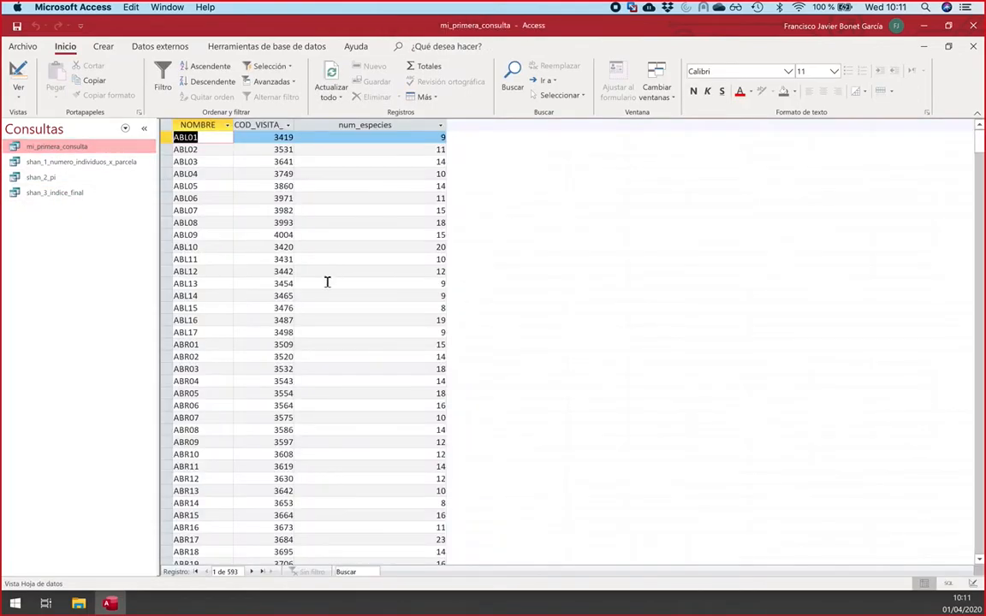
scroll(325, 284, up, 10)
click(972, 48)
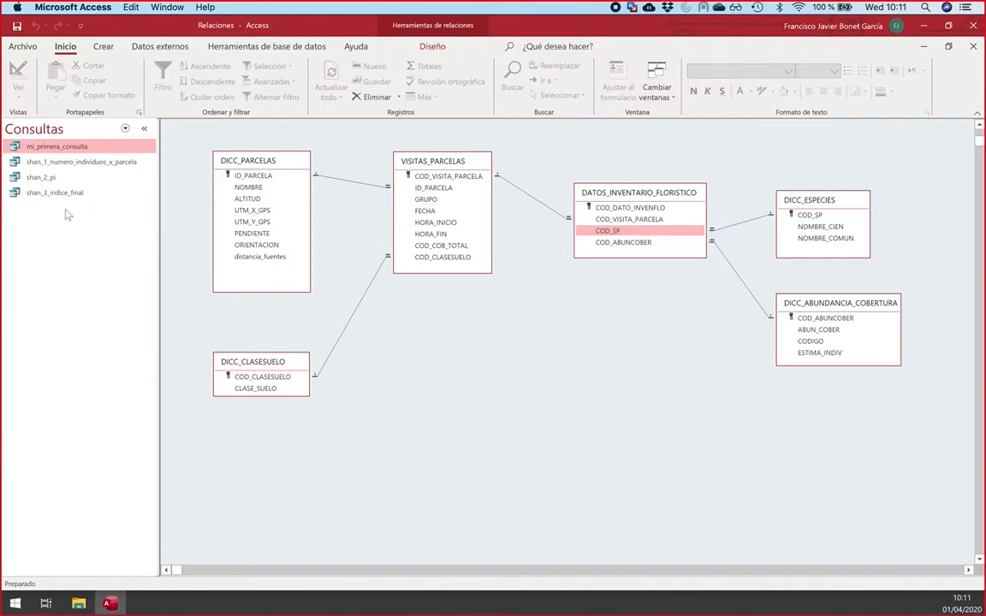
double_click(41, 148)
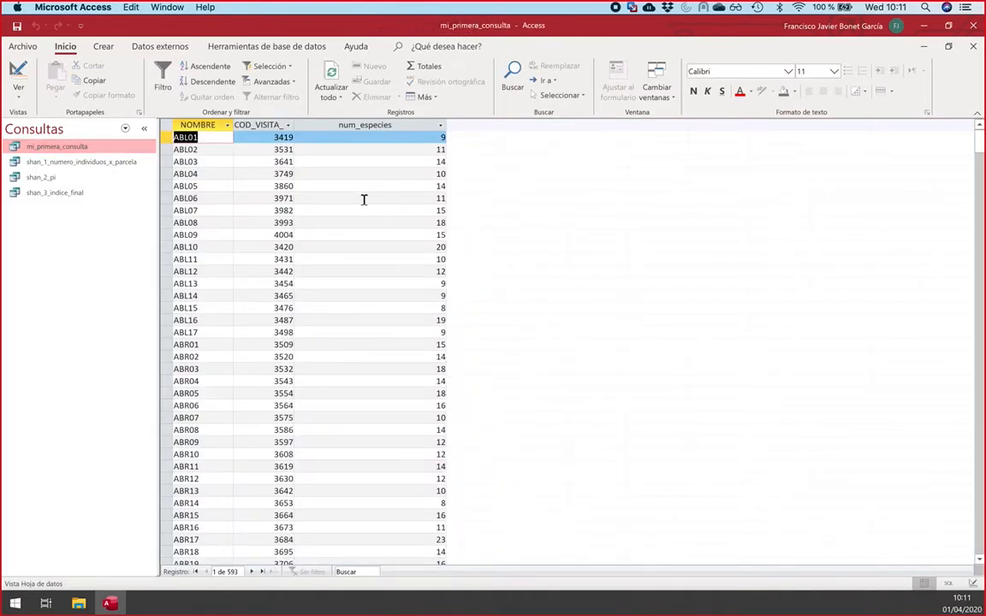
Step: Look through the species counts in the query results, and open the SQL view of mi_primera_consulta
scroll(364, 199, down, 10)
scroll(364, 199, up, 10)
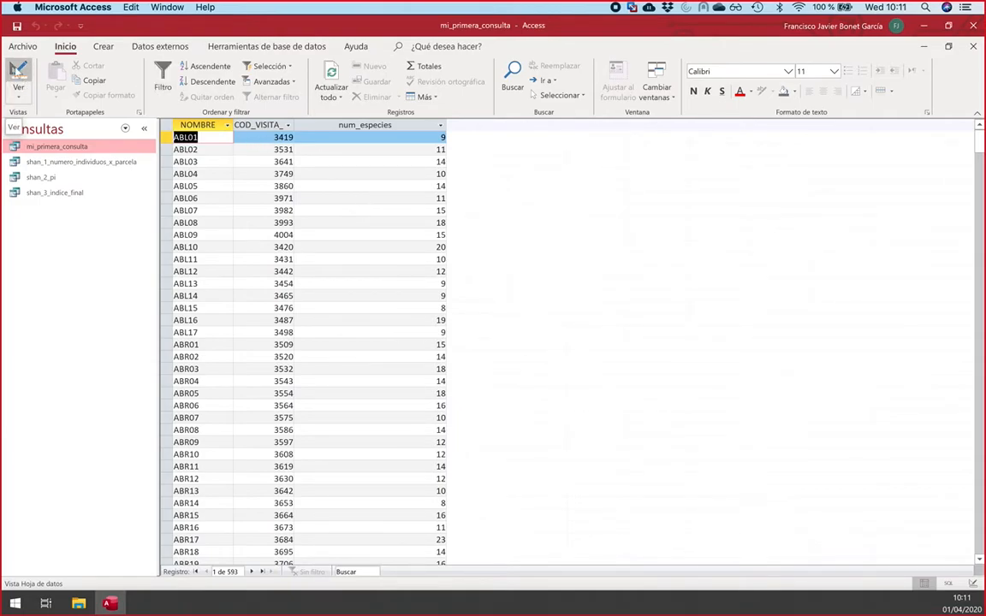
click(18, 72)
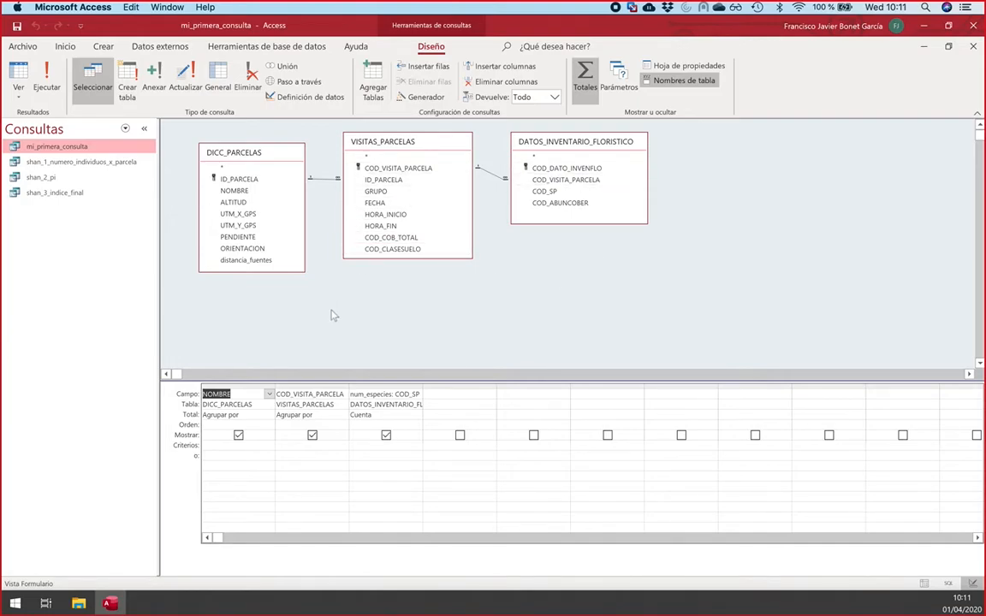
click(19, 97)
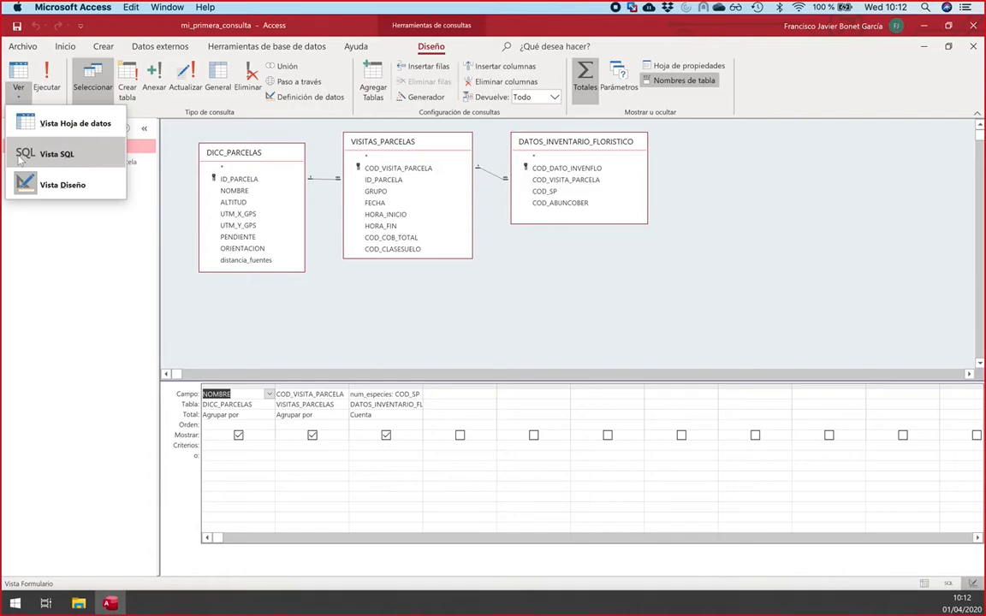
click(58, 155)
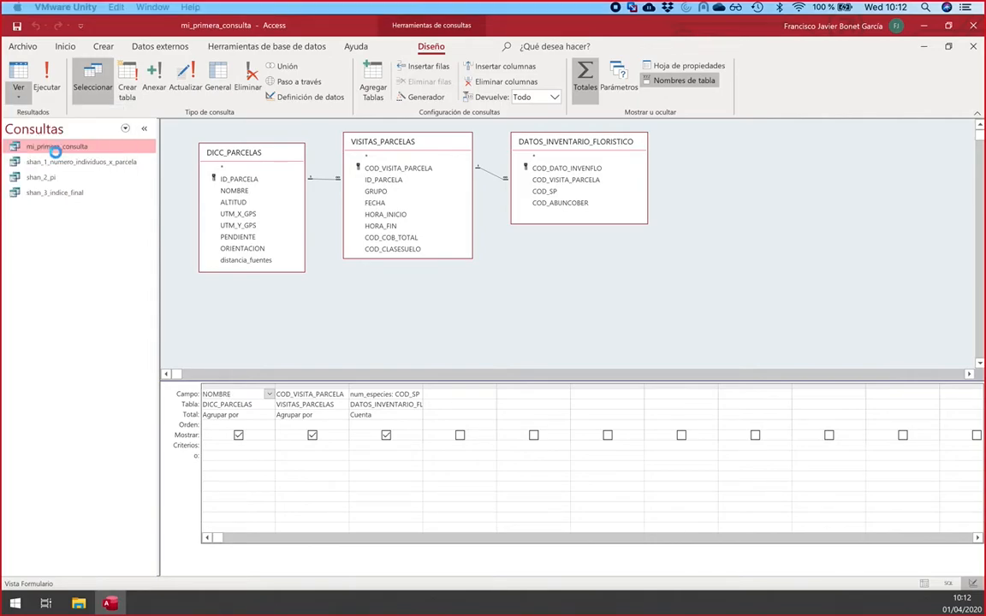
click(248, 198)
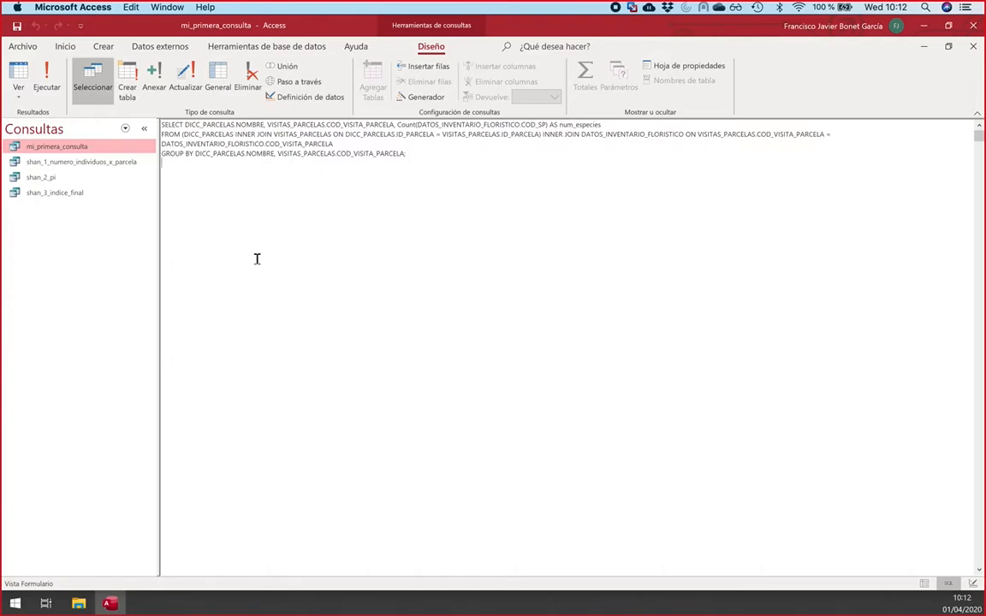
Step: Examine the SELECT clause of the SQL, including its parcel fields, the Count function on COD_SP and the num_especies alias
drag(182, 127, 157, 125)
drag(185, 125, 266, 125)
click(236, 125)
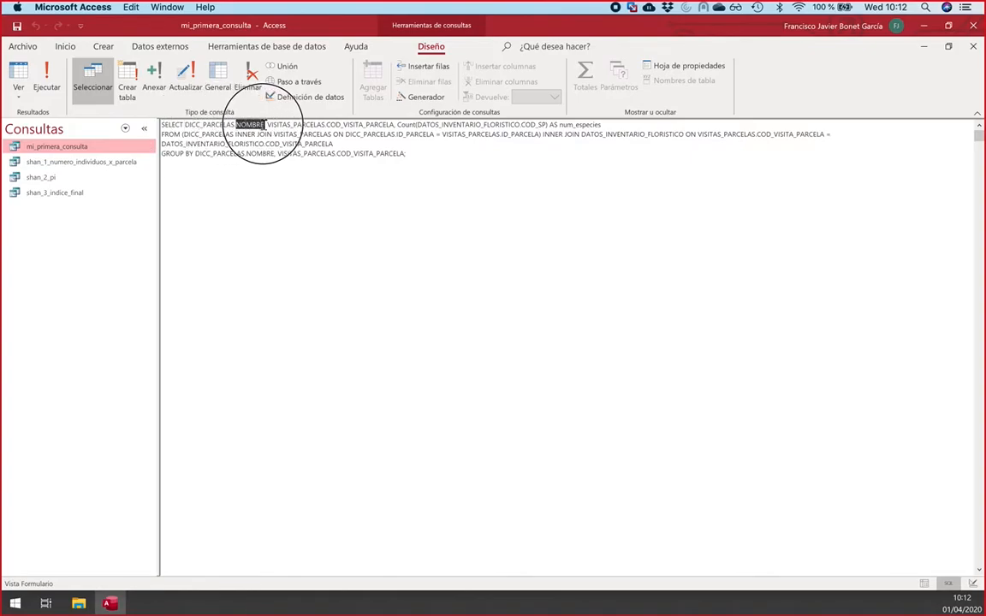
click(267, 125)
drag(267, 125, 385, 126)
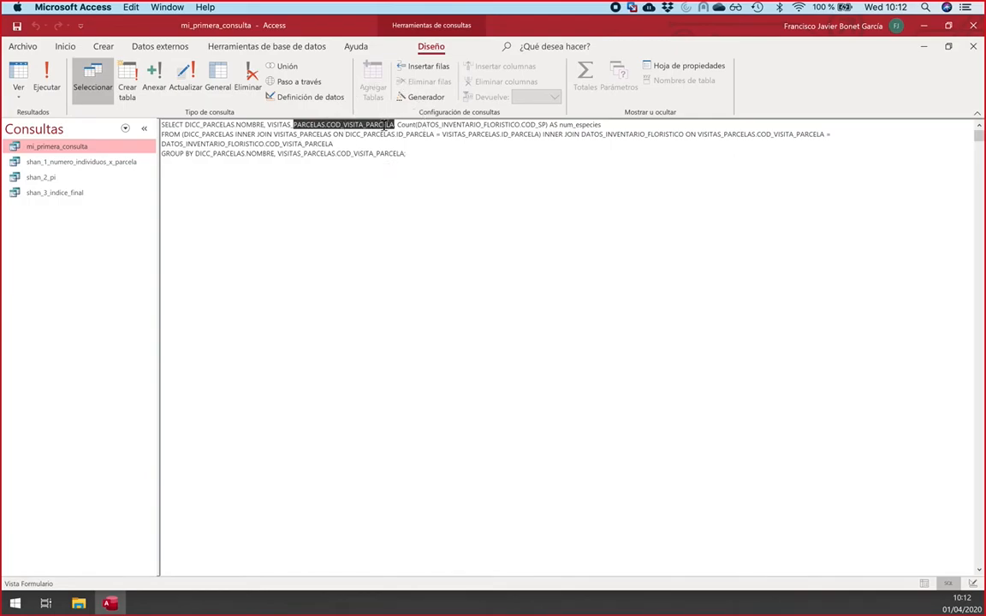
click(385, 126)
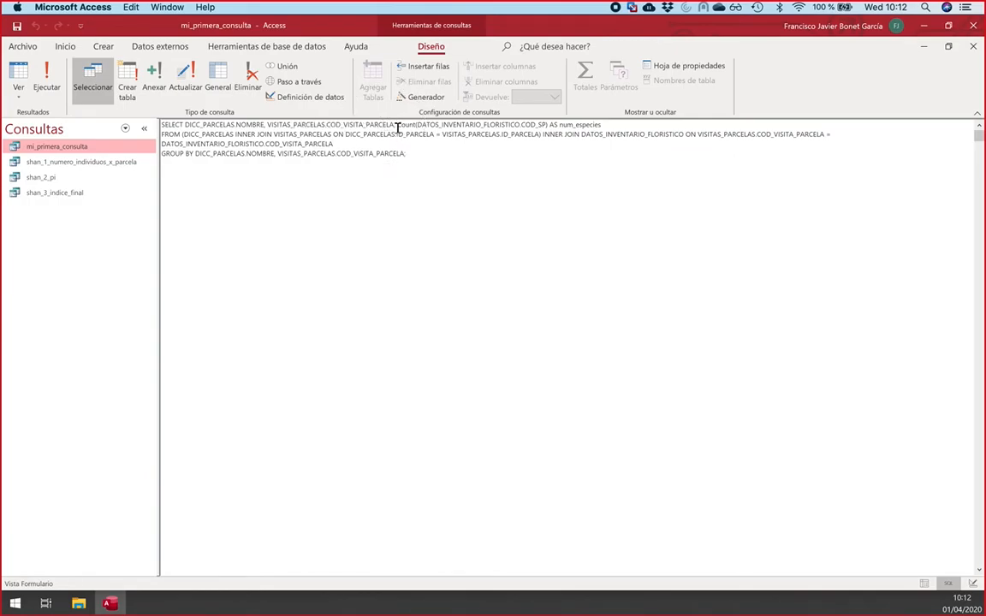
click(398, 127)
drag(398, 126, 416, 126)
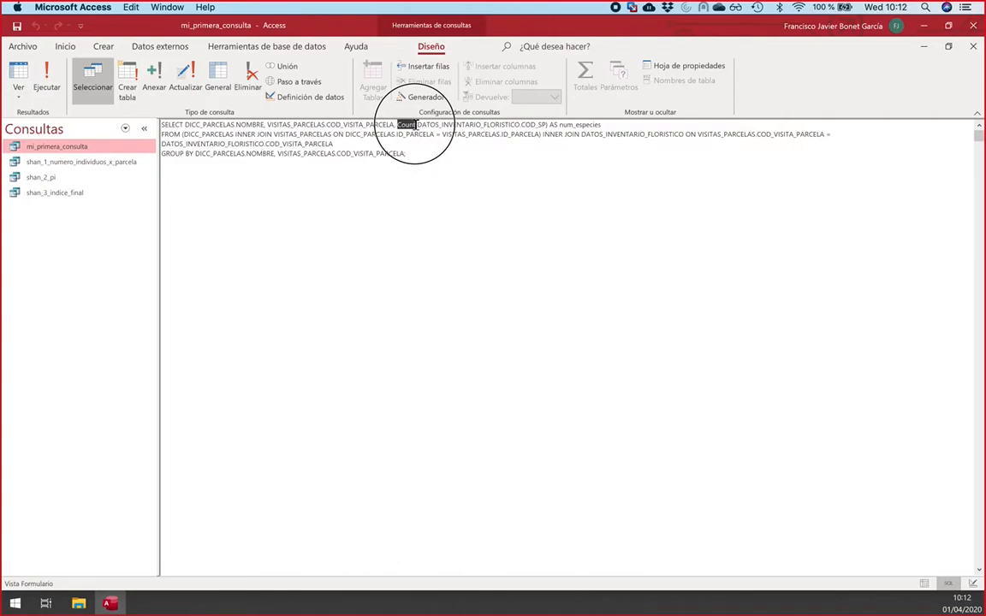
click(418, 126)
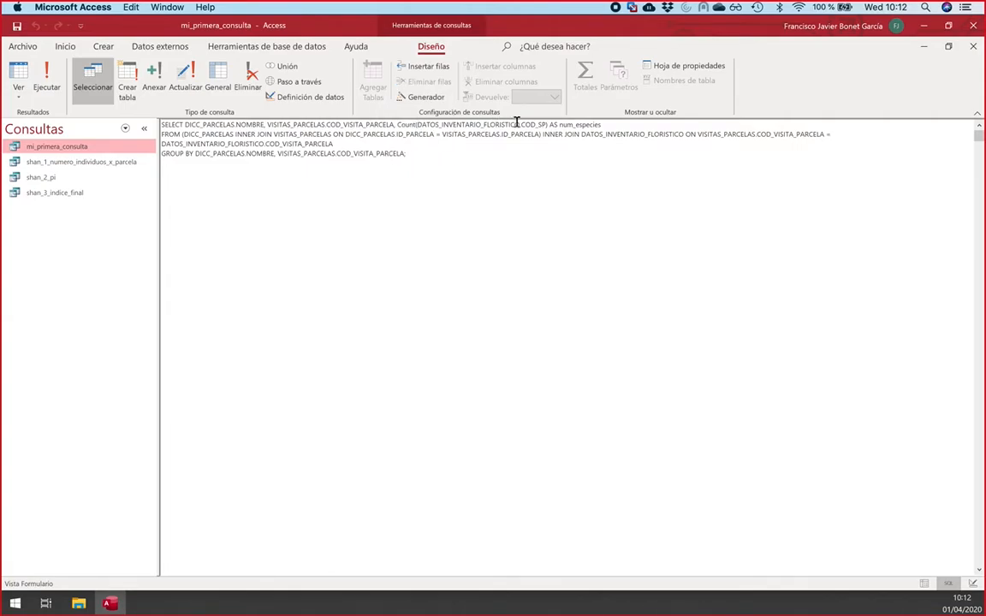
drag(522, 125, 545, 125)
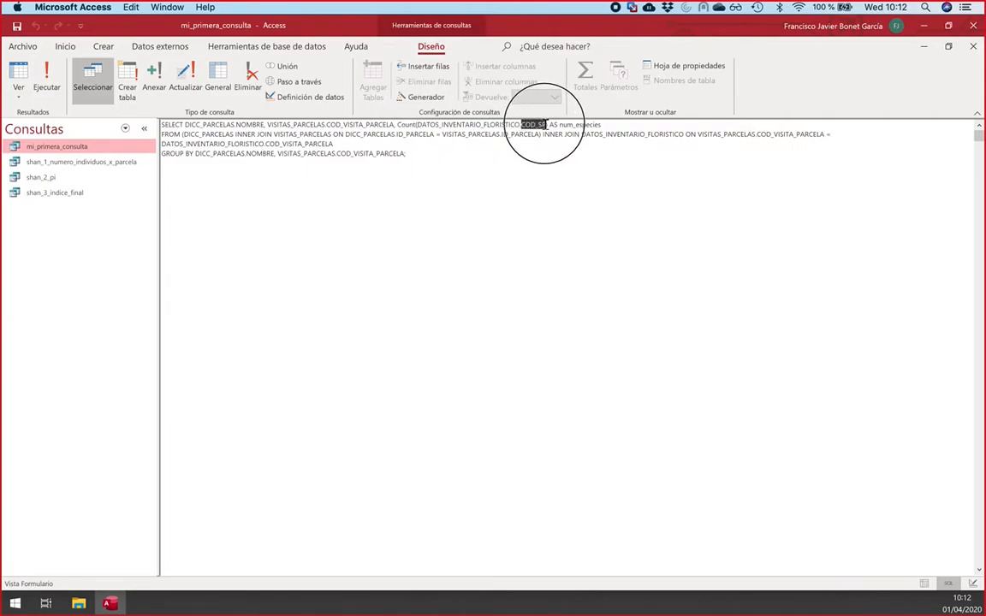
drag(521, 126, 420, 125)
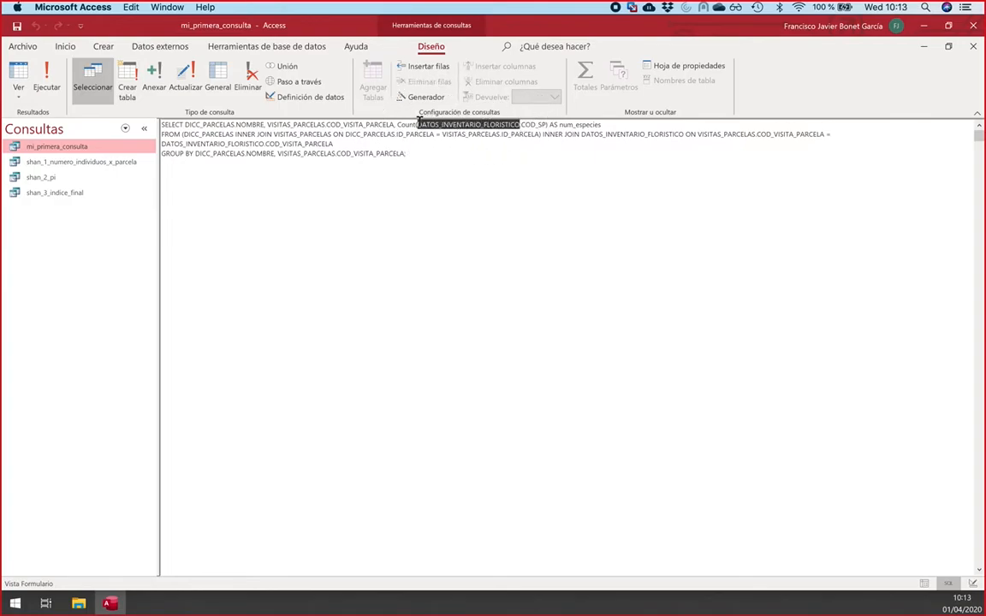
drag(550, 126, 603, 126)
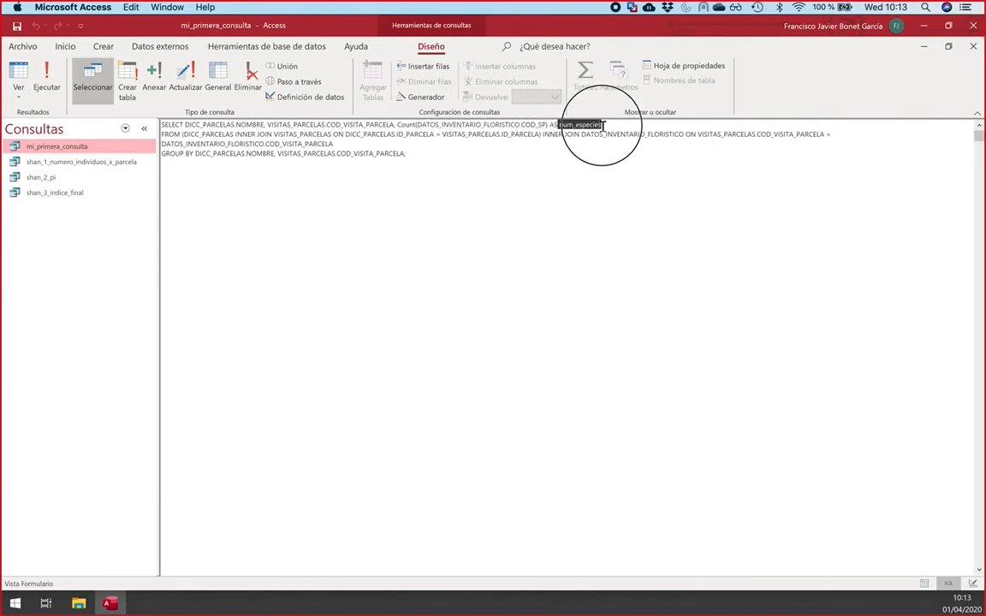
click(603, 125)
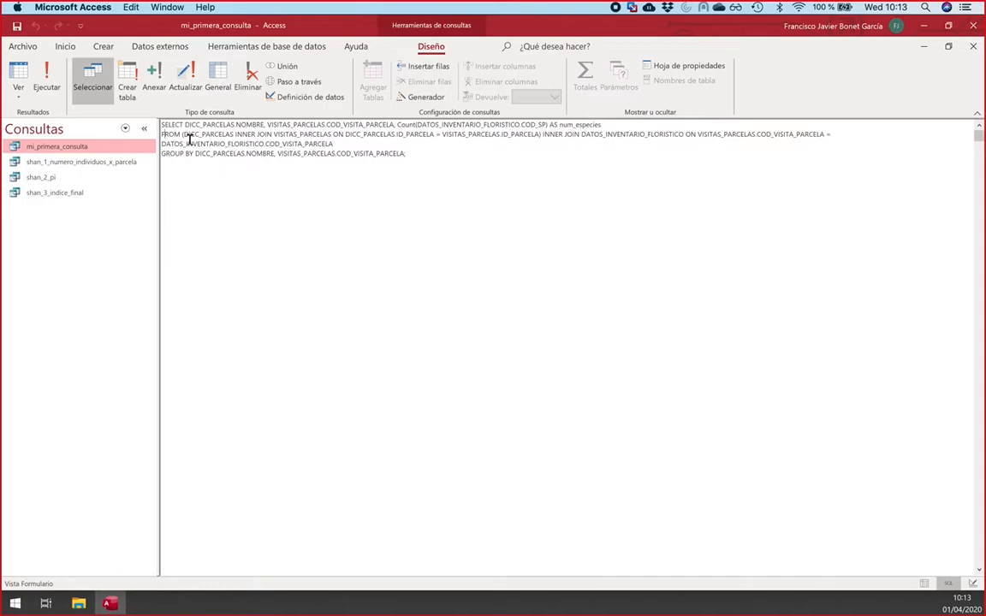
Step: Examine the FROM clause and how its INNER JOINs link DICC_PARCELAS, VISITAS_PARCELAS and DATOS_INVENTARIO_FLORISTICO
drag(185, 134, 339, 134)
click(234, 134)
double_click(338, 134)
double_click(417, 135)
double_click(504, 135)
drag(584, 135, 675, 137)
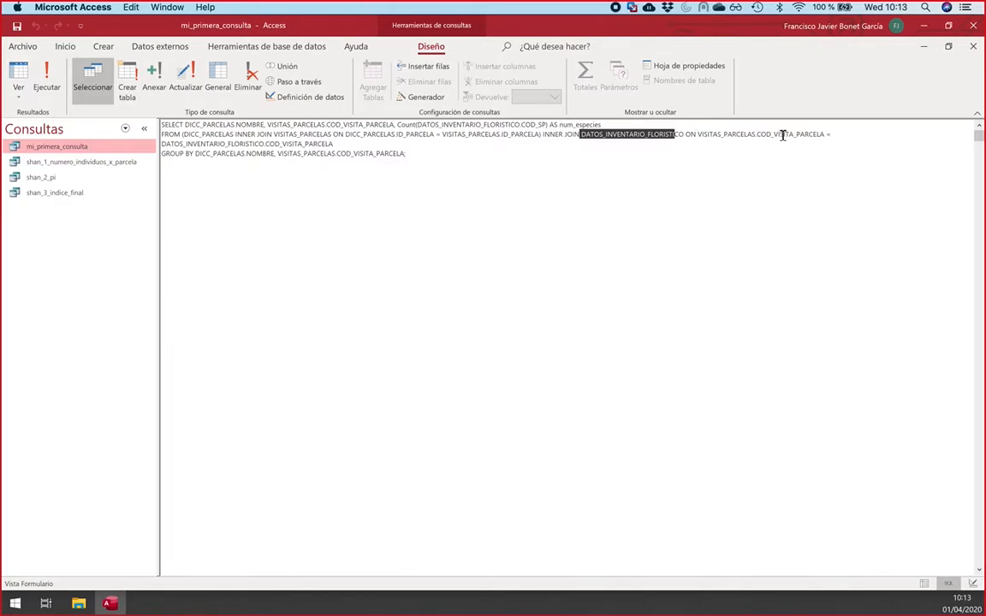
click(822, 134)
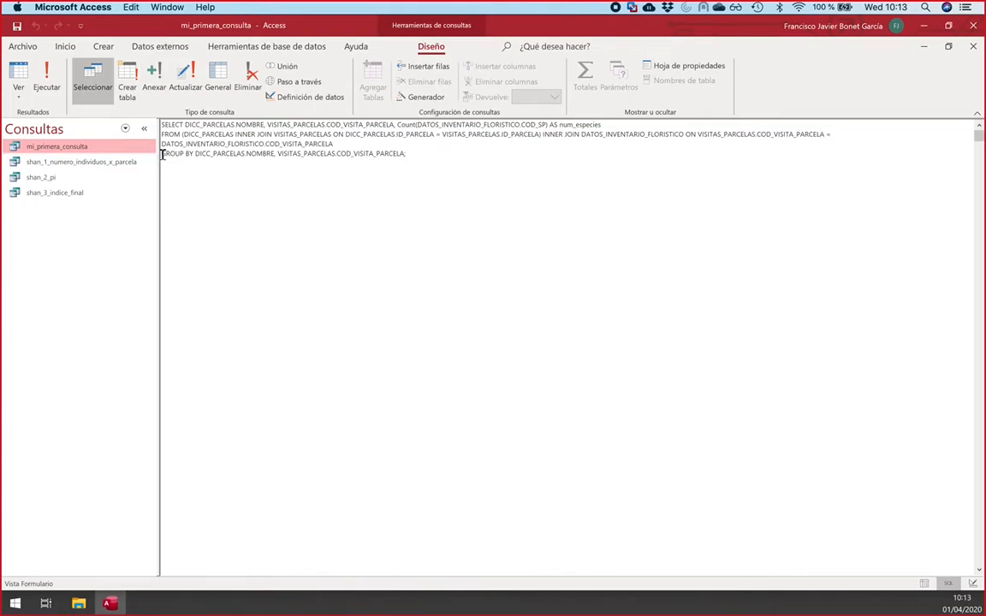
Step: Examine the GROUP BY clause and its NOMBRE and COD_VISITA_PARCELA fields with their source tables
drag(162, 154, 194, 154)
click(211, 154)
drag(245, 155, 199, 154)
drag(337, 154, 404, 154)
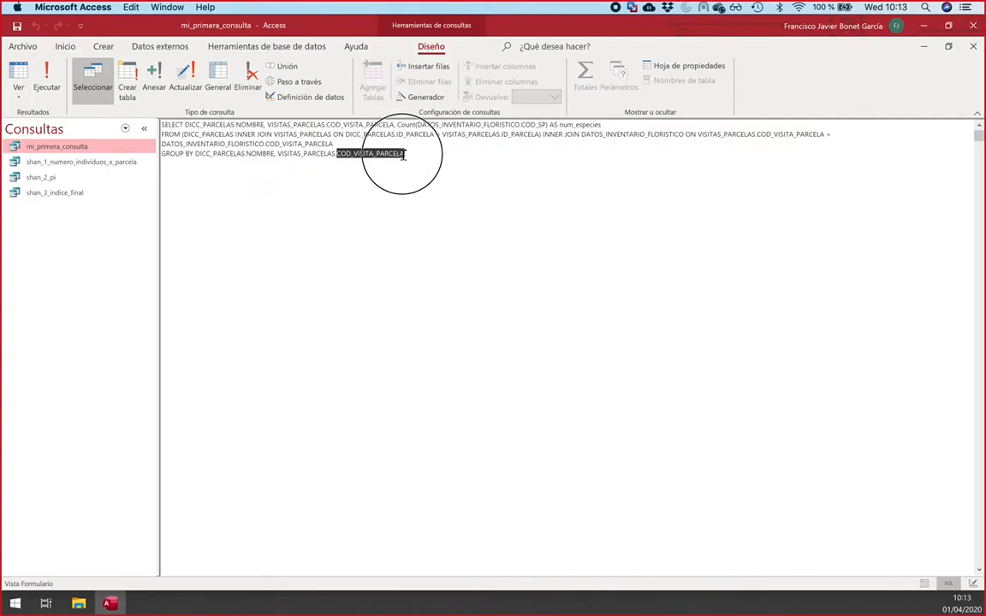
drag(277, 154, 333, 155)
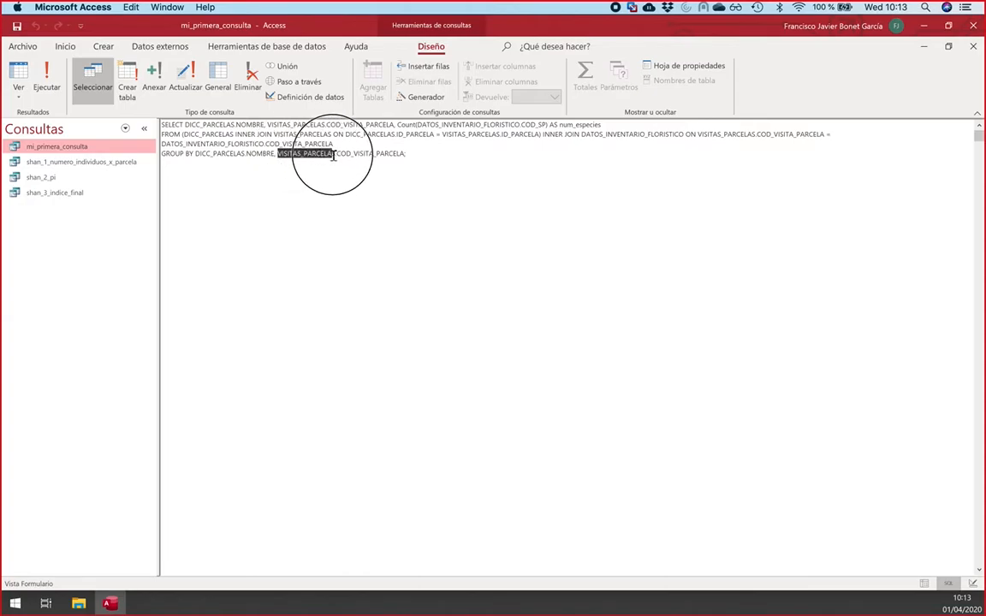
click(278, 225)
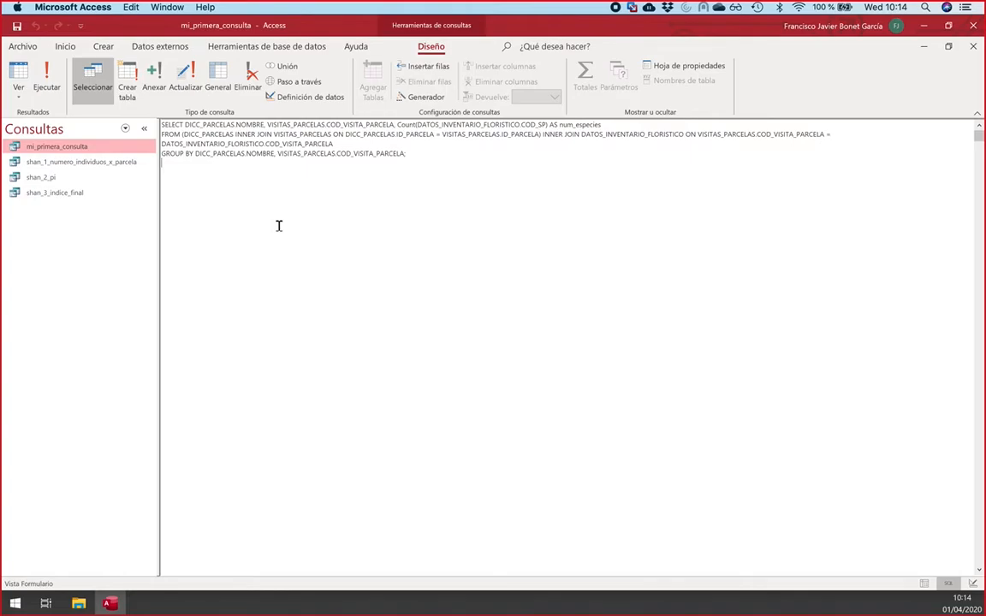
Step: Return to the query's design view and widen the num_especies column to show its full table name
click(18, 93)
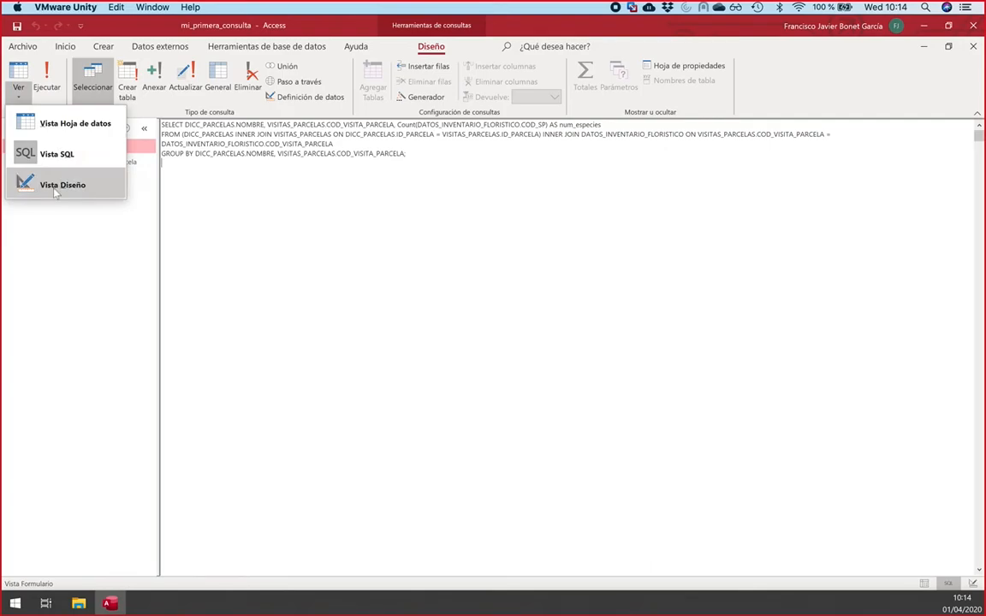
click(55, 186)
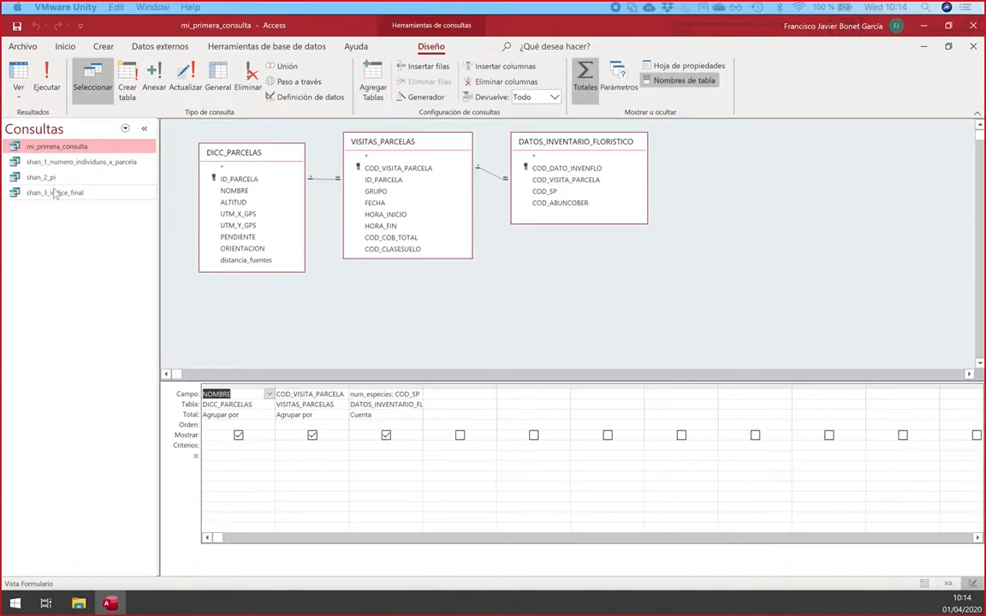
click(238, 393)
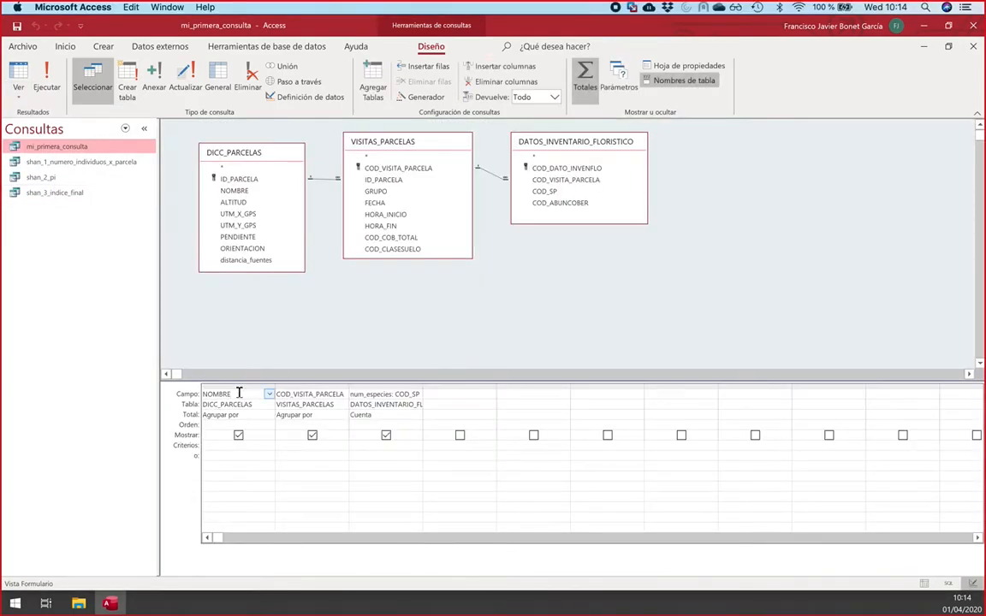
click(306, 406)
double_click(422, 388)
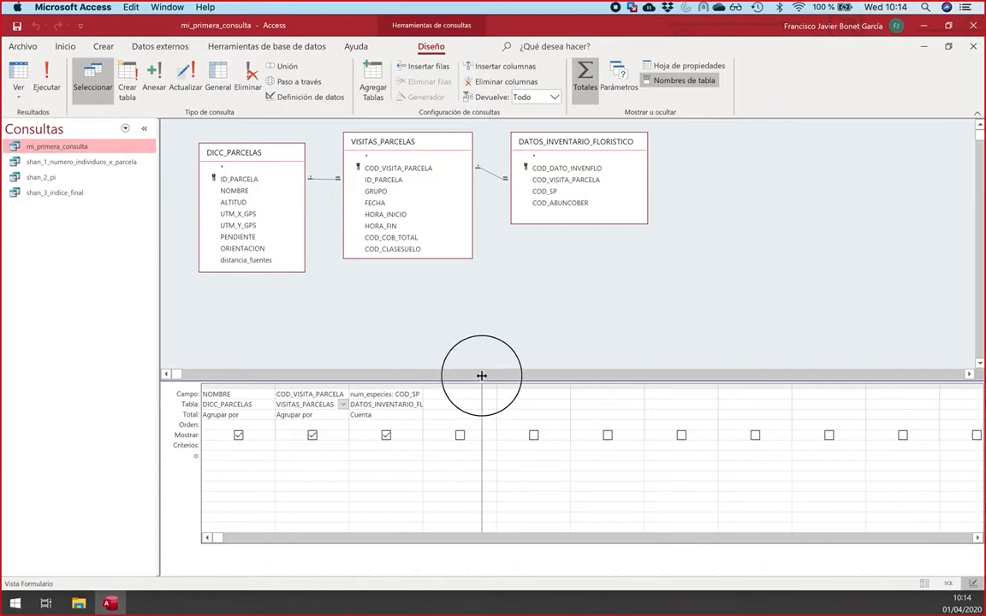
drag(396, 395, 436, 395)
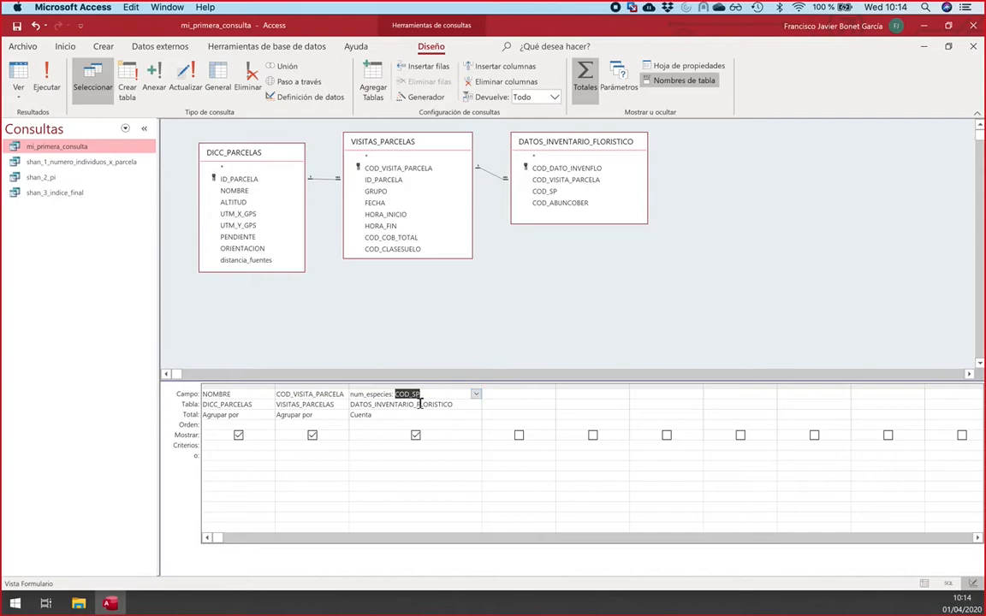
drag(452, 404, 340, 399)
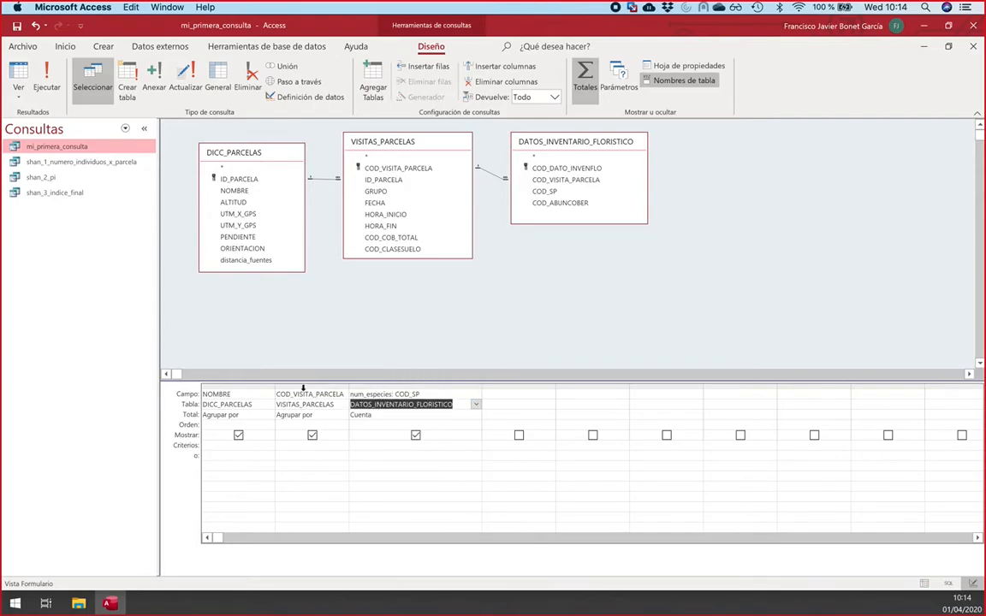
Step: Set the Total row of COD_VISITA_PARCELA and NOMBRE to Cuenta and run the query
click(321, 418)
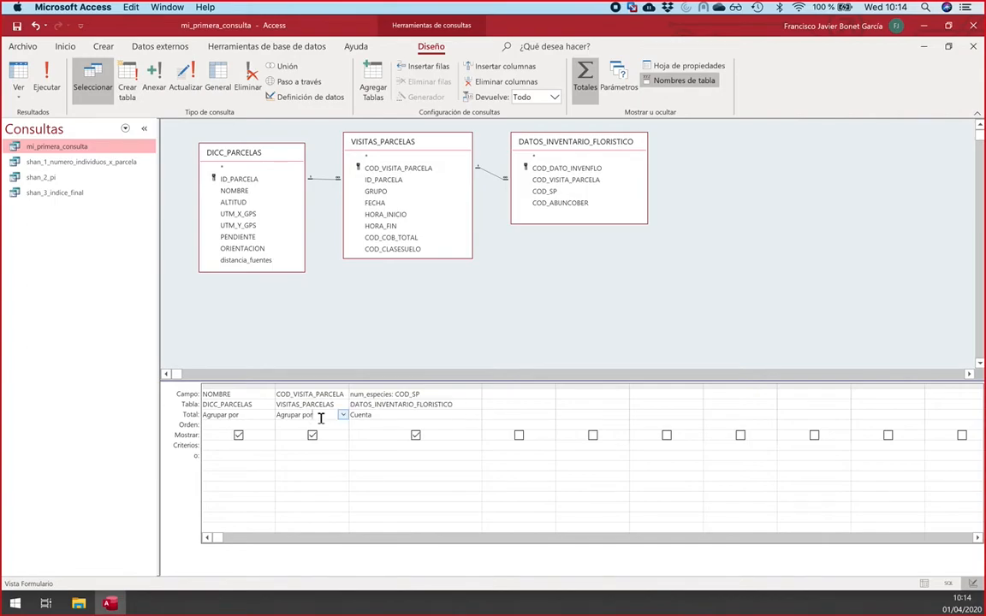
drag(321, 418, 260, 417)
text(xuent)
key(BackSpace)
key(BackSpace)
key(BackSpace)
key(BackSpace)
key(BackSpace)
text(cuenta)
key(shift+Tab)
text(cuenta)
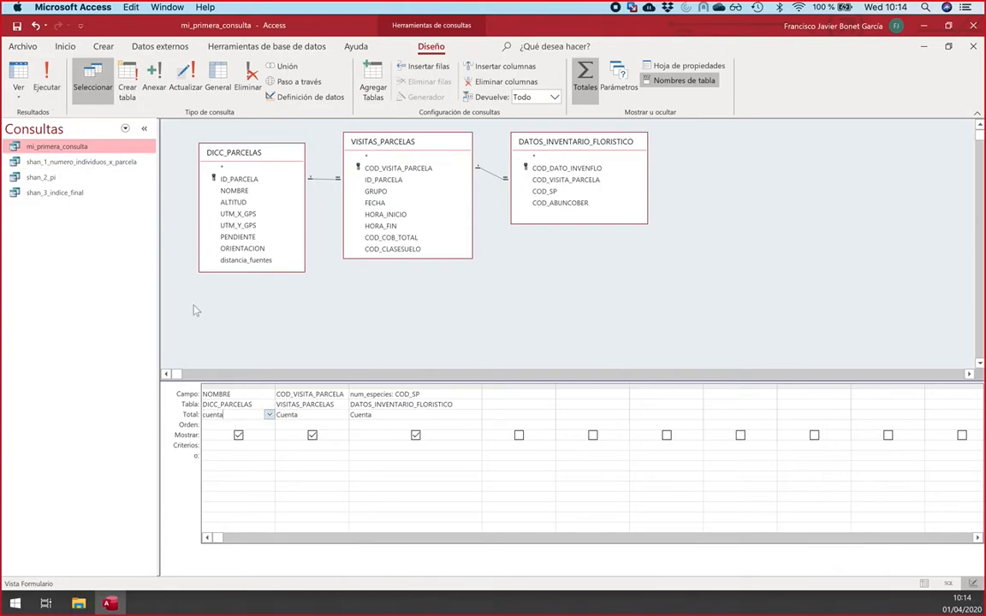
key(Tab)
click(48, 72)
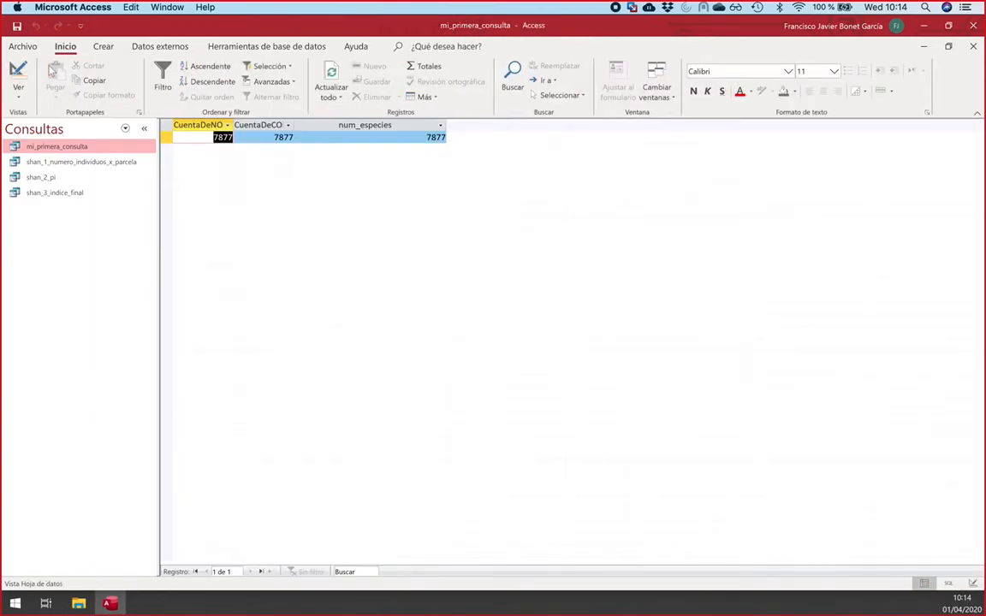
Step: Go back to the query design and undo the Total changes on NOMBRE and COD_VISITA_PARCELA
click(21, 73)
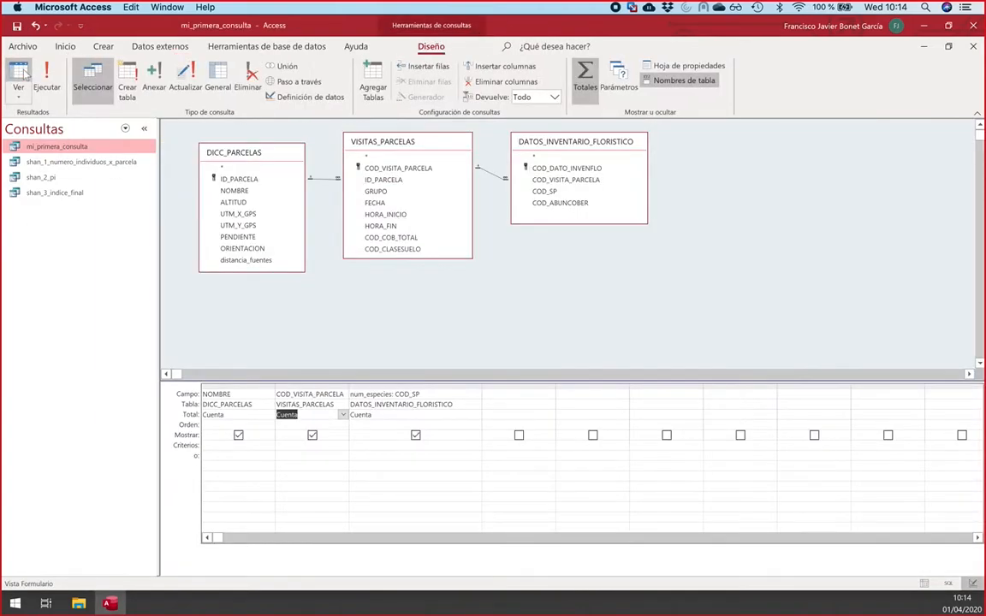
click(240, 414)
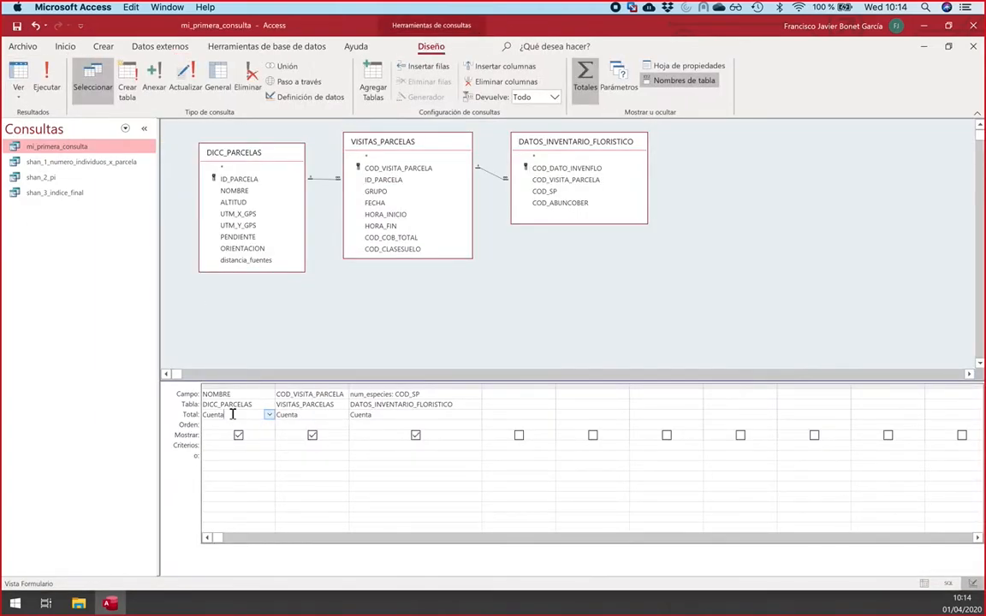
key(ctrl+z)
key(ctrl+z)
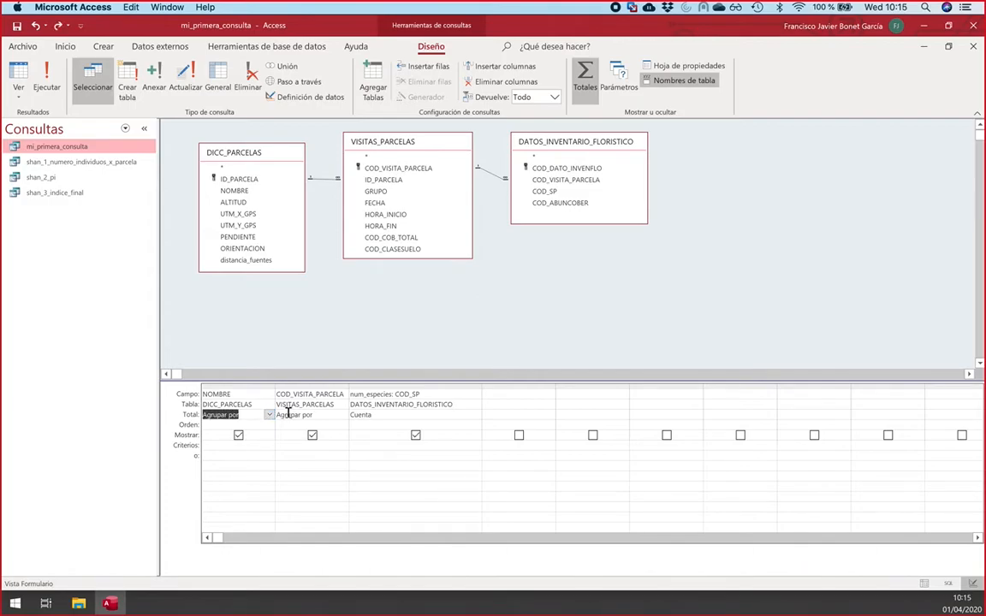
click(328, 413)
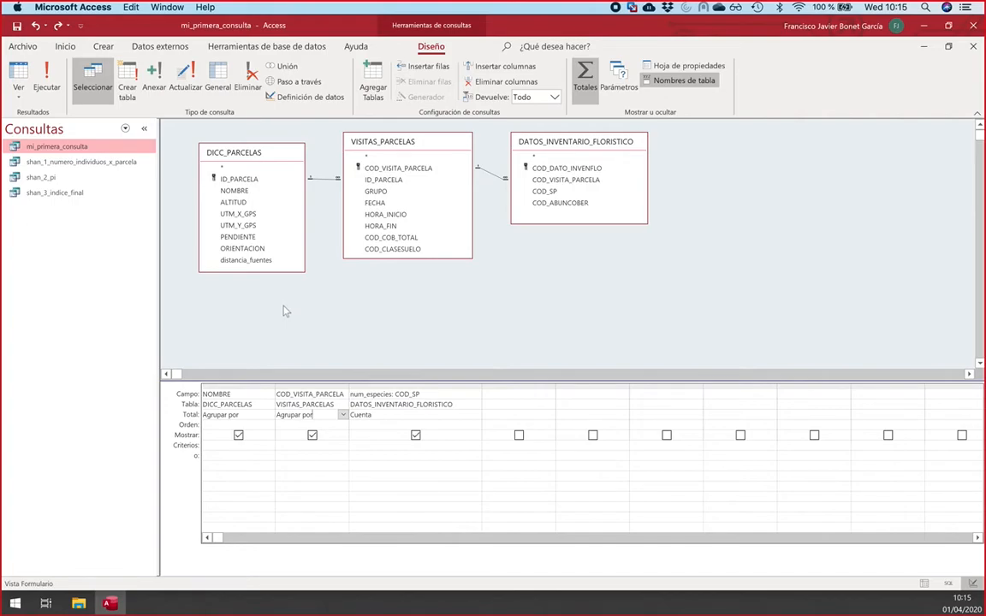
Step: Close mi_primera_consulta saving its design changes, and switch to the Shannon-Wiener slide of comunidades.pdf in Preview
click(973, 47)
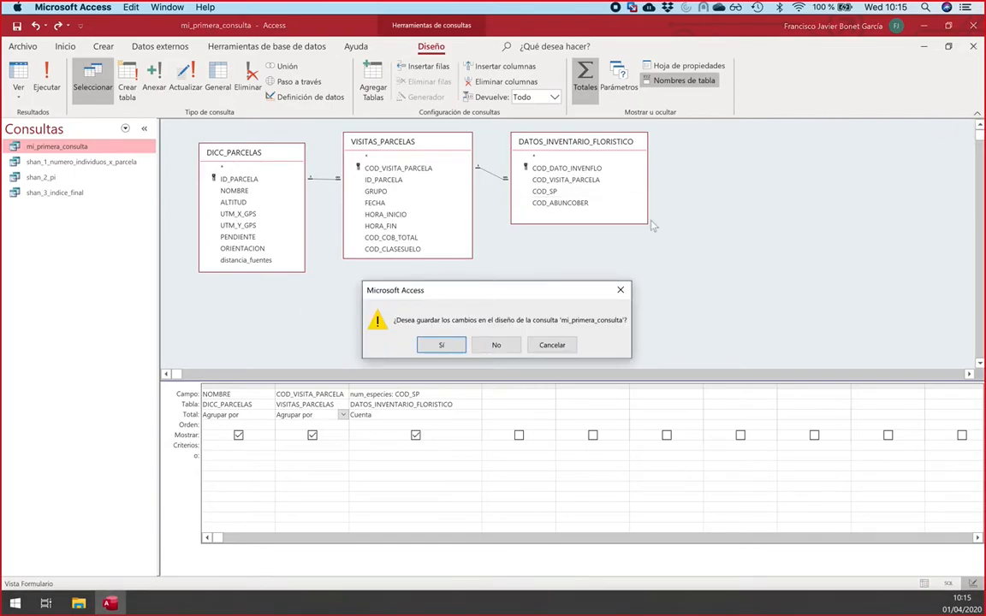
click(443, 345)
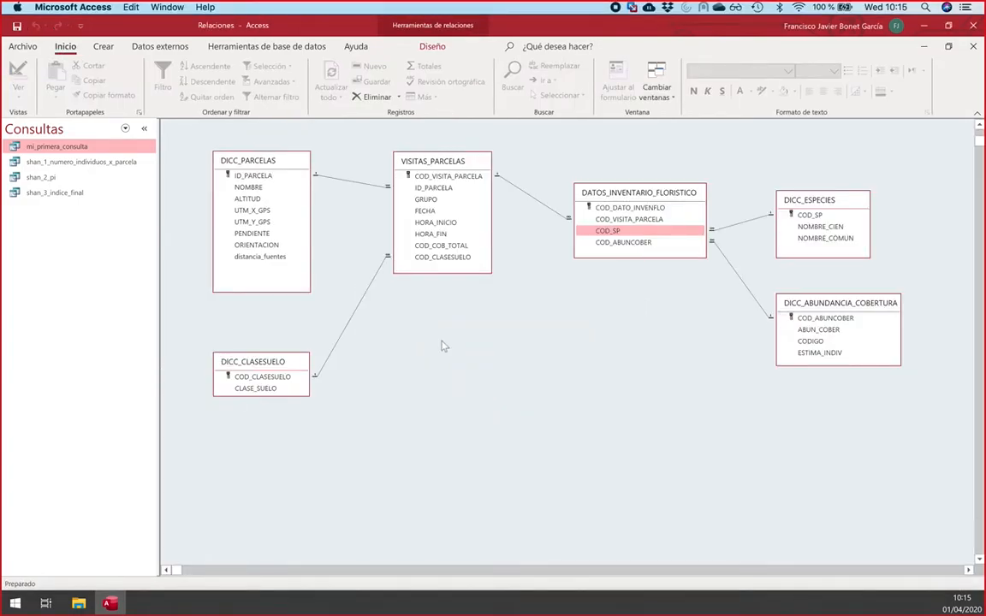
key(super+Tab)
key(super+Tab)
key(super+Tab)
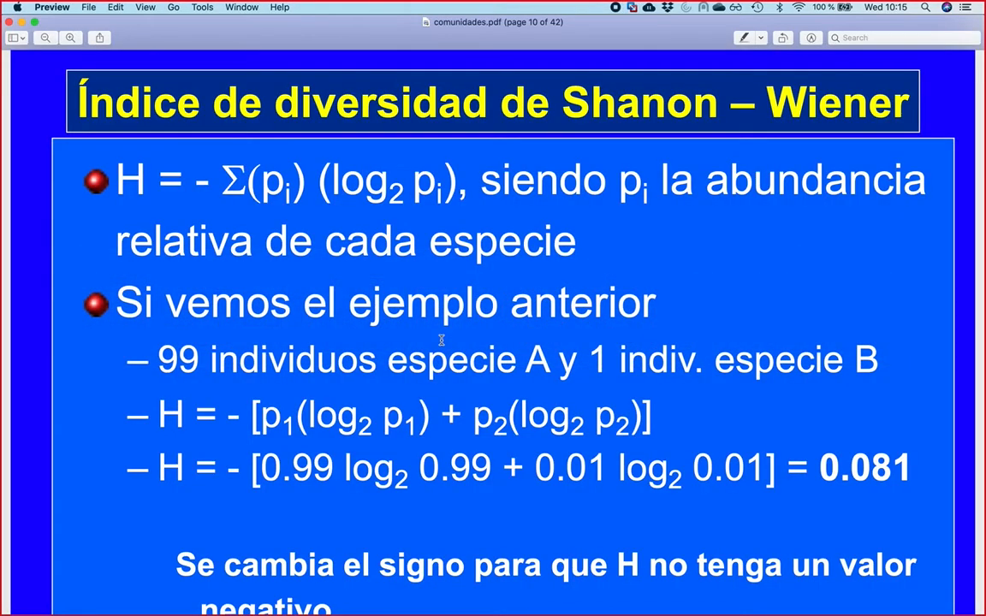
Step: Highlight the pi term inside the logarithm of the Shannon-Wiener formula on the slide and clear the selection
drag(415, 182, 446, 182)
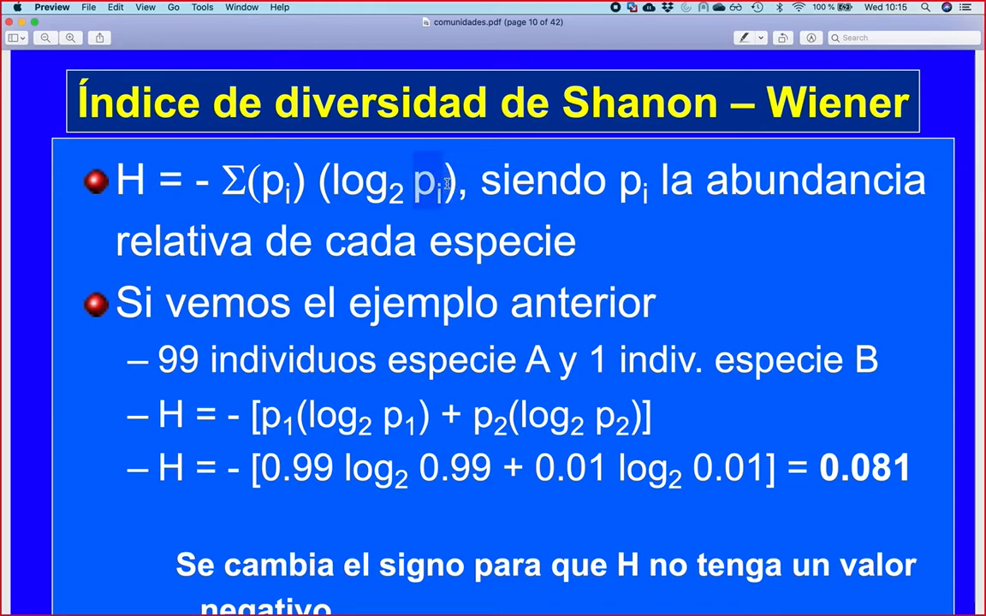
click(444, 280)
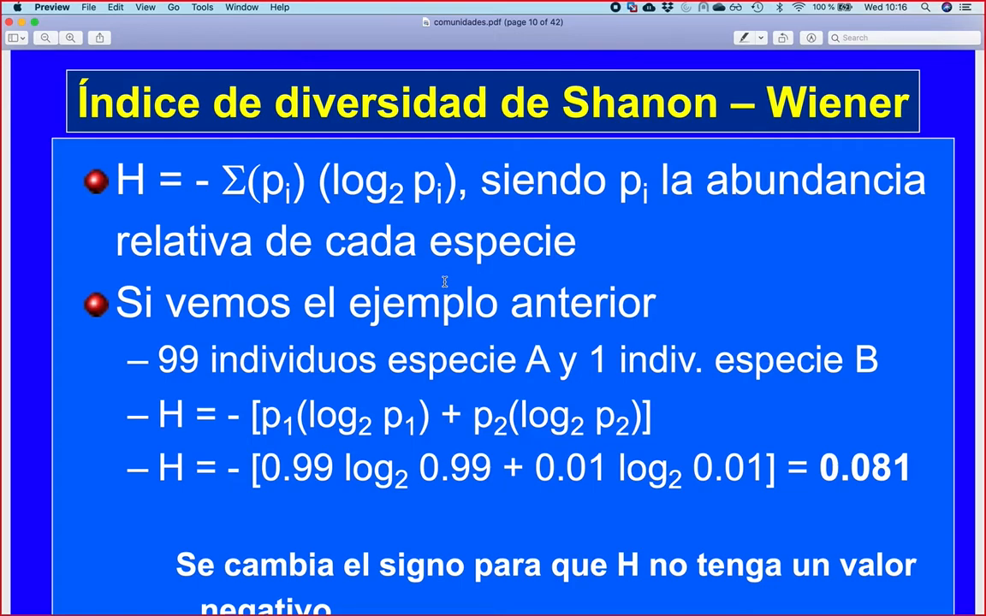
drag(415, 183, 440, 188)
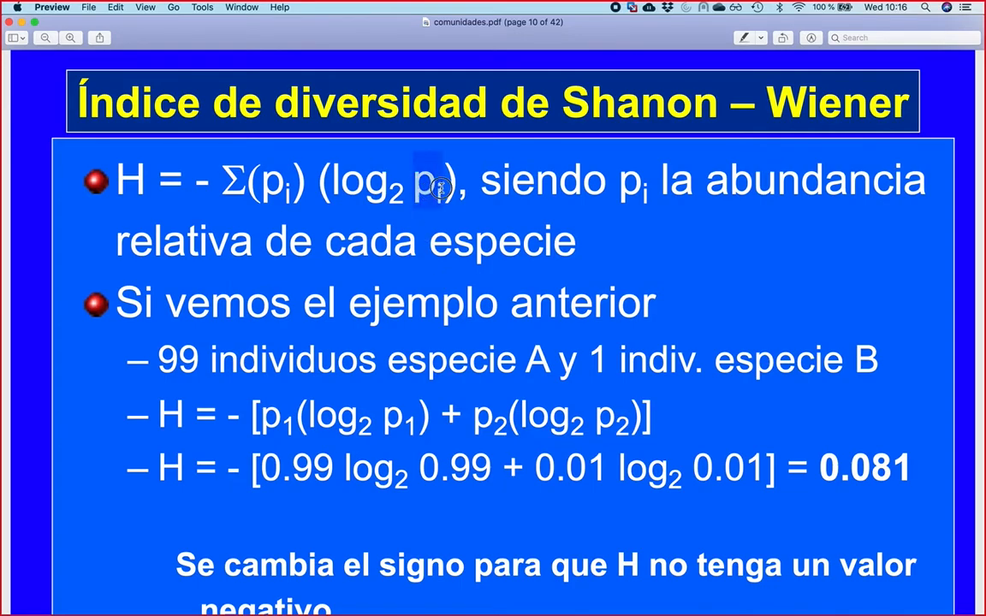
click(242, 232)
Step: Switch to Access and open the query shan_1_numero_individuos_x_parcela in design view
key(super+Tab)
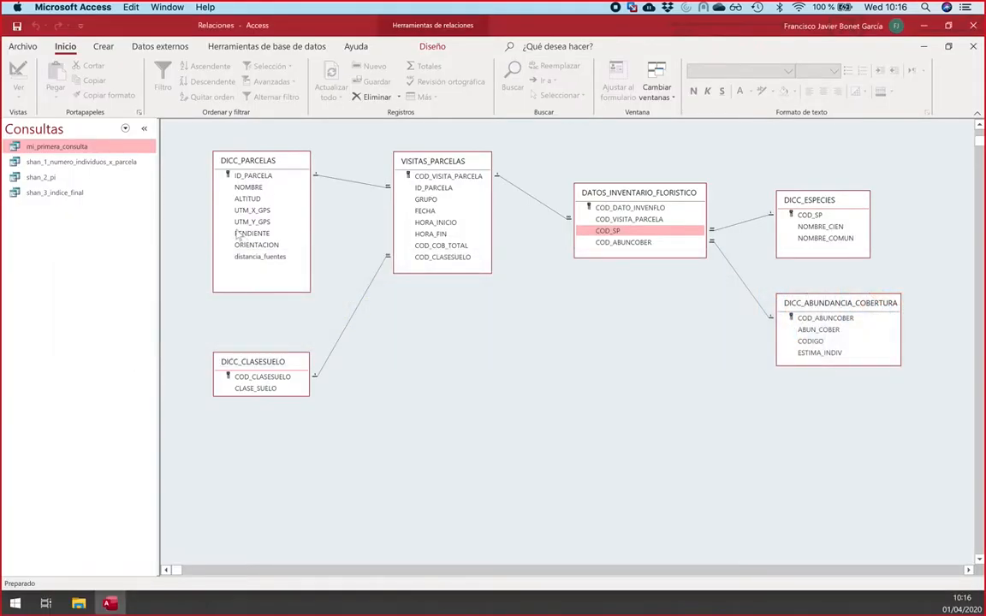
click(53, 162)
click(47, 177)
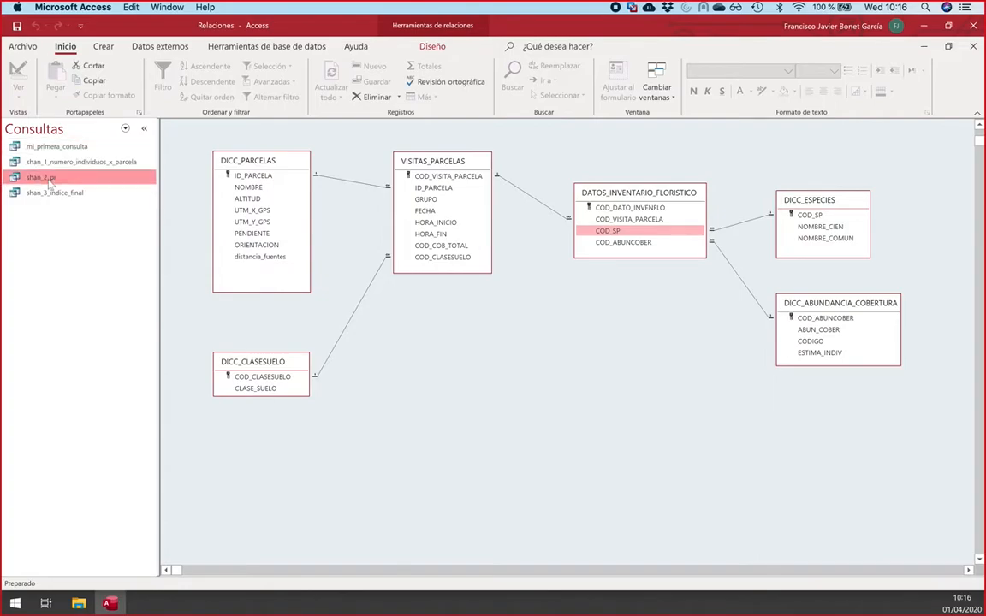
click(53, 193)
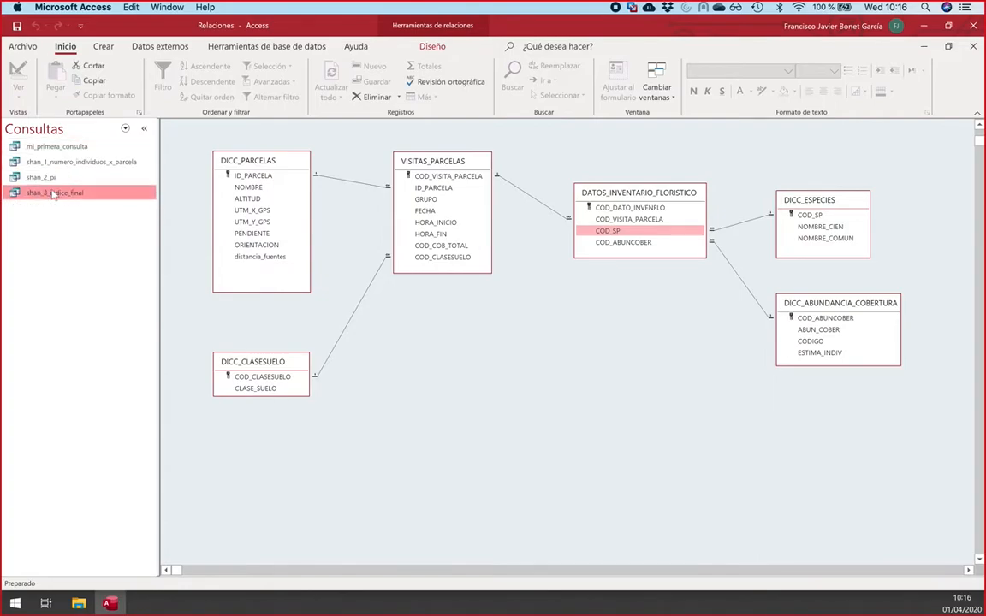
click(86, 164)
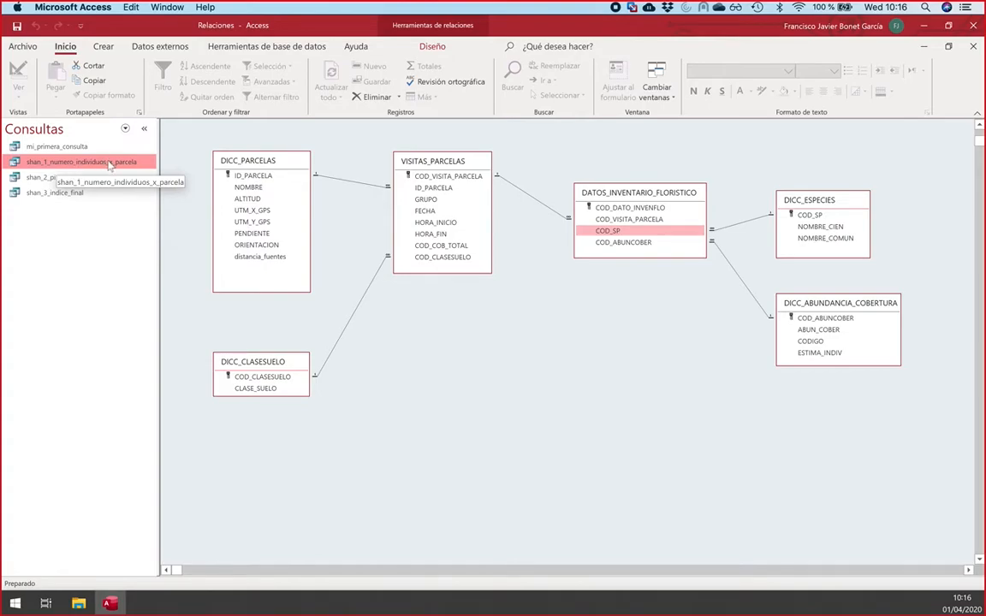
click(604, 232)
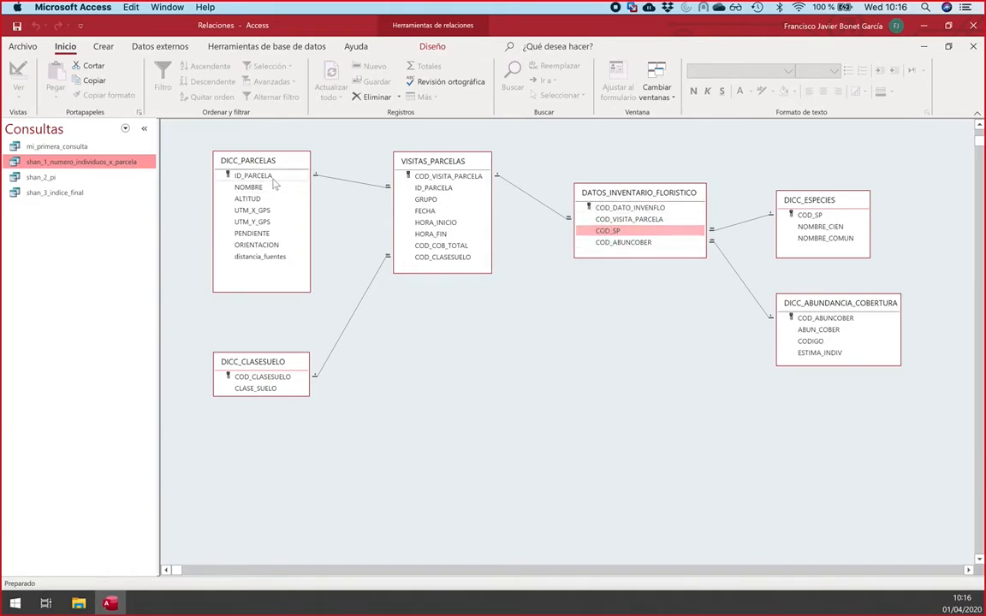
right_click(53, 168)
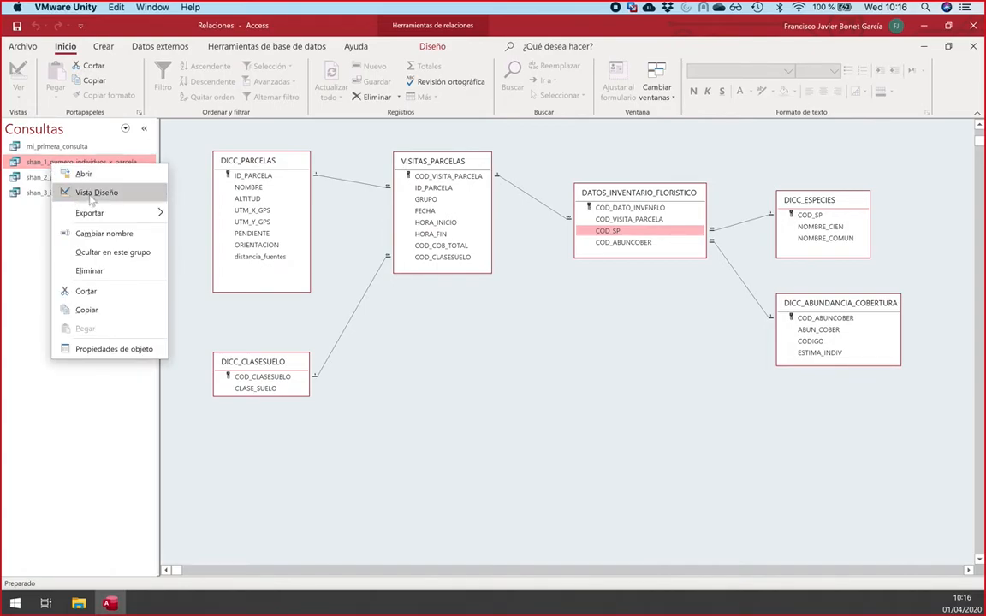
click(92, 193)
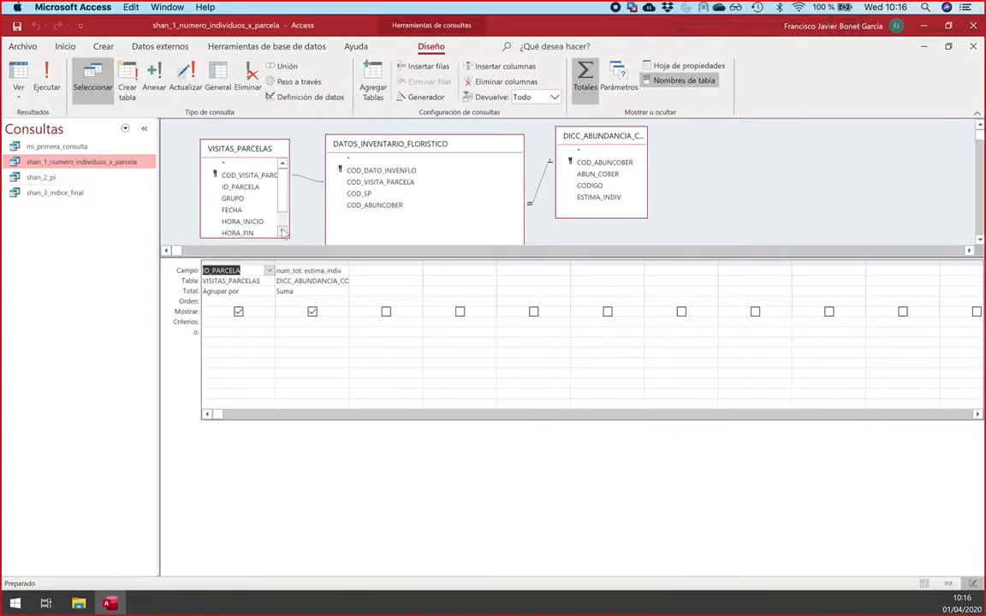
Step: Enlarge the design's table area and resize VISITAS_PARCELAS and DICC_ABUNDANCIA_COBERTURA to show all fields and the full table name
drag(291, 257, 260, 315)
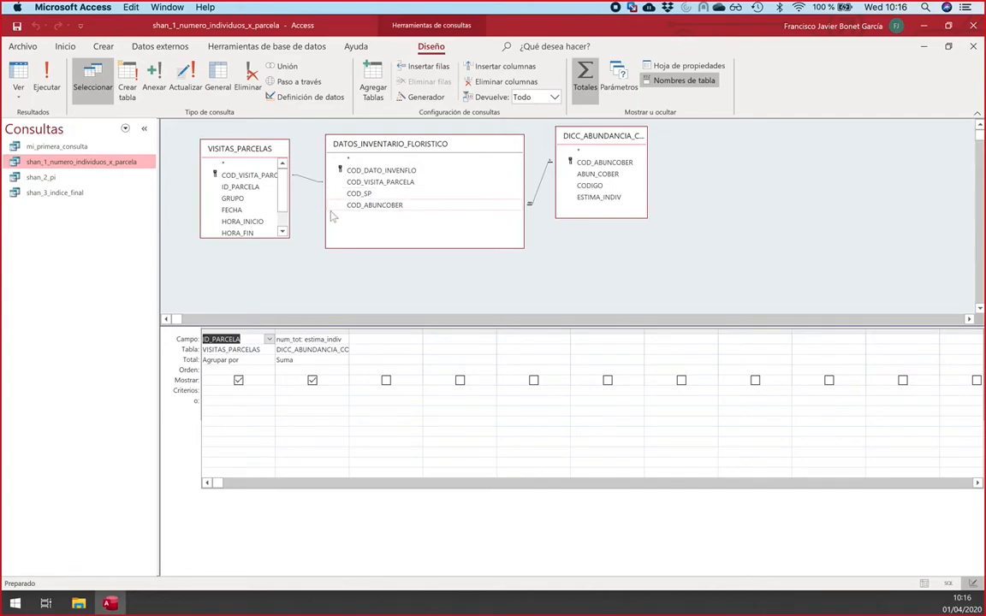
drag(258, 238, 258, 269)
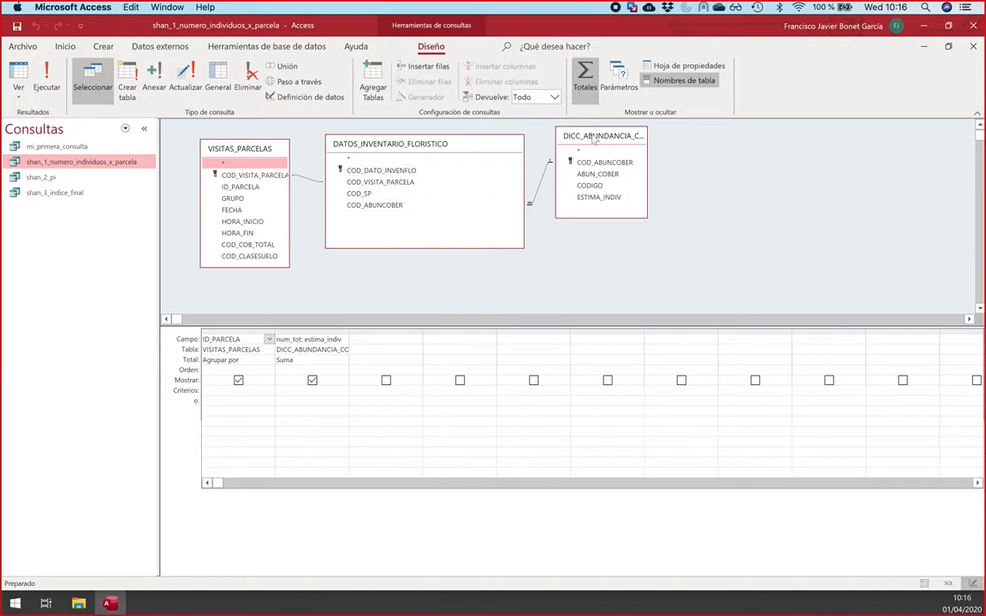
drag(593, 140, 606, 154)
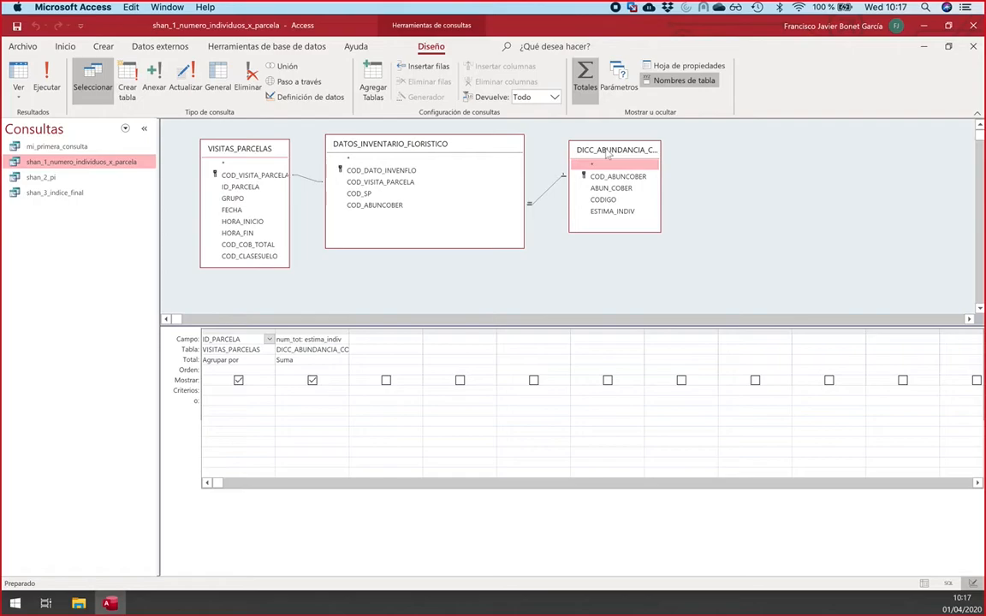
click(254, 157)
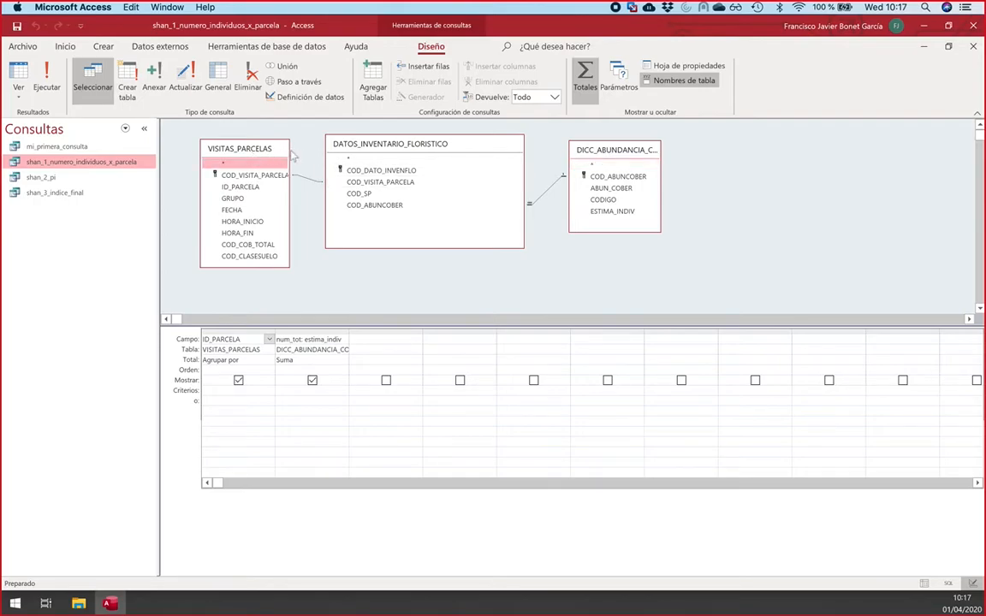
click(366, 150)
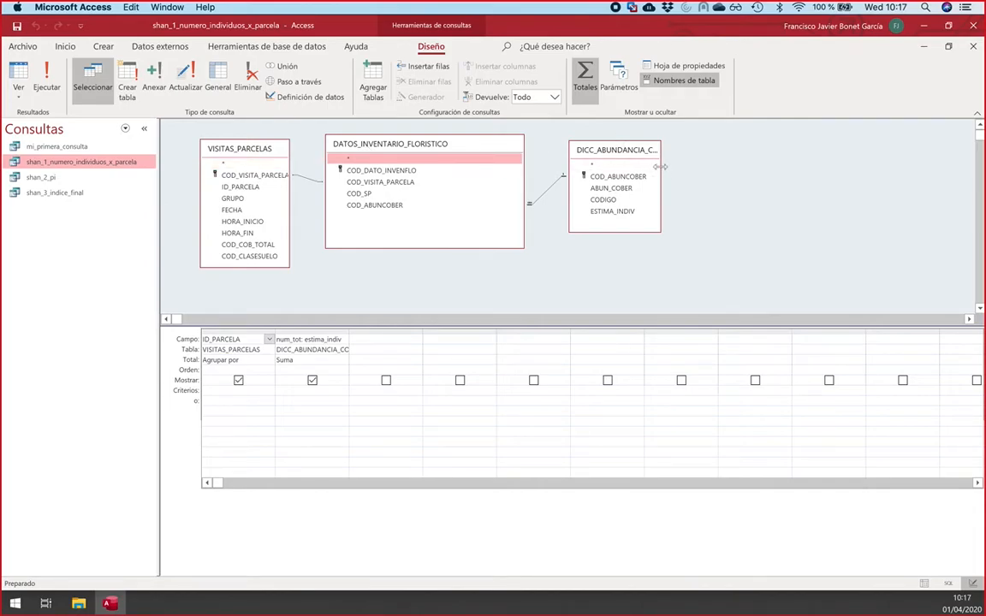
drag(662, 173, 722, 167)
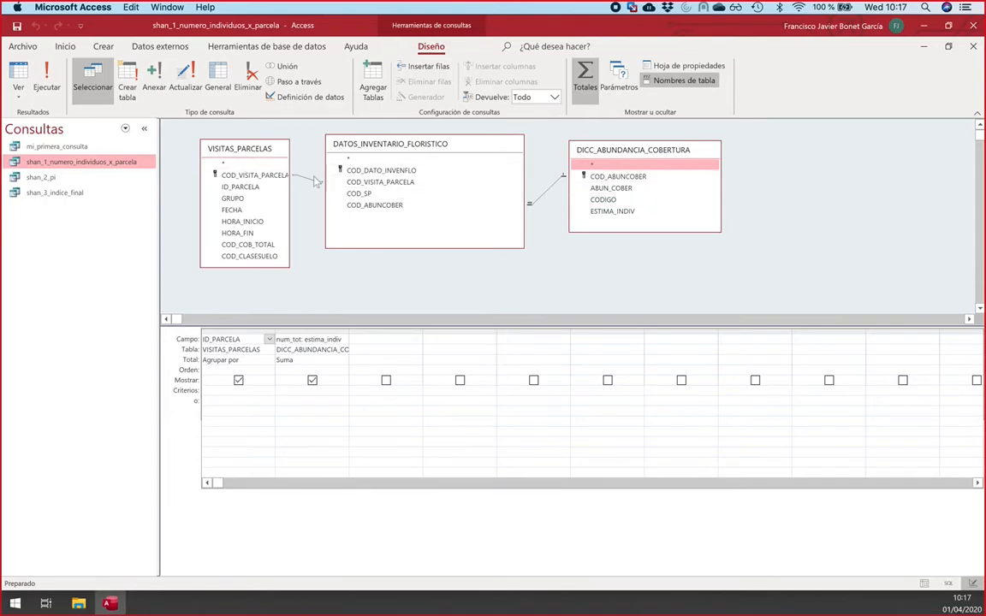
Step: Select ID_PARCELA in VISITAS_PARCELAS and reposition that table just beside DATOS_INVENTARIO_FLORISTICO without overlapping it
click(214, 147)
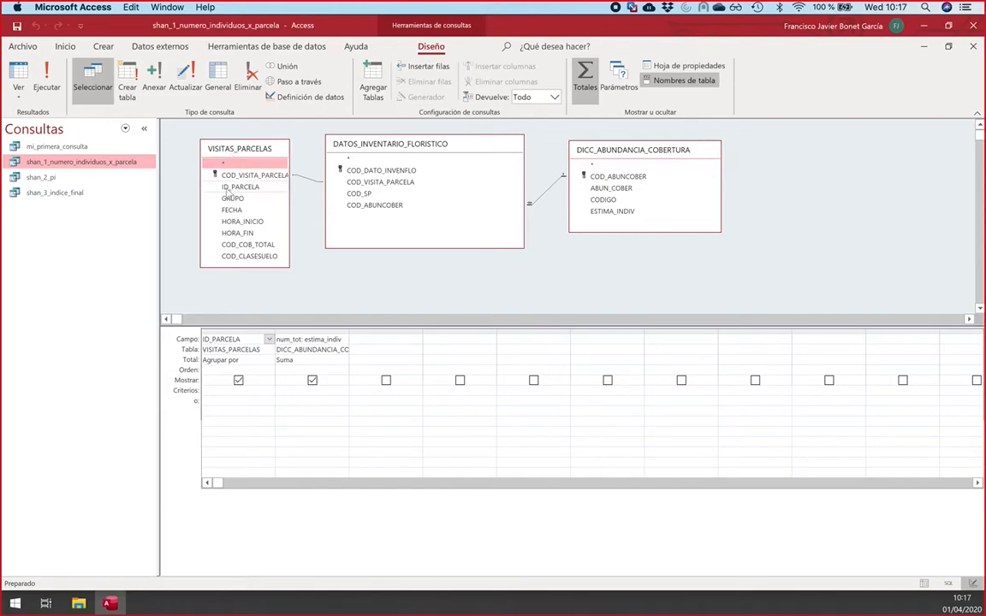
click(228, 187)
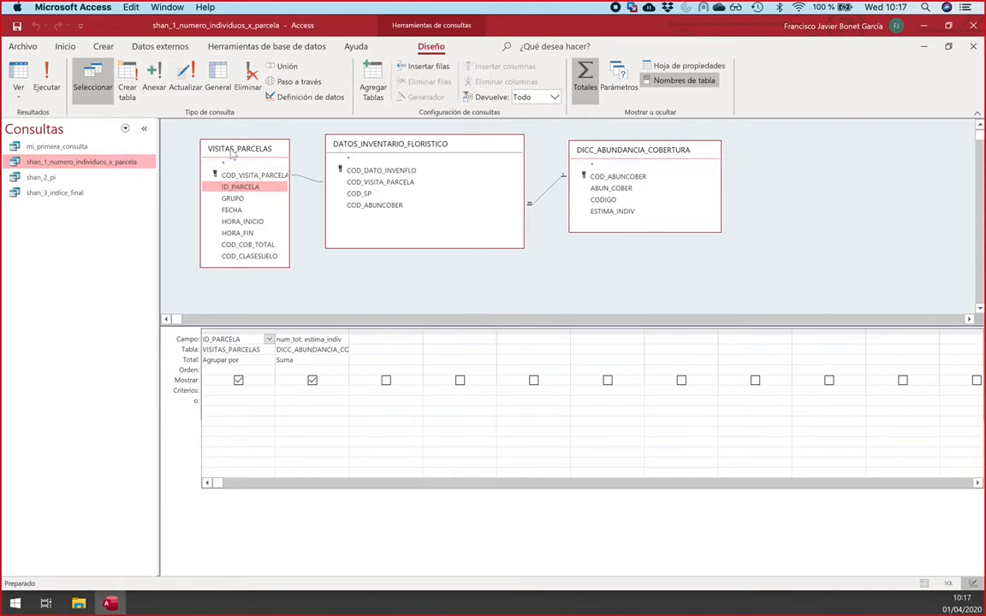
drag(231, 148, 271, 140)
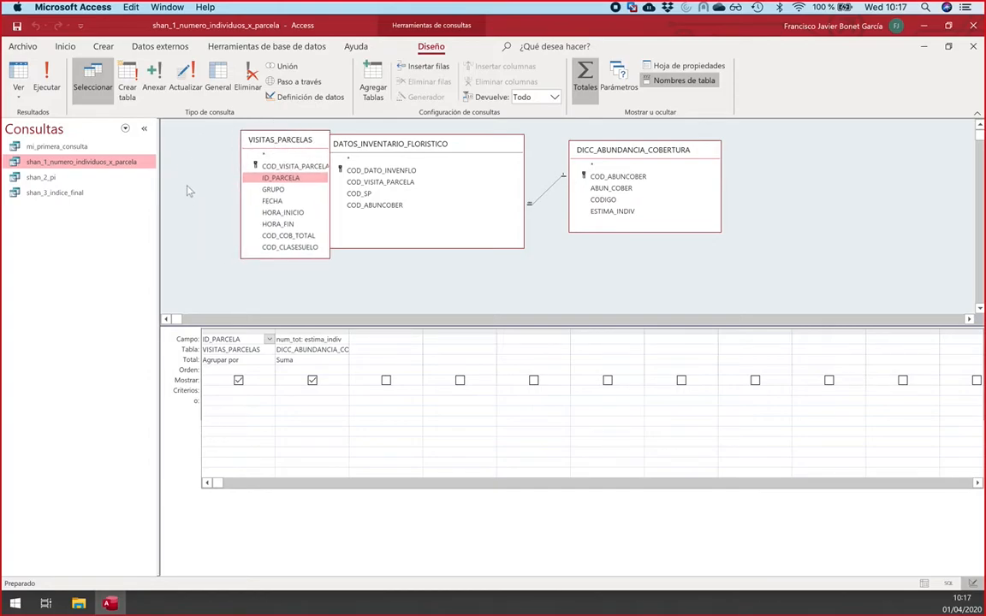
mouse_move(243, 137)
mouse_down()
mouse_move(216, 143)
mouse_move(237, 150)
mouse_up()
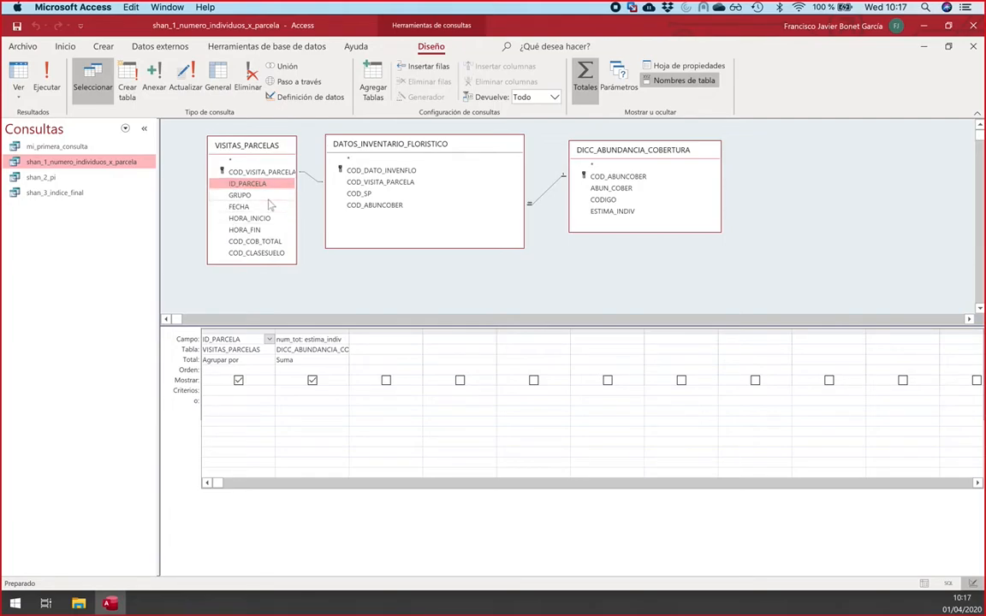
Step: Widen the num_tot column in the design grid to show the full name of its source table
click(598, 212)
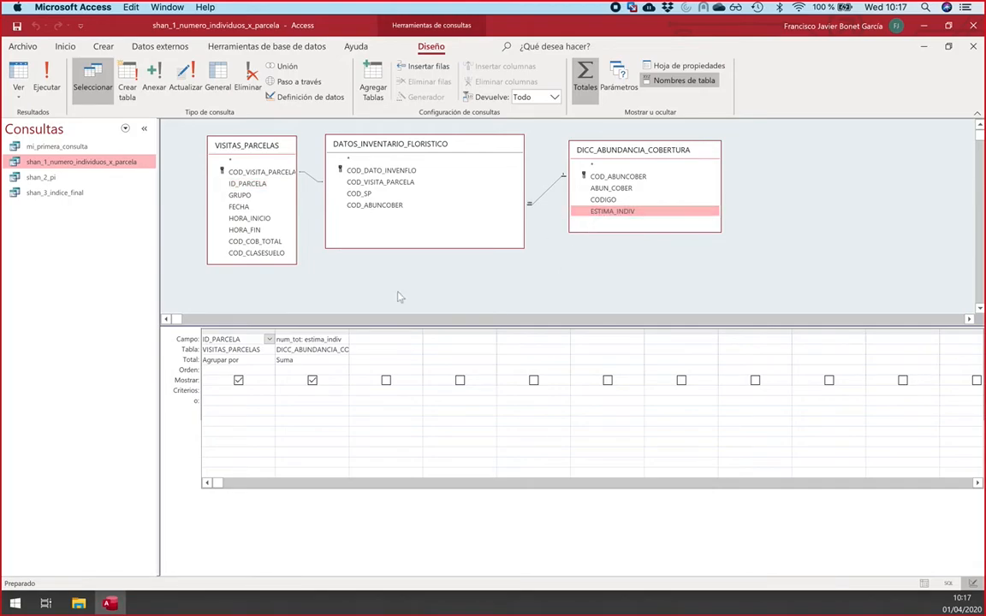
drag(349, 330, 463, 329)
drag(301, 340, 271, 339)
click(315, 342)
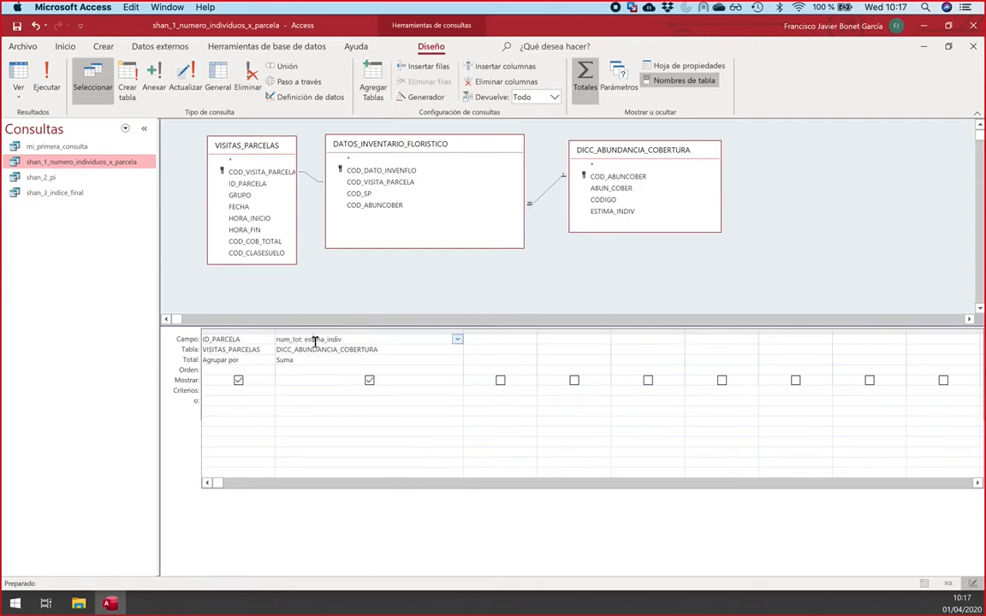
click(332, 350)
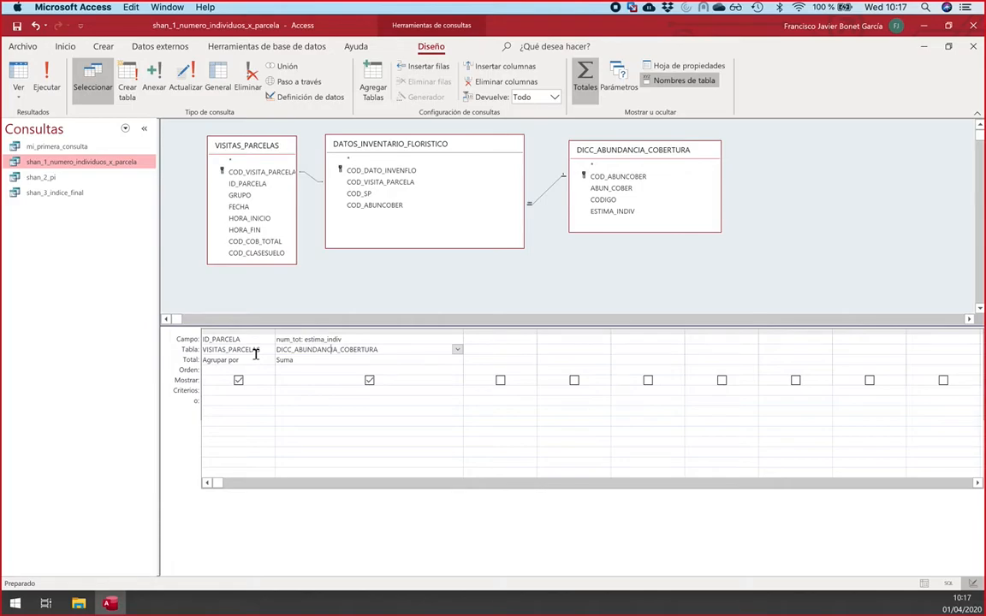
Step: Compare the query's COD_VISITA_PARCELA link with the Relaciones diagram, and close the diagram saving its design changes
click(313, 180)
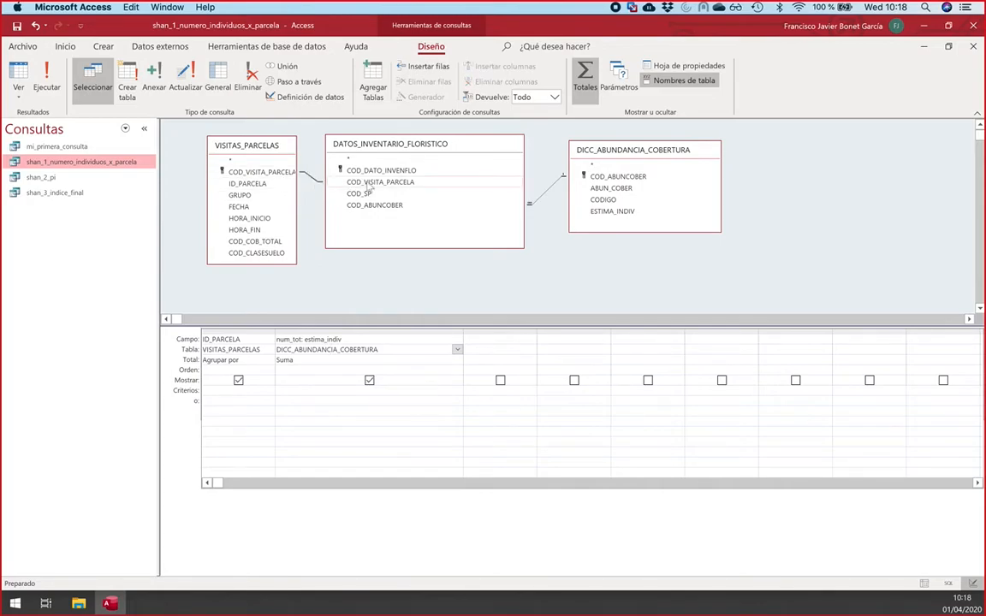
click(368, 182)
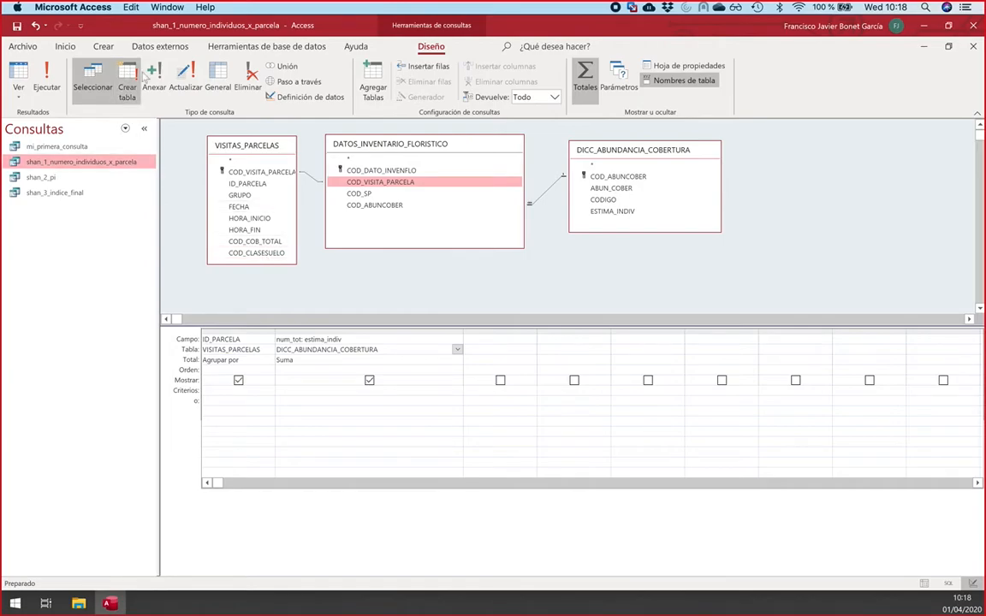
click(253, 48)
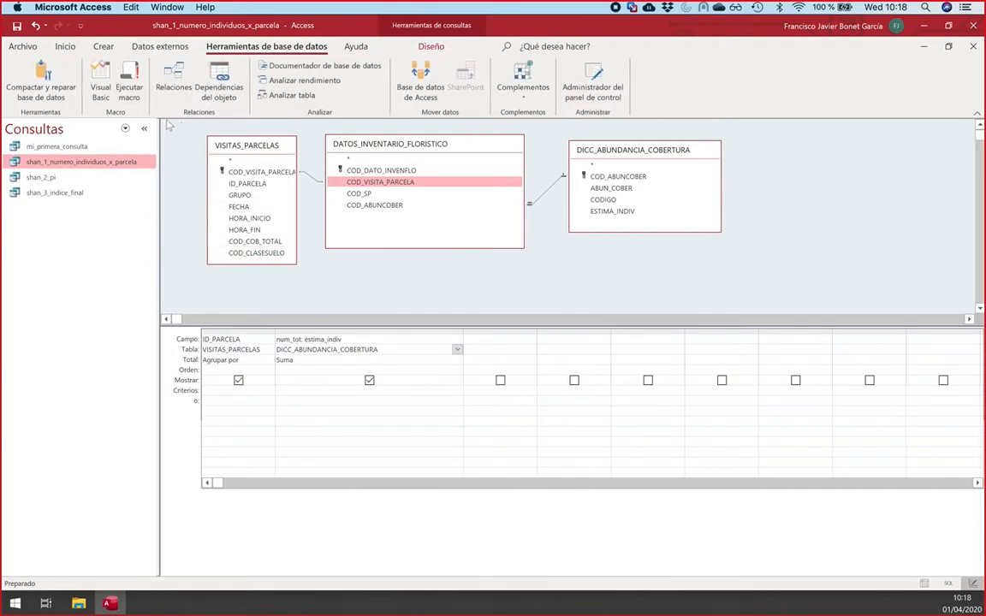
click(175, 79)
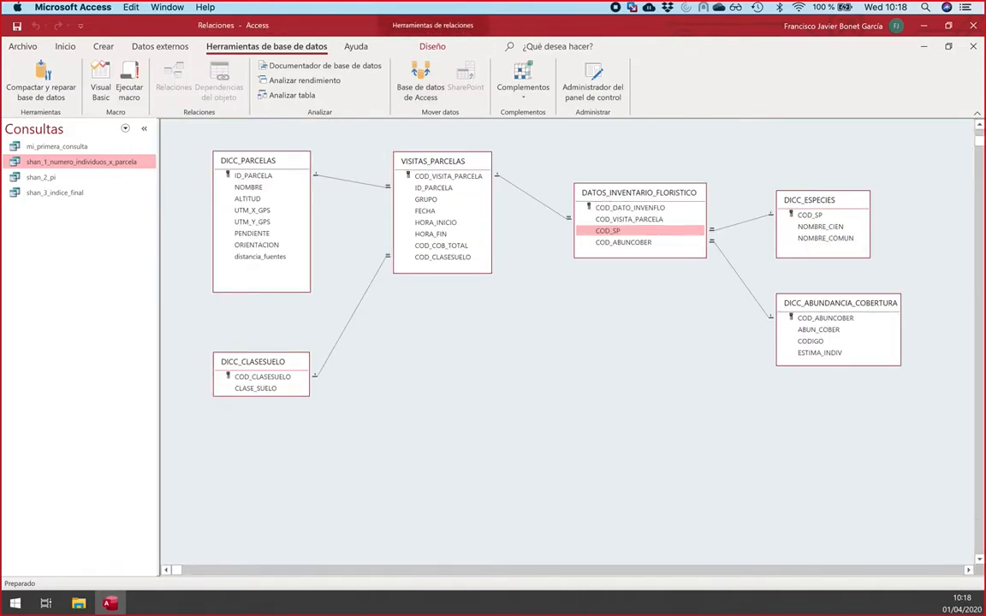
click(950, 50)
drag(514, 138, 514, 348)
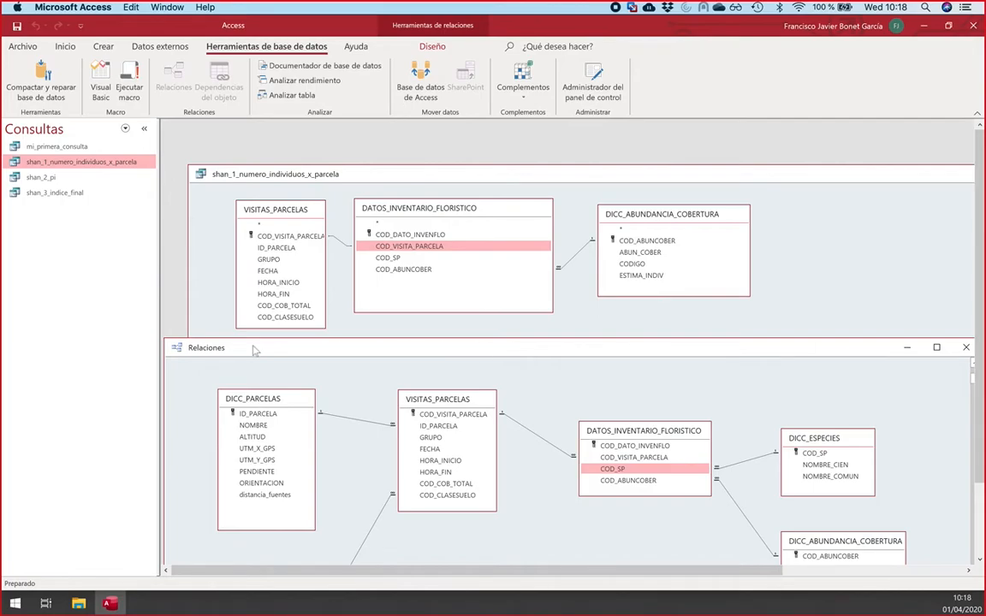
double_click(182, 348)
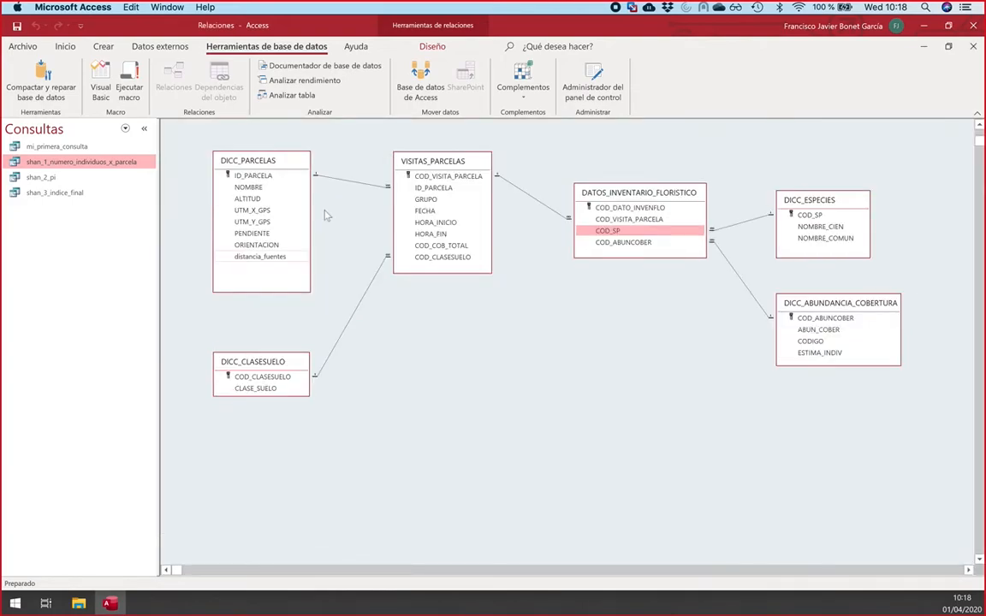
click(973, 48)
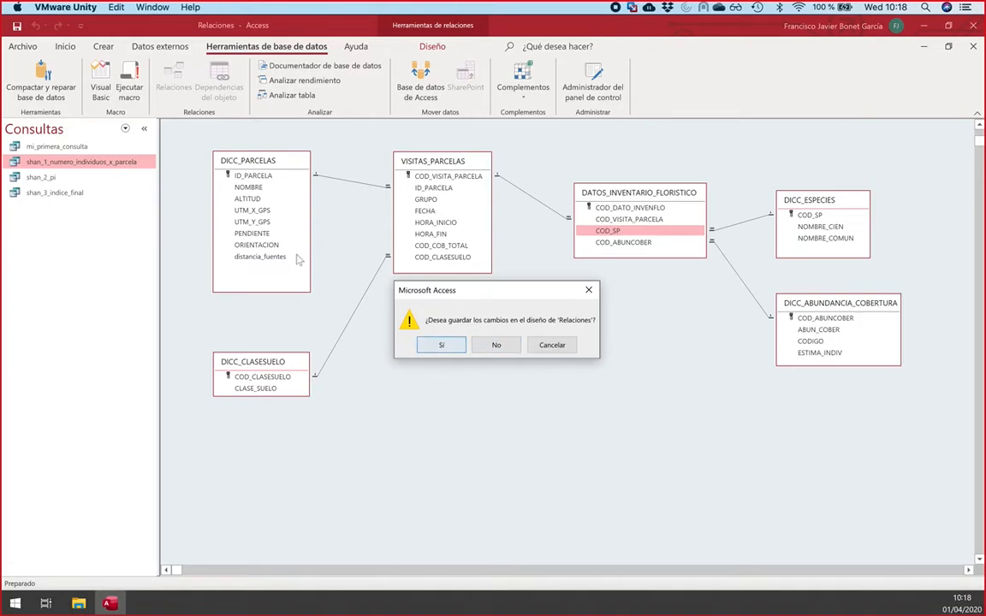
click(440, 345)
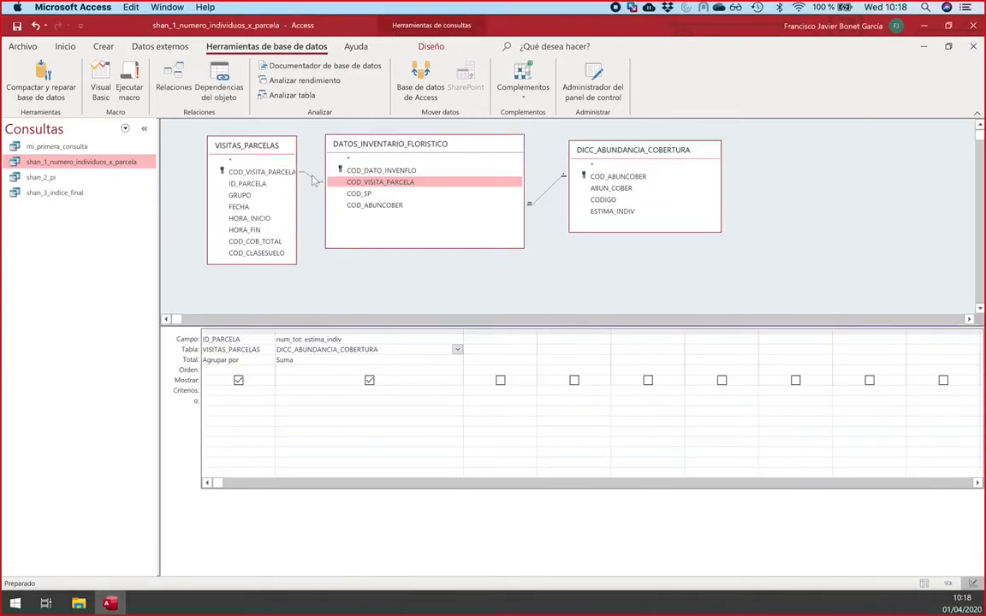
Step: Review the join properties linking DATOS_INVENTARIO_FLORISTICO to VISITAS_PARCELAS and to DICC_ABUNDANCIA_COBERTURA, leaving both joins as they are
double_click(315, 181)
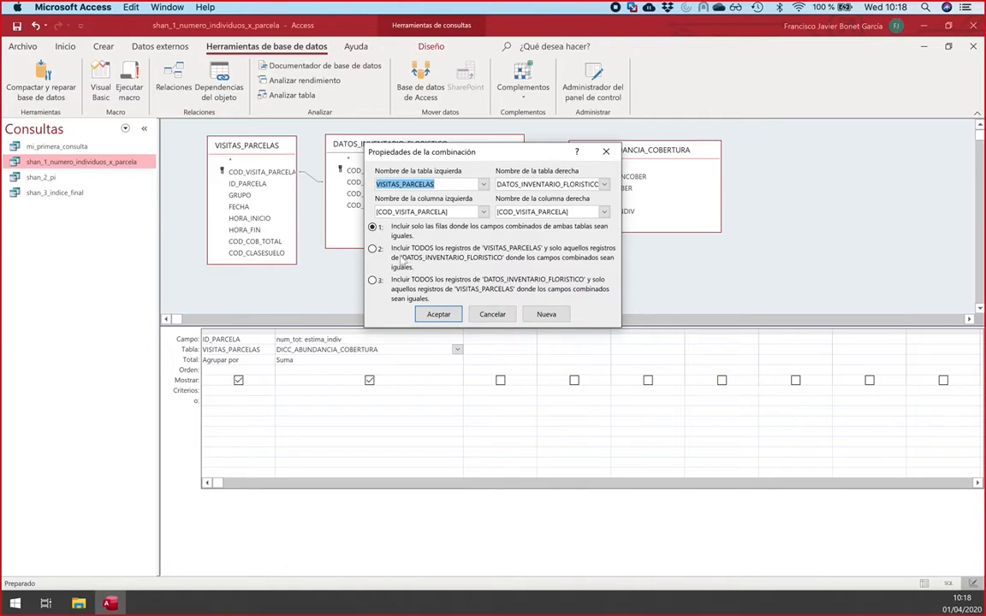
click(504, 315)
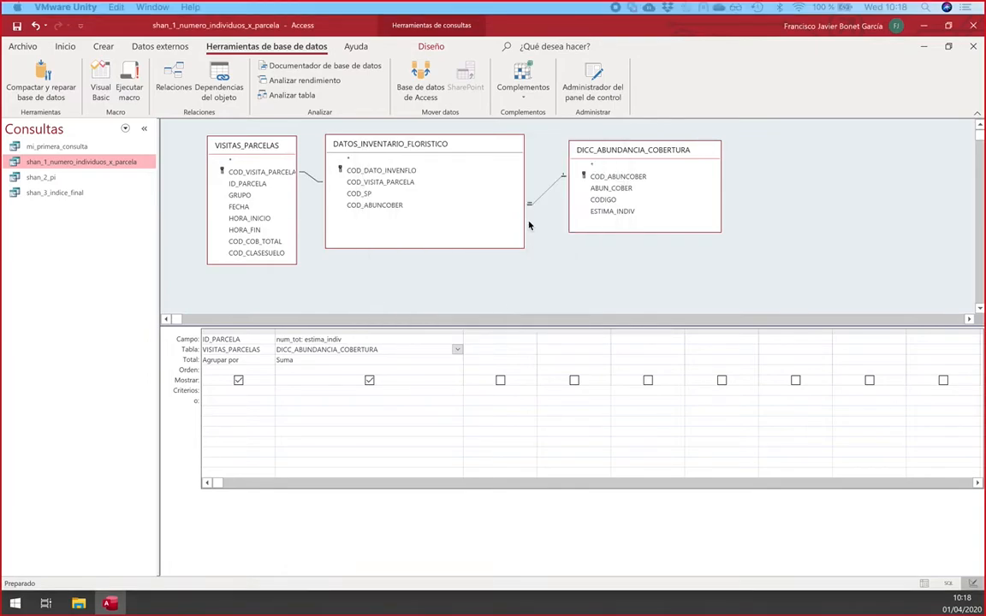
double_click(548, 199)
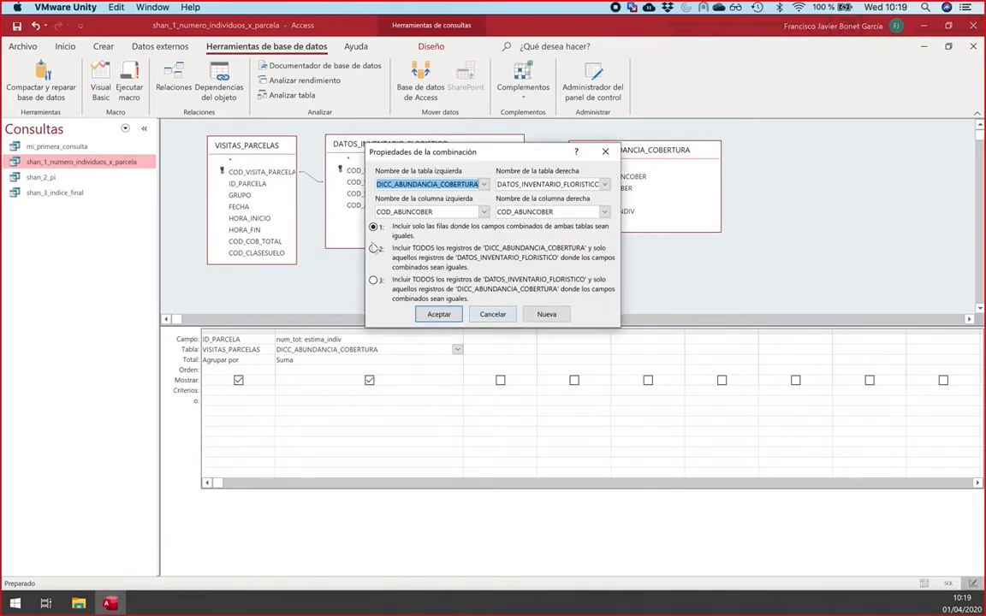
click(438, 314)
click(244, 149)
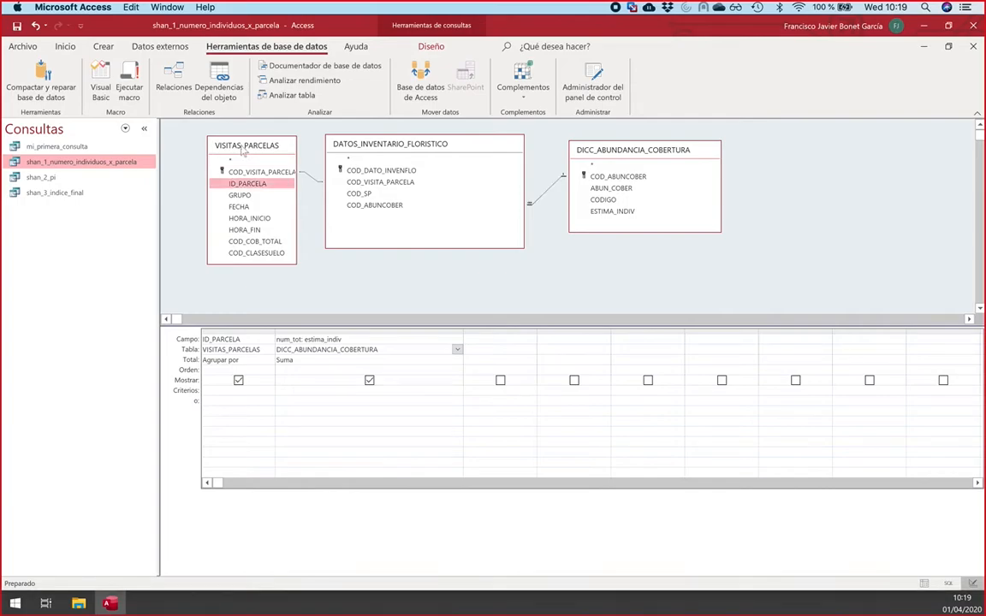
Step: Remove VISITAS_PARCELAS from the query and add it again from the database's tables, beside DATOS_INVENTARIO_FLORISTICO
right_click(244, 150)
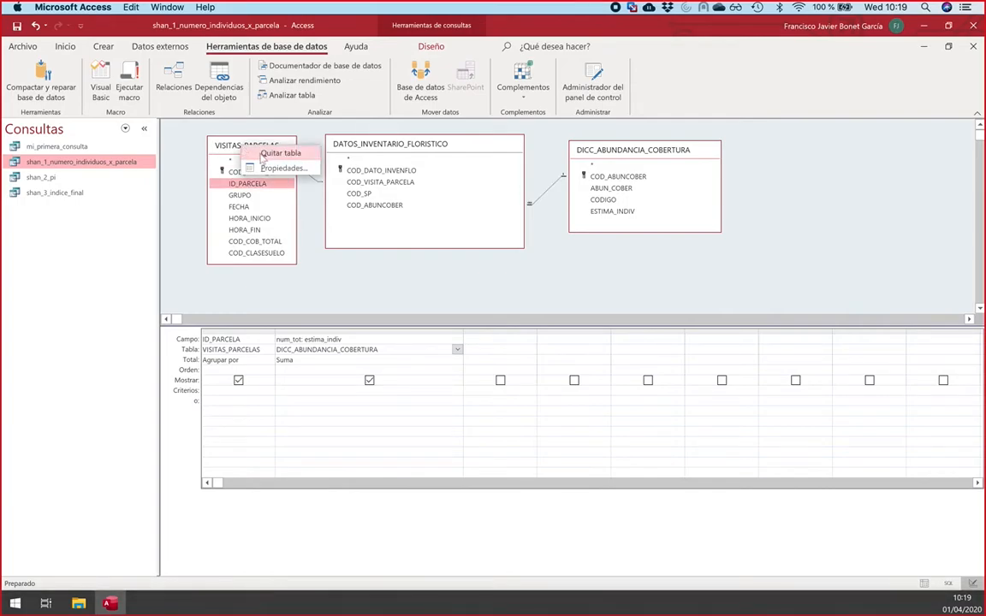
click(250, 155)
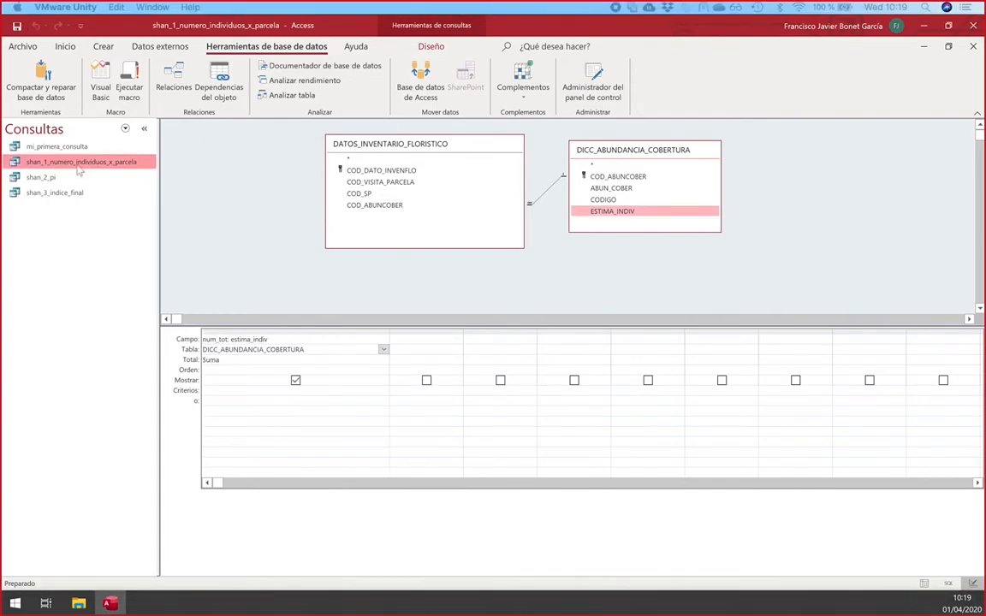
click(124, 128)
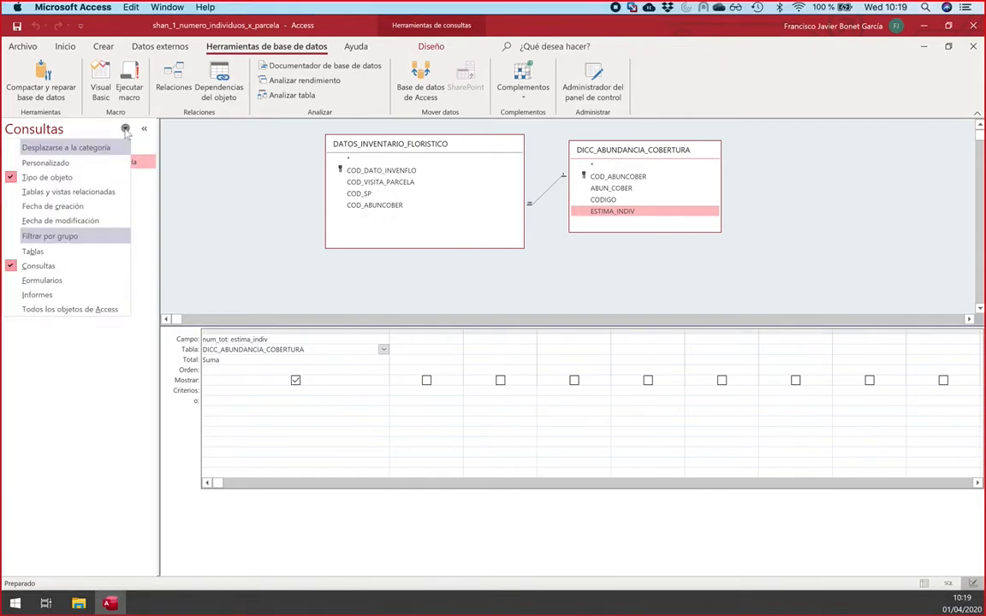
click(48, 255)
drag(53, 225, 206, 146)
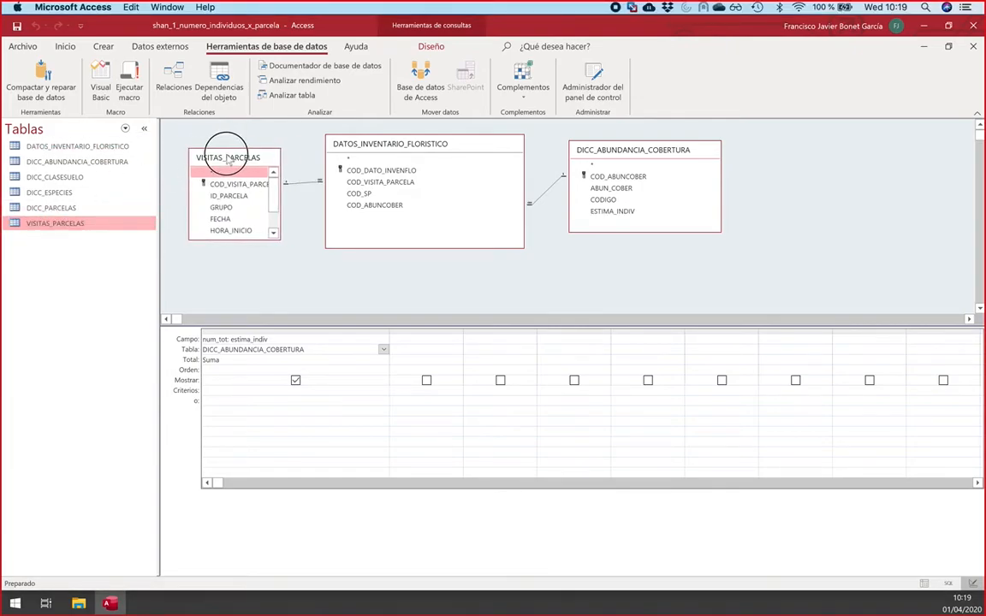
drag(341, 139, 345, 137)
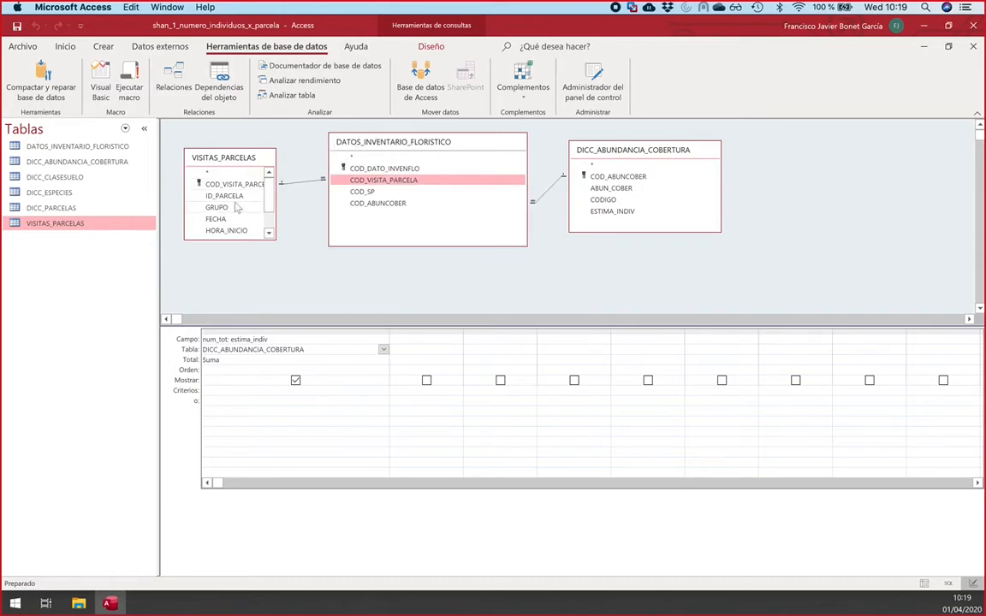
Step: Add ID_PARCELA from VISITAS_PARCELAS to the design grid after num_tot, run the query and return to its design
drag(224, 196, 406, 340)
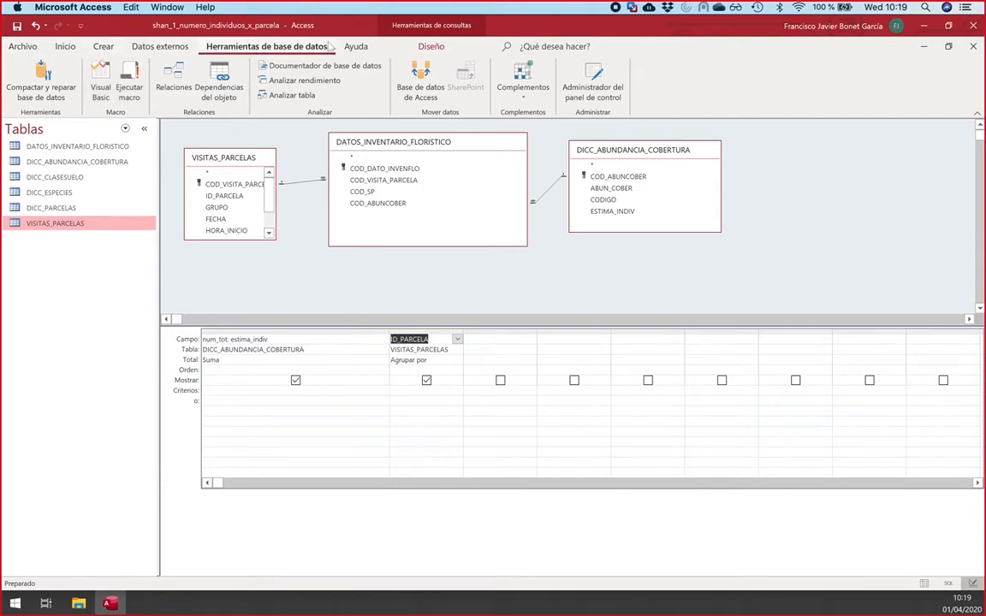
click(420, 48)
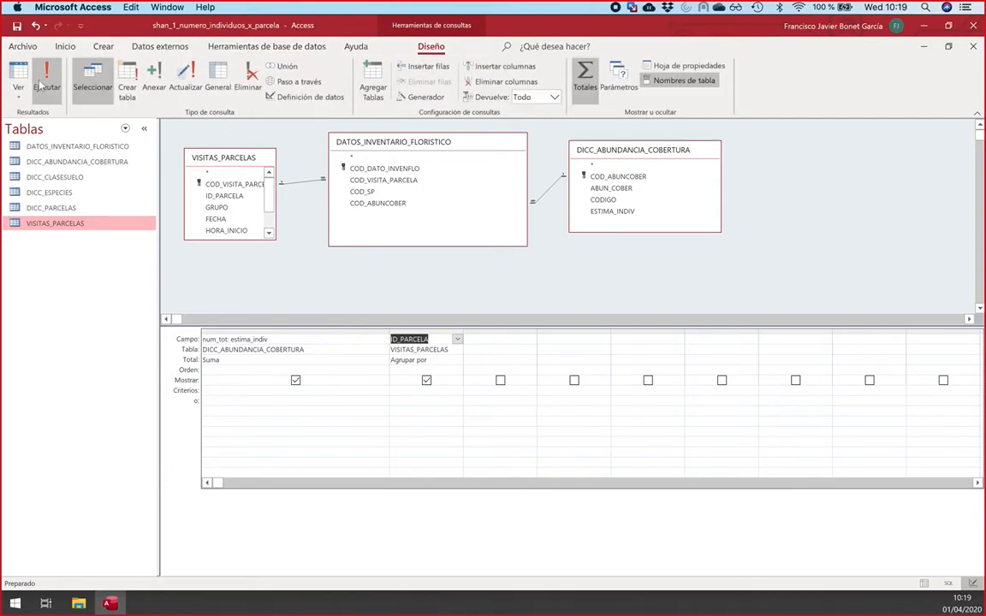
click(39, 77)
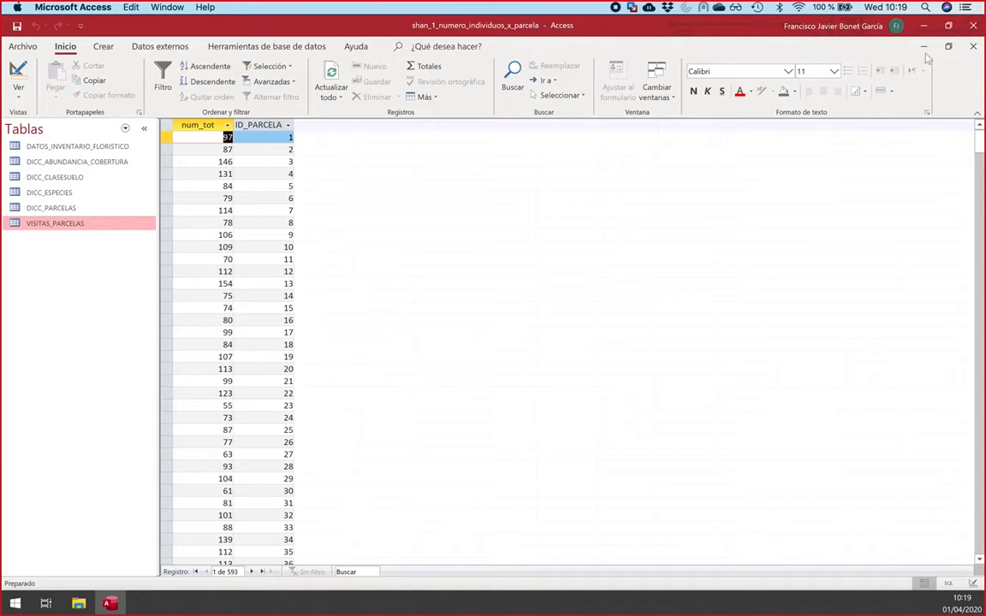
click(18, 76)
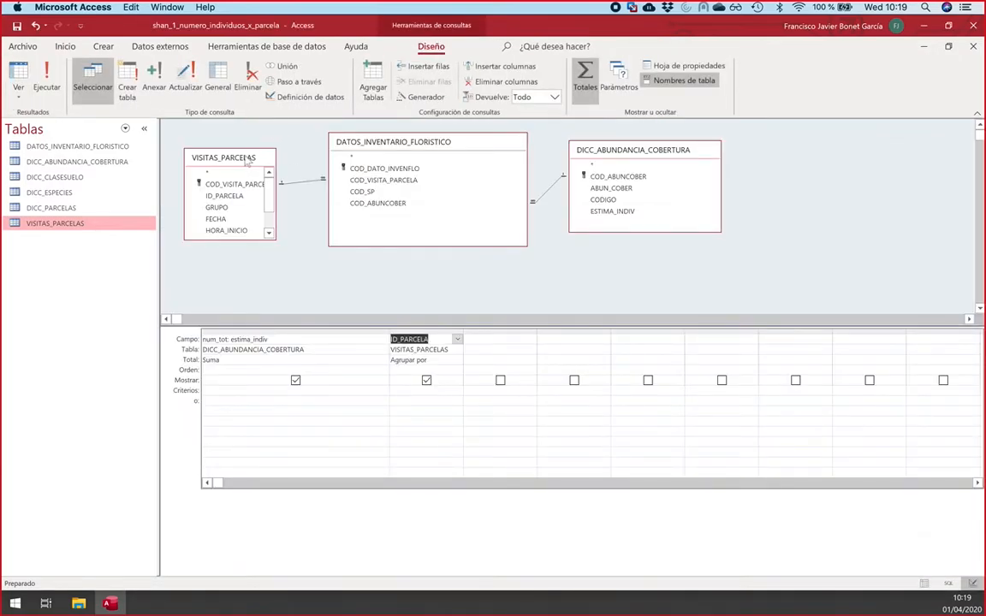
Step: Move the ID_PARCELA column ahead of num_tot in the design grid
drag(247, 160, 261, 157)
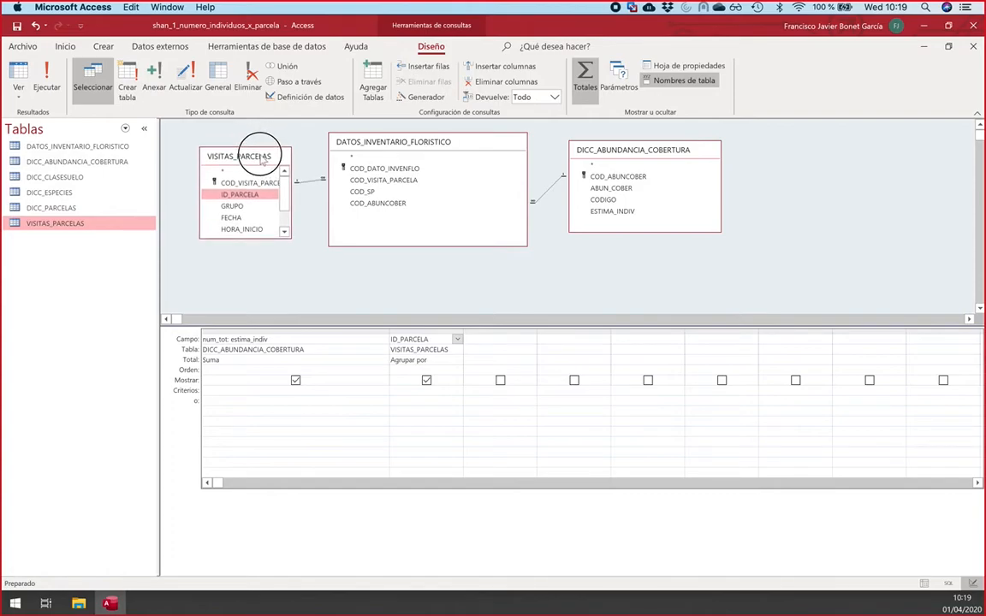
click(410, 333)
drag(411, 332, 228, 366)
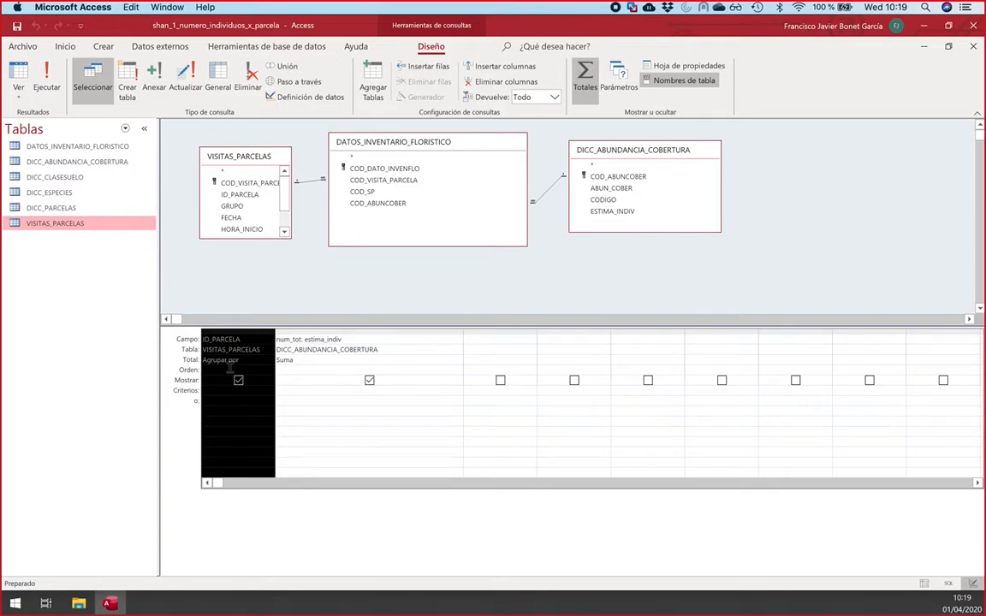
click(304, 351)
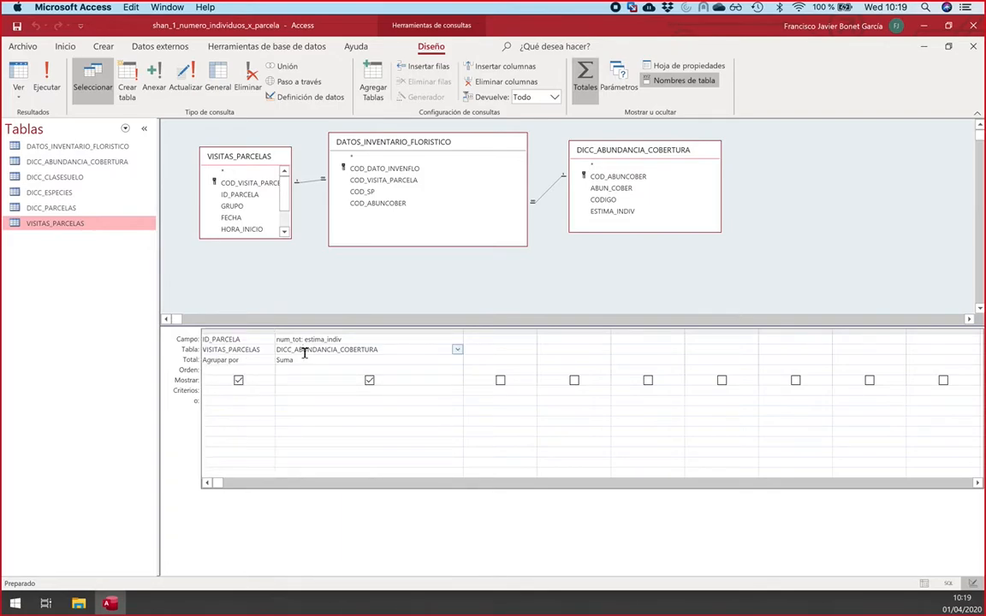
Step: Enlarge VISITAS_PARCELAS to show all its fields and reposition it and DATOS_INVENTARIO_FLORISTICO so the links are clear
drag(247, 167, 242, 167)
drag(284, 238, 280, 276)
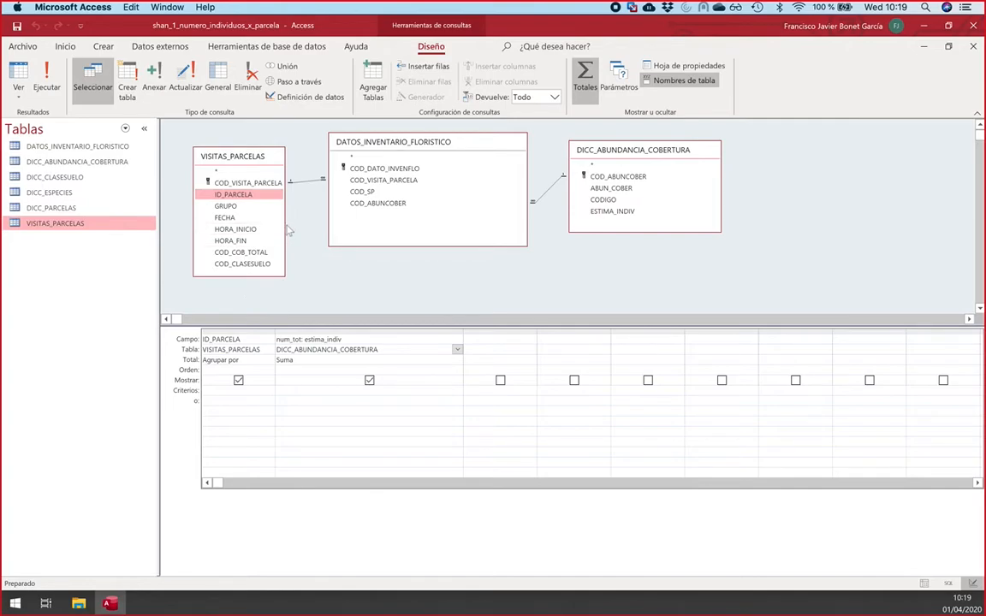
drag(373, 148, 378, 159)
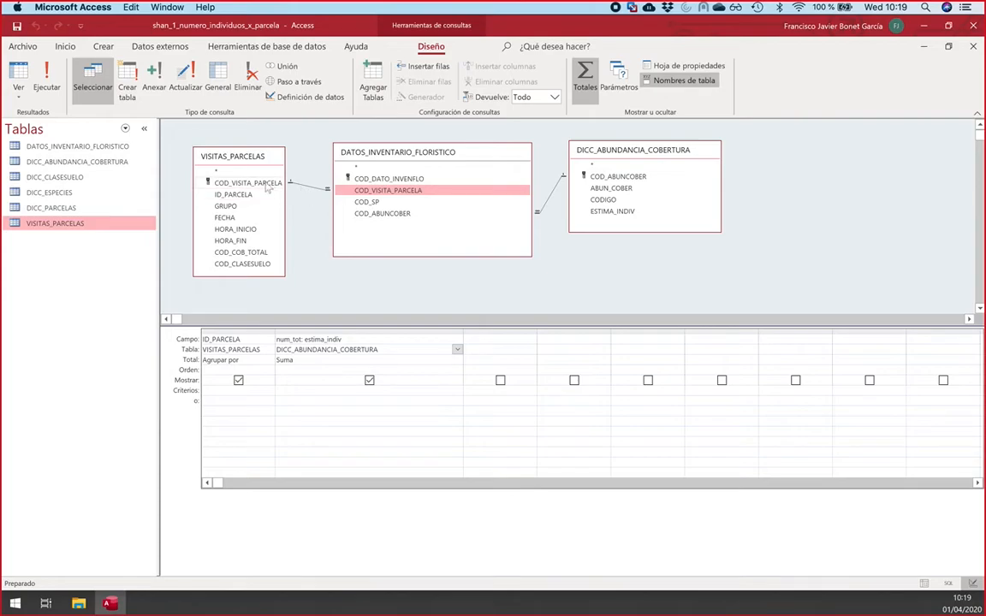
drag(240, 161, 245, 150)
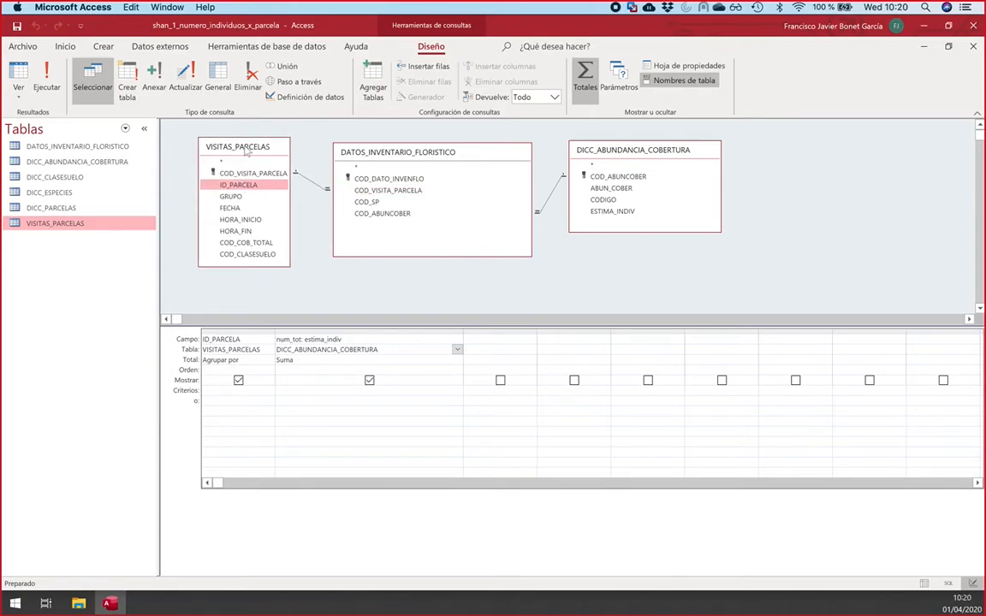
Step: Review the grouping by ID_PARCELA and the sum of ESTIMA_INDIV, run the query to check both columns, and return to the design
click(226, 360)
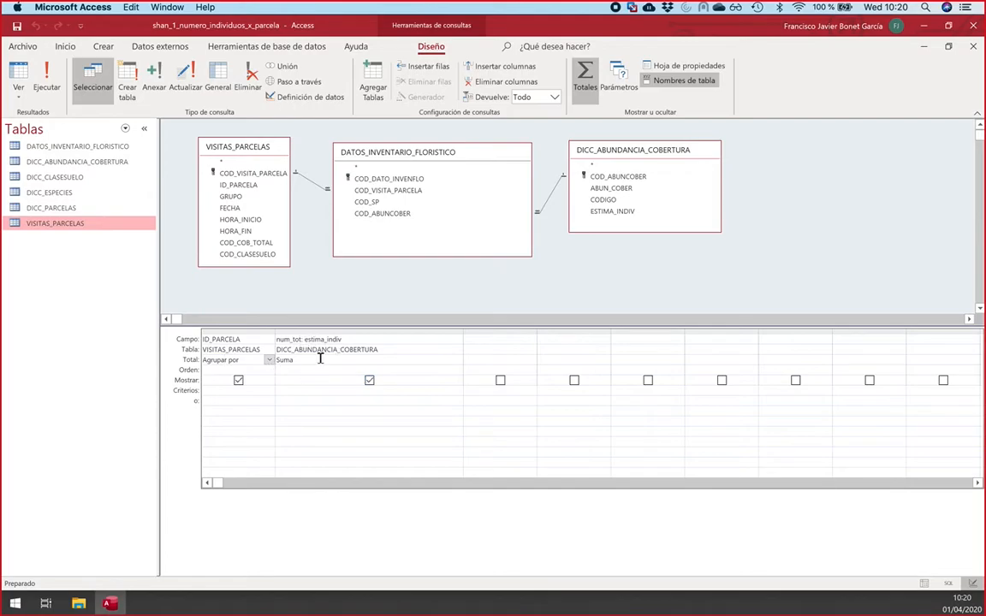
click(604, 212)
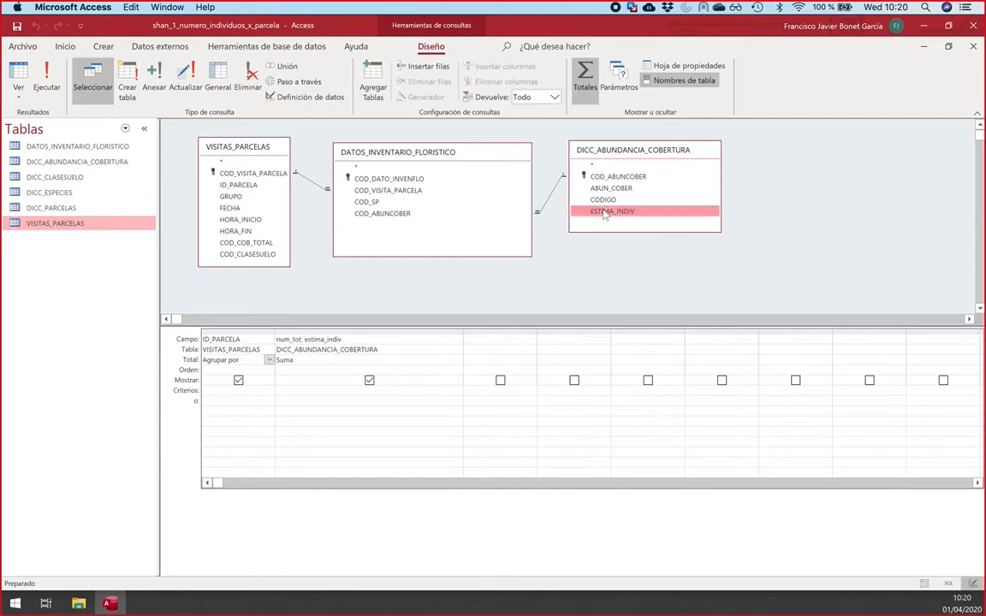
click(360, 203)
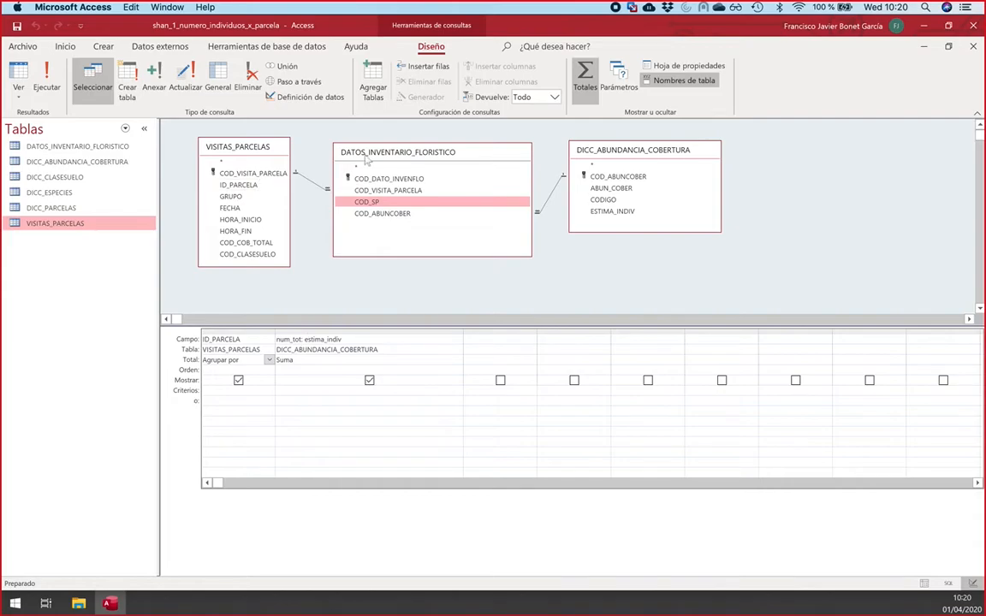
click(314, 359)
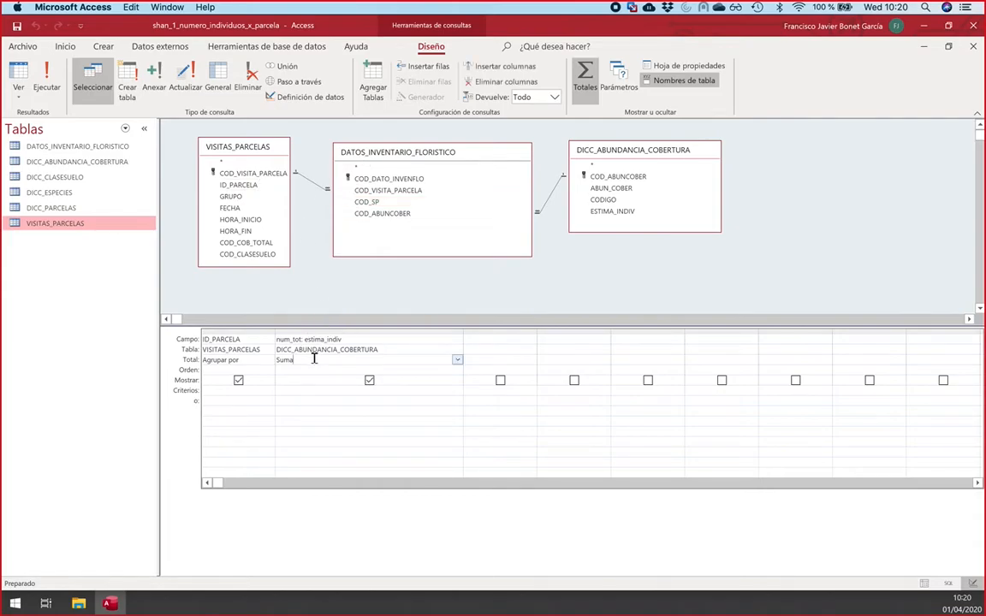
click(48, 77)
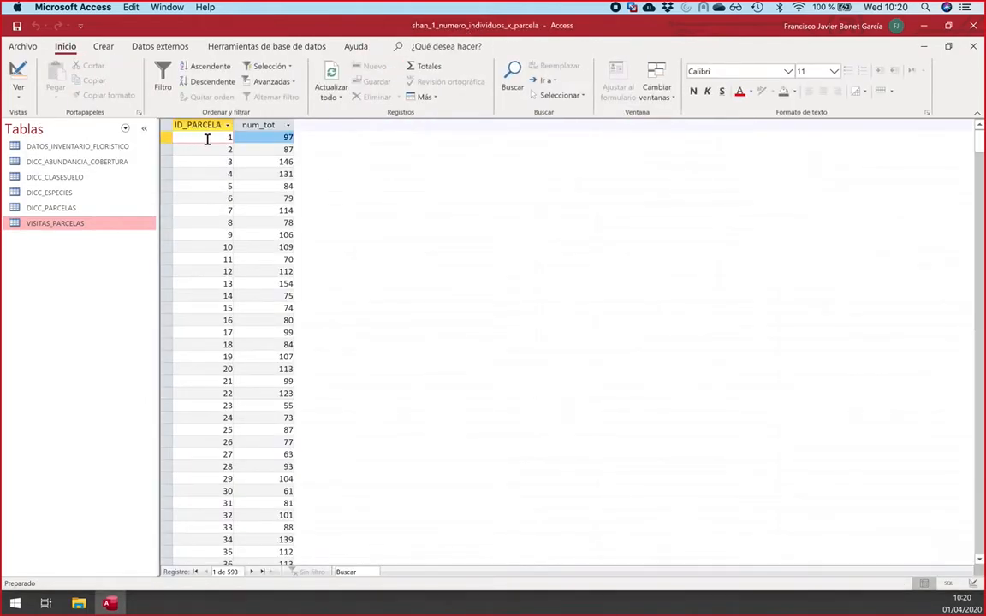
click(267, 151)
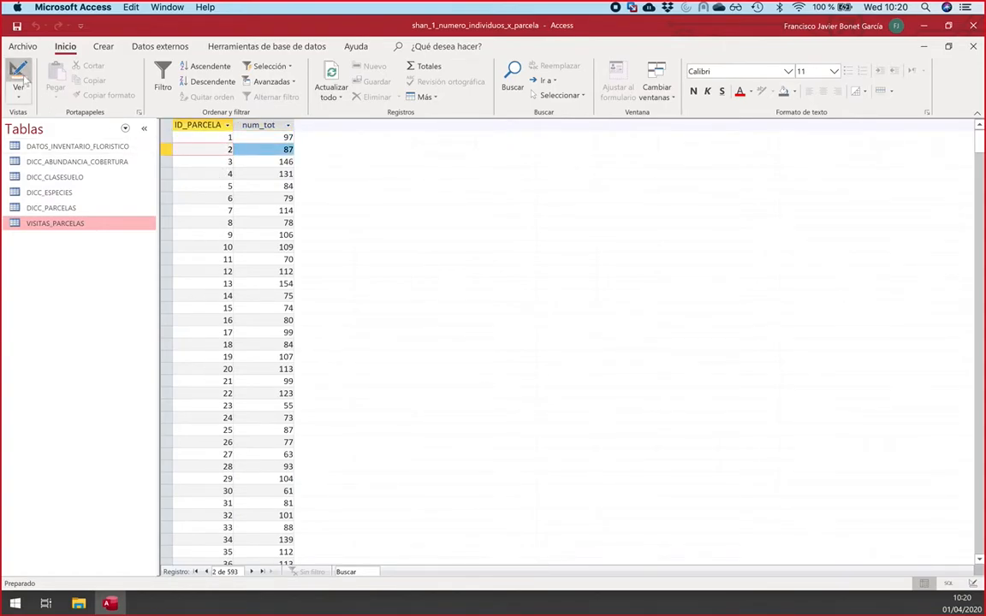
click(24, 77)
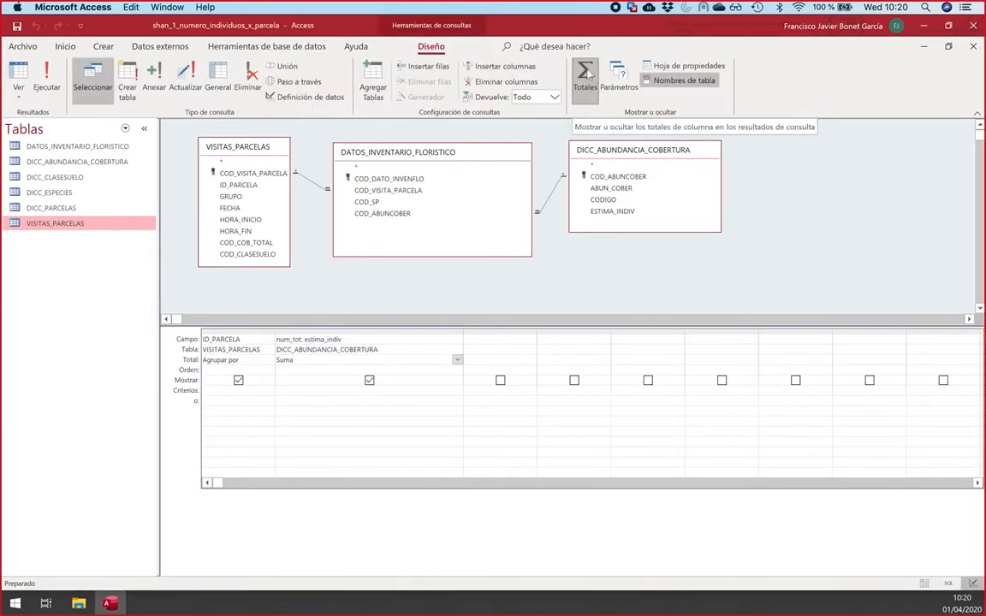
Step: Turn off the query's totals, run it ungrouped and sort the records by ID_PARCELA in ascending order
click(587, 74)
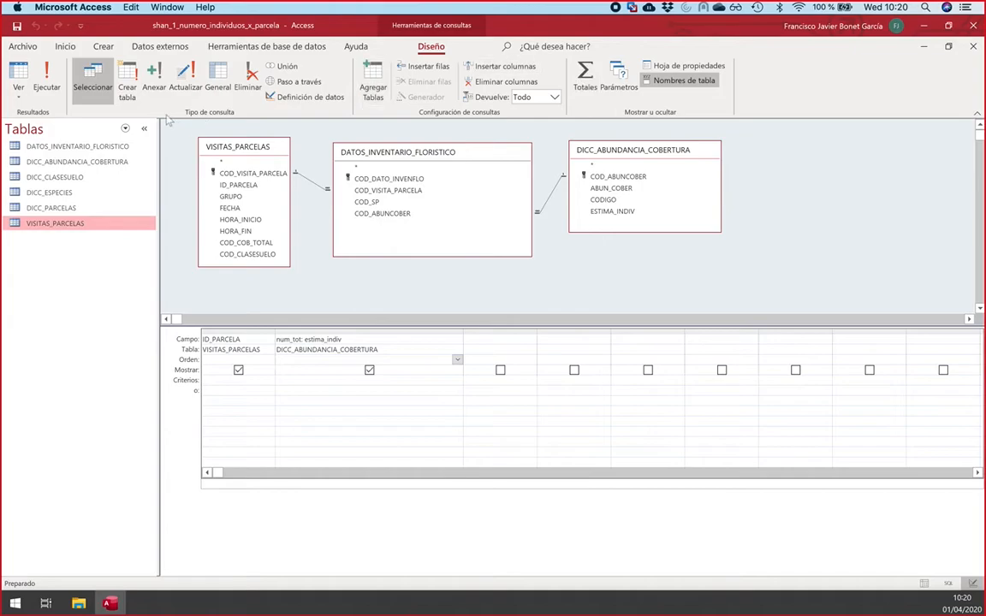
click(48, 79)
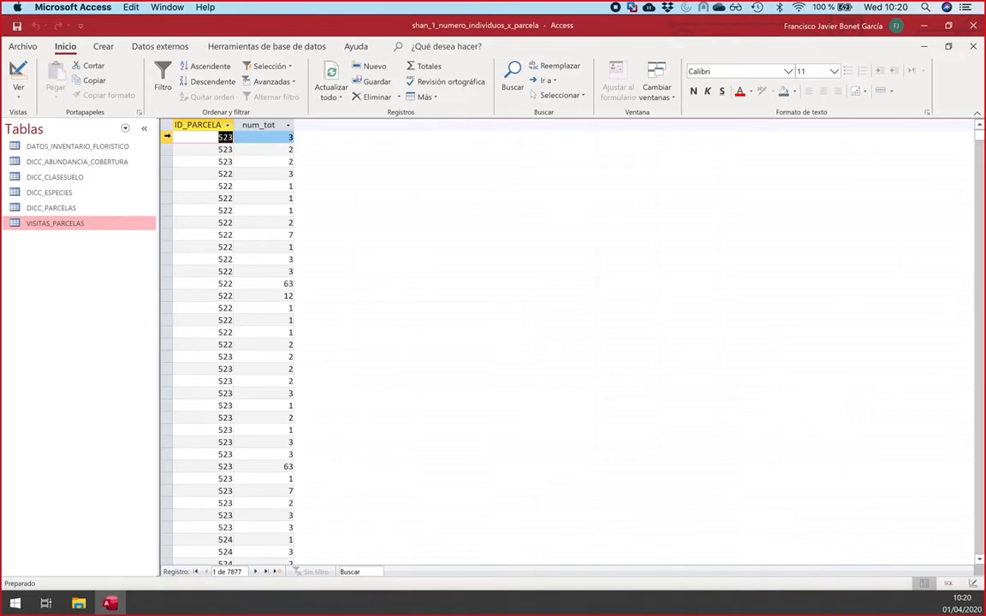
click(195, 68)
Step: Examine the individual num_tot values in all the records of parcel 1 that the grouped query adds together
drag(166, 137, 177, 233)
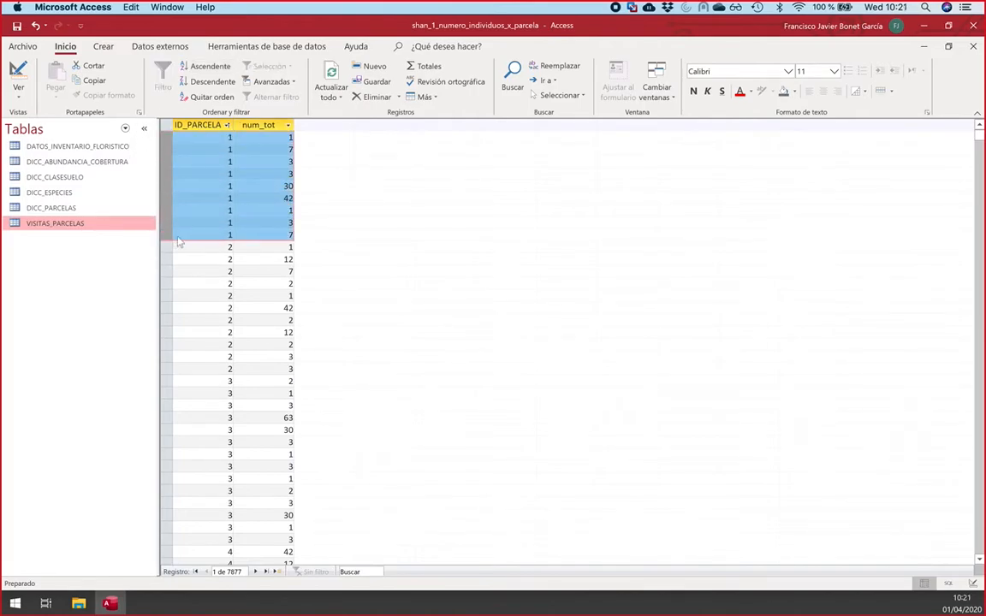
click(265, 139)
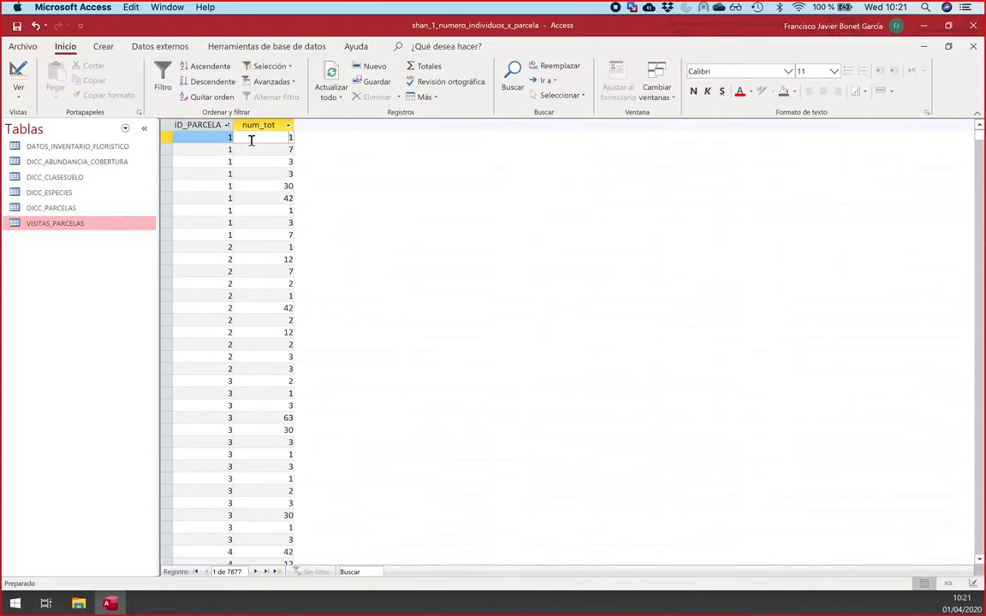
click(260, 193)
drag(260, 193, 232, 177)
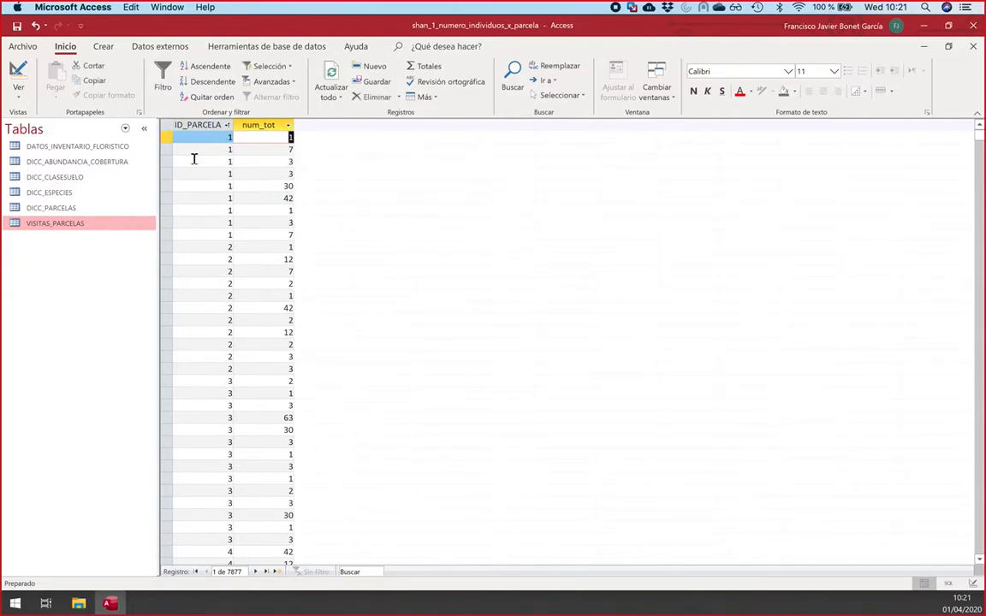
click(269, 148)
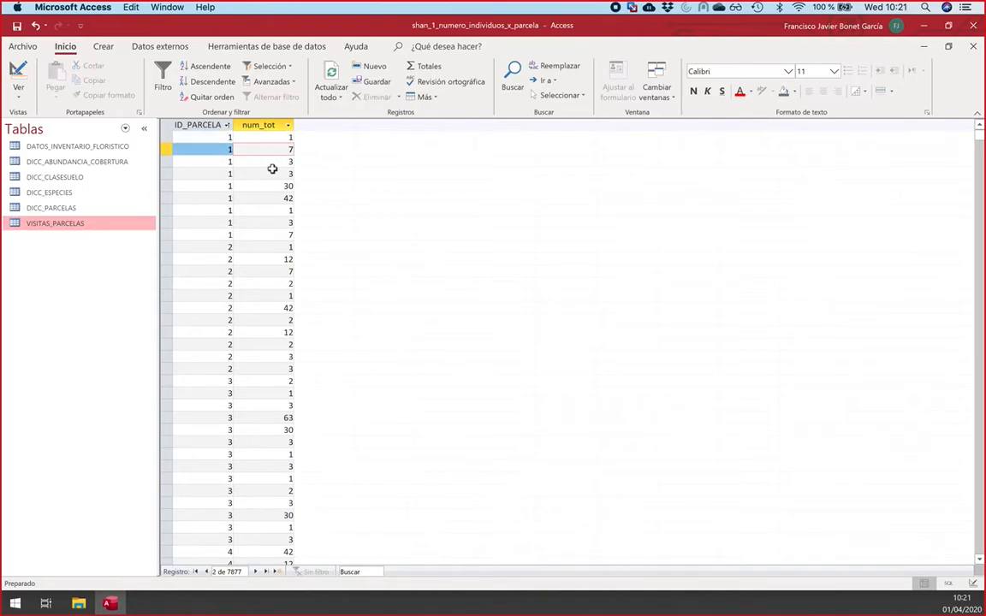
click(269, 162)
click(271, 173)
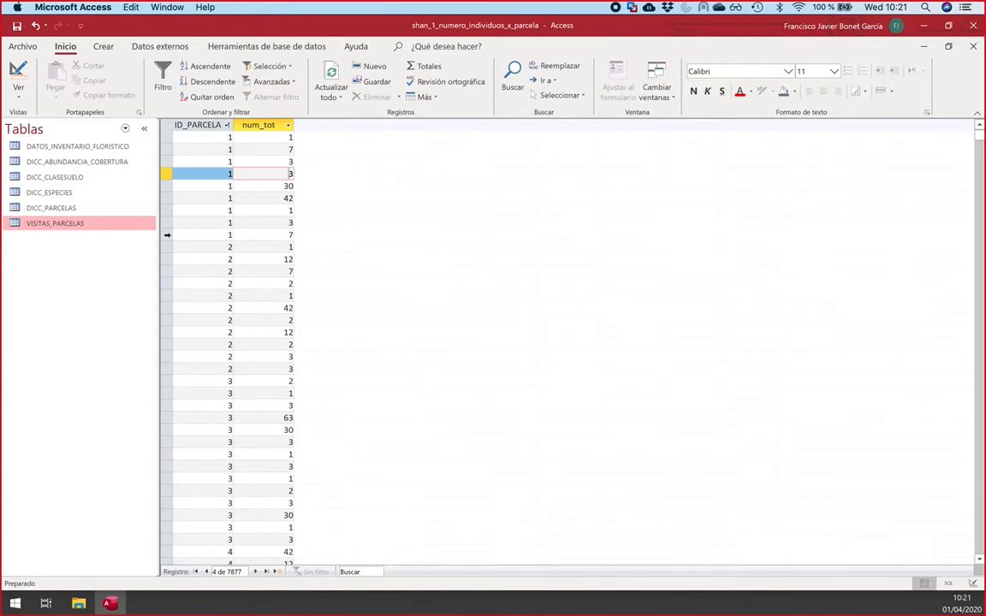
drag(167, 234, 167, 138)
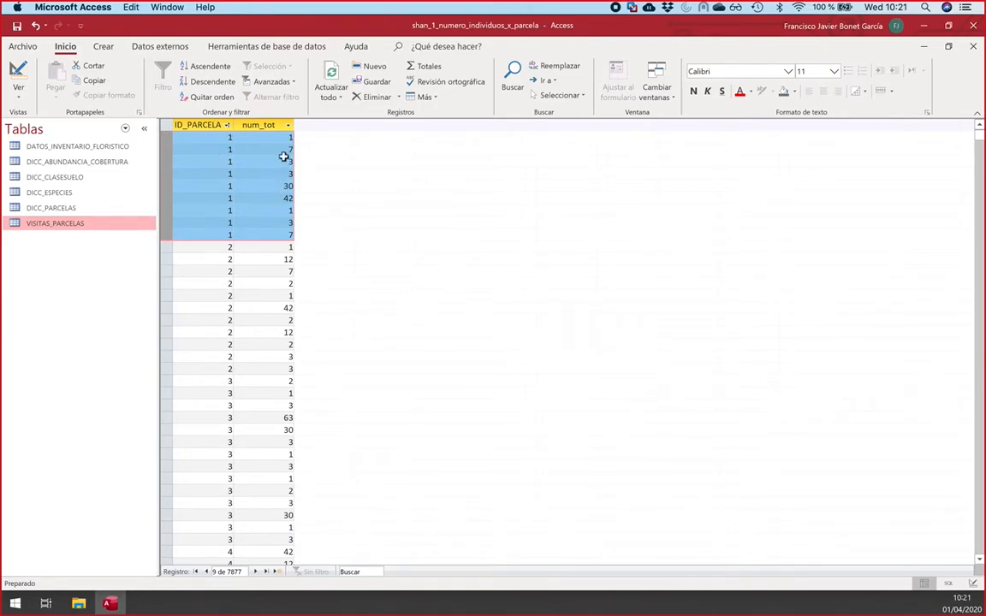
click(206, 150)
Step: Turn the query's totals back on, rerun it and review the summed num_tot for parcel 1 and the following parcels
click(19, 75)
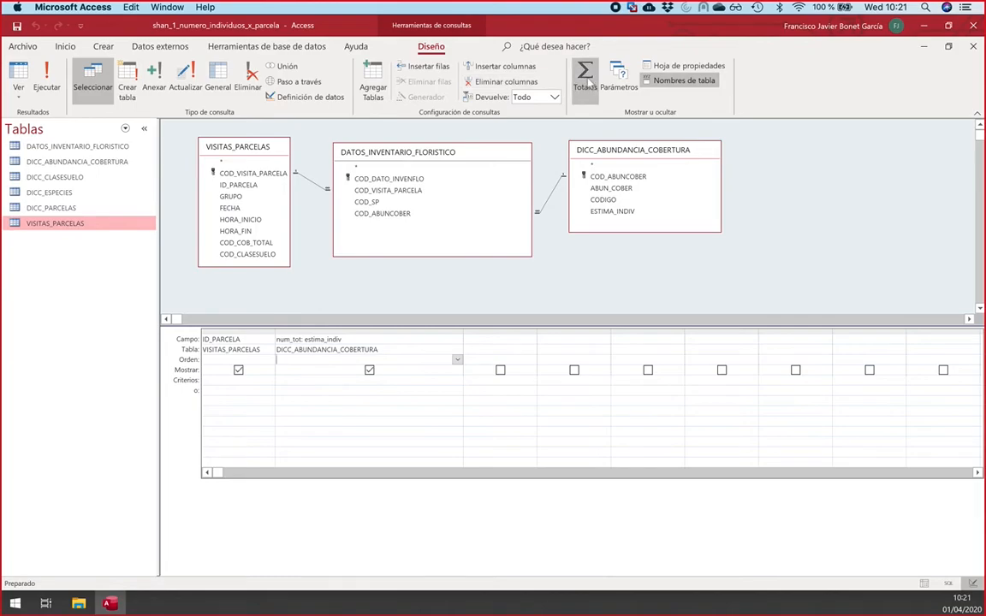
click(586, 77)
click(49, 76)
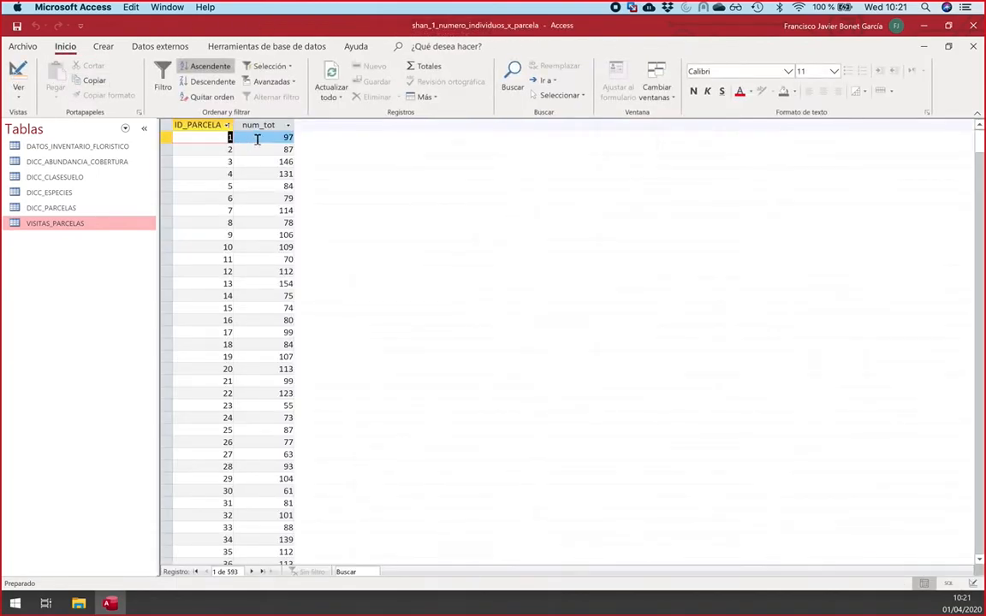
click(259, 137)
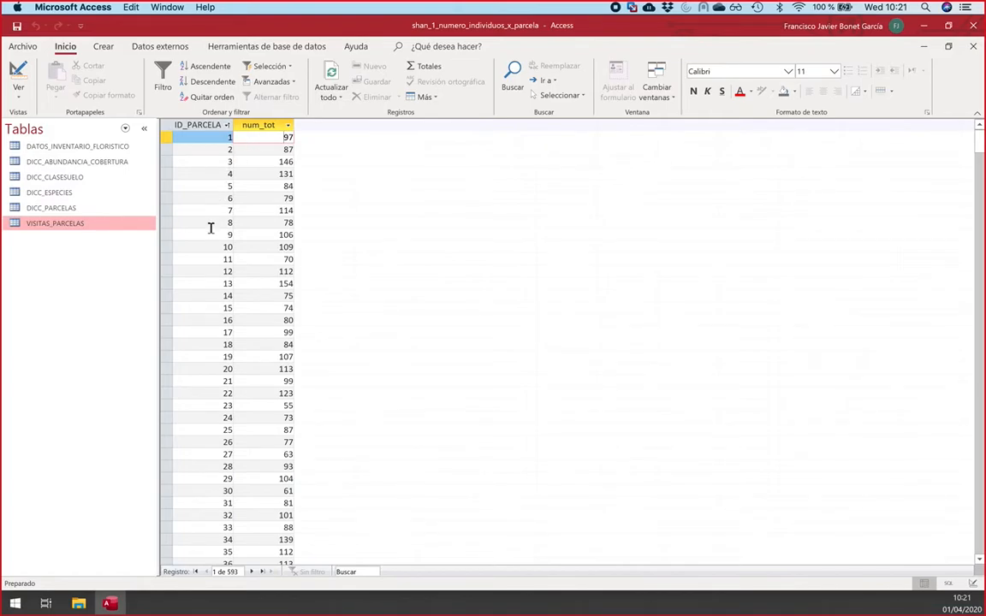
scroll(210, 228, down, 20)
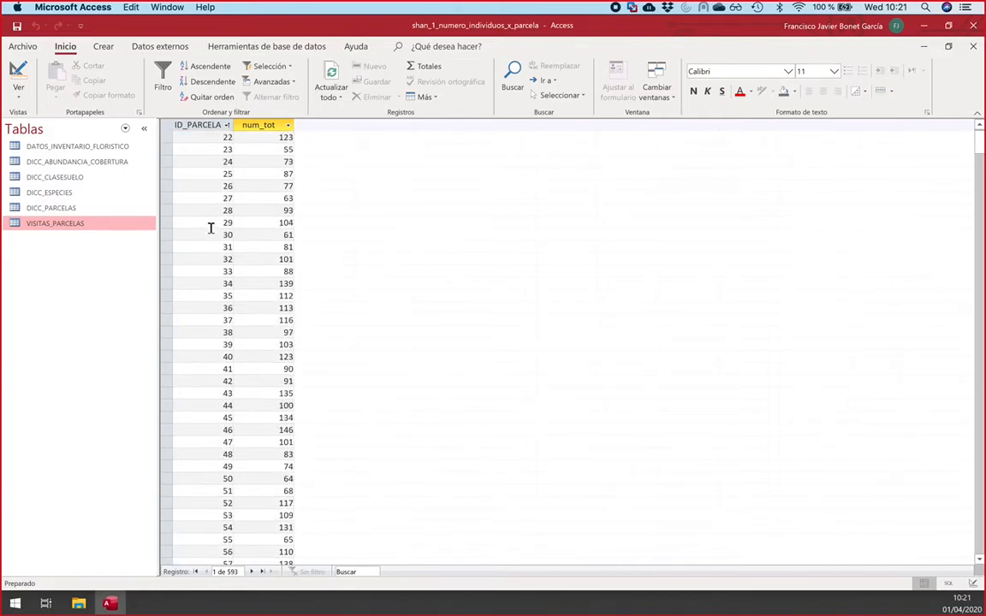
scroll(210, 227, up, 20)
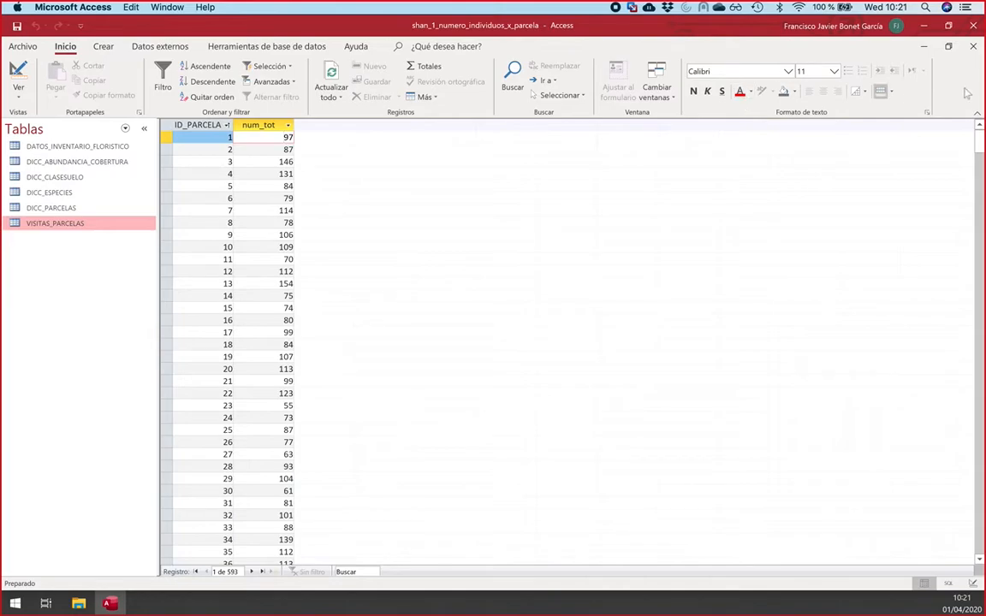
Step: Close the individuals-per-parcel query and list the database's queries instead of its tables
click(973, 46)
click(438, 345)
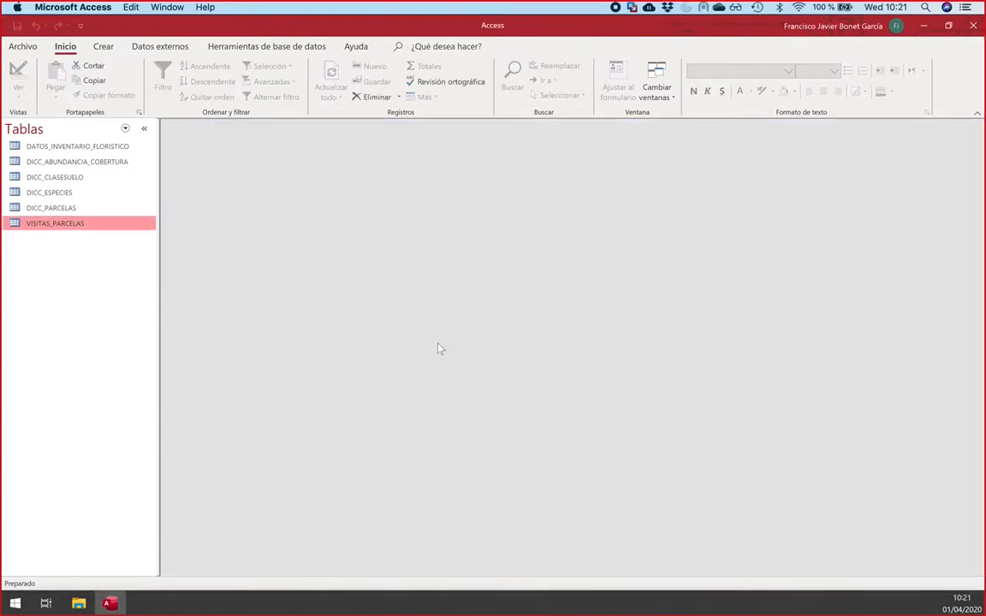
click(125, 129)
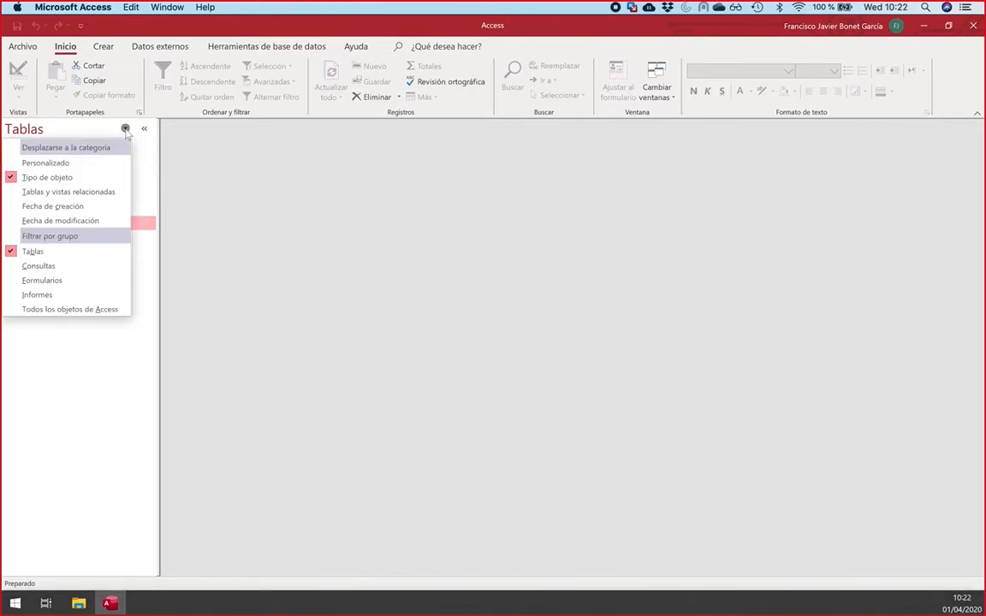
click(66, 266)
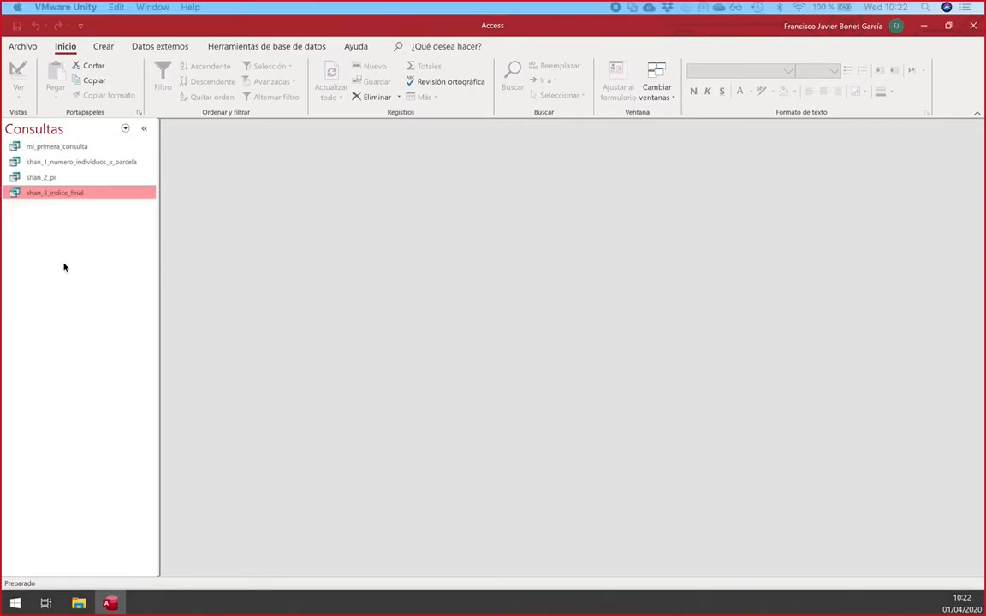
Step: Review the design of shan_1_numero_individuos_x_parcela with the num_tot column widened to fit its table name, and close the query
click(47, 179)
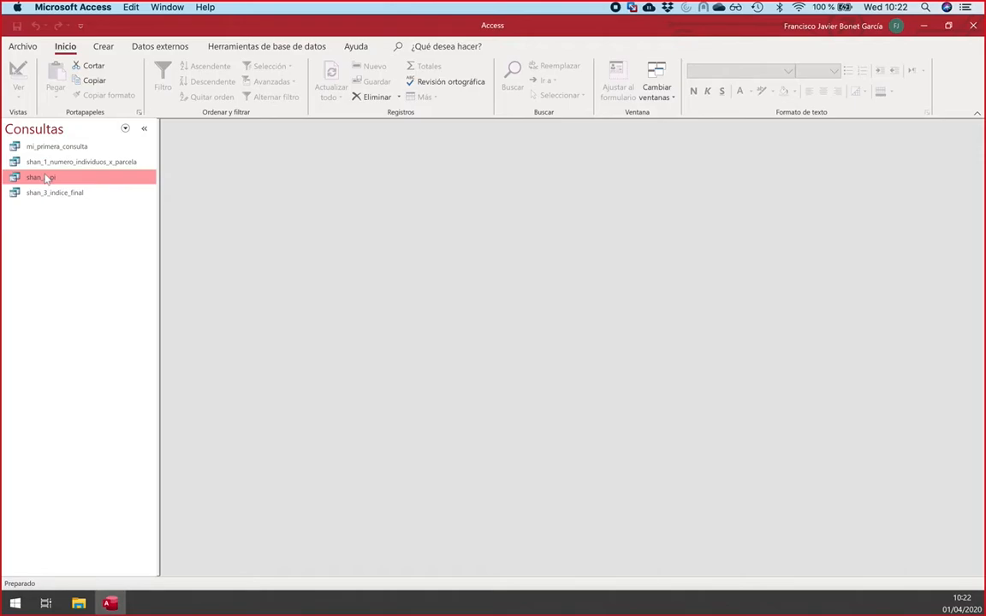
double_click(45, 162)
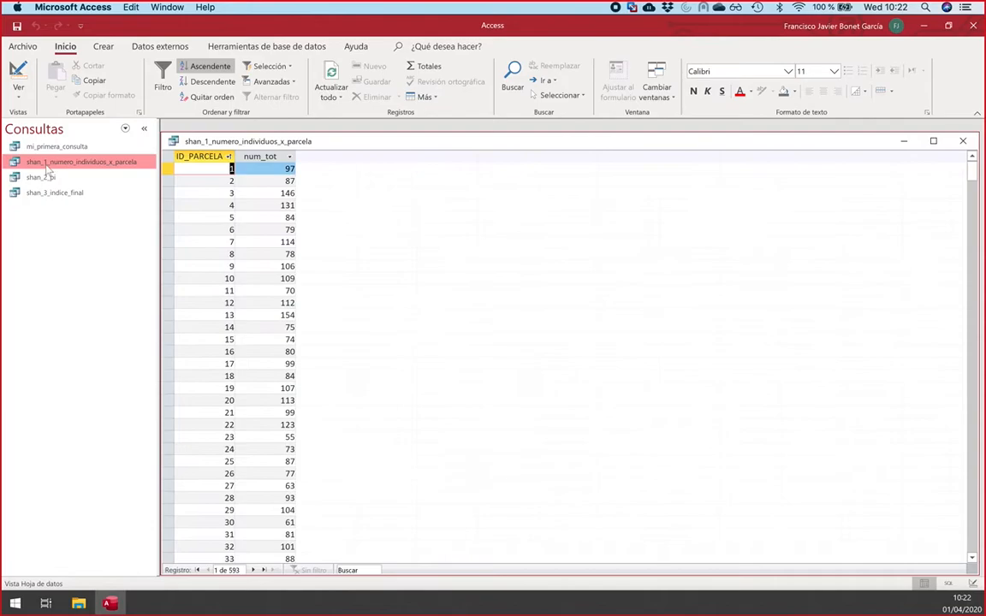
click(18, 76)
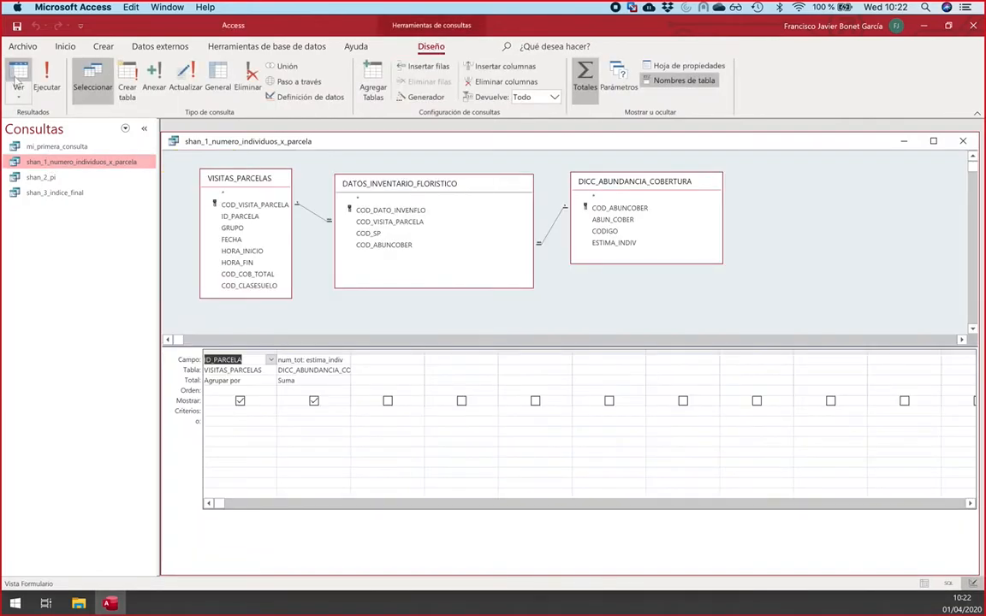
double_click(349, 351)
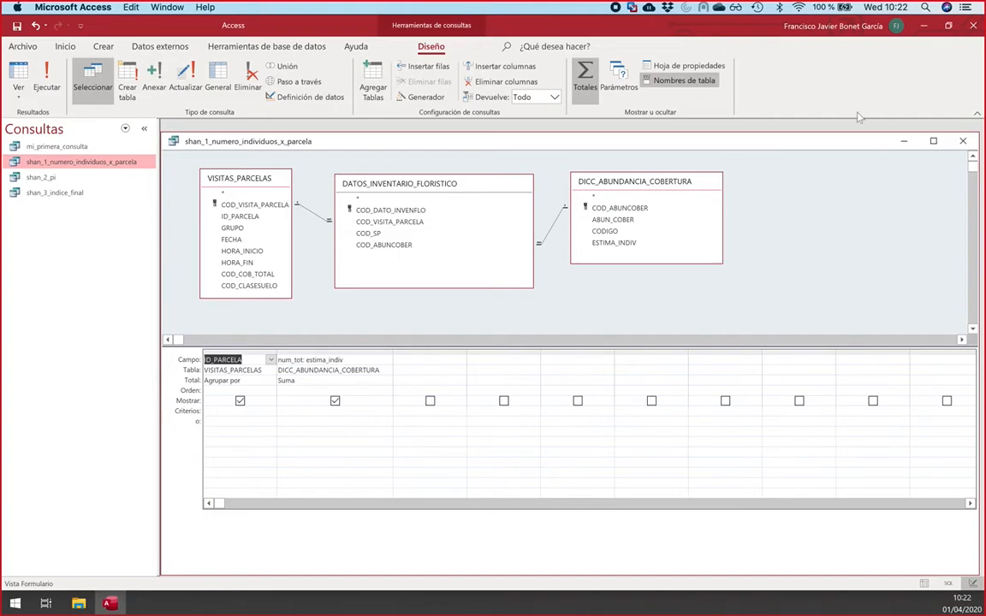
click(963, 142)
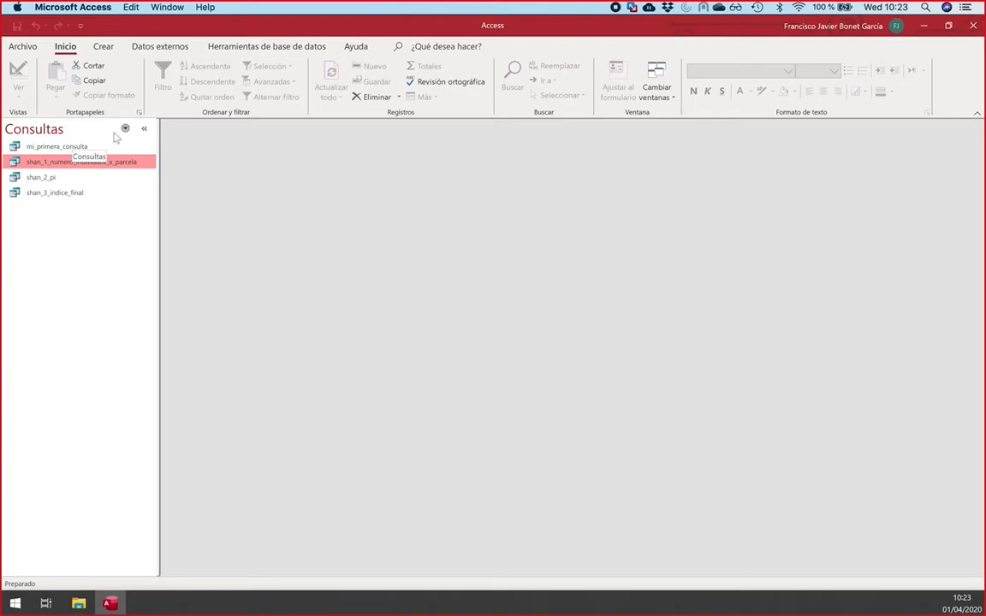
Step: Open the shan_2_pi query in Design view from the list of queries
click(125, 129)
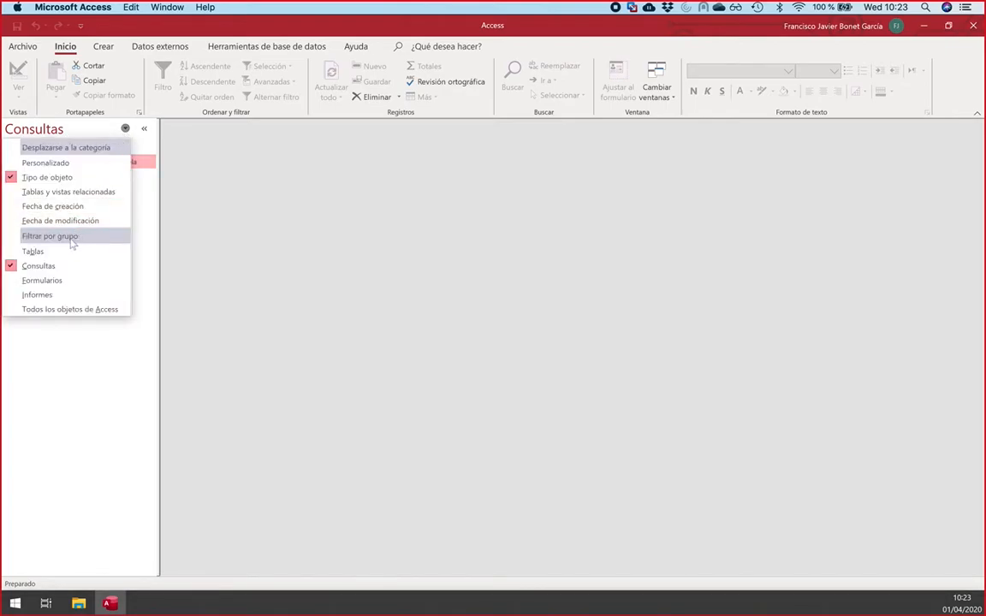
click(60, 265)
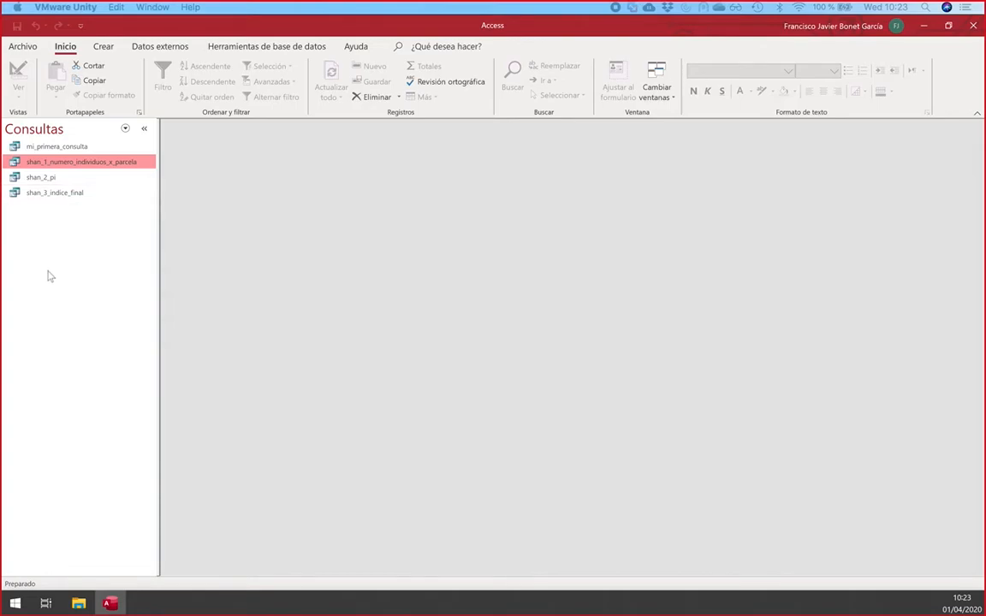
click(37, 180)
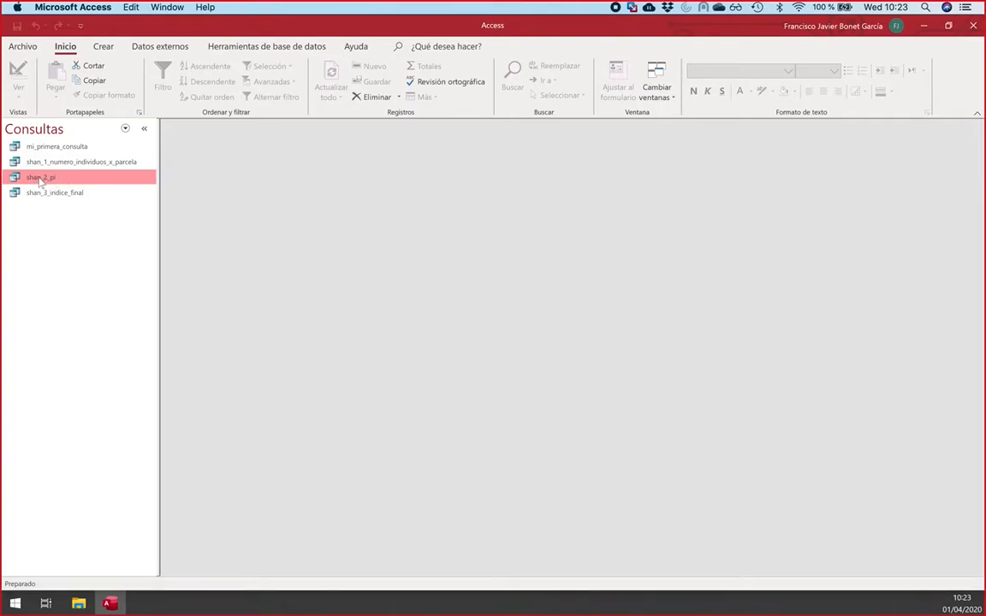
right_click(40, 179)
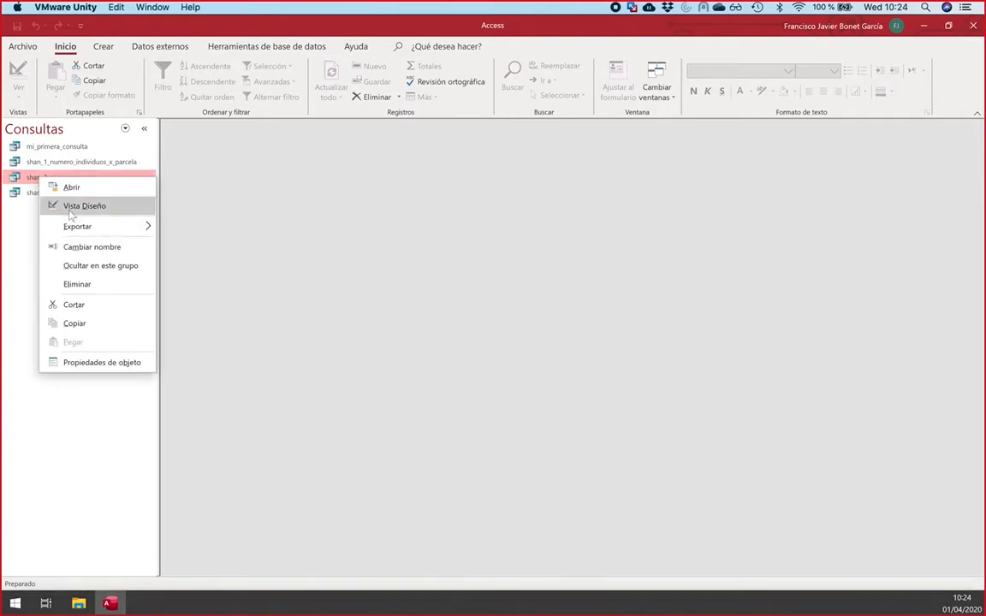
click(67, 202)
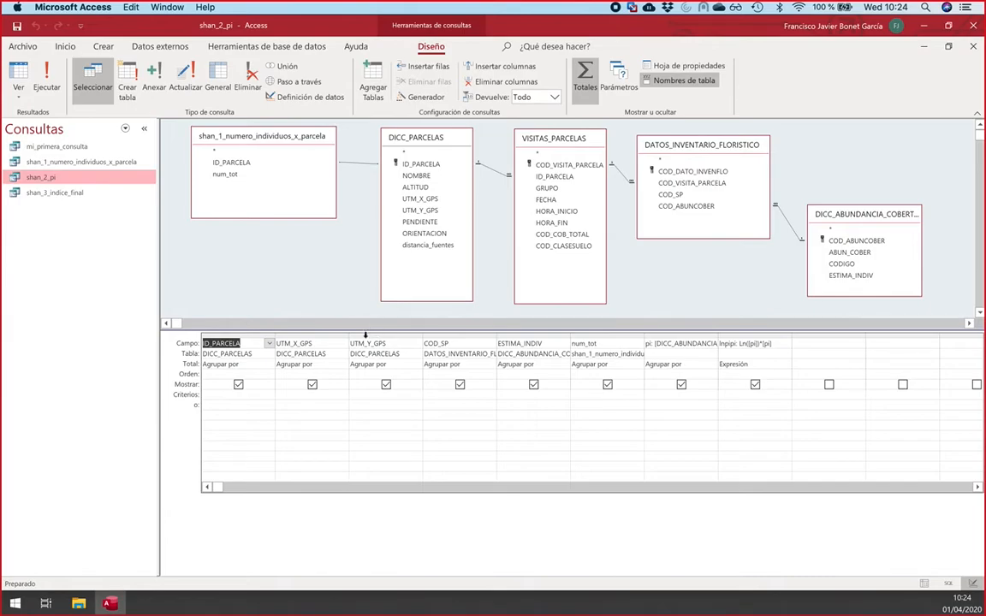
Step: Enlarge the table area of the shan_2_pi design slightly and shift the shan_1_numero_individuos_x_parcela box a little lower
drag(364, 332, 364, 352)
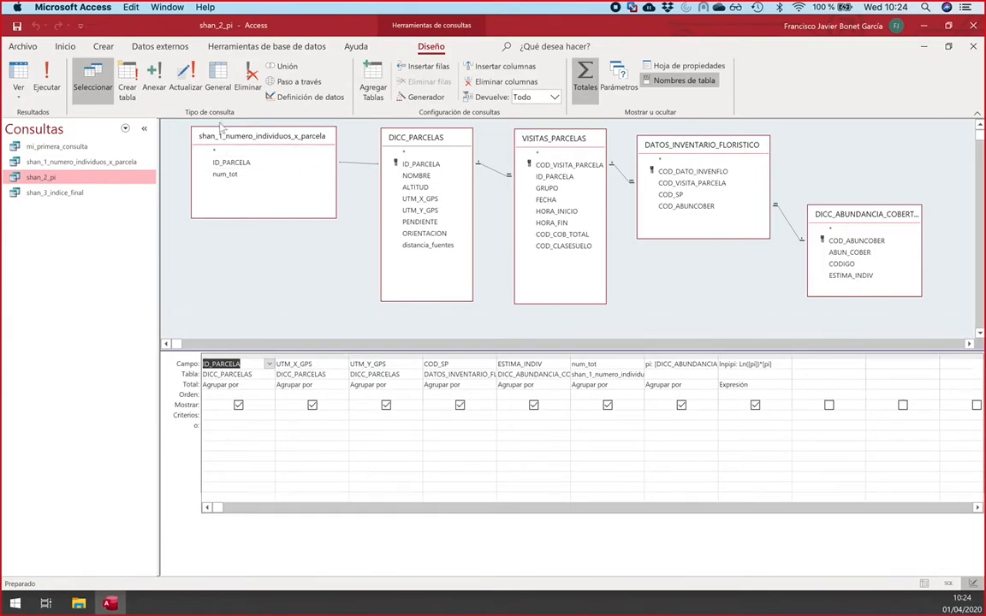
mouse_move(244, 141)
mouse_down()
mouse_move(262, 154)
mouse_move(241, 158)
mouse_up()
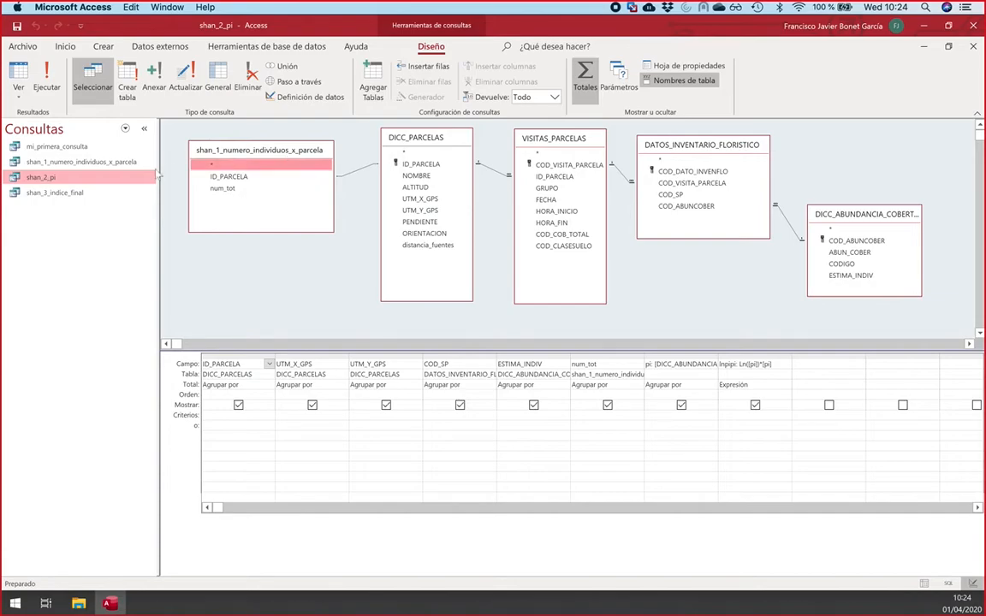
click(63, 164)
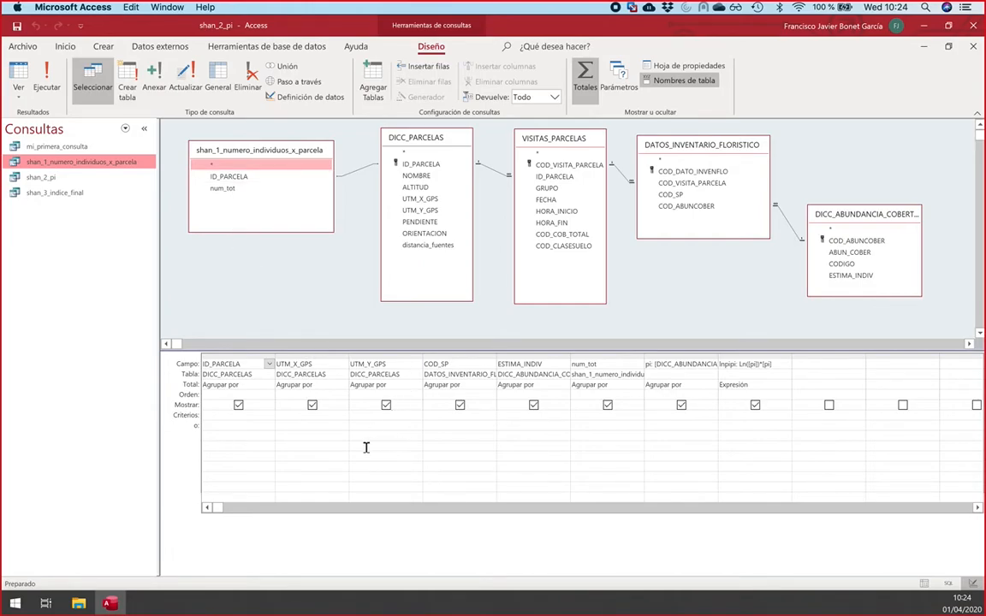
Step: Switch to comunidades.pdf in Preview, highlight log2 pi and pi in the Shannon-Wiener formula, and return to the Access query
key(super+Tab)
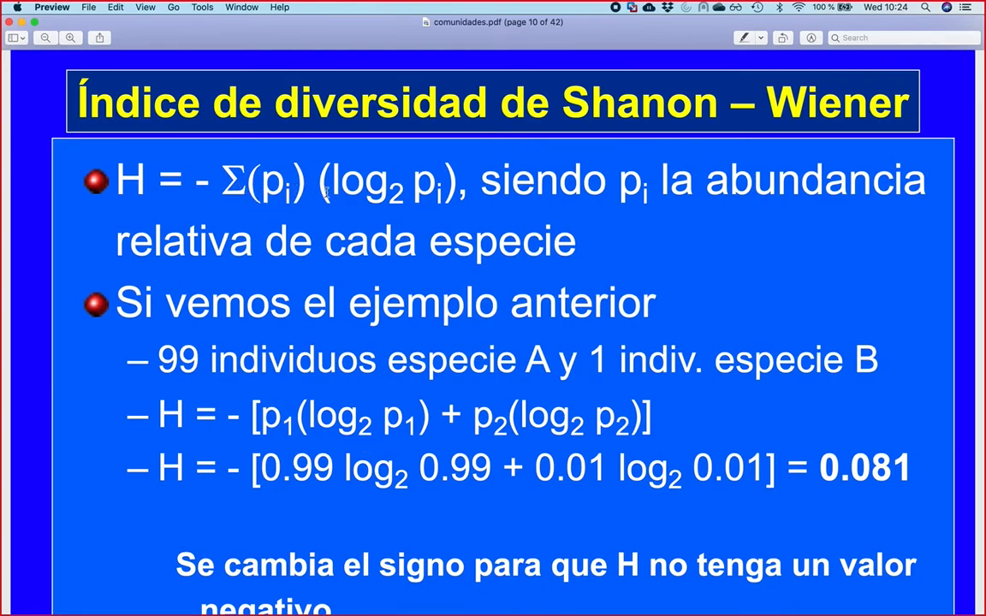
key(super+Tab)
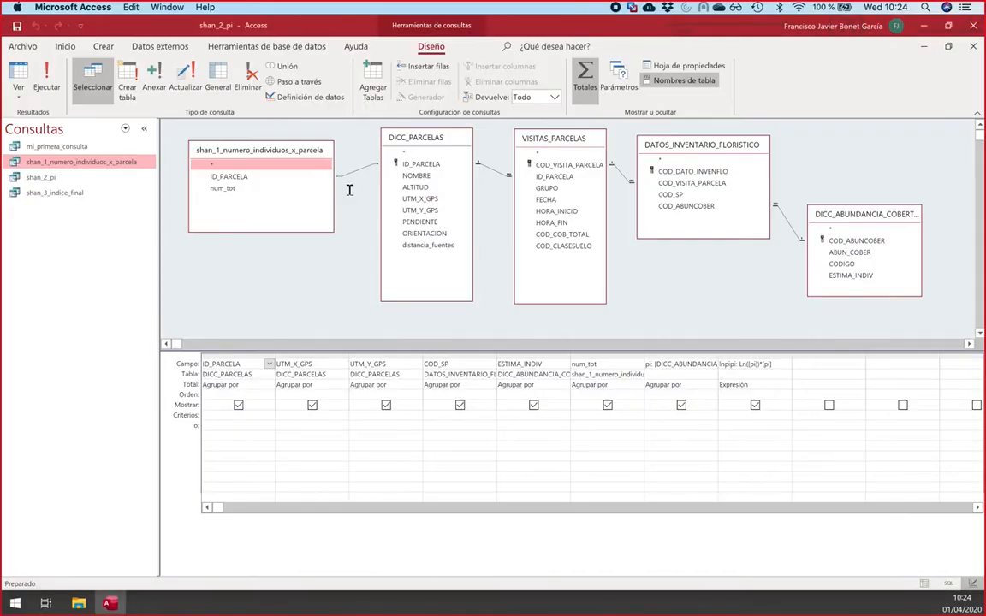
key(super+Tab)
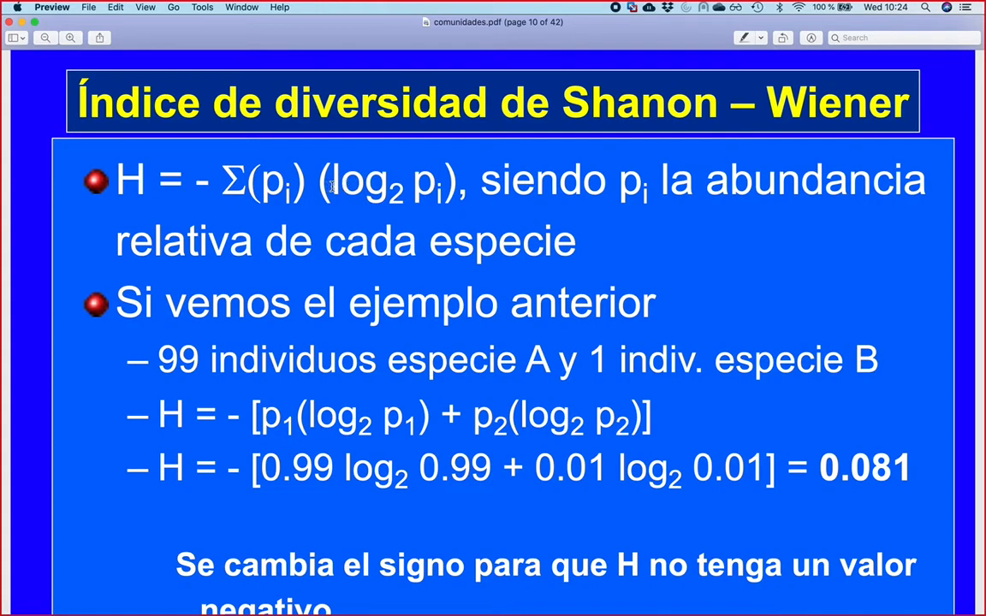
drag(333, 187, 436, 189)
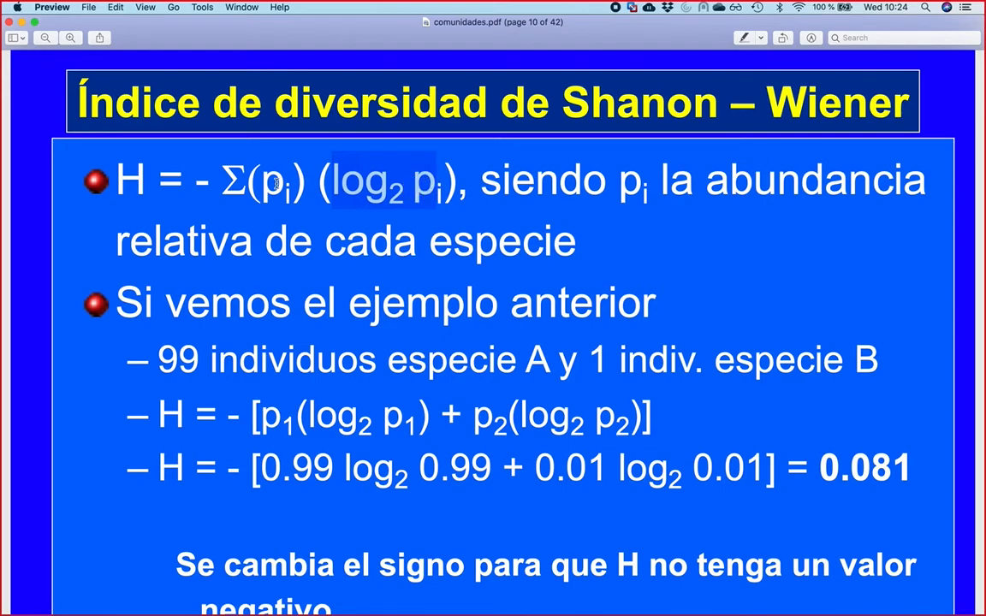
drag(258, 183, 291, 187)
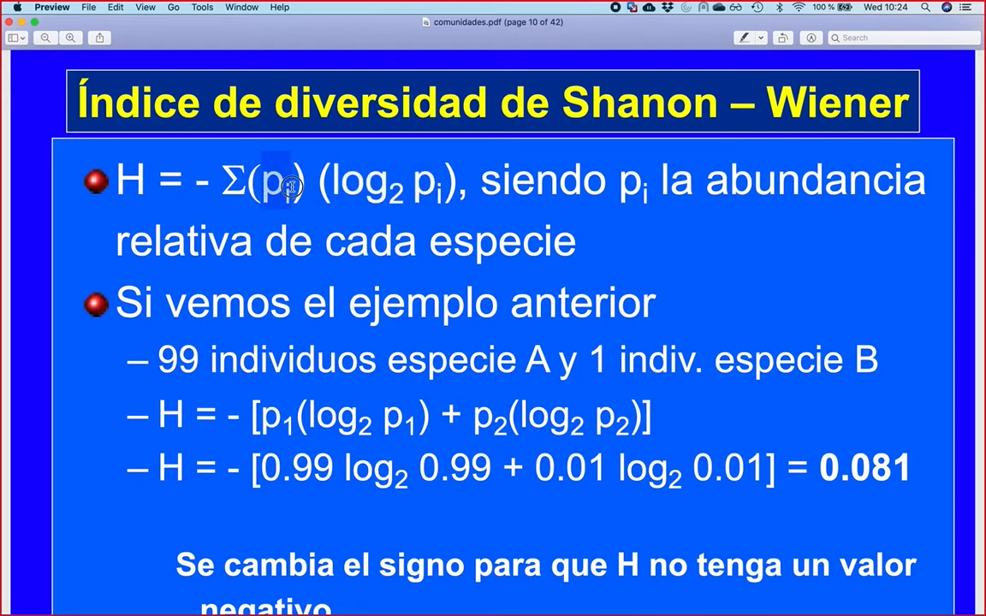
key(super+Tab)
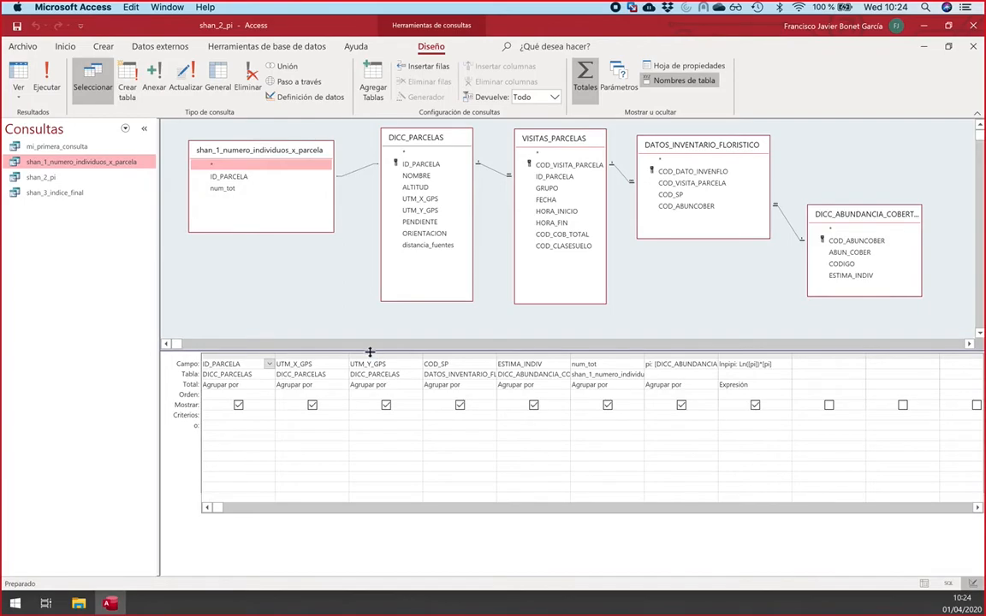
Step: Examine how the five sources of shan_2_pi are joined and trace the ID_PARCELA column to DICC_PARCELAS
drag(370, 351, 392, 587)
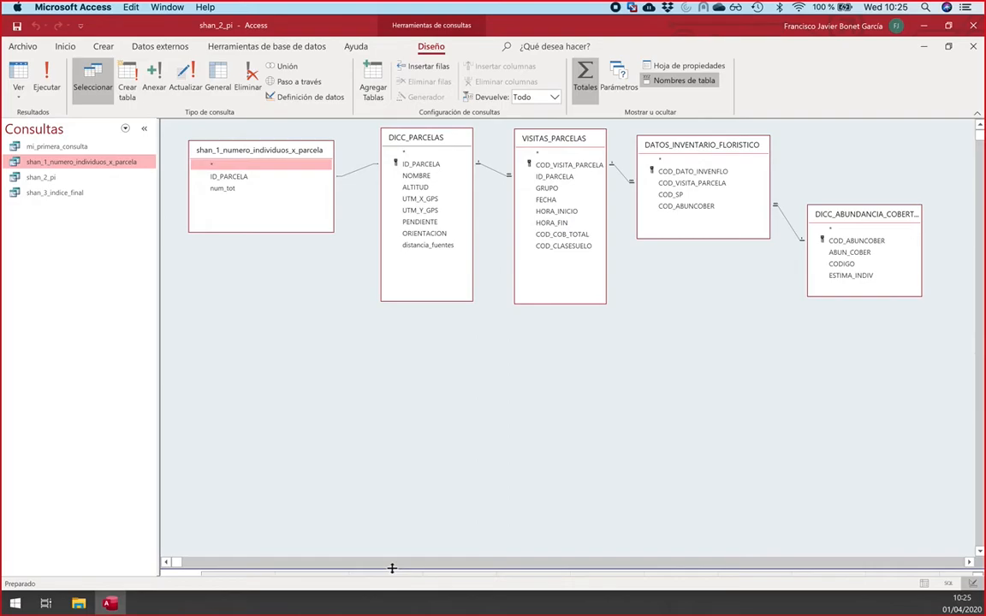
drag(392, 568, 361, 343)
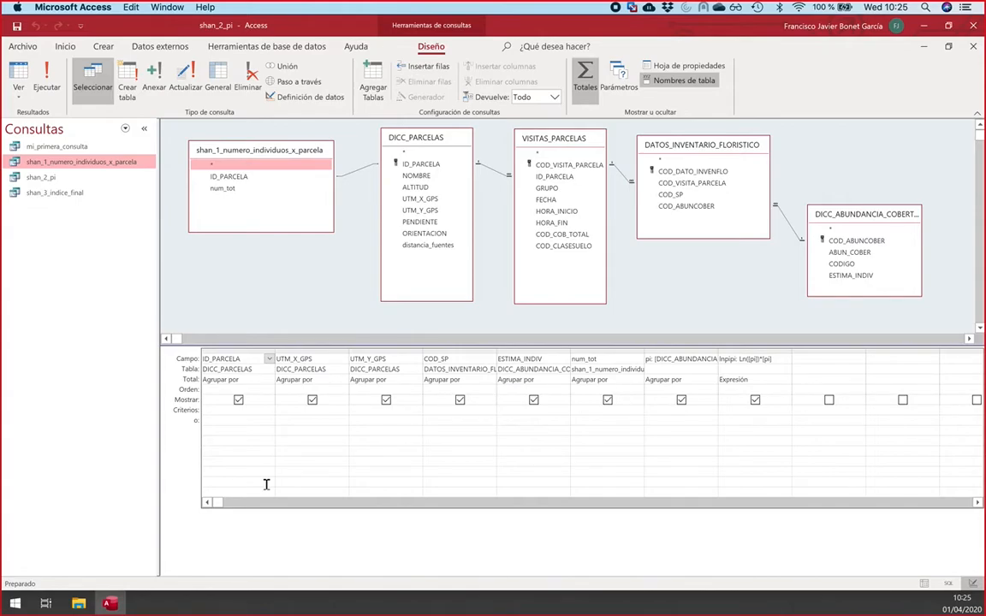
click(237, 359)
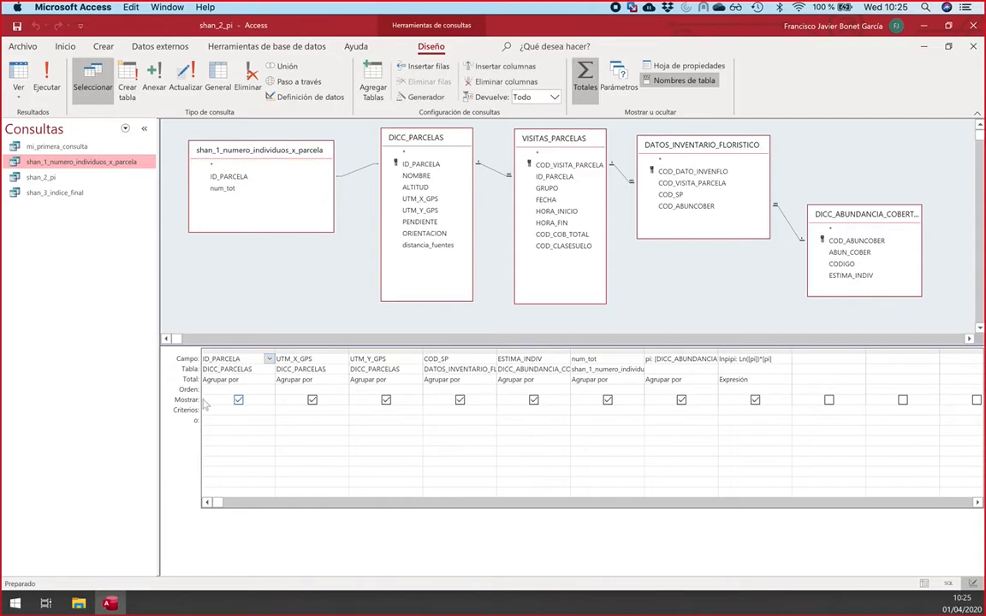
click(209, 368)
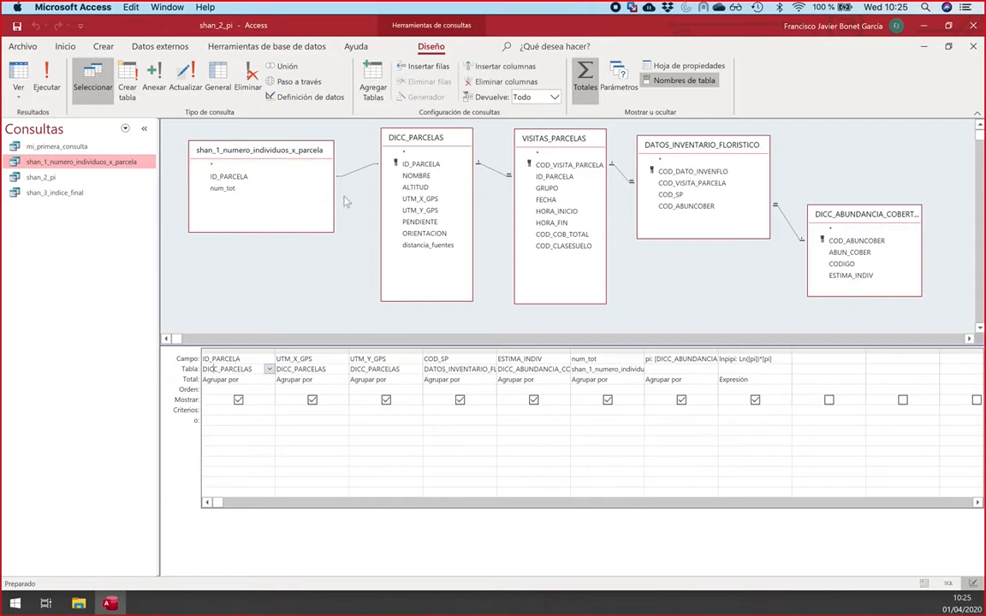
click(404, 150)
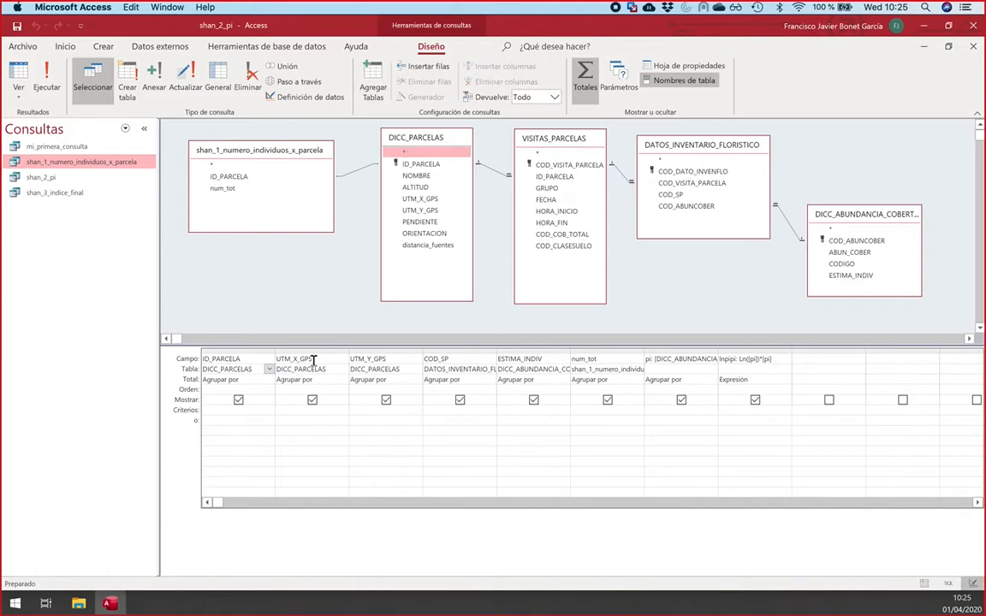
Step: Review the UTM_X_GPS and UTM_Y_GPS columns and widen the COD_SP column to read its source table
click(381, 359)
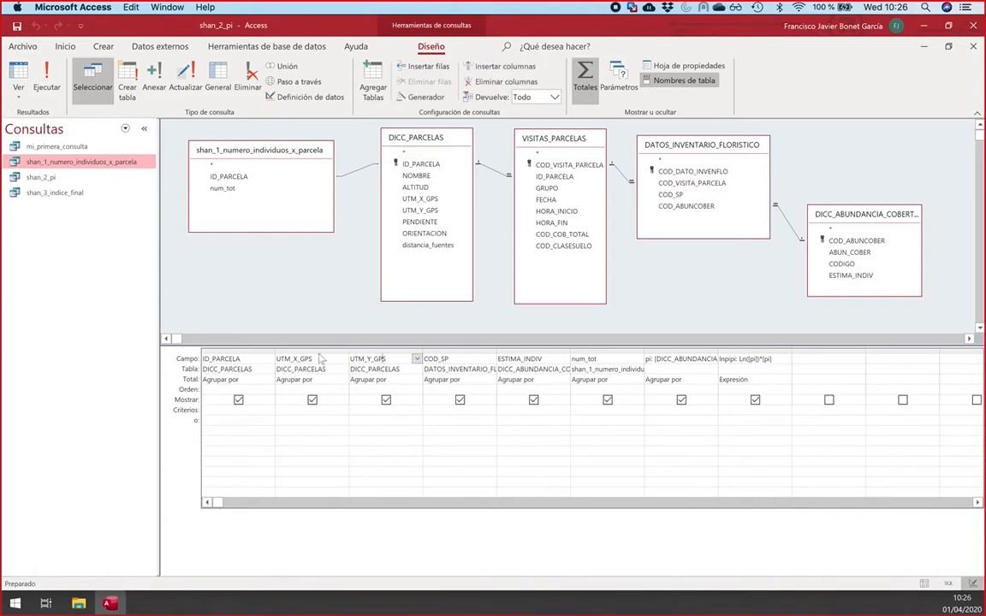
drag(319, 353, 360, 352)
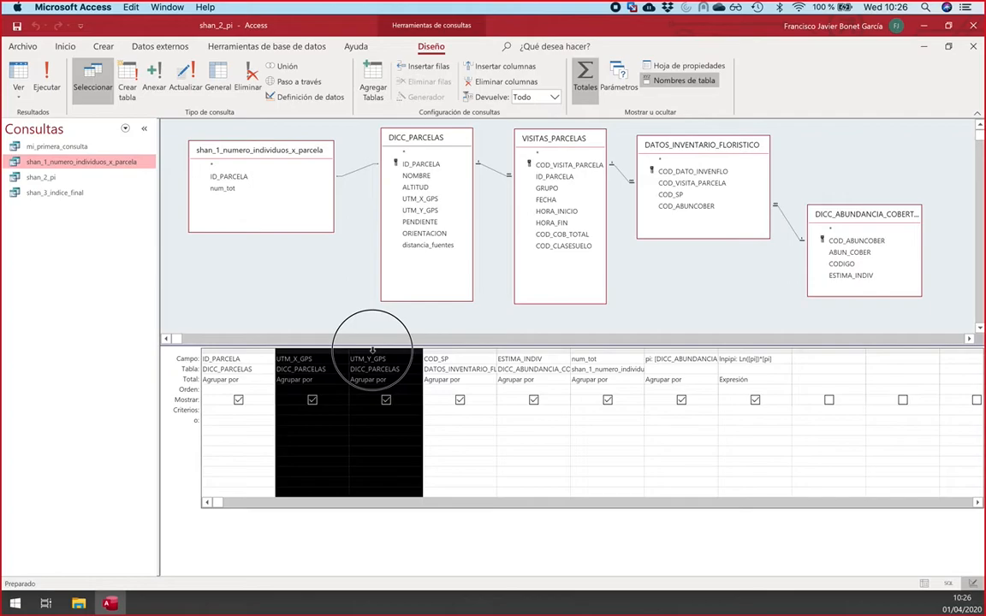
click(334, 360)
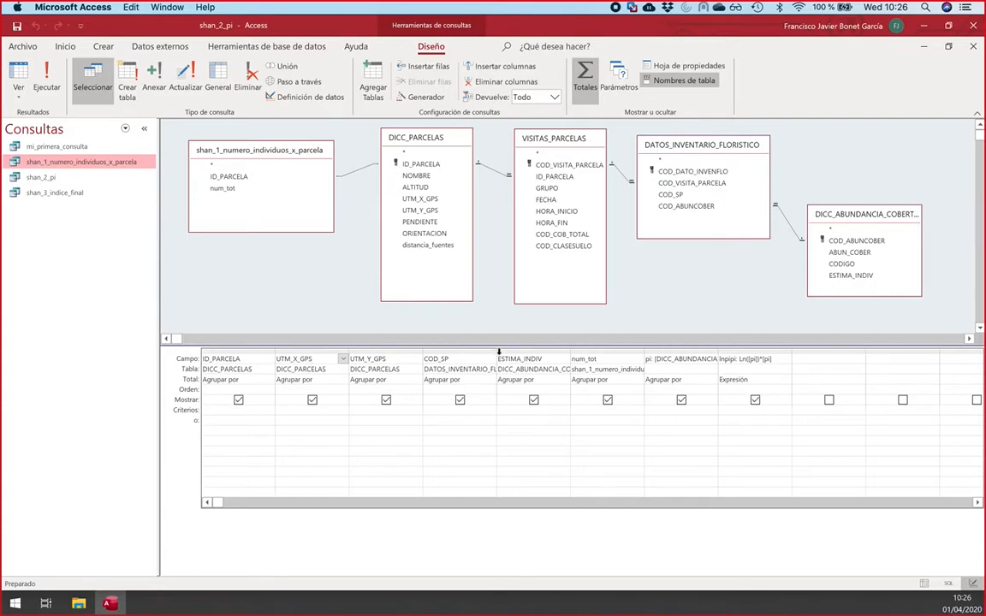
drag(498, 352, 520, 352)
click(451, 359)
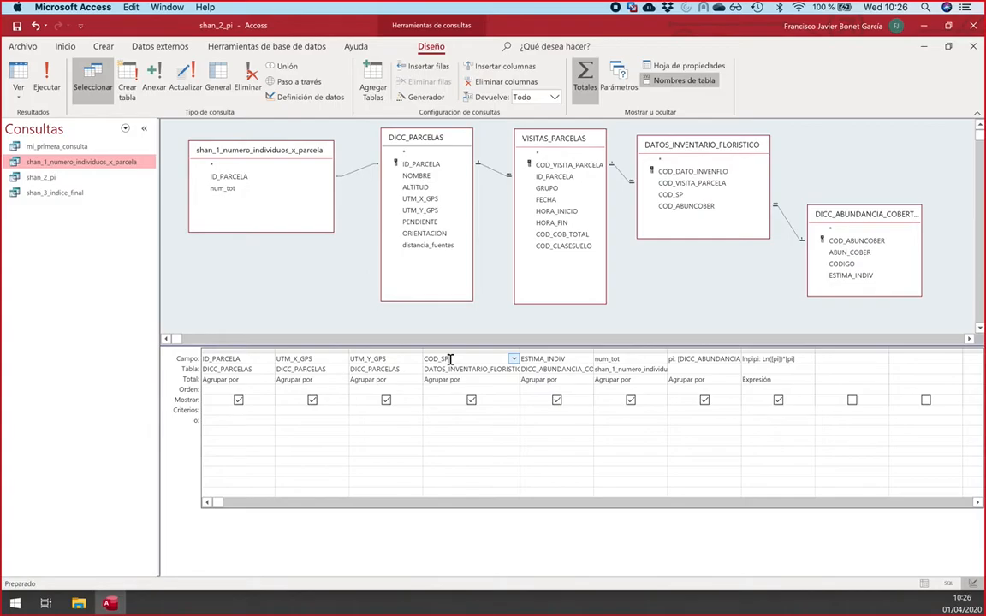
Step: Switch to comunidades.pdf in Preview and highlight the H value of Comunidad 1 in the species comparison table on page 7
key(super+Tab)
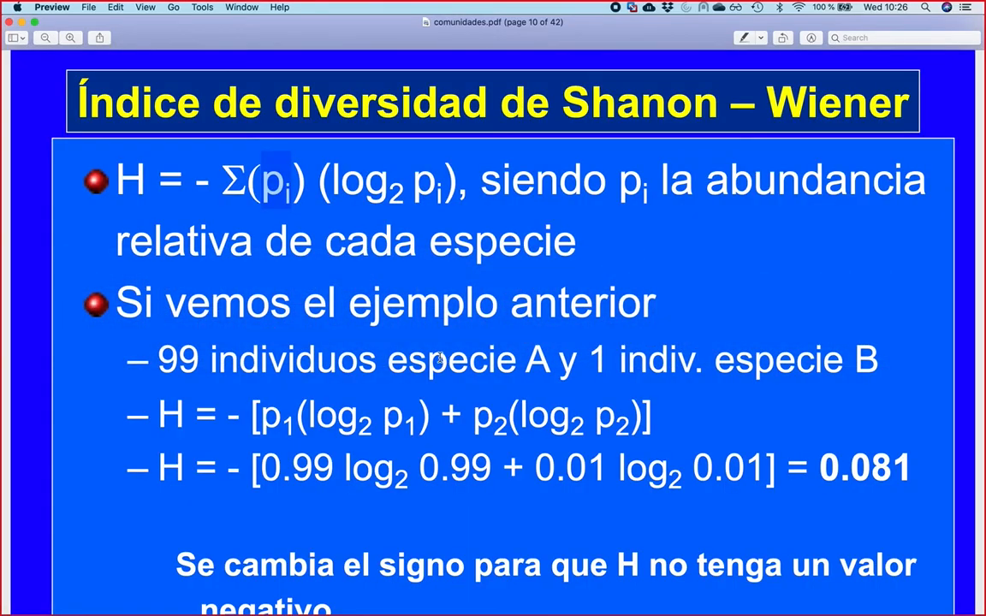
scroll(440, 355, up, 5)
scroll(440, 355, up, 15)
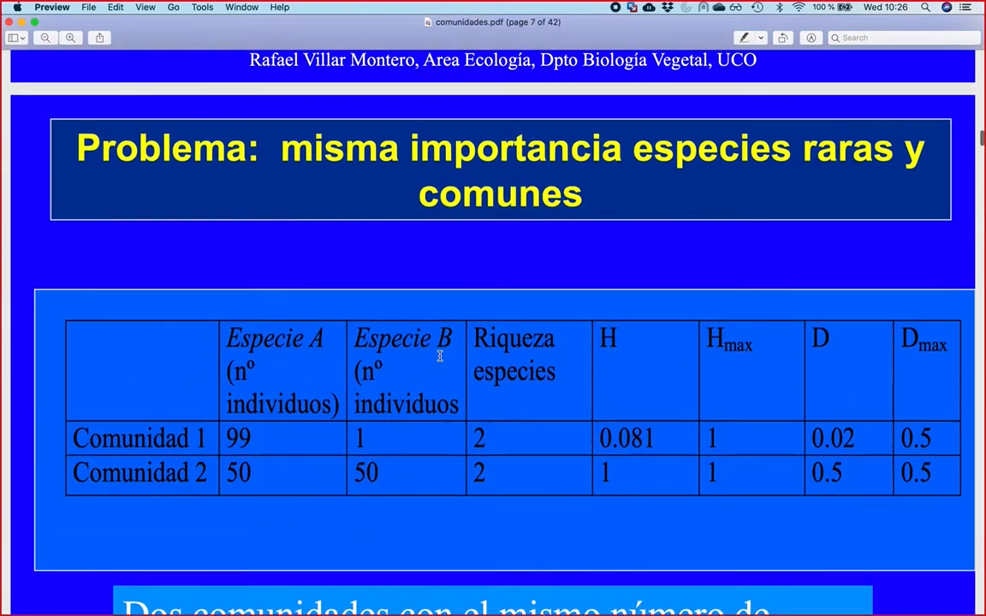
scroll(440, 356, down, 2)
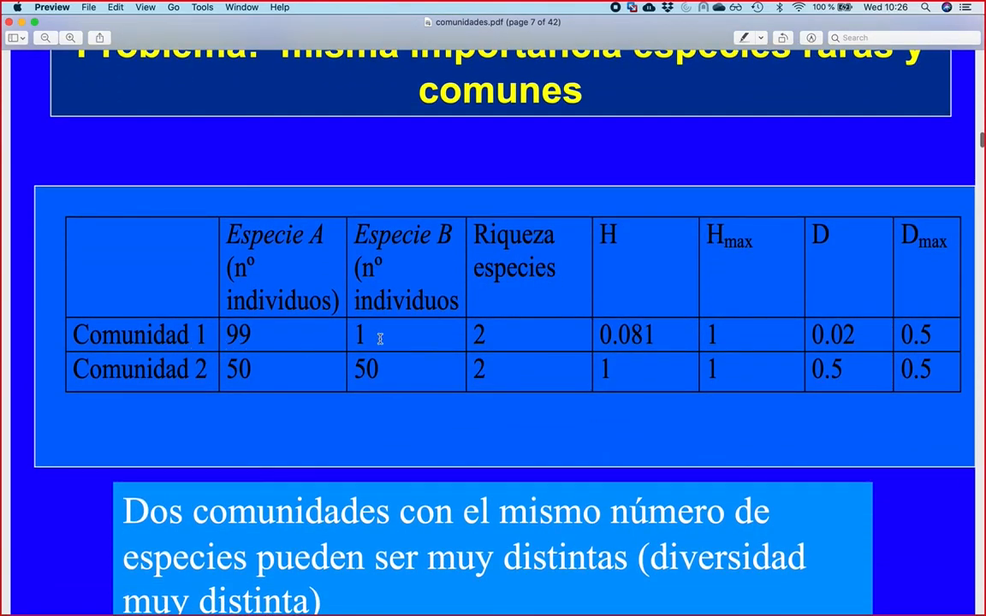
click(615, 332)
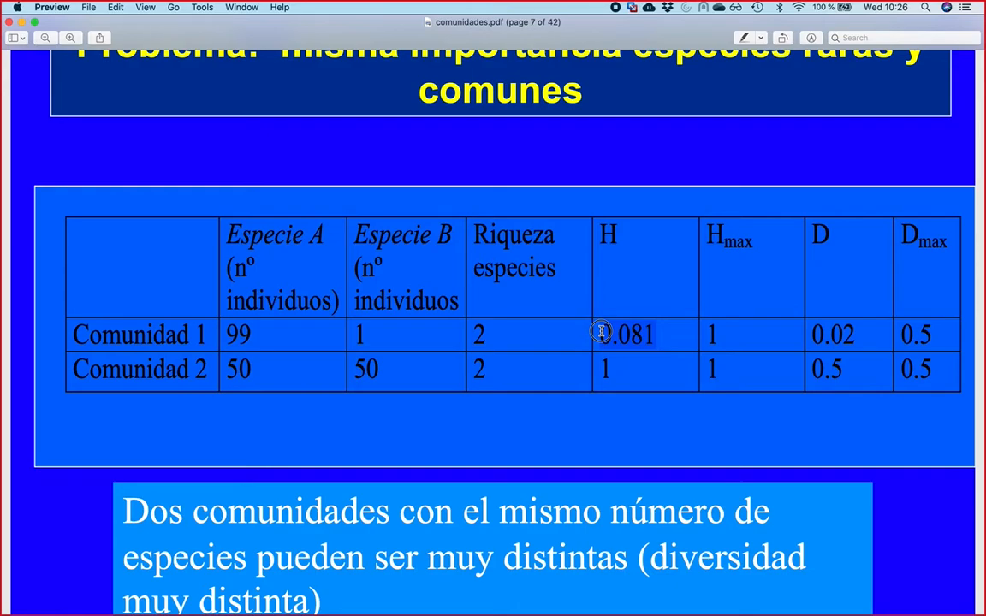
Step: Switch back to the Access query, widen the ESTIMA_INDIV column to fit, and trace num_tot to its source query shan_1_numero_individuos_x_parcela
click(432, 340)
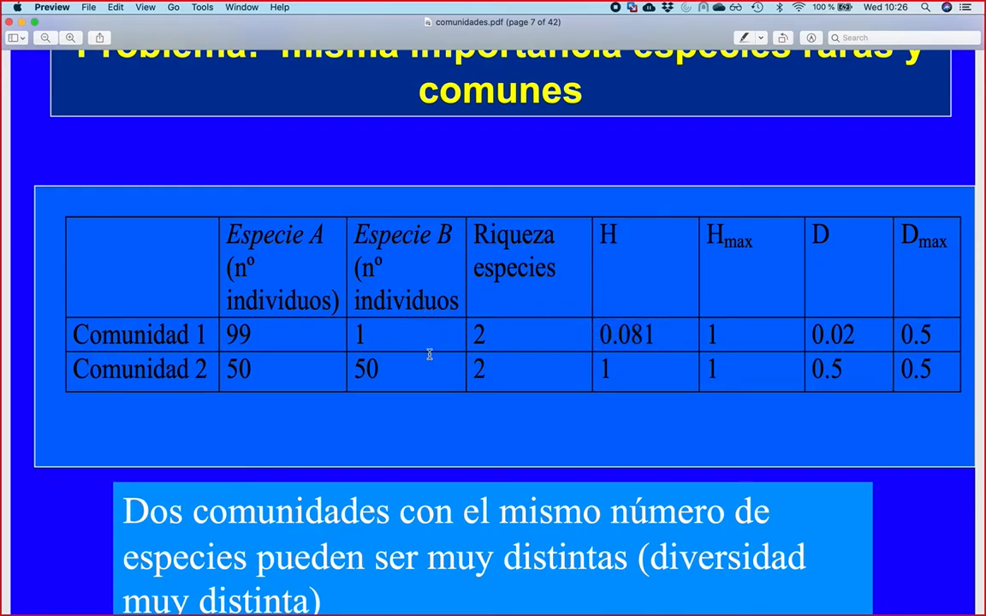
key(super+Tab)
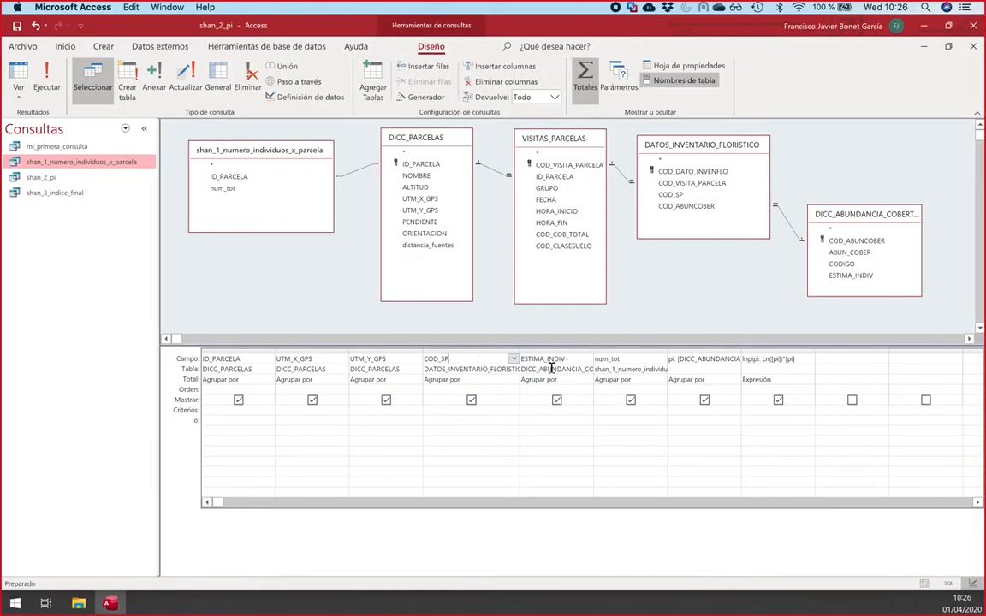
double_click(593, 351)
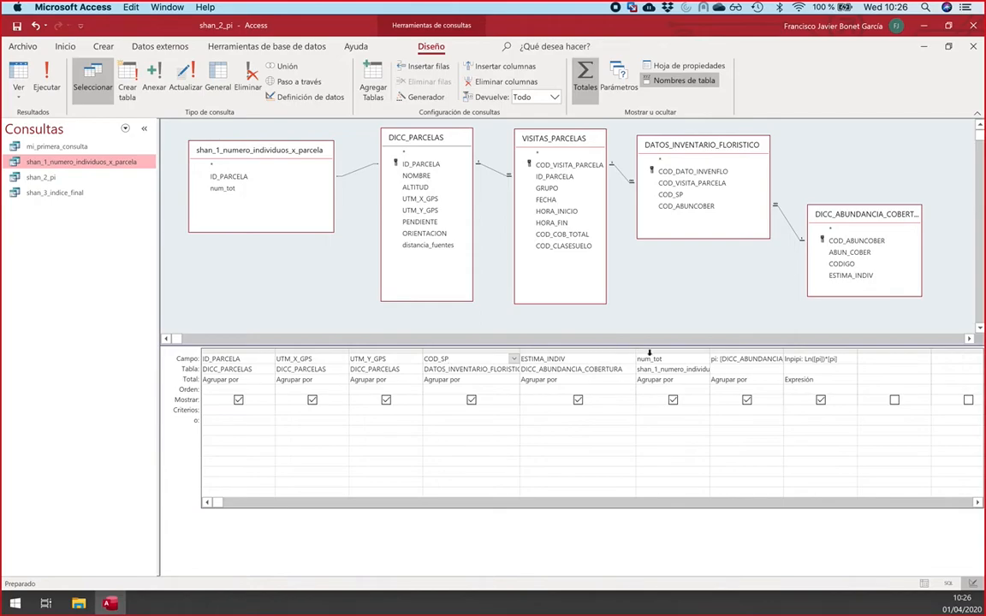
drag(669, 358, 635, 361)
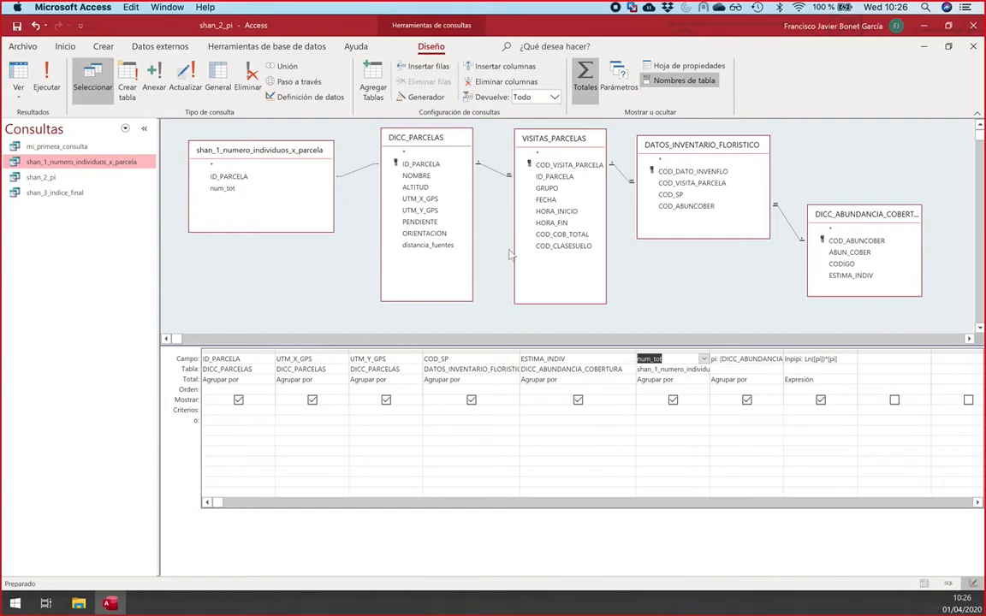
click(260, 163)
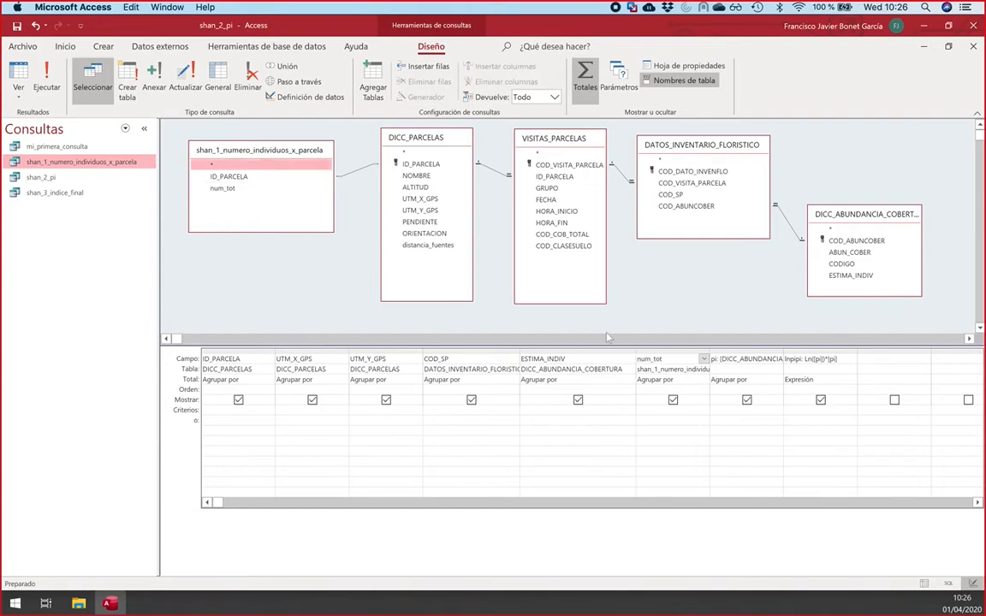
Step: Trace the ESTIMA_INDIV column through COD_ABUNCOBER to the abundance and cover dictionary, and highlight the columns from ID_PARCELA to num_tot
click(587, 360)
drag(587, 361, 517, 359)
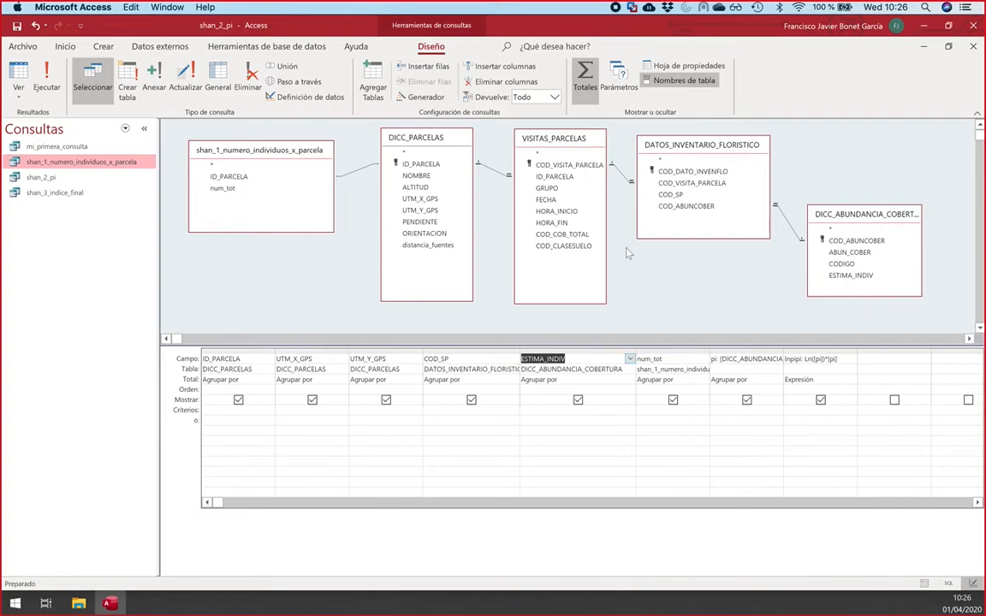
click(686, 211)
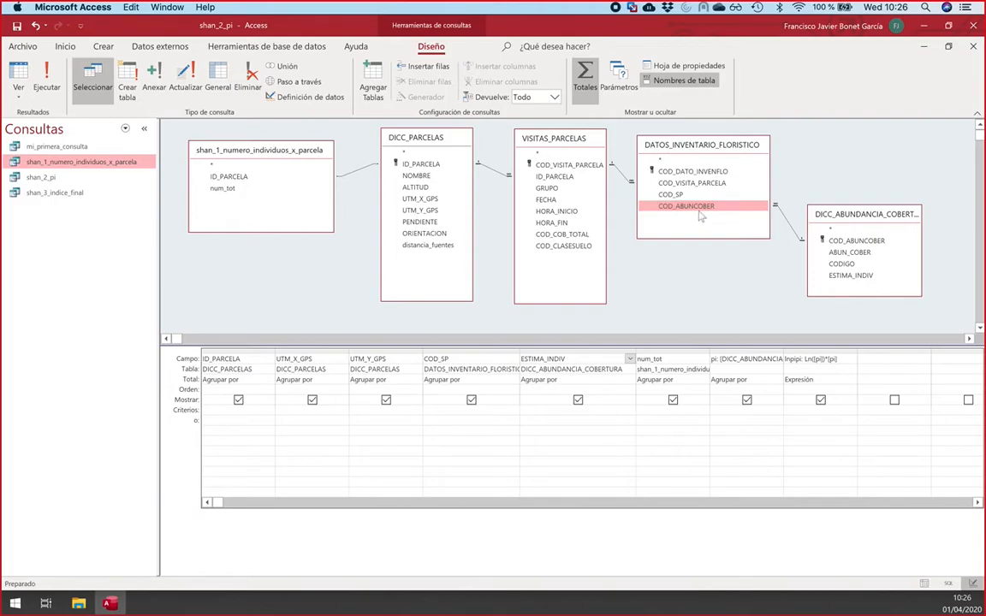
click(845, 278)
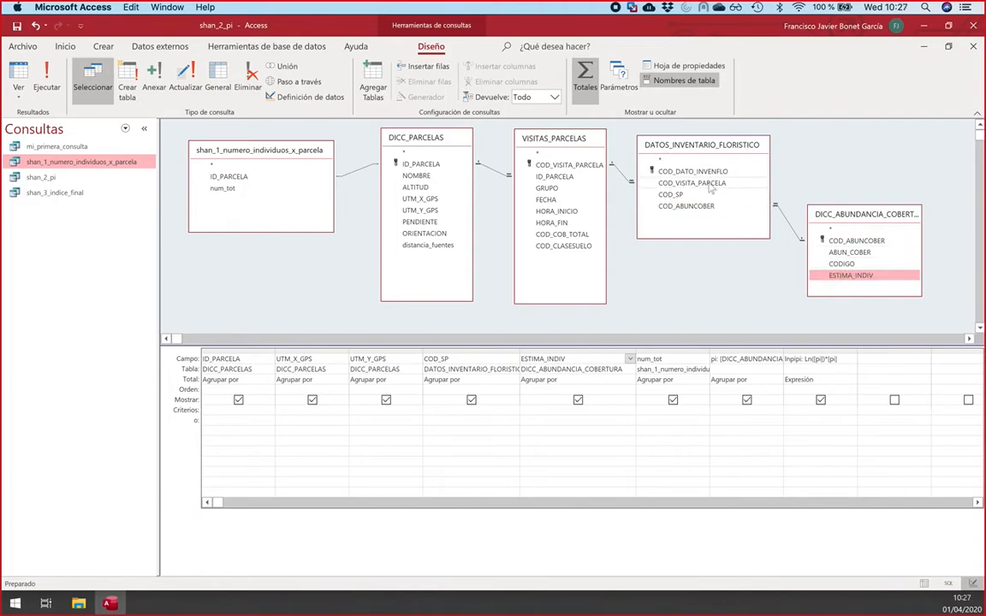
click(685, 207)
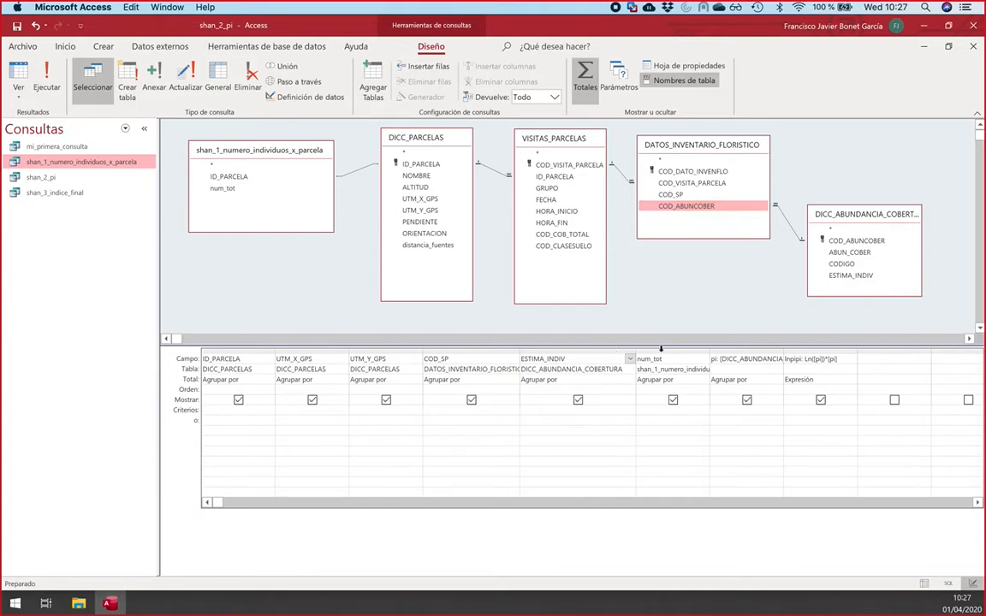
drag(660, 349, 221, 342)
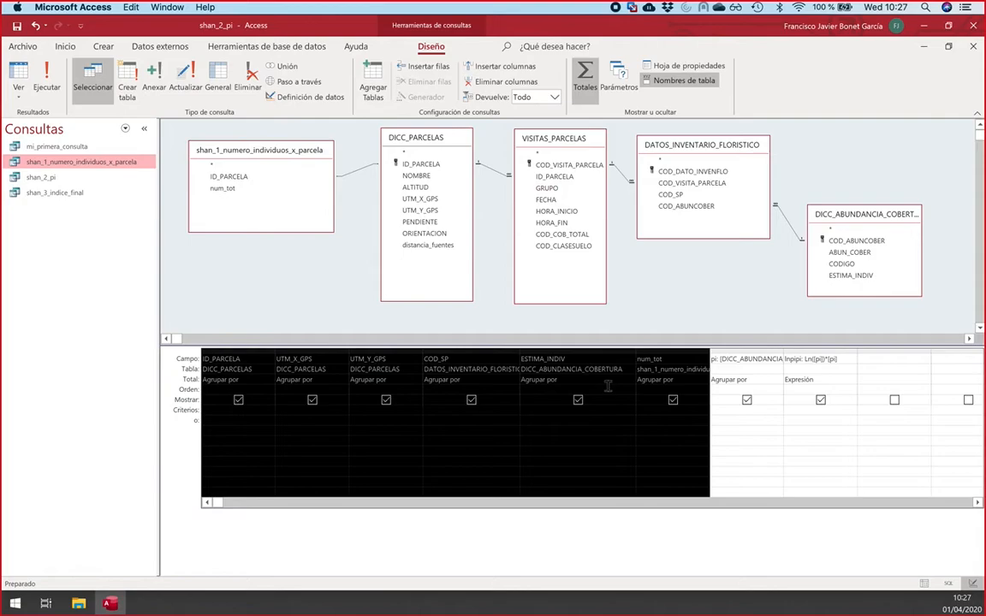
Step: Widen the calculated pi column in the query design grid until its whole expression fits
click(752, 359)
double_click(782, 351)
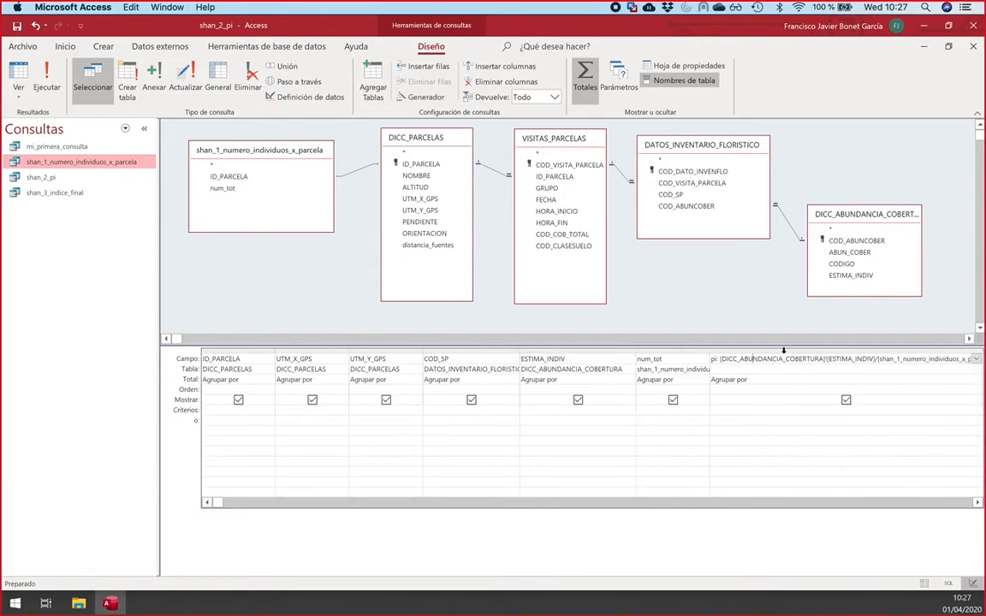
click(978, 502)
click(978, 503)
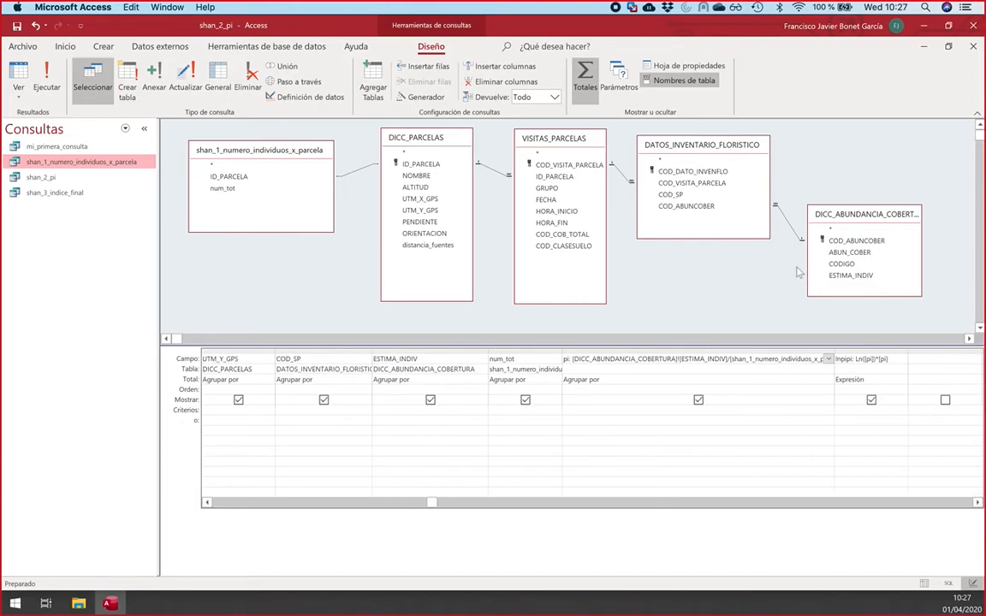
drag(834, 351, 848, 351)
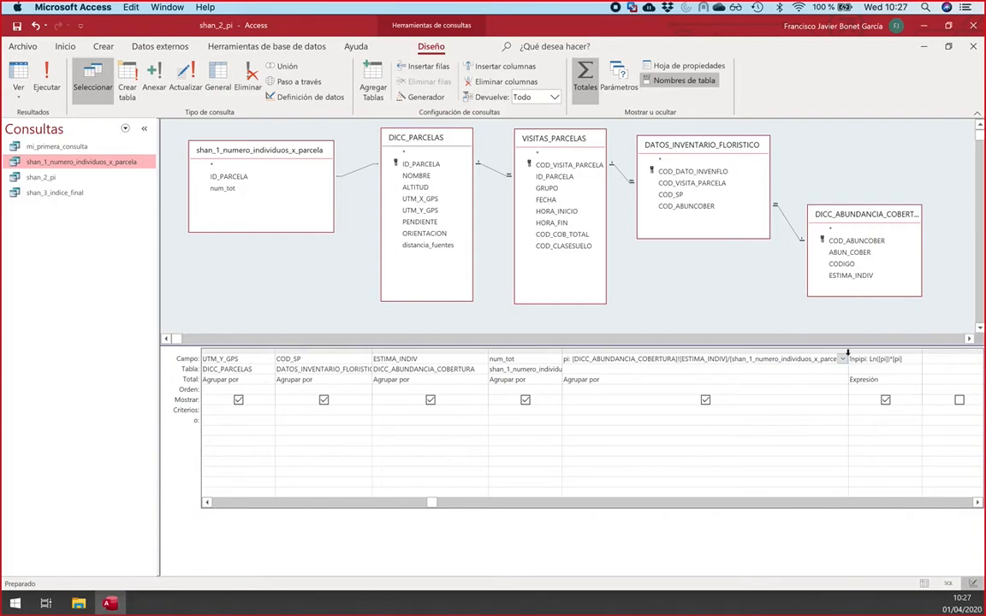
drag(847, 351, 905, 351)
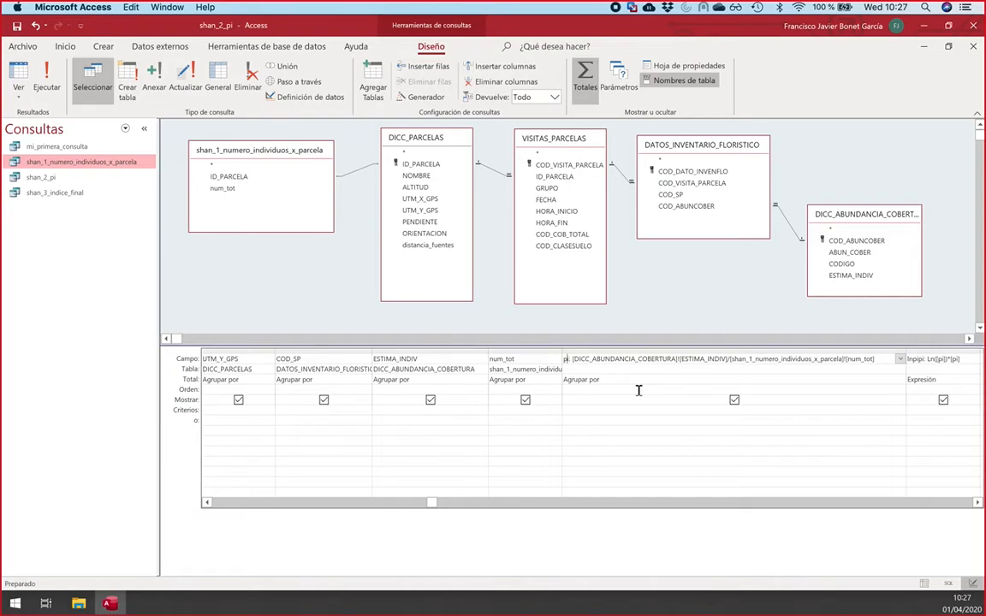
click(588, 430)
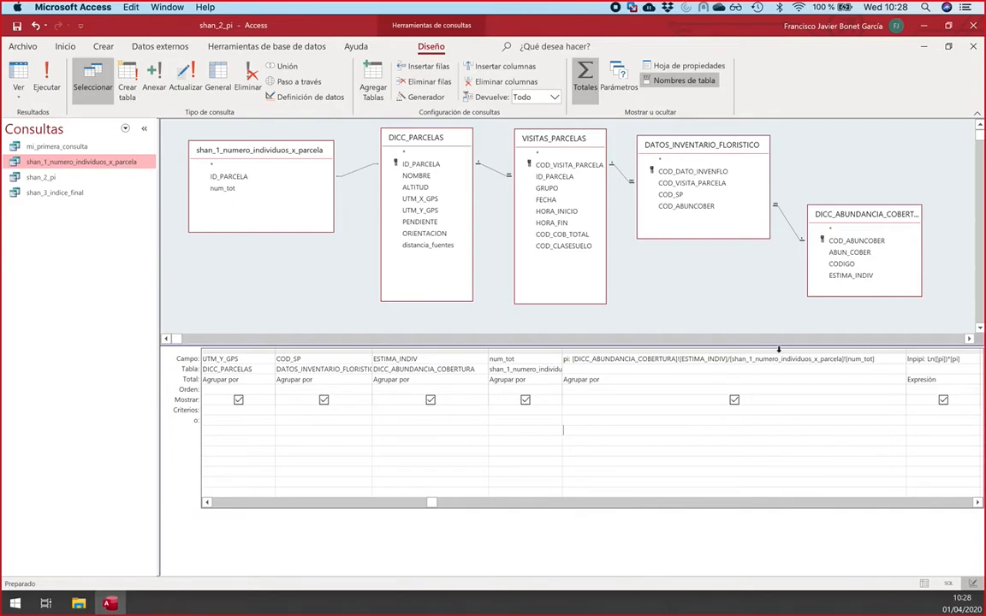
Step: Try to copy the whole pi expression, and switch to Word with a new blank document
click(884, 358)
drag(884, 359, 556, 361)
key(super+c)
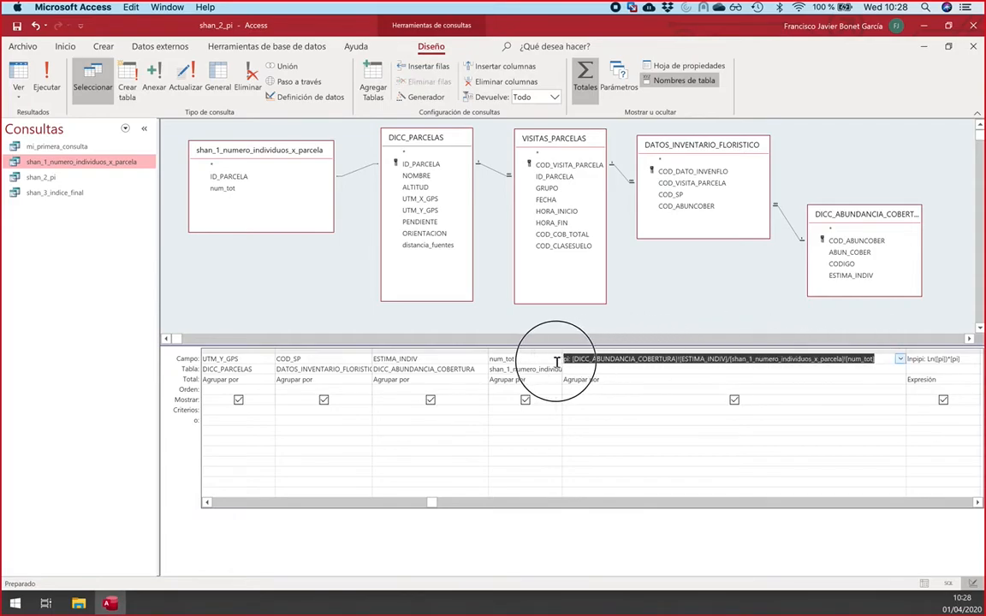
key(super+space)
text(word)
key(Return)
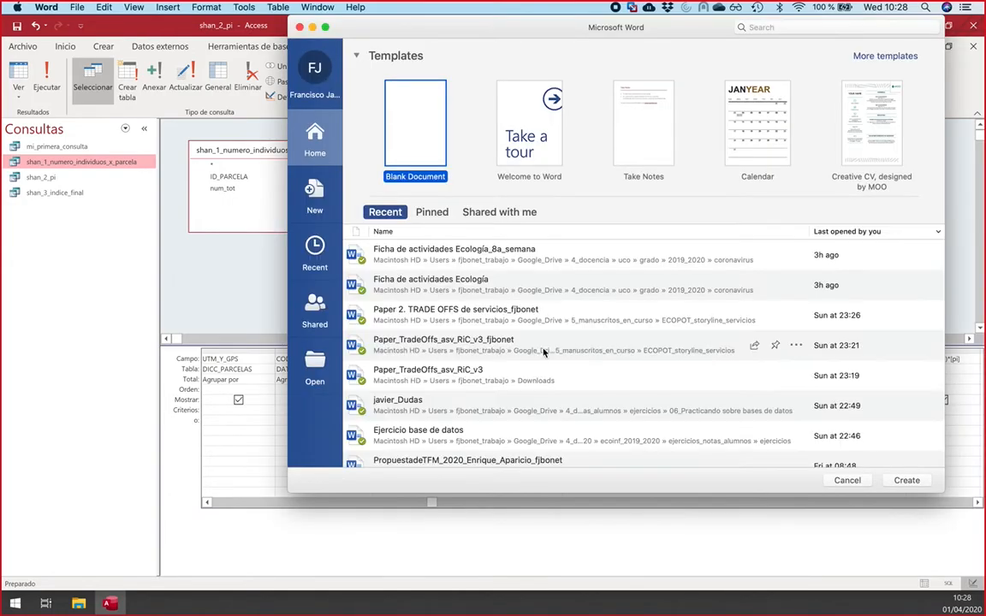
double_click(393, 111)
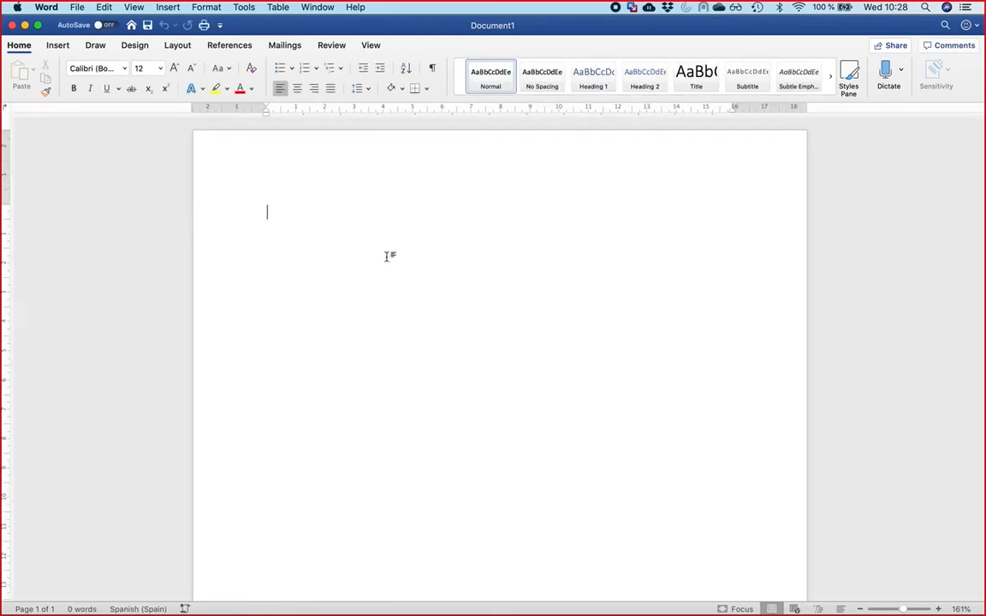
Step: Copy the pi expression from the Access query and paste it into the blank Word document, enlarged for reading
key(super+Tab)
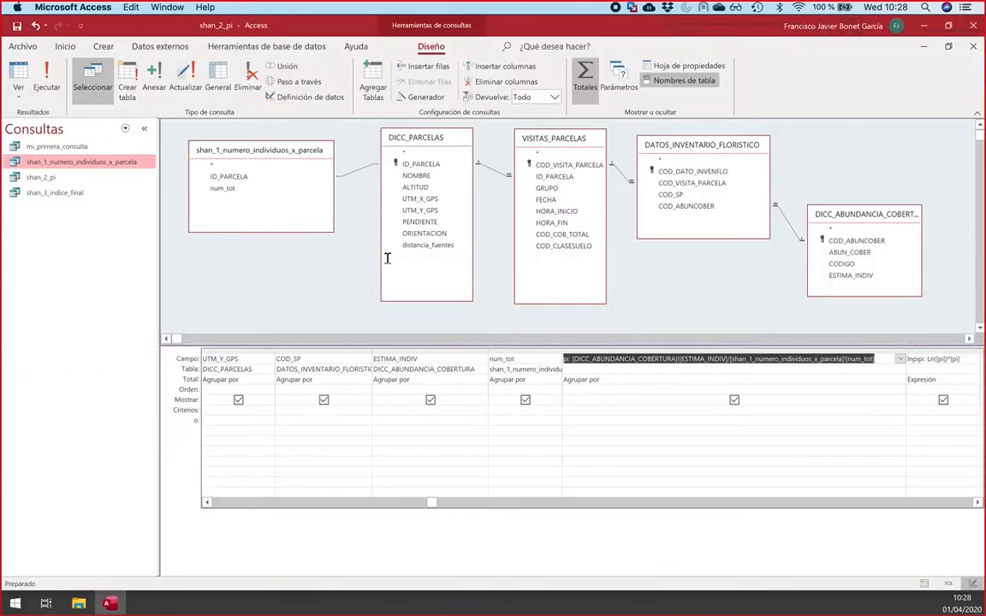
right_click(626, 353)
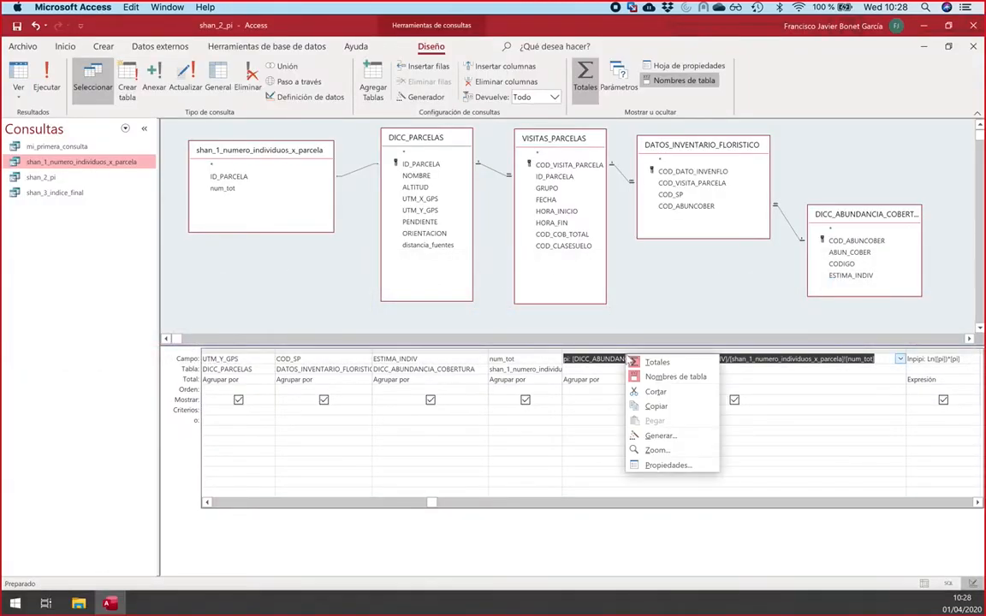
click(656, 406)
key(super+Tab)
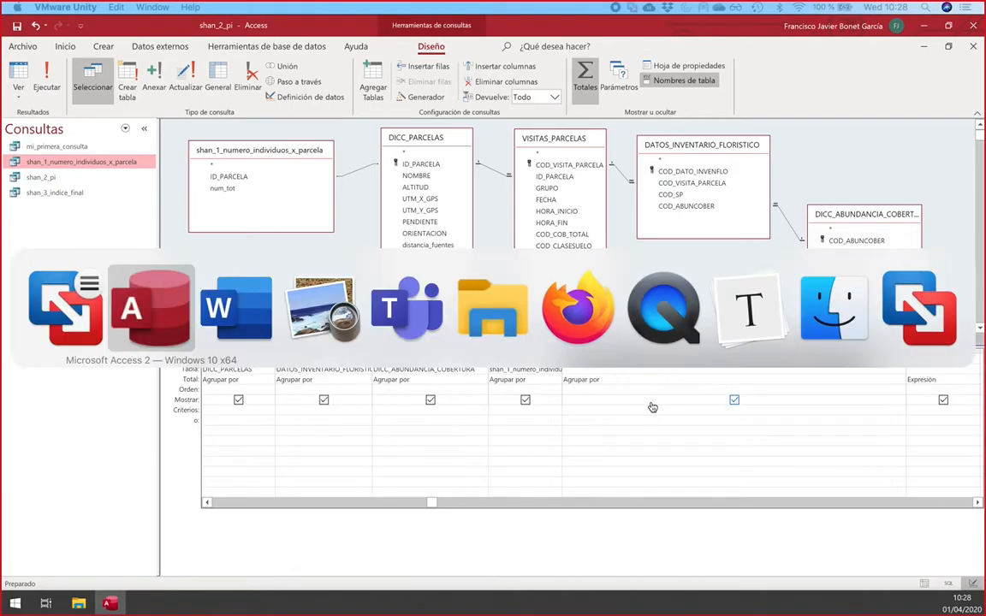
key(super+Tab)
key(super+v)
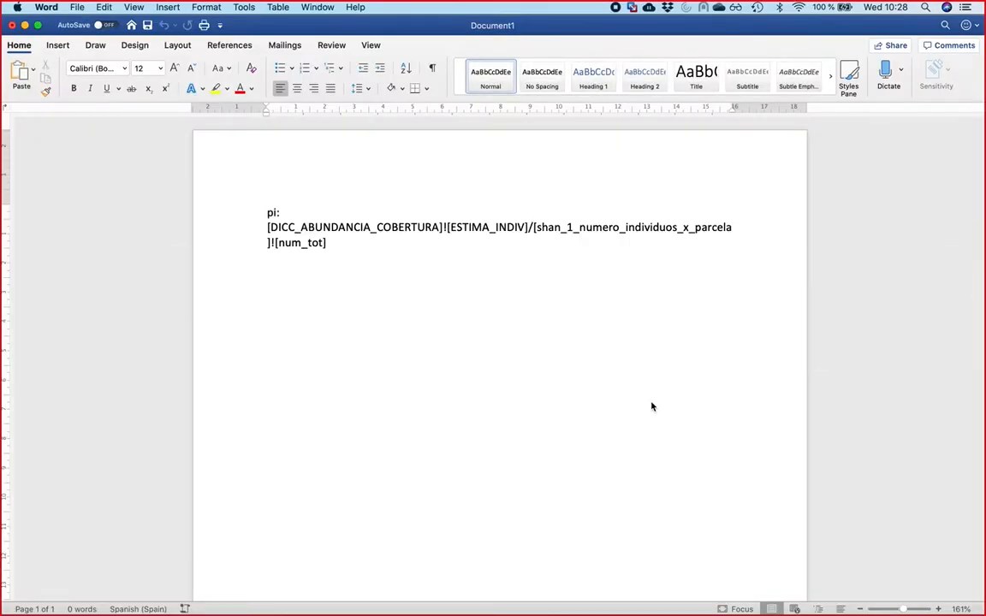
scroll(652, 401, up, 5)
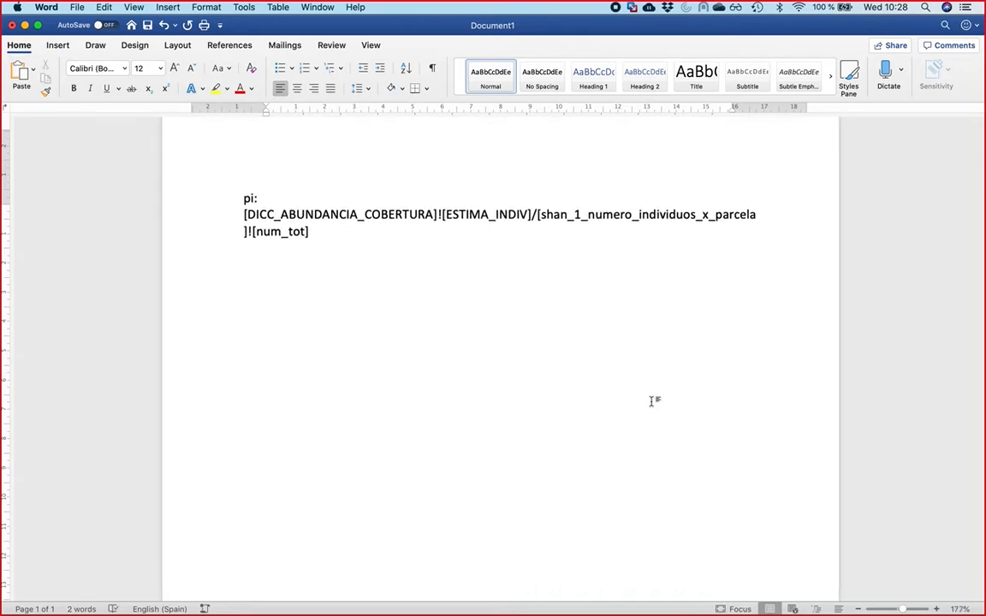
scroll(652, 401, up, 1)
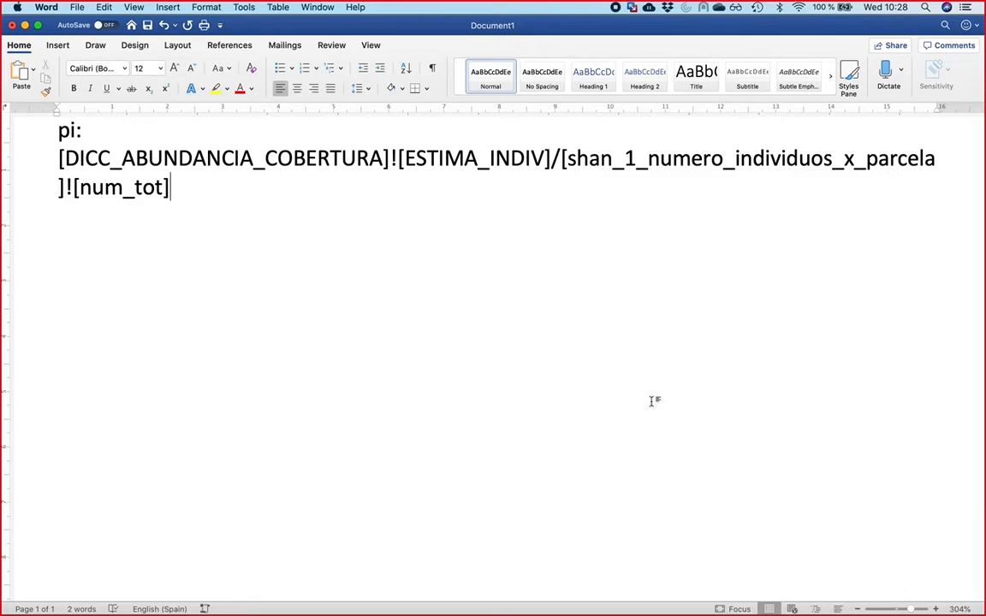
scroll(563, 370, up, 1)
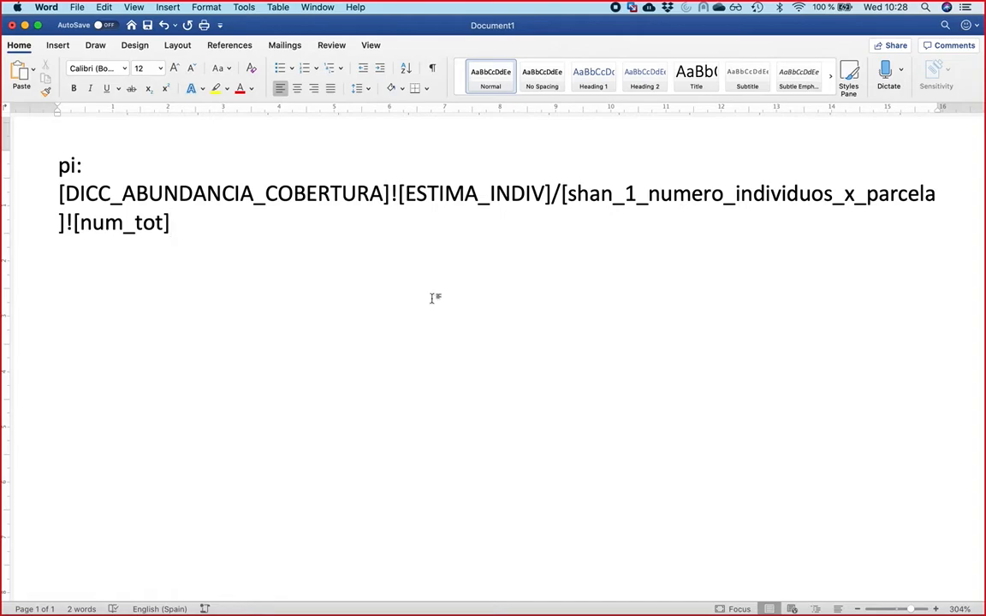
Step: Highlight pi, ESTIMA_INDIV, DICC_ABUNDANCIA_COBERTURA and shan_1_numero_individuos_x_parcela in turn within the pasted expression, and switch back to Access
drag(79, 165, 53, 163)
click(70, 165)
double_click(554, 193)
click(517, 194)
drag(517, 193, 404, 191)
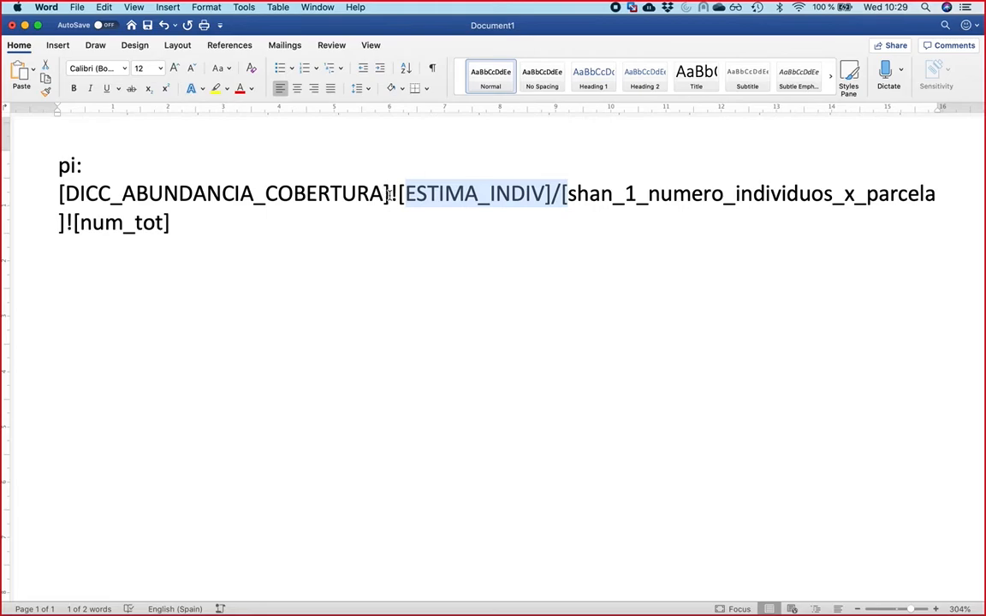
click(391, 194)
drag(391, 194, 52, 197)
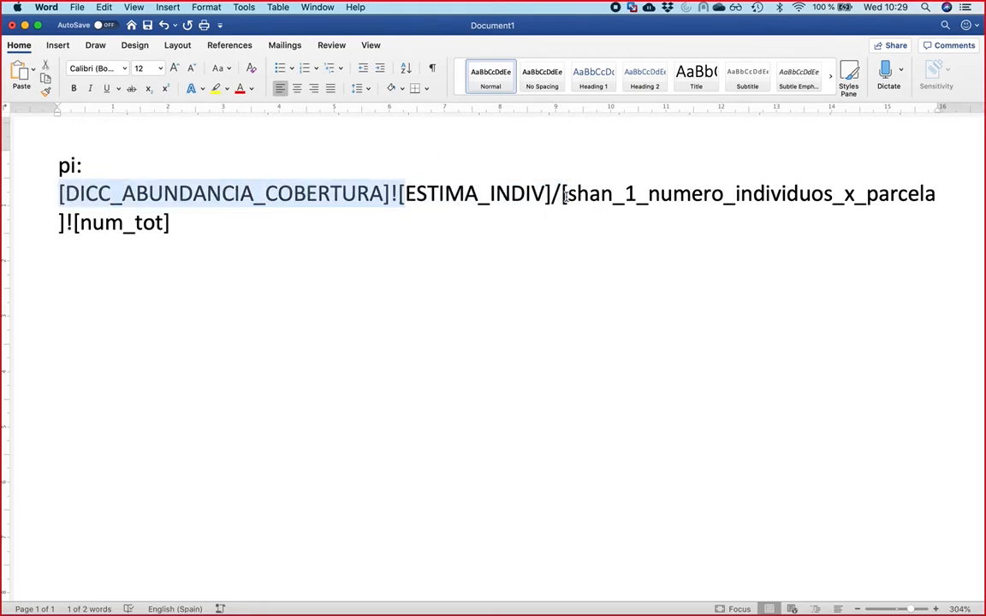
click(564, 195)
drag(168, 222, 564, 196)
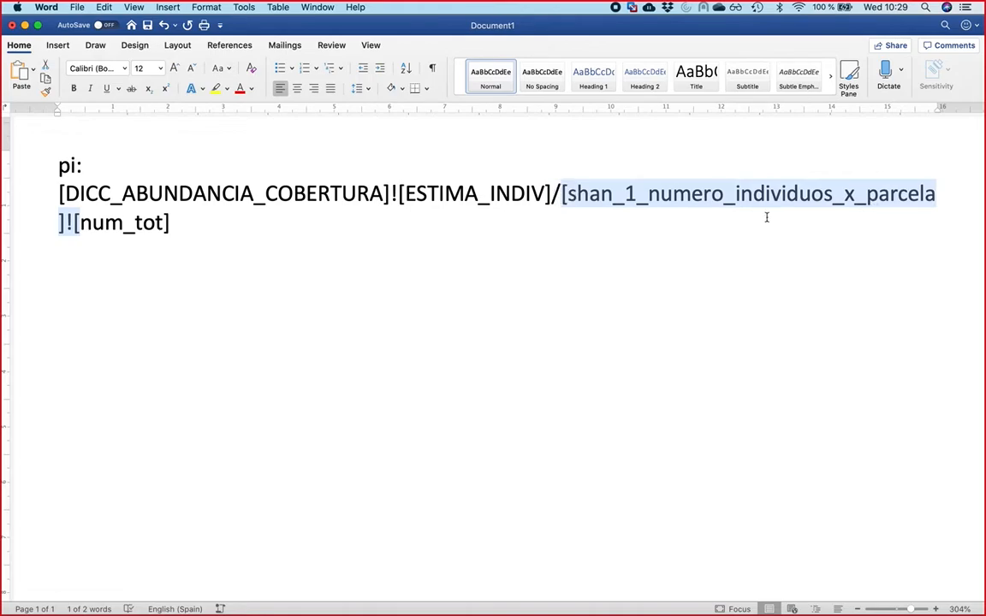
click(704, 249)
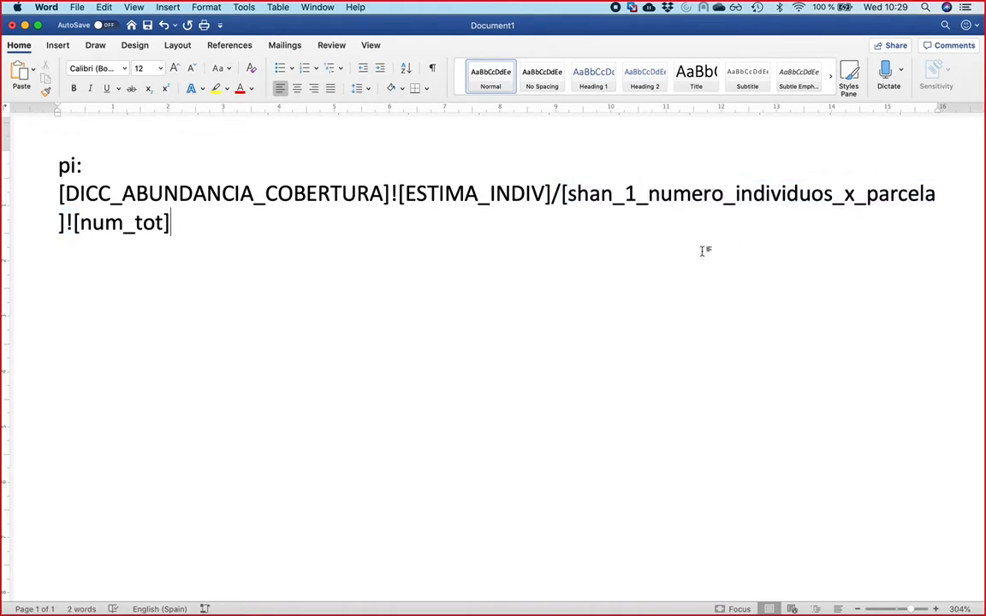
key(super+Tab)
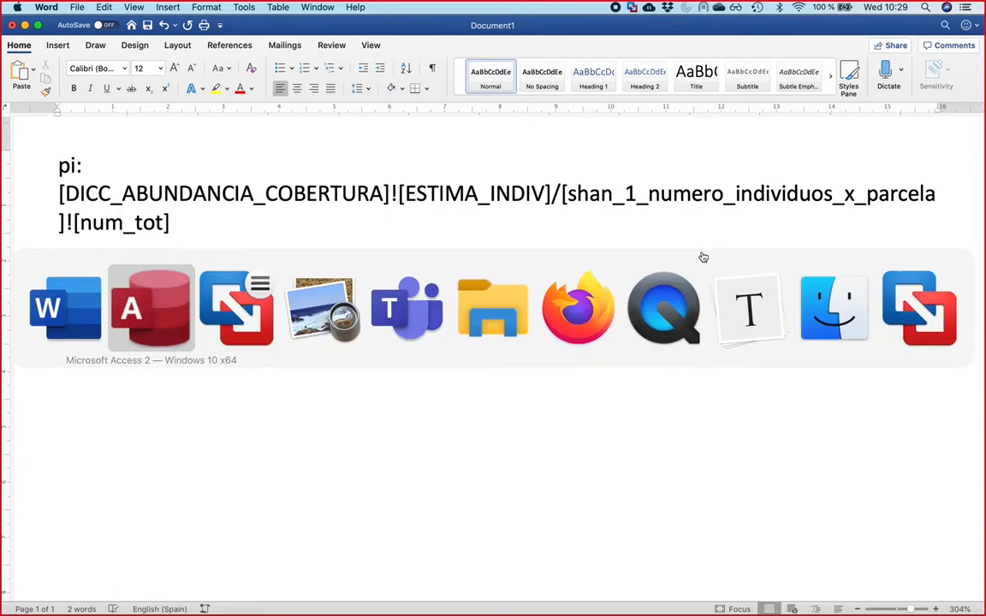
Step: Switch to Access and review the plot, coordinate and species fields and the pi expression in the shan_2_pi query design
key(super+shift+Tab)
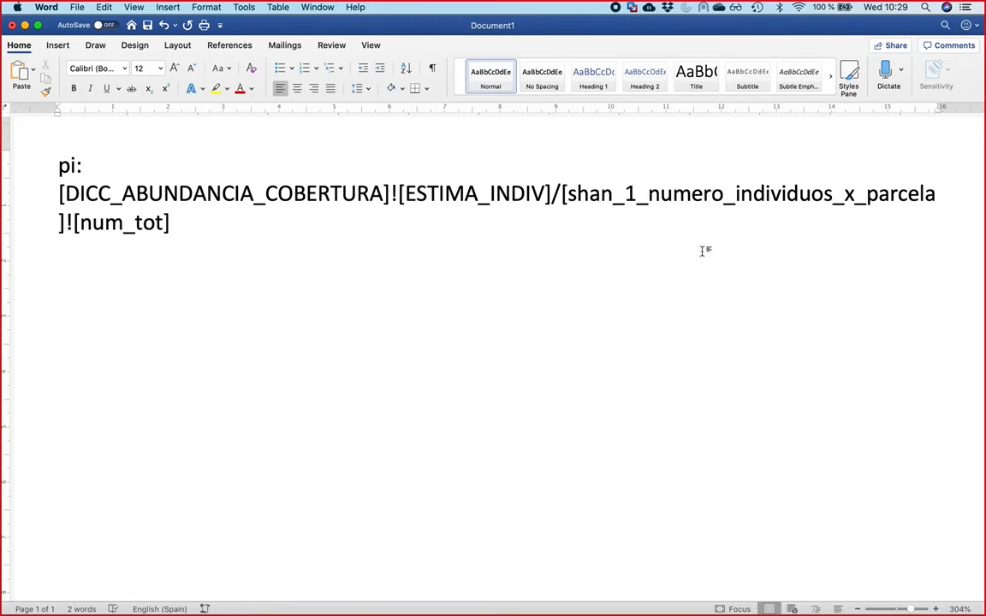
key(super+Tab)
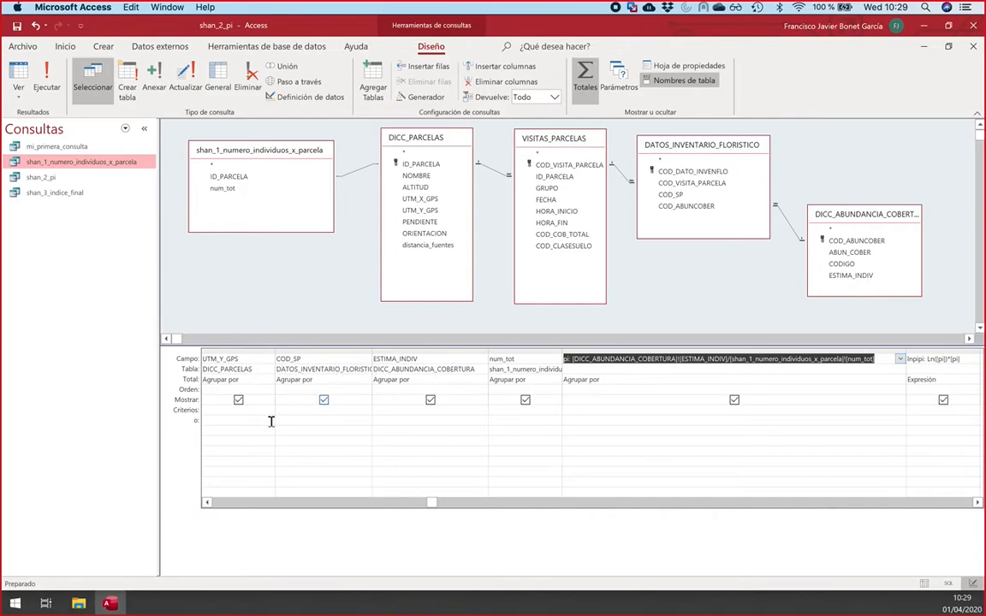
click(207, 503)
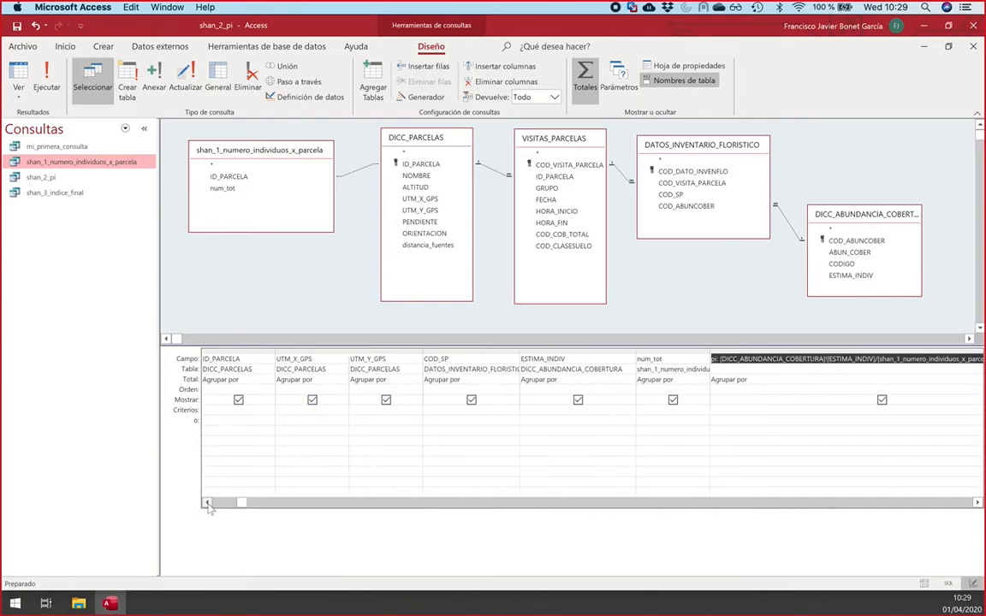
click(221, 359)
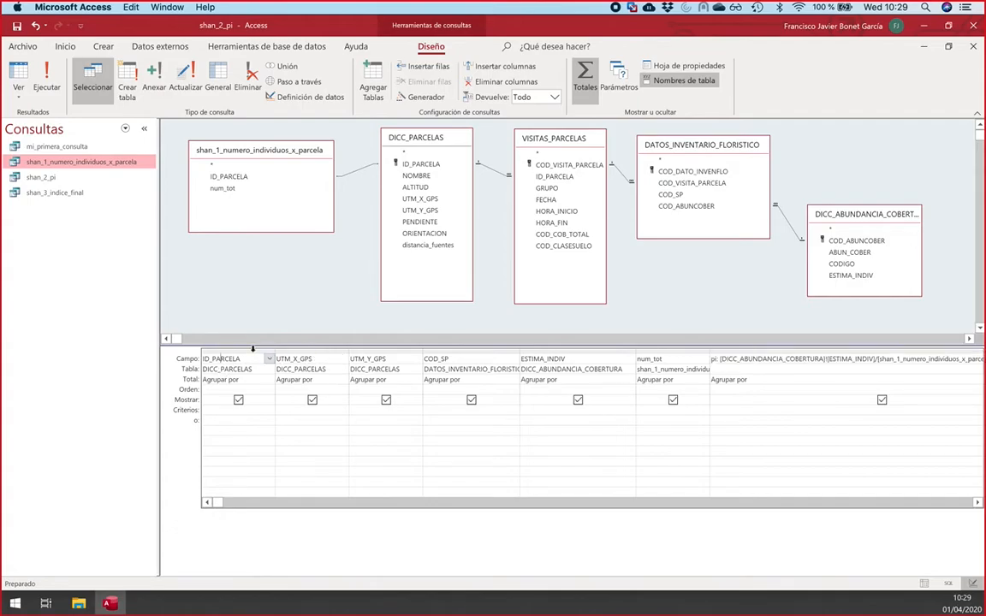
drag(231, 351, 363, 352)
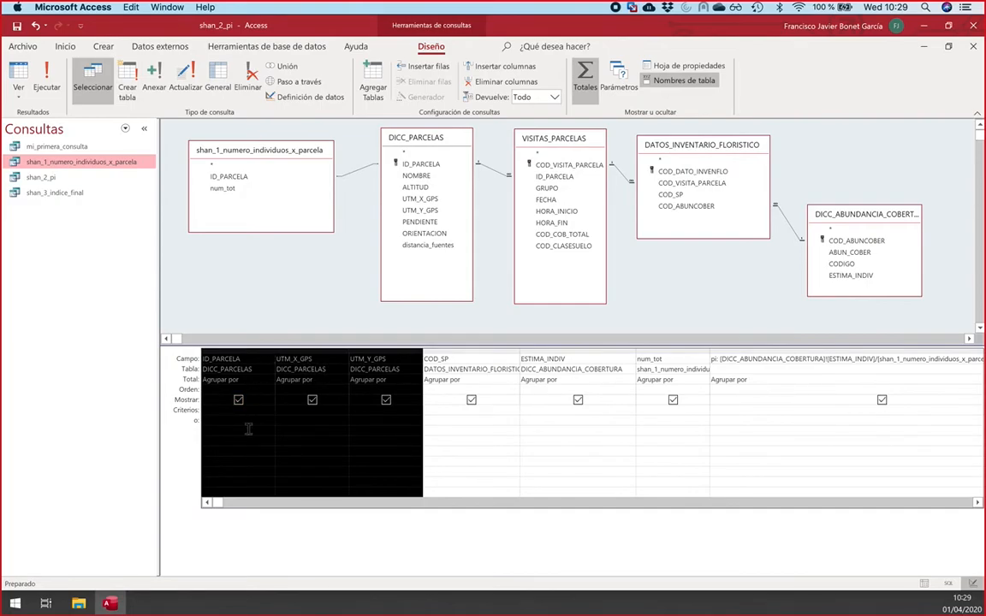
click(454, 358)
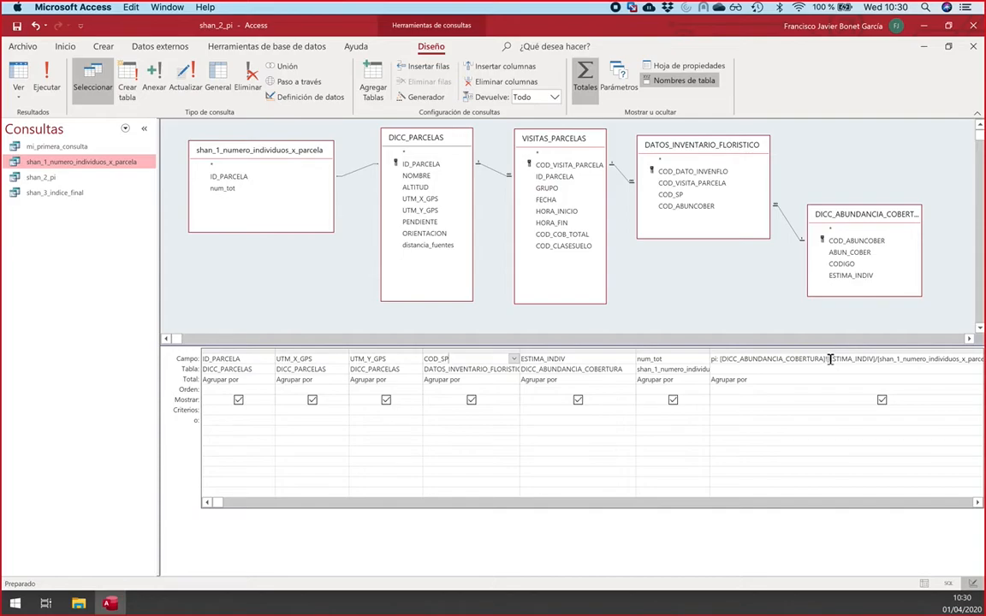
drag(829, 359, 870, 358)
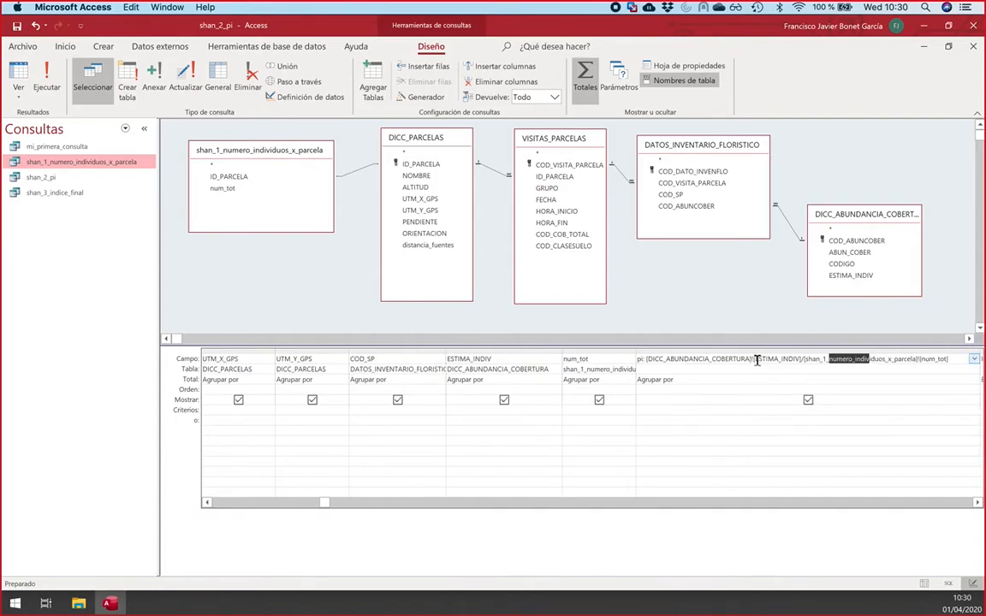
drag(755, 360, 796, 359)
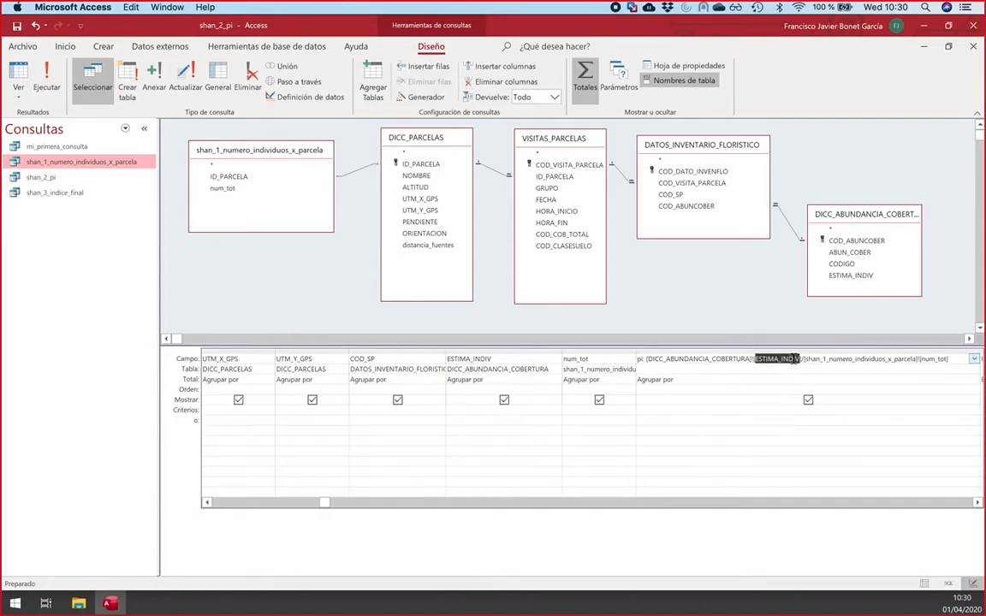
click(723, 379)
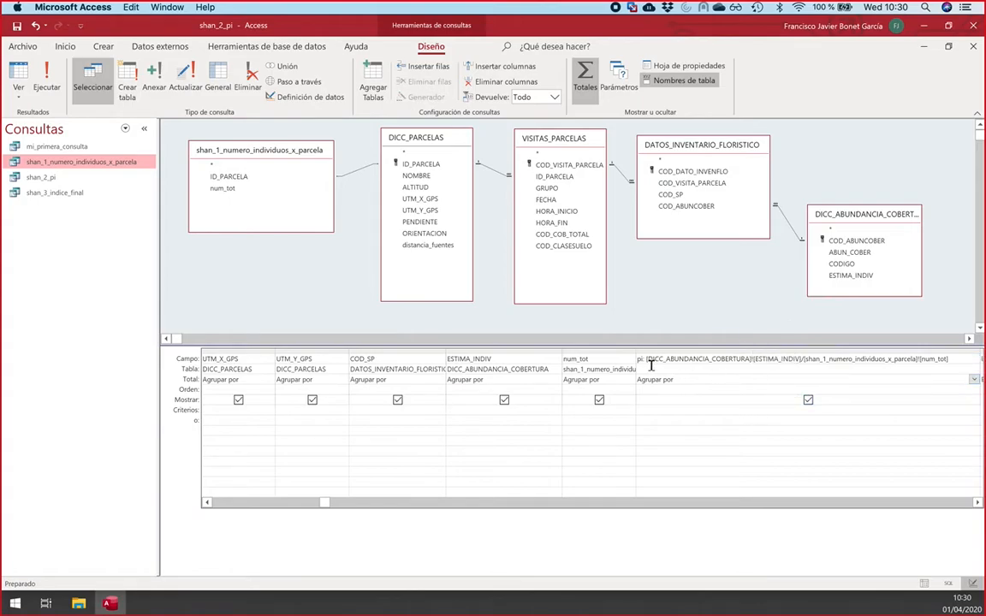
Step: Copy the expression lnpipi: Ln([pi])*[pi] from the query design into the Word document, below the pi formula
click(977, 503)
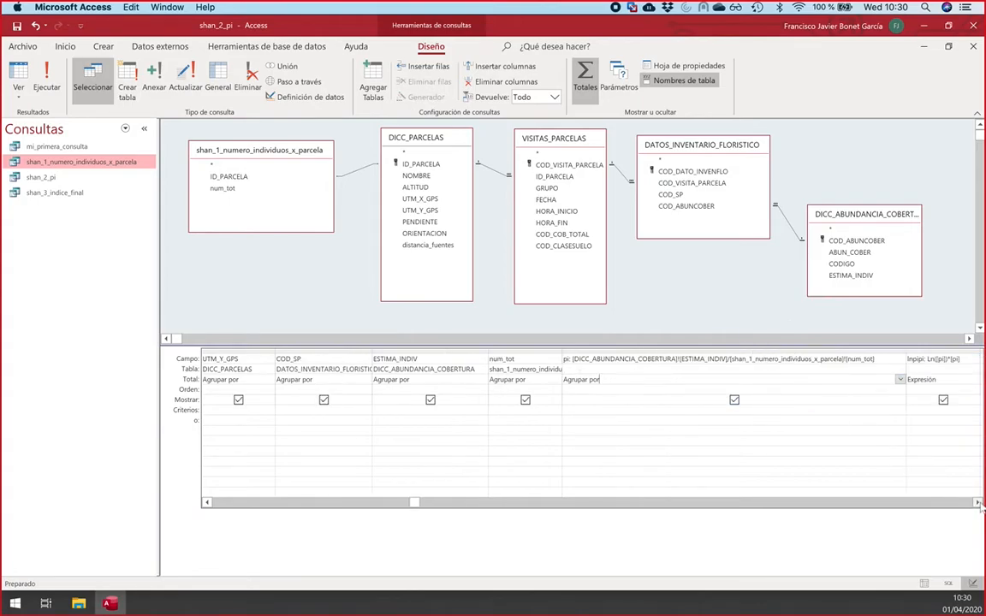
click(675, 357)
drag(675, 358, 601, 357)
key(super+c)
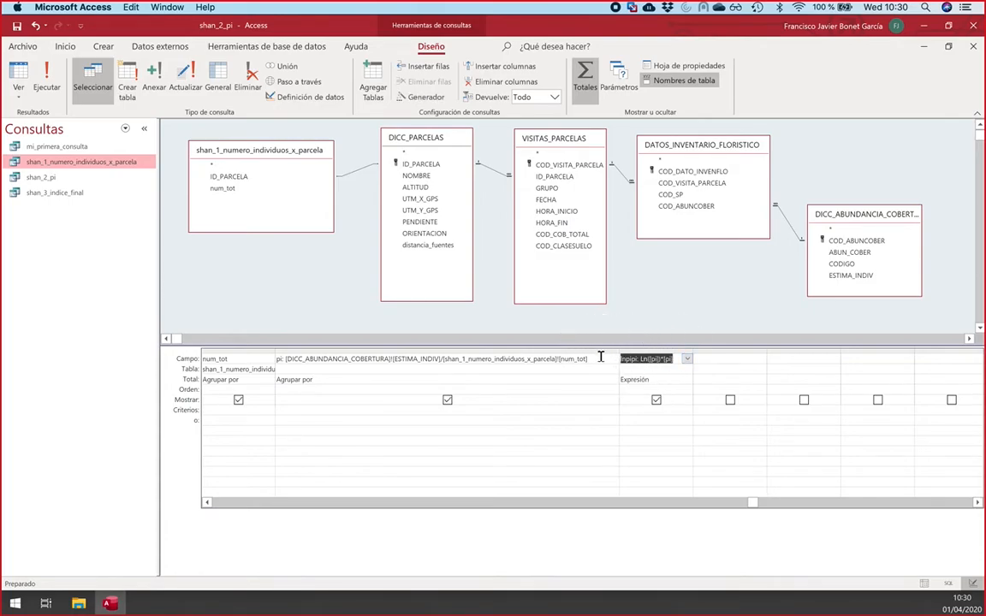
key(super+Tab)
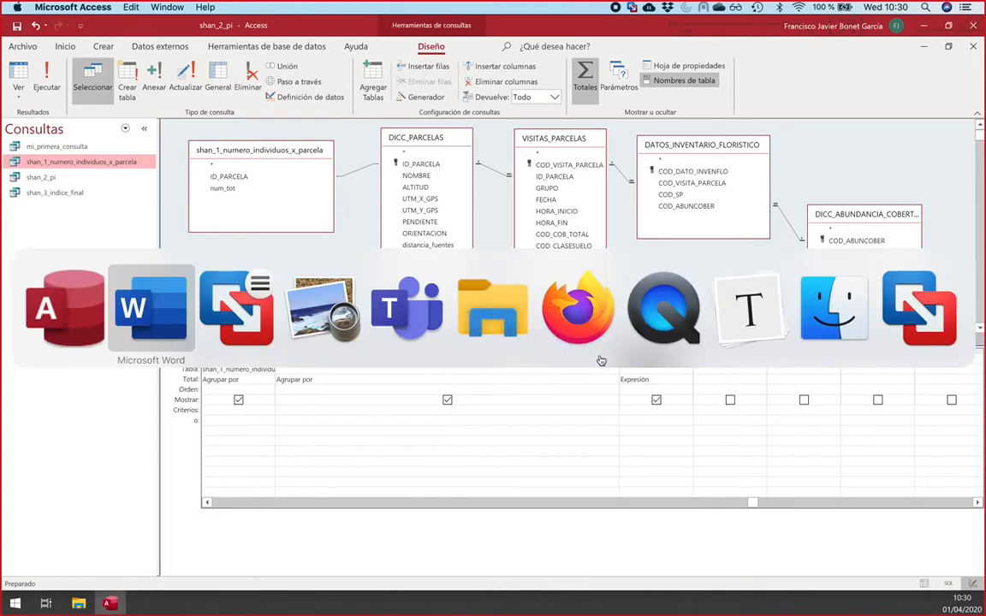
key(Return)
key(Return)
key(super+v)
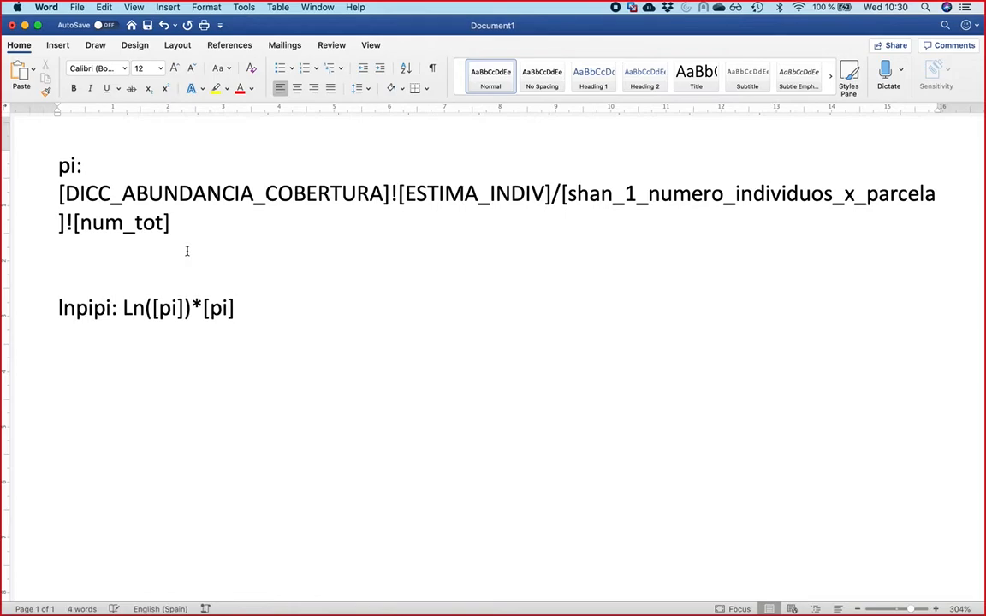
Step: Examine the parts of the lnpipi expression in Word: the field name, the Ln function, its pi argument and the multiplication by pi
scroll(146, 350, up, 5)
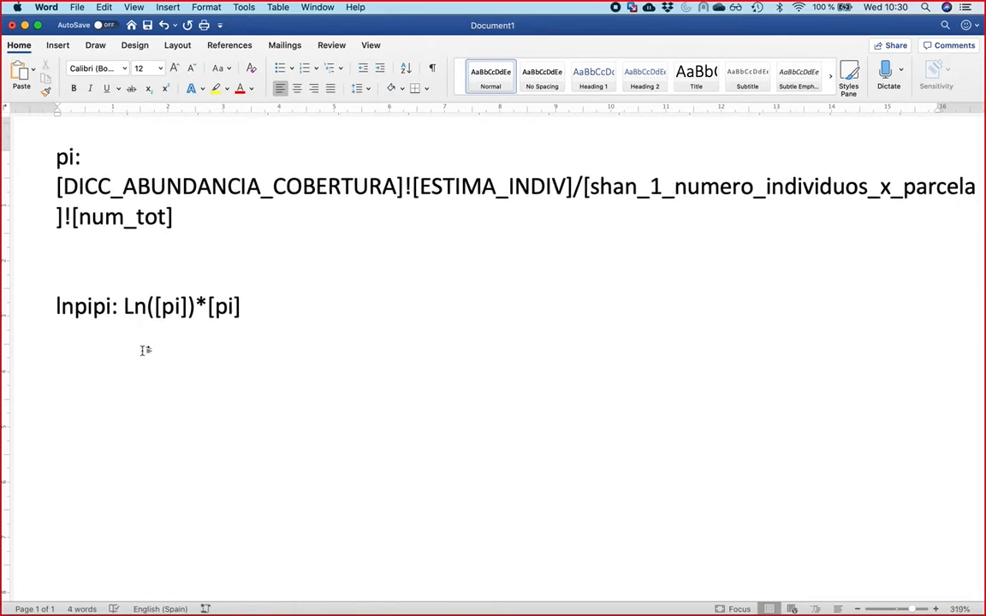
drag(45, 309, 124, 316)
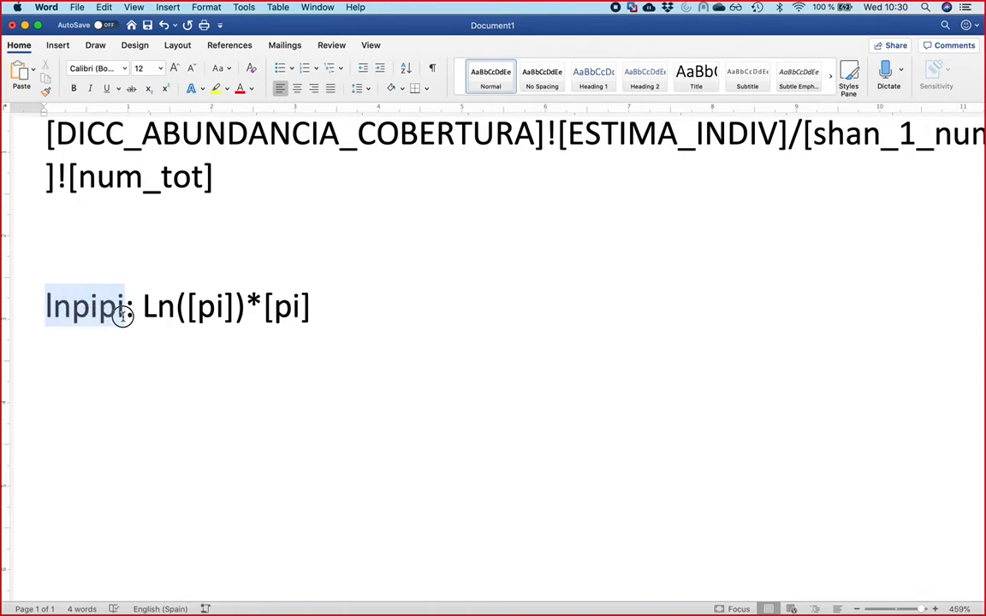
click(53, 313)
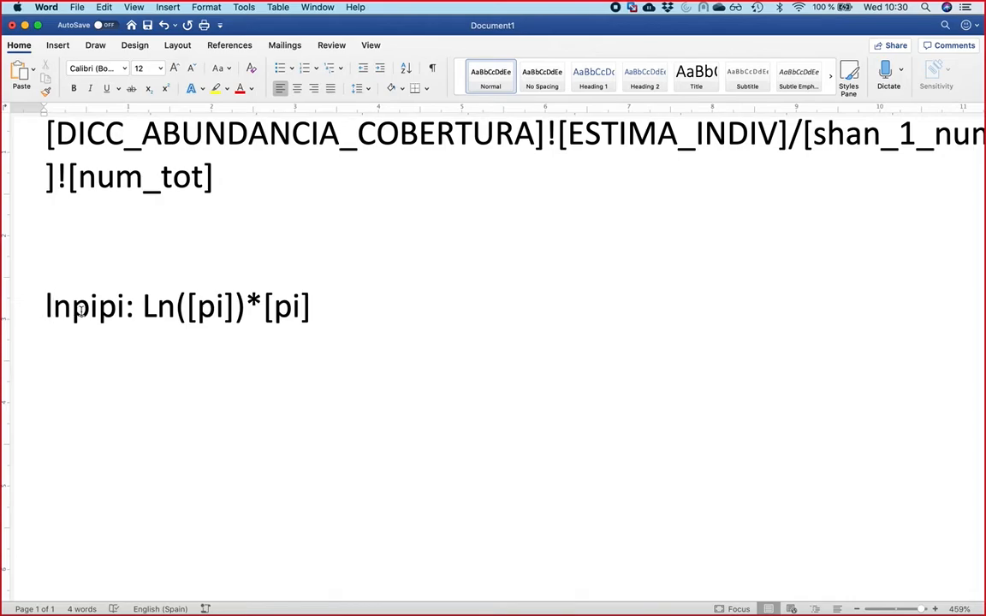
double_click(148, 312)
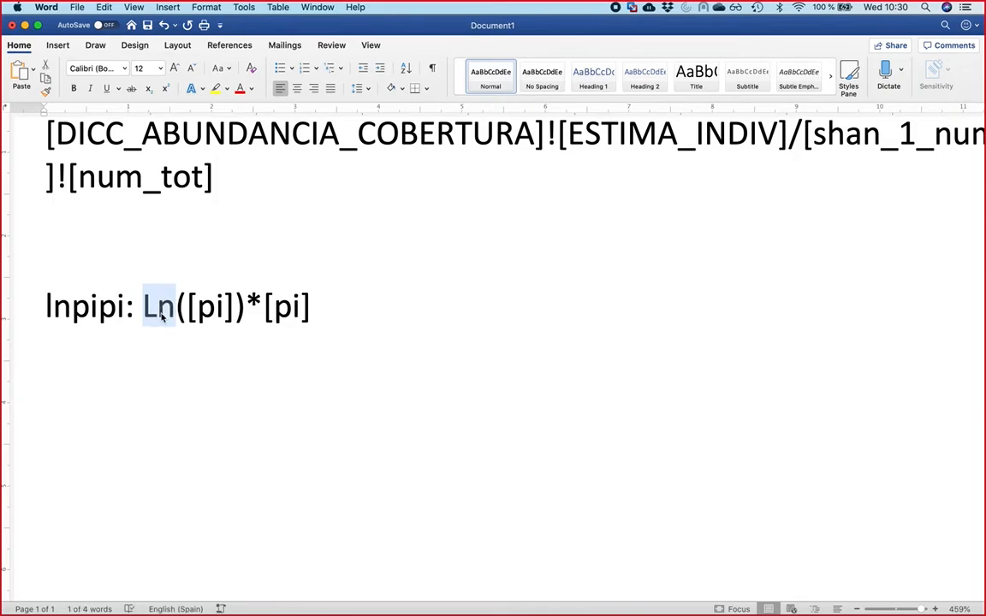
click(147, 308)
double_click(168, 307)
drag(178, 309, 233, 309)
click(246, 310)
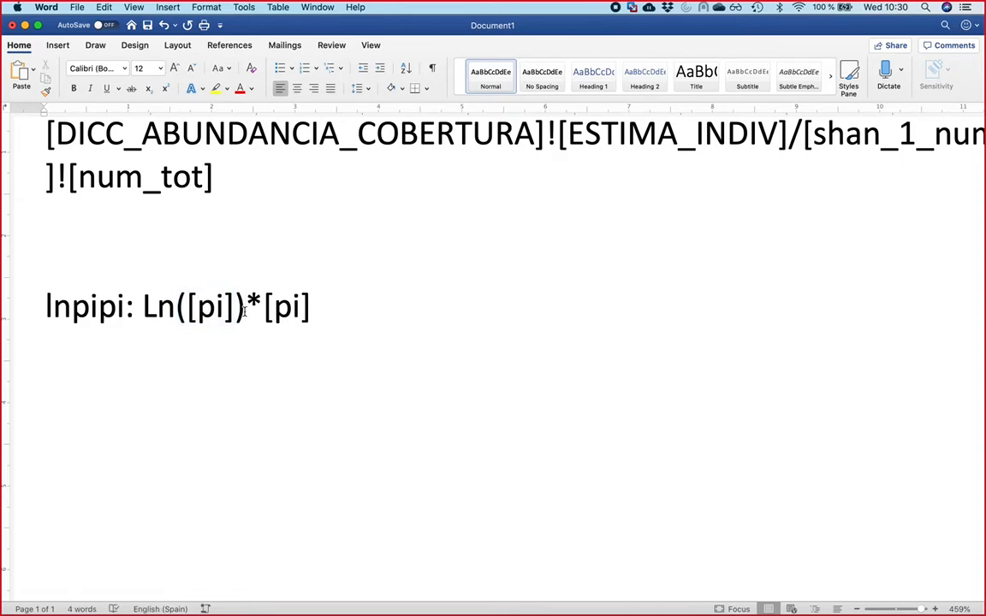
drag(272, 310, 243, 308)
click(249, 308)
click(220, 308)
shift+click(314, 310)
click(315, 310)
Step: Switch back to Access and compare the Total settings of the pi and lnpipi columns in the query design
key(super+Tab)
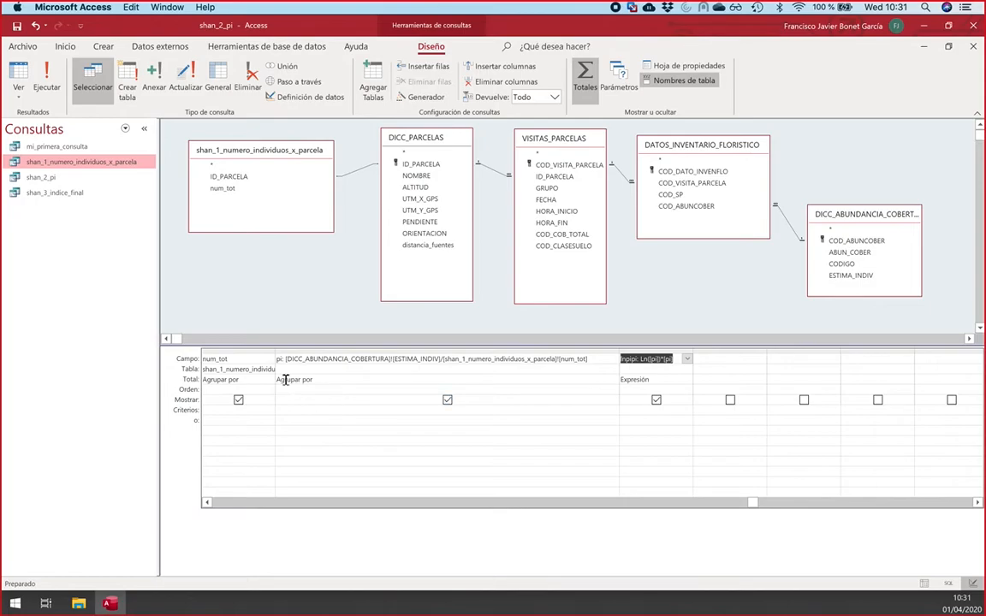
click(323, 382)
click(279, 379)
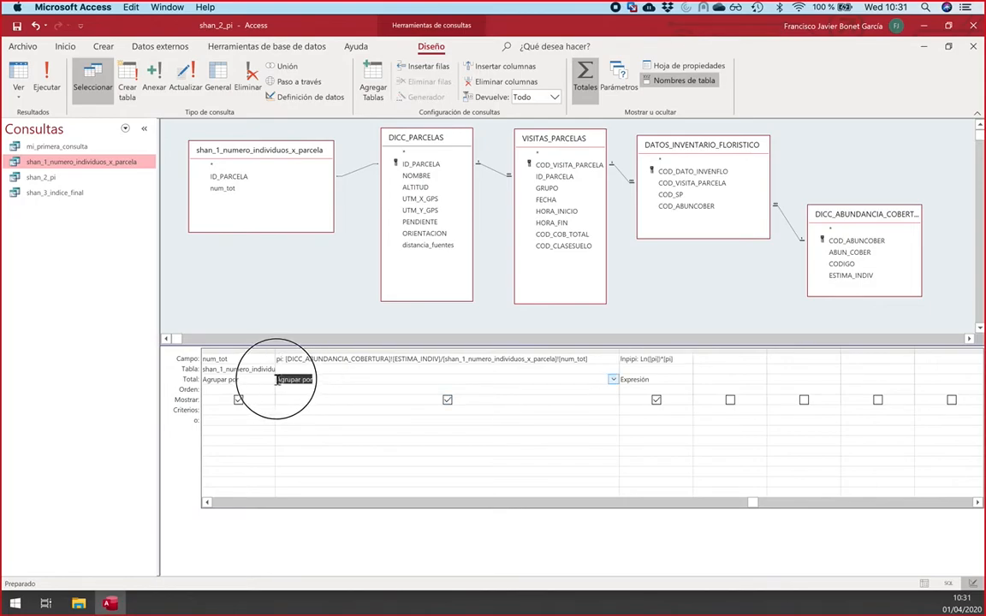
click(661, 380)
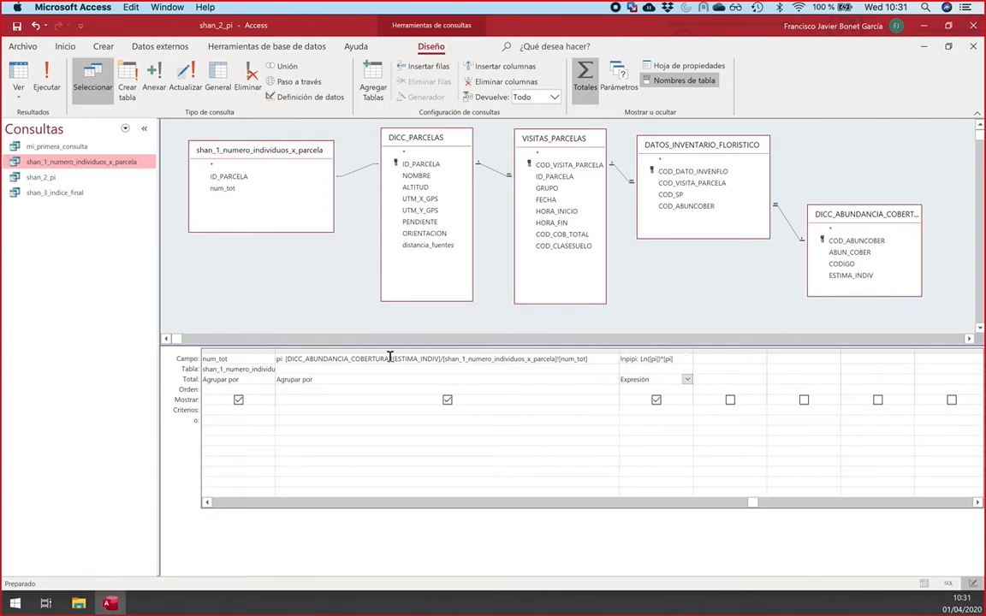
drag(324, 381, 276, 350)
click(284, 350)
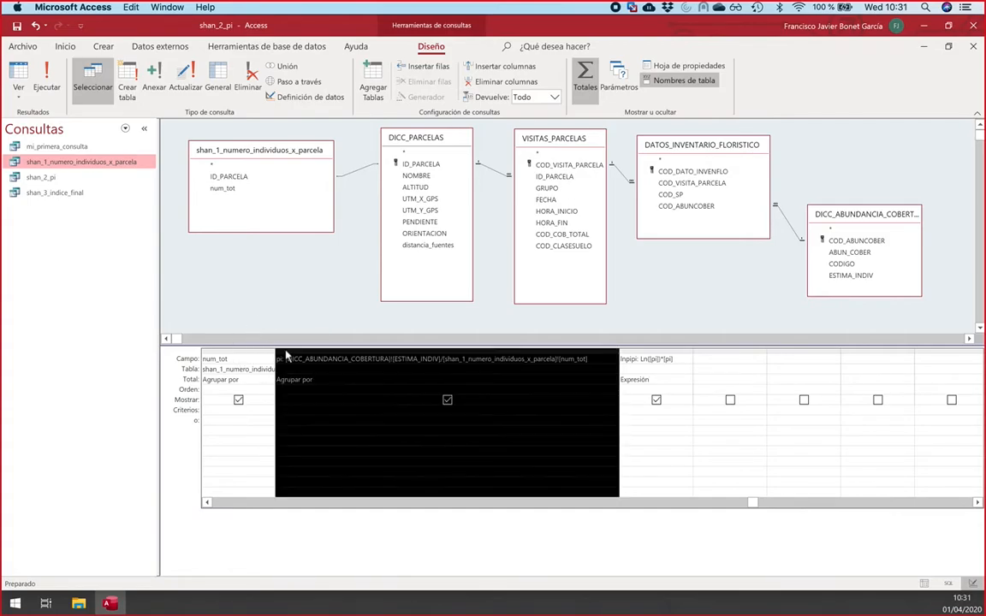
click(637, 352)
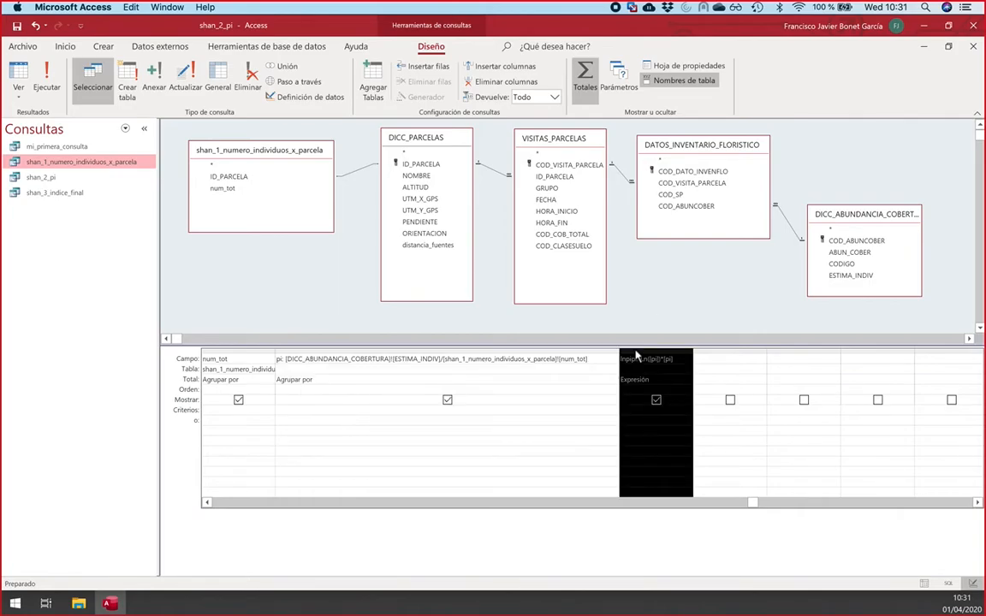
click(641, 379)
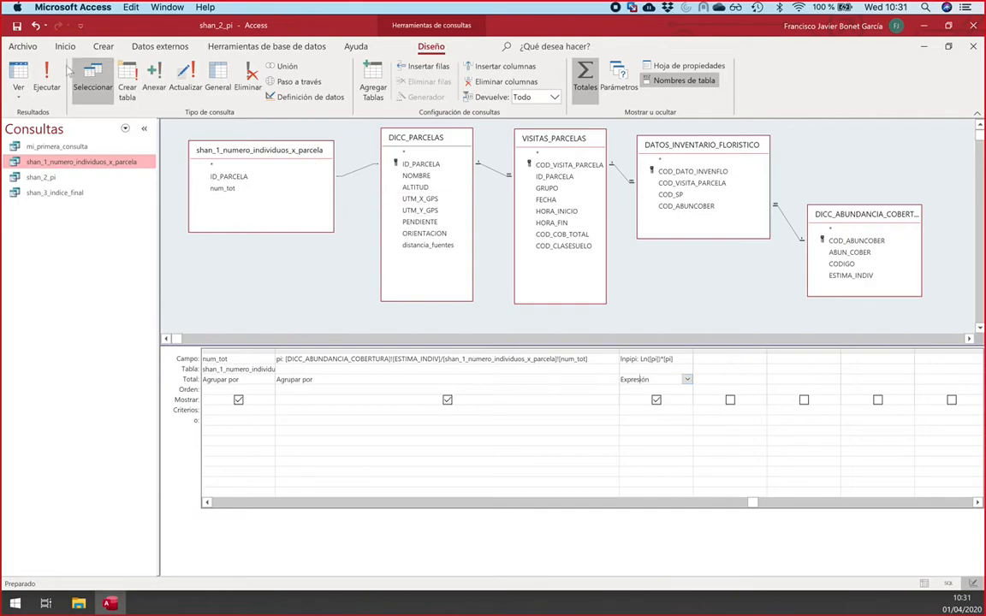
Step: Run the shan_2_pi query and check ESTIMA_INDIV and num_tot in the first record, plus all rows of plot 1
click(47, 77)
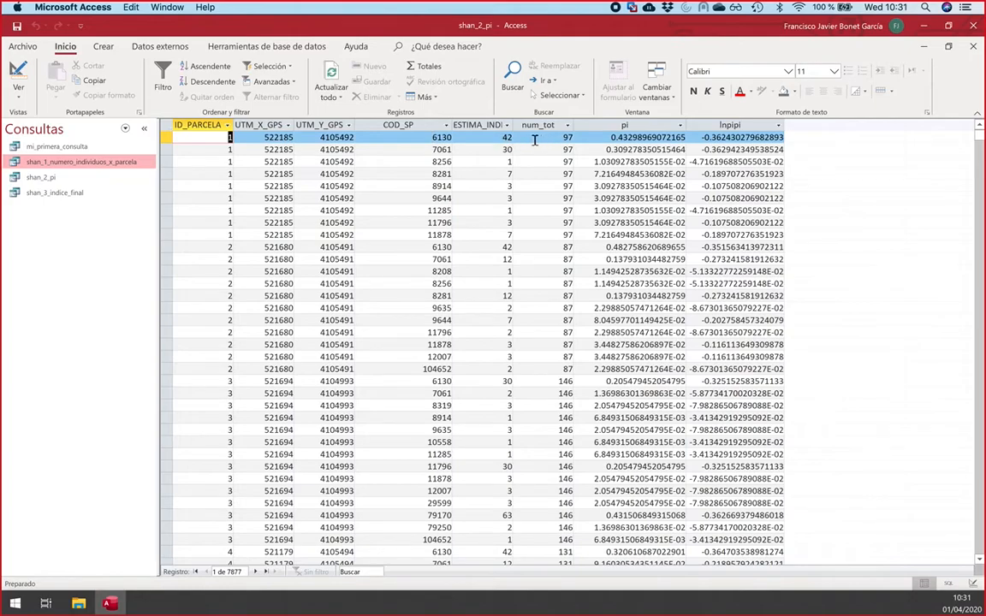
click(474, 139)
drag(473, 139, 505, 138)
double_click(564, 139)
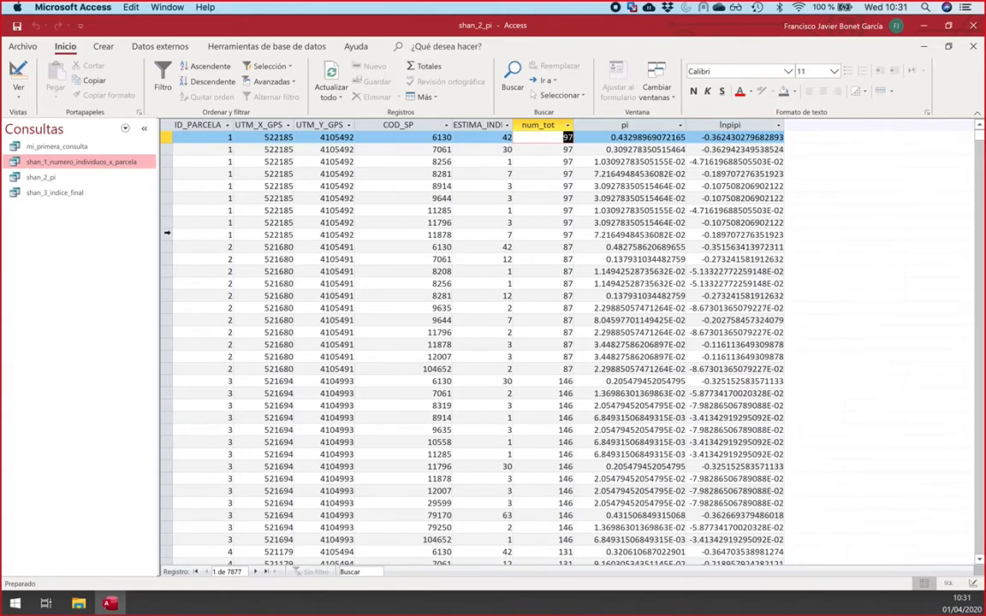
drag(167, 235, 167, 138)
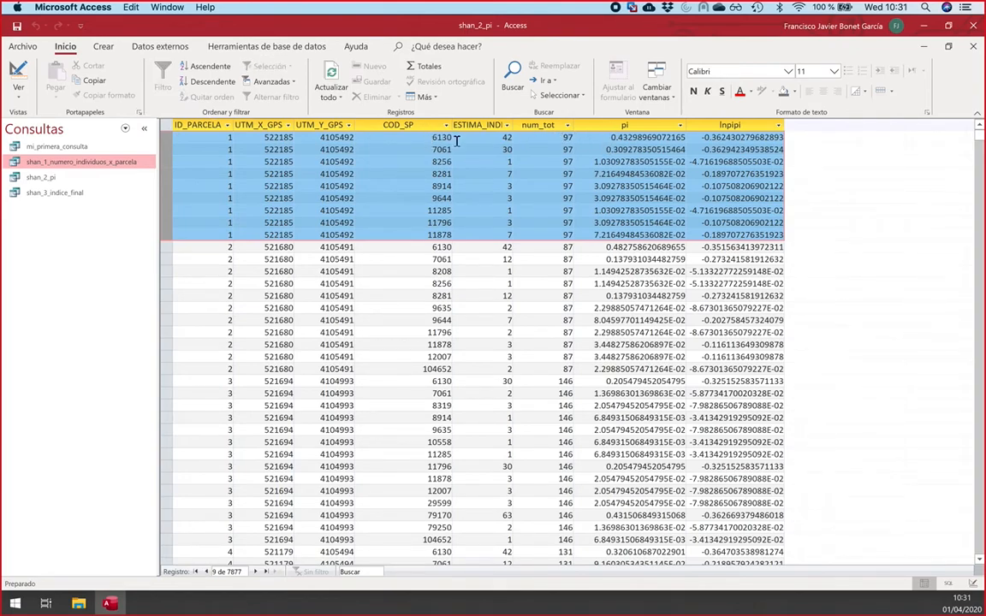
Step: Compare the lnpipi and pi values calculated for the species of plot 1 in the query results
click(697, 141)
drag(694, 137, 796, 137)
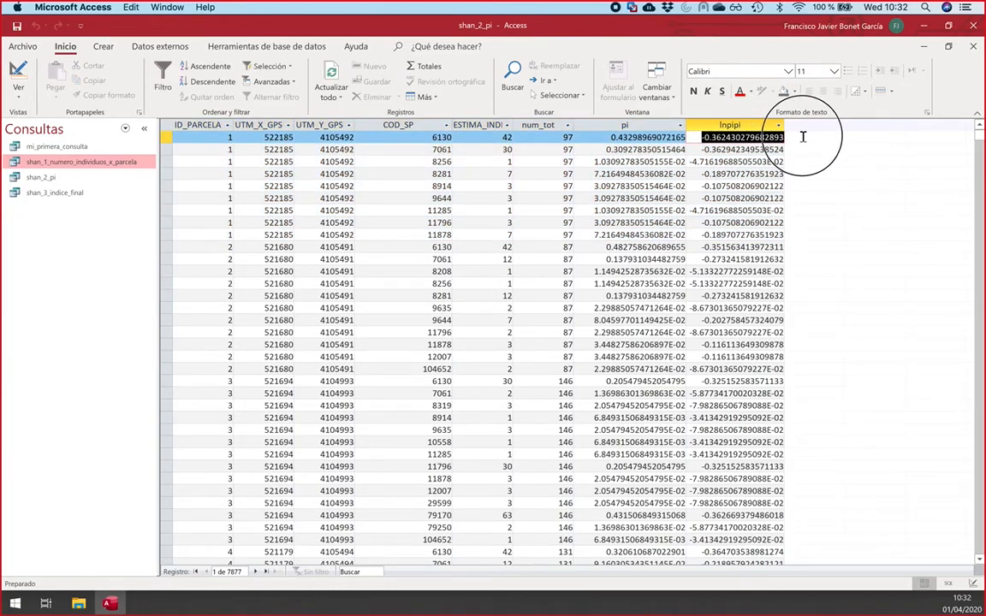
click(604, 137)
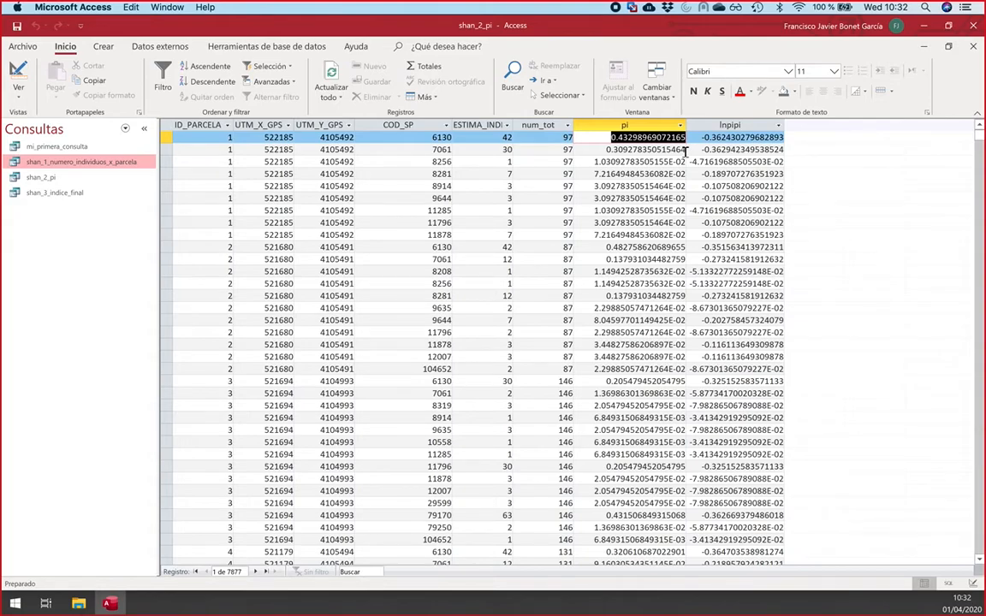
click(652, 187)
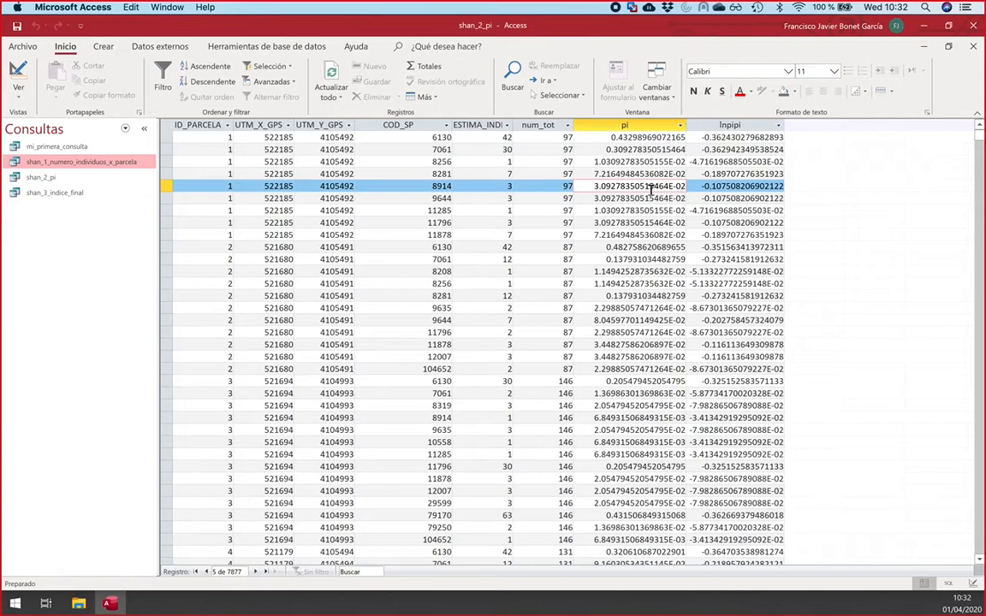
click(700, 137)
Step: Switch to comunidades.pdf in Preview, review the (pi)(log2 pi) term of the Shannon–Wiener formula on page 10, and return to Access
key(super+Tab)
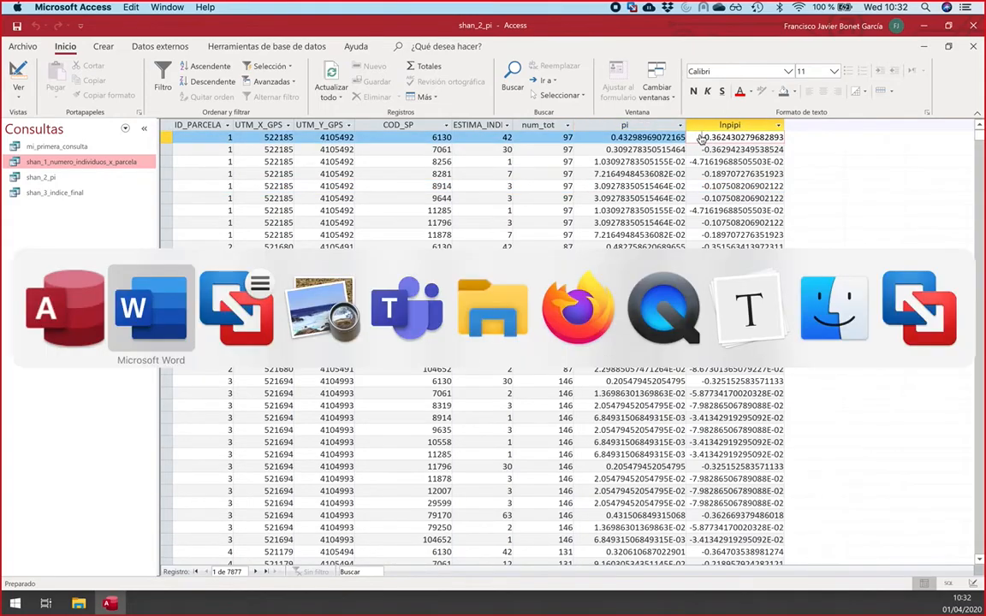
key(super+Tab)
key(super+Tab)
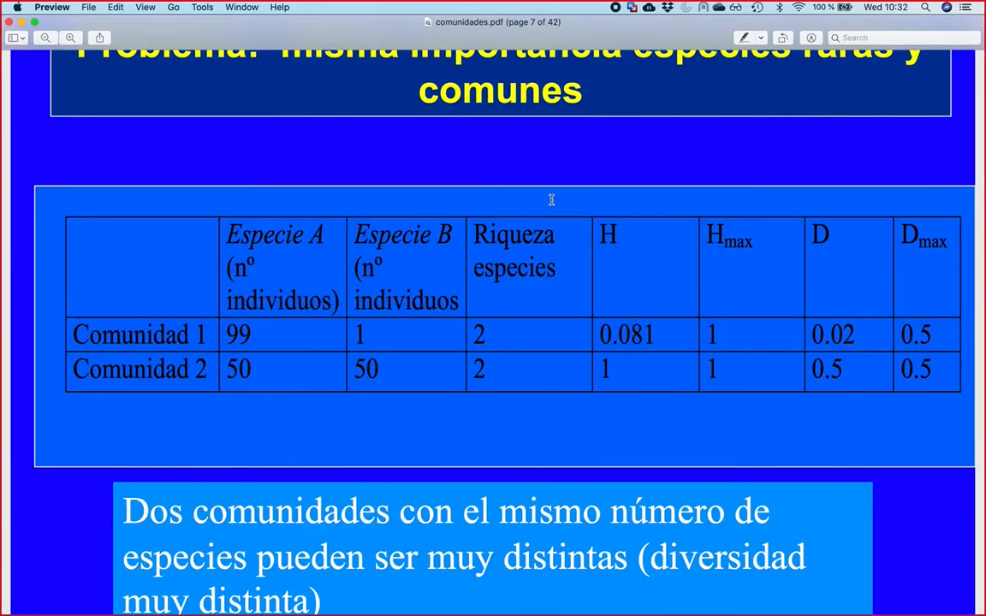
scroll(552, 200, down, 20)
scroll(551, 199, down, 10)
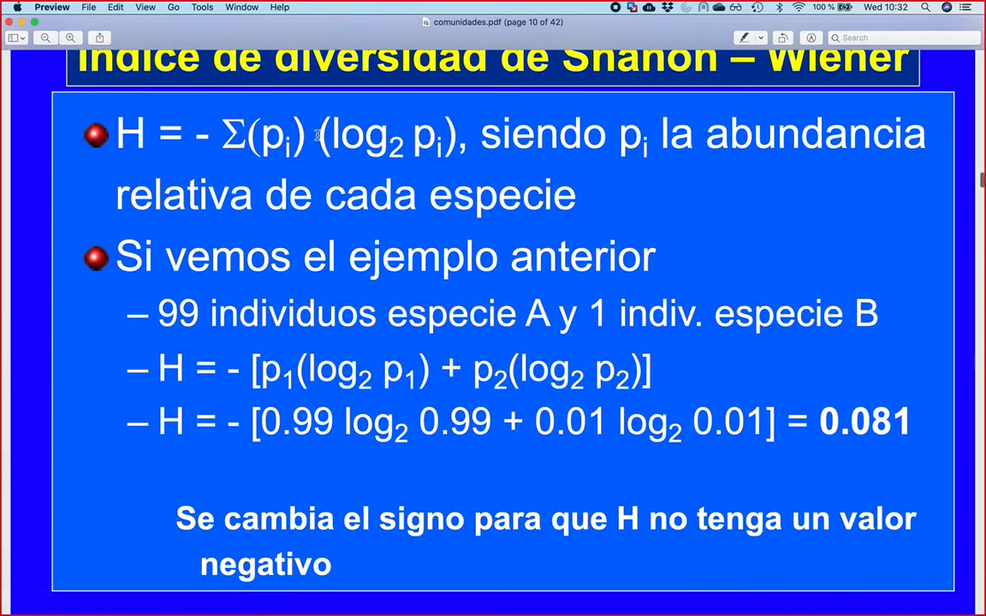
drag(246, 135, 459, 152)
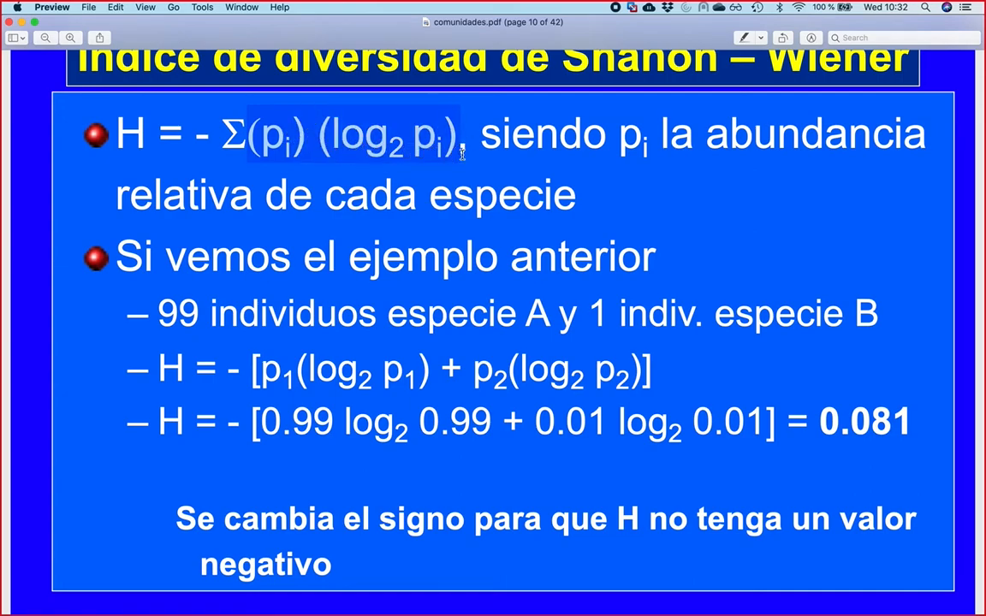
key(super+Tab)
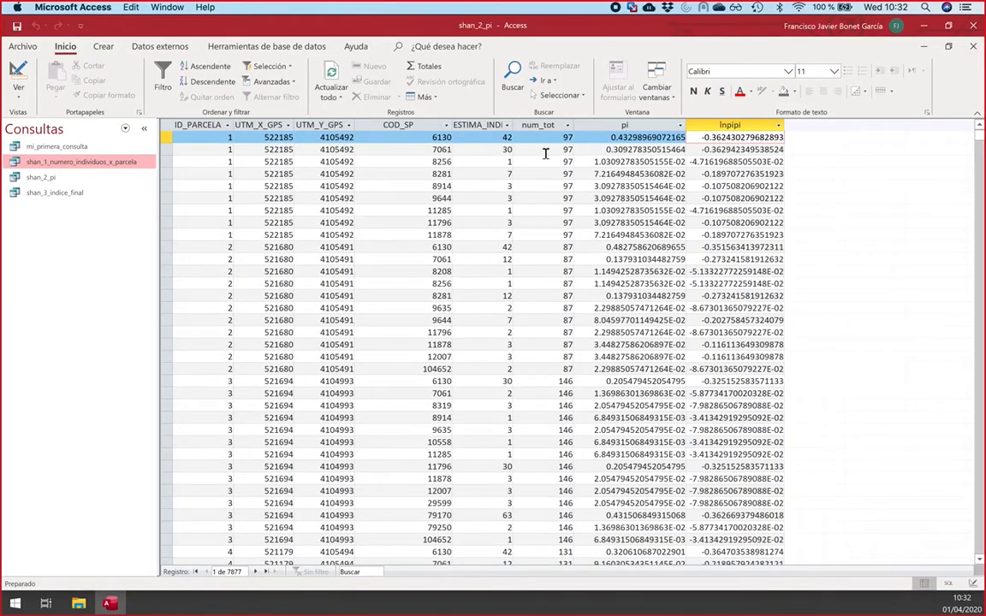
Step: Select the plot 1 rows in the shan_2_pi results for review and close the query, saving its design changes
drag(167, 137, 183, 237)
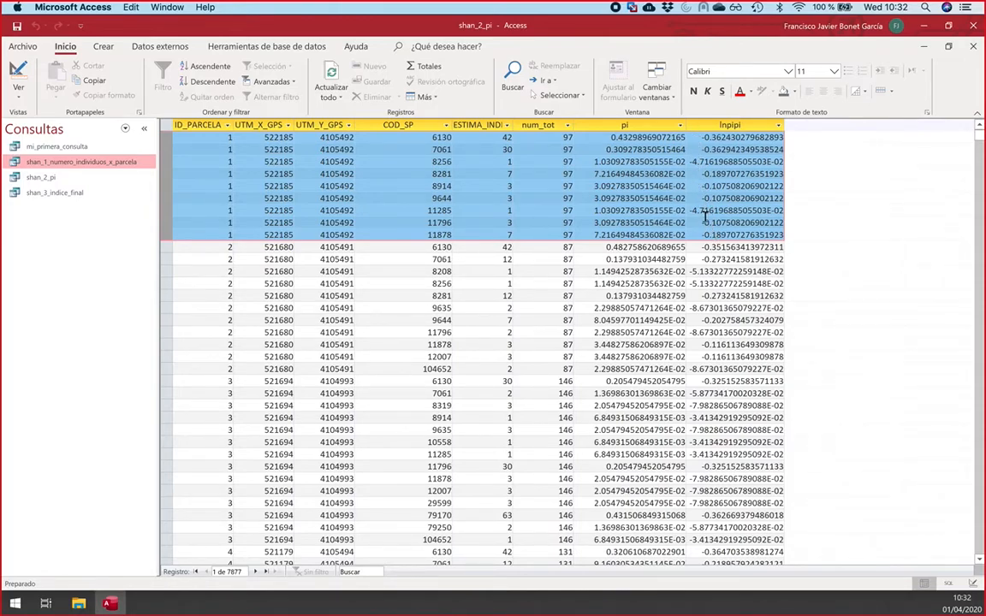
click(704, 138)
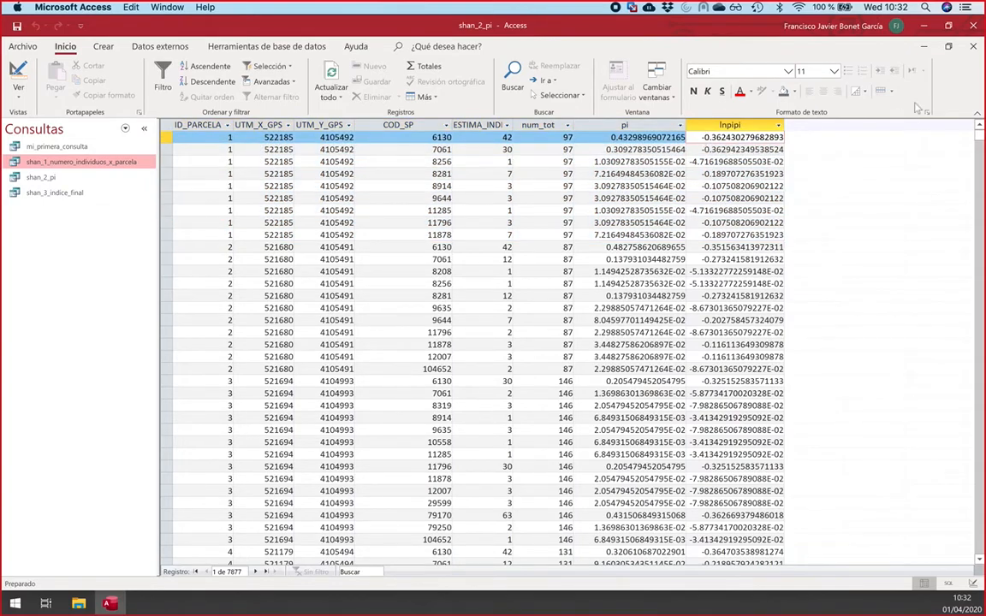
key(ctrl+w)
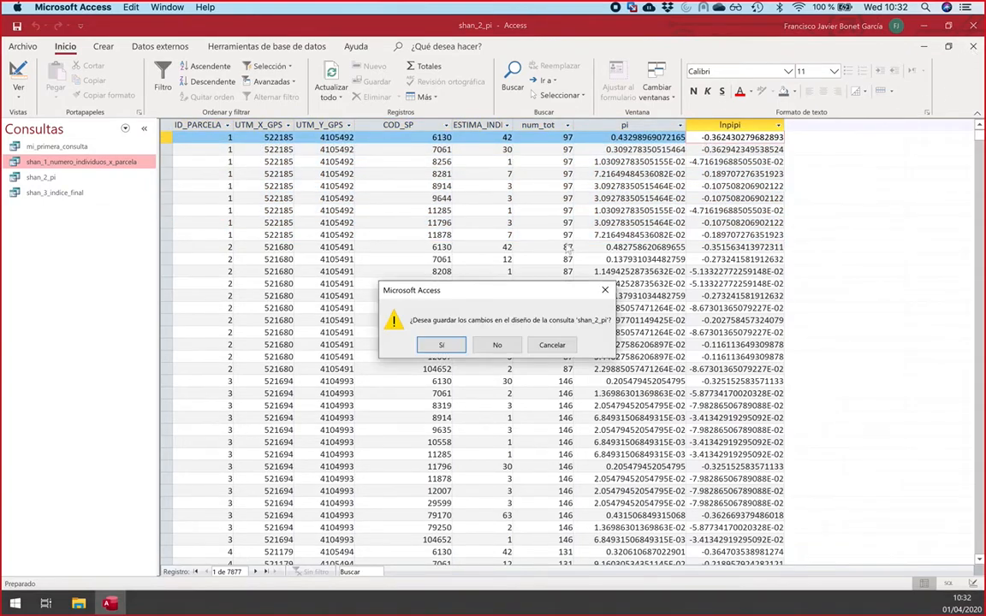
click(441, 346)
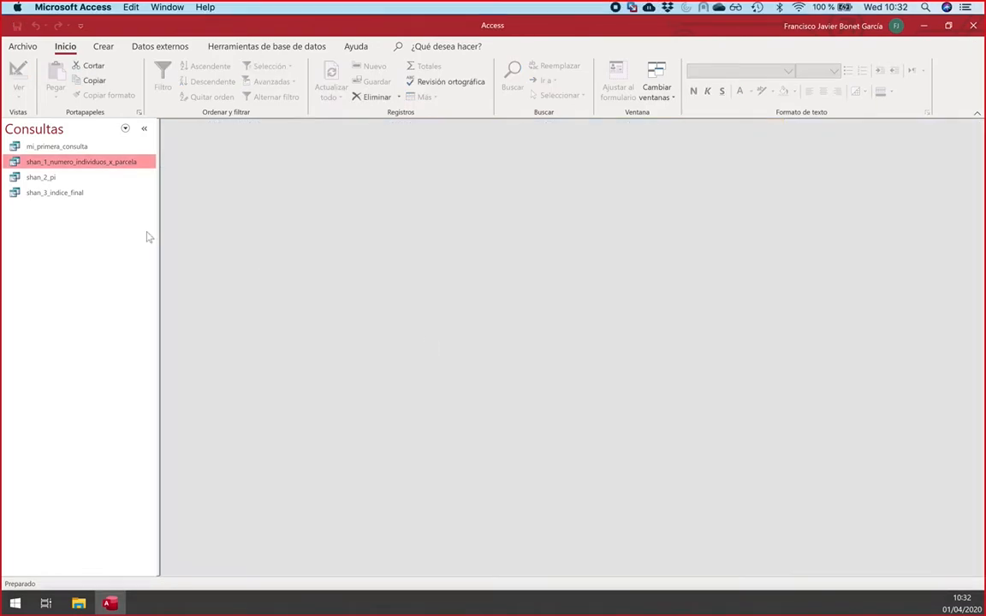
Step: Open shan_3_indice_final in Design view and enlarge its layout so the H expression and all shan_2_pi fields are readable
right_click(44, 194)
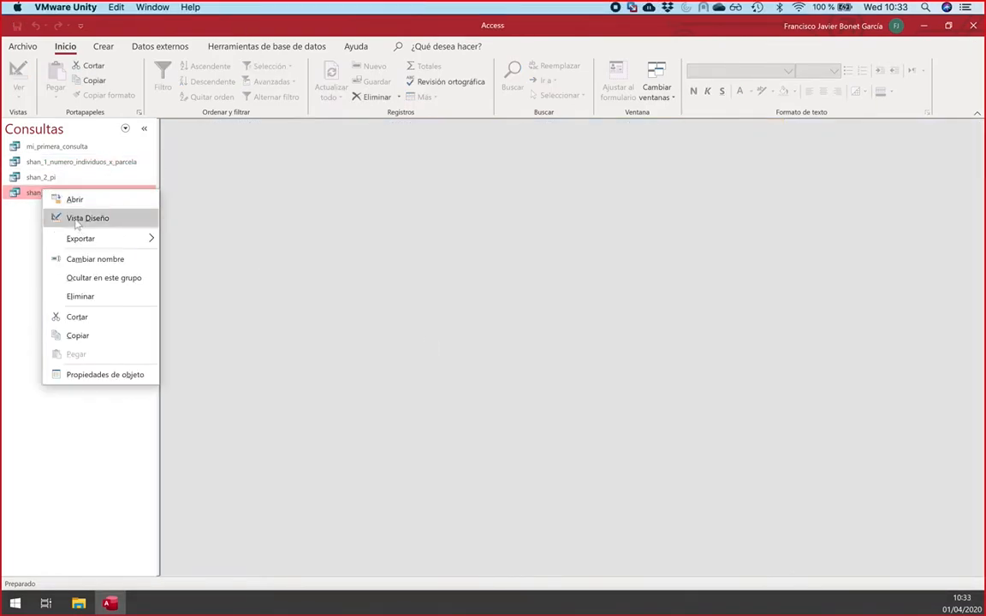
click(85, 218)
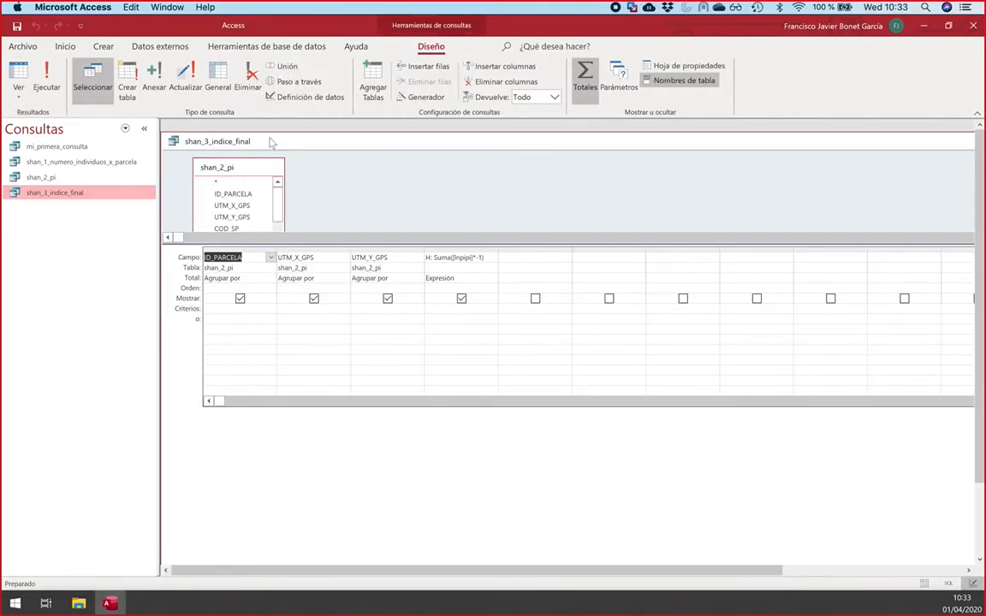
drag(317, 211, 321, 300)
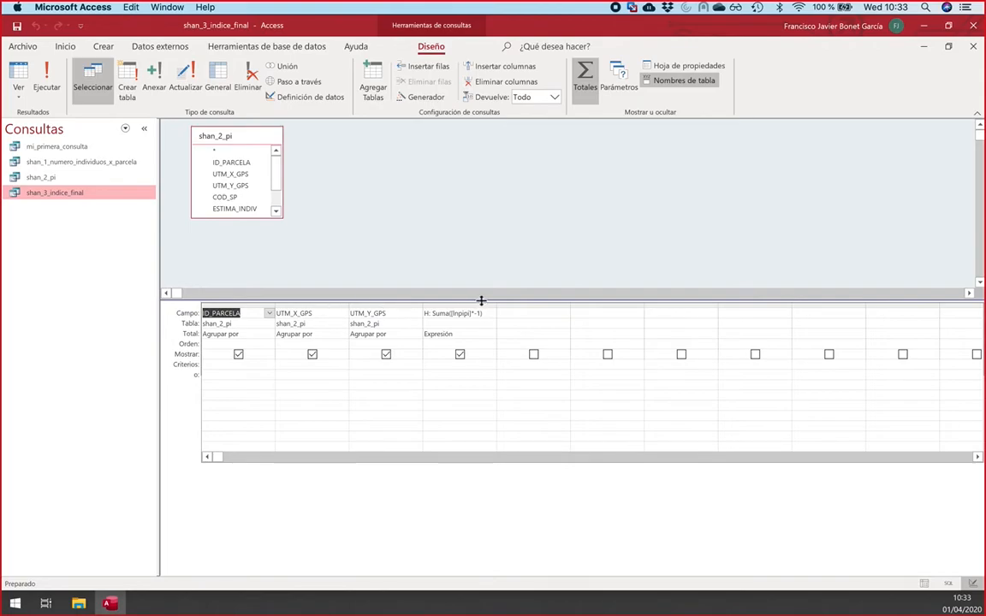
drag(497, 305, 577, 319)
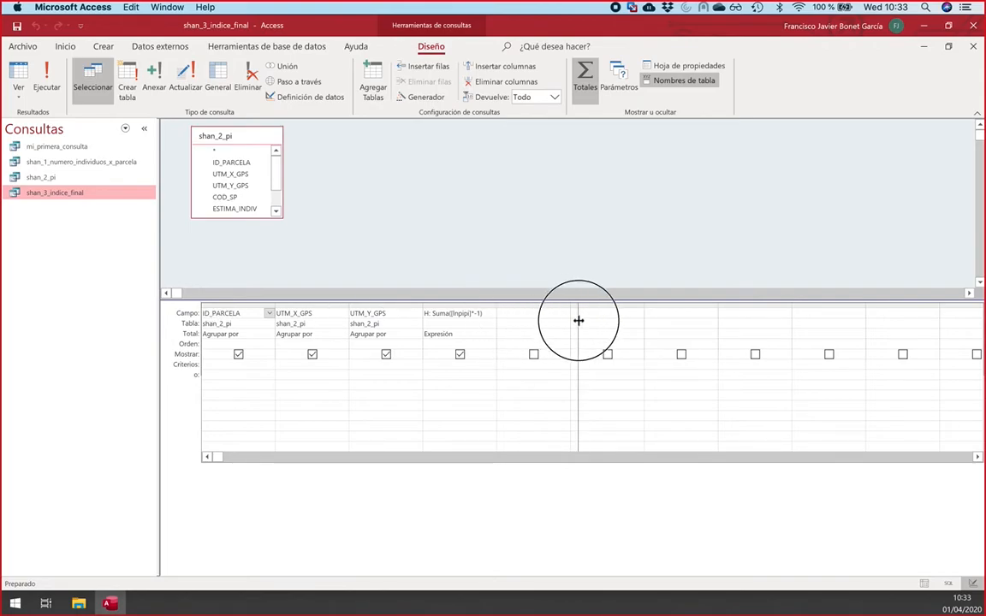
drag(494, 315, 392, 309)
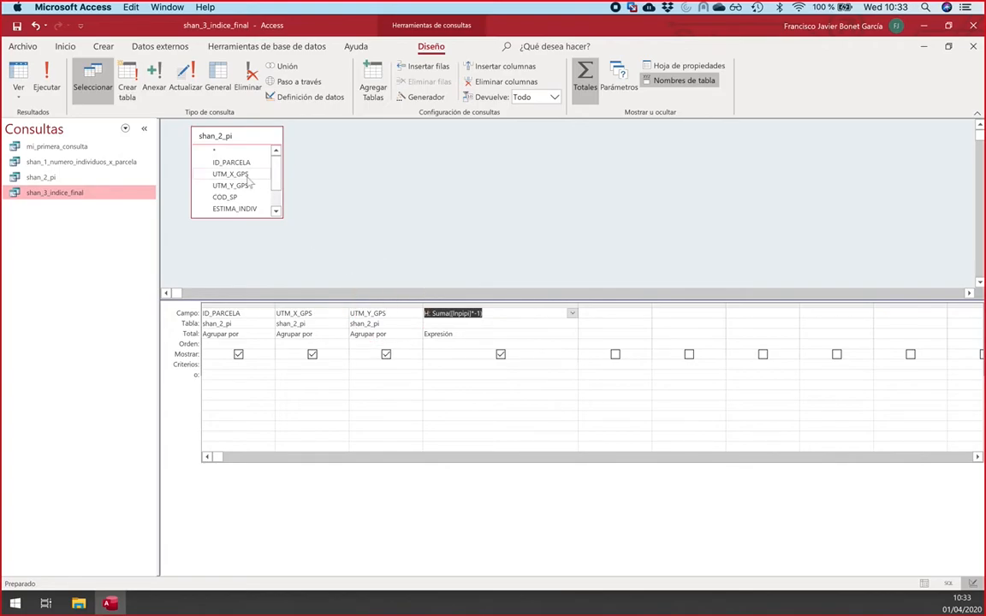
click(231, 133)
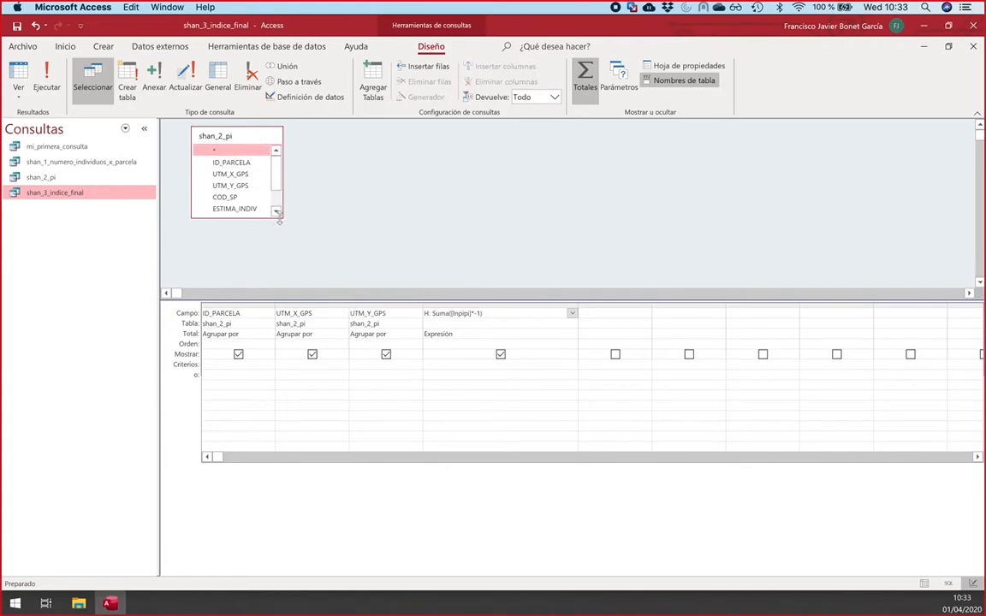
drag(281, 202, 286, 275)
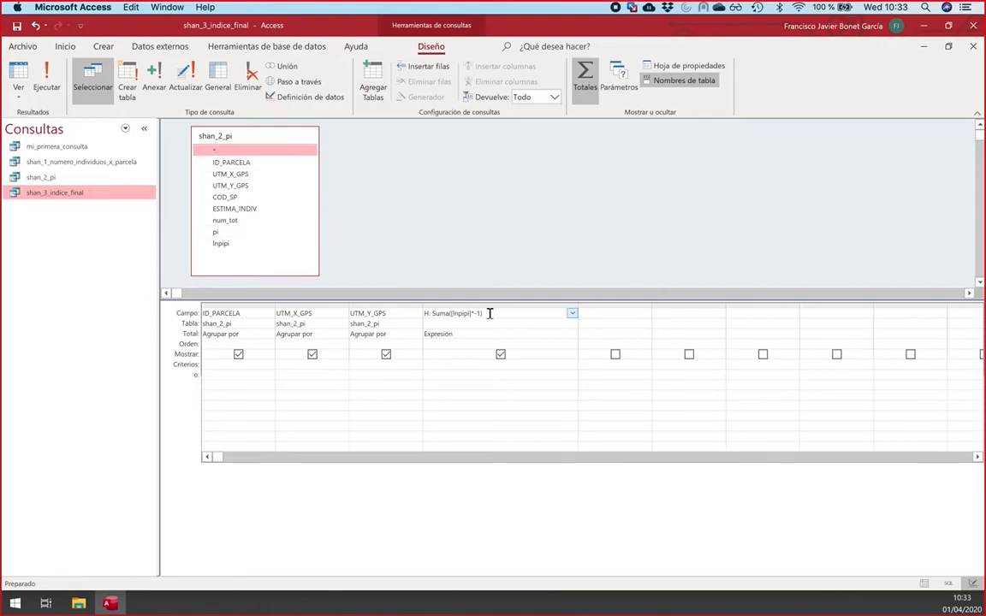
Step: Switch to Word, add blank lines below the lnpipi formula, and try to paste the H expression there
click(425, 313)
key(super+c)
key(super+Tab)
key(super+Tab)
key(super+Tab)
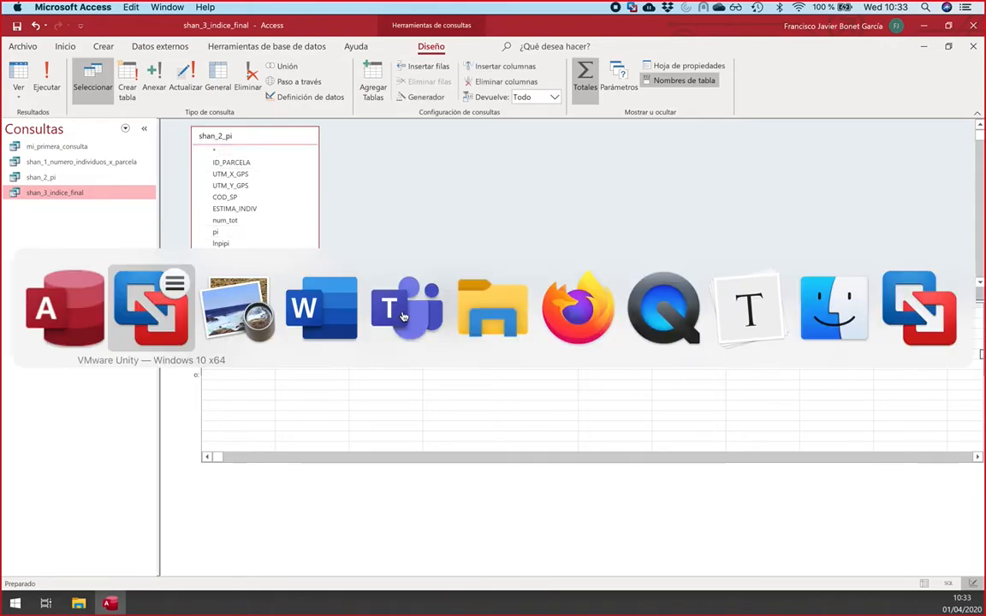
key(Return)
key(Return)
key(Return)
text(lnpipi: Ln([pi])*[pi])
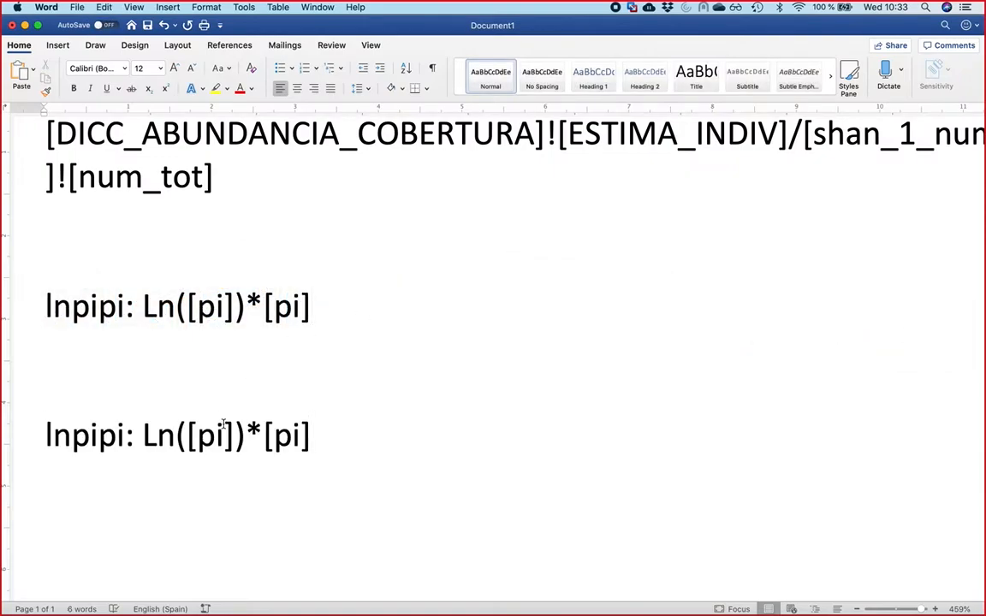
scroll(227, 428, down, 1)
key(super+z)
key(super+Tab)
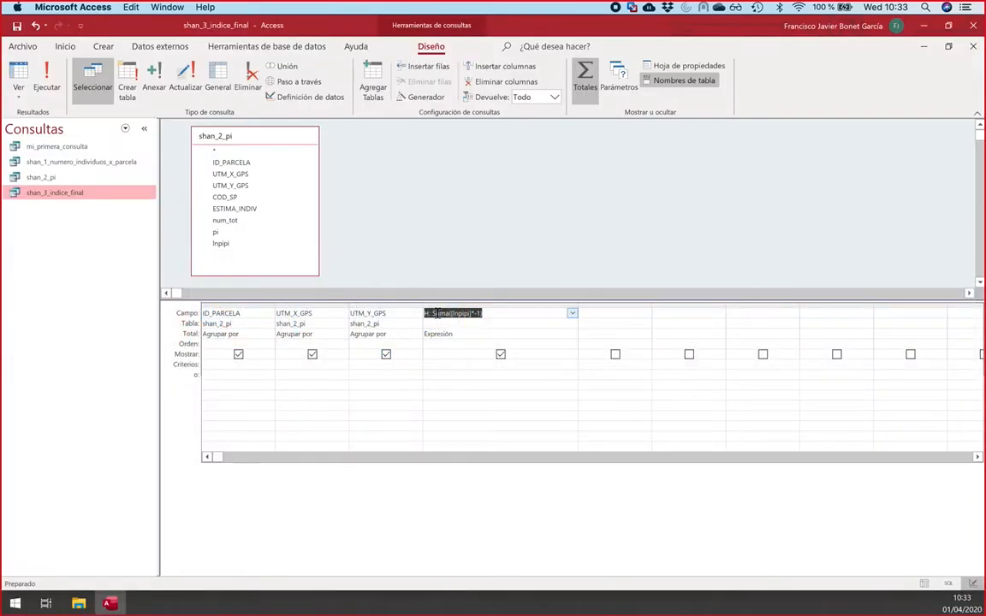
Step: Copy the expression H: Suma([lnpipi]*-1) from the query design in Access and paste it below the lnpipi formula in Word
right_click(437, 314)
click(469, 364)
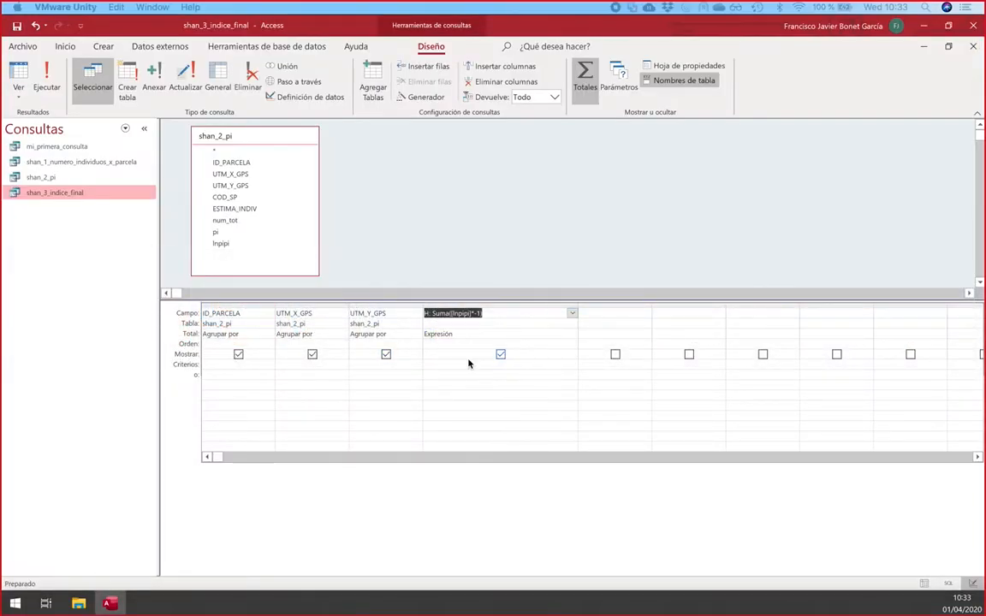
key(super+Tab)
key(super+Tab)
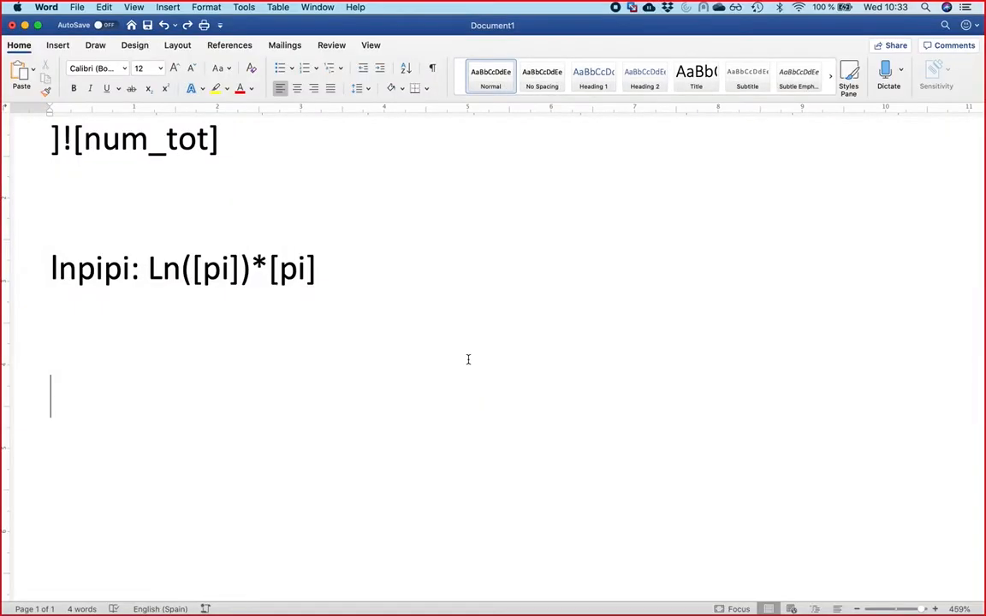
key(super+v)
Step: Examine the Suma function, the lnpipi field and the *-1 factor in the Word formulas, and return to Access
drag(89, 396, 168, 396)
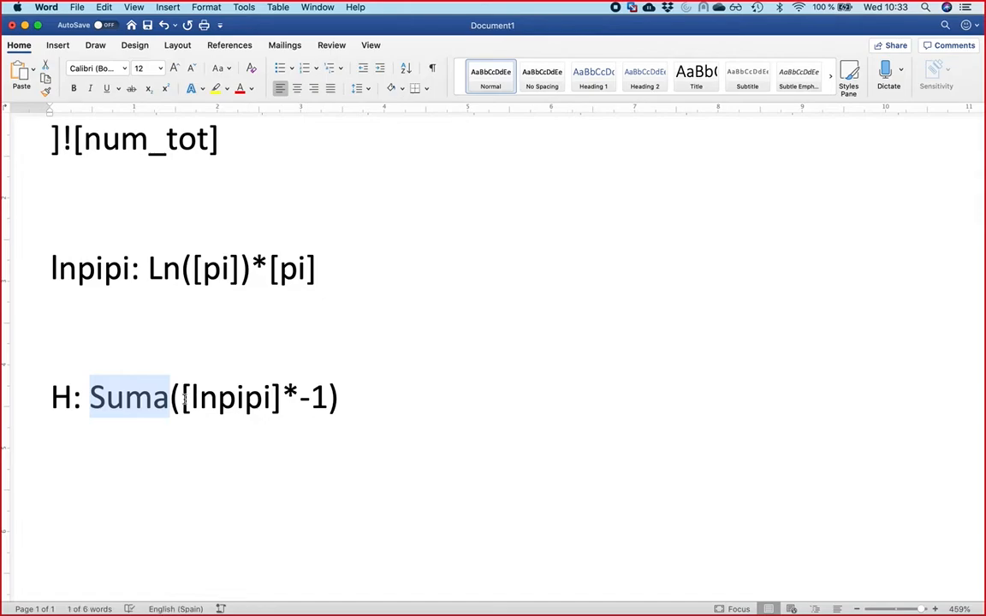
click(185, 398)
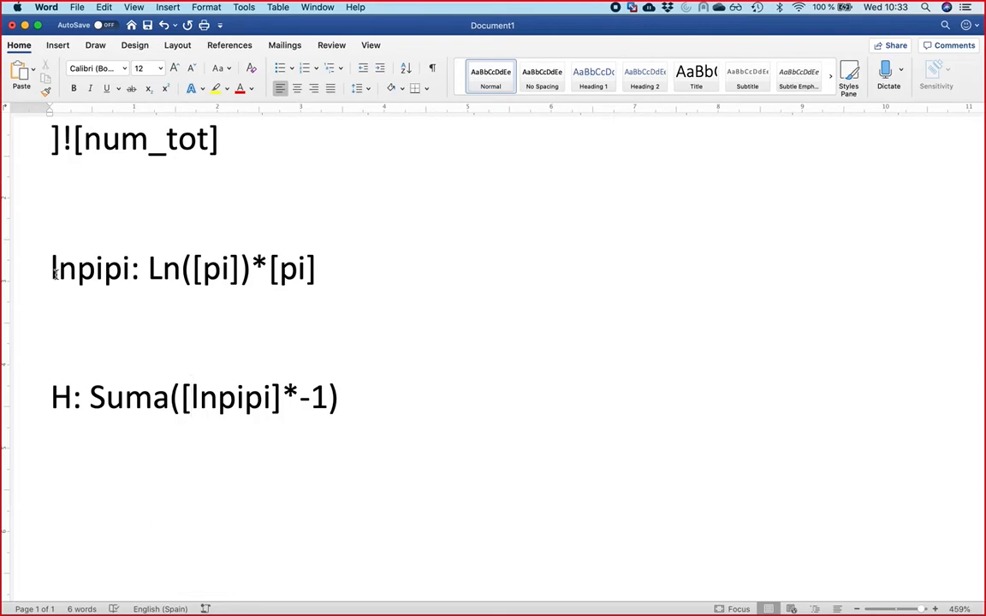
drag(53, 273, 115, 280)
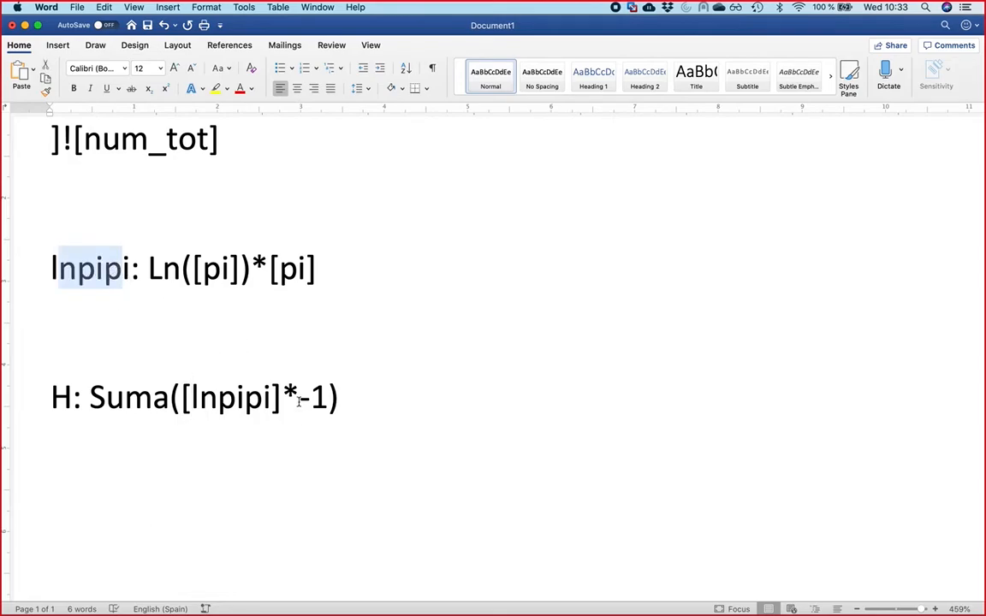
drag(273, 398, 320, 402)
key(super+Tab)
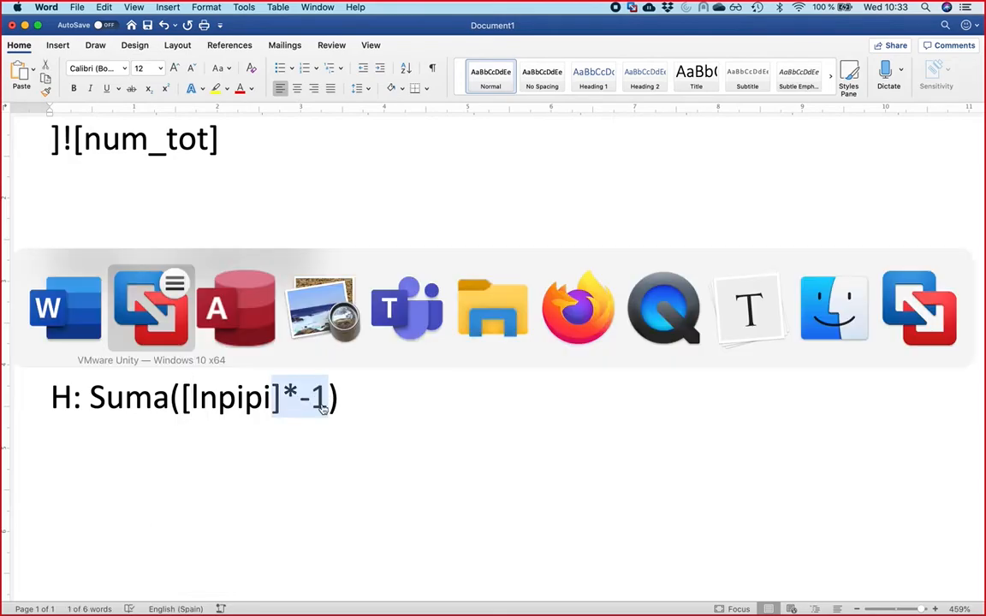
key(super+Tab)
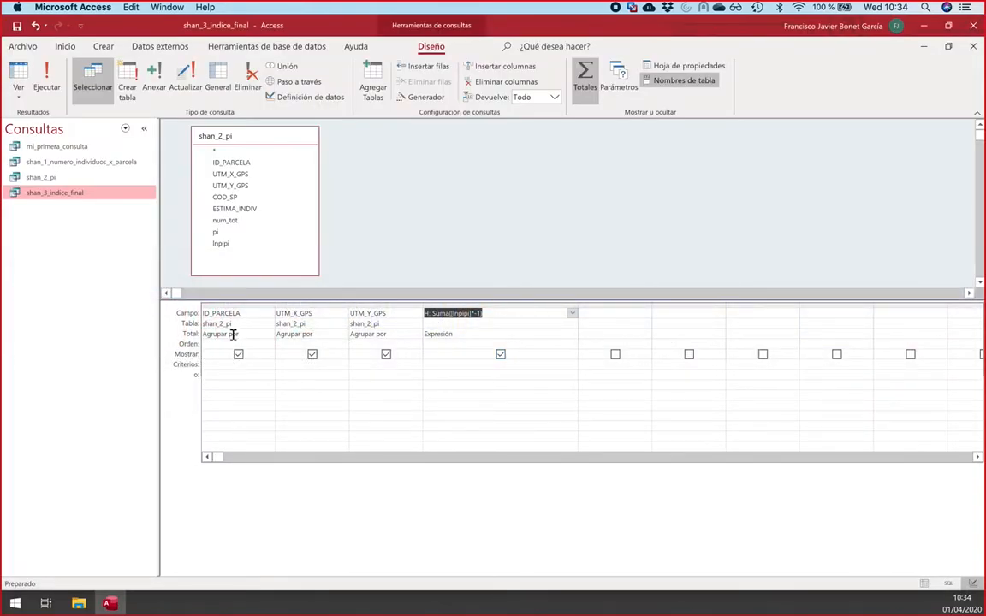
Step: Run the shan_3_indice_final query to review the H values across the plots, and save its design on closing
click(47, 79)
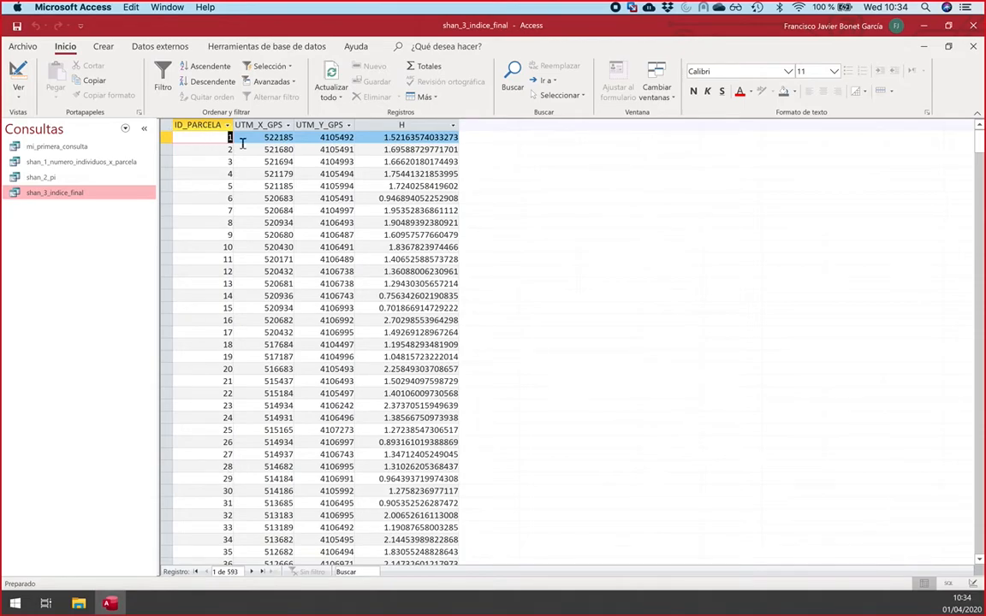
click(380, 143)
click(379, 149)
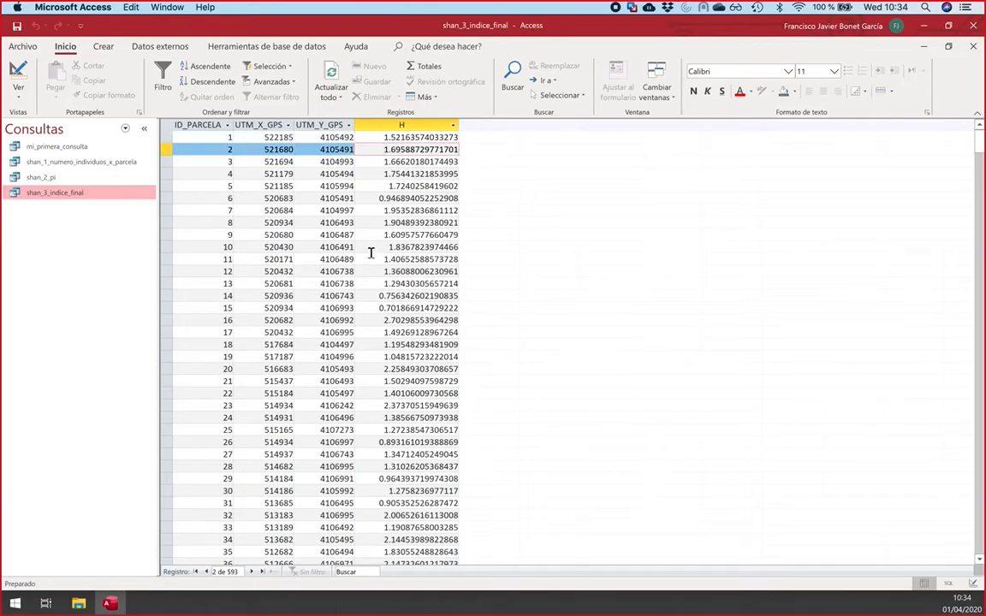
scroll(371, 252, down, 5)
scroll(370, 253, down, 20)
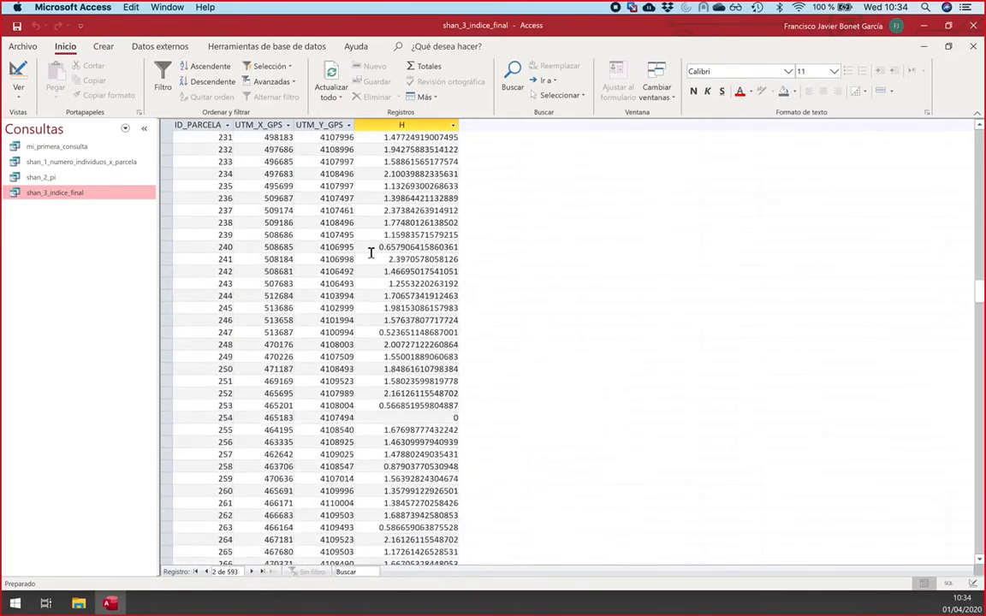
scroll(370, 252, down, 20)
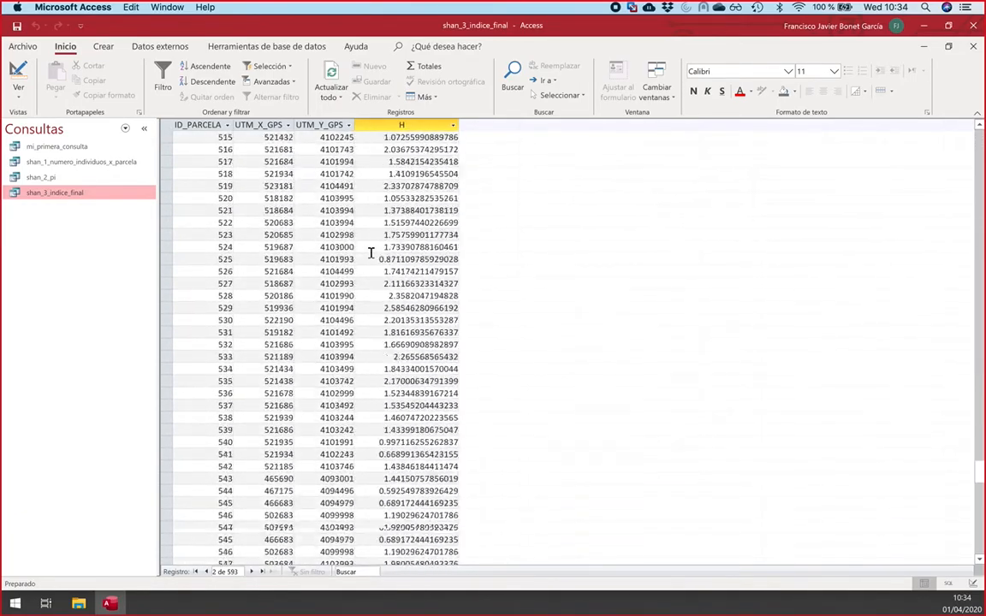
scroll(370, 253, up, 20)
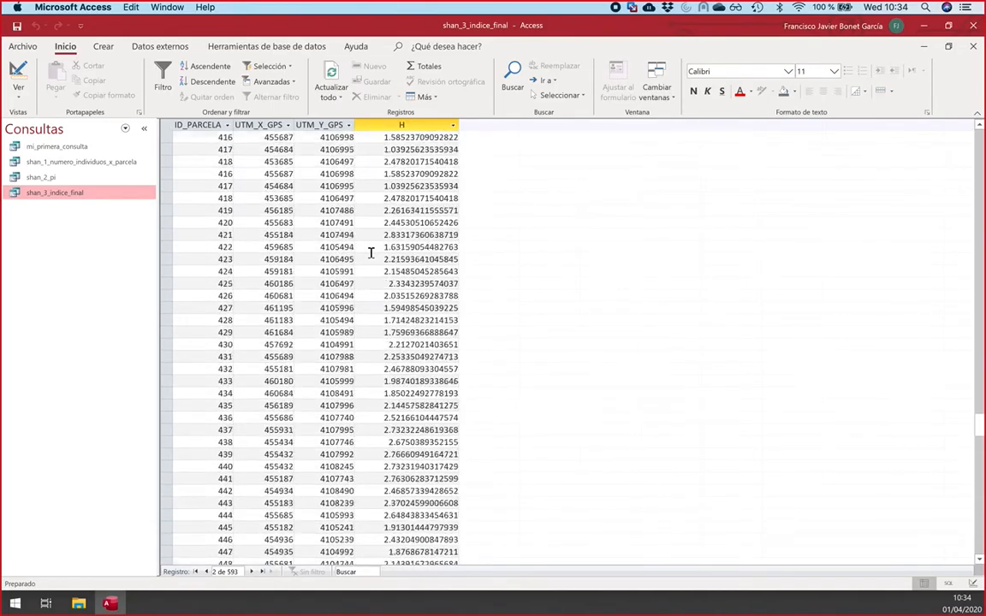
scroll(371, 252, up, 20)
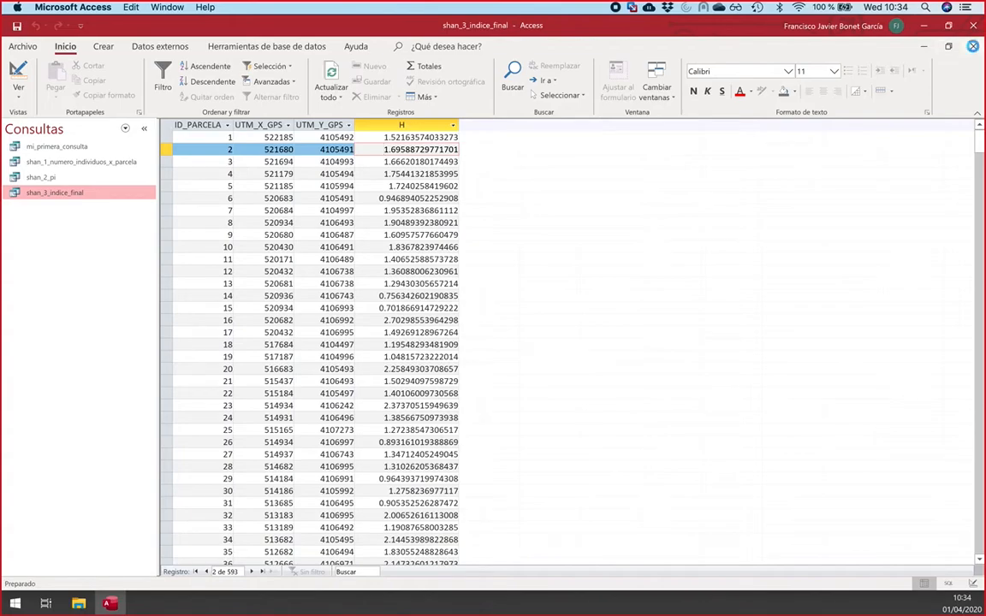
click(973, 47)
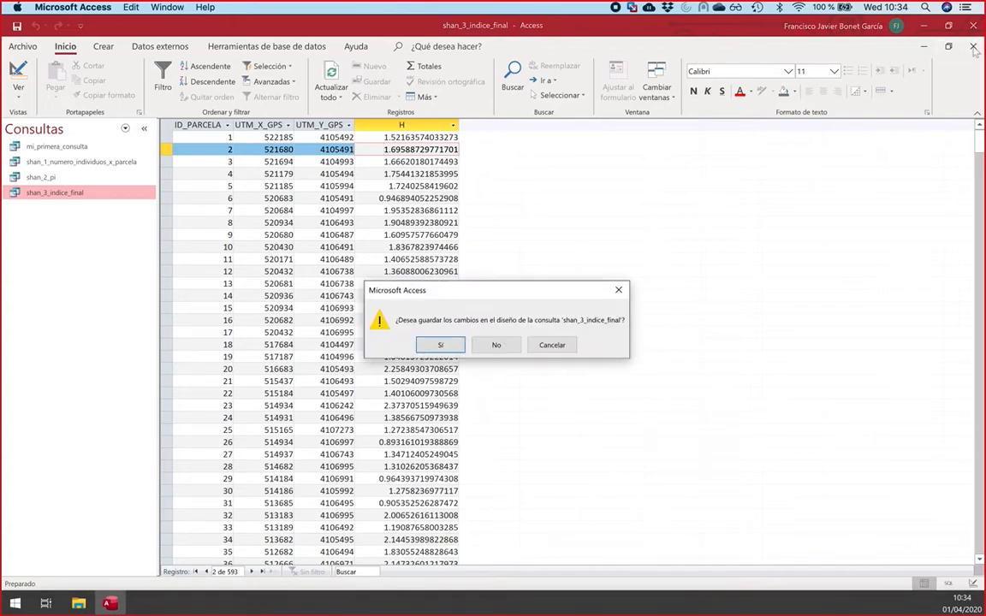
click(450, 348)
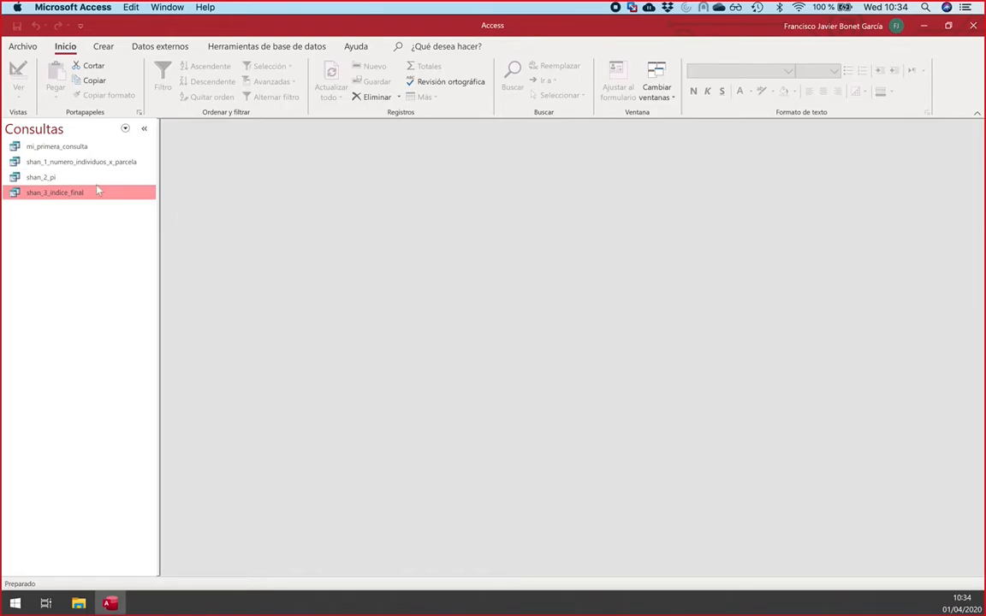
Step: Reopen the shan_3_indice_final results in a maximized view and check the H value of plot 1
click(53, 177)
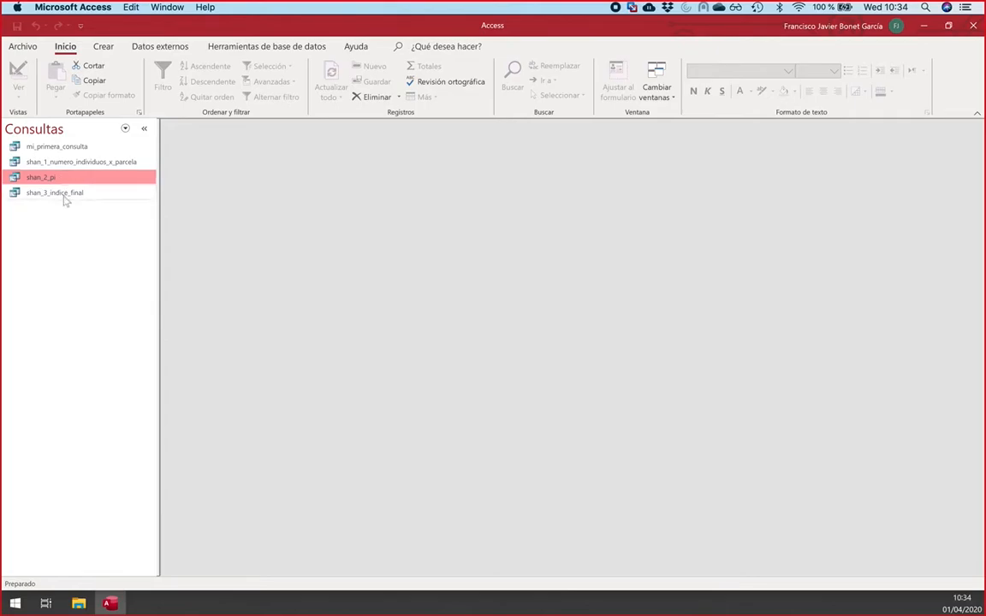
double_click(61, 193)
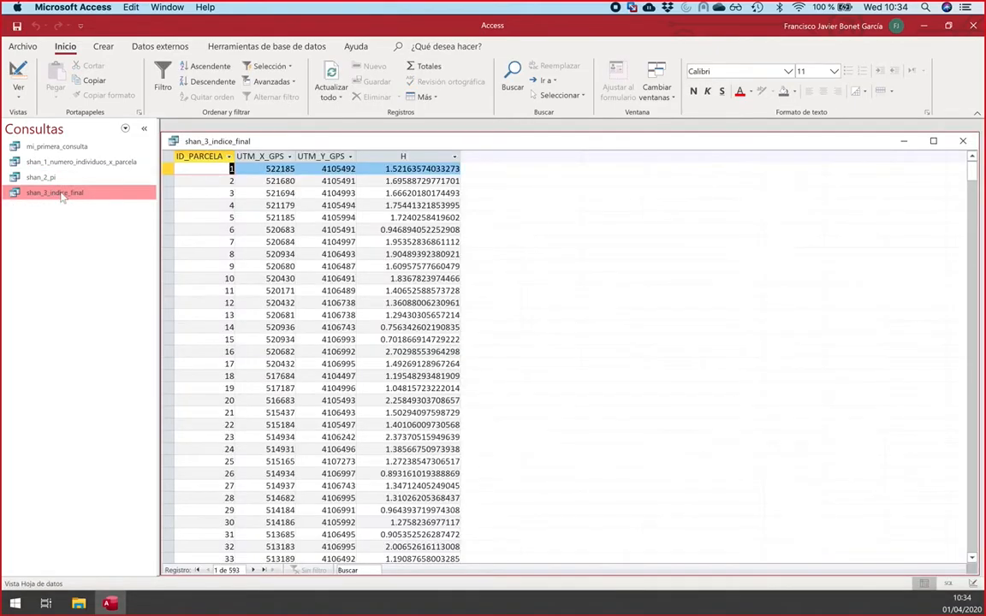
double_click(342, 141)
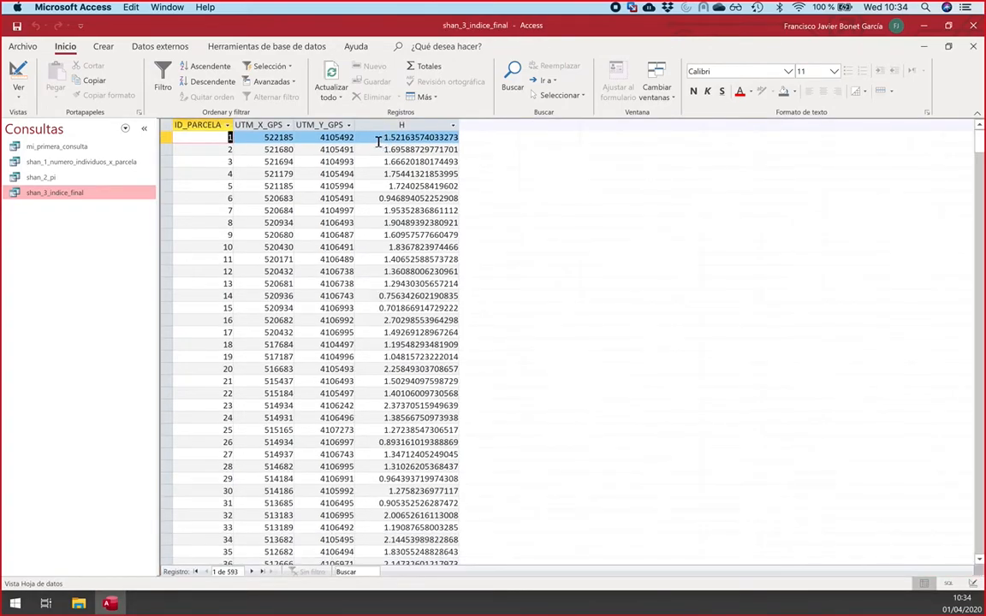
click(377, 140)
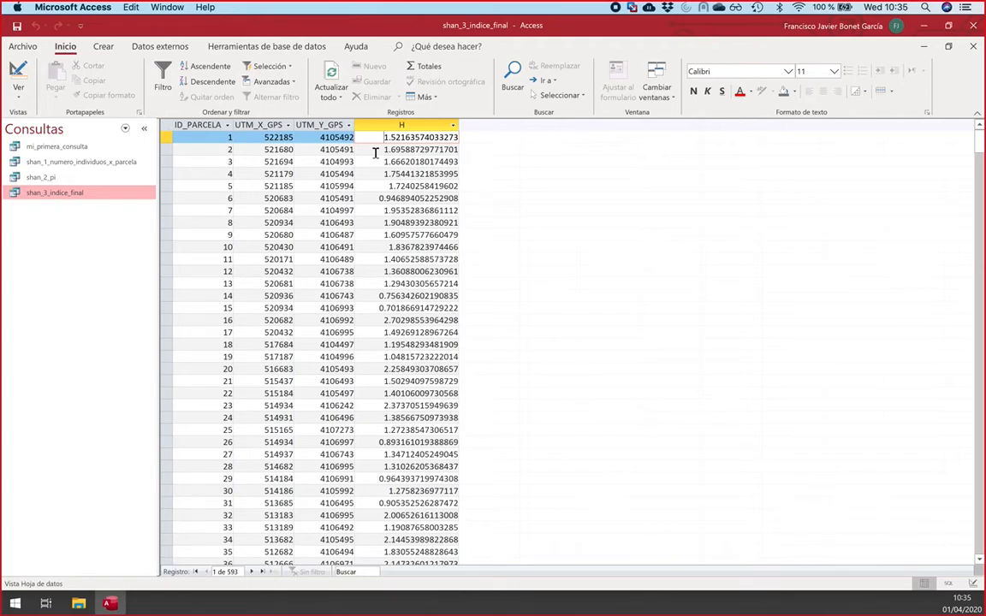
Step: Switch to comunidades.pdf in Preview and review the slides on the Shannon–Wiener diversity index
key(super+Tab)
key(super+Tab)
key(super+Tab)
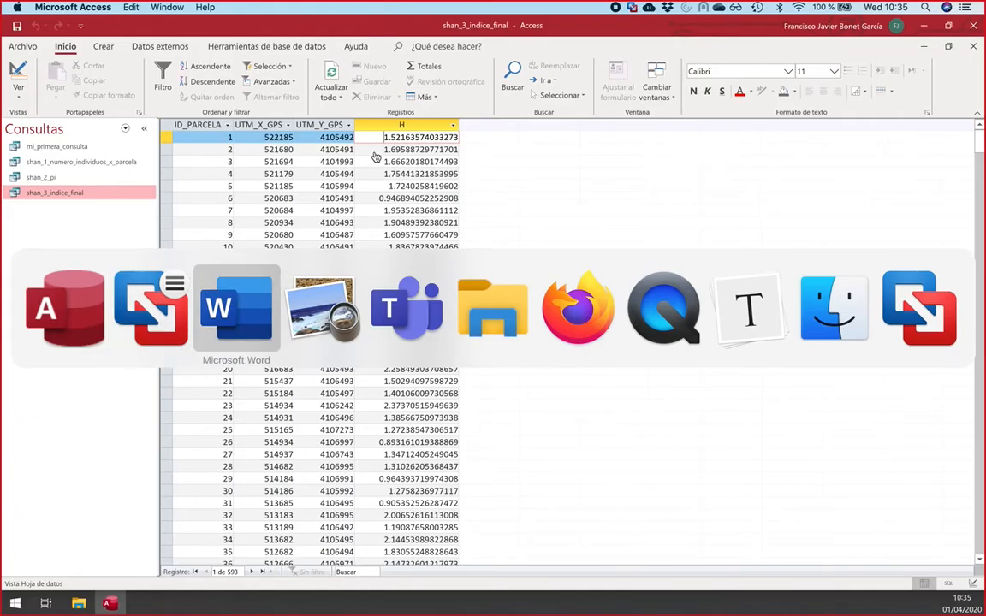
scroll(448, 221, up, 20)
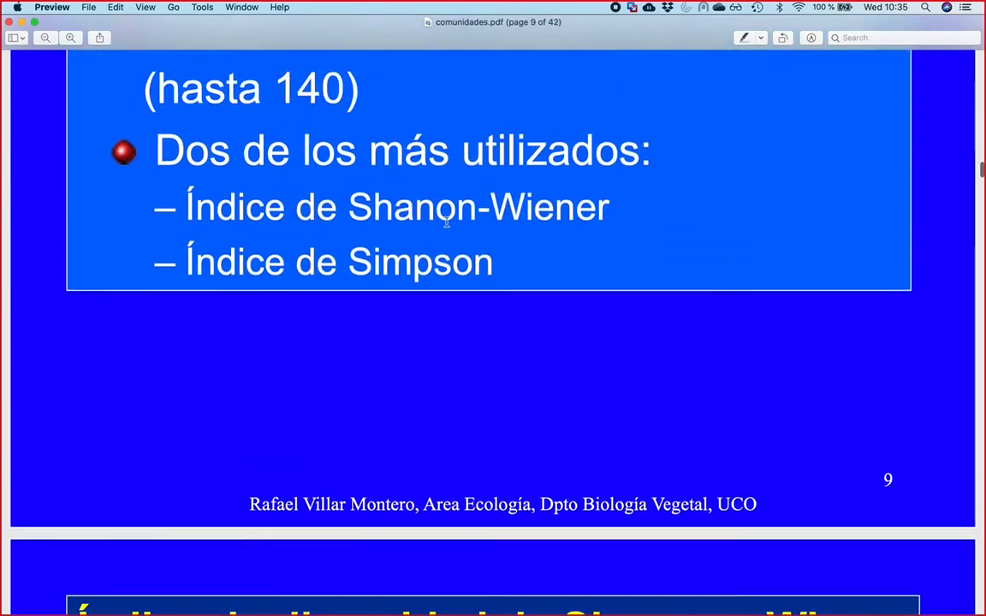
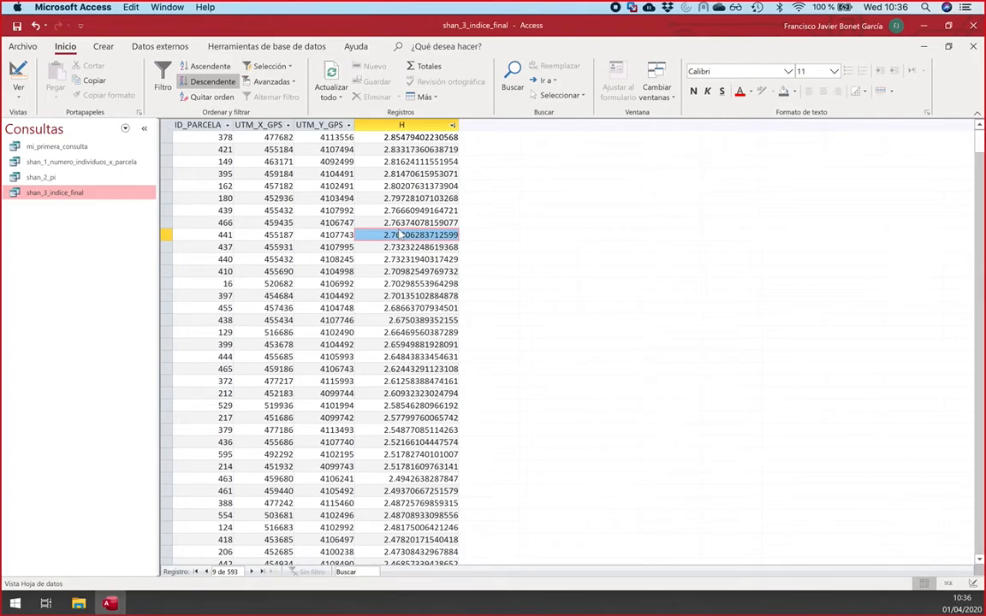
Step: Check the plot number and the H value of the first record in the descending shan_3_indice_final results
click(167, 137)
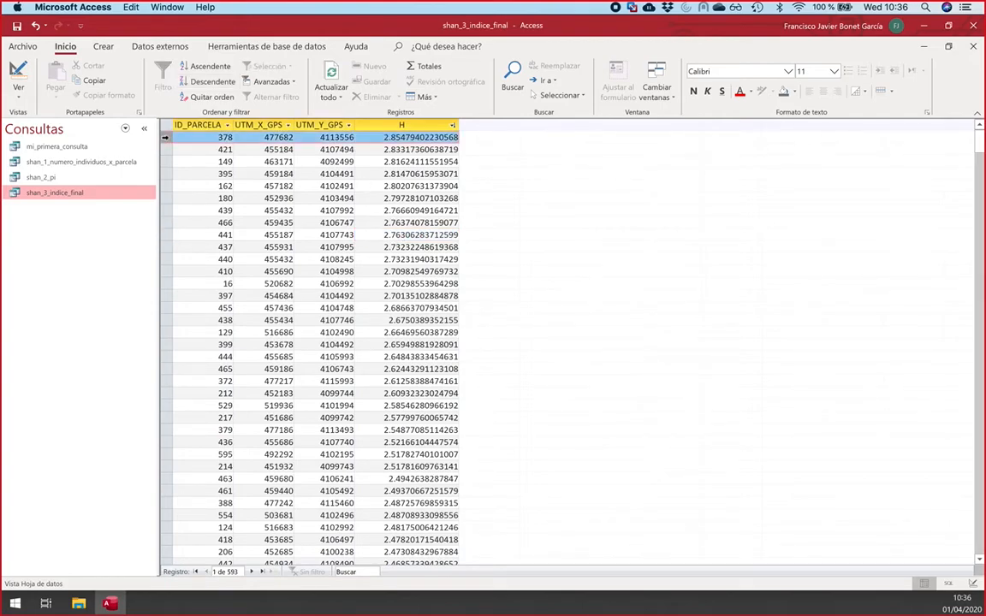
click(202, 138)
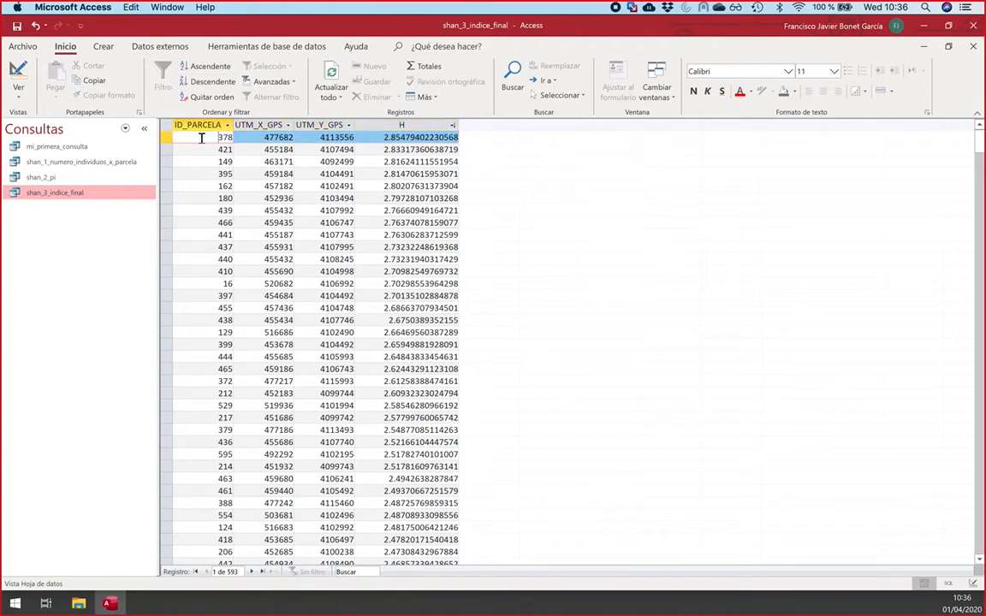
click(383, 137)
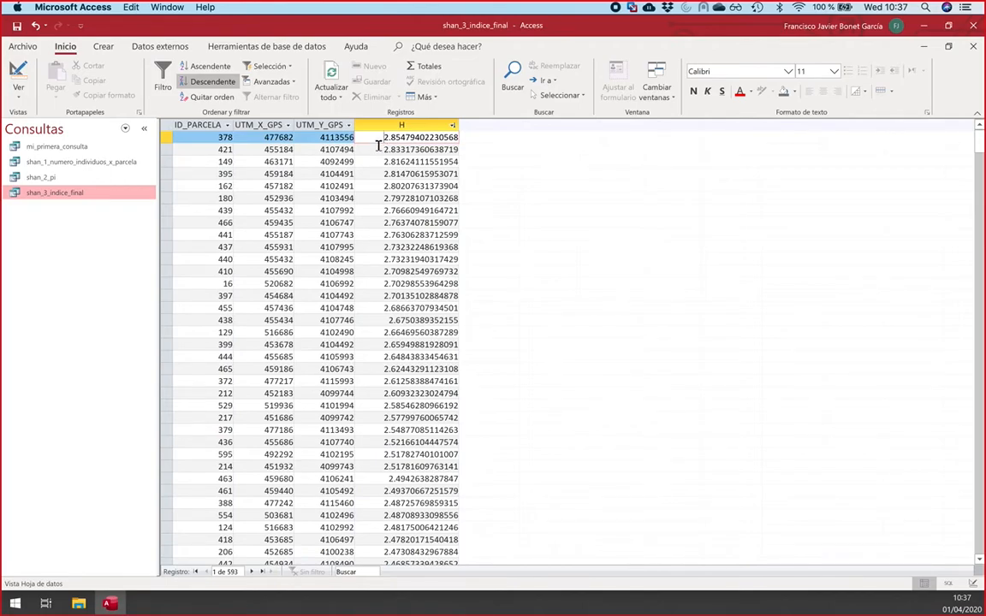
drag(384, 137, 464, 149)
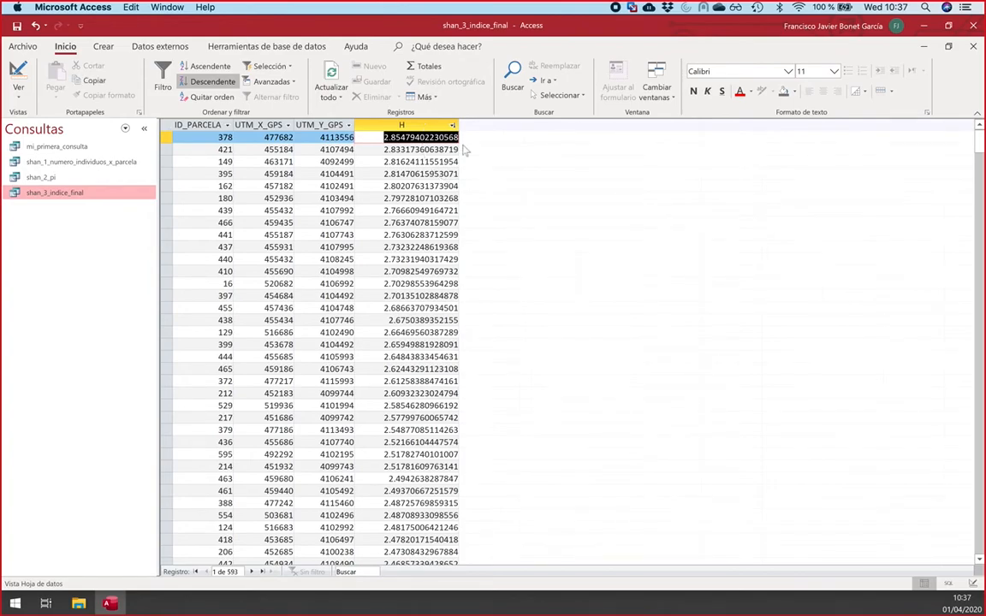
Step: Browse the H values down the sorted results and point out the shan_2_pi and shan_1_numero_individuos_x_parcela queries
click(433, 247)
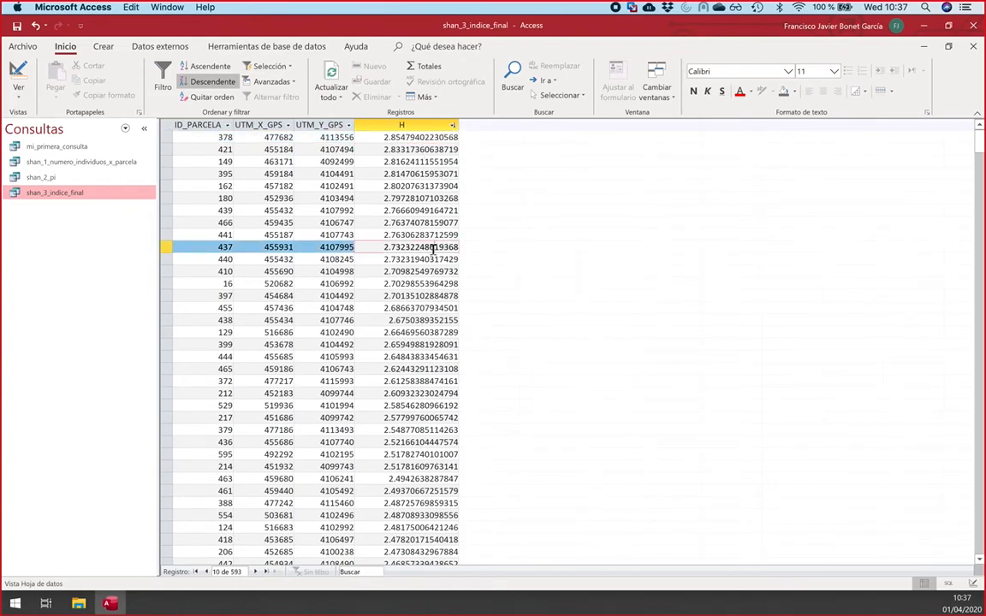
scroll(434, 248, down, 10)
scroll(433, 248, up, 5)
scroll(433, 248, down, 7)
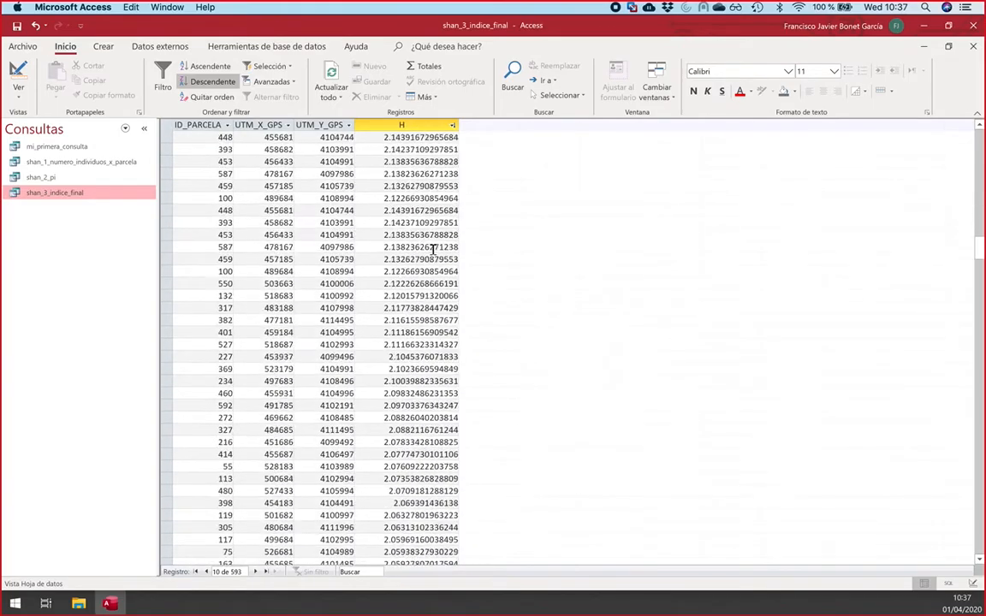
scroll(434, 248, up, 12)
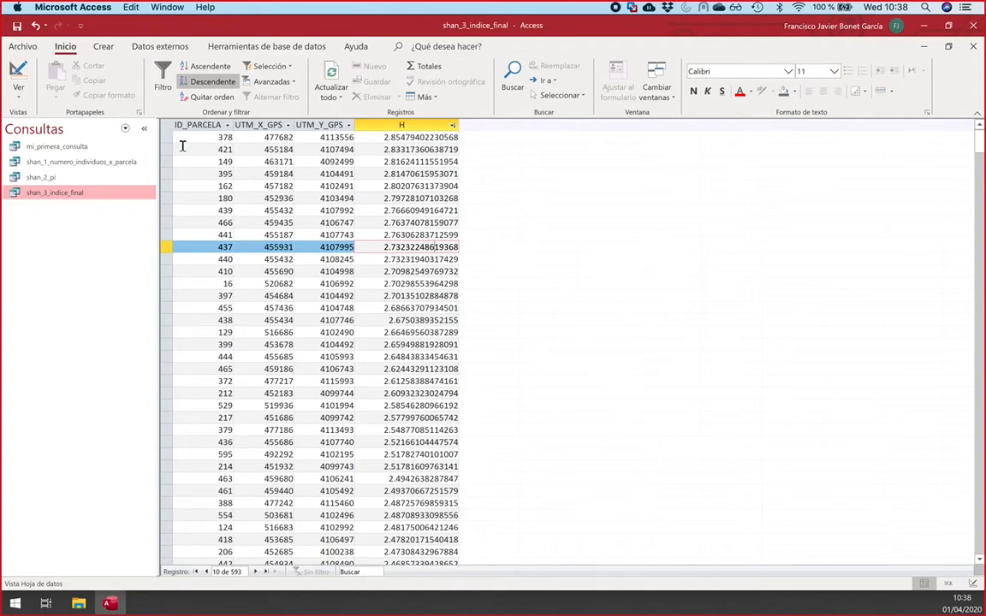
click(58, 180)
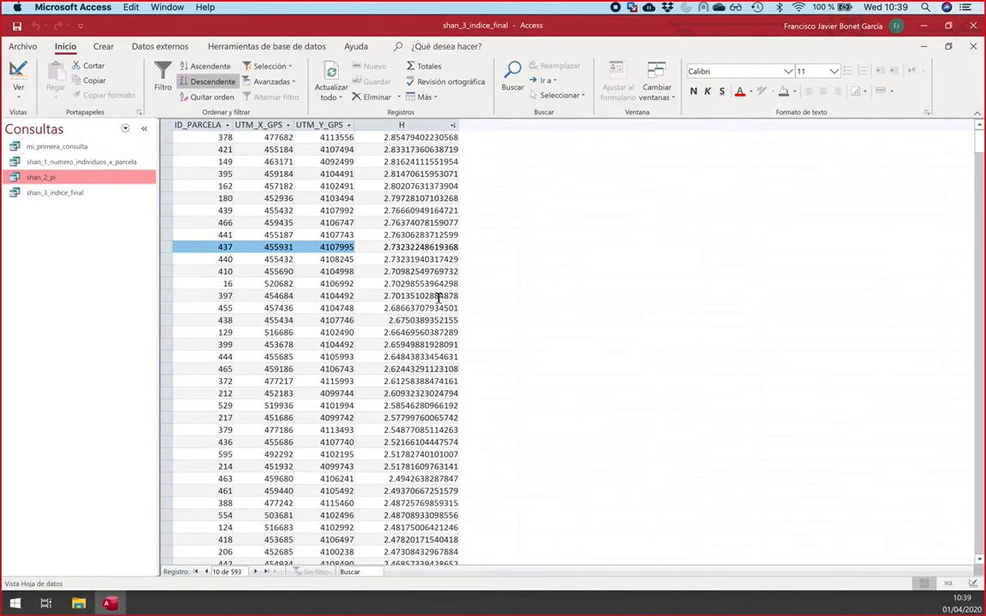
scroll(445, 301, down, 20)
scroll(445, 301, down, 20)
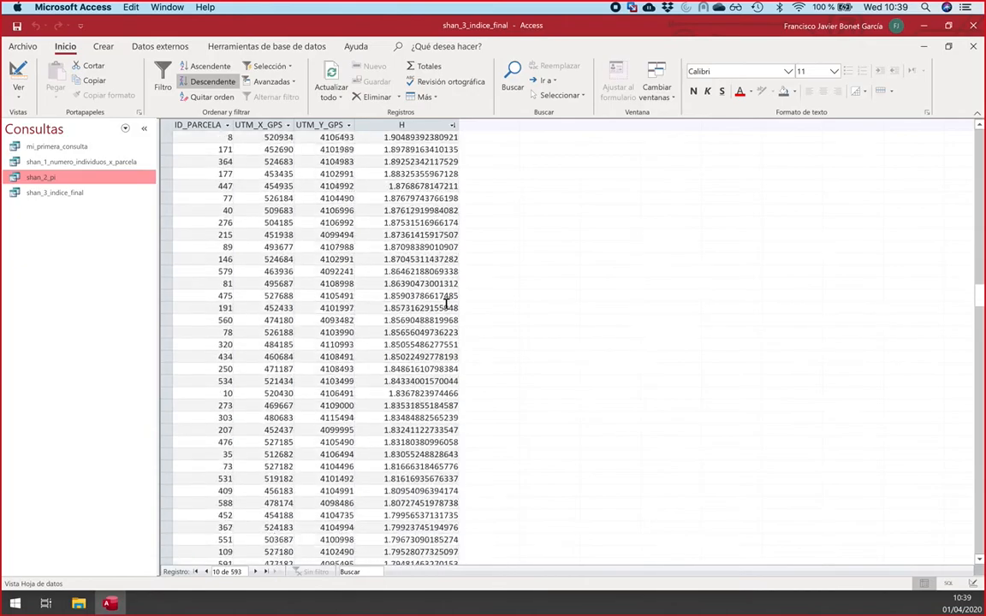
scroll(445, 302, up, 20)
scroll(445, 301, up, 9)
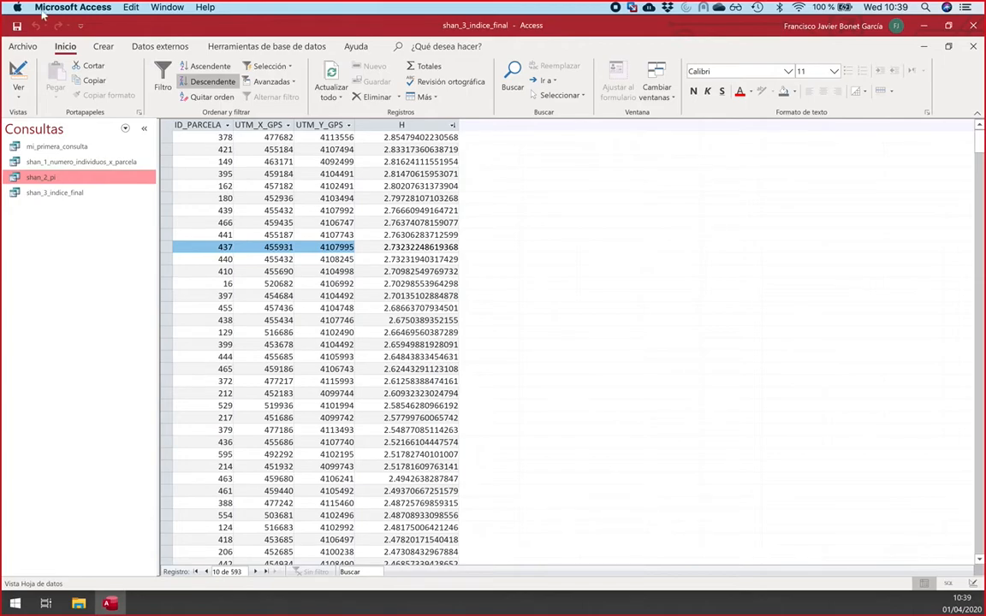
click(88, 163)
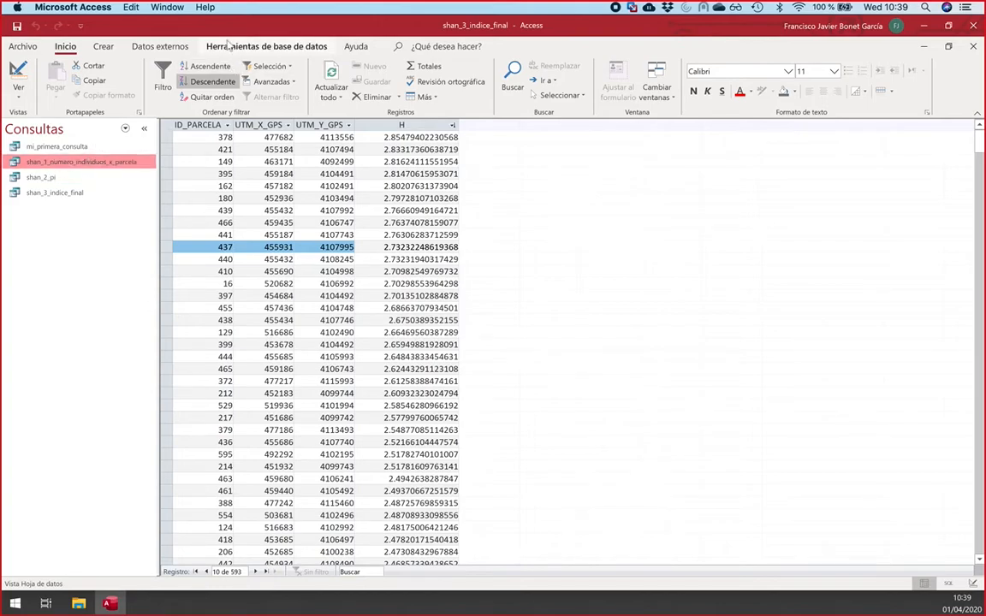
Step: Open the table relationships diagram, nudge the DATOS_INVENTARIO_FLORISTICO table slightly, and save the layout on closing
click(266, 46)
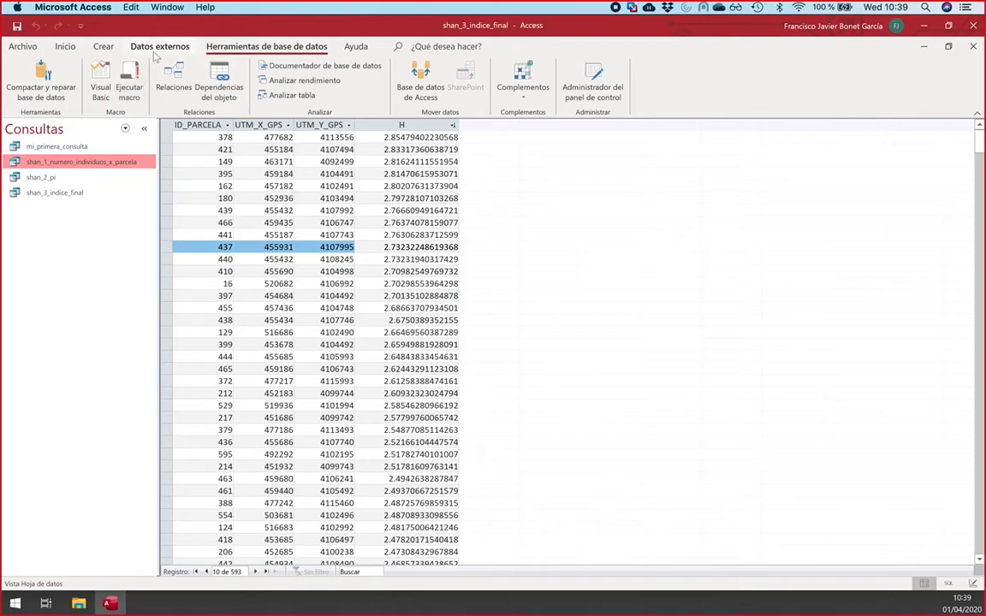
click(176, 77)
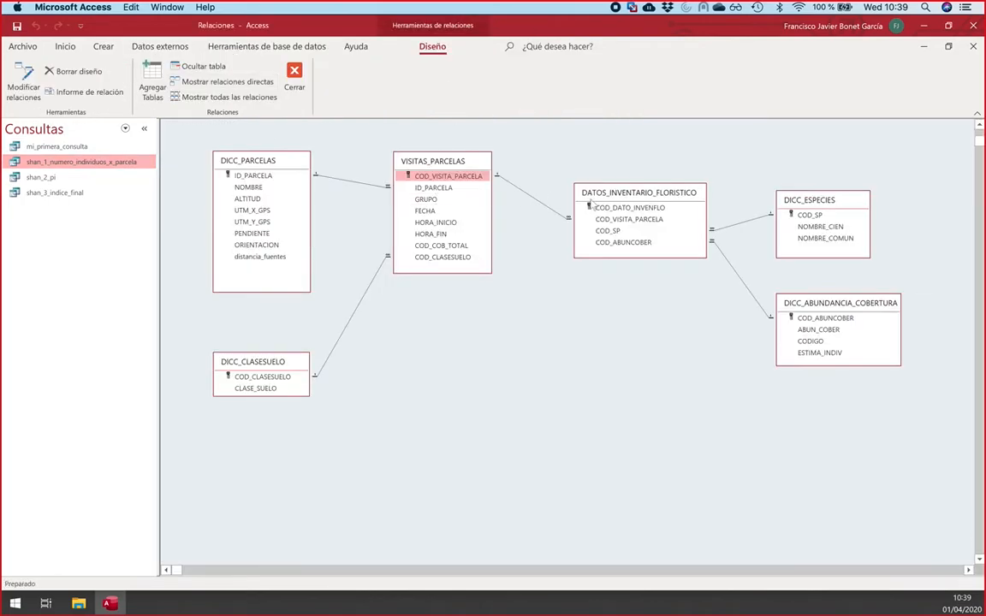
drag(607, 195, 603, 199)
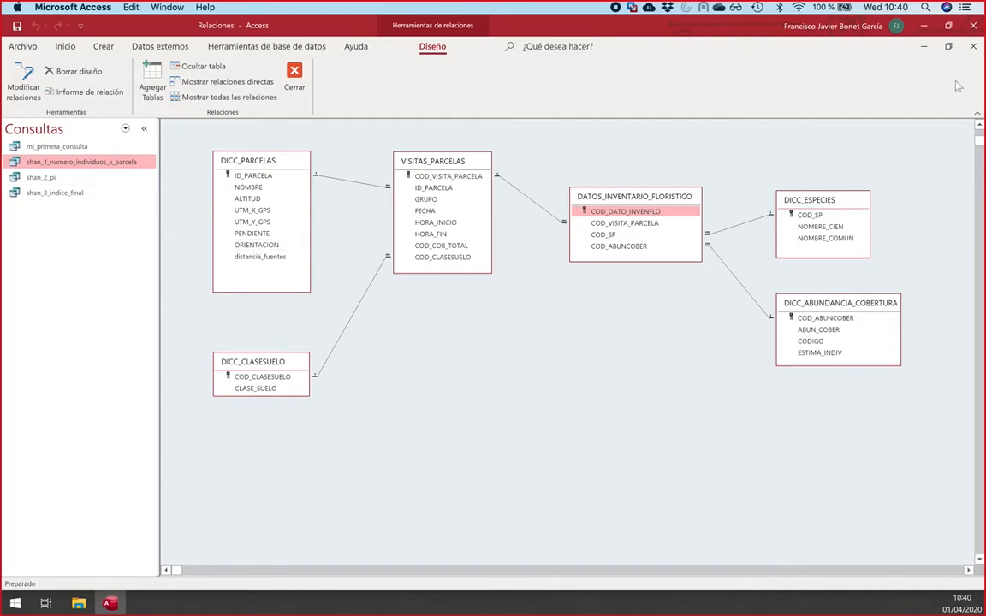
click(973, 47)
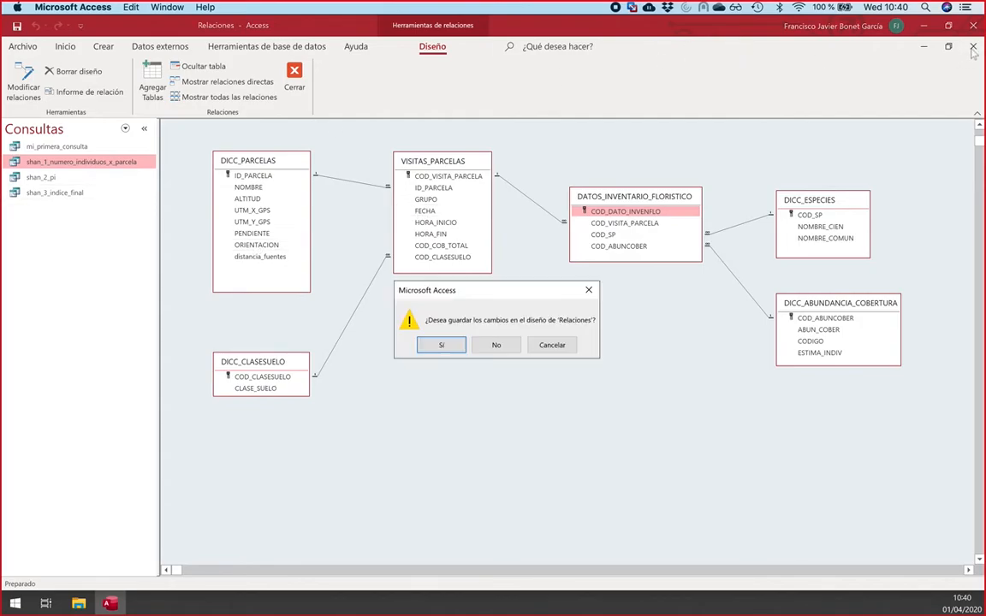
click(441, 345)
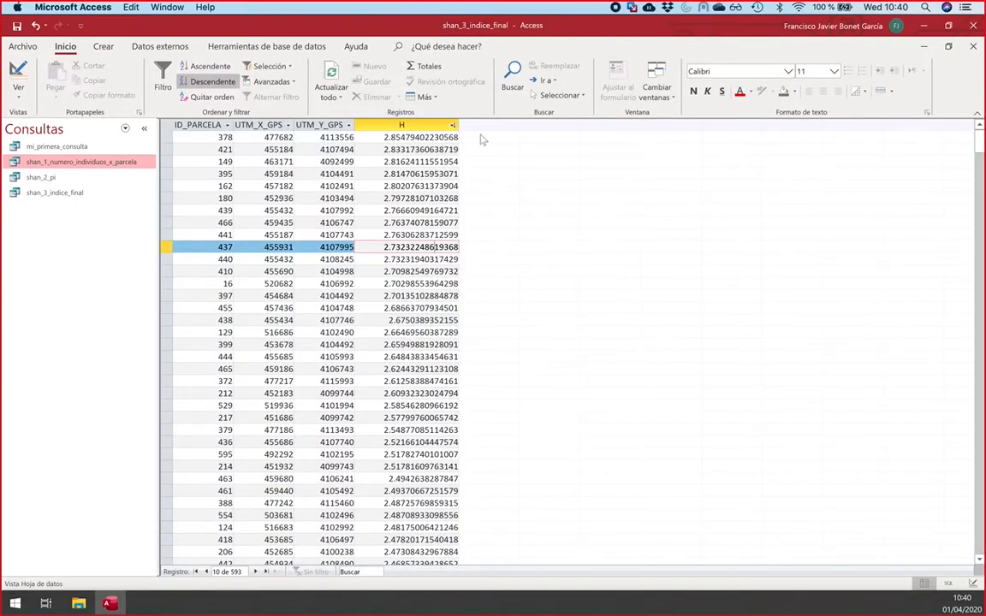
Step: Look through the shan_3_indice_final results once more and close them without saving the query's design changes
click(972, 45)
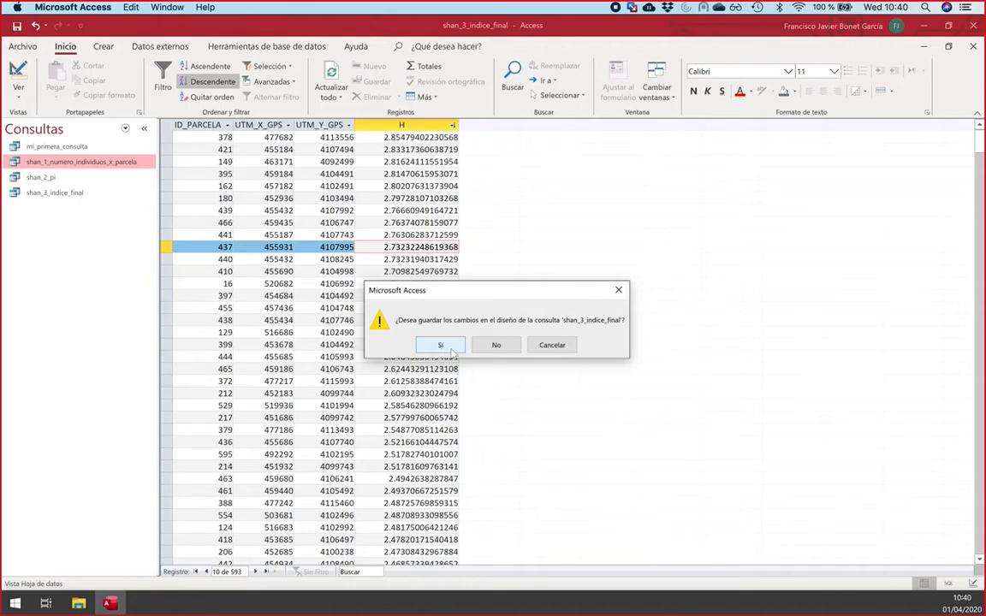
click(545, 346)
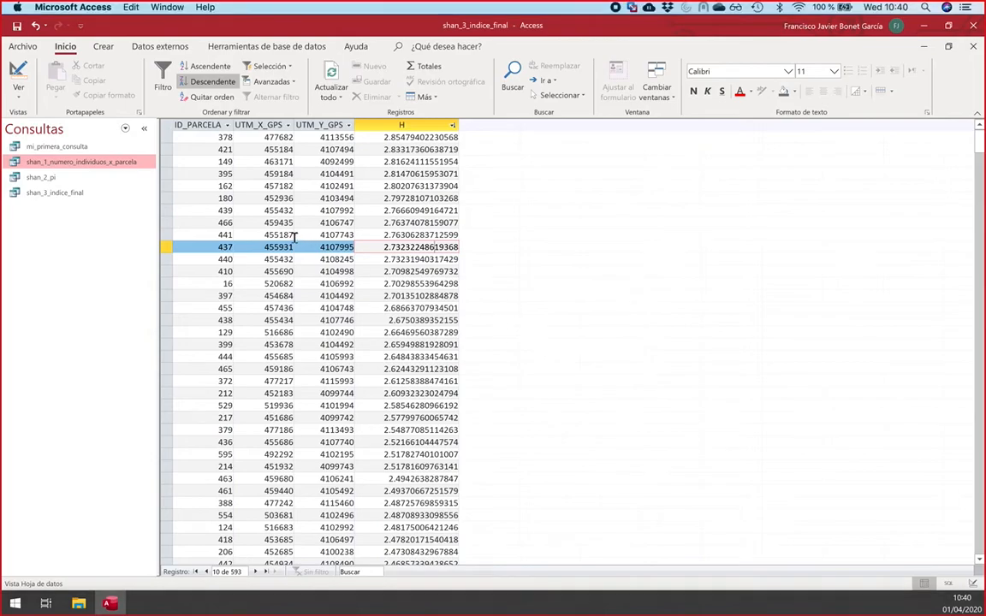
scroll(287, 228, down, 15)
scroll(286, 229, up, 15)
click(306, 271)
scroll(306, 269, down, 15)
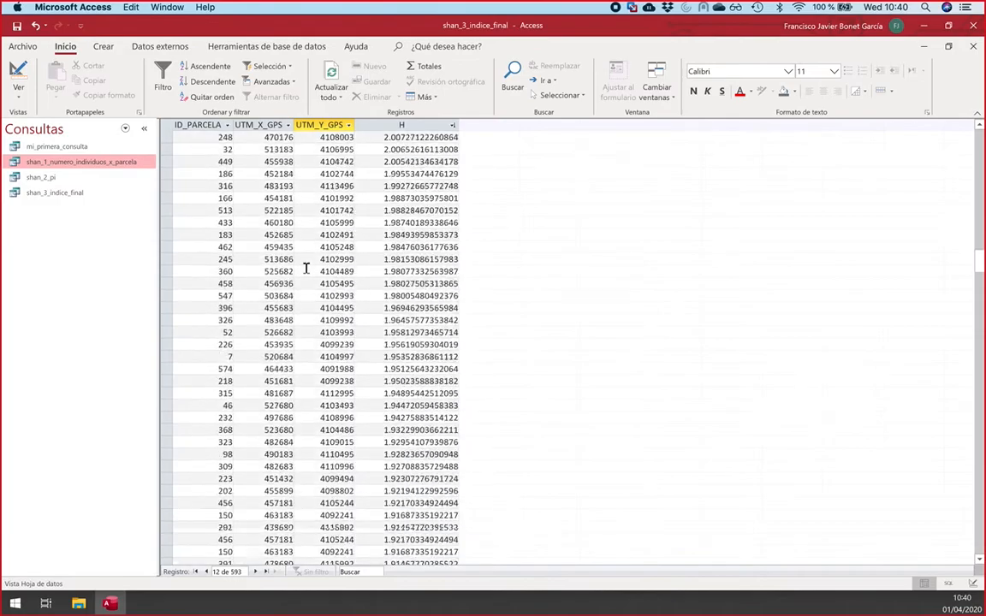
scroll(305, 269, up, 15)
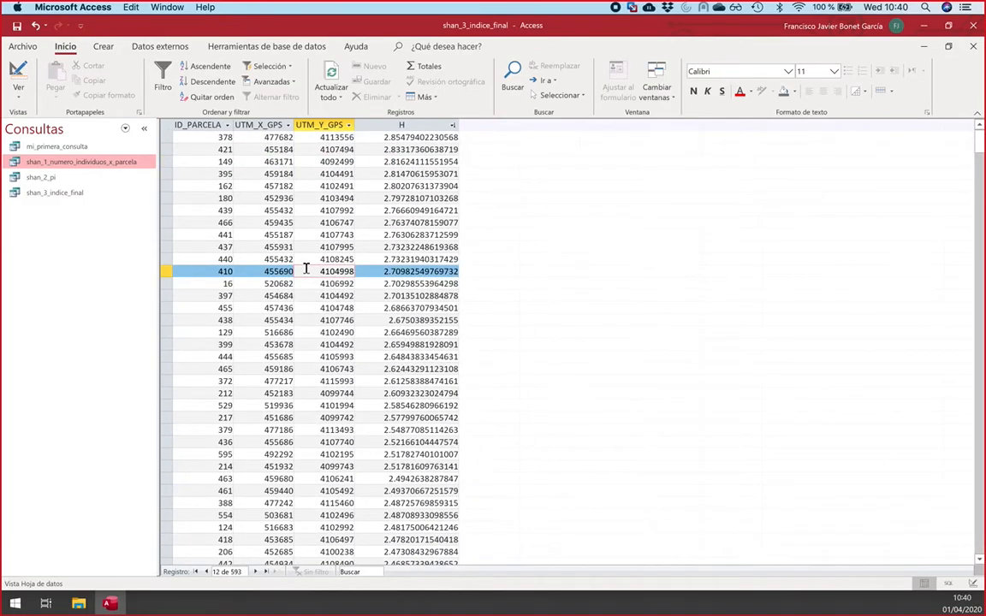
click(973, 47)
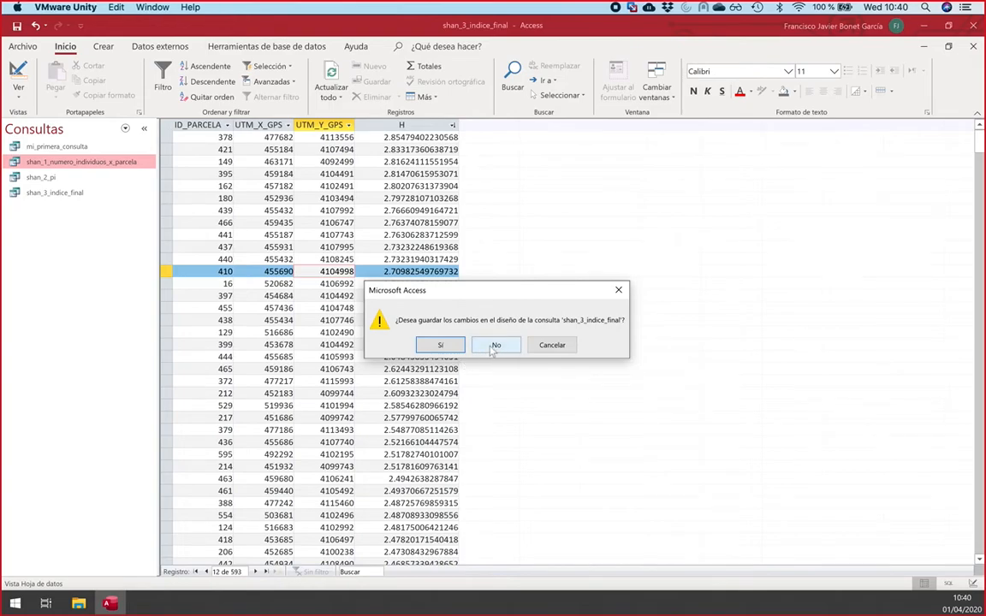
click(493, 348)
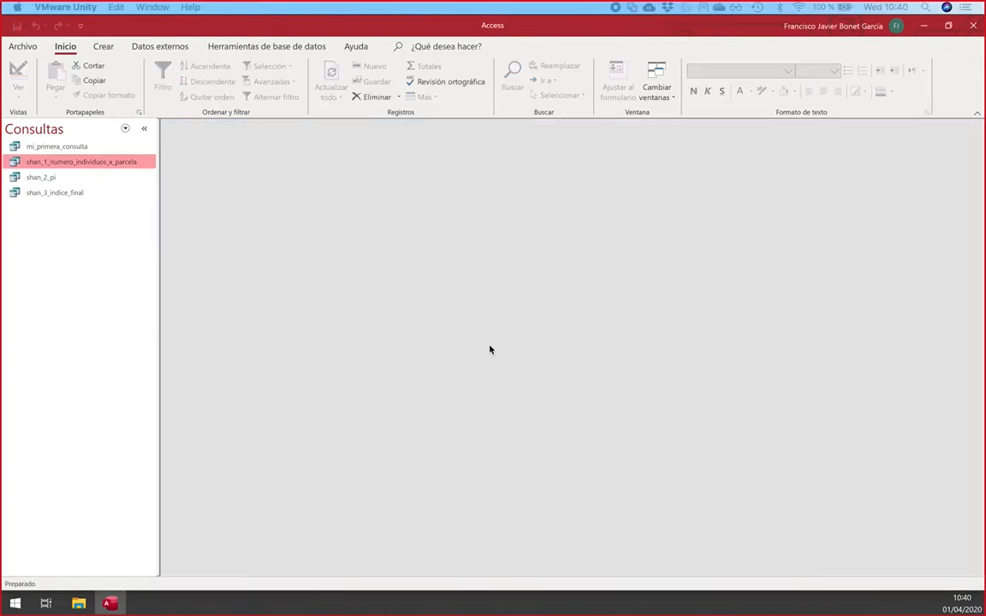
Step: Start exporting the shan_3_indice_final query as a text file
click(53, 193)
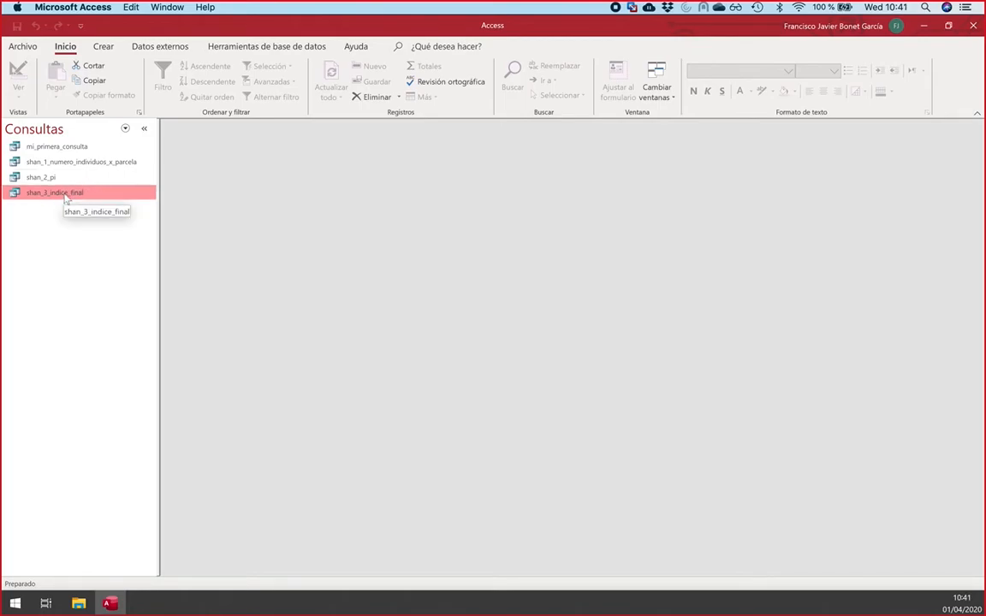
right_click(66, 198)
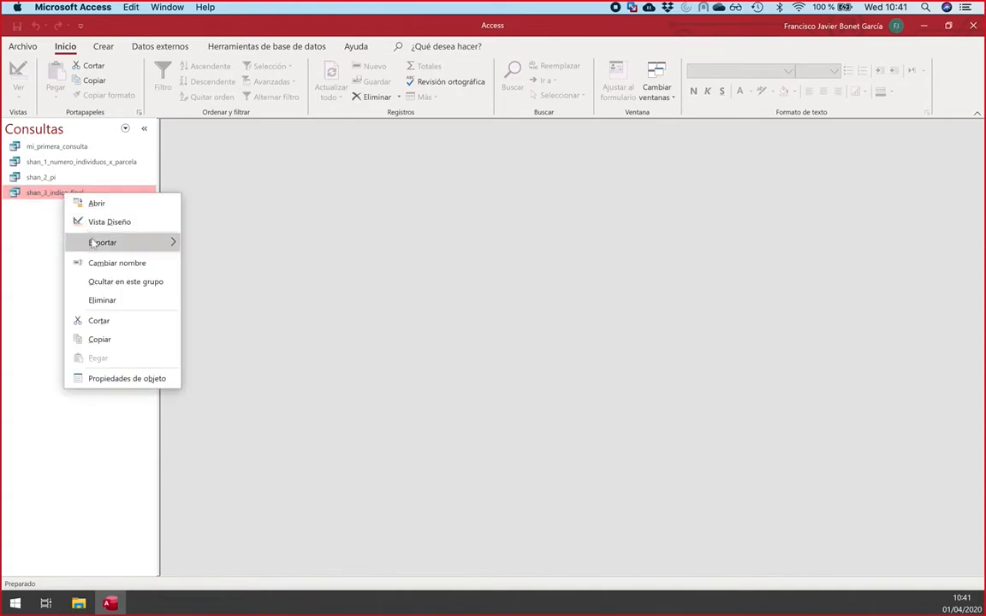
mouse_move(95, 243)
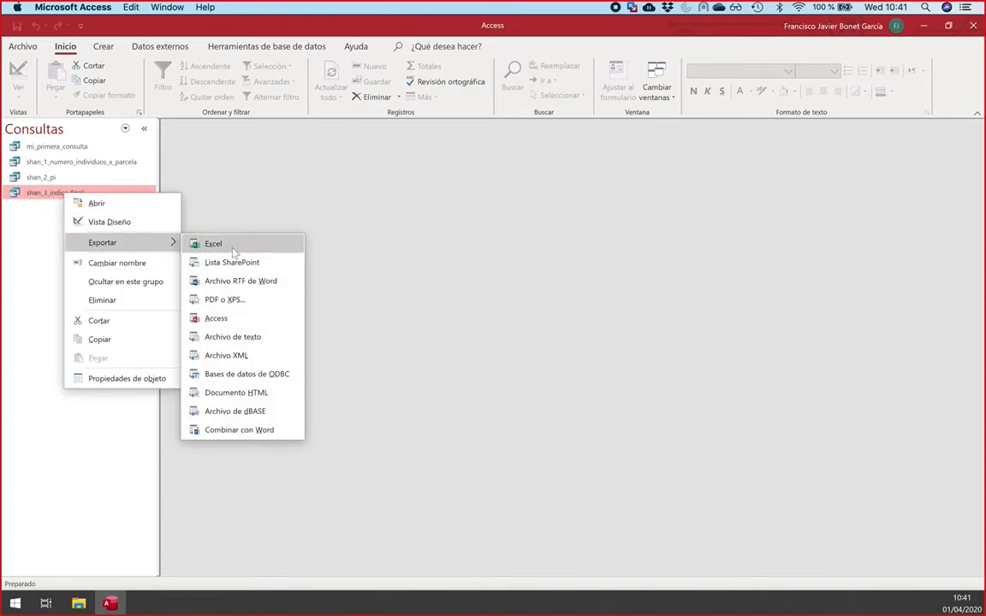
click(274, 341)
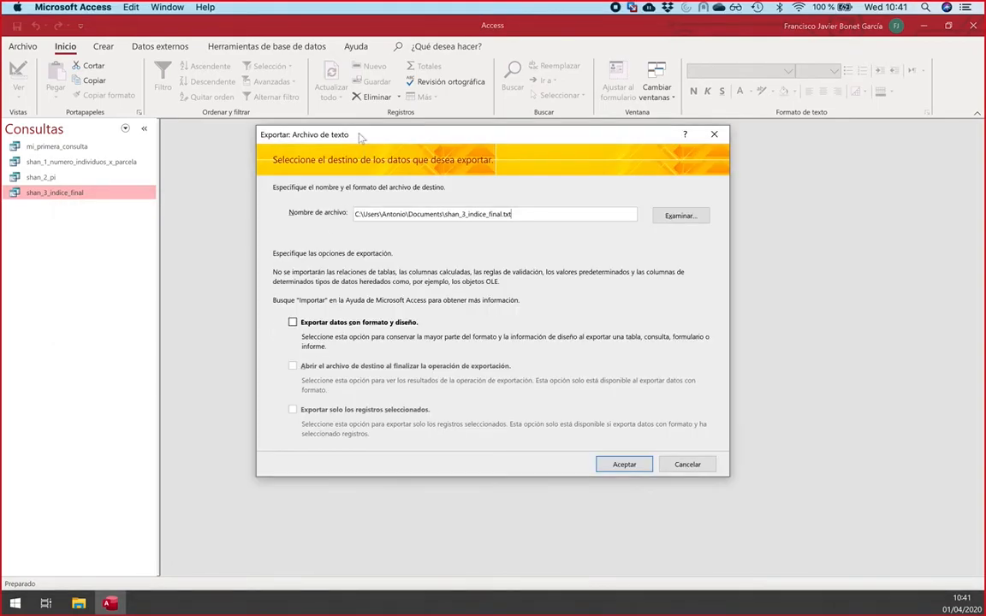
drag(325, 128, 319, 148)
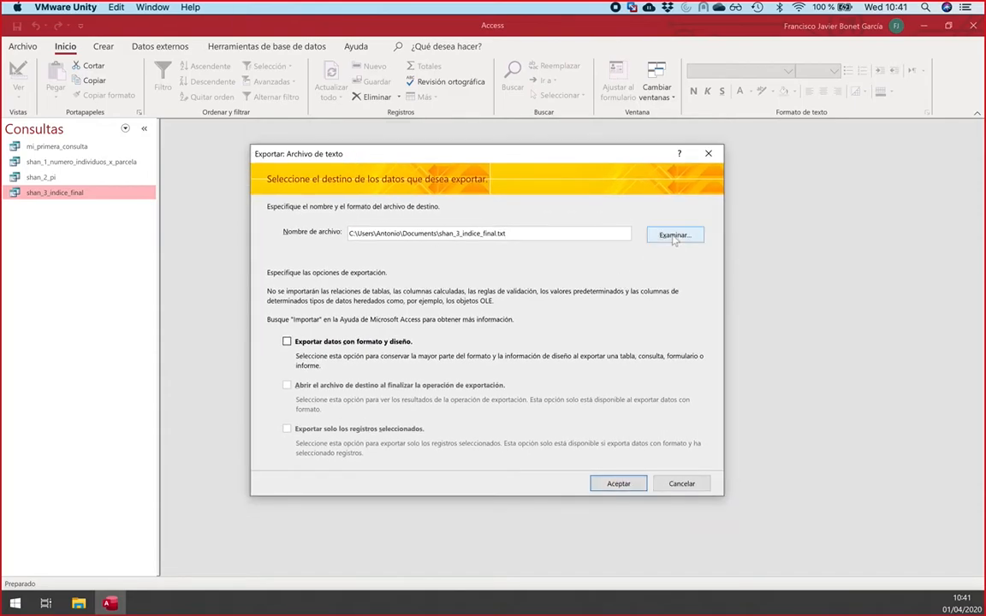
Step: Set the export destination to shan_3_indice_final.txt in the Downloads 2 shared folder
click(675, 236)
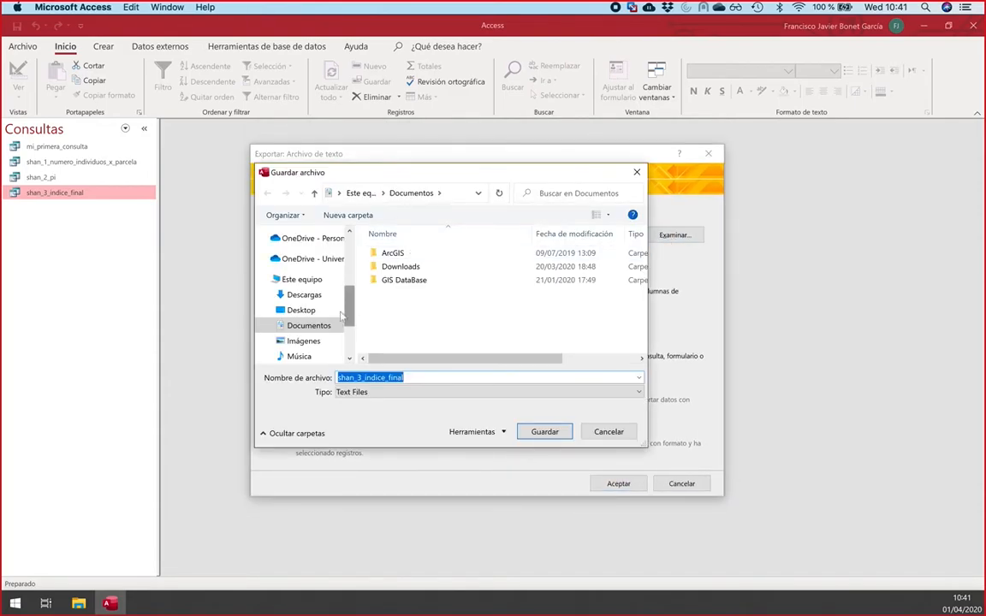
drag(352, 312, 302, 273)
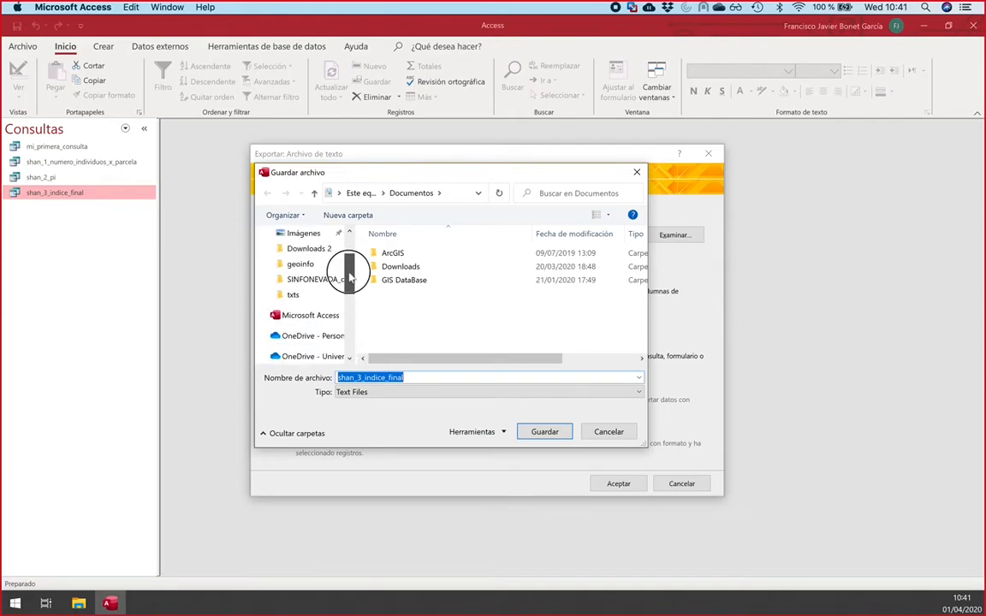
click(306, 250)
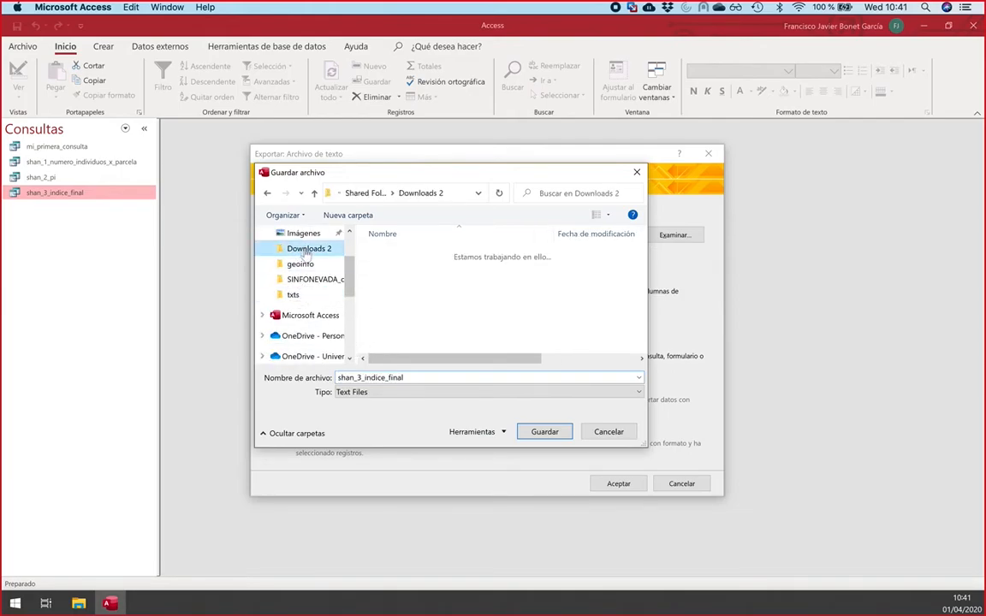
double_click(390, 378)
click(442, 377)
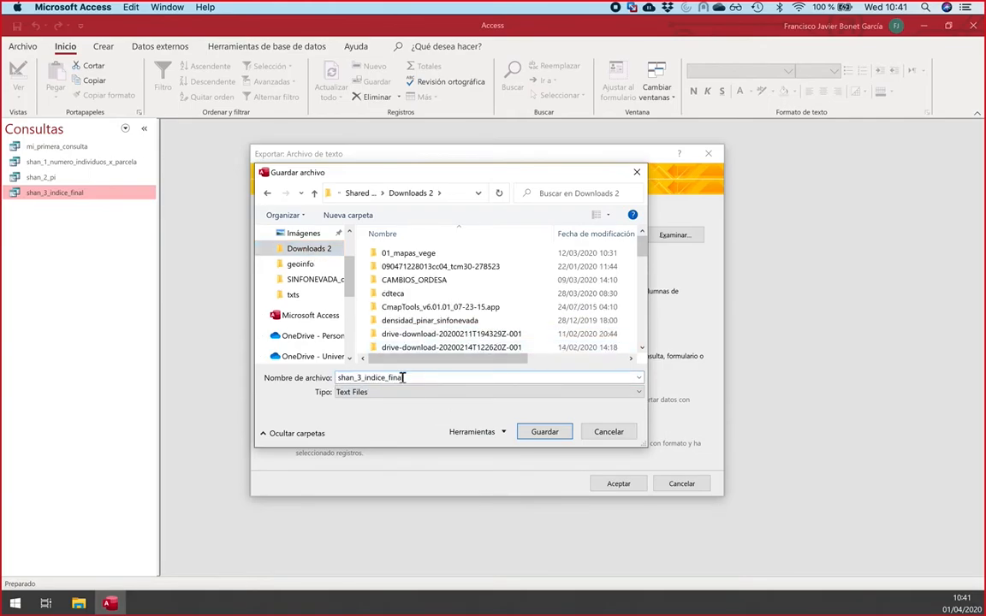
click(530, 435)
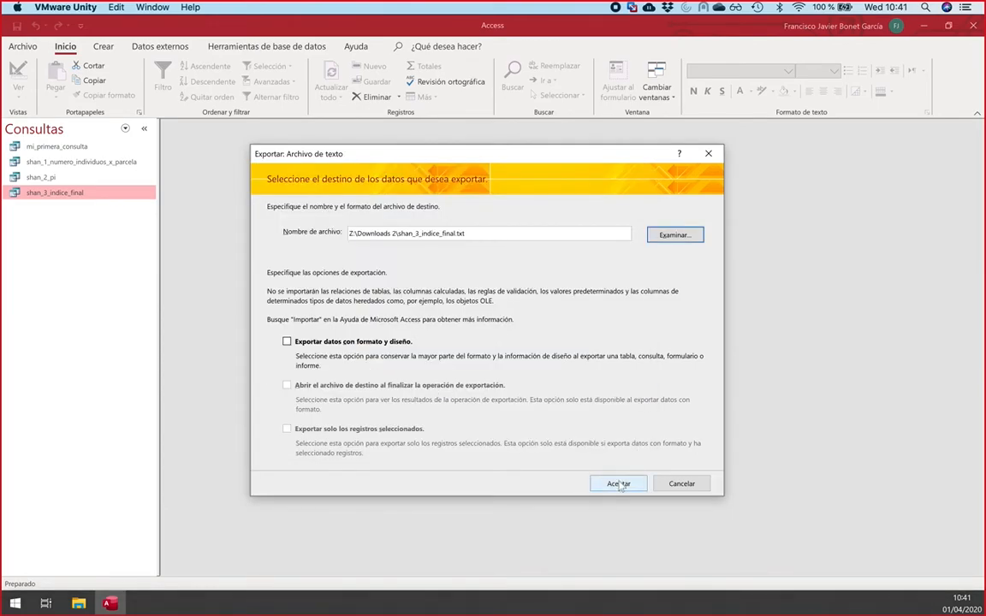
Step: Finish the export as semicolon-delimited text with field names in the first row, without saving the export steps
click(619, 485)
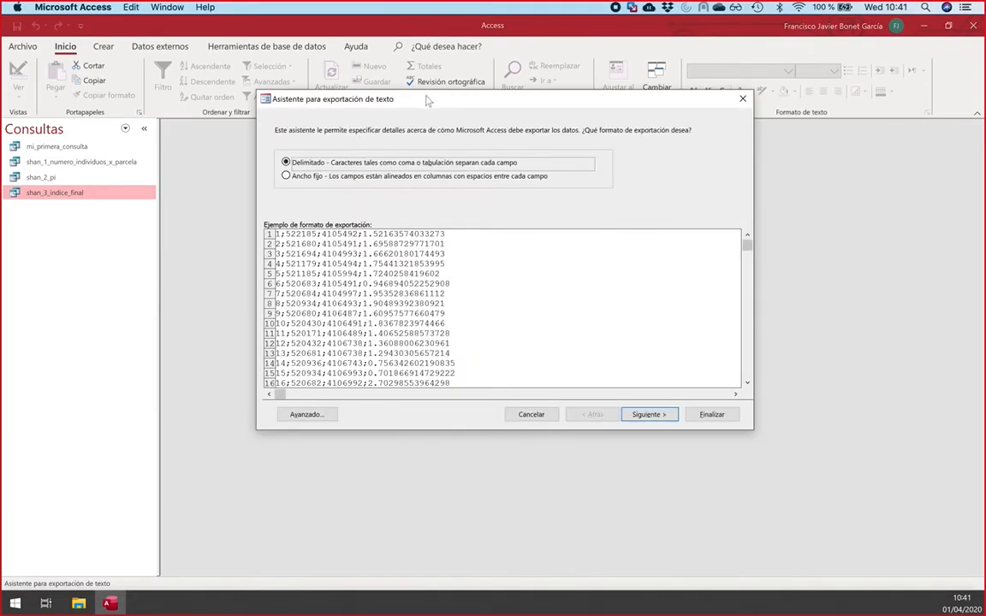
drag(424, 99, 409, 139)
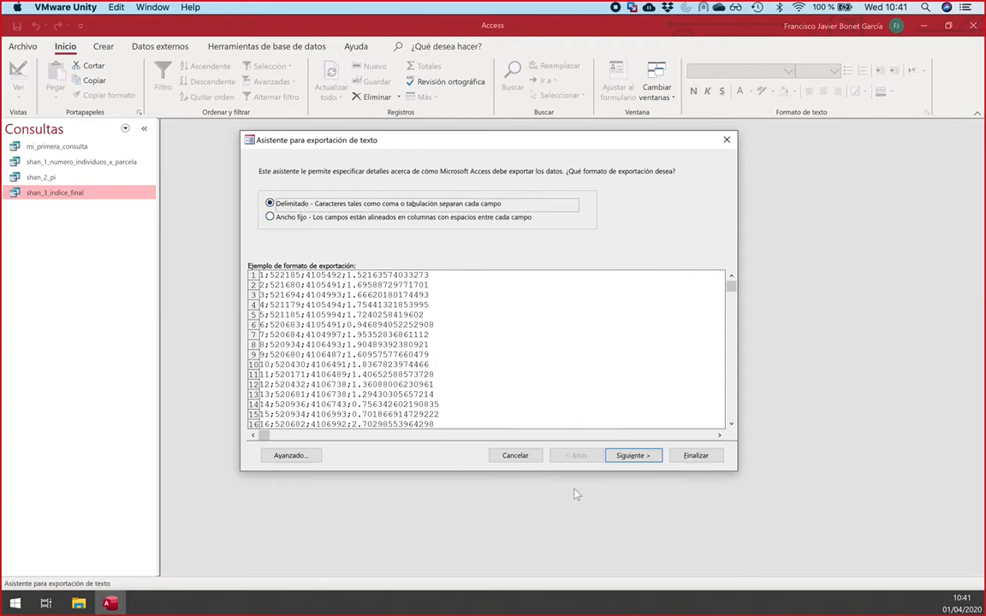
click(631, 455)
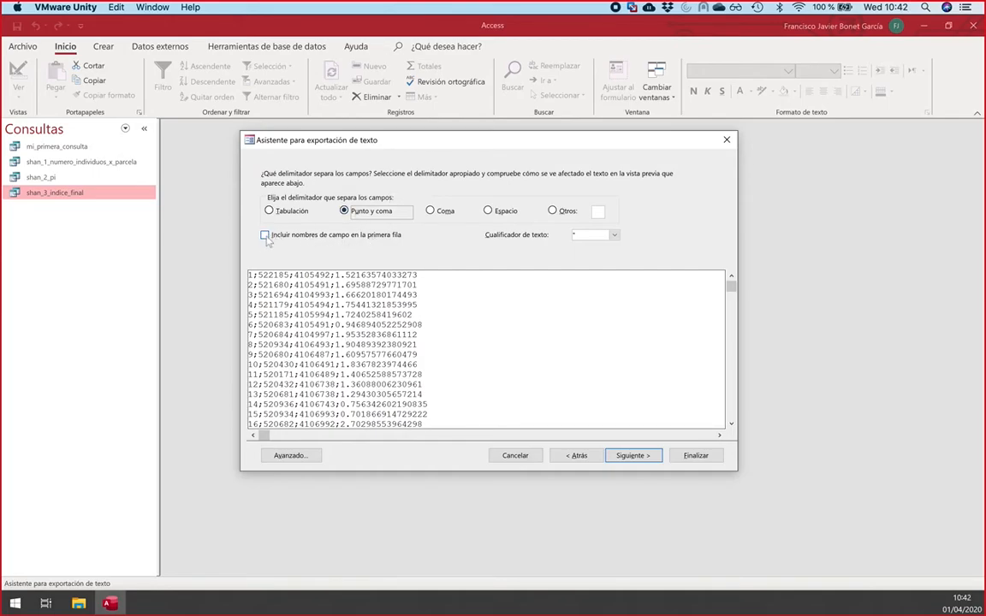
click(266, 236)
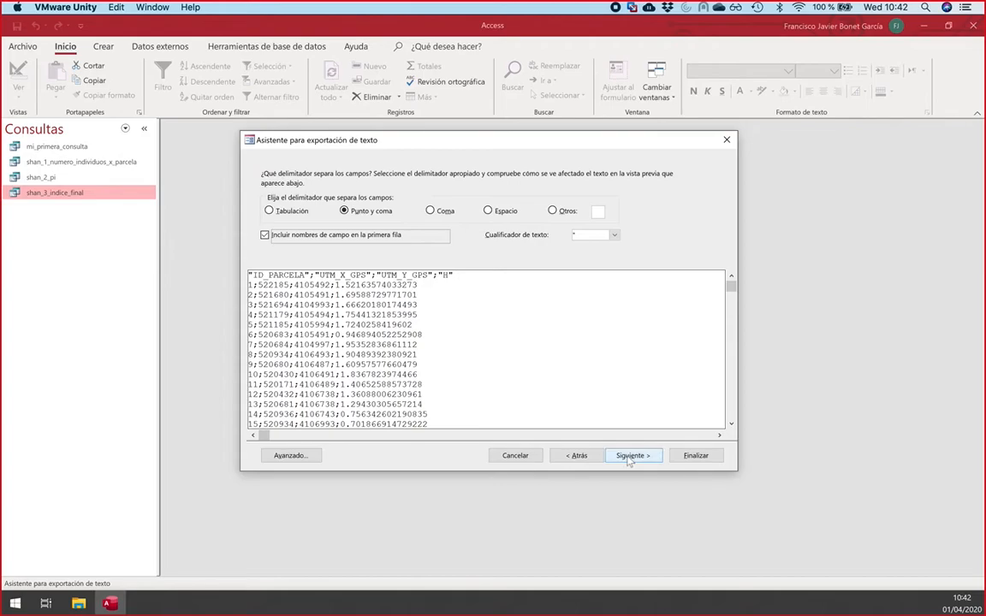
click(630, 456)
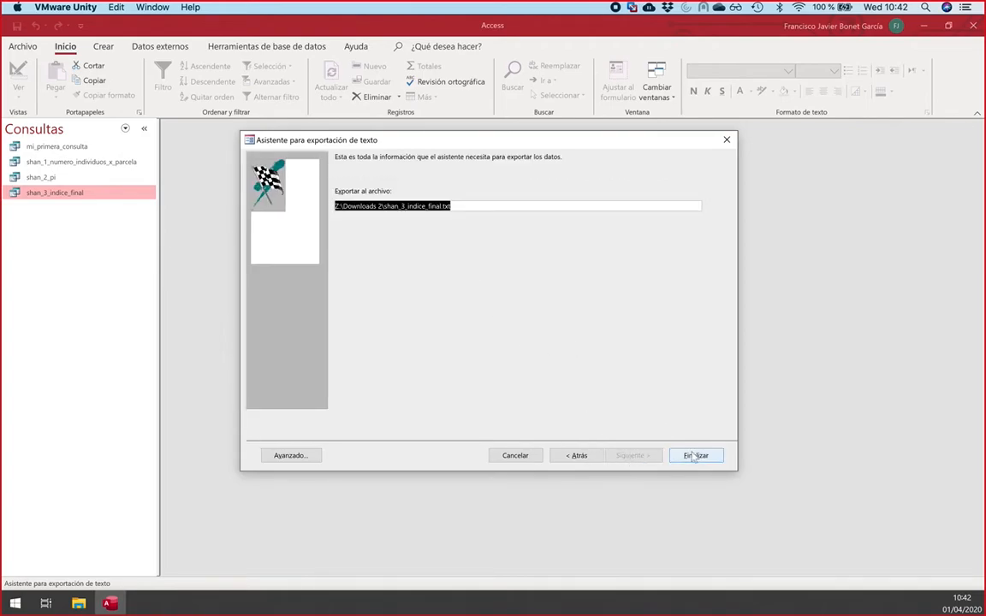
click(691, 455)
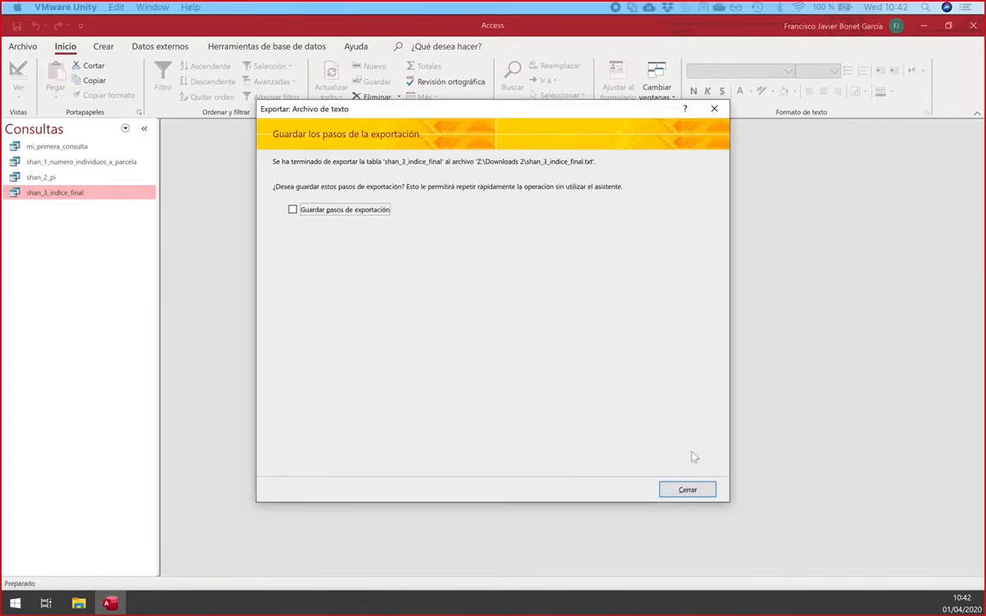
click(688, 489)
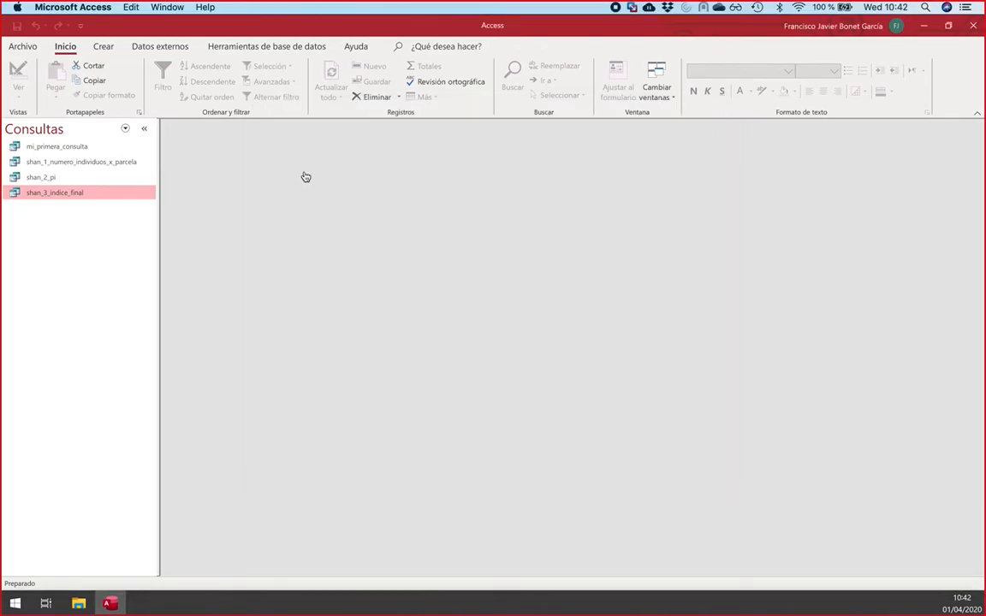
Step: Switch to Finder and open shan_3_indice_final.txt from the Downloads folder in BBEdit
key(super+Tab)
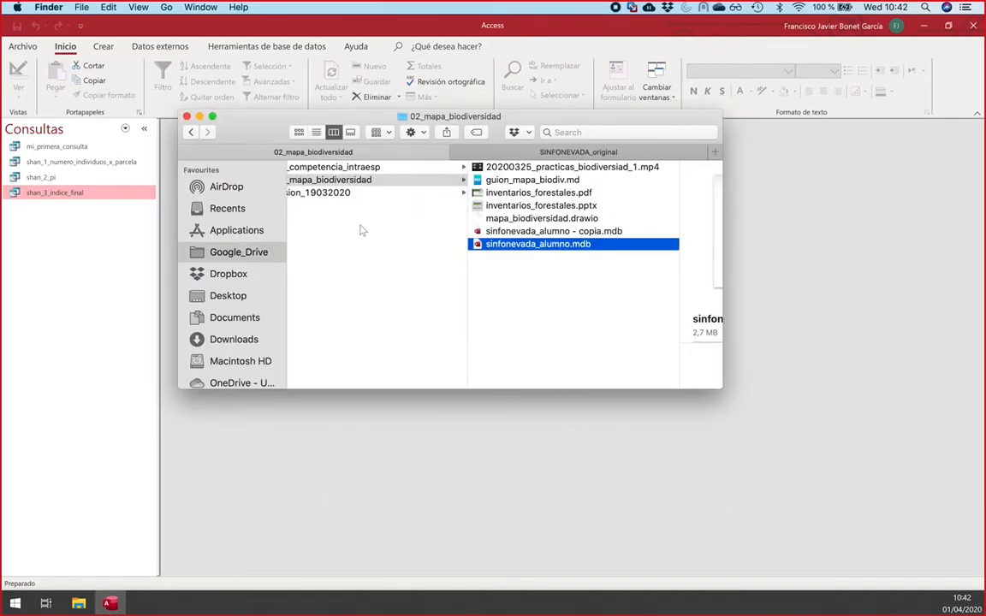
click(224, 340)
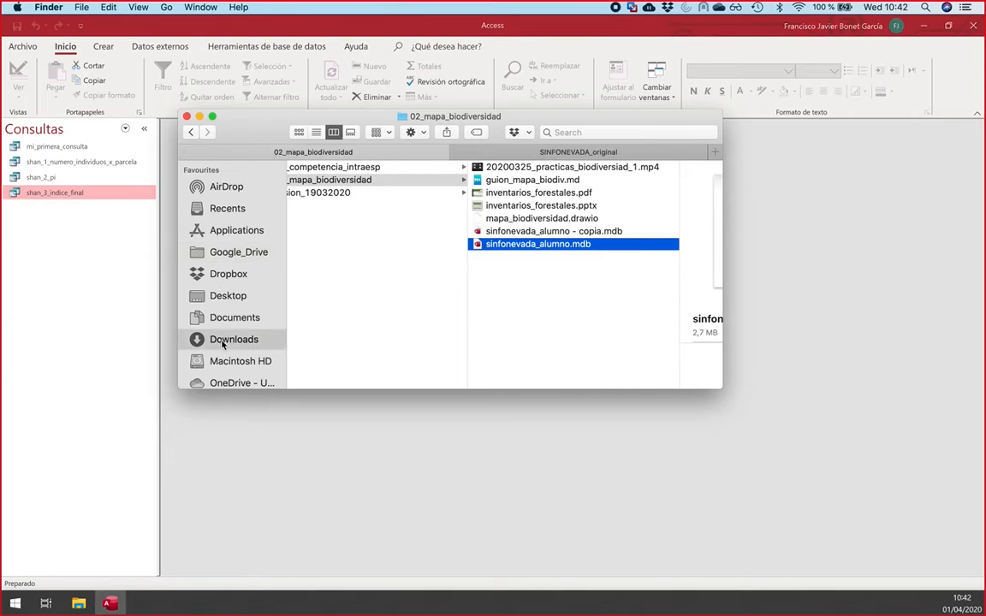
click(323, 194)
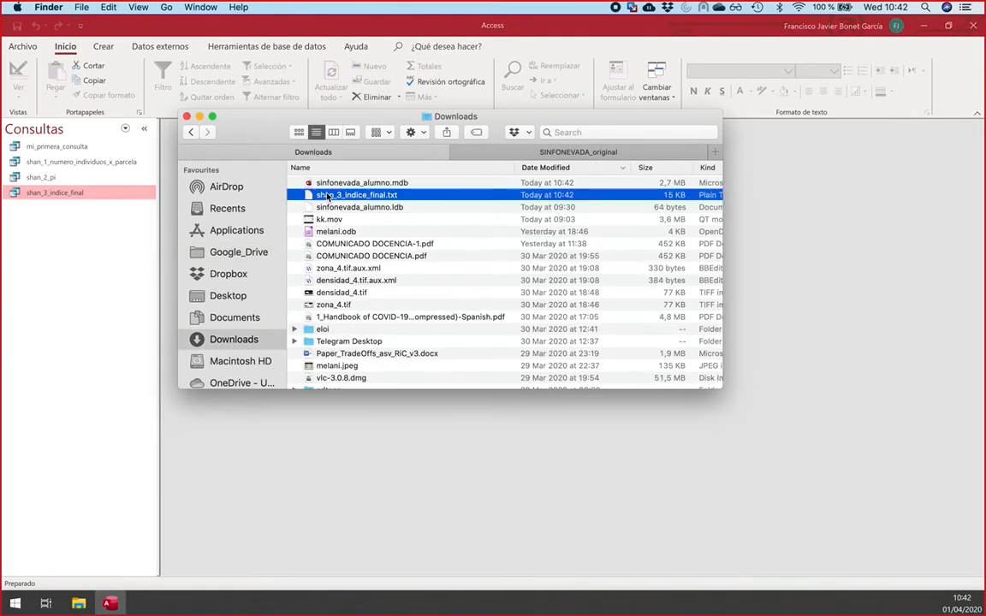
right_click(327, 195)
mouse_move(351, 213)
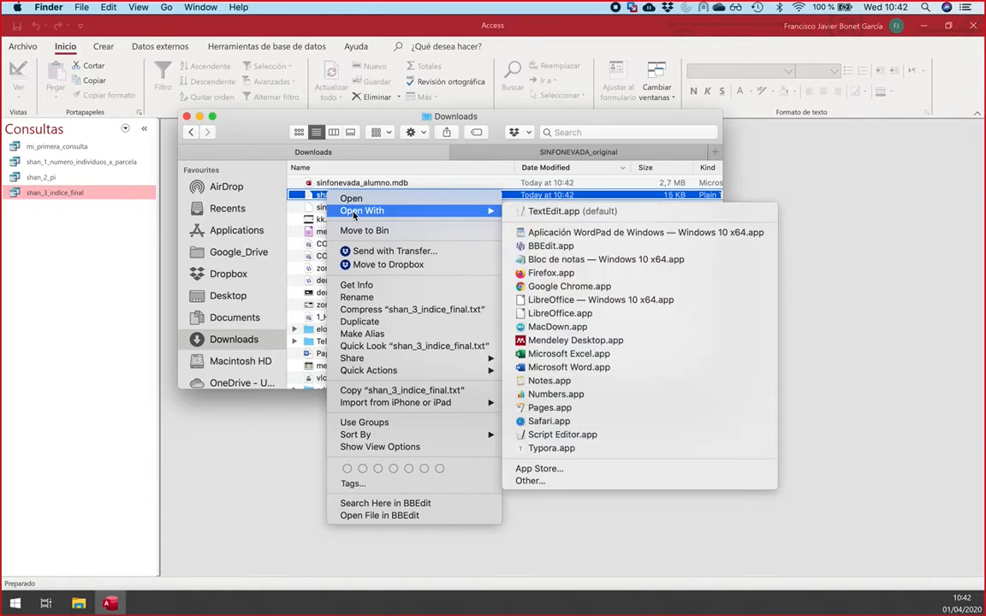
click(551, 247)
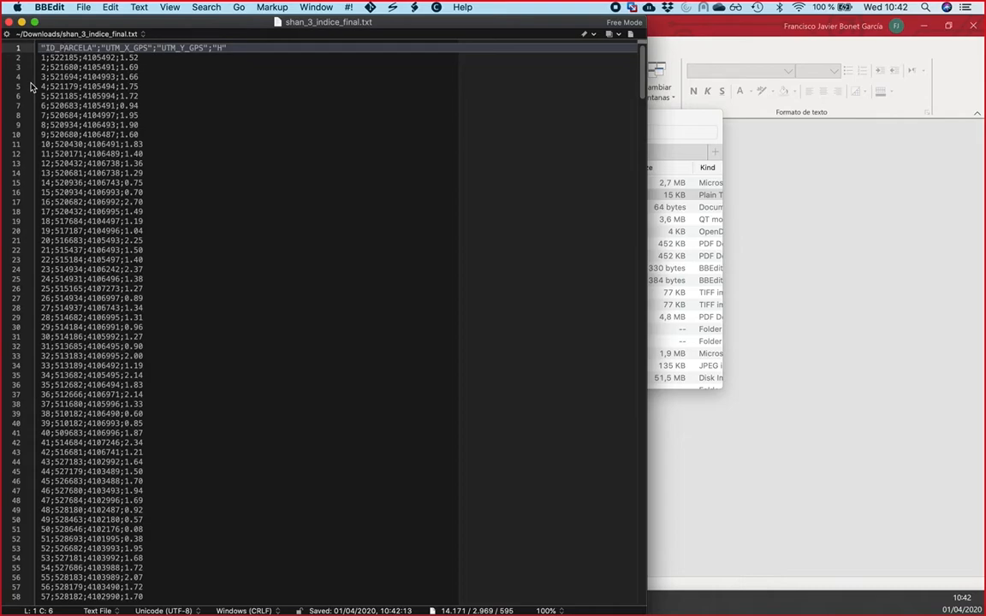
Step: Look through the rows of the exported shan_3_indice_final.txt and close the file
click(82, 86)
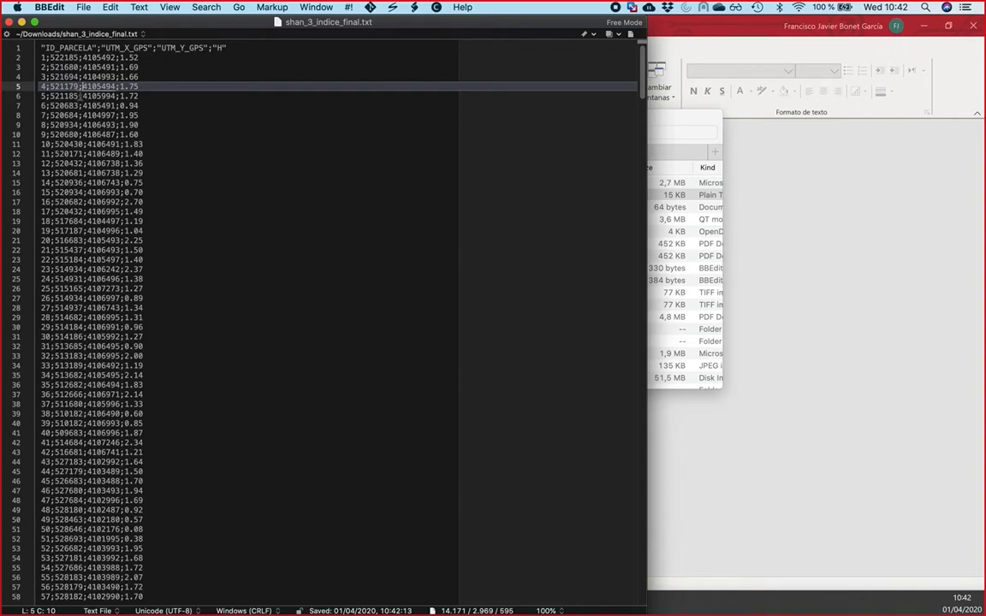
click(213, 221)
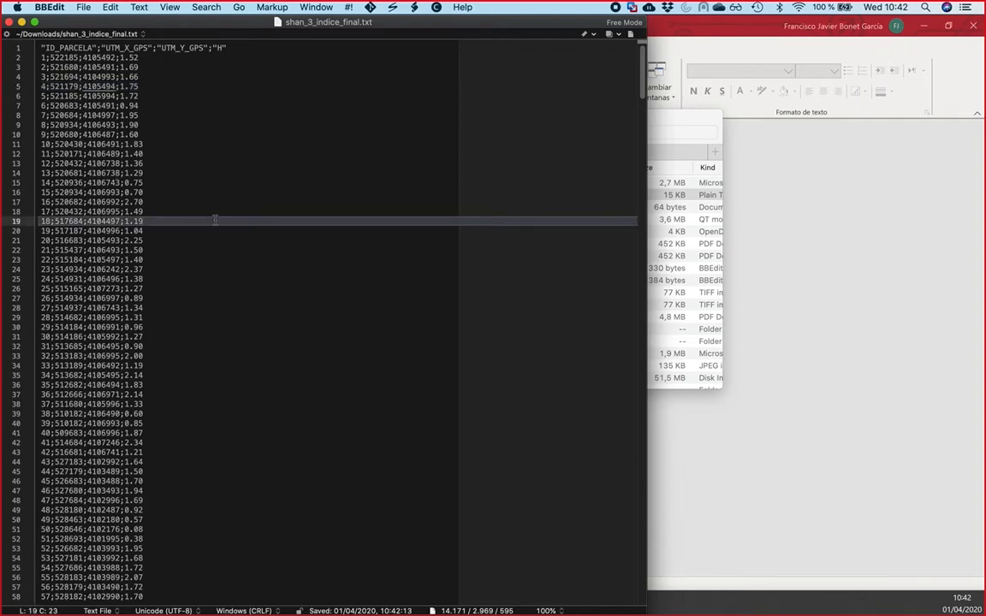
scroll(191, 145, down, 10)
scroll(191, 146, down, 5)
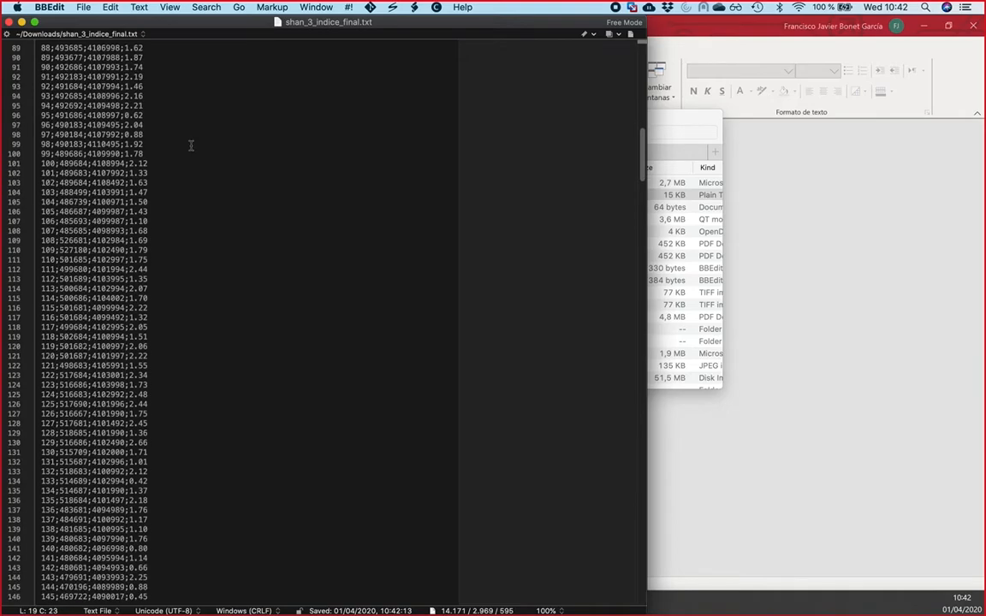
scroll(189, 143, up, 15)
click(8, 22)
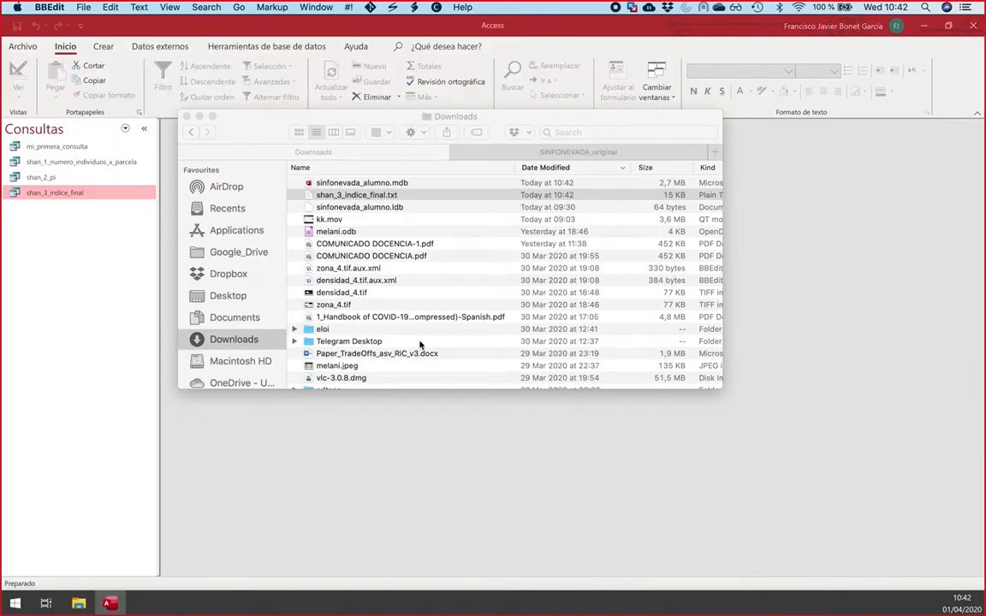
Step: Launch QGIS 3.4, minimise it once it has loaded, and return to Access
key(super+space)
text(qgis)
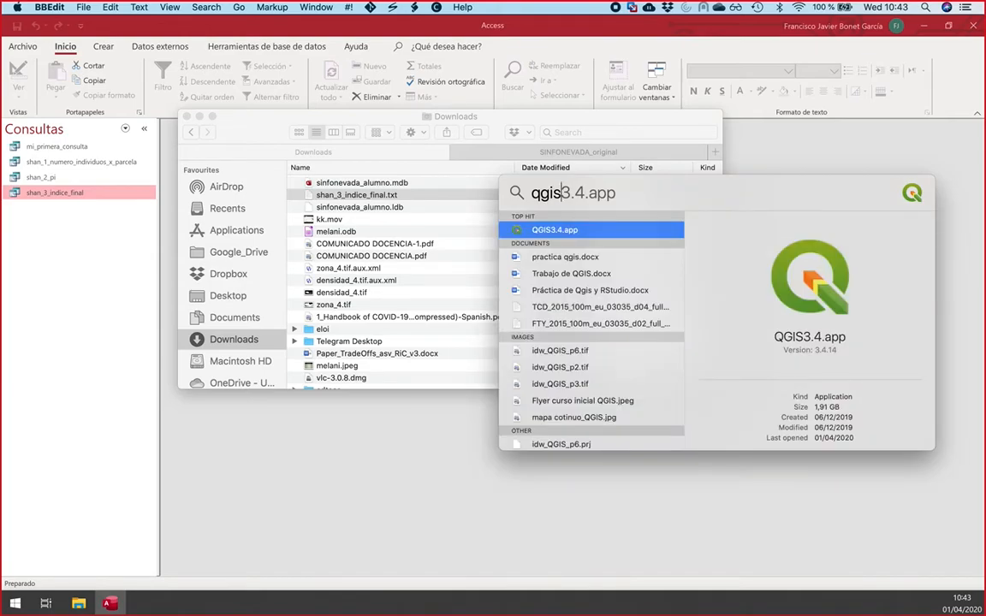
key(Return)
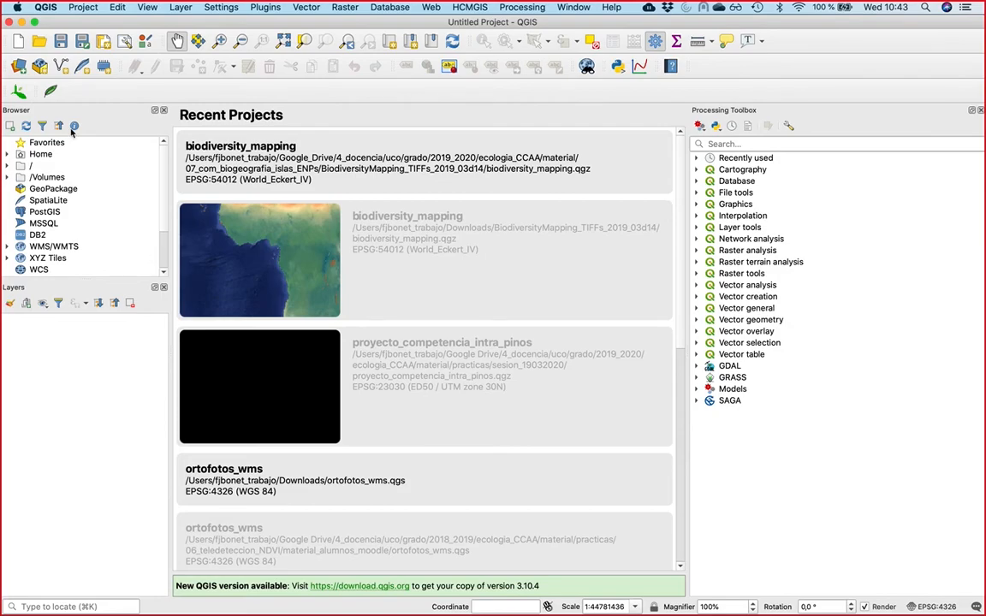
click(22, 21)
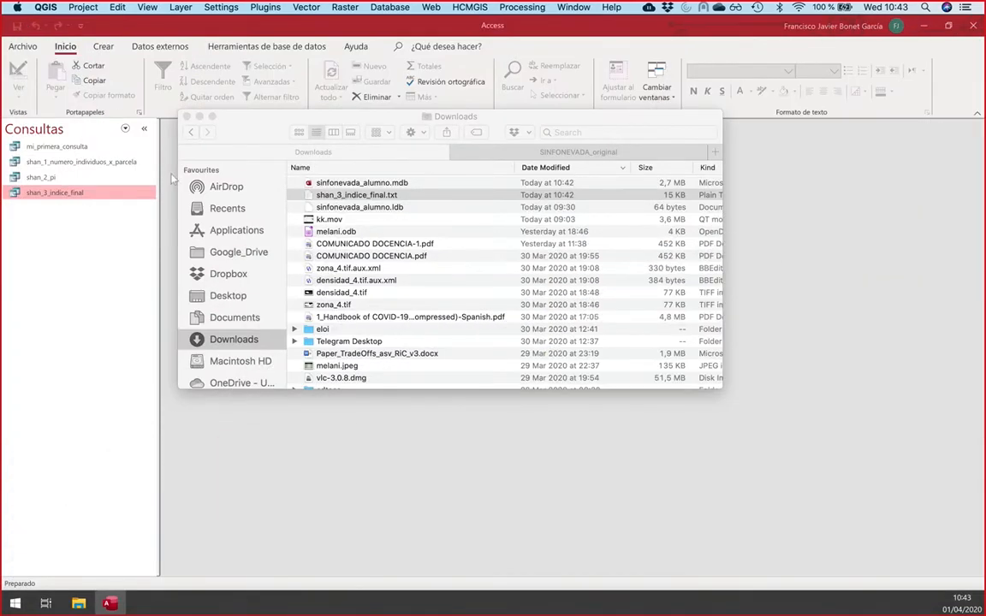
click(71, 262)
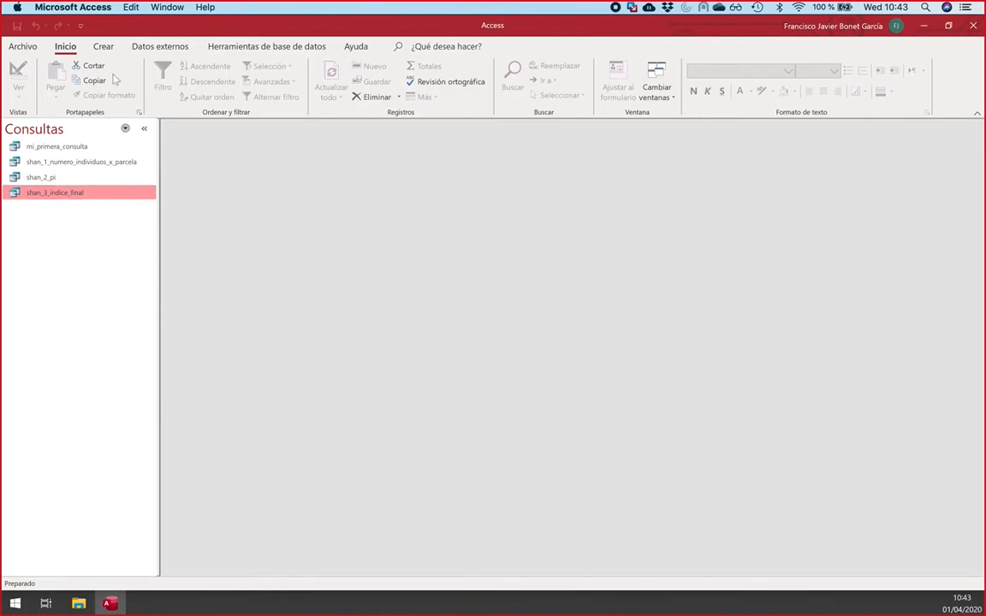
Step: Export the shan_3_indice_final query again as delimited text, replacing the existing shan_3_indice_final.txt in the Downloads 2 folder
right_click(54, 196)
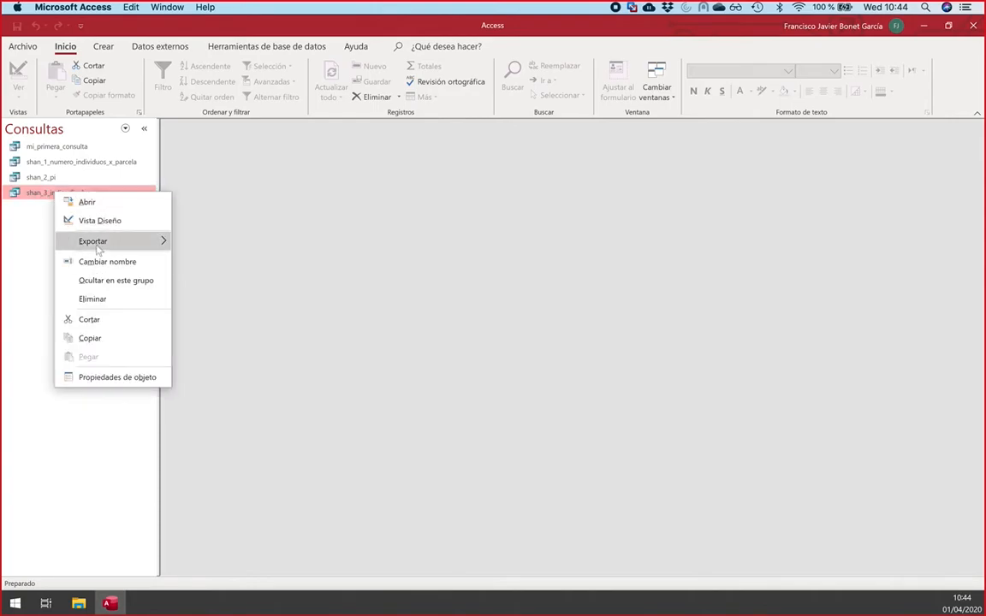
mouse_move(100, 249)
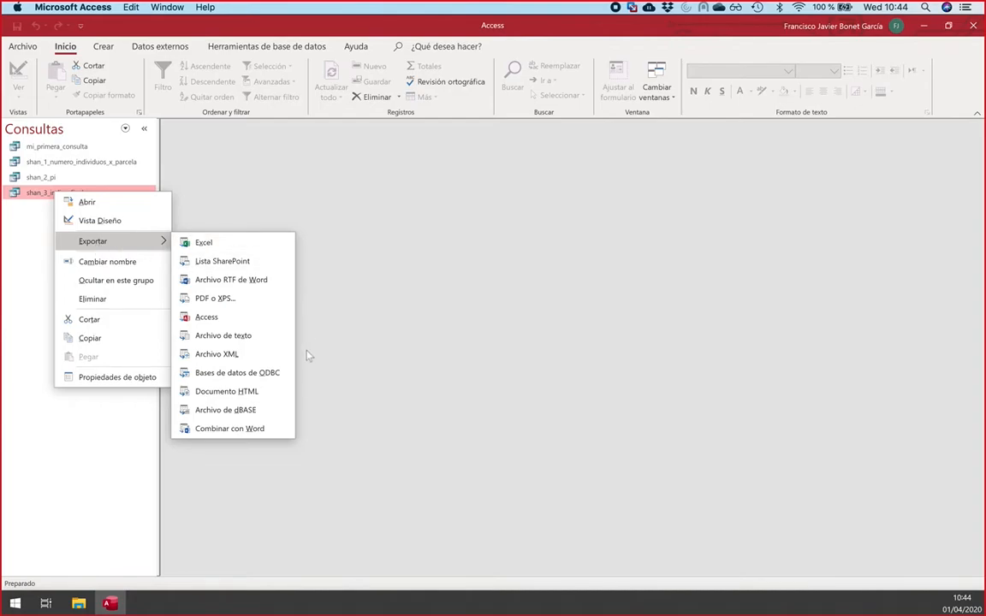
click(229, 338)
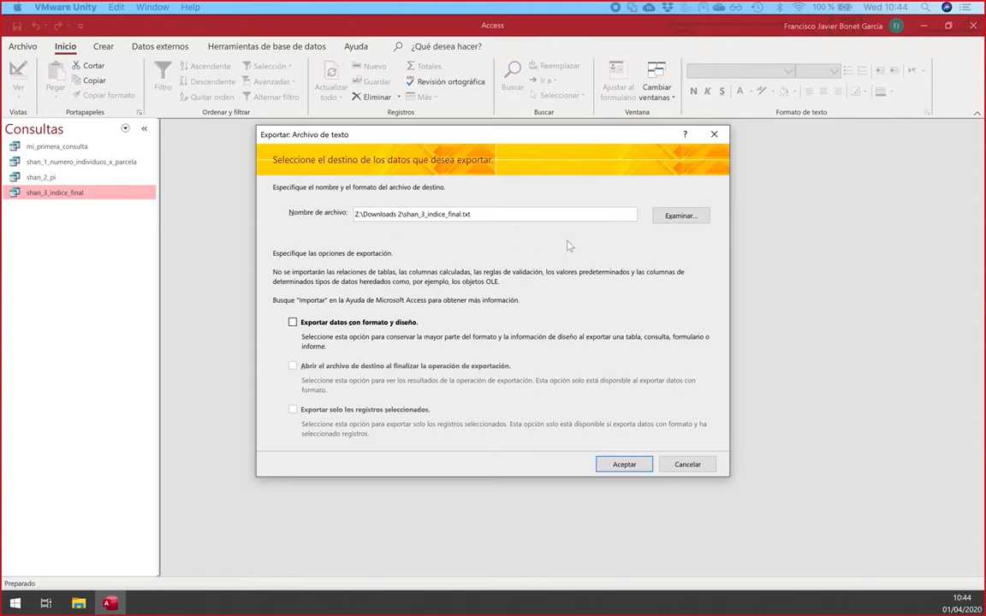
click(672, 215)
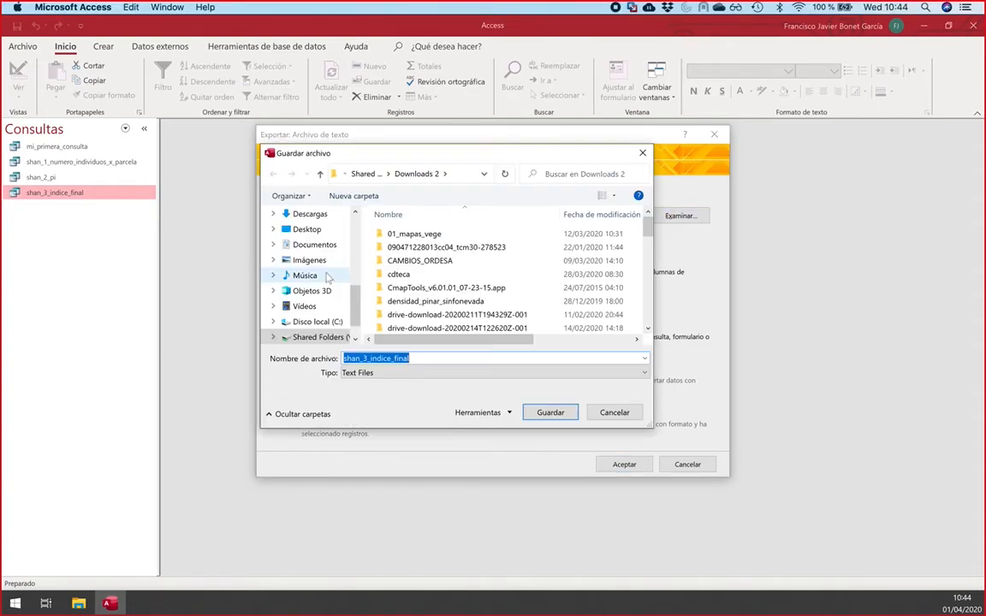
click(550, 412)
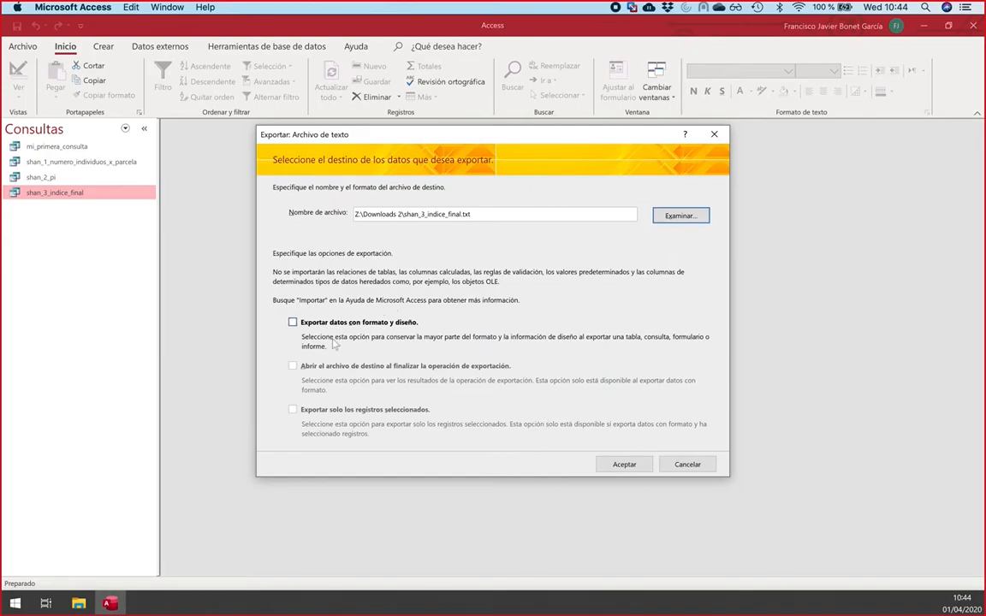
click(620, 468)
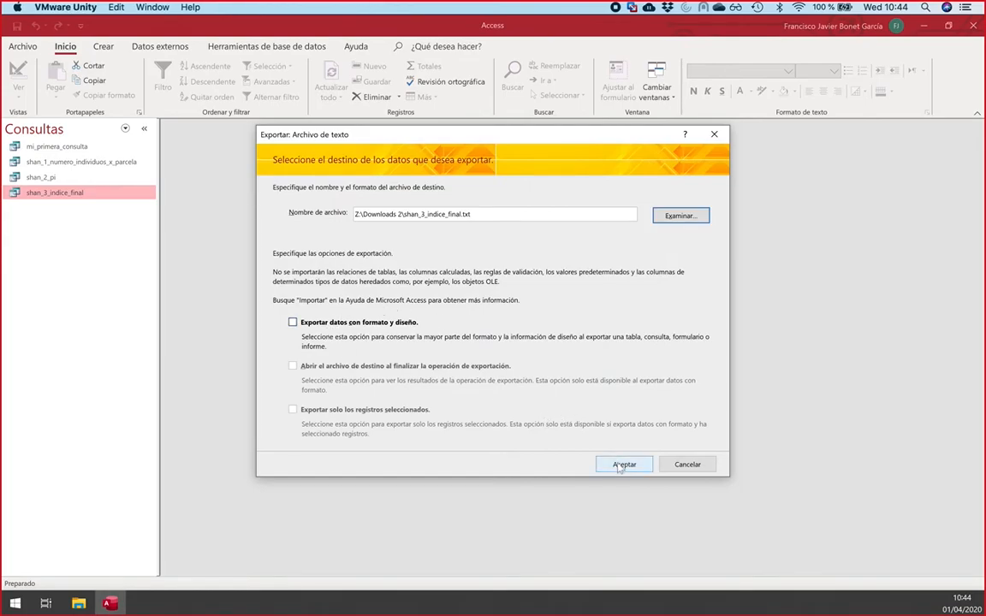
click(620, 468)
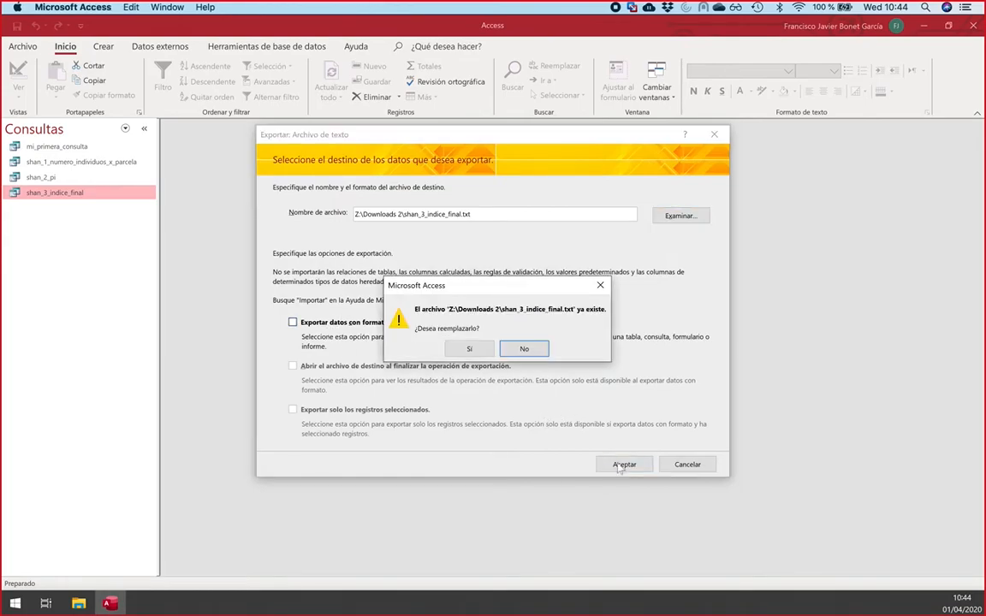
click(452, 353)
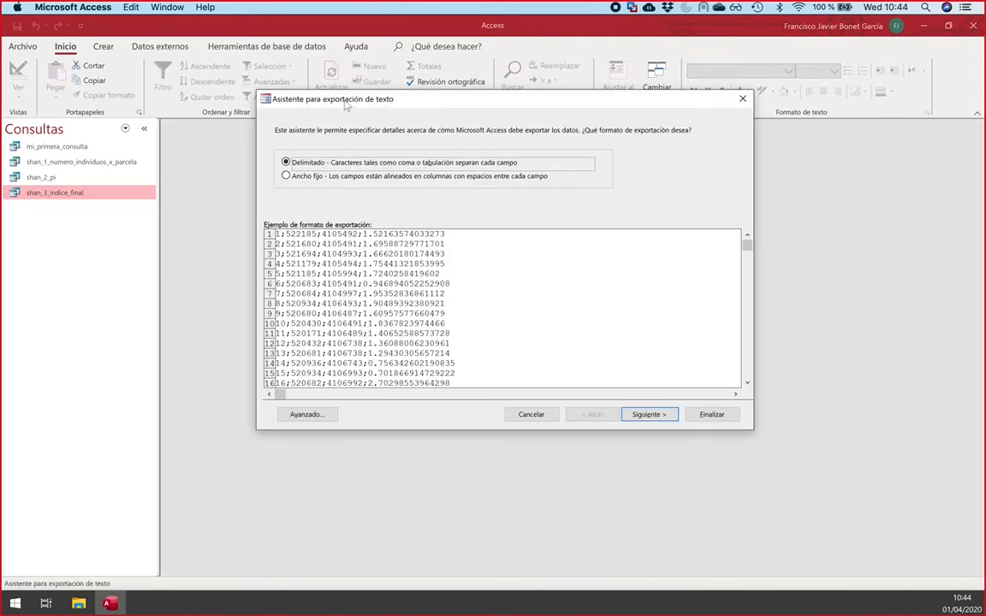
drag(346, 104, 349, 119)
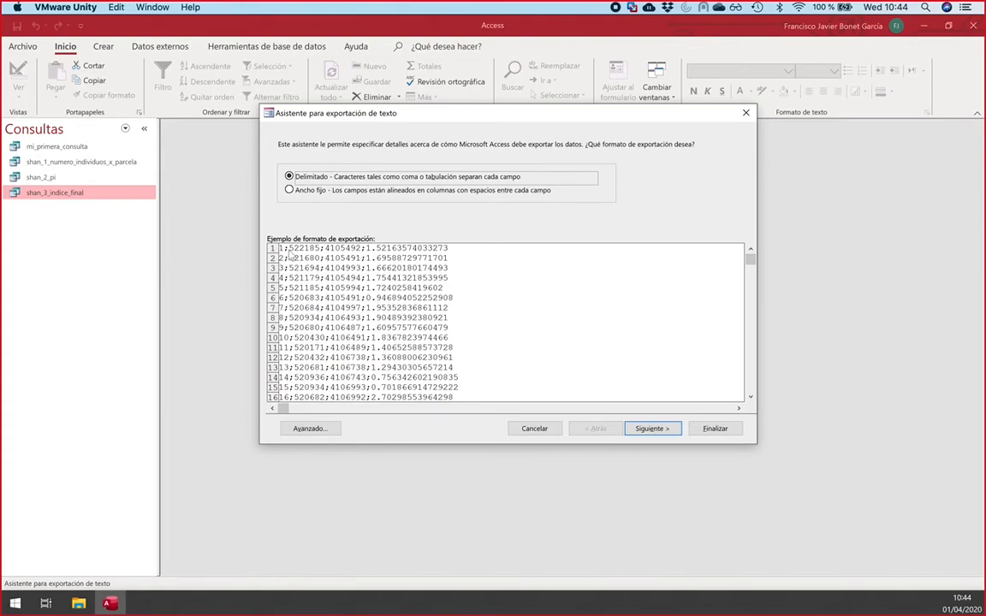
click(652, 429)
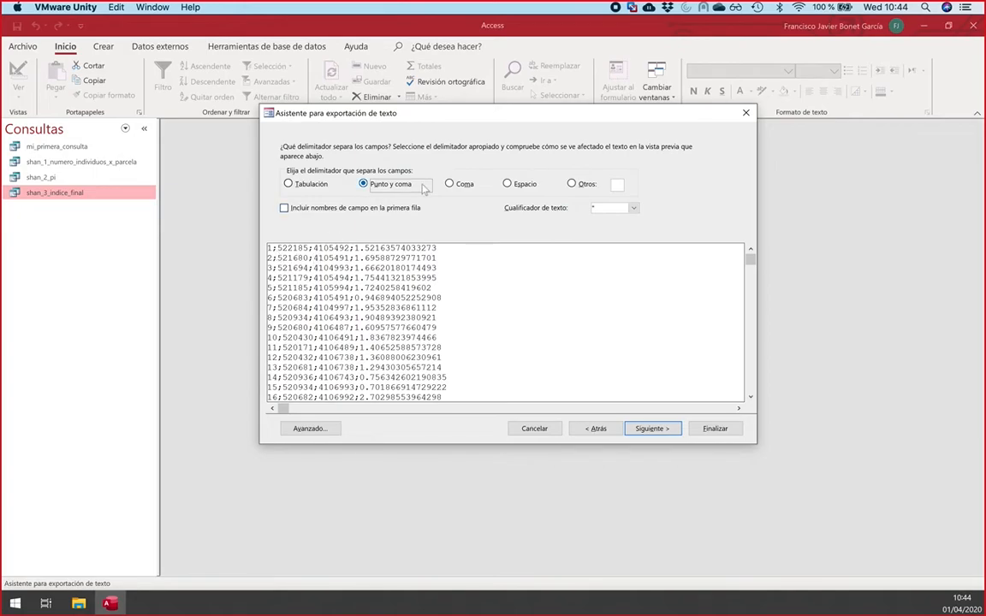
Step: Try comma, space and the custom character ñ as field delimiters for the export
click(462, 185)
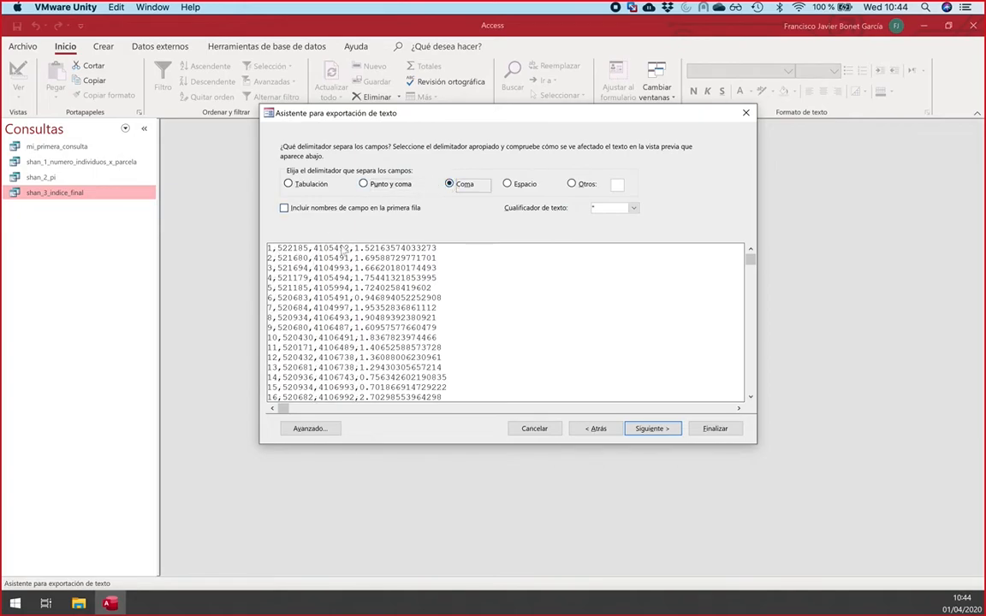
click(507, 185)
click(573, 185)
click(616, 186)
text(ñ)
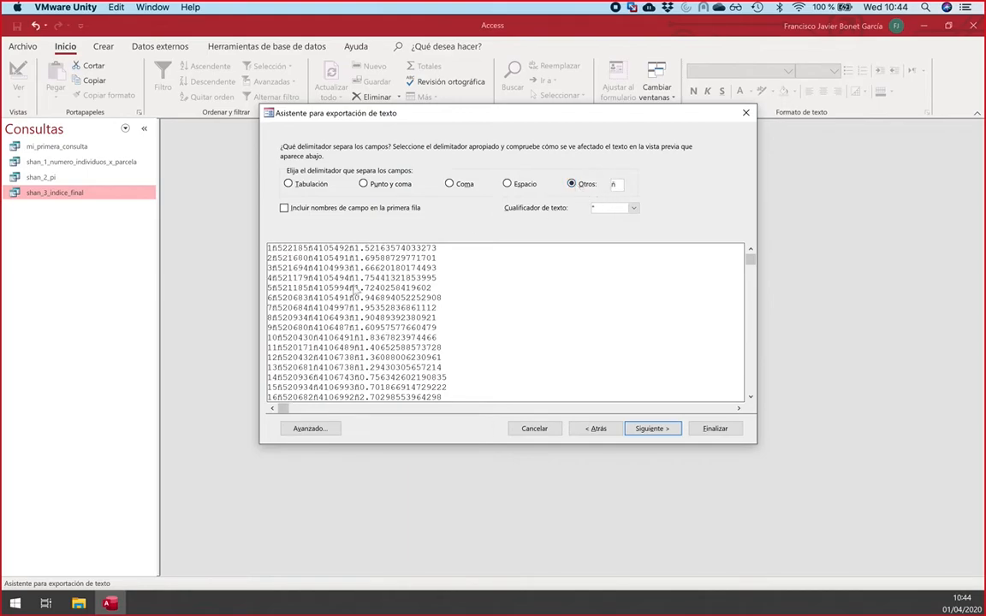
Step: Set the delimiter to semicolon, include field names in the first row, and continue to the final export page
click(364, 185)
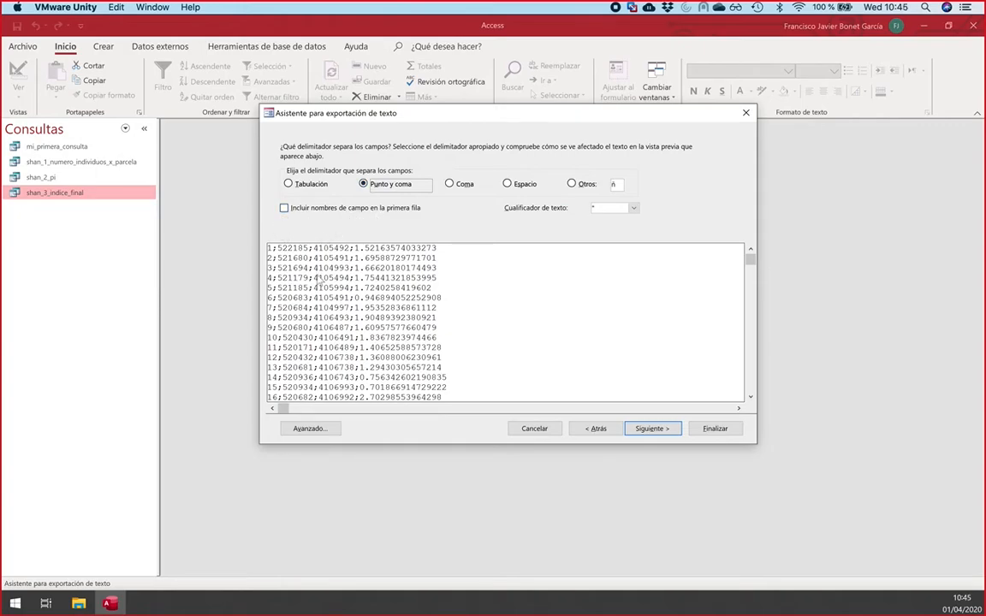
click(284, 209)
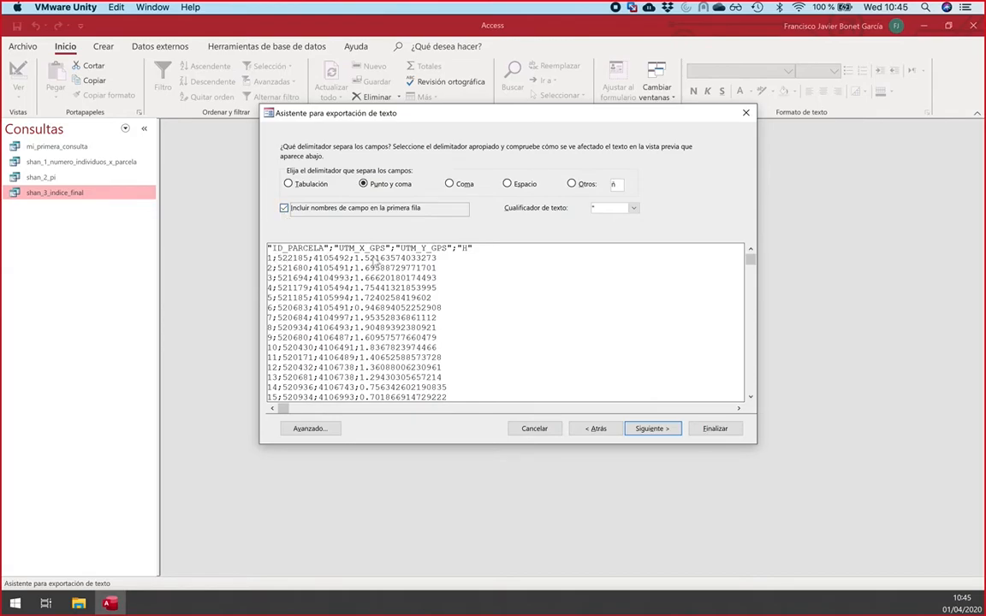
click(651, 429)
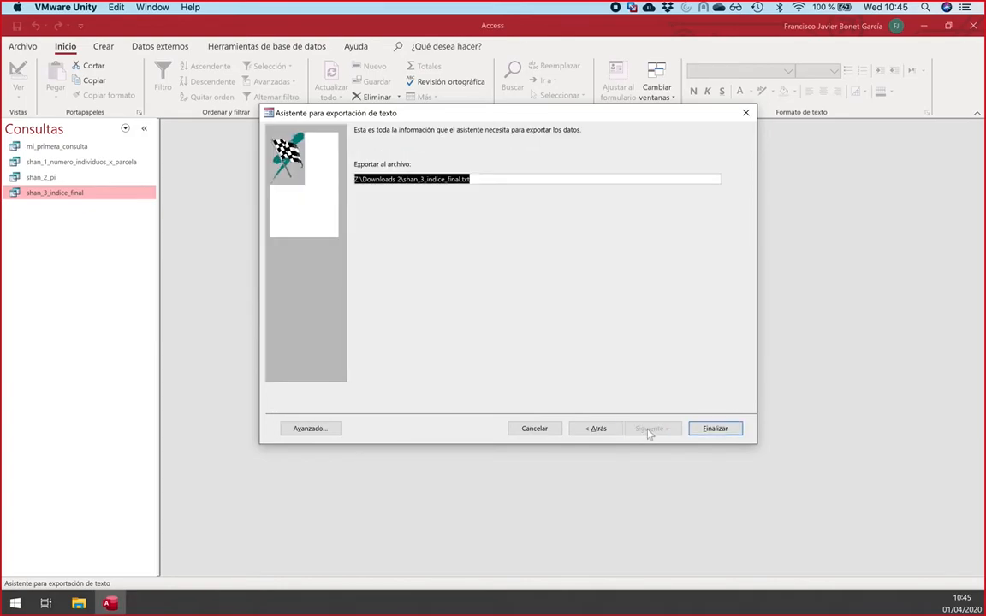
Step: Finish exporting shan_3_indice_final.txt without saving the export steps, and switch to the Downloads folder in Finder
click(720, 430)
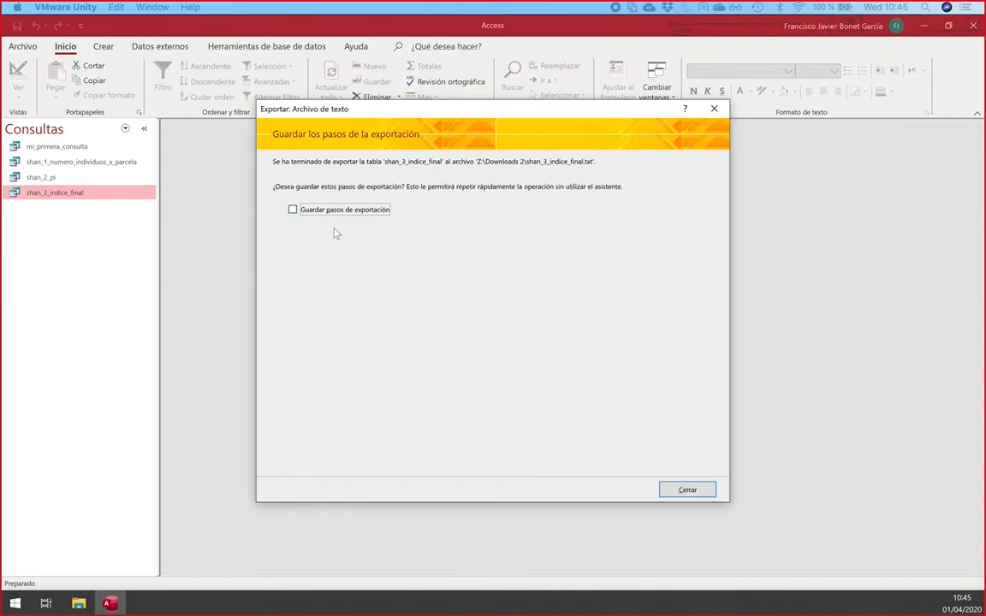
click(669, 495)
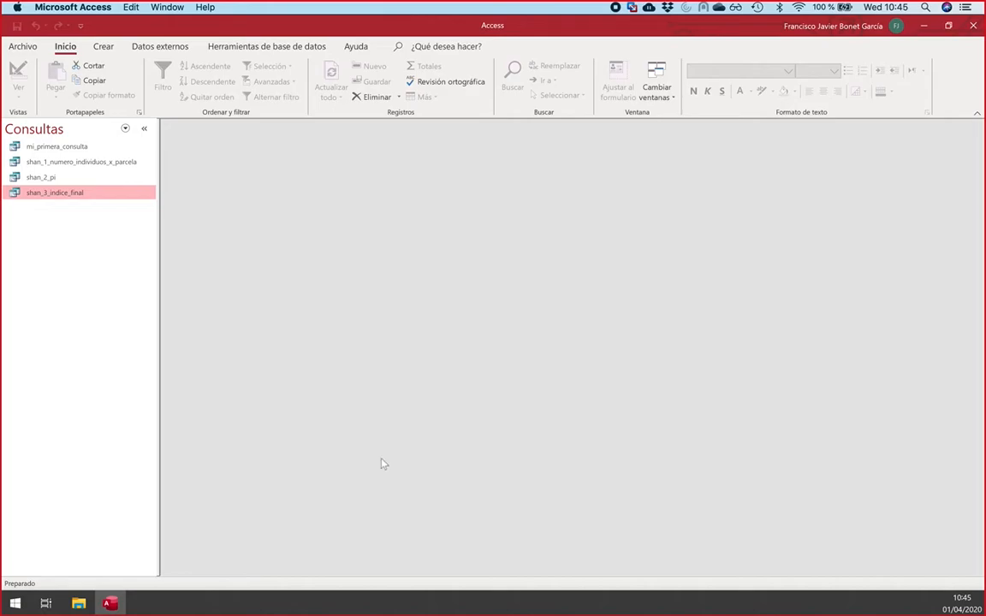
key(super+Tab)
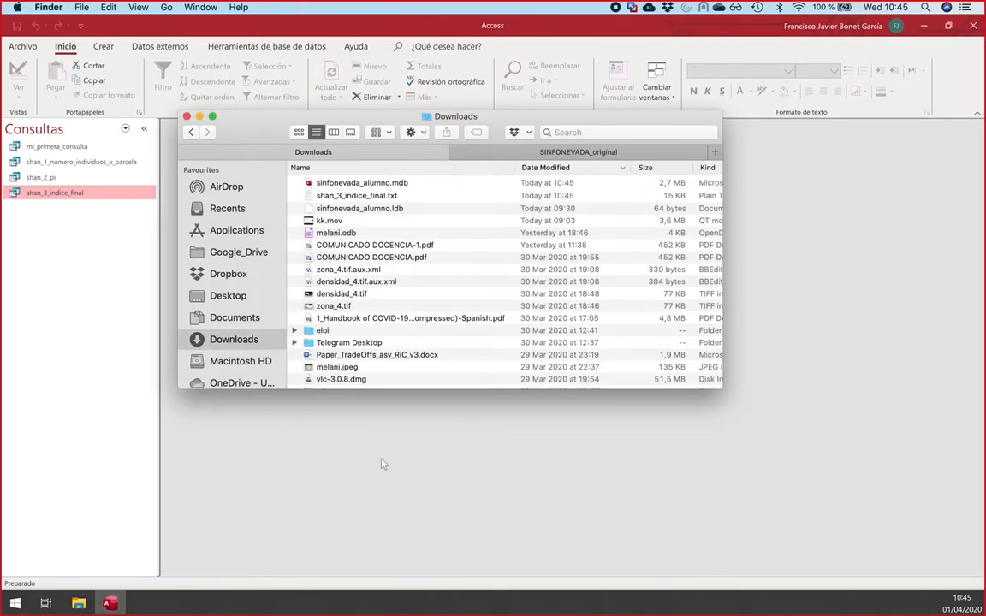
Step: Open shan_3_indice_final.txt in BBEdit, examine its field names and semicolon-separated rows, and close the editor
click(339, 196)
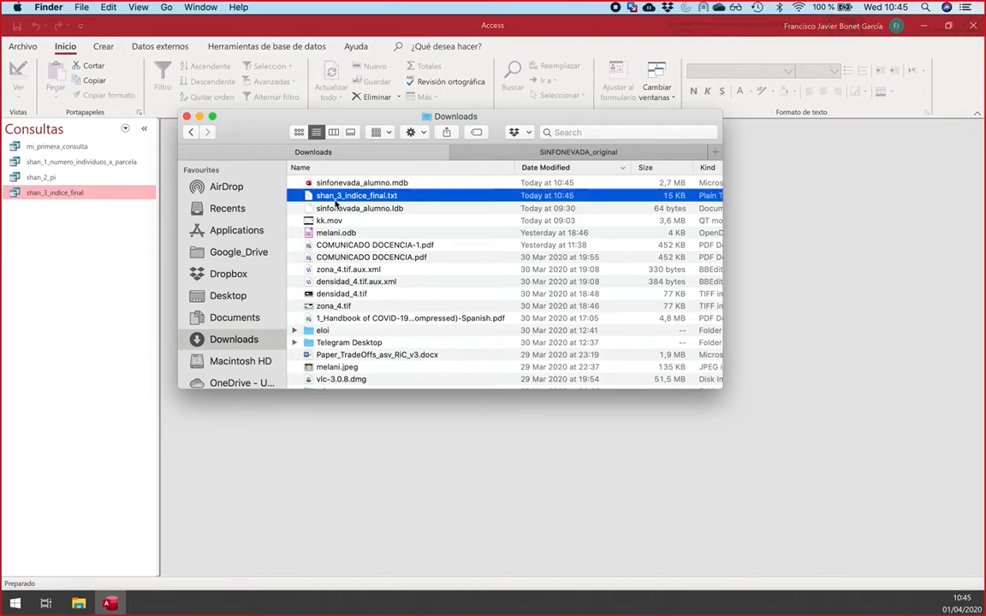
right_click(339, 197)
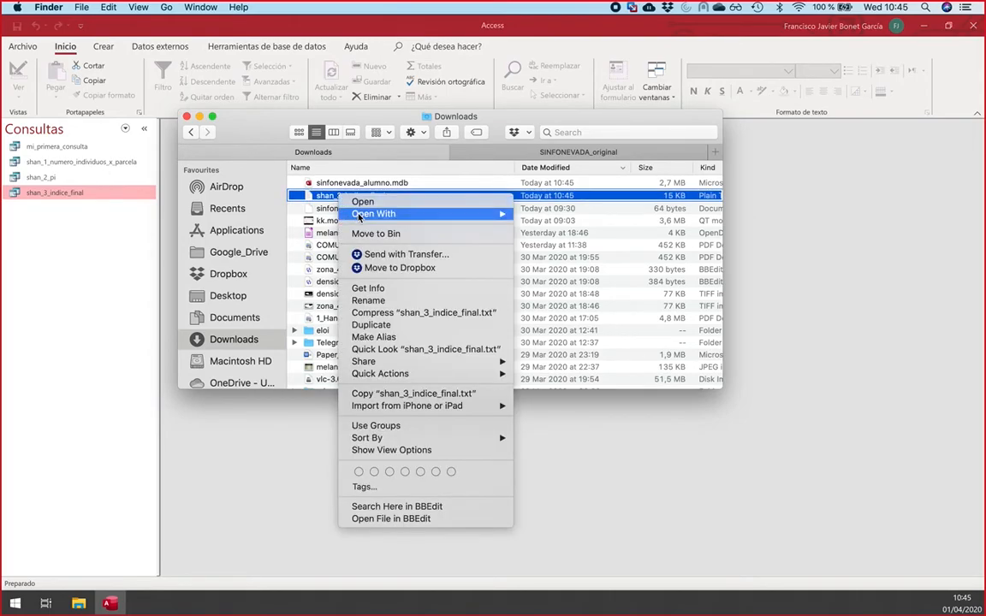
mouse_move(428, 214)
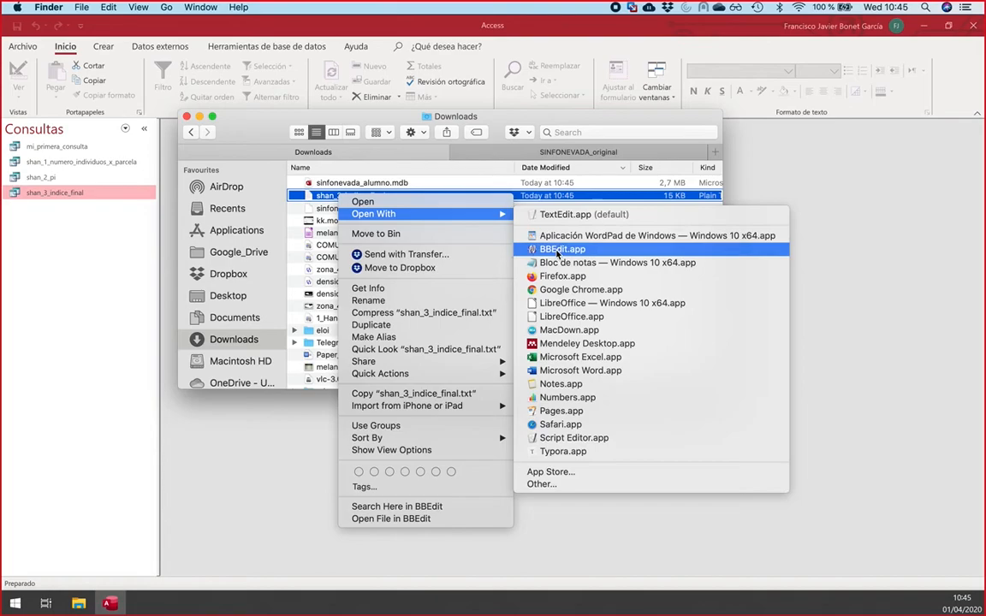
click(557, 250)
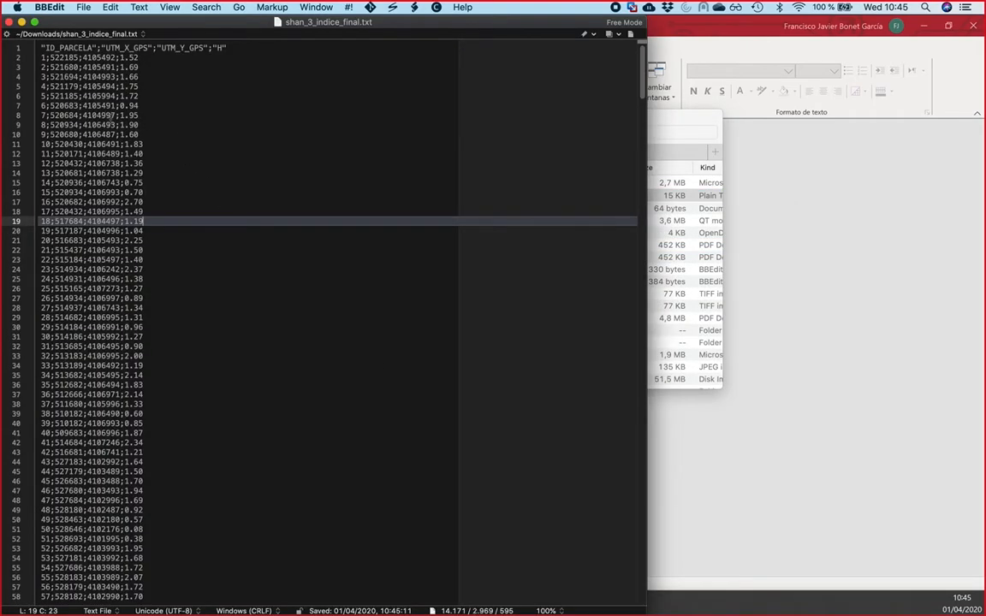
scroll(110, 119, down, 20)
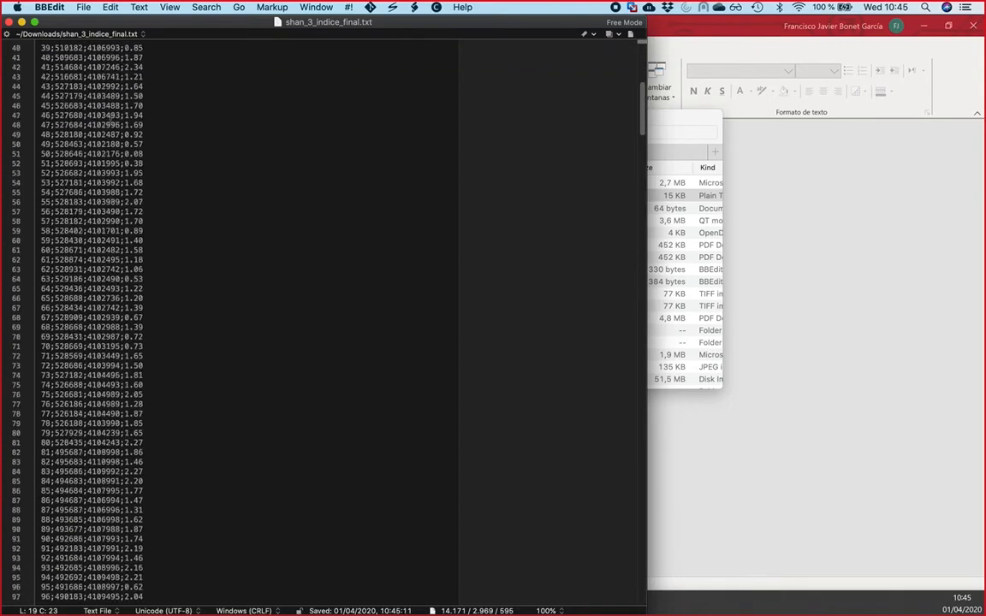
scroll(111, 119, up, 20)
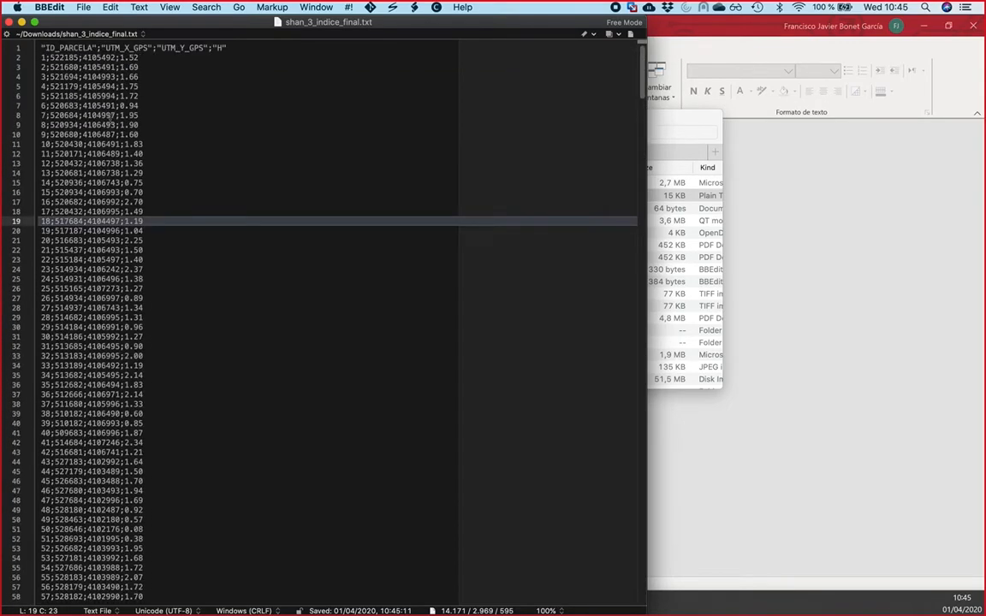
click(9, 22)
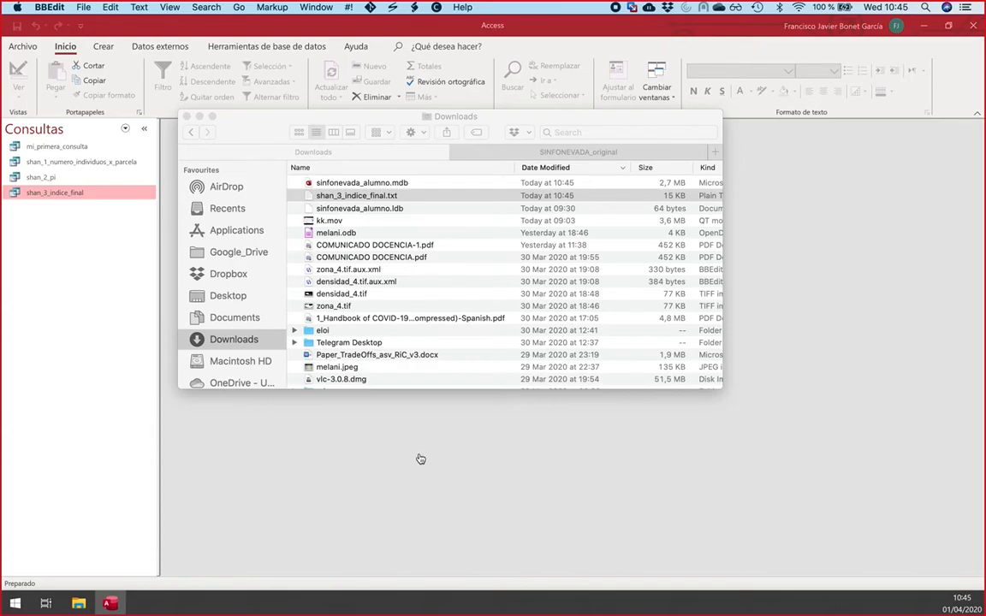
key(super+q)
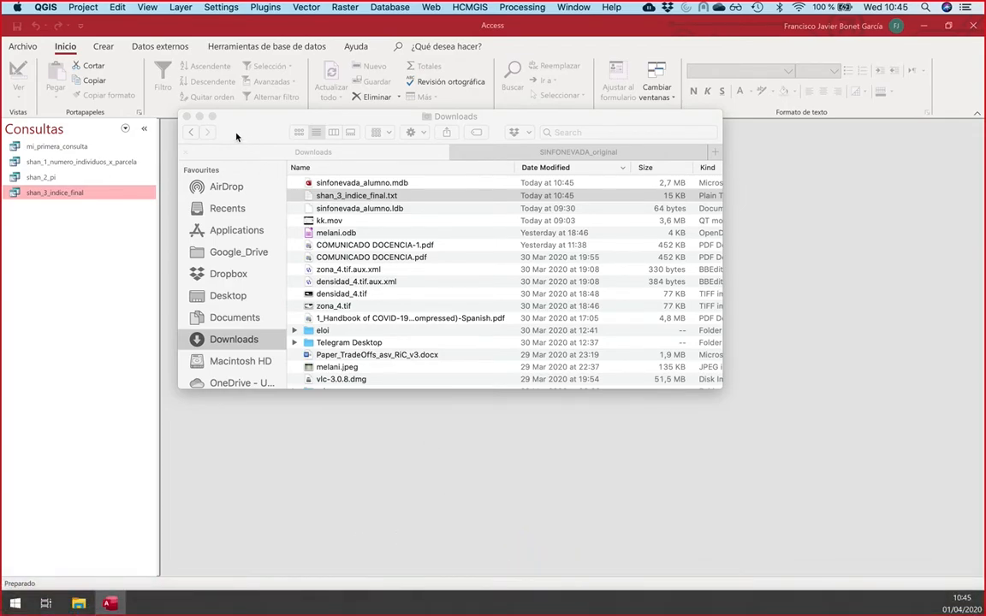
Step: Start a new project in QGIS 3.4 and bring its main window to the front
click(86, 9)
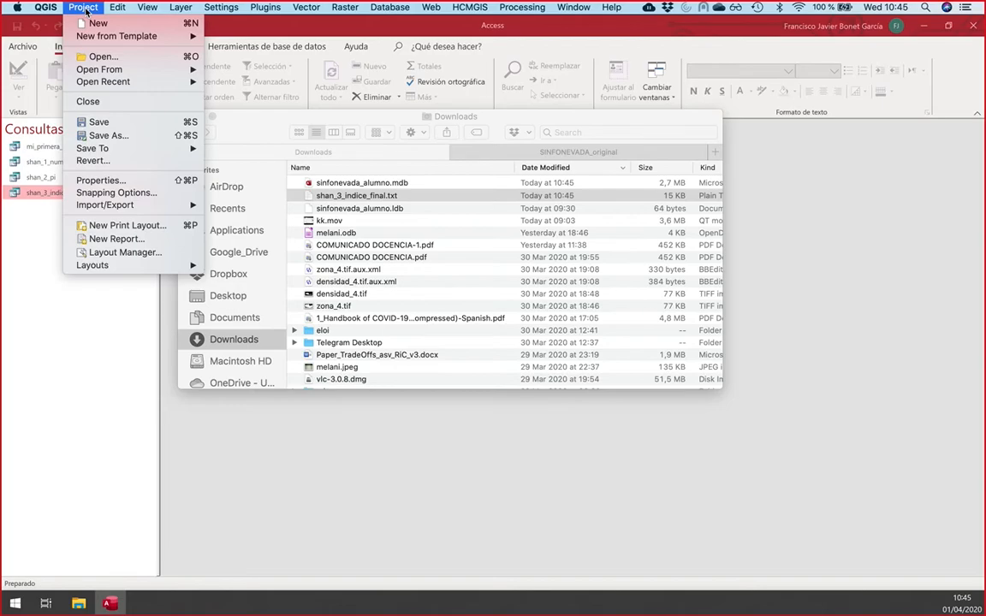
click(89, 26)
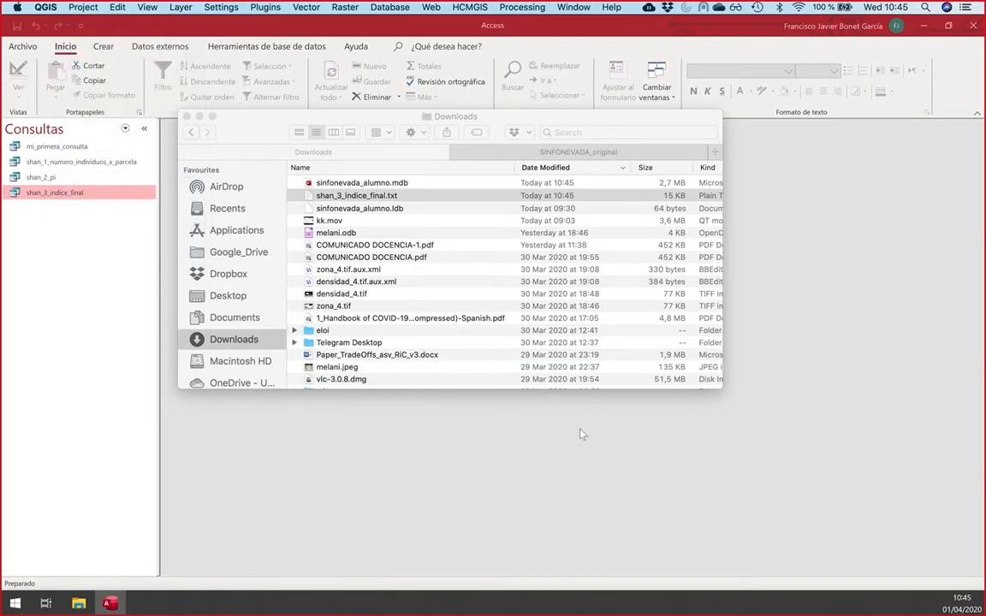
mouse_move(633, 603)
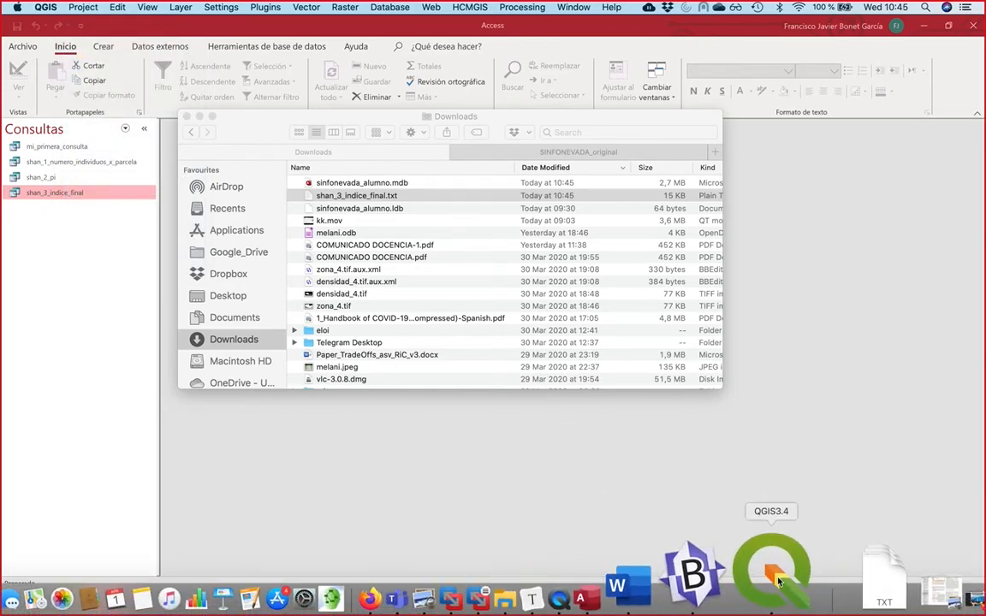
click(767, 578)
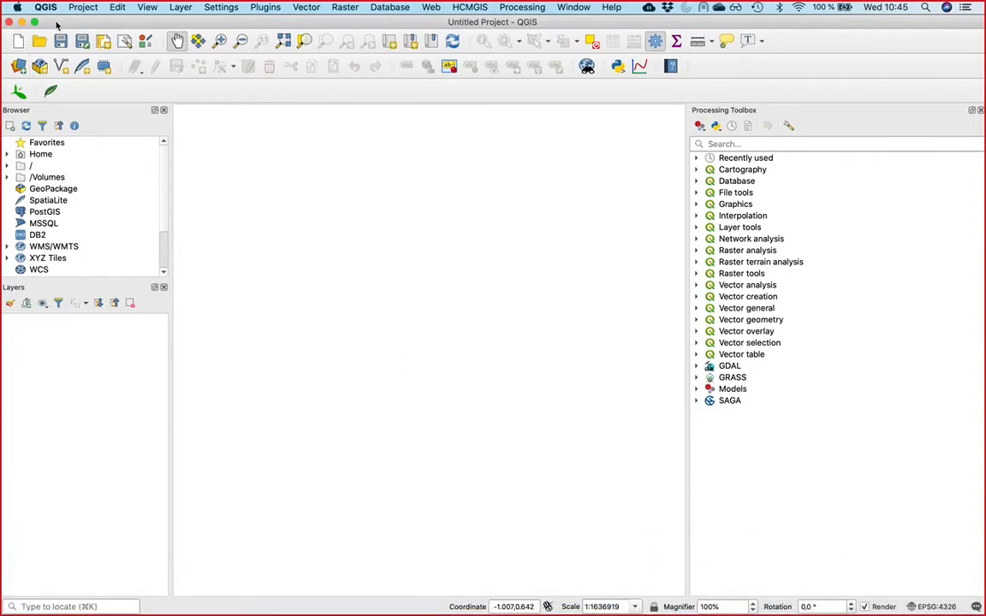
drag(65, 24, 44, 6)
Step: Open the Data Source Manager for adding a delimited text layer and move the dialog higher on the screen
click(179, 8)
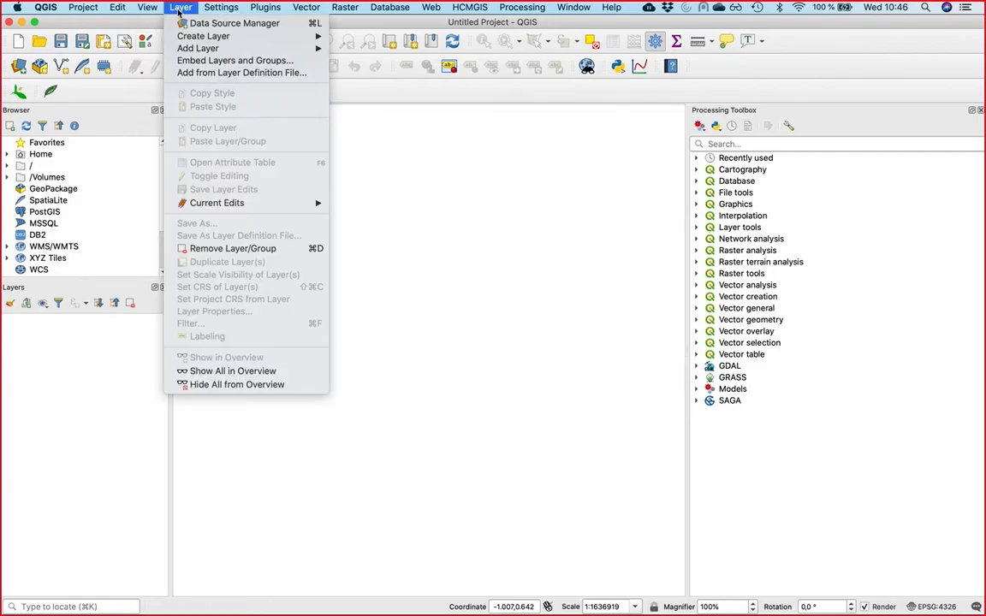
mouse_move(180, 36)
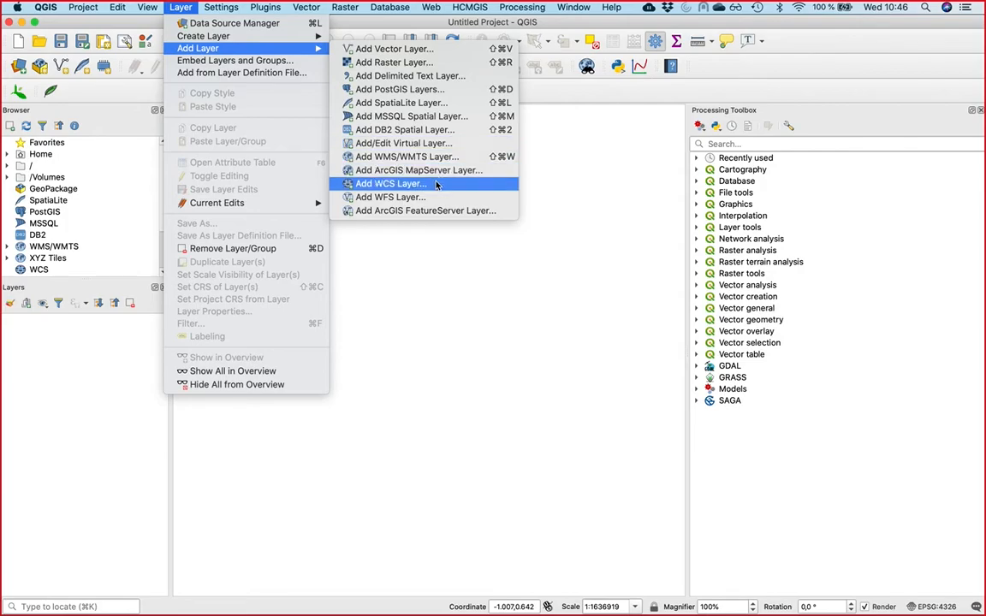
click(370, 77)
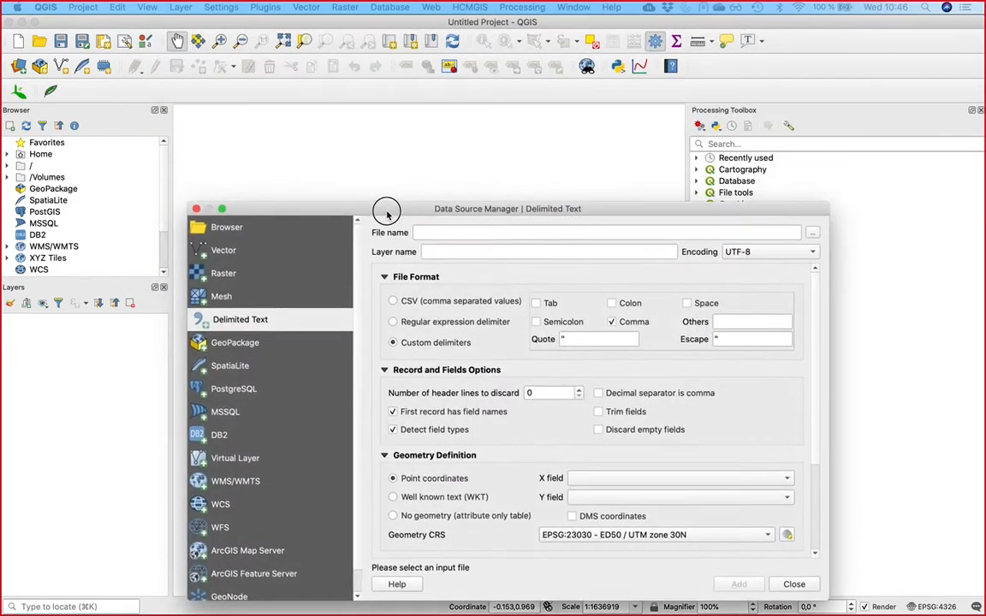
drag(325, 209, 317, 106)
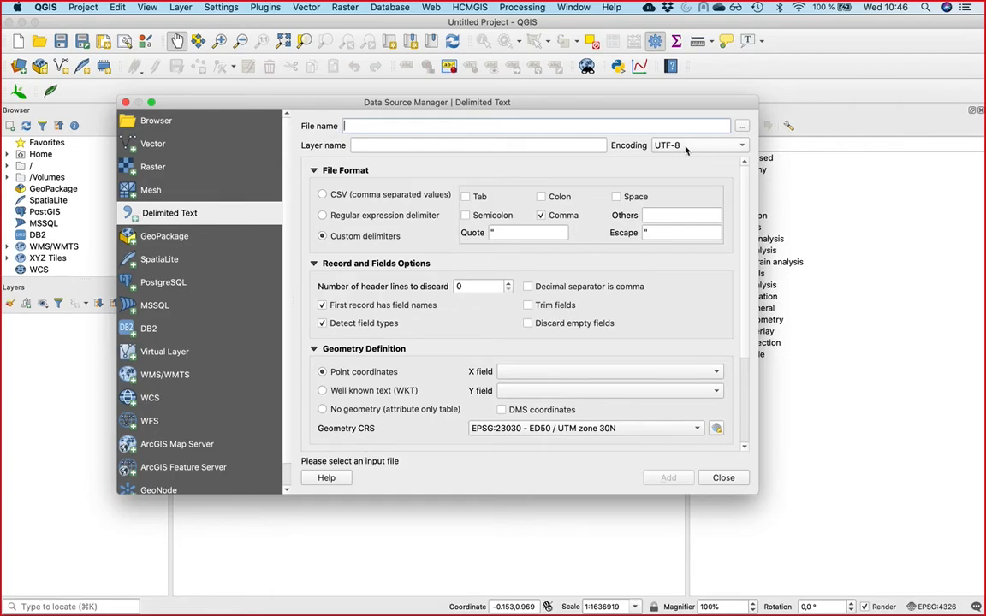
Step: Search the Downloads folder for "shan" and load shan_3_indice_final.txt as the layer's input file
click(742, 127)
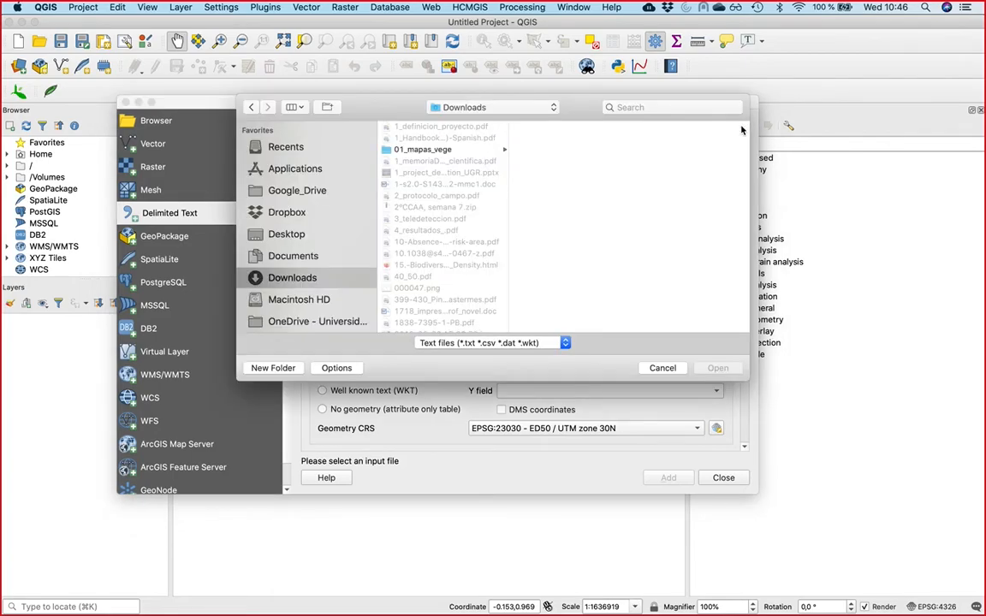
scroll(433, 195, down, 10)
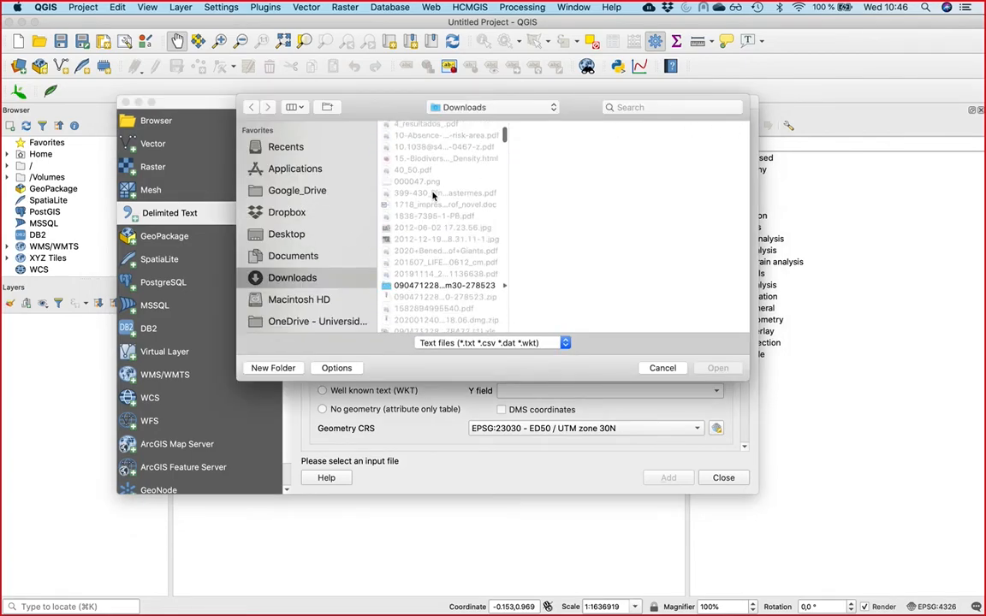
scroll(433, 195, up, 10)
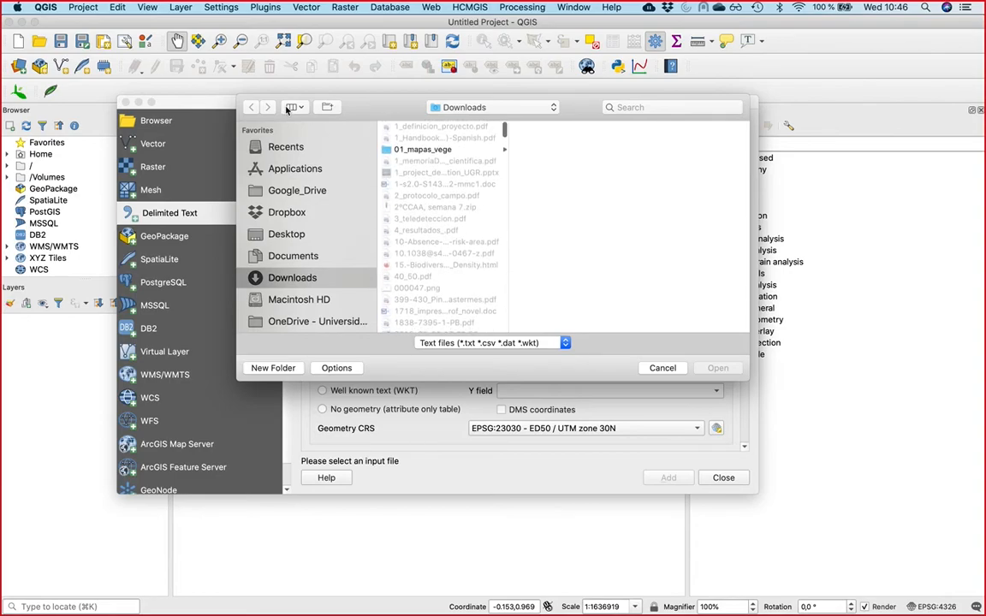
click(623, 107)
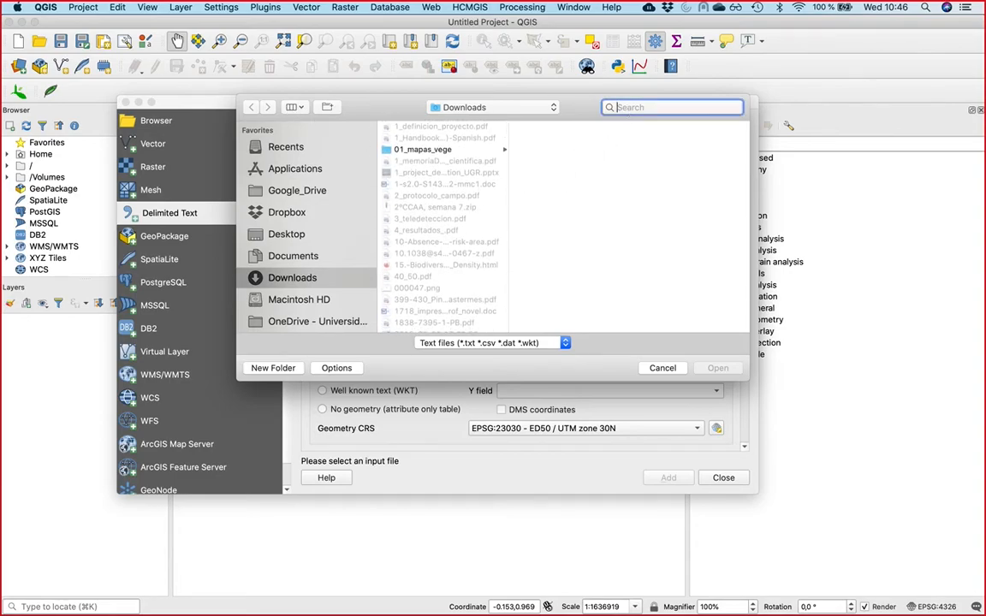
text(shan)
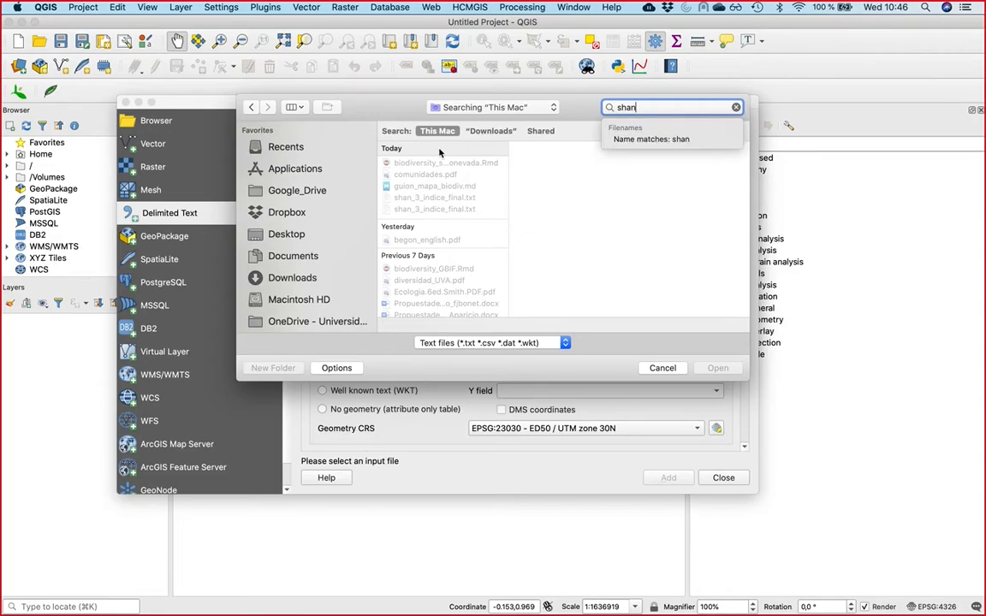
click(489, 132)
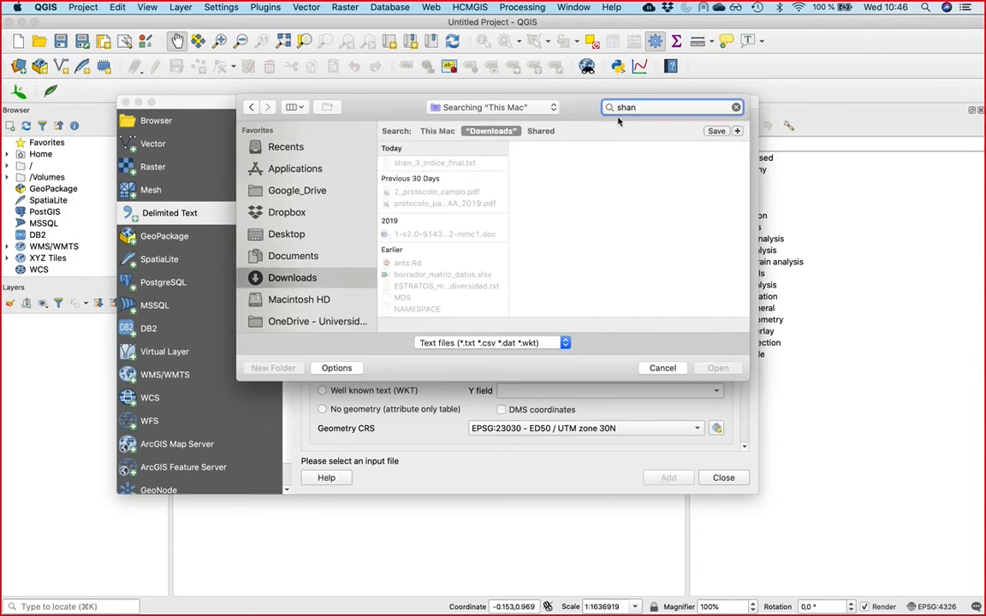
click(467, 162)
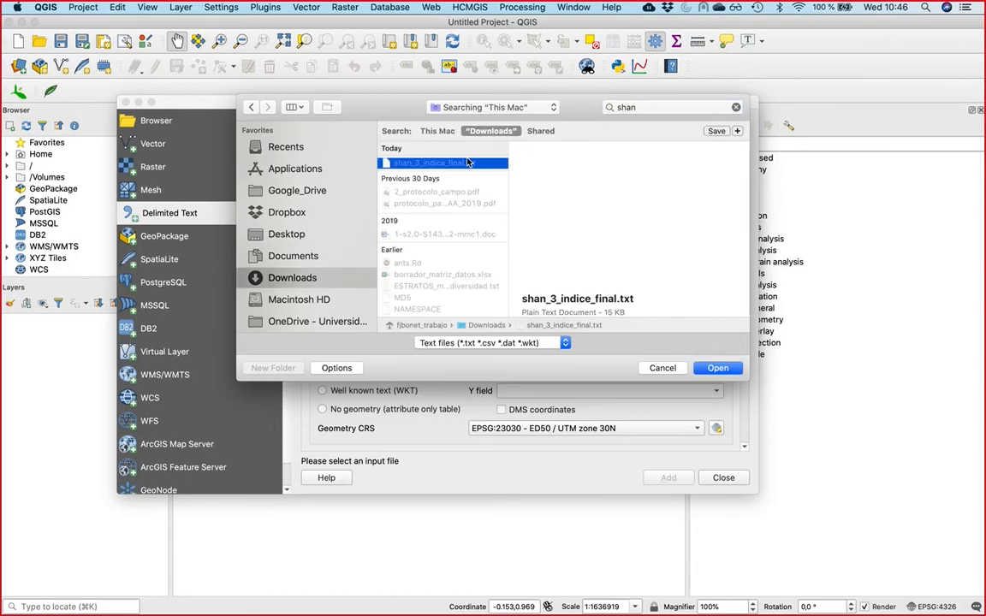
click(718, 369)
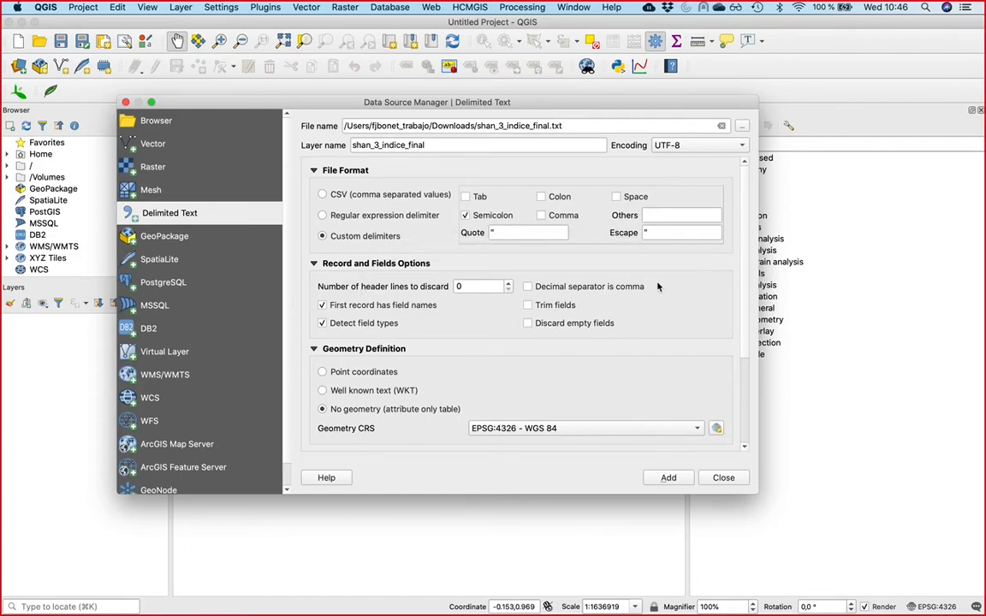
Step: Define the geometry as point coordinates from UTM_X_GPS and UTM_Y_GPS, with the CRS EPSG:23030 - ED50 / UTM zone 30N
drag(747, 250, 748, 306)
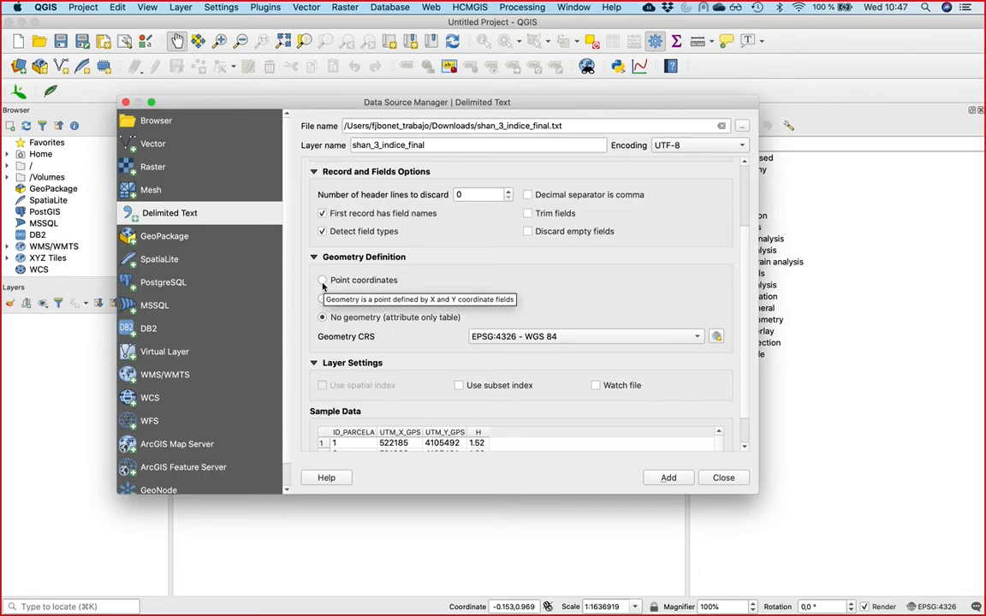
click(323, 281)
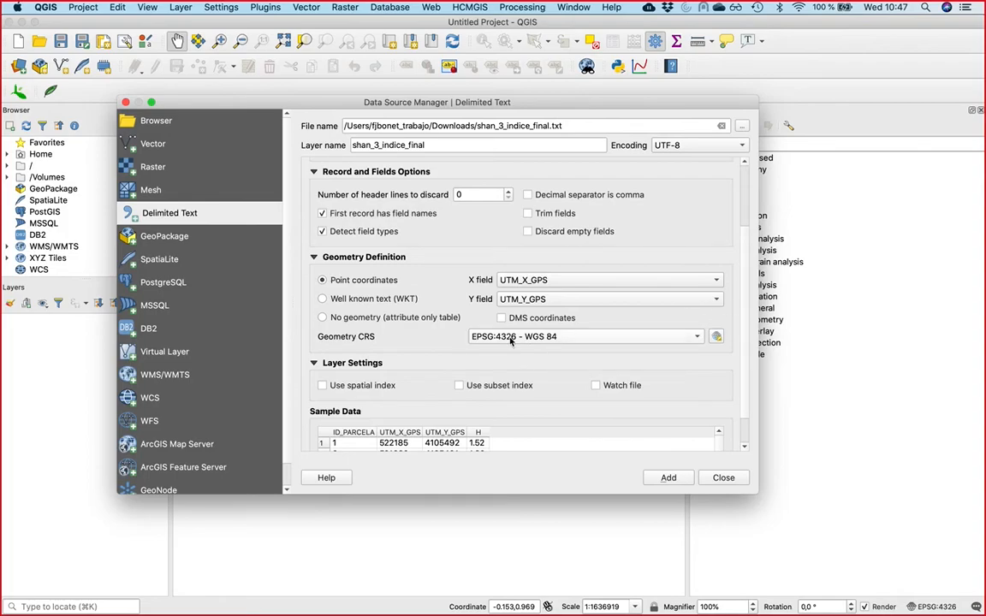
click(676, 338)
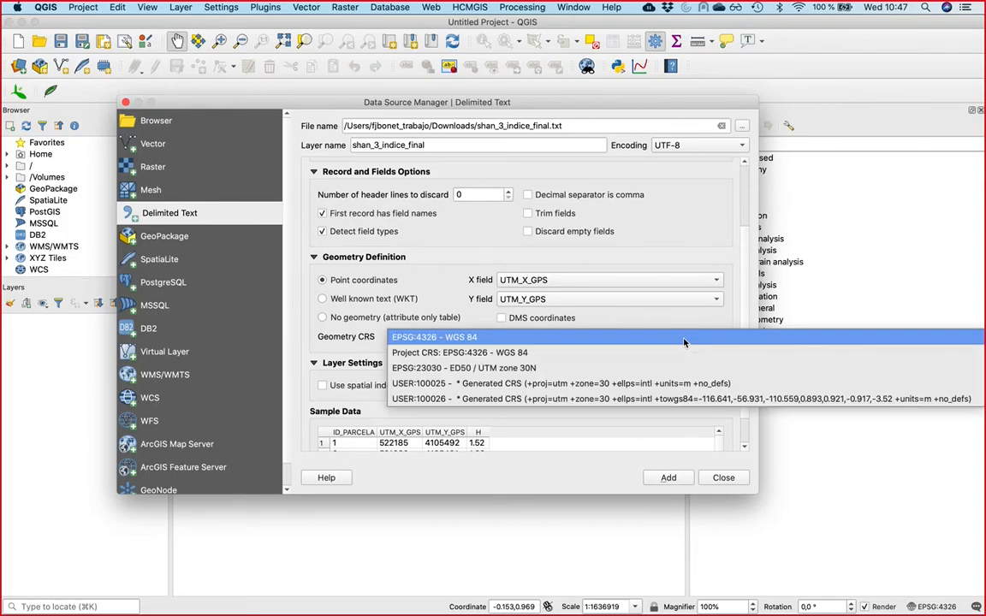
click(413, 370)
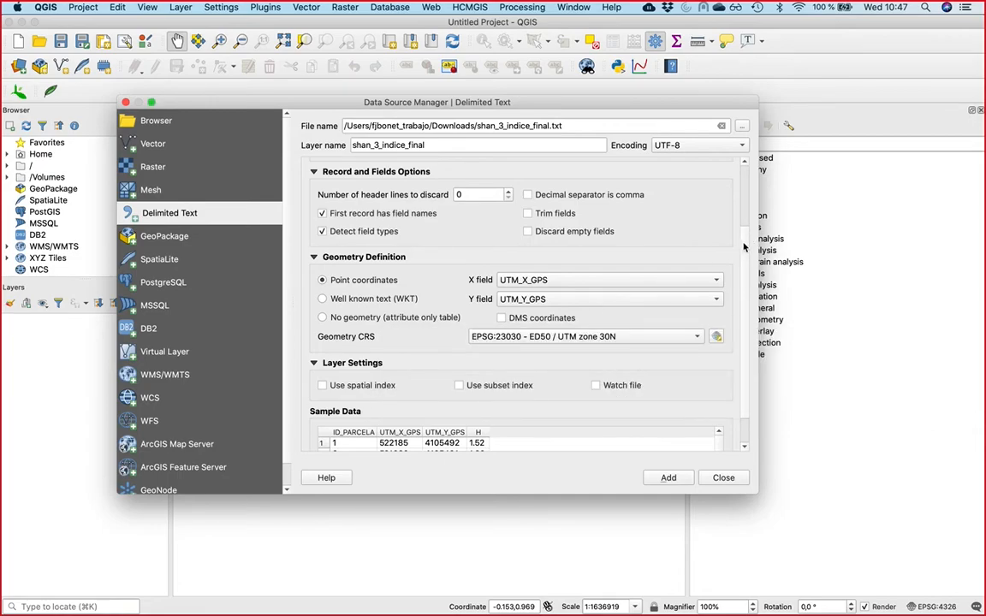
Step: Review the sample data rows and add the shan_3_indice_final point layer to the project
drag(744, 248, 746, 315)
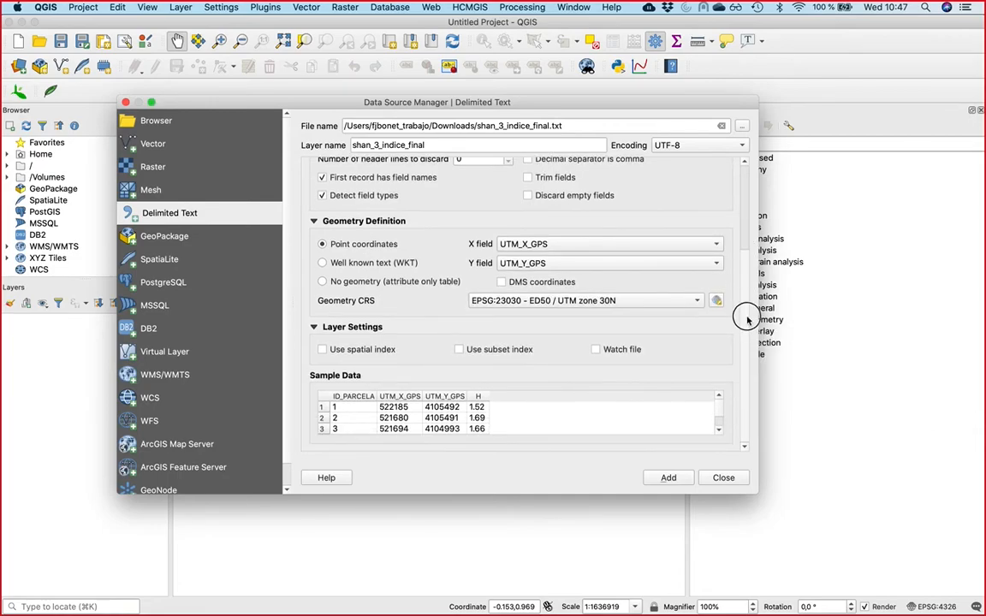
click(719, 430)
click(719, 430)
click(719, 431)
click(719, 430)
click(719, 430)
click(719, 430)
click(719, 431)
click(719, 431)
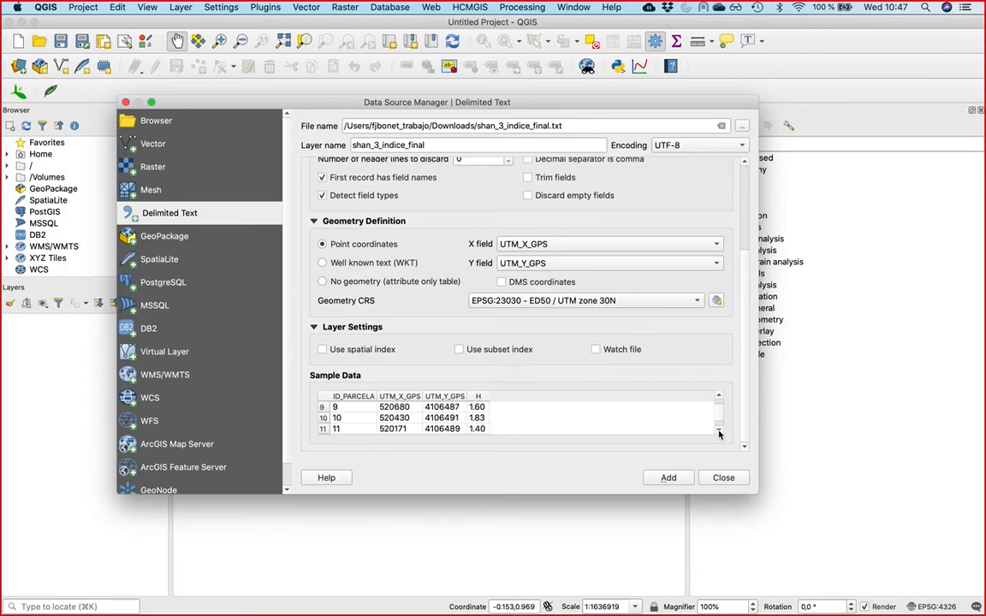
click(719, 431)
click(719, 430)
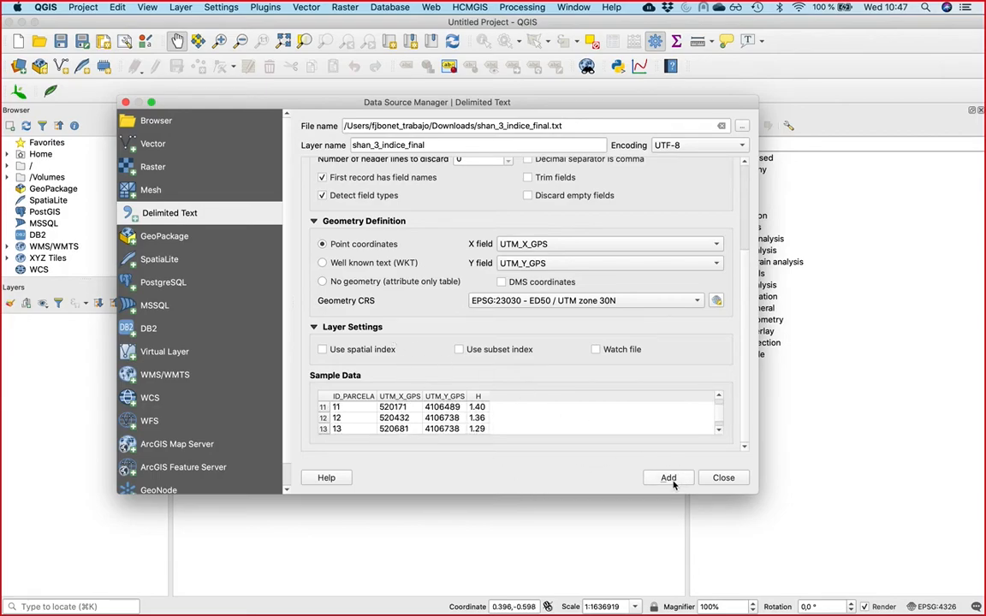
click(668, 479)
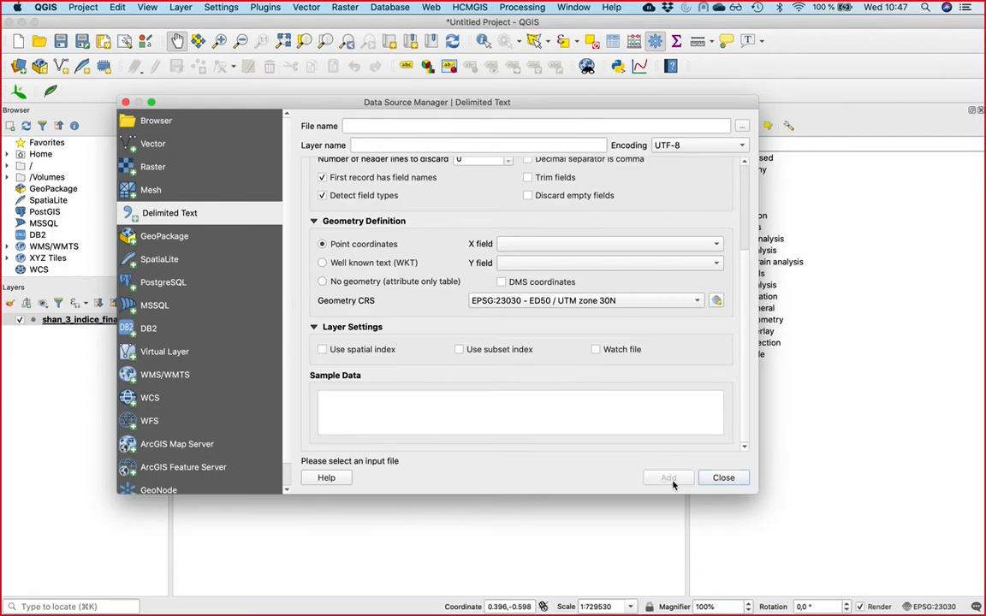
Step: Close the Data Source Manager and the Processing Toolbox to free space for the map
click(724, 478)
click(92, 320)
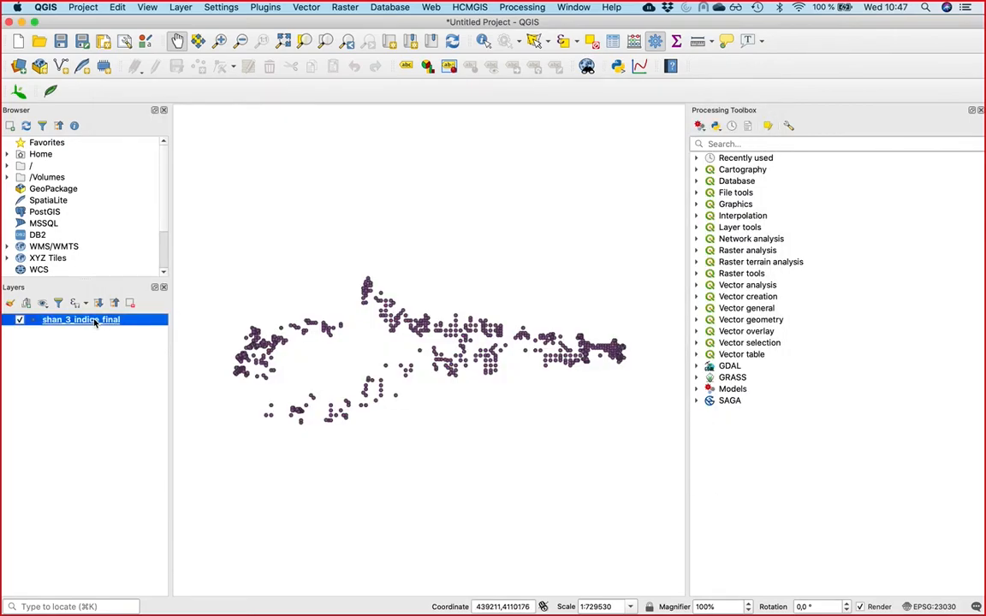
click(981, 110)
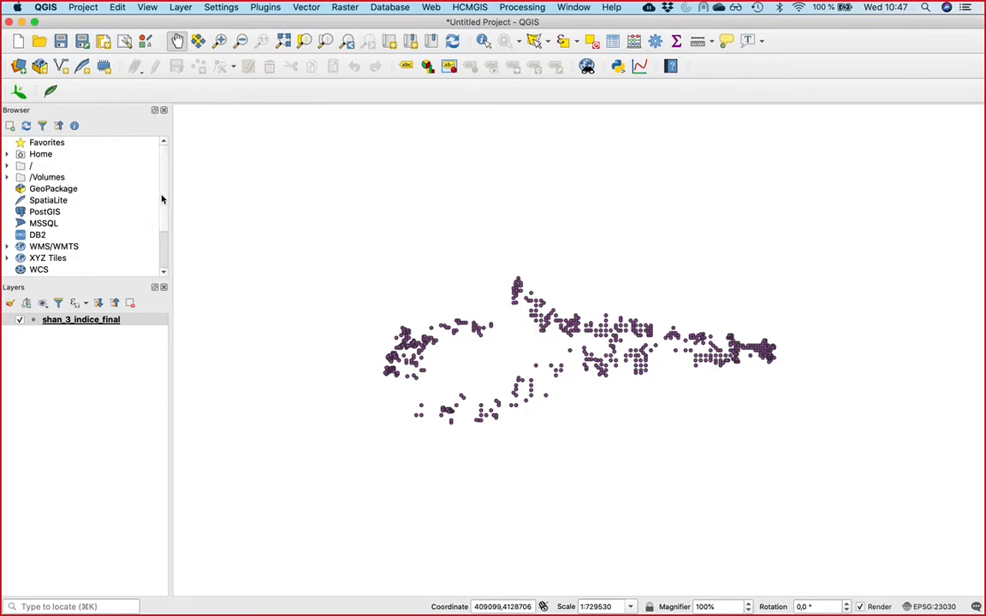
Step: Add the Ortoimagen layer from the "orto maxima actualidad" WMS connection beneath the shan_3_indice_final point layer
drag(162, 199, 162, 213)
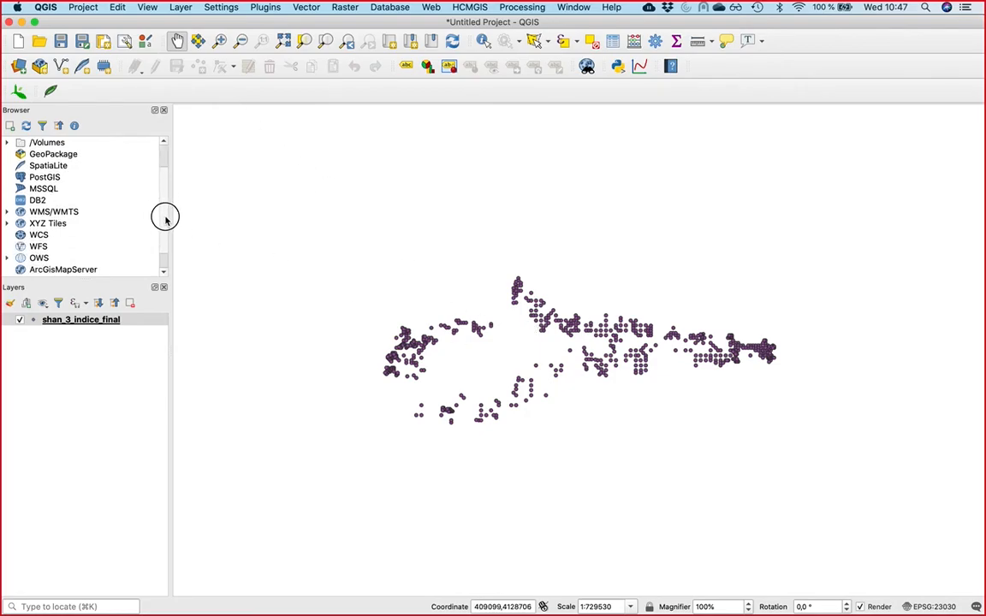
click(7, 213)
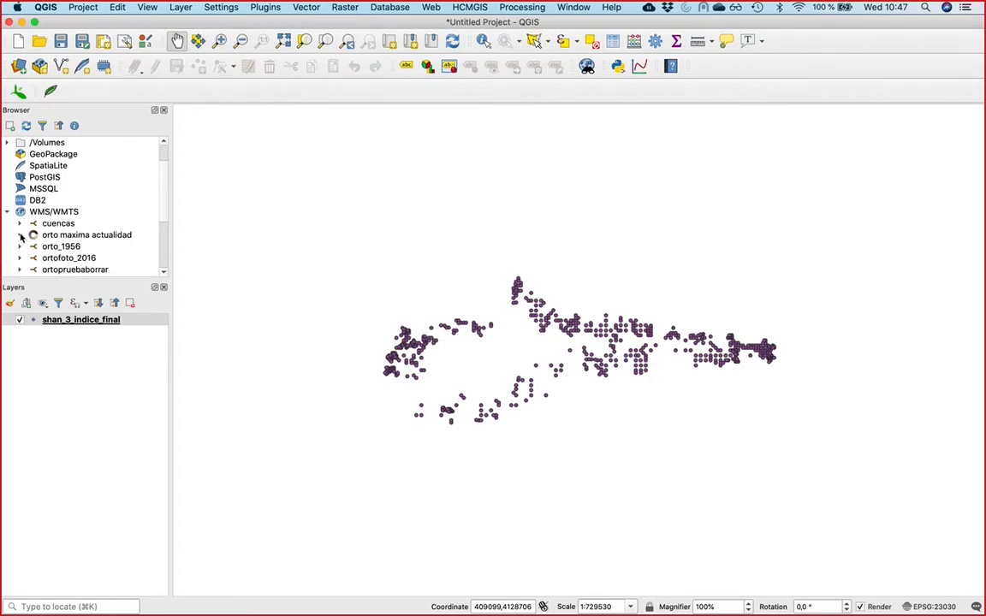
click(34, 247)
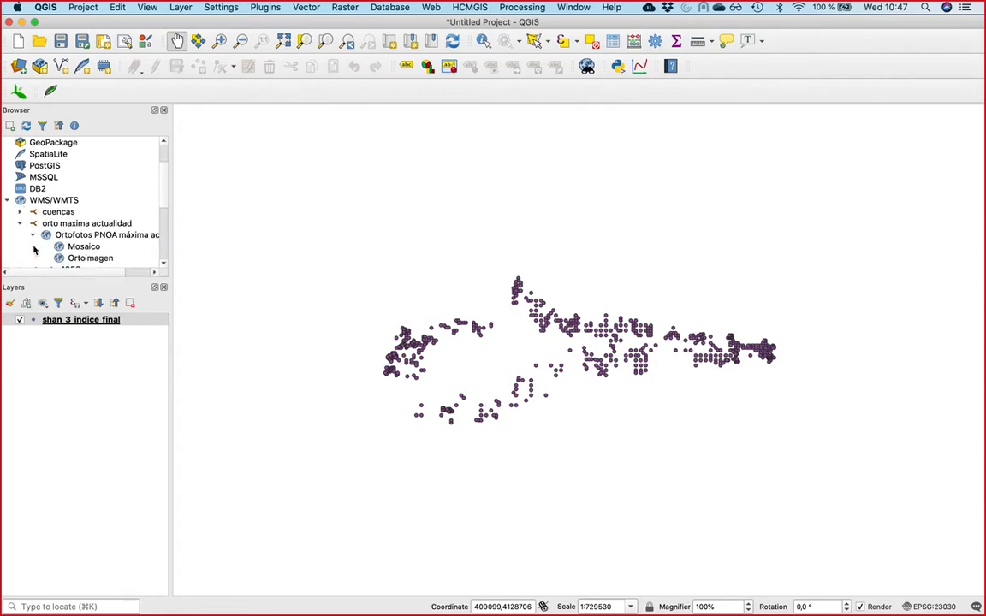
drag(60, 257, 58, 316)
click(63, 334)
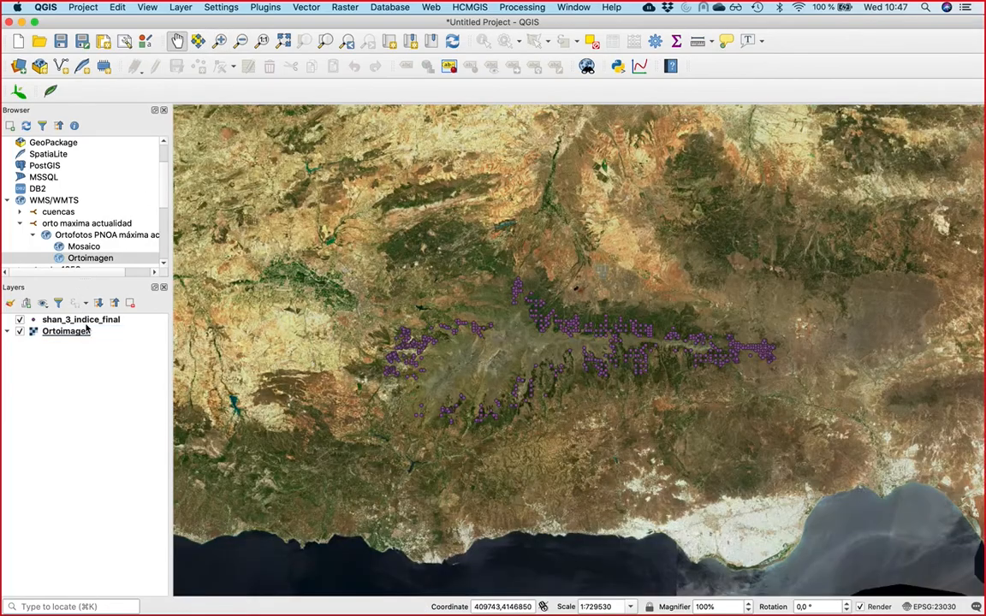
Step: Check the attribute table of shan_3_indice_final by sorting the H column in ascending and descending order, and close the table
click(84, 322)
right_click(84, 325)
click(104, 333)
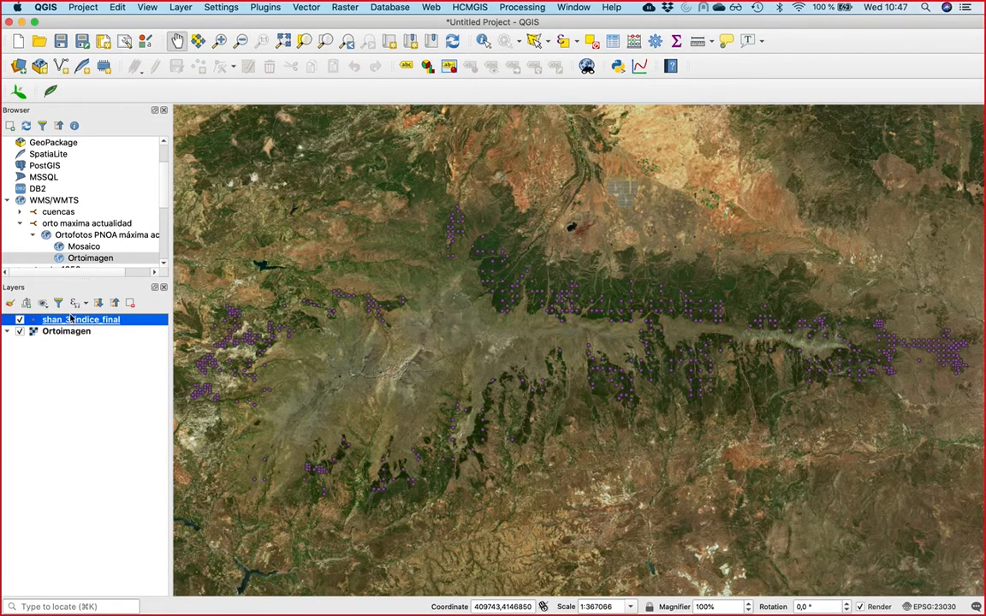
right_click(130, 324)
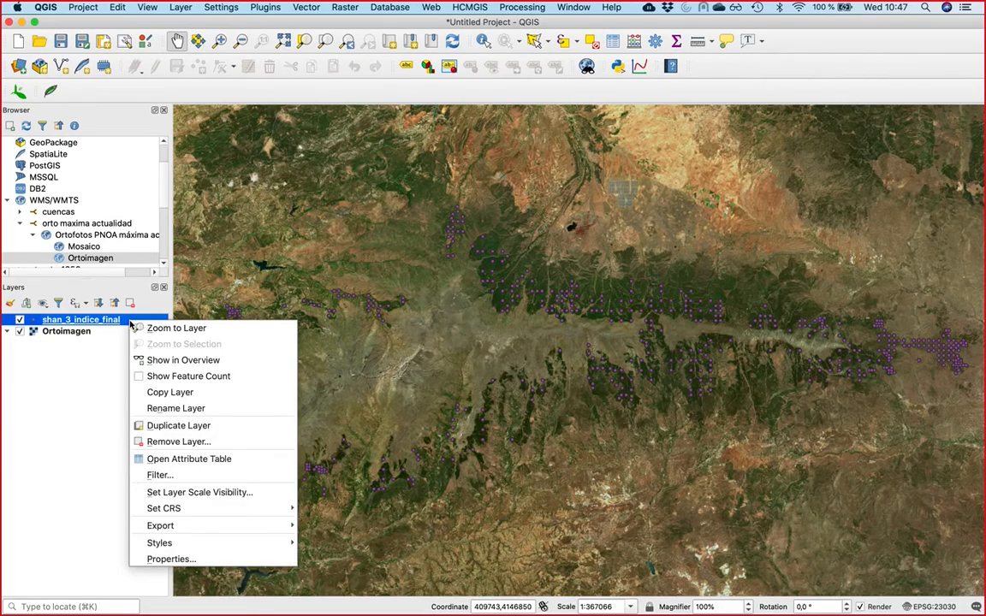
click(184, 461)
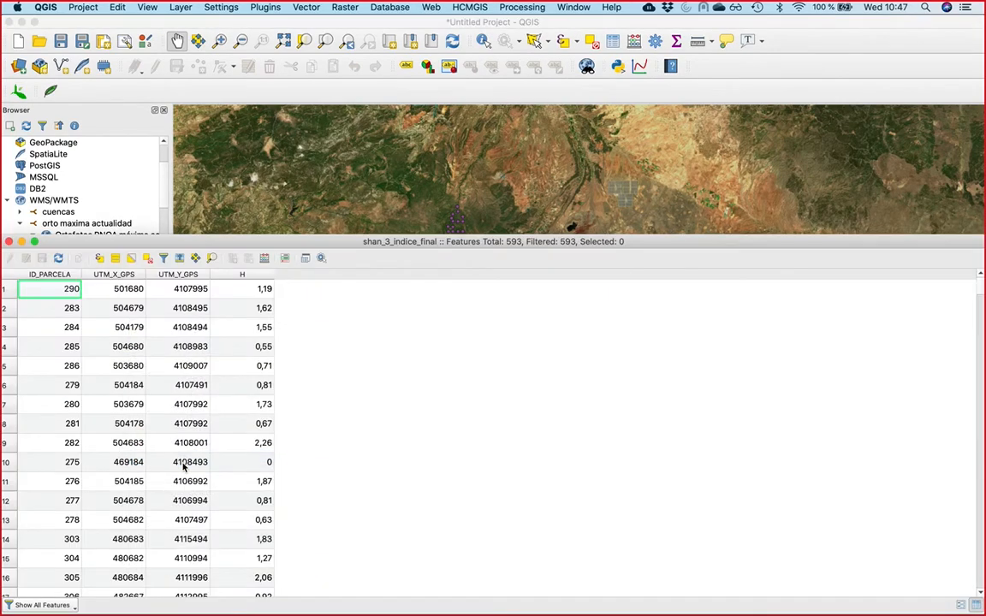
drag(201, 242, 340, 141)
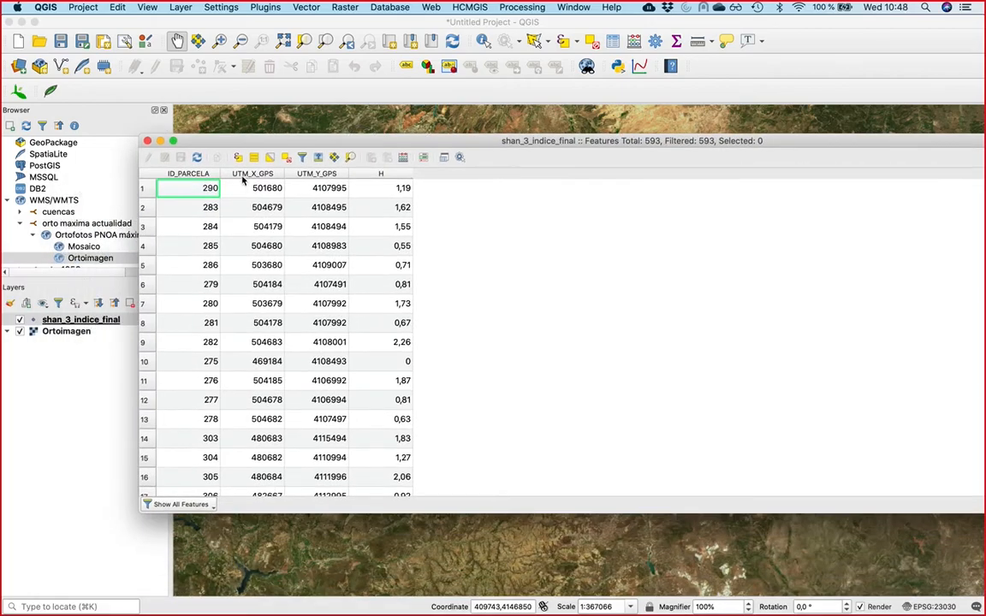
click(379, 174)
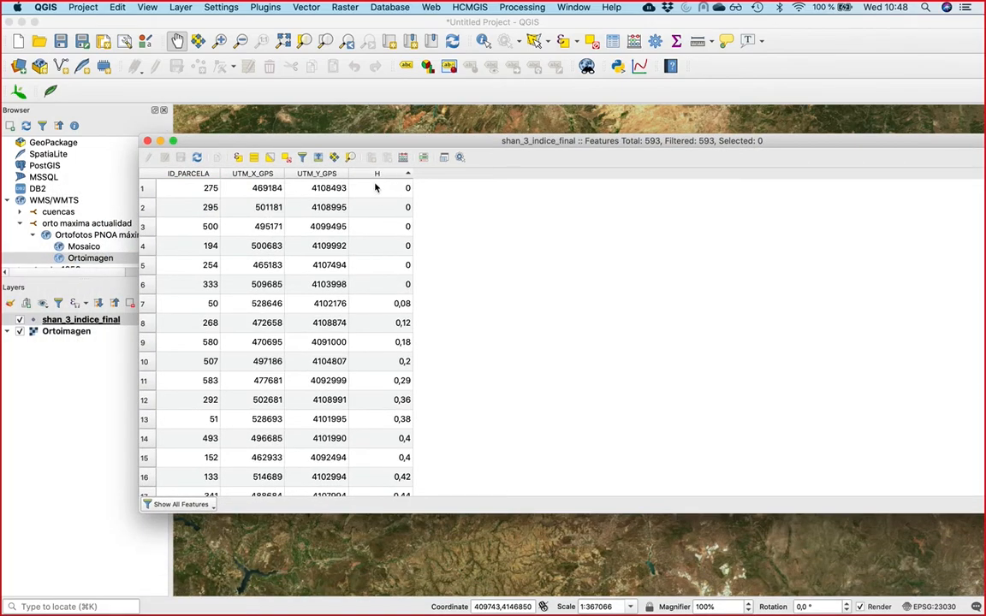
click(375, 174)
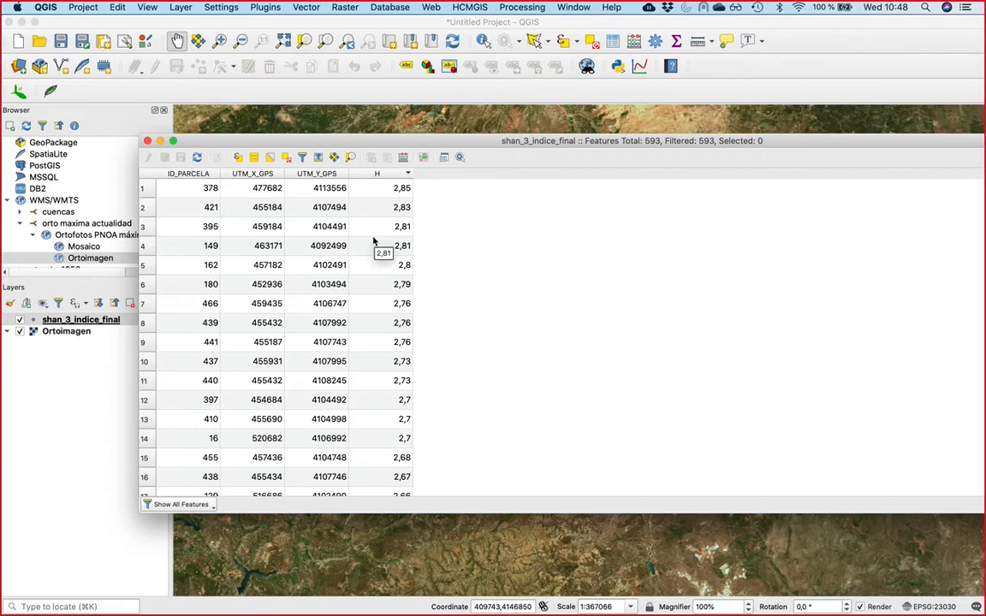
click(147, 141)
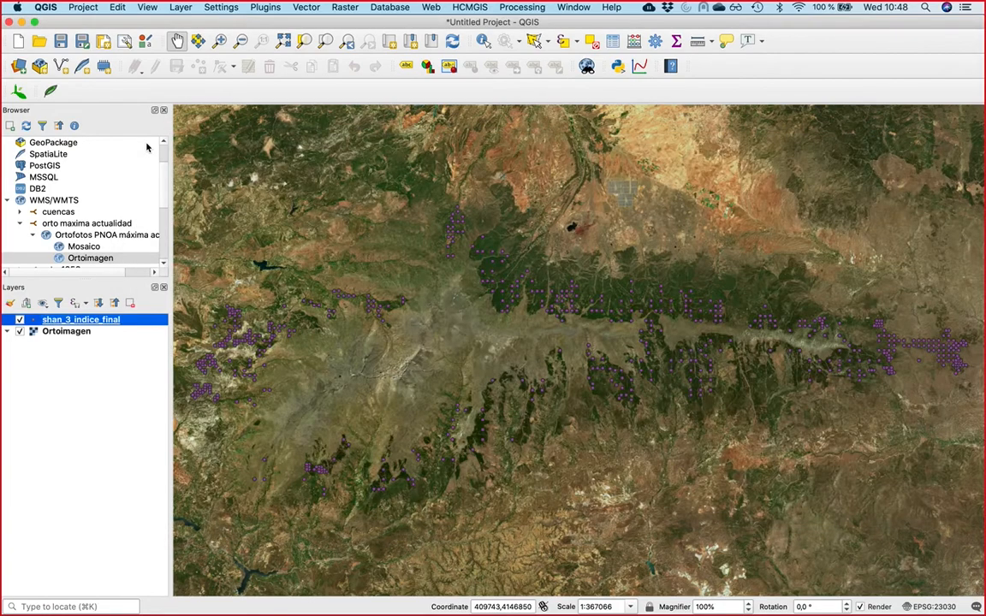
Step: Switch the shan_3_indice_final symbology to Graduated on the H column with a red-yellow-blue color ramp
double_click(74, 322)
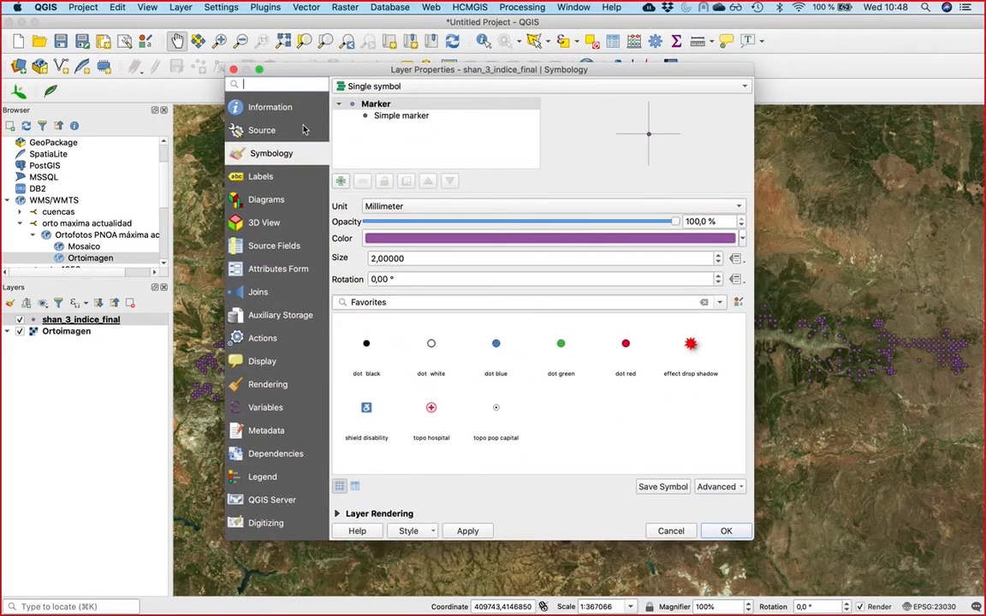
click(372, 86)
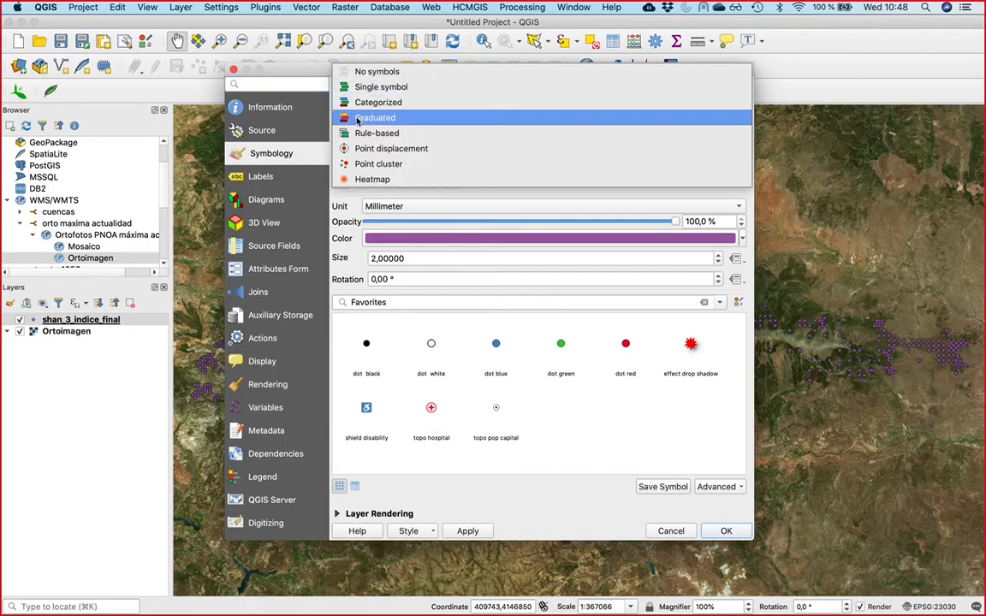
click(368, 122)
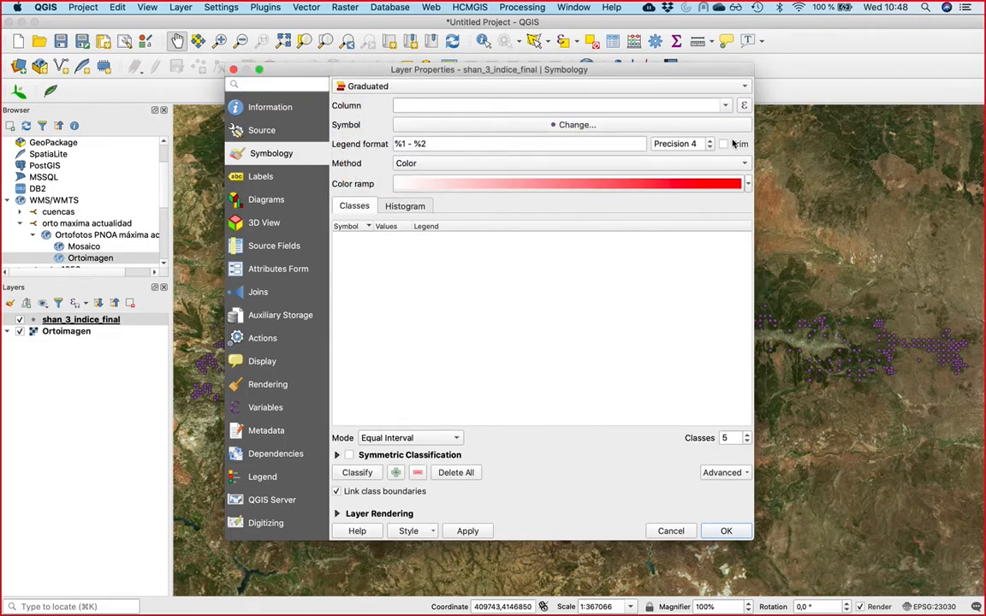
click(725, 107)
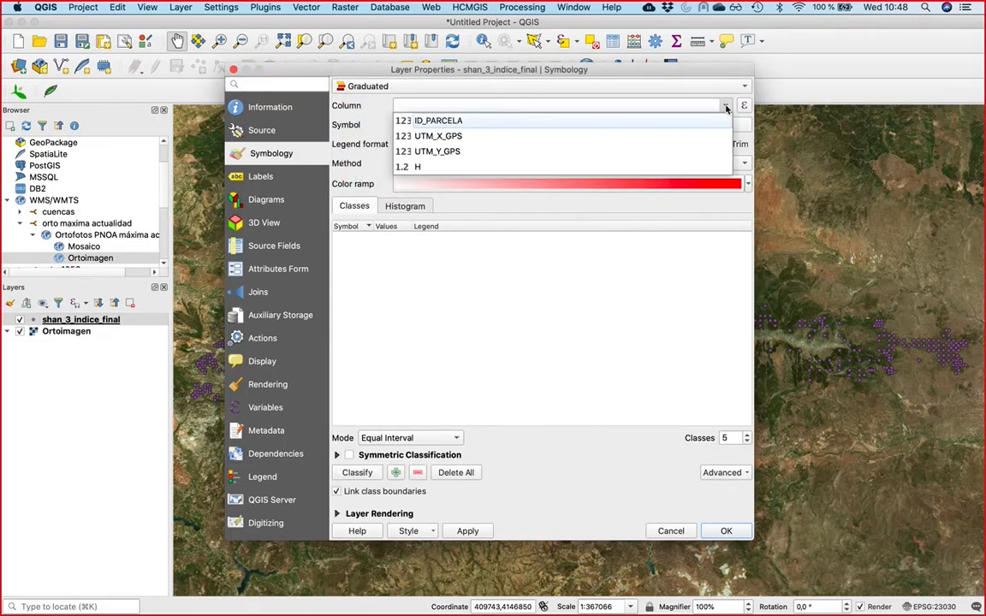
click(414, 167)
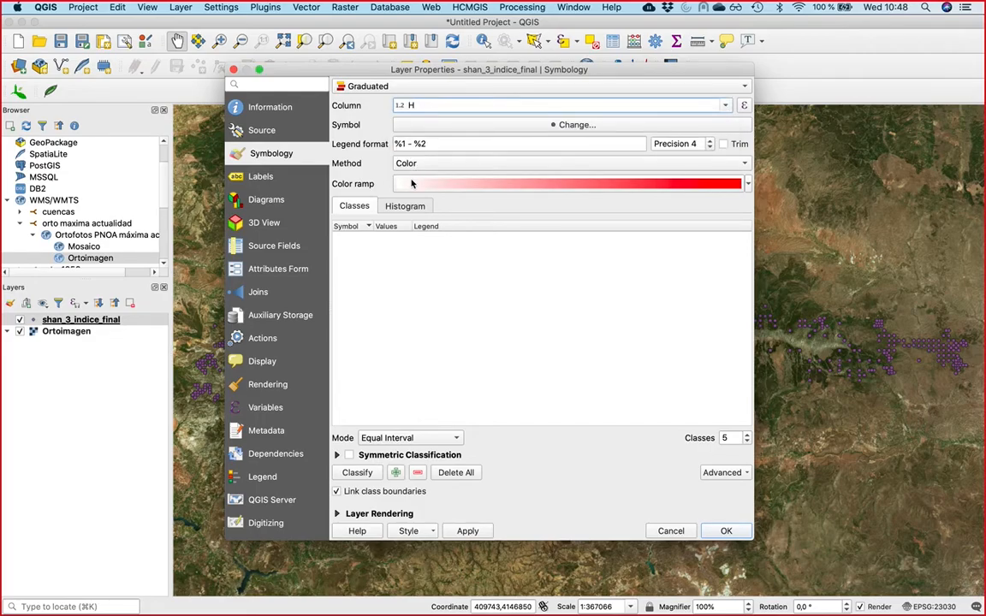
click(748, 185)
click(418, 335)
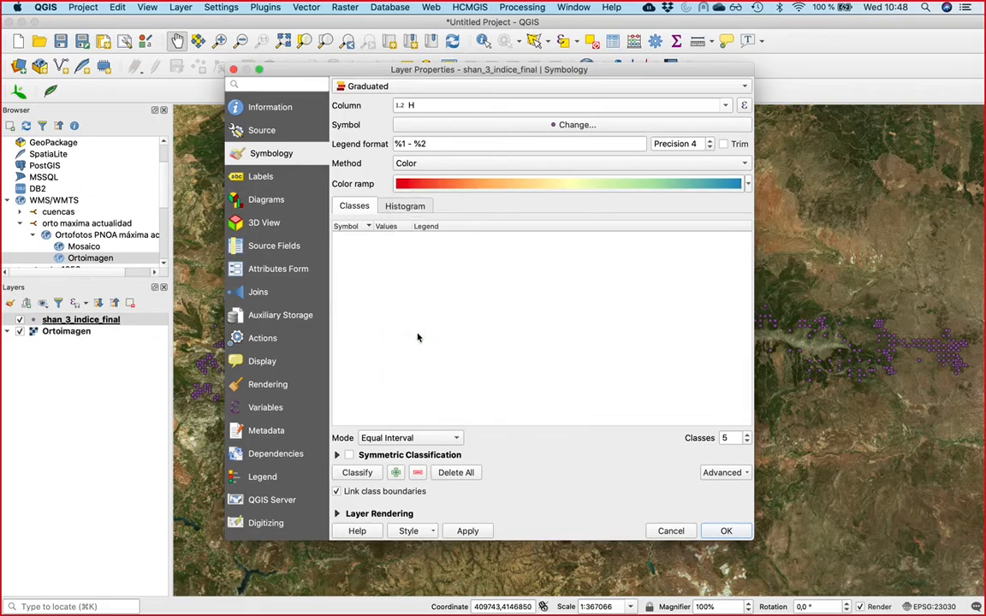
Step: Classify the H values into 5 Equal Interval classes and apply the graduated style to the point layer
click(463, 532)
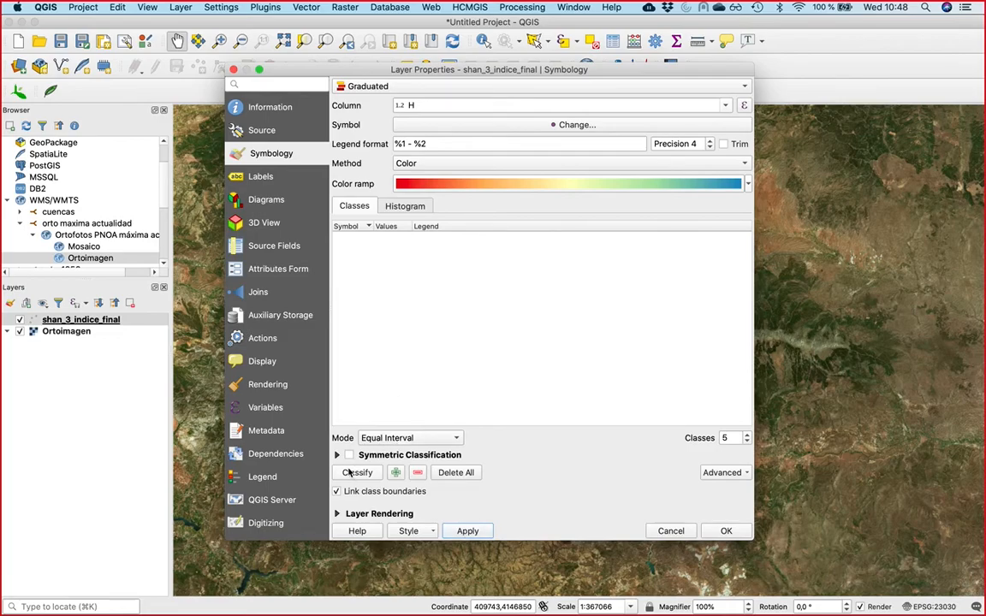
click(351, 473)
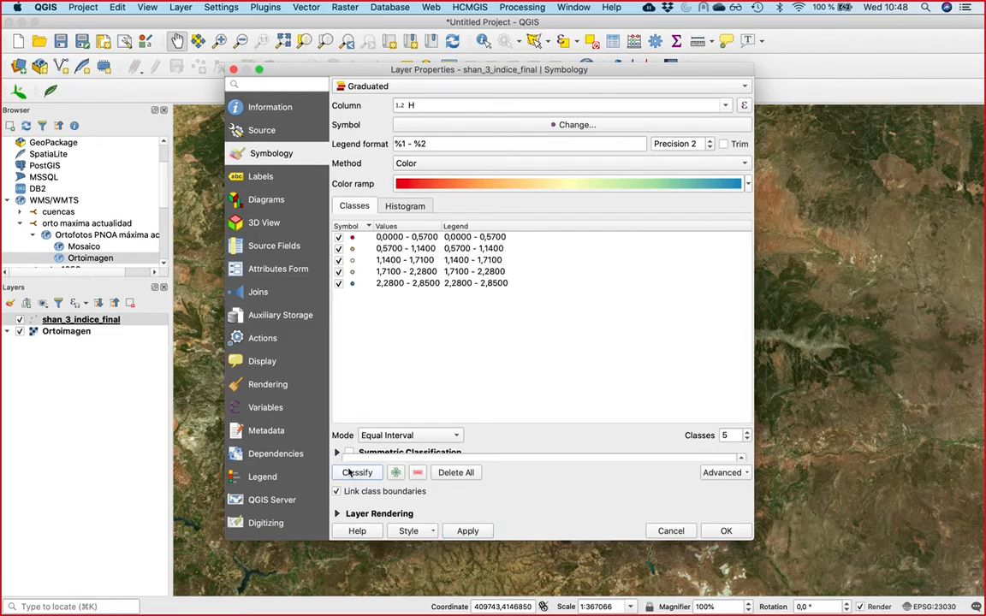
click(465, 530)
click(725, 530)
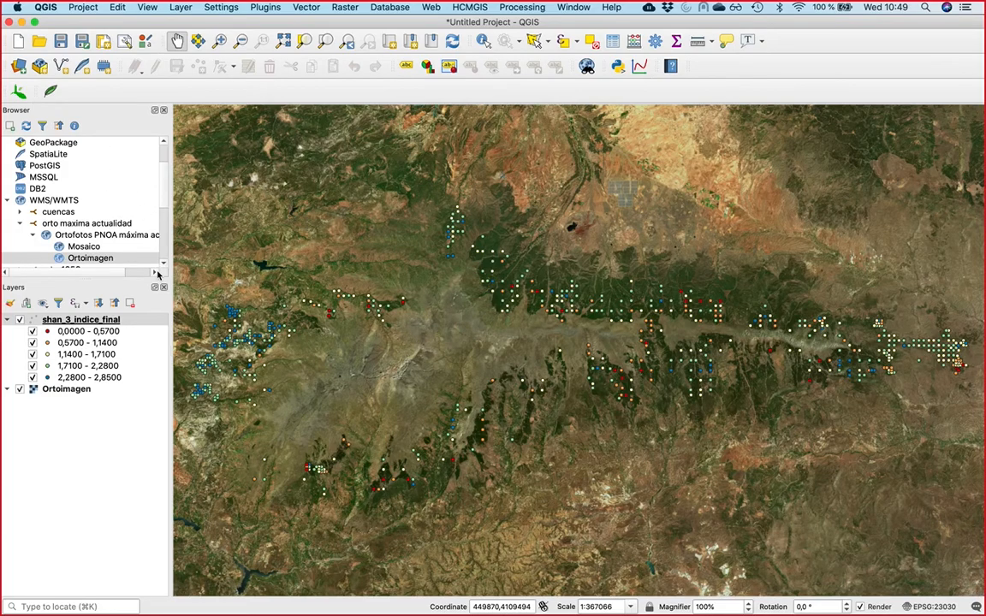
Step: Remove the shan_3_indice_final layer from the project
click(92, 320)
right_click(93, 320)
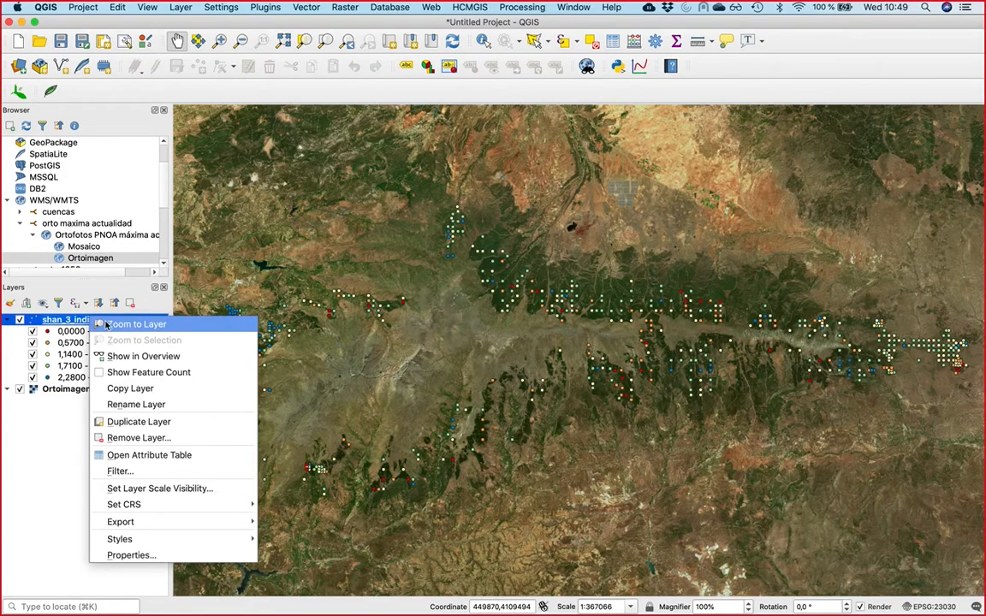
click(110, 436)
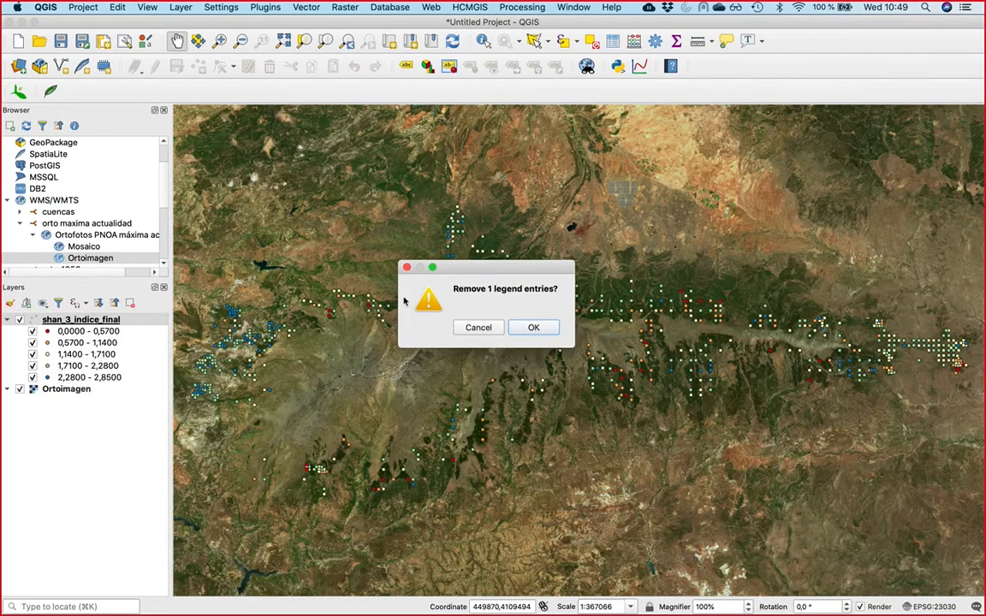
click(533, 327)
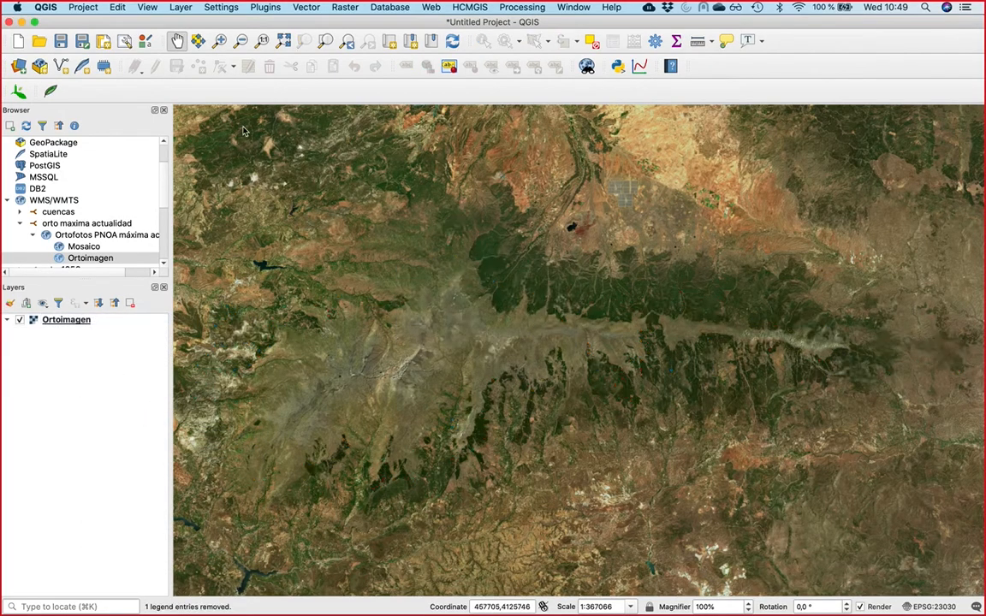
Step: Open the Data Source Manager for adding a delimited text layer again and move the dialog slightly lower
click(181, 6)
mouse_move(194, 49)
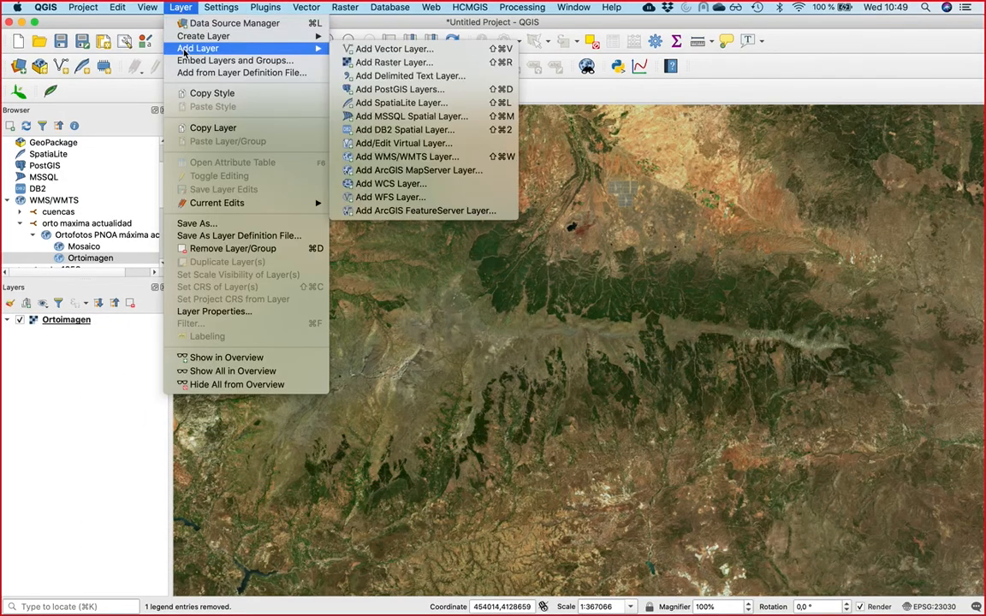
click(373, 81)
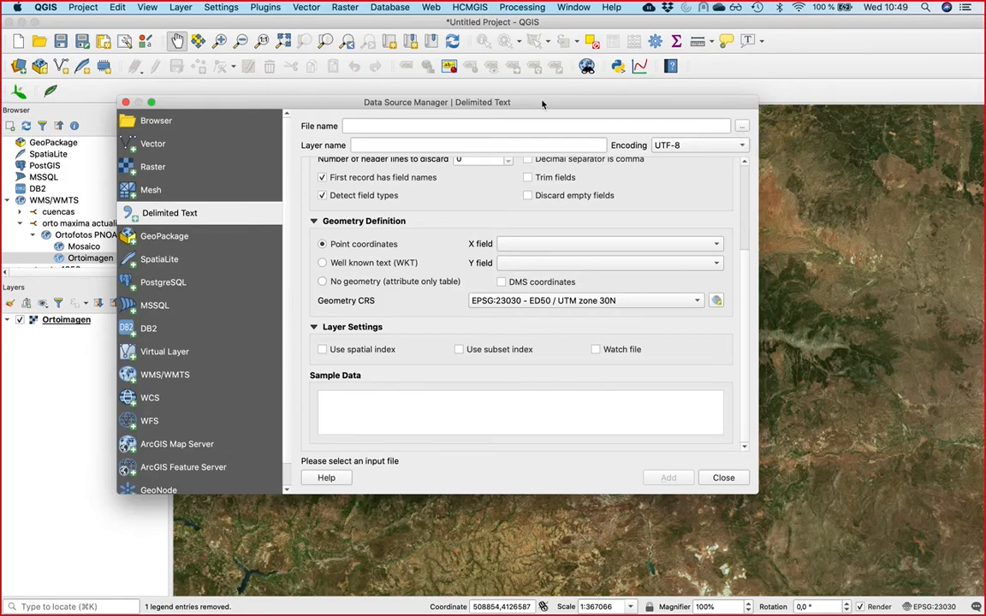
drag(492, 102, 505, 123)
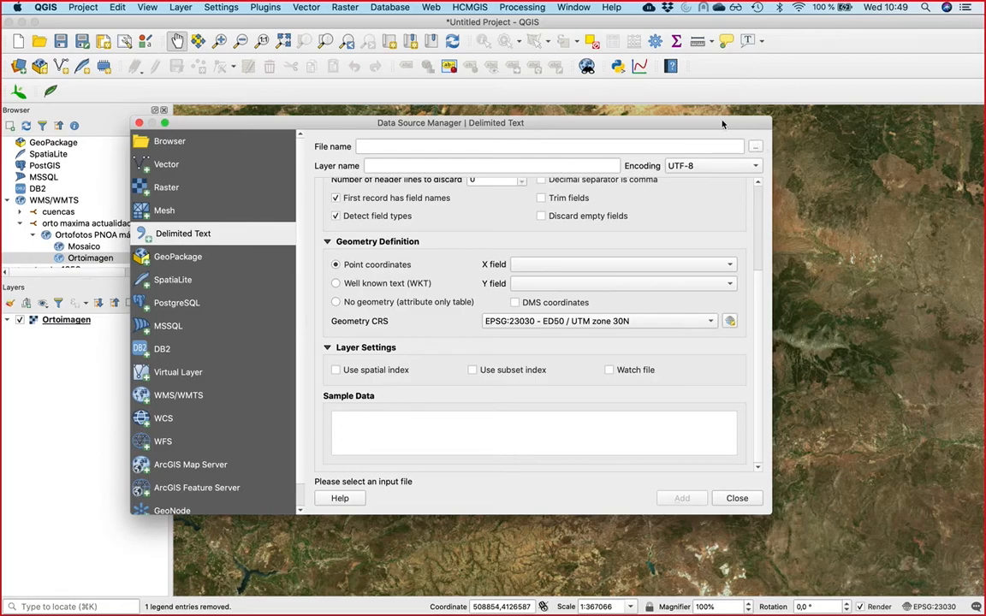
Step: Search the Downloads folder for "shan" and choose shan_3_indice_final.txt as the input file for the new layer
click(755, 146)
scroll(428, 260, down, 5)
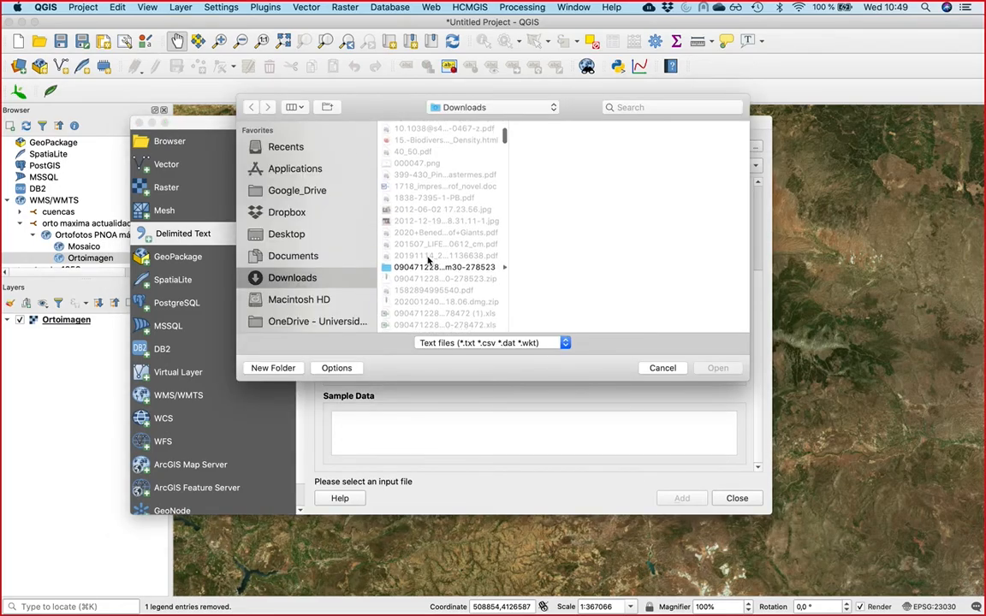
scroll(428, 260, up, 5)
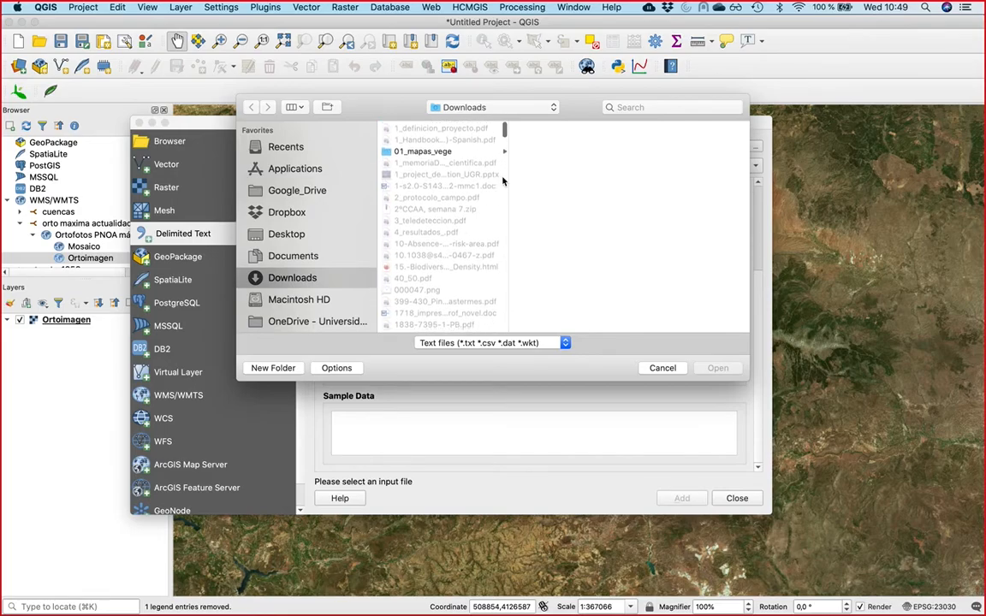
click(642, 107)
text(shn)
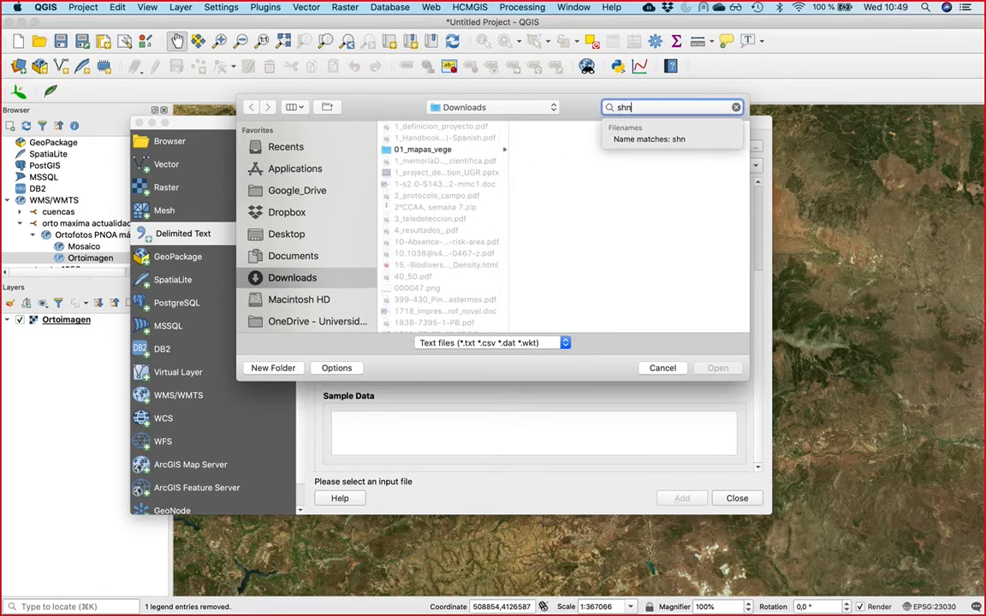
key(BackSpace)
text(an)
click(490, 131)
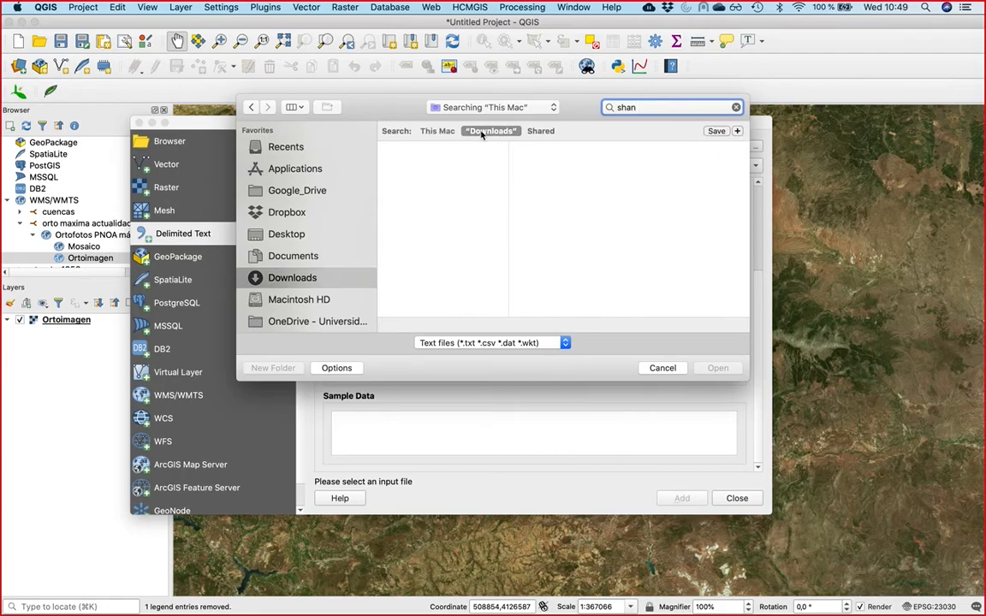
double_click(412, 162)
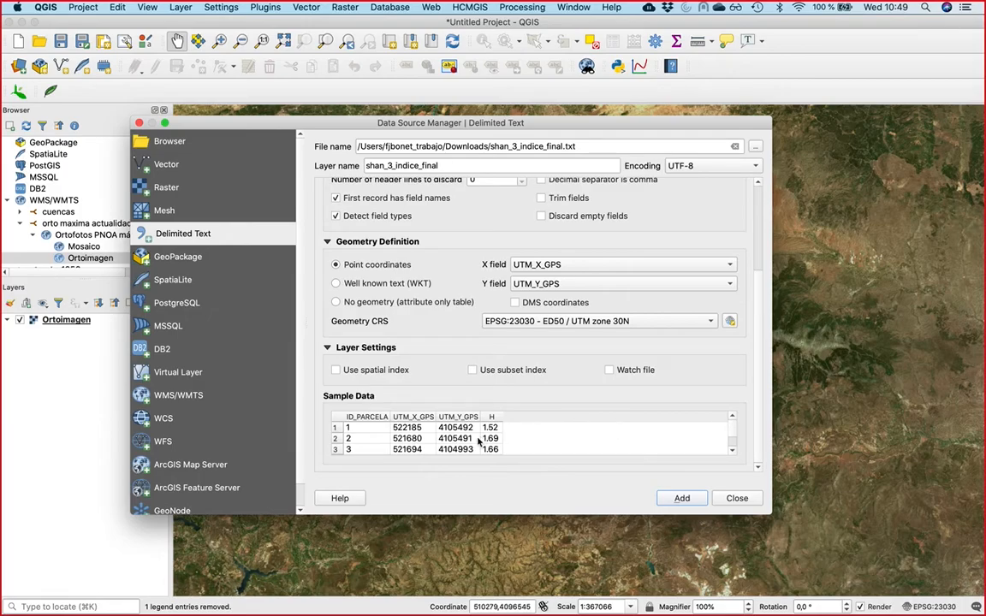
Step: Examine further sample data rows and enlarge the delimited text dialog to show more of the import options
click(732, 451)
click(732, 451)
drag(454, 513, 466, 574)
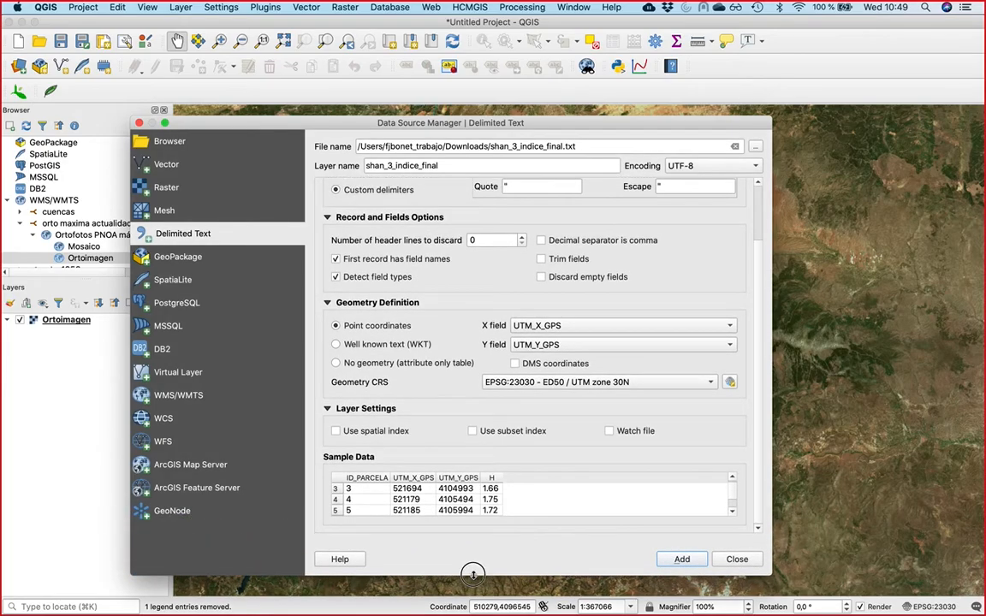
drag(291, 118, 367, 92)
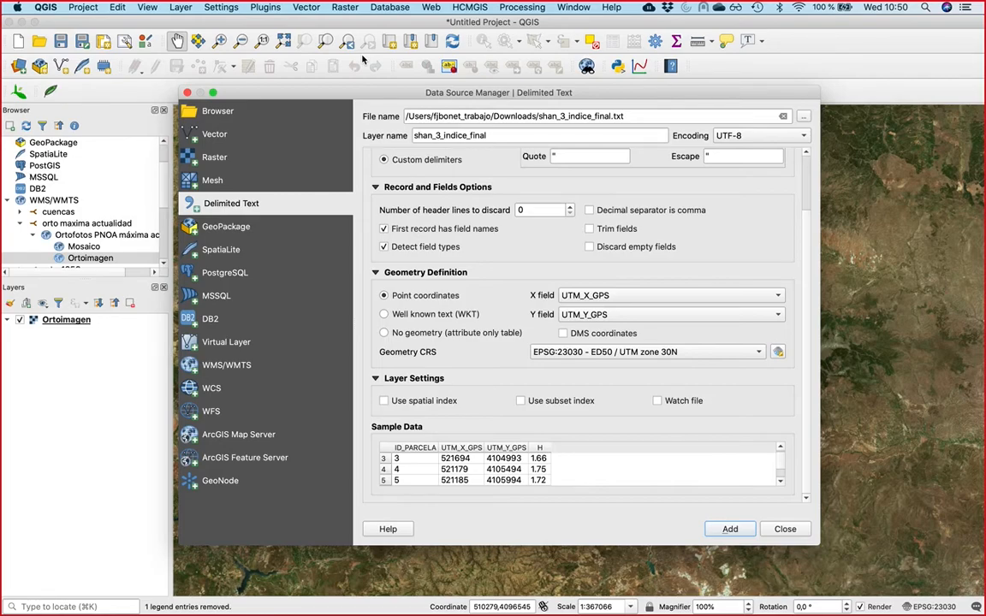
Step: Close the delimited text import dialog and switch to the Access database
click(187, 93)
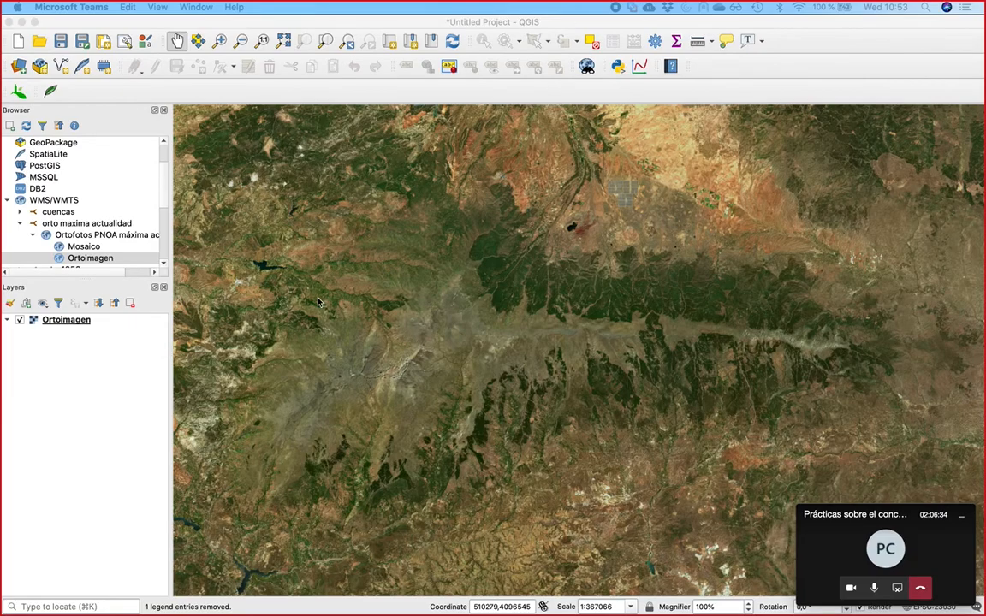
click(356, 327)
key(super+Tab)
key(super+Tab)
key(super+Tab)
key(super+Tab)
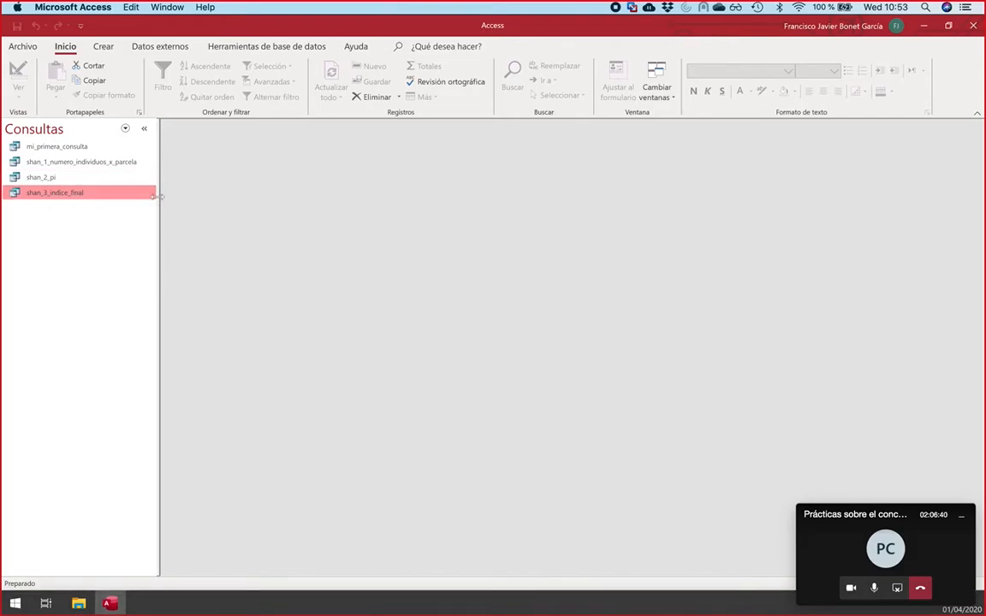
Step: Widen the list of queries, view the results of the shan_3_indice_final query and close them again
drag(158, 202, 185, 203)
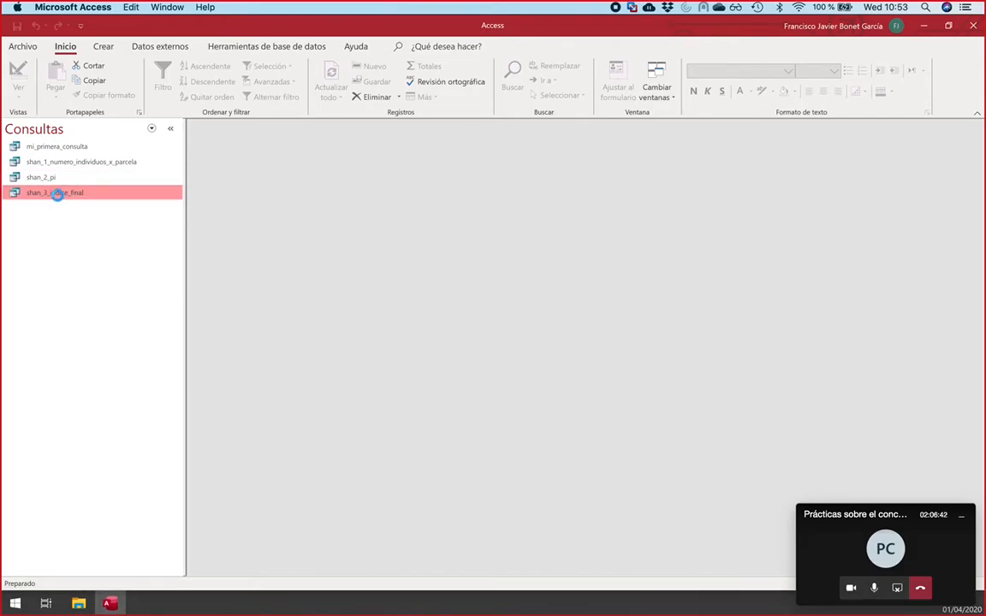
double_click(58, 194)
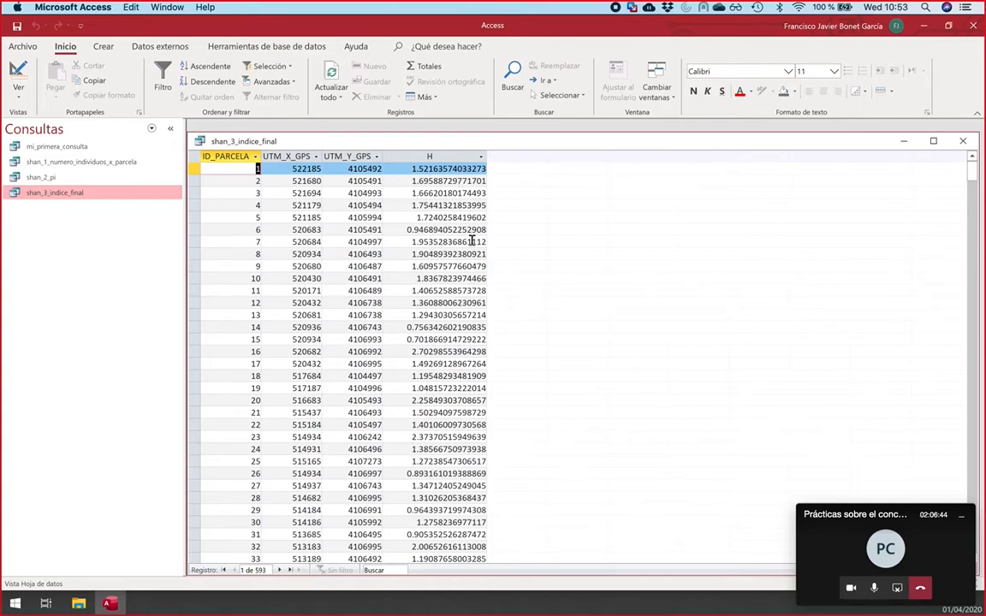
click(198, 141)
click(218, 228)
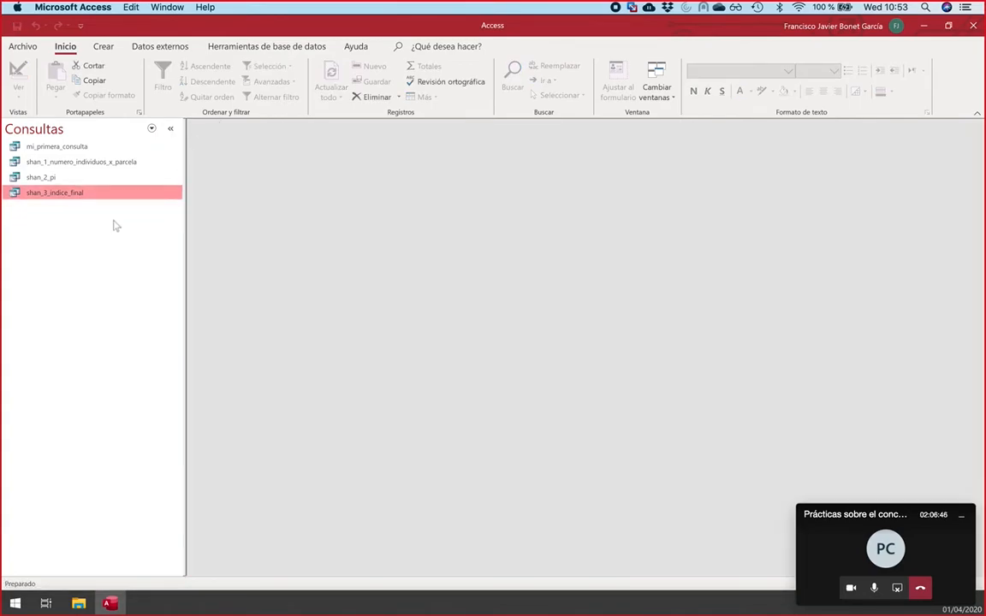
Step: Create a new query in design view based on the shan_3_indice_final query and maximize its window
click(104, 49)
click(249, 88)
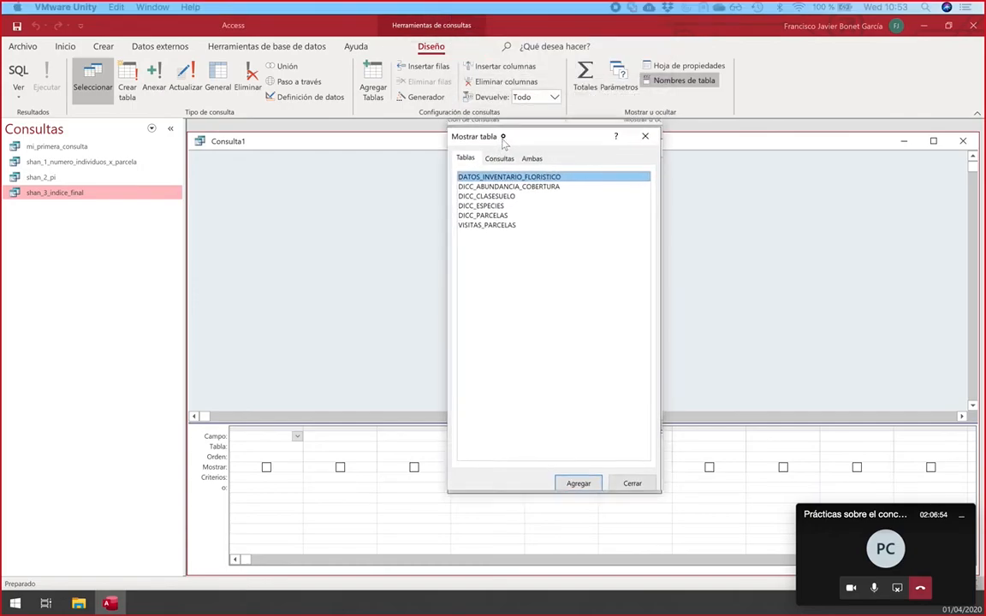
click(502, 157)
double_click(484, 204)
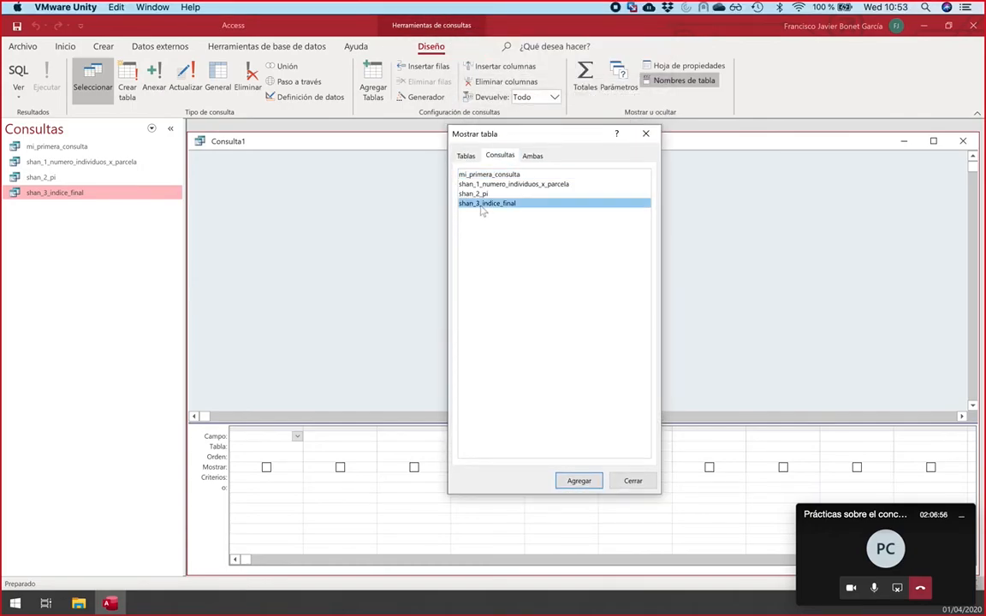
click(633, 481)
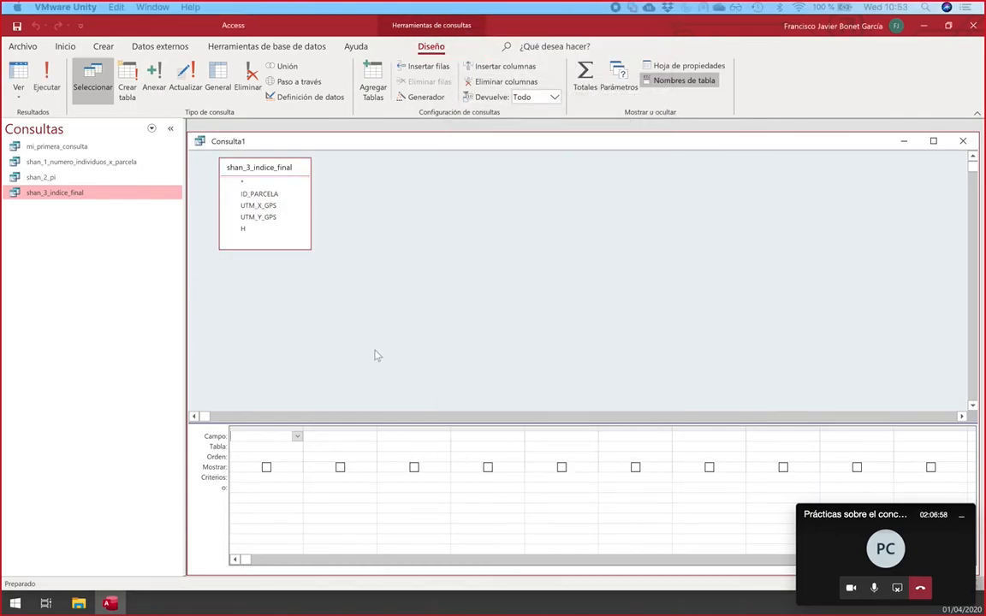
double_click(273, 146)
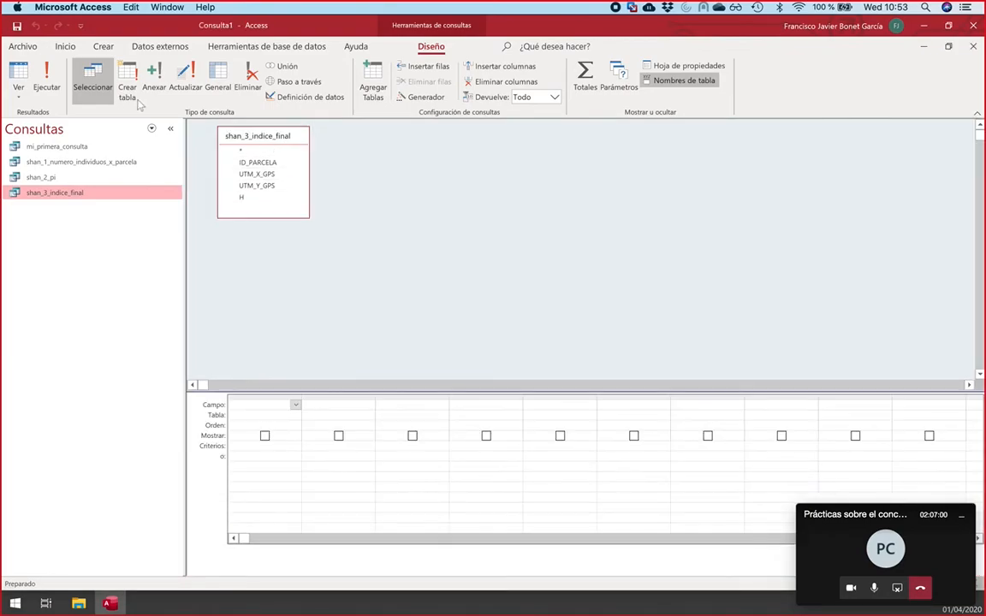
Step: Save the new query under the name promedio_H_snev
click(17, 26)
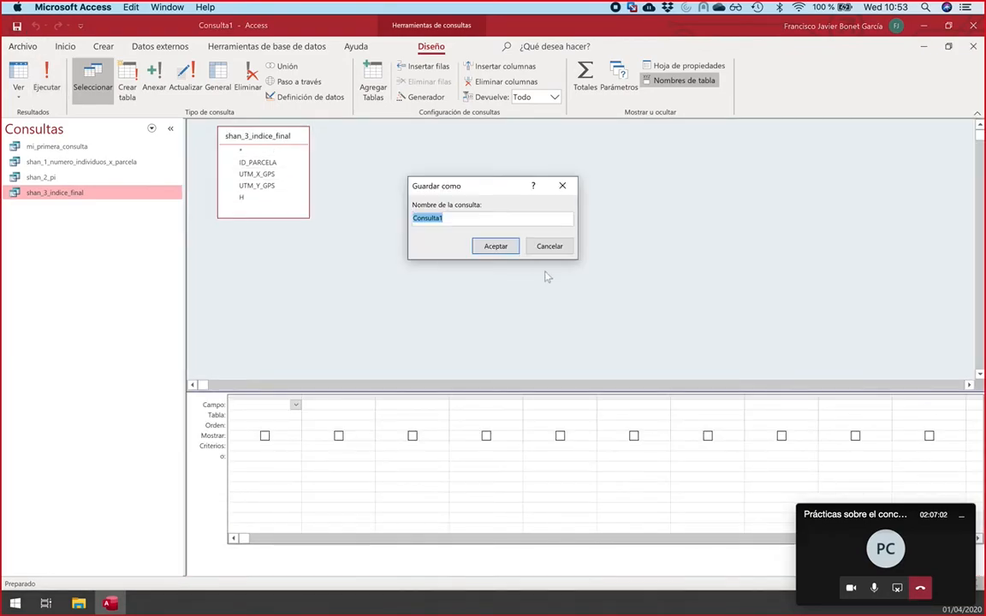
text(promedio_H_snev)
key(Return)
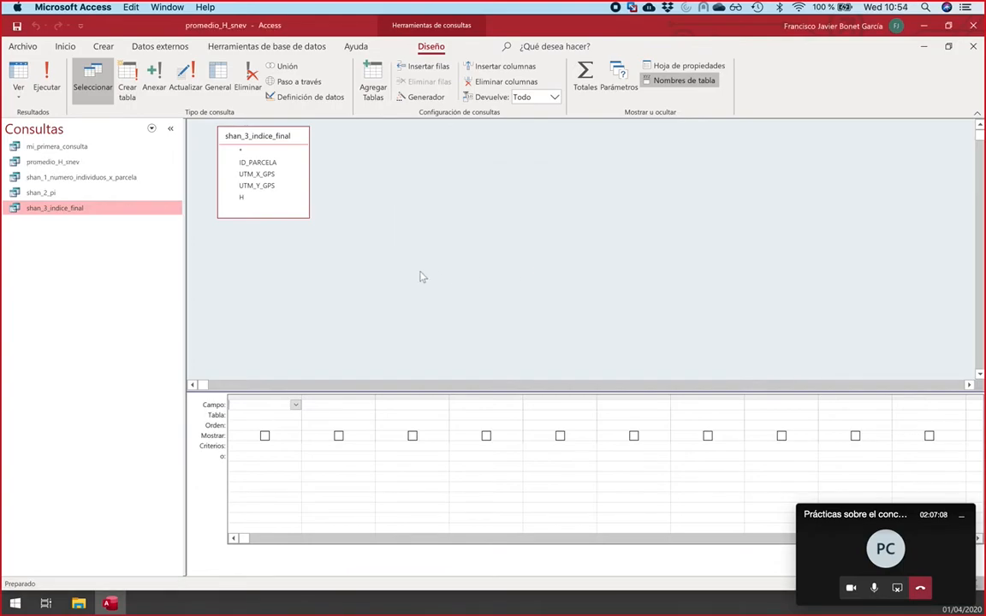
Step: Add the H field to the promedio_H_snev query and set its total to Promedio
double_click(254, 200)
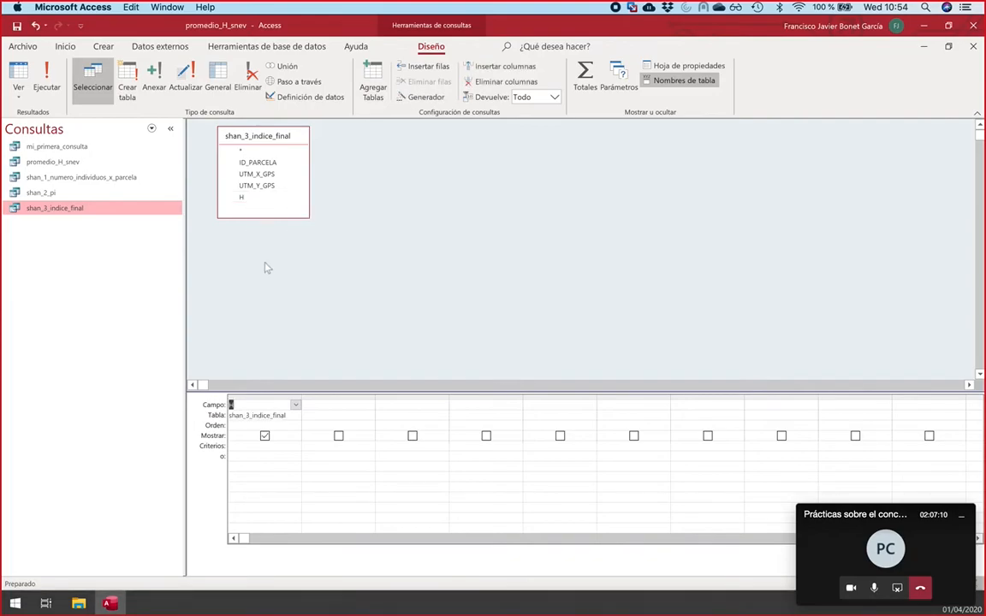
click(585, 77)
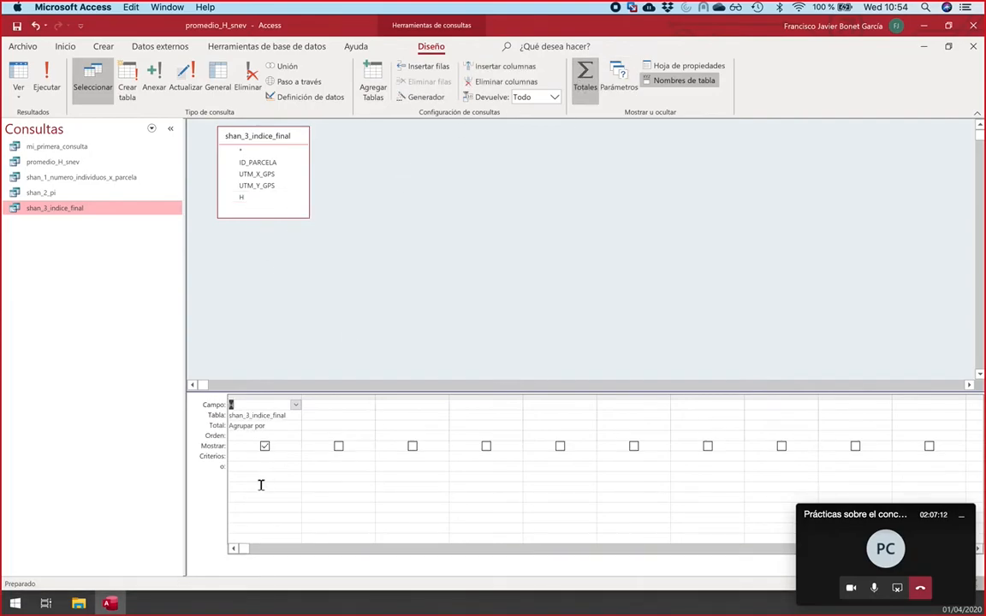
drag(268, 426, 208, 429)
text(r)
text(pro)
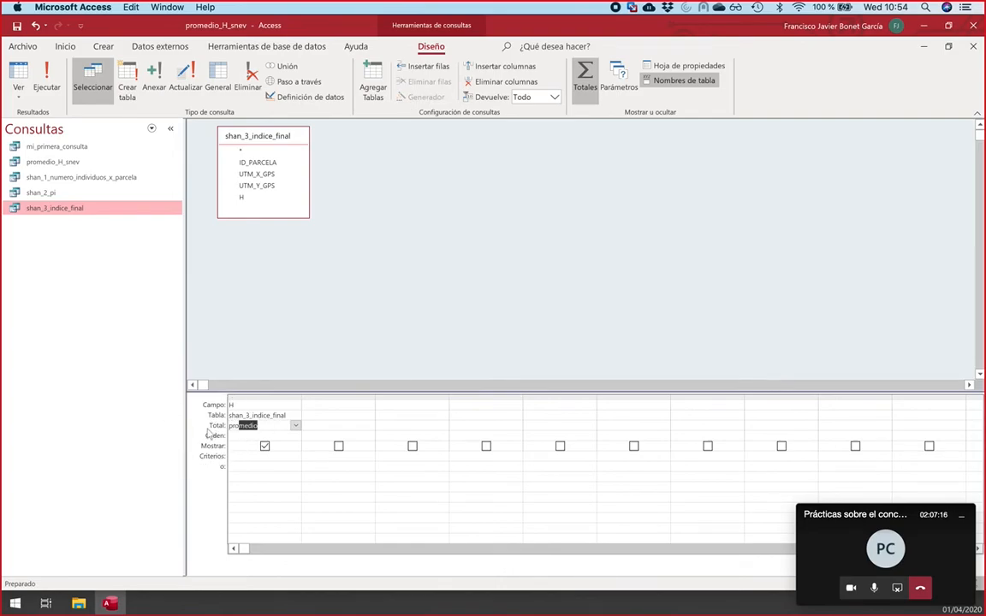
click(233, 406)
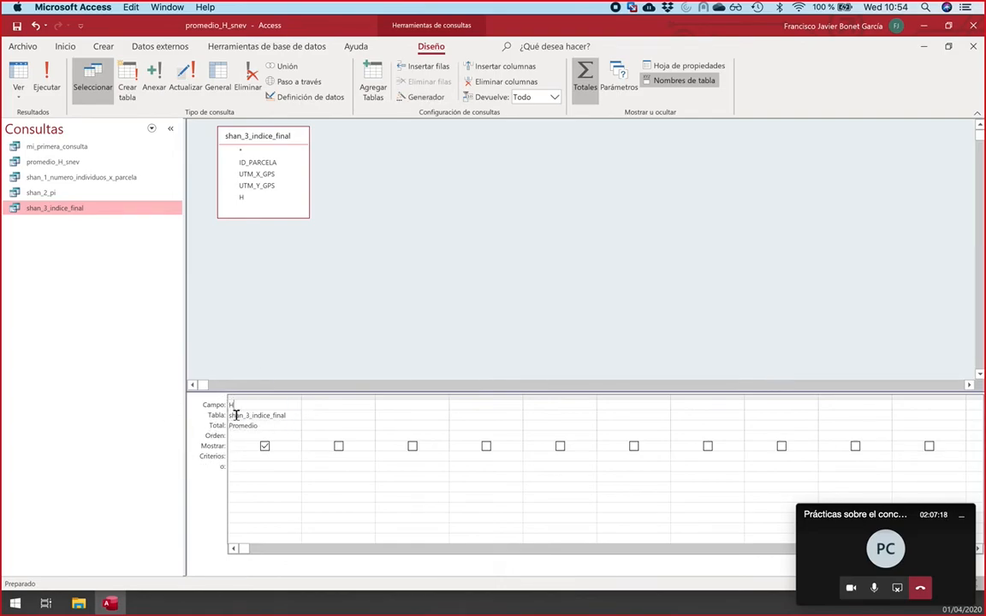
Step: Run the query, widen the result column to read the average in full, and return to design view
click(53, 87)
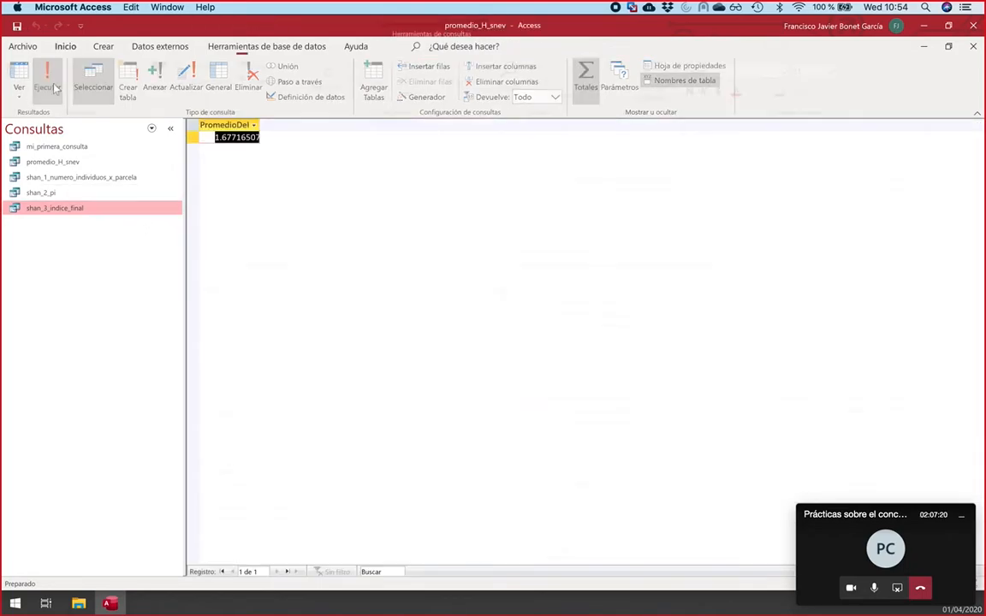
double_click(260, 126)
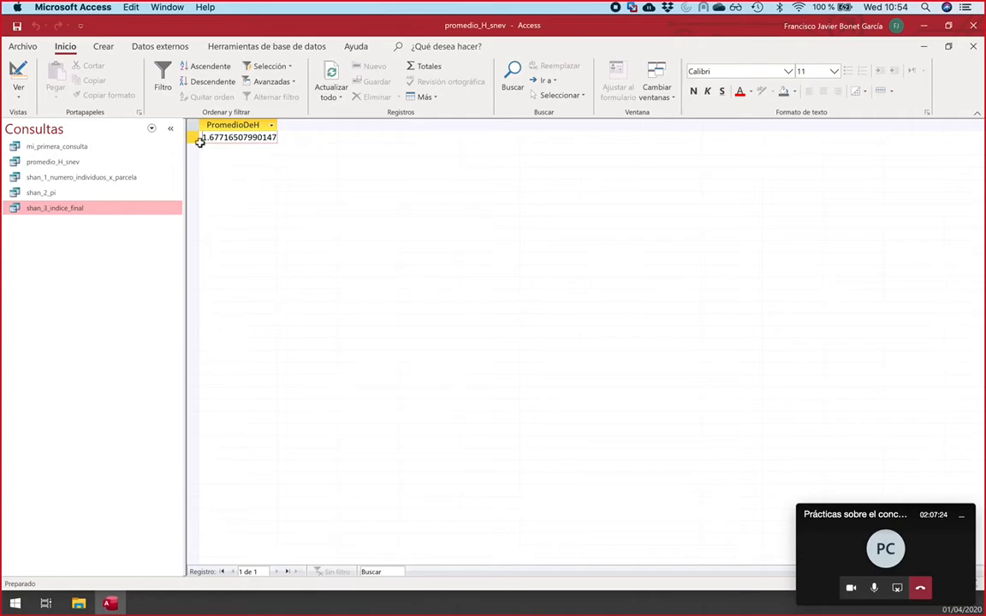
click(19, 76)
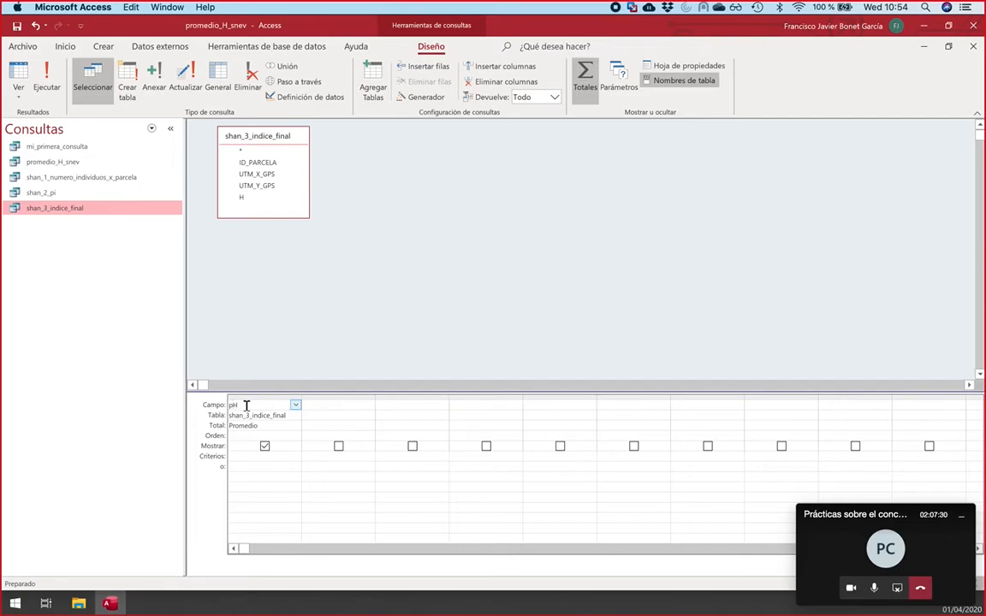
Step: Give the averaged H column the alias promedio_H_snev and close the query, saving its design changes
text(promedio_H_snev:H)
click(366, 405)
click(973, 46)
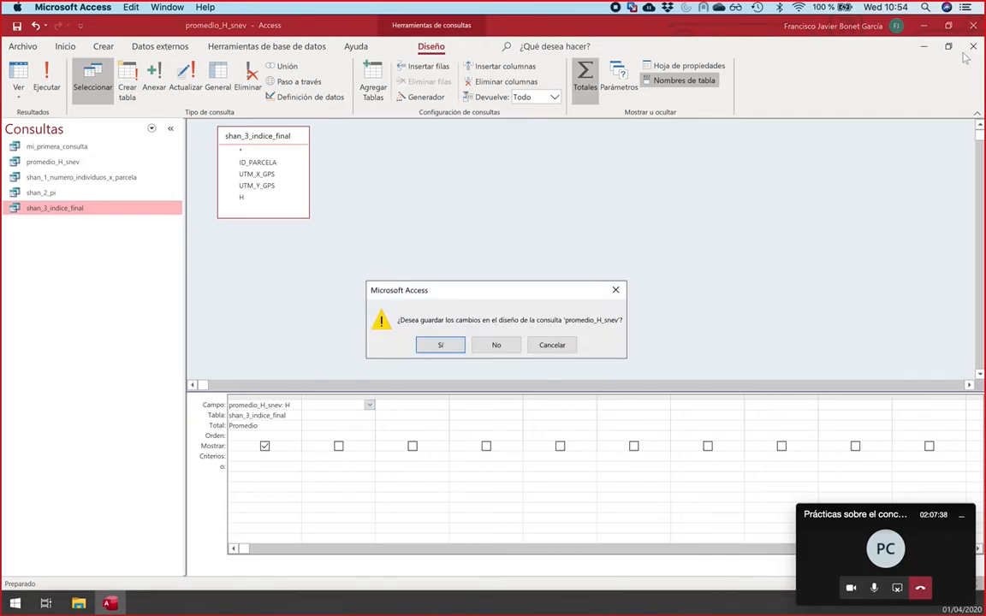
click(441, 346)
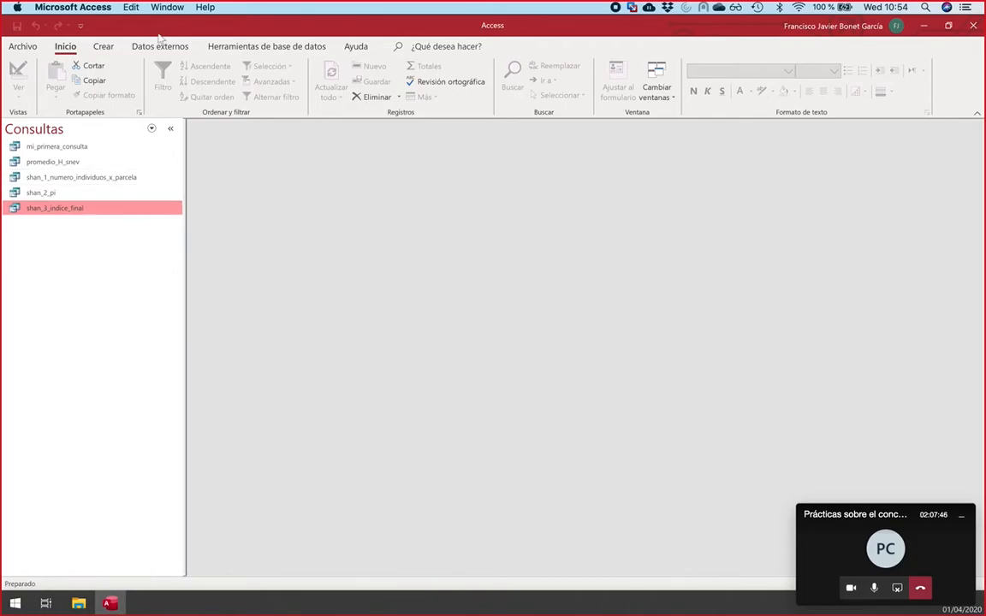
Step: Start another query design with the DATOS_INVENTARIO_FLORISTICO table and widen its field list to show the full table name
click(103, 47)
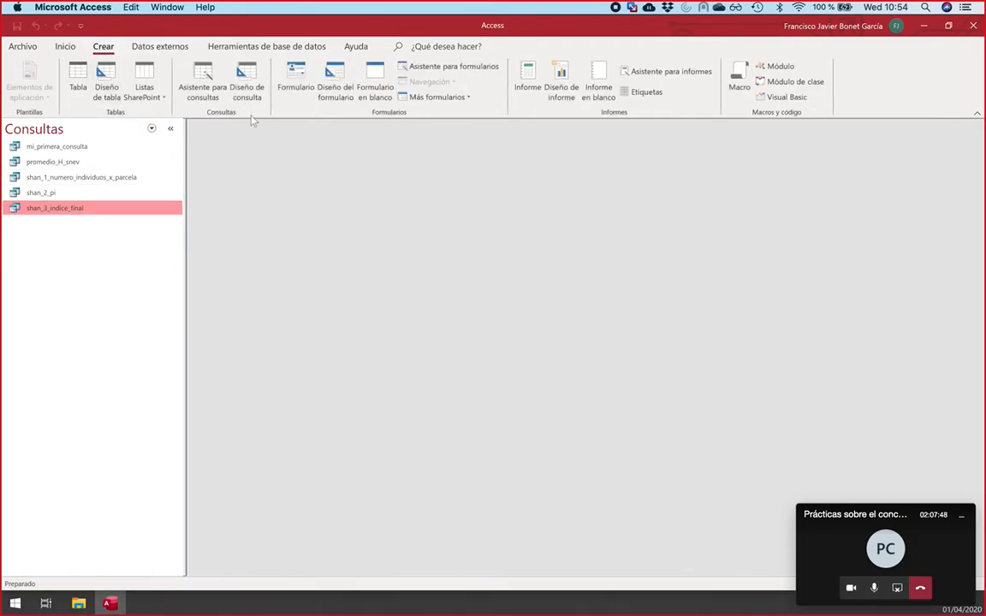
click(247, 85)
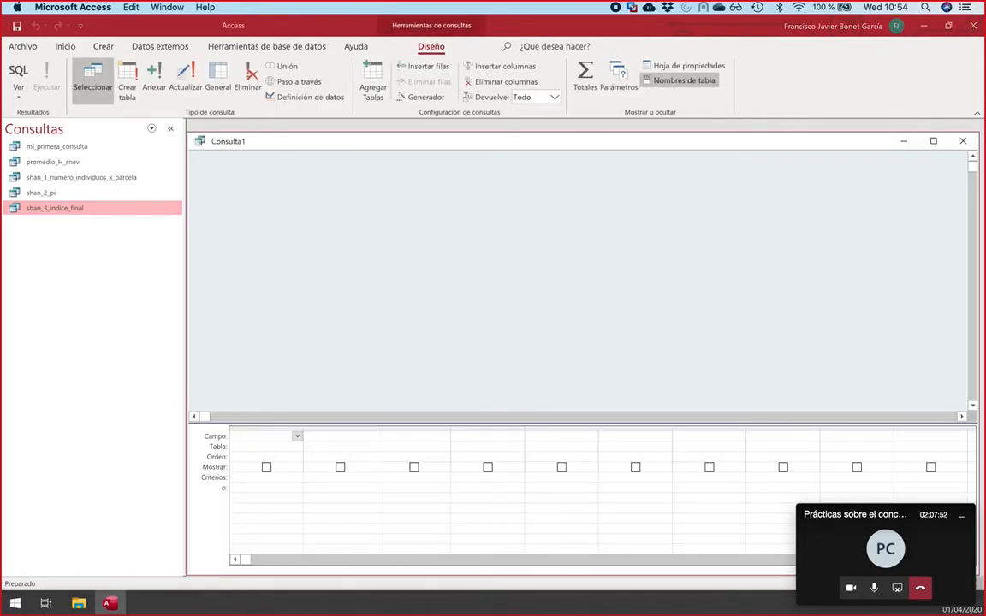
drag(501, 105, 502, 159)
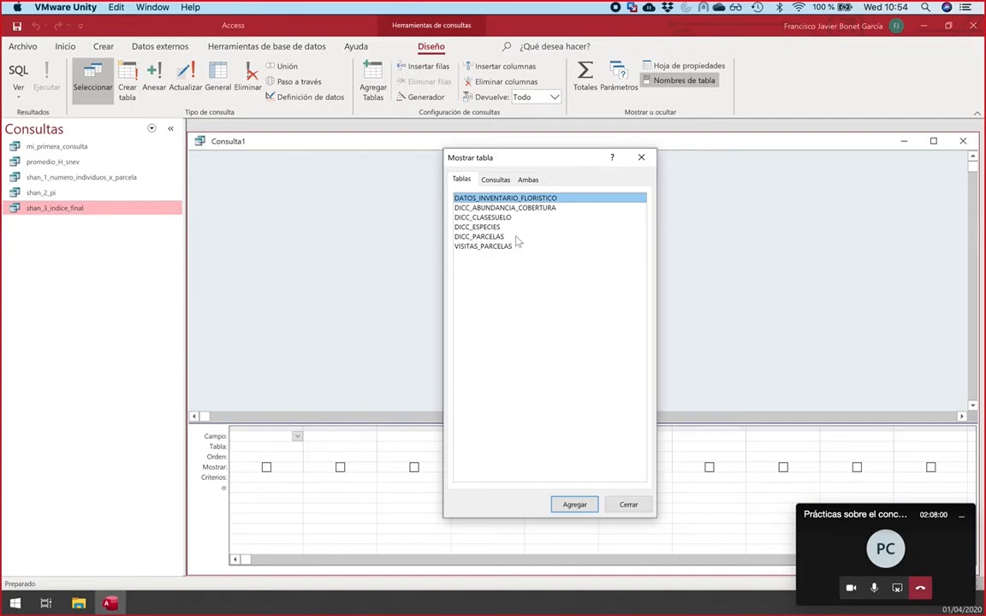
double_click(474, 199)
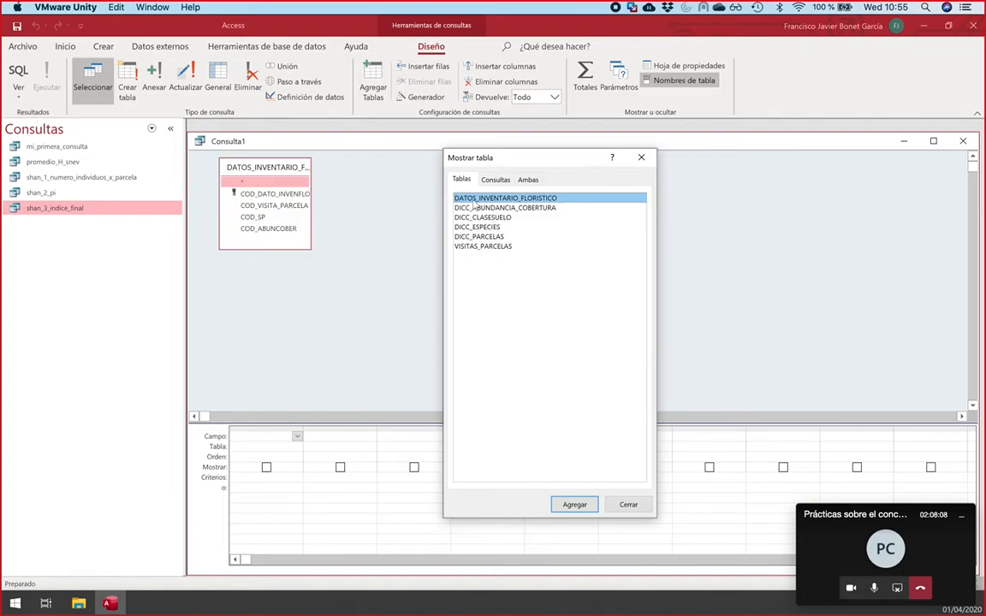
click(629, 505)
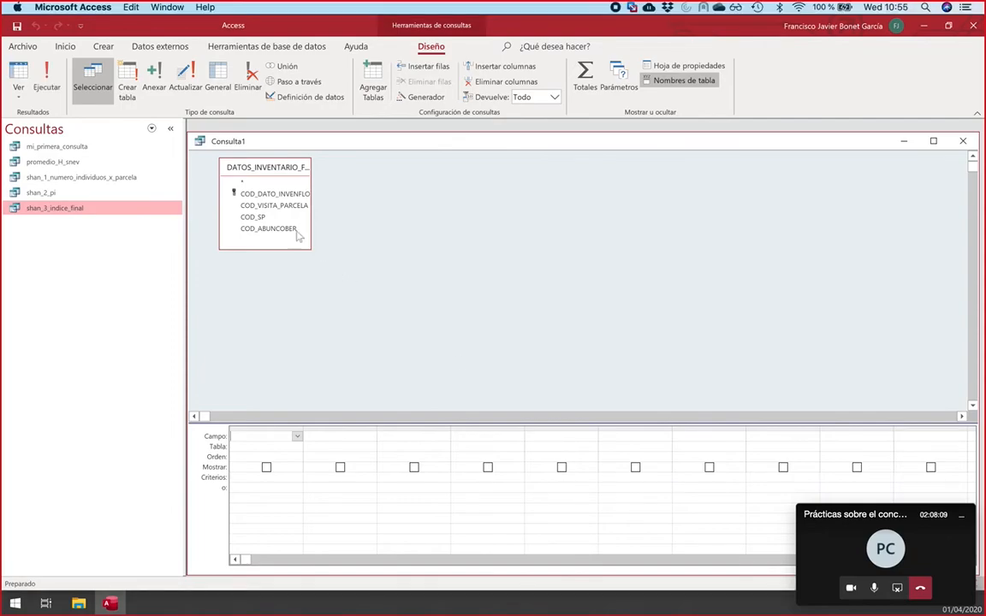
drag(312, 172, 354, 181)
click(308, 183)
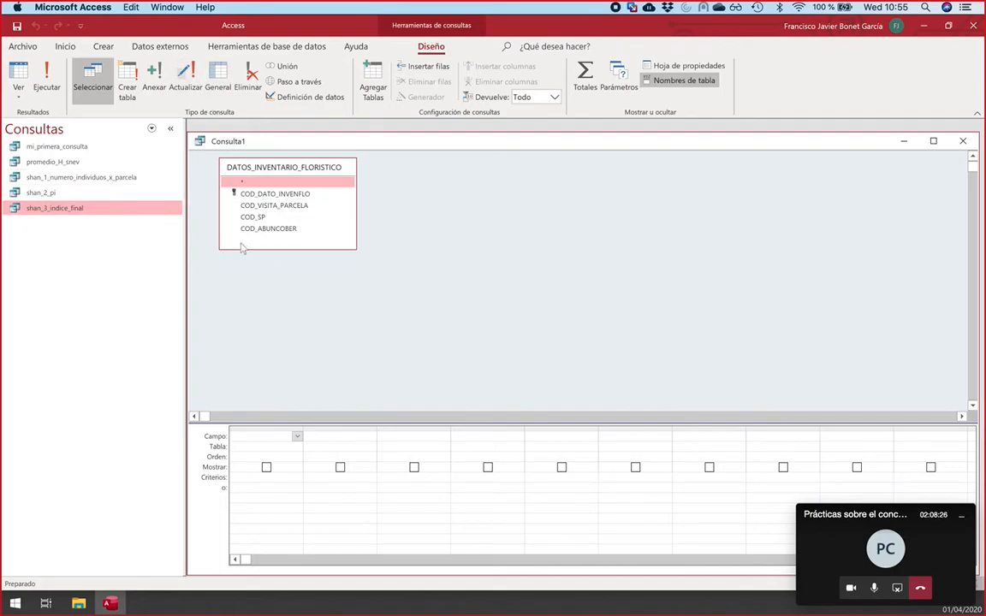
Step: List the database tables and add DICC_ABUNDANCIA_COBERTURA to the query design beside the inventory table
click(152, 130)
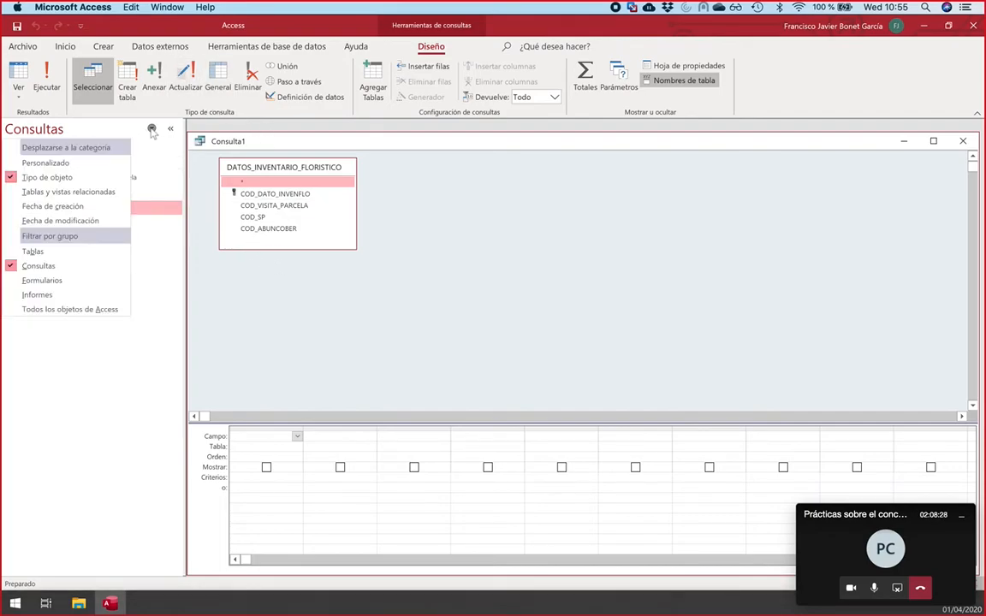
click(33, 252)
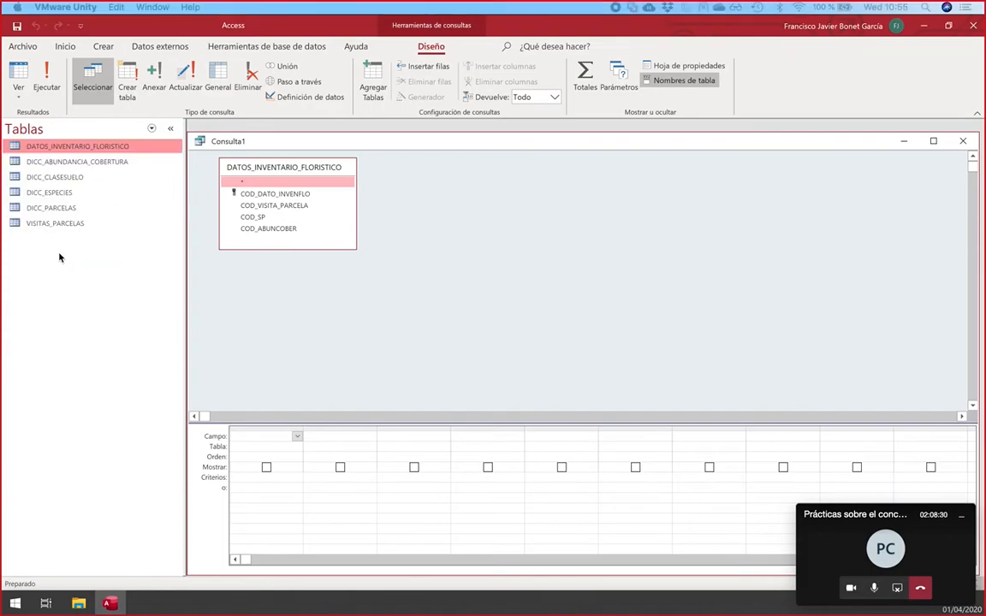
drag(49, 163, 446, 210)
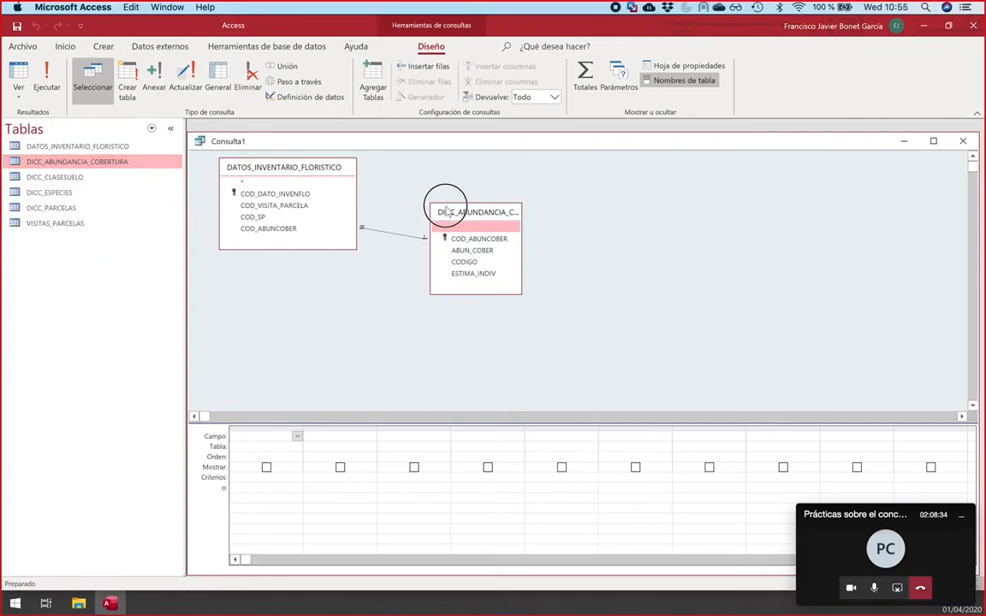
Step: Add the ESTIMA_INDIV field to the query and set its total to suma
double_click(467, 273)
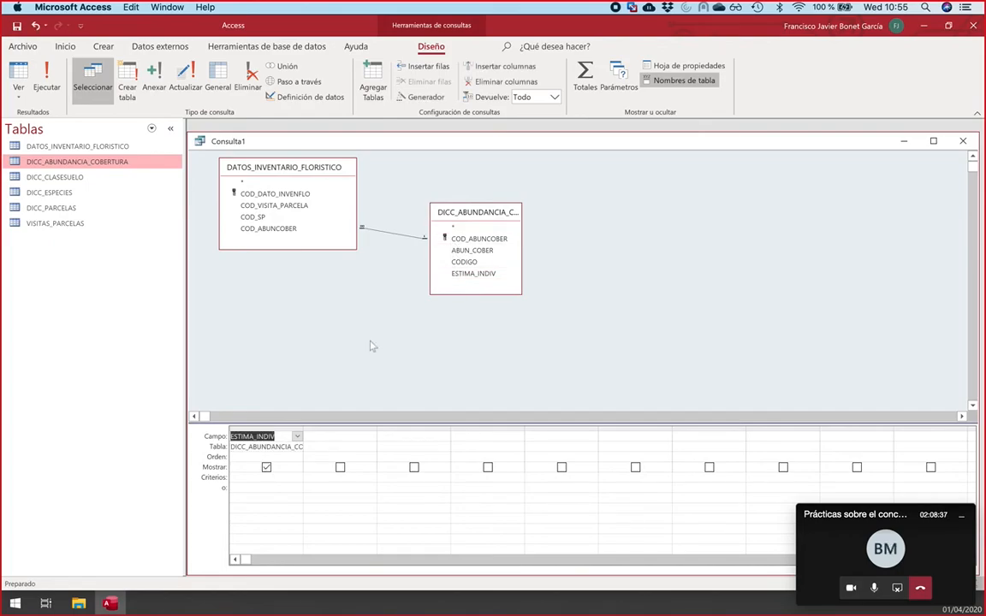
click(586, 75)
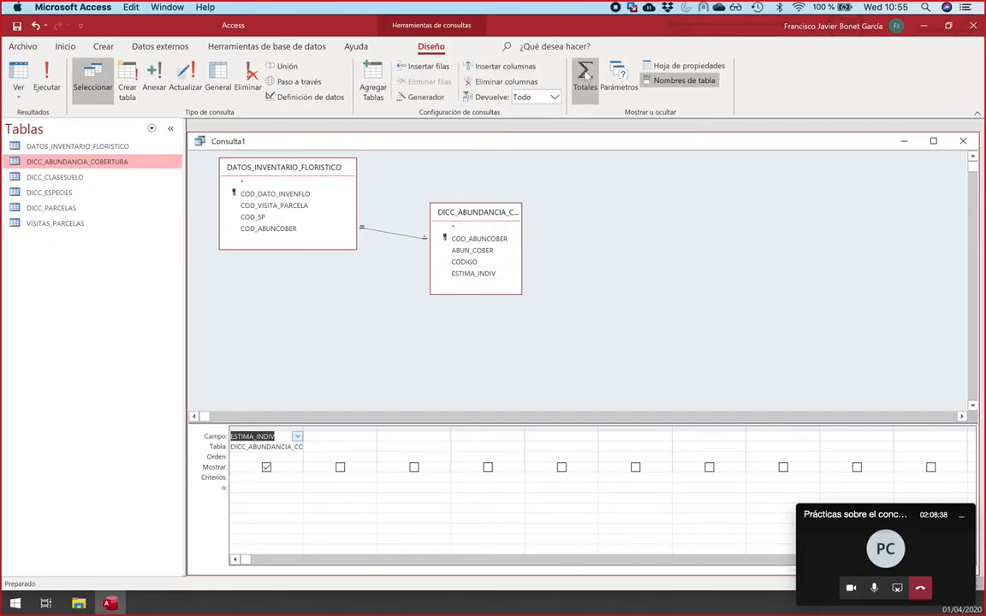
click(274, 459)
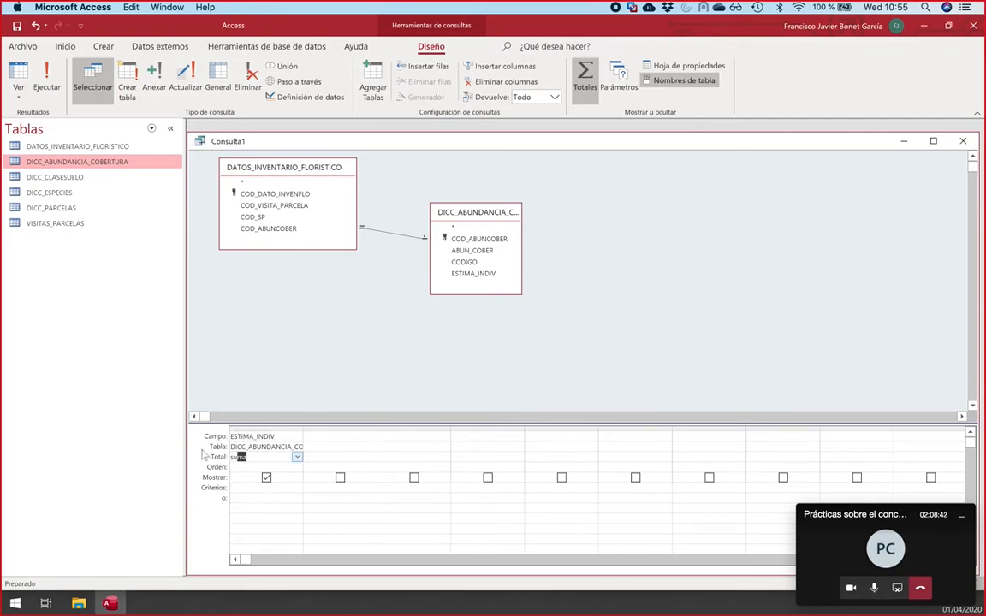
text(suma)
Step: Maximize the unsaved query's window and close it without saving the design
double_click(249, 140)
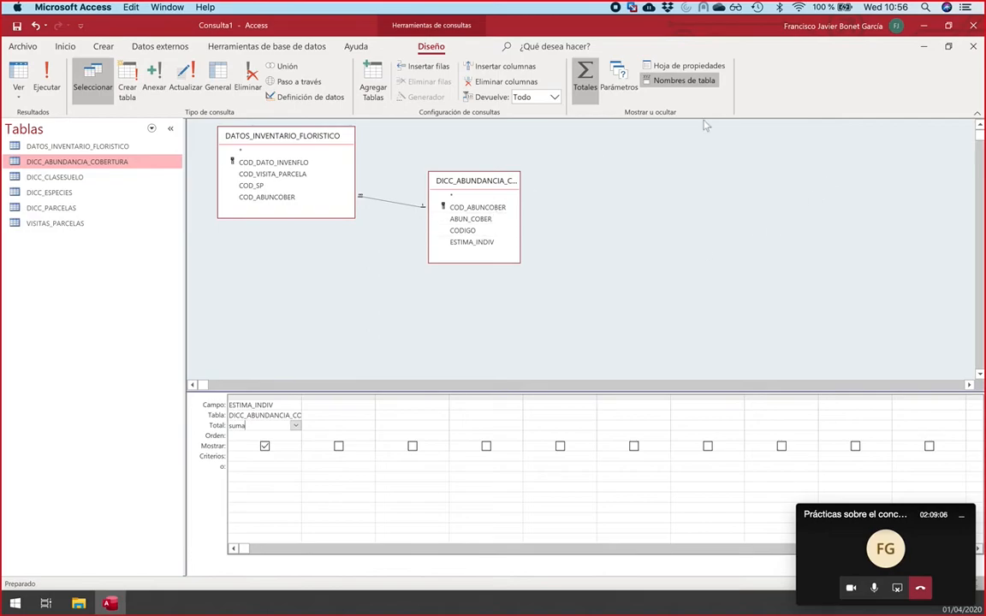
click(973, 48)
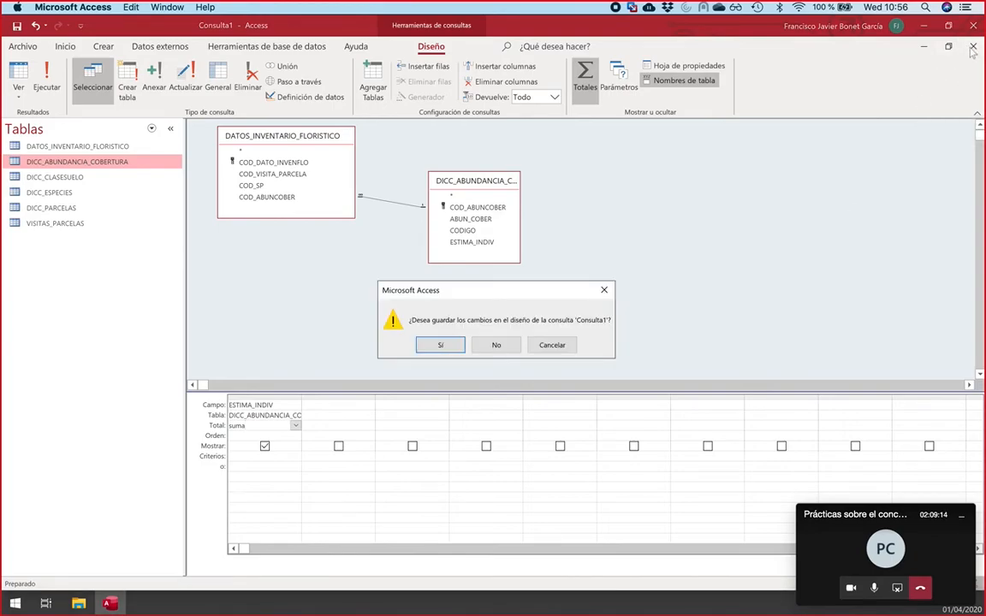
click(495, 342)
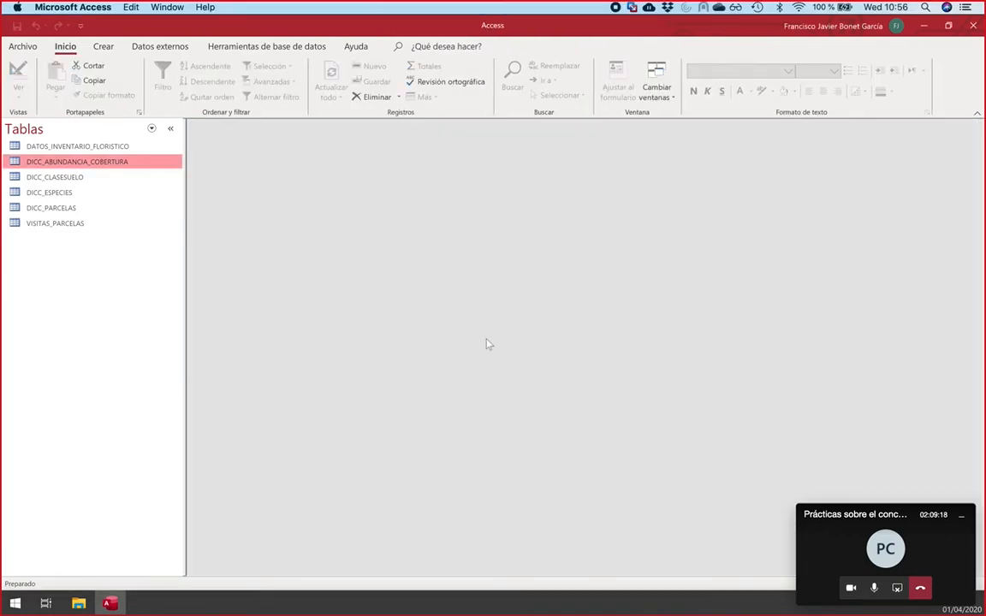
Step: Switch to QGIS and add shan_3_indice_final.txt as a delimited text point layer using UTM_X_GPS, UTM_Y_GPS and EPSG:23030
key(super+Tab)
key(super+Tab)
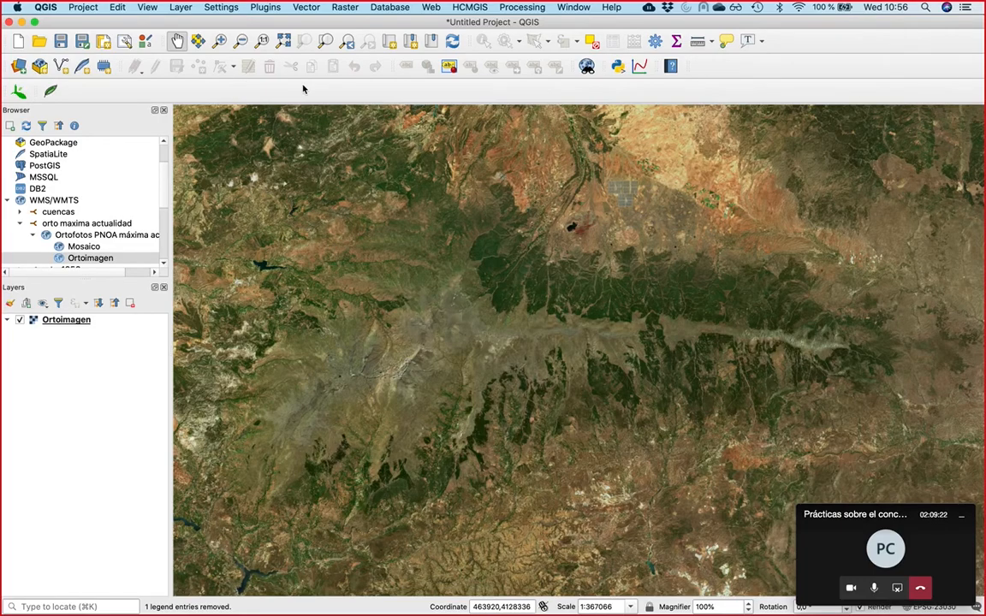
click(304, 8)
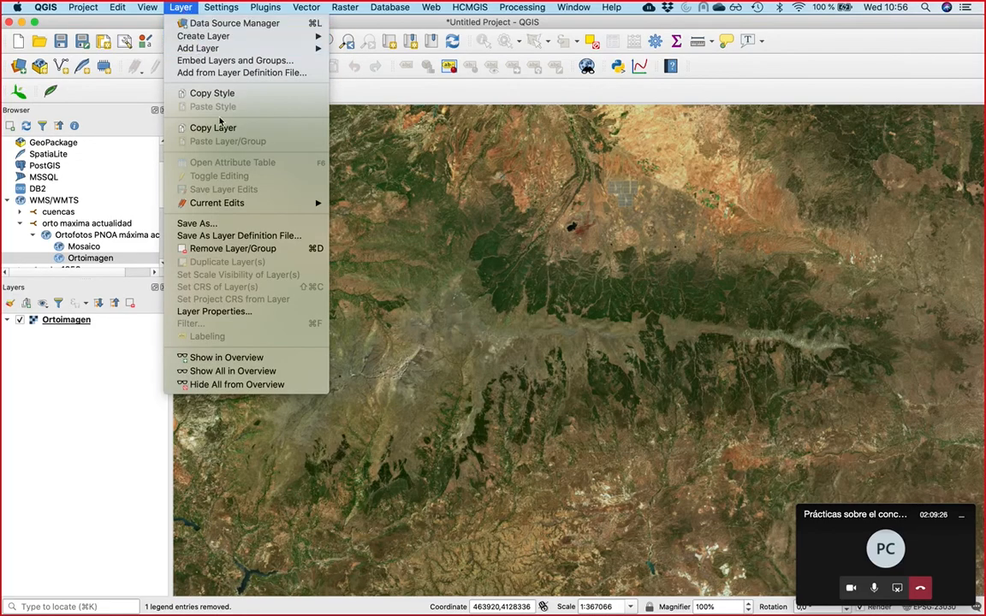
mouse_move(201, 52)
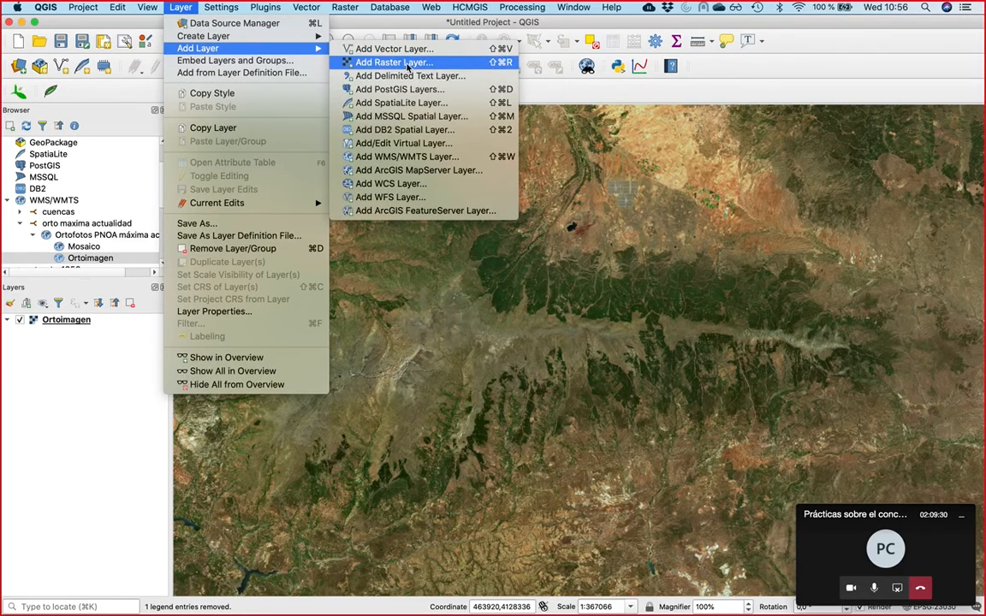
click(396, 78)
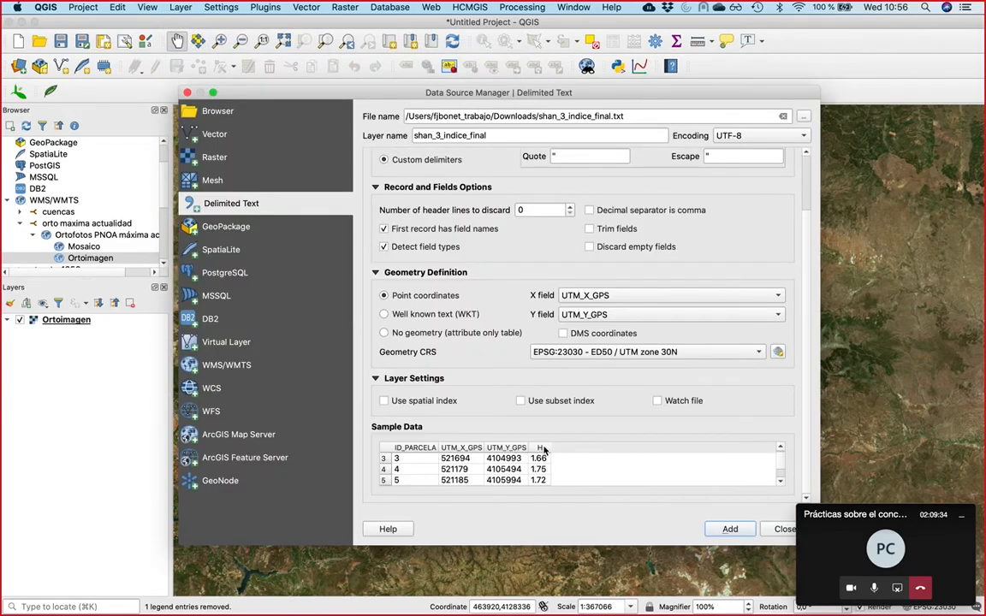
click(730, 530)
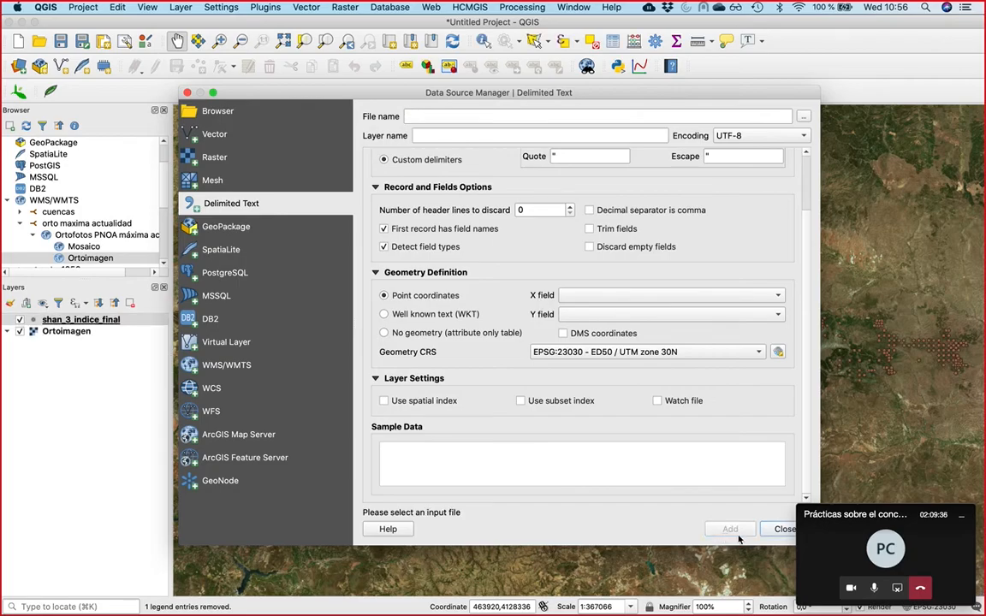
click(781, 530)
Step: Set the shan_3_indice_final layer's symbology to Graduated by column H, with Color as the method
double_click(80, 320)
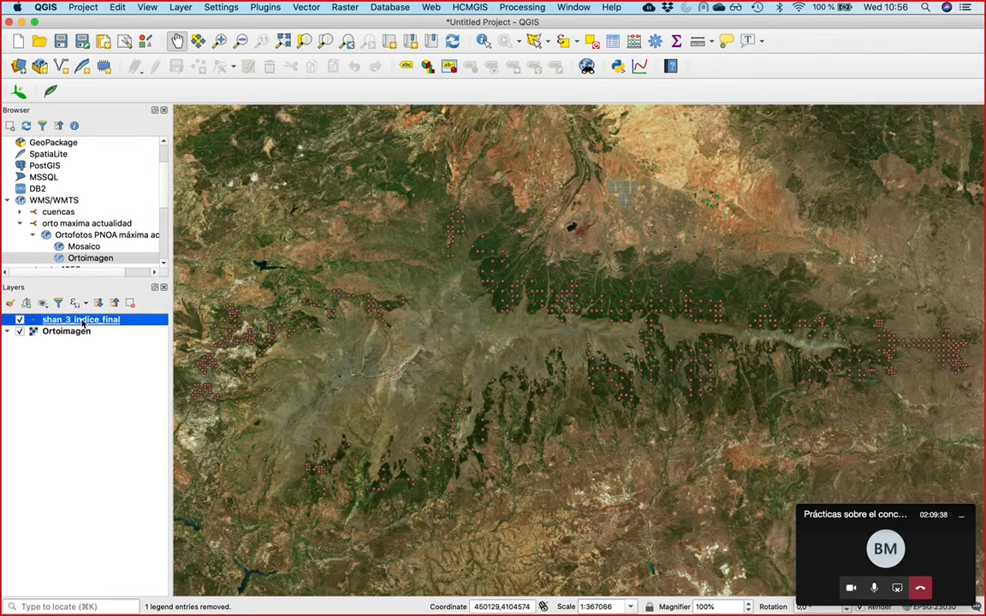
click(364, 86)
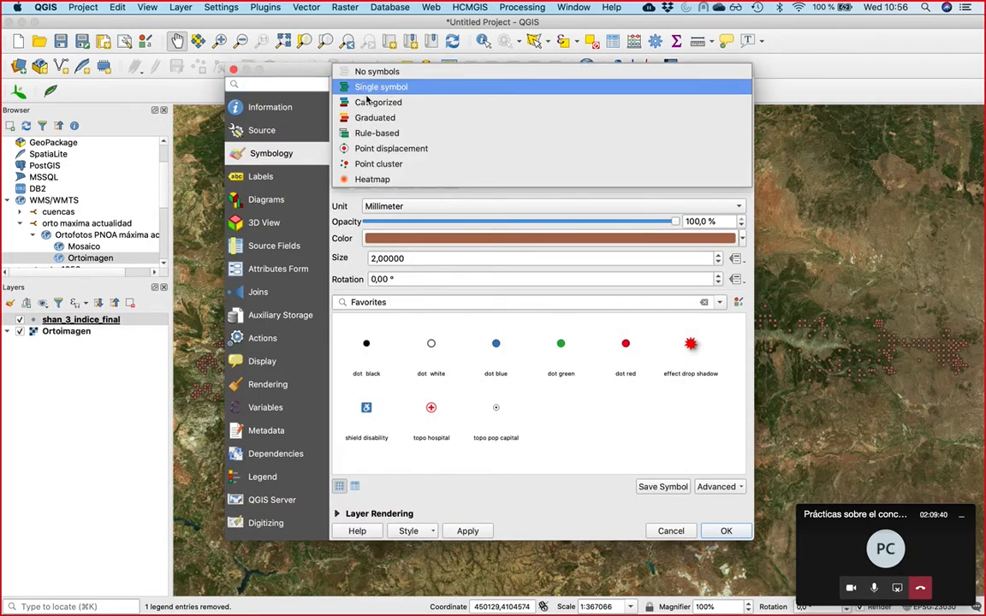
click(368, 114)
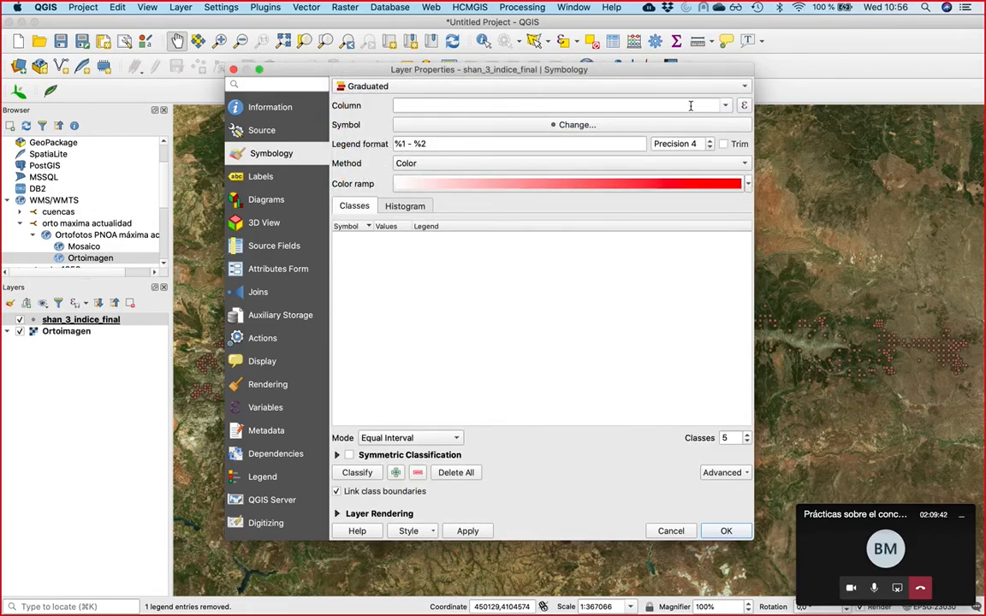
click(725, 104)
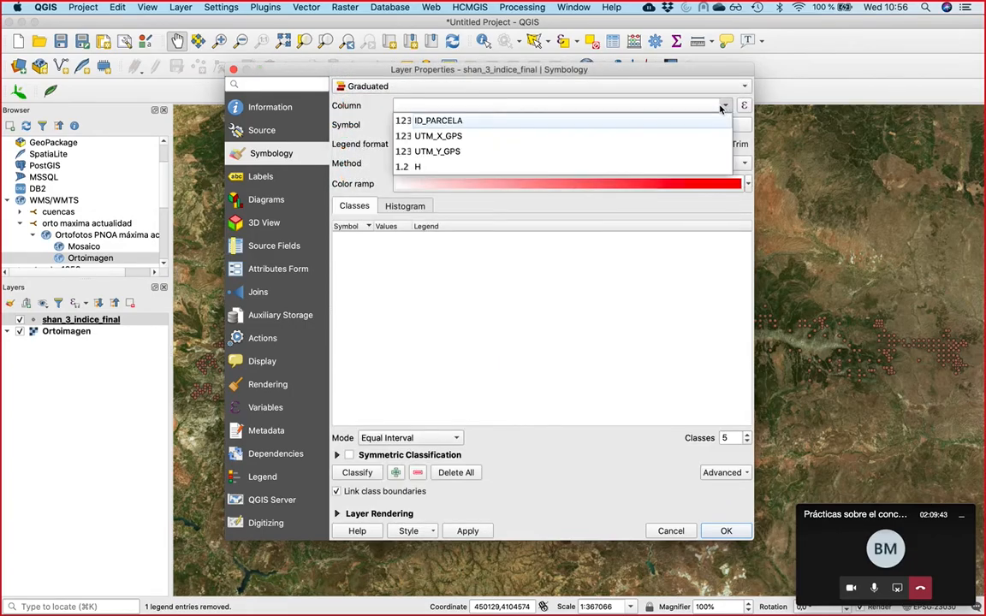
click(419, 166)
click(733, 164)
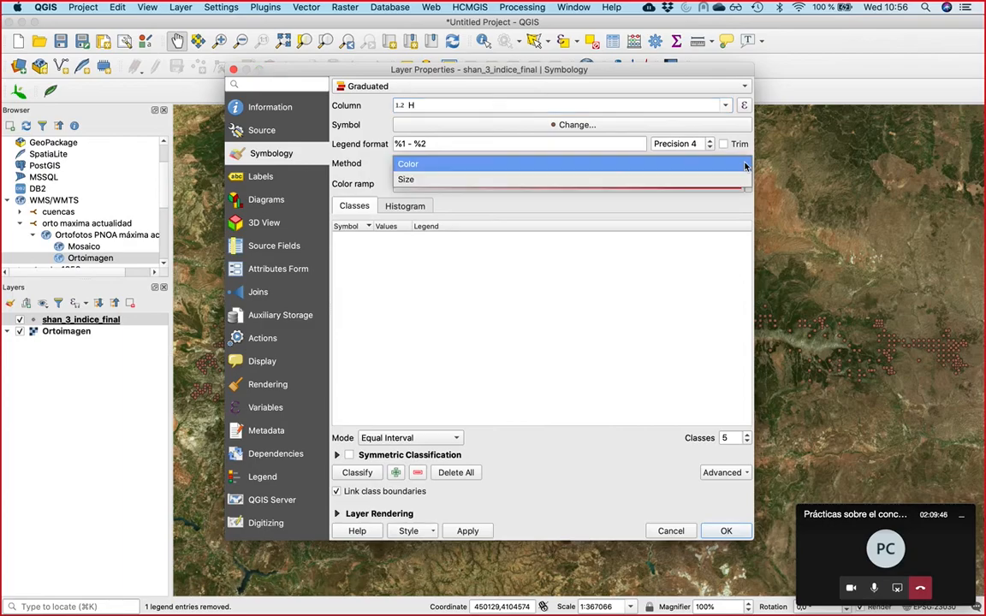
click(597, 221)
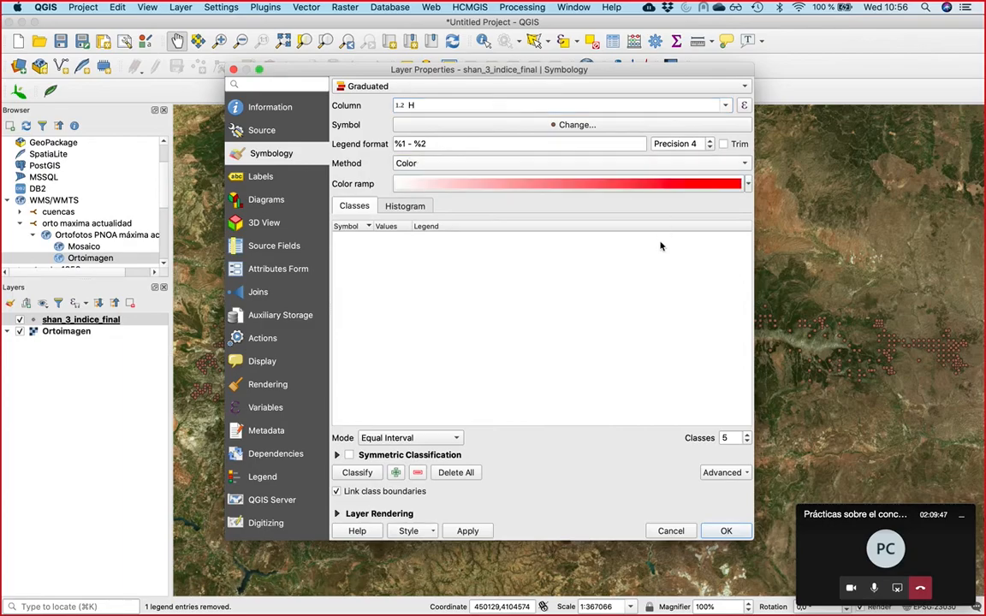
Step: Classify the layer into five equal-interval classes with the Spectral color ramp and apply the styling to the map
click(747, 183)
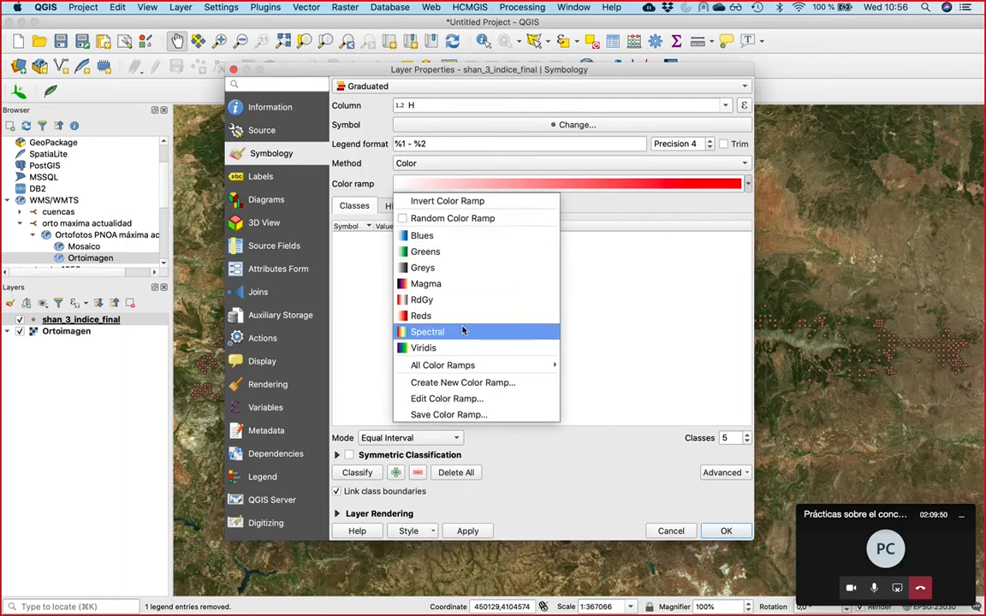
click(452, 331)
click(358, 473)
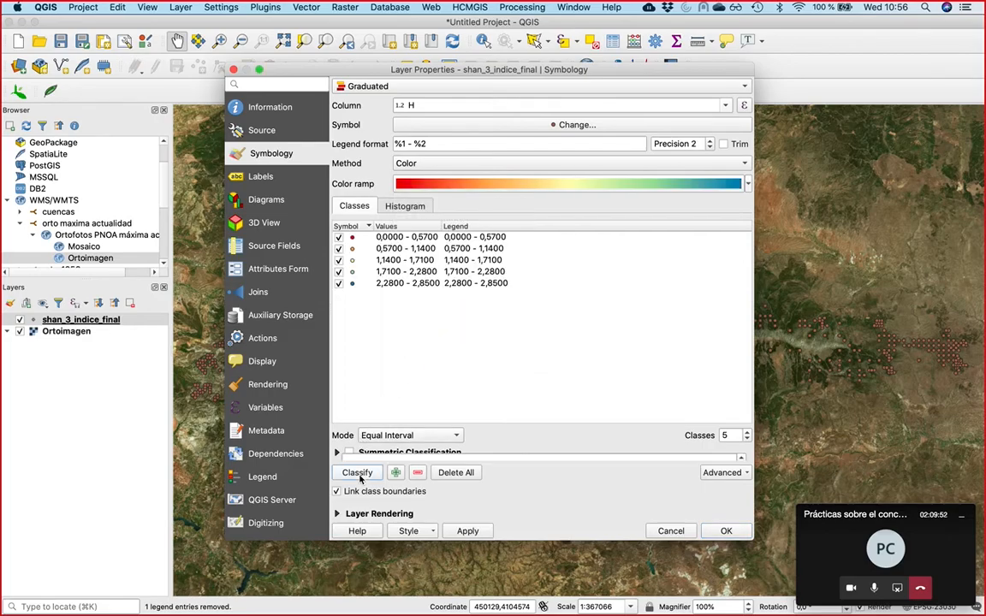
click(719, 531)
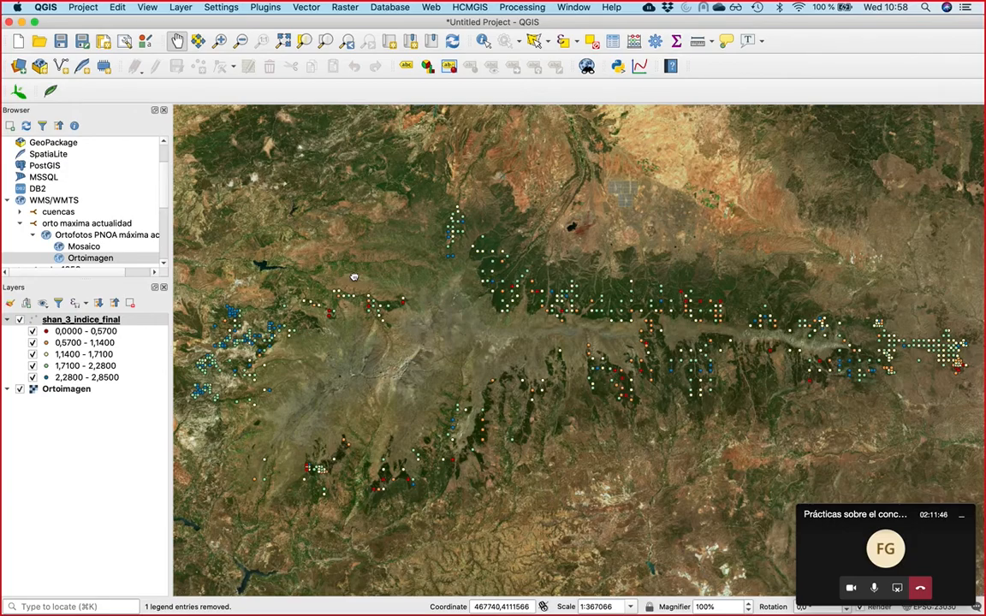
Step: Switch to Access, list the database's queries and open promedio_H_snev in design view
key(super+Tab)
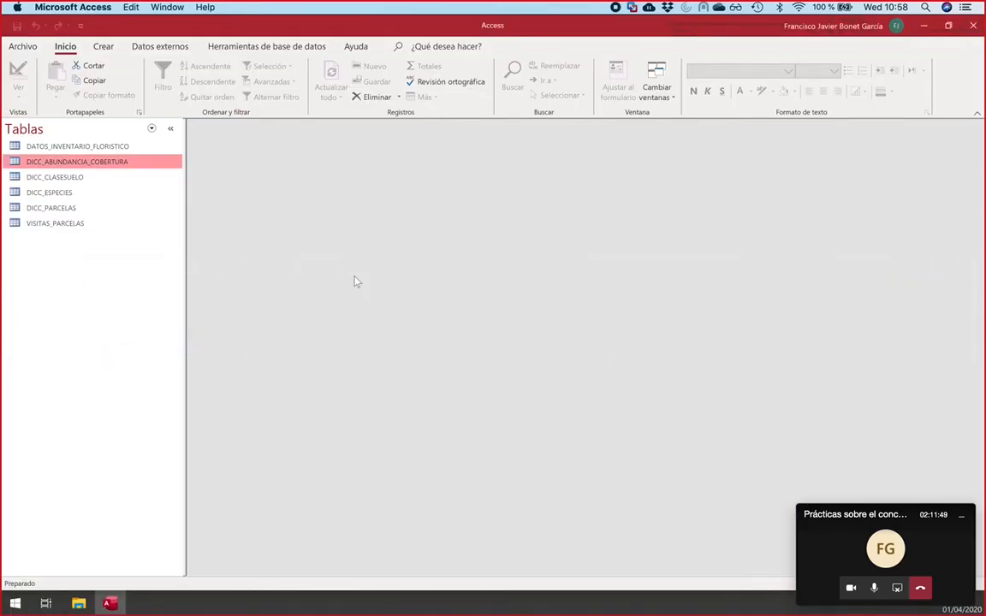
click(151, 128)
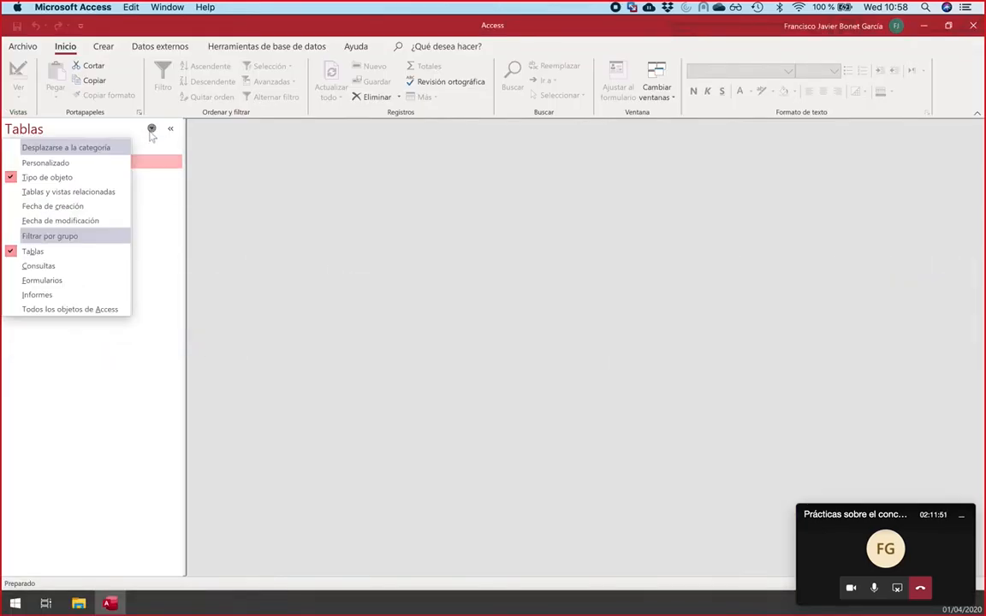
key(super+Tab)
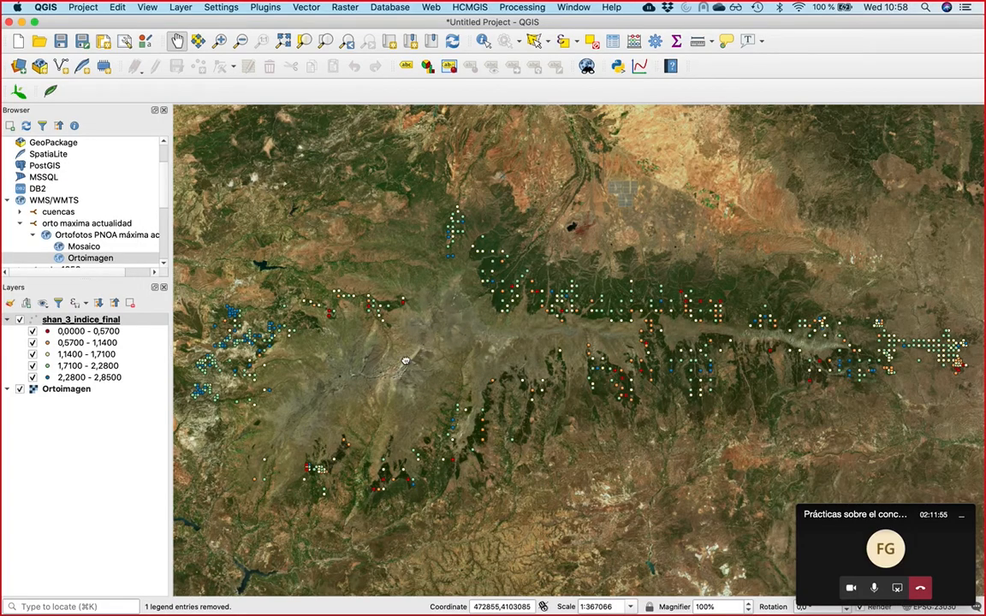
key(super+Tab)
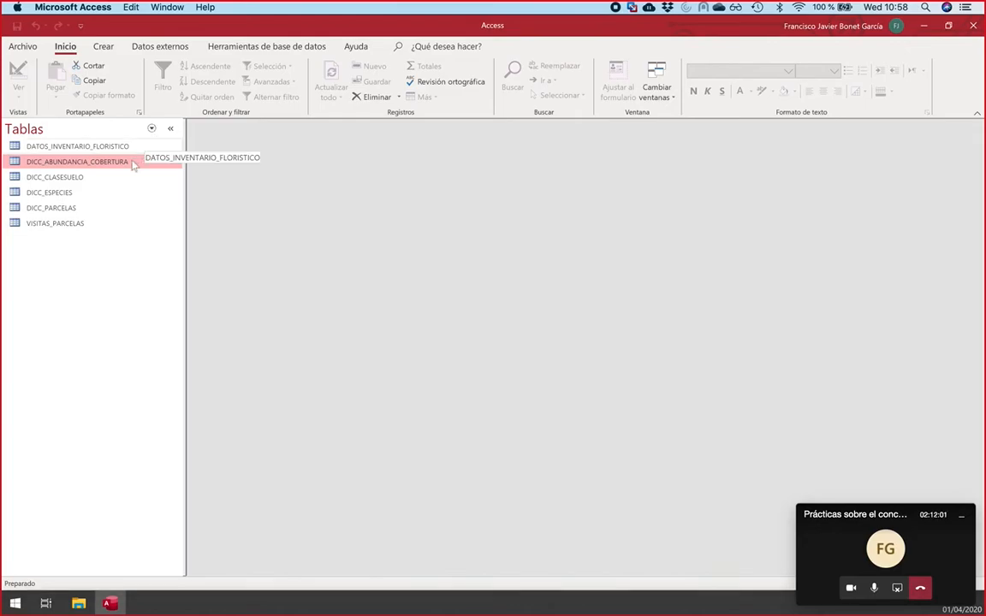
click(152, 129)
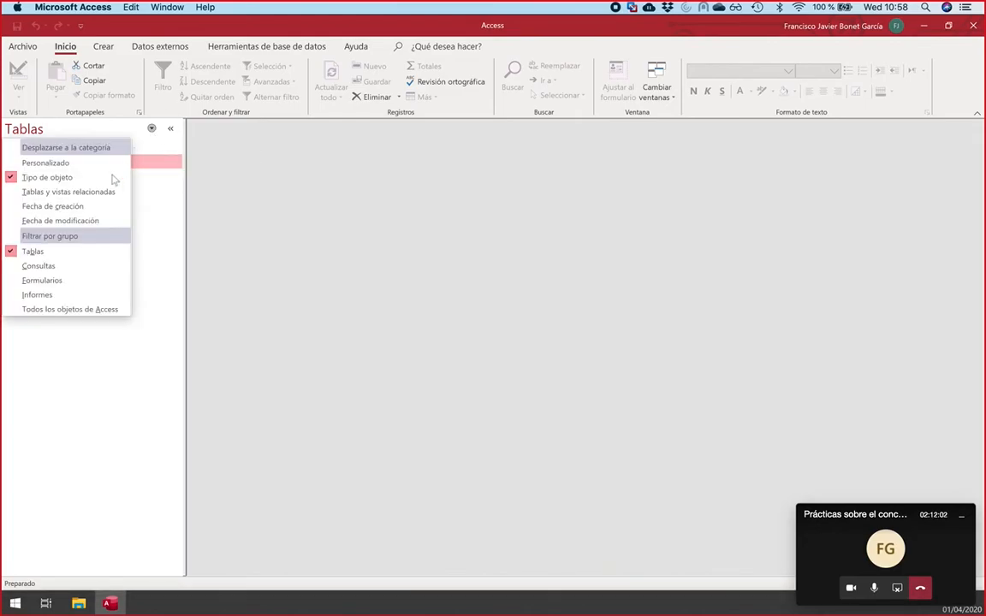
click(50, 267)
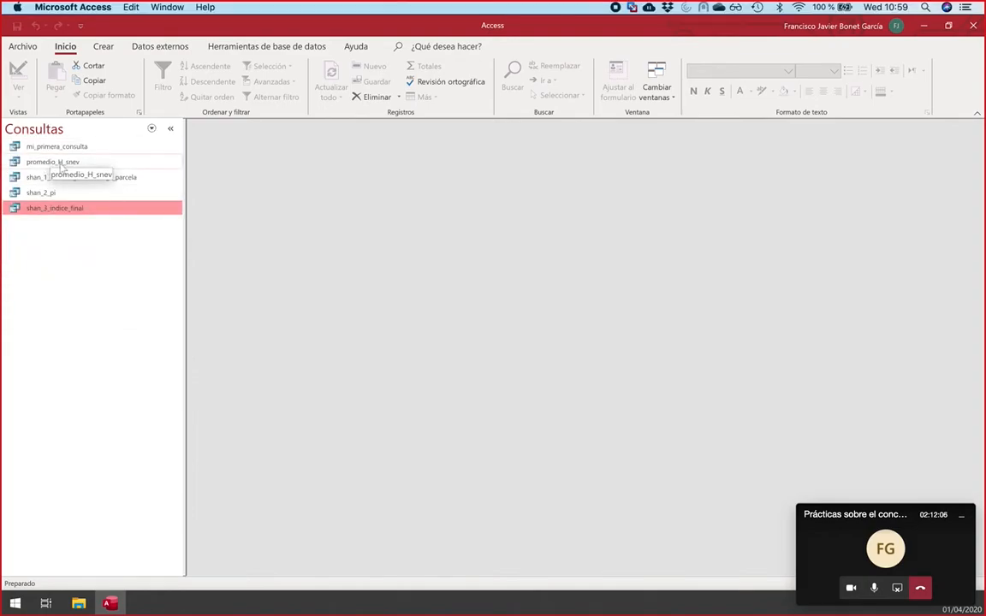
right_click(50, 165)
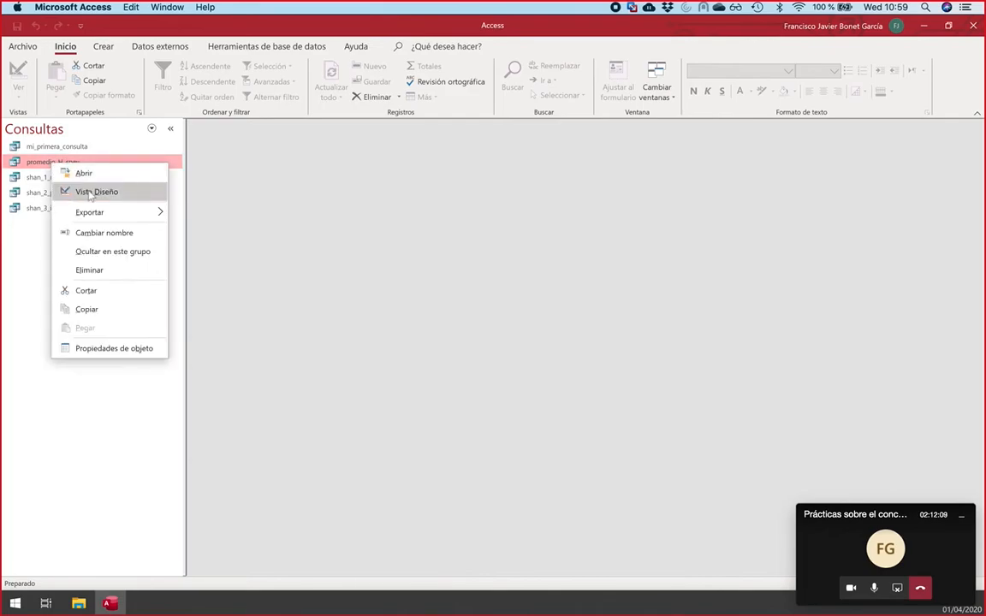
click(91, 193)
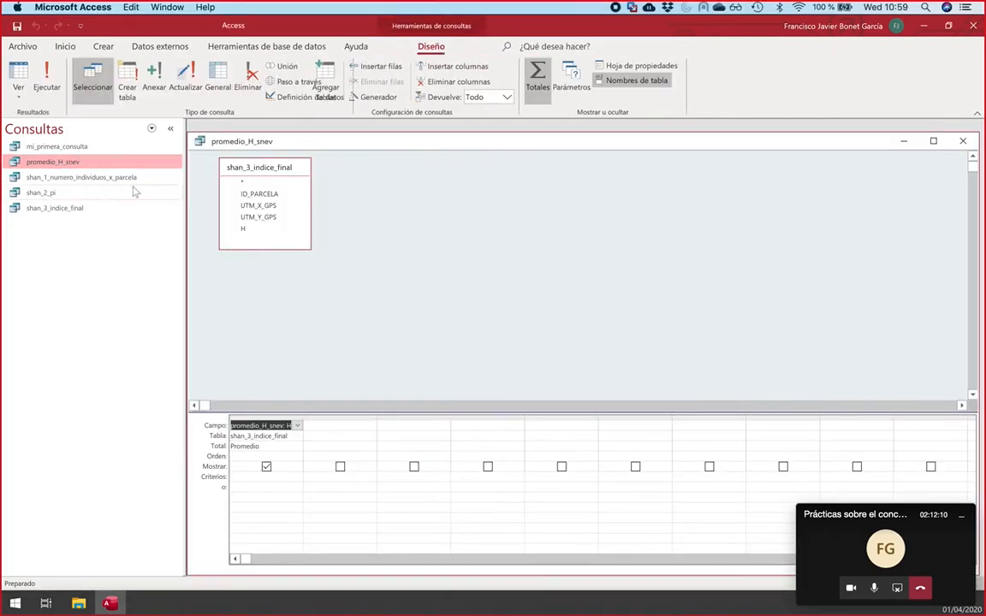
Step: Reposition the shan_3_indice_final field list and widen the promedio_H_snev column to examine its field and Promedio total
drag(247, 168, 275, 188)
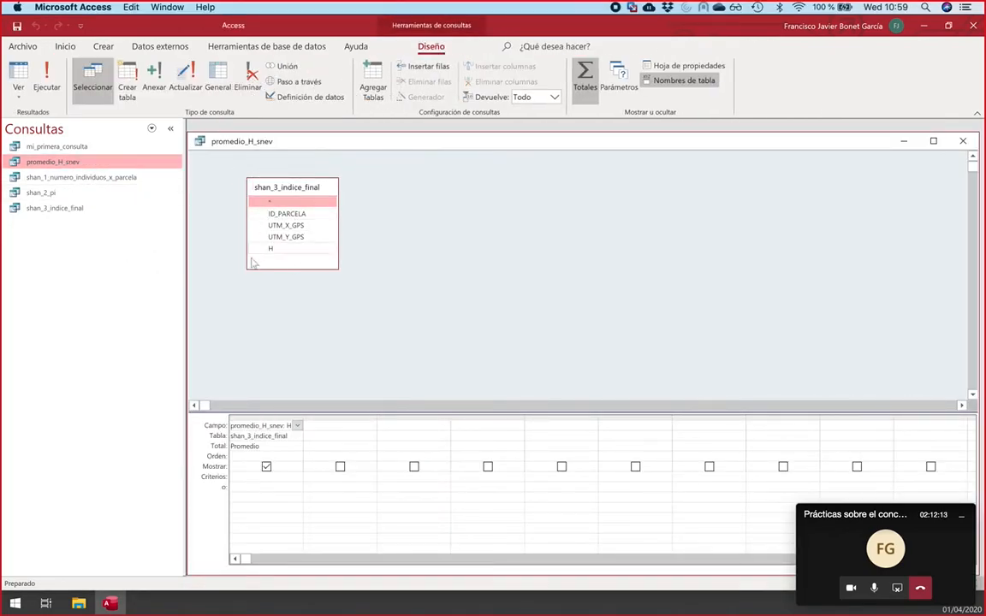
click(278, 249)
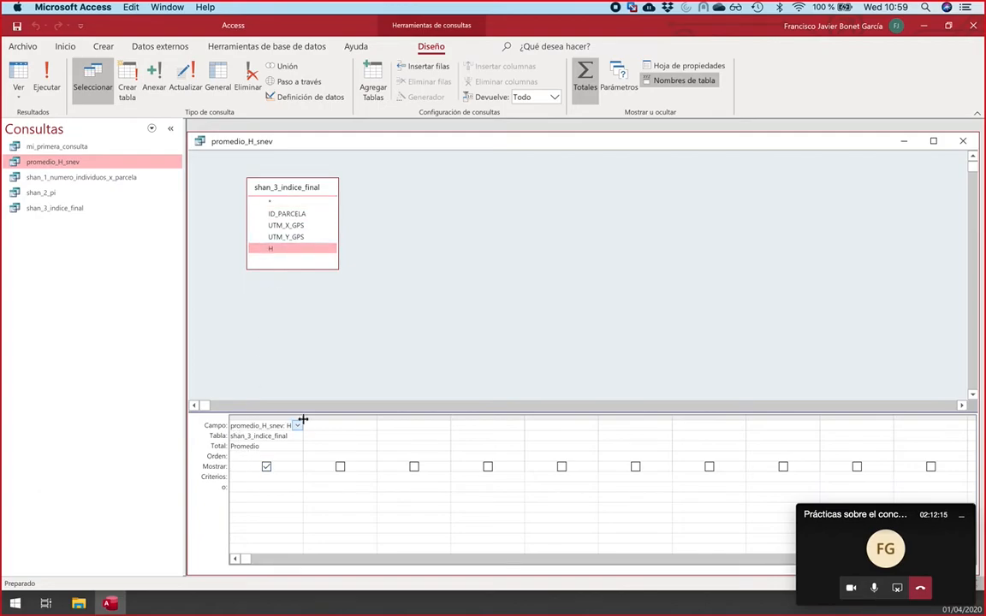
drag(304, 420, 398, 419)
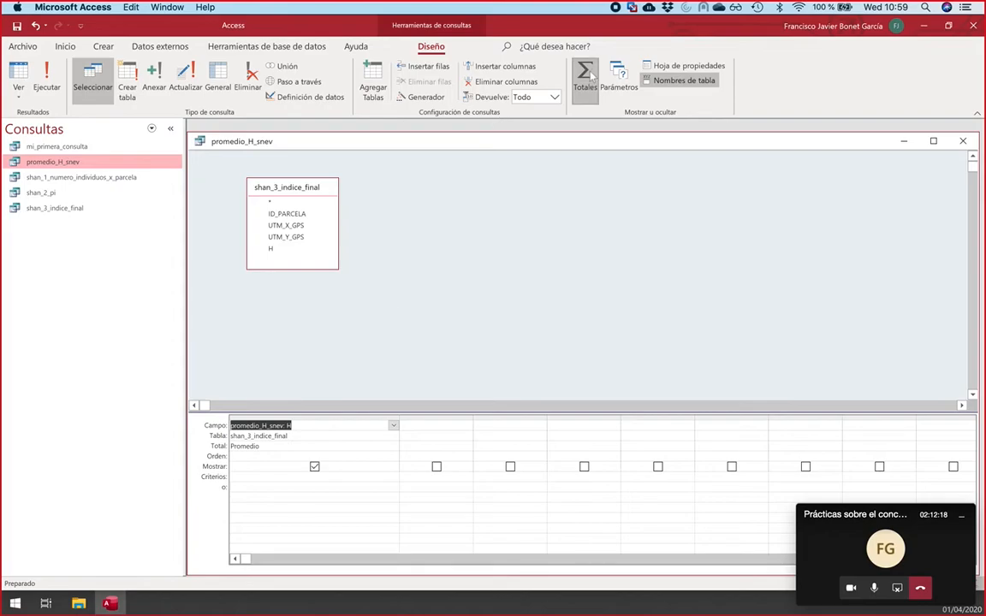
click(264, 448)
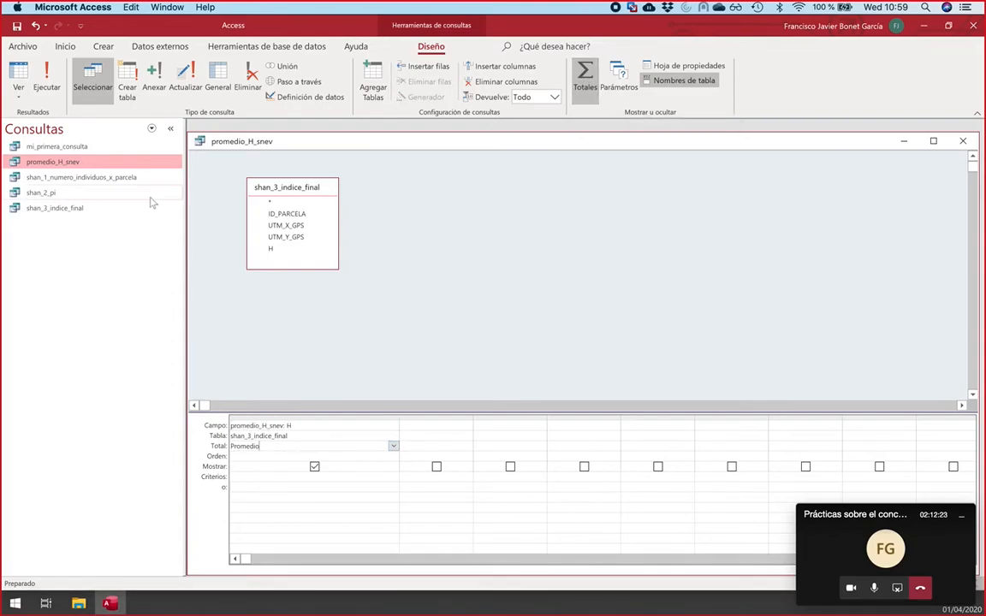
Step: Run the promedio_H_snev query and close it, saving the changes to its design
click(51, 84)
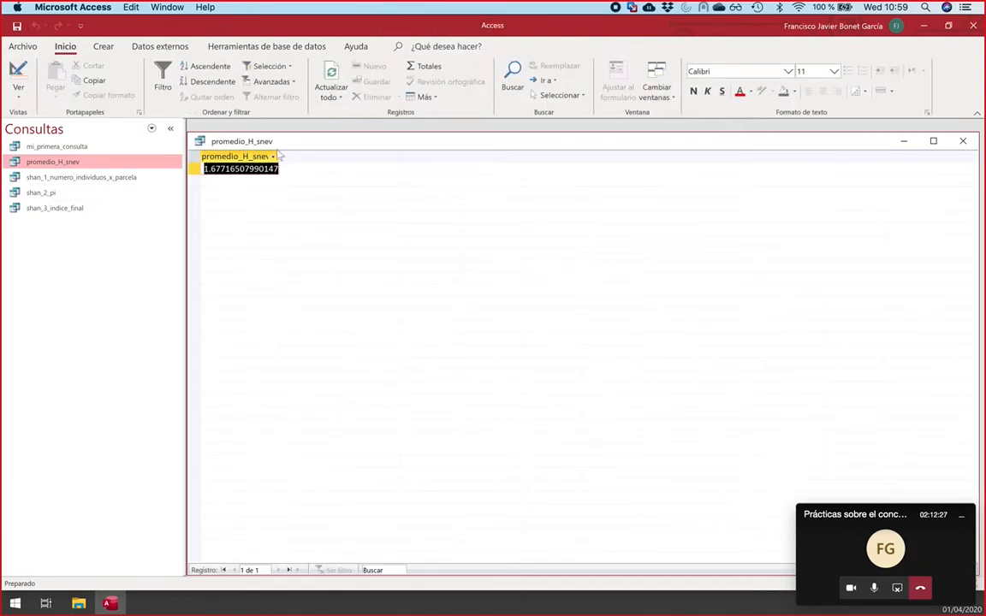
click(199, 145)
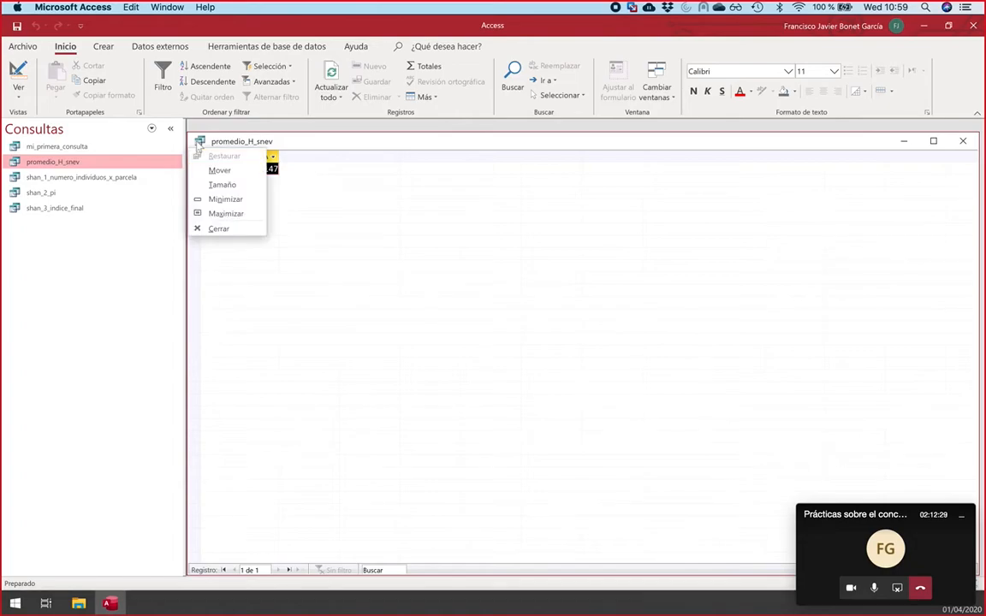
click(198, 145)
click(199, 145)
click(199, 145)
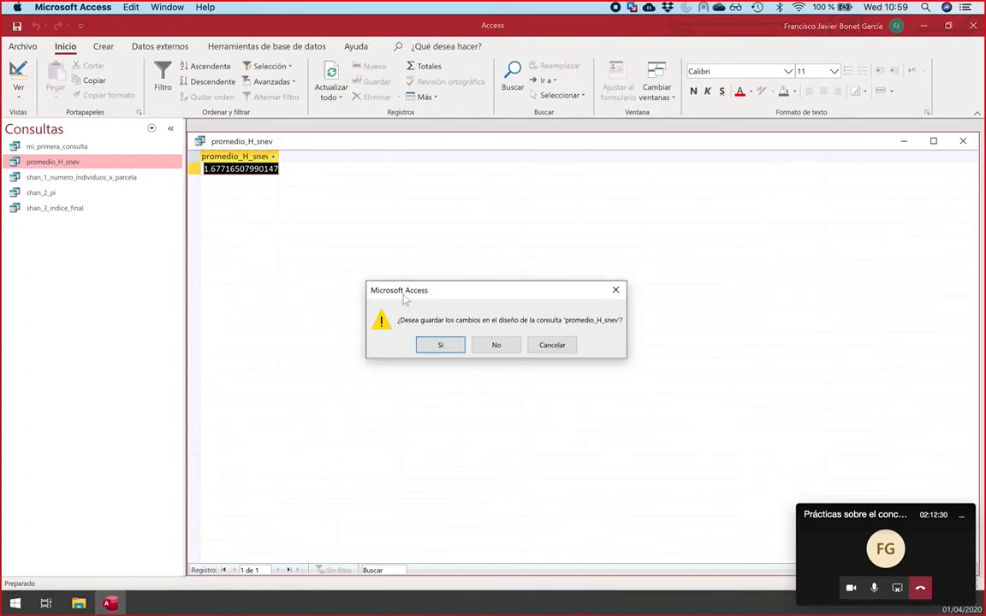
click(456, 347)
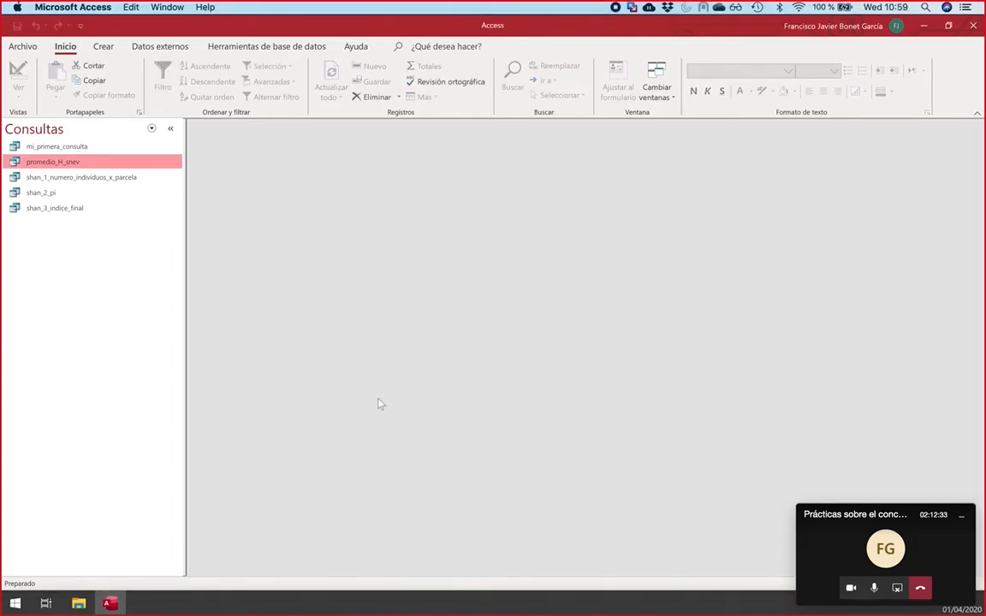
Step: Review the classified plot map in QGIS and return to Access
key(super+Tab)
key(super+Tab)
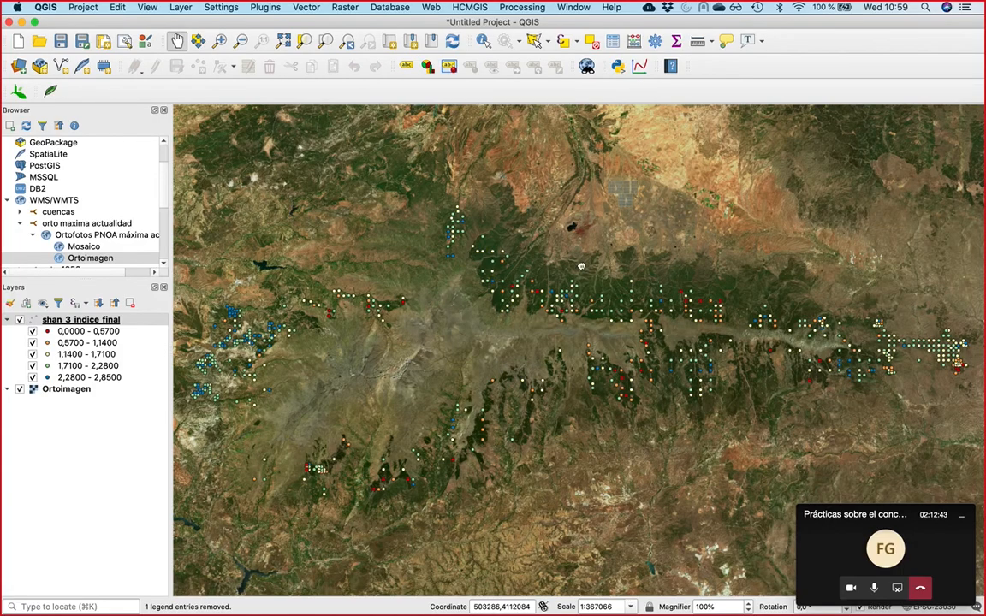
key(super+Tab)
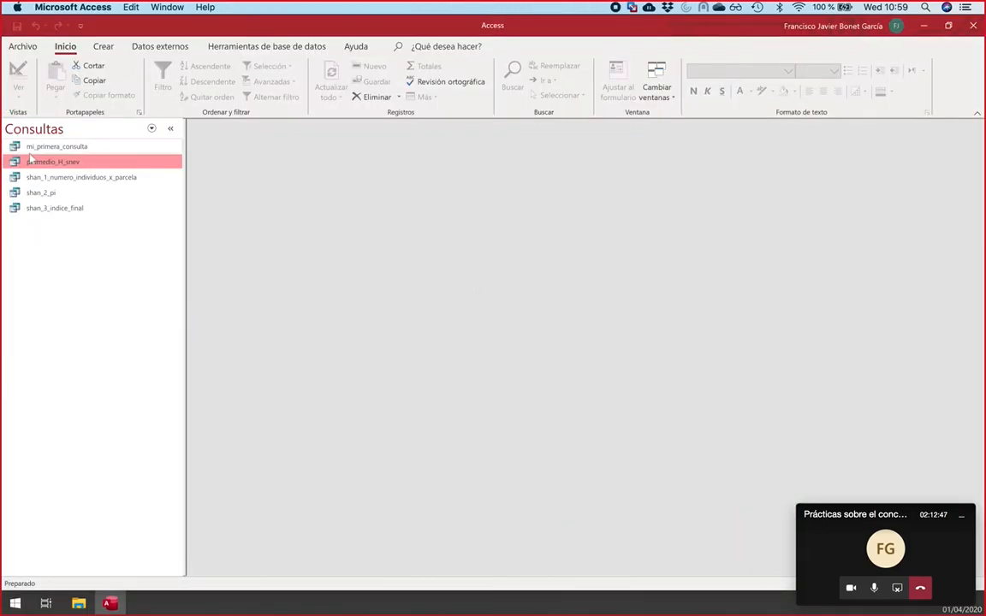
Step: Create a query in design view with the DATOS_INVENTARIO_FLORISTICO and DICC_ABUNDANCIA_COBERTURA tables, and space out their field lists
click(104, 47)
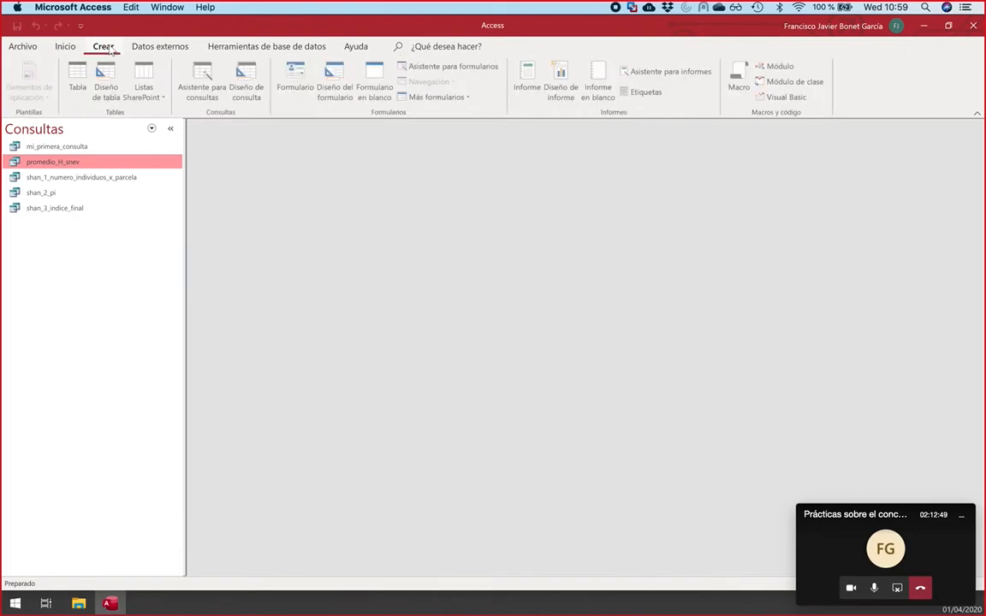
click(247, 89)
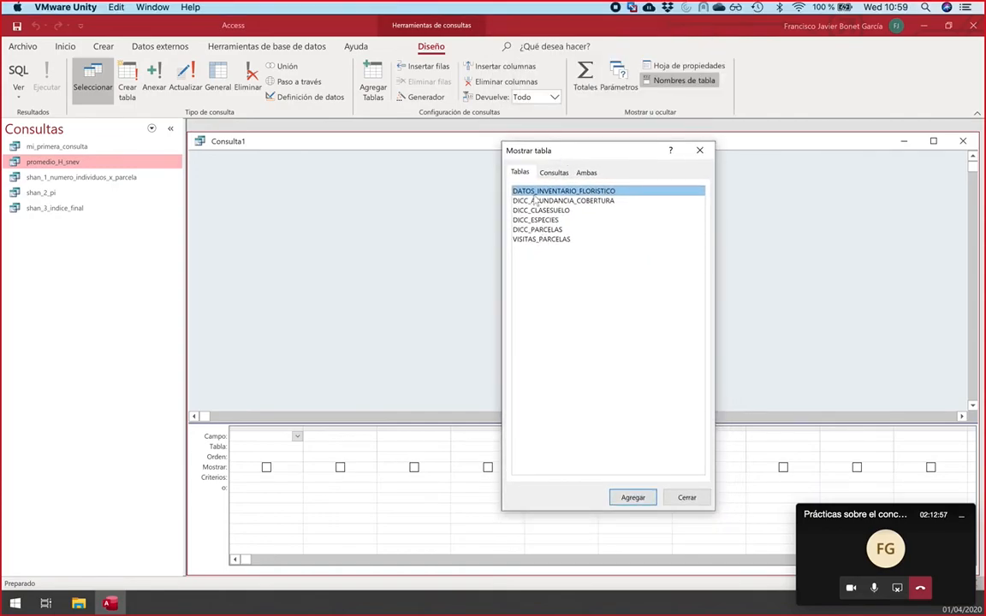
drag(532, 194, 346, 164)
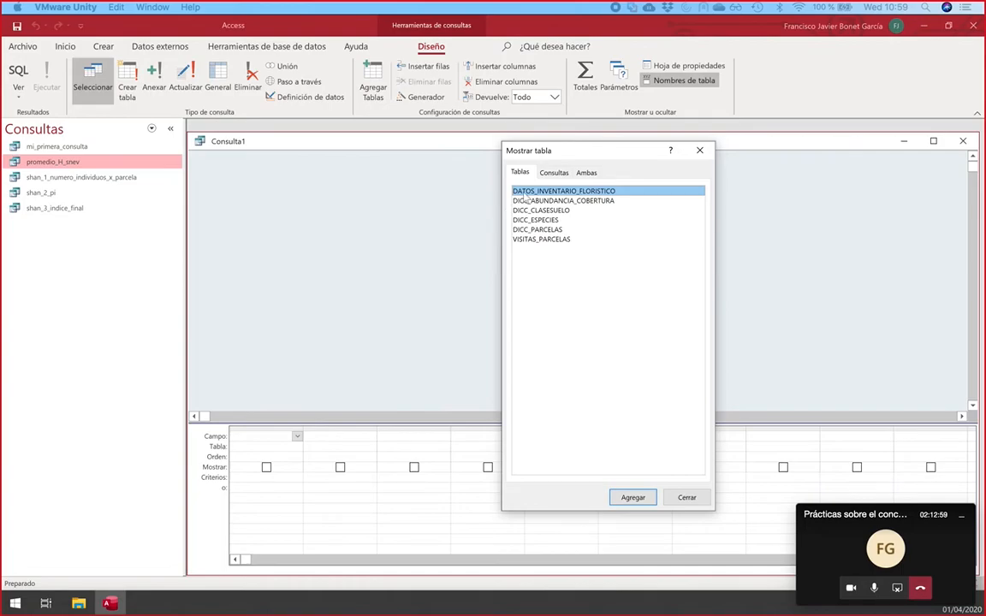
double_click(526, 196)
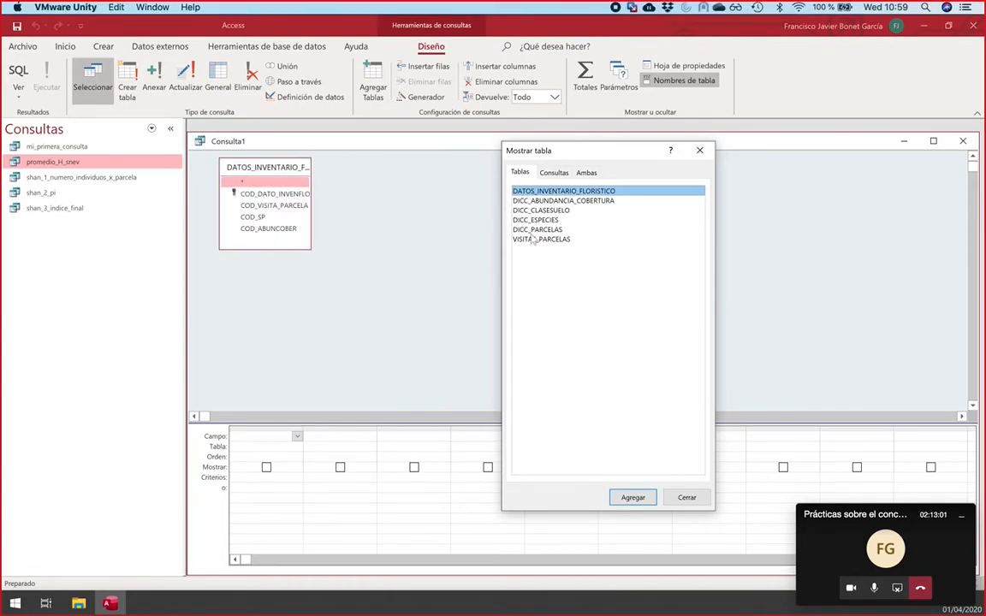
double_click(564, 200)
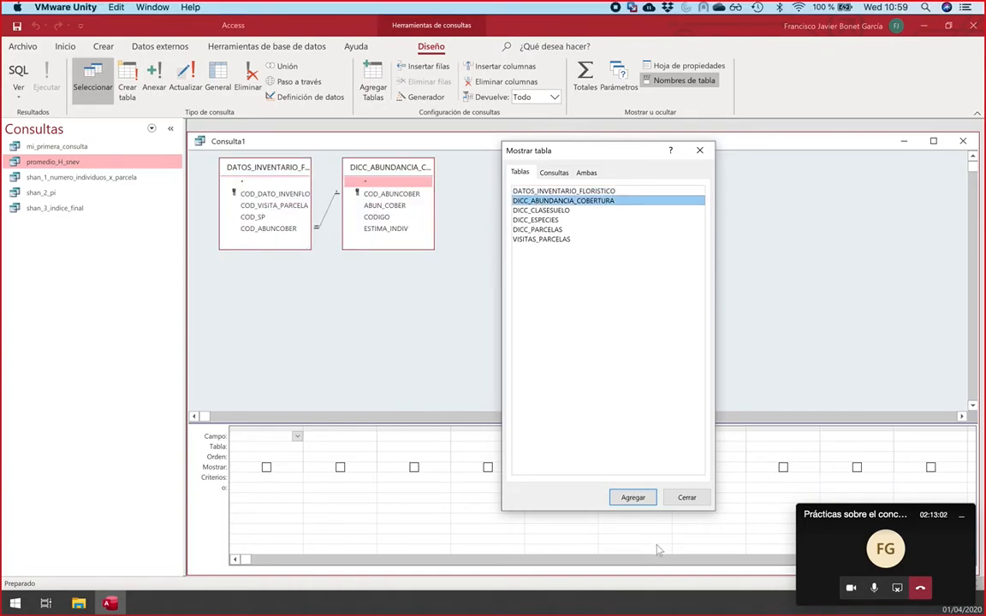
click(694, 498)
drag(388, 174, 434, 180)
drag(266, 174, 288, 180)
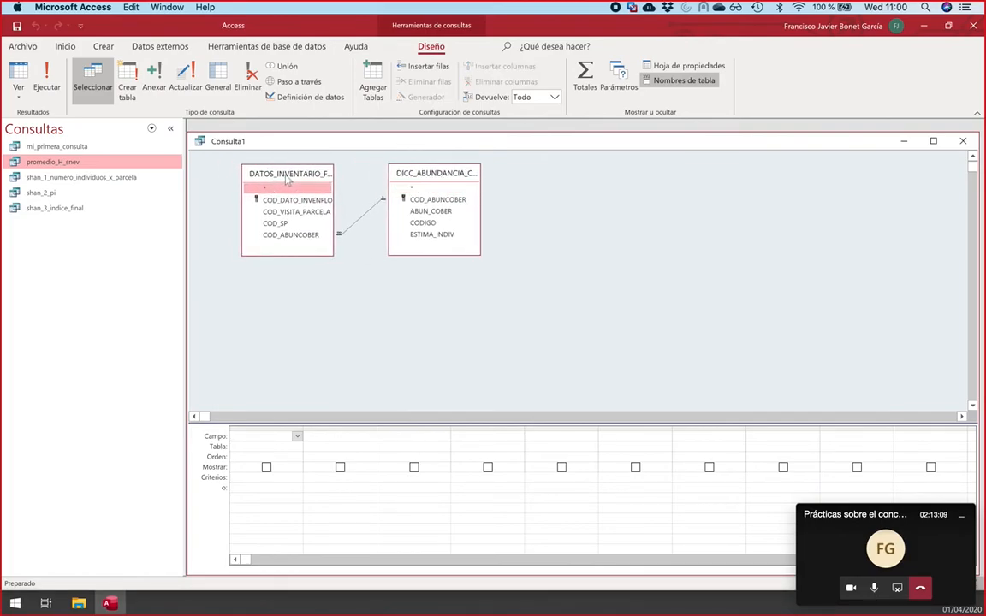
Step: Open the shan_1_numero_individuos_x_parcela query, examine its num_tot values per plot, and close it to return to the new query
click(84, 179)
double_click(84, 179)
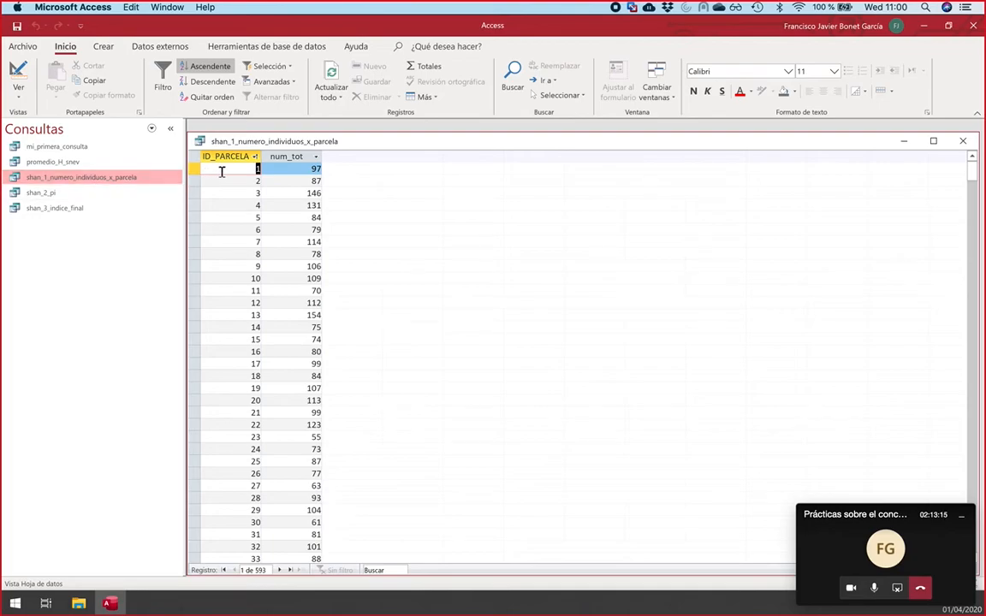
click(297, 169)
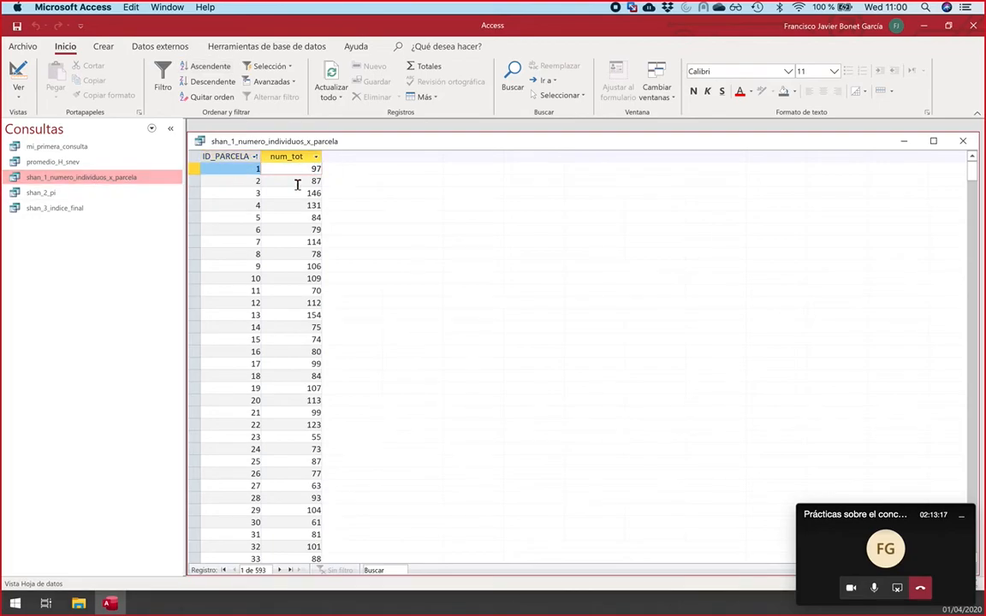
scroll(297, 325, down, 9)
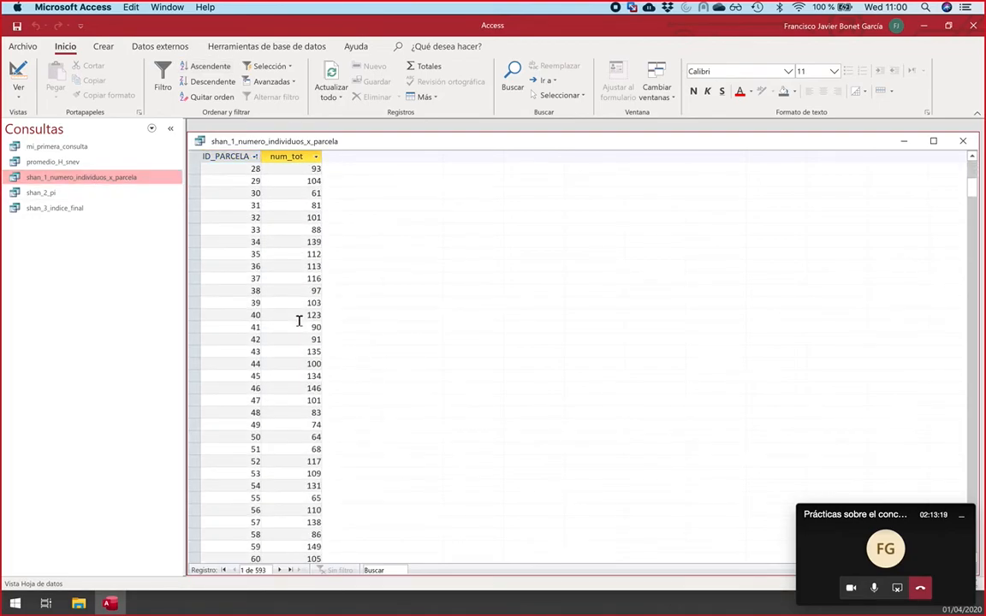
scroll(299, 321, up, 9)
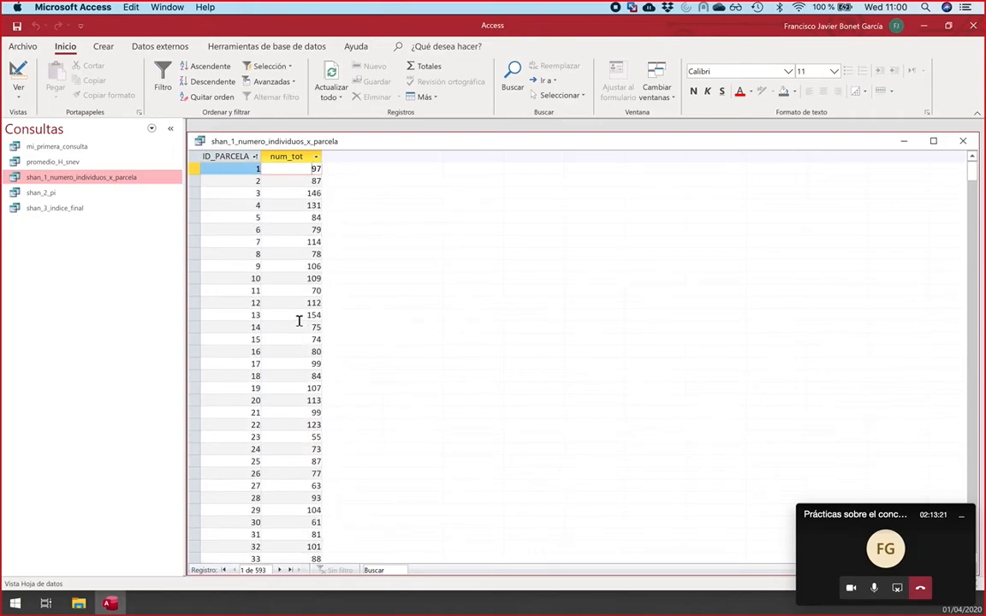
double_click(199, 144)
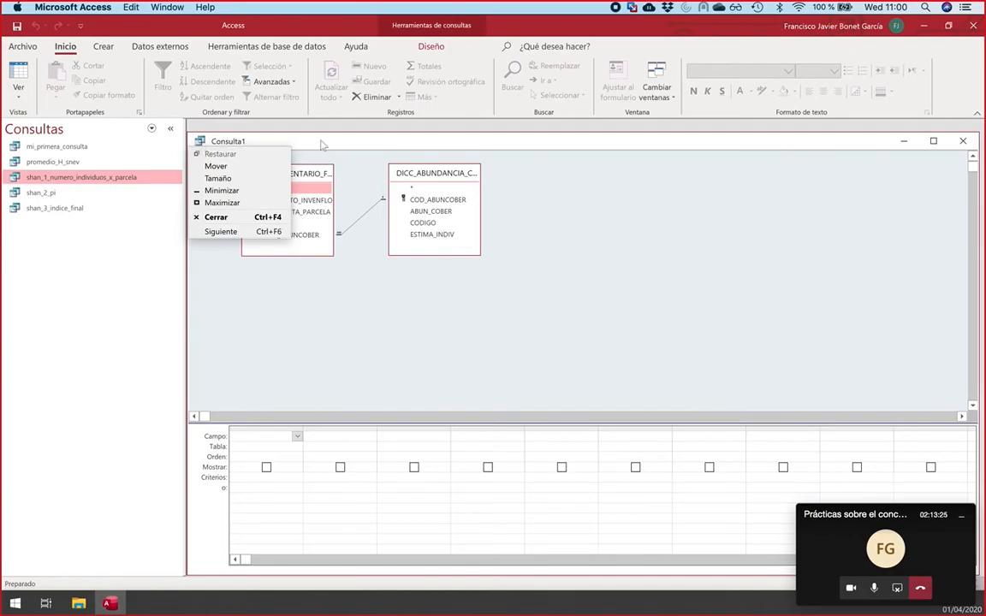
click(322, 144)
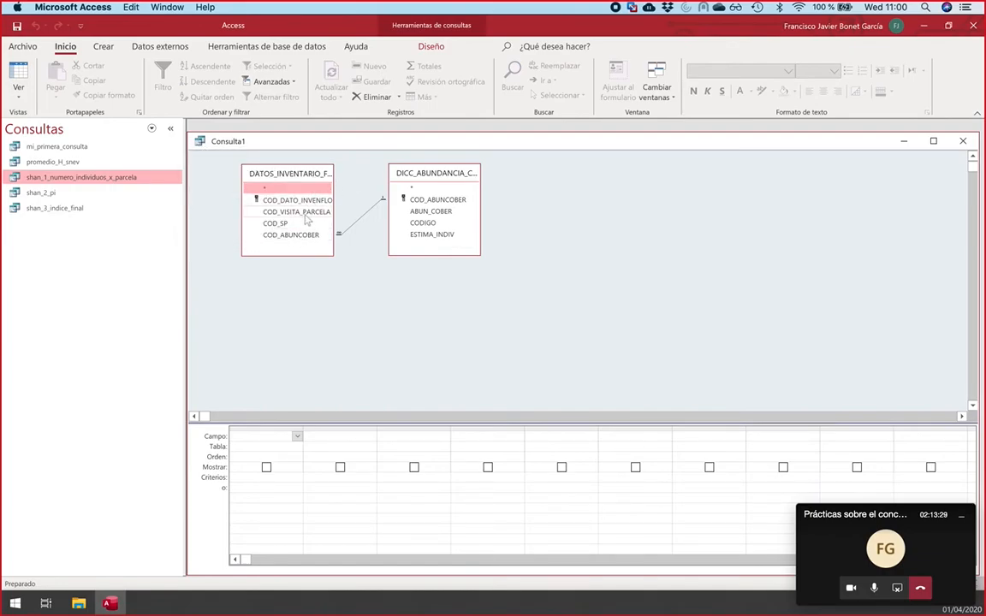
Step: Add ESTIMA_INDIV to the maximized query's grid, enable totals and set the field's total to Suma
click(411, 238)
double_click(412, 236)
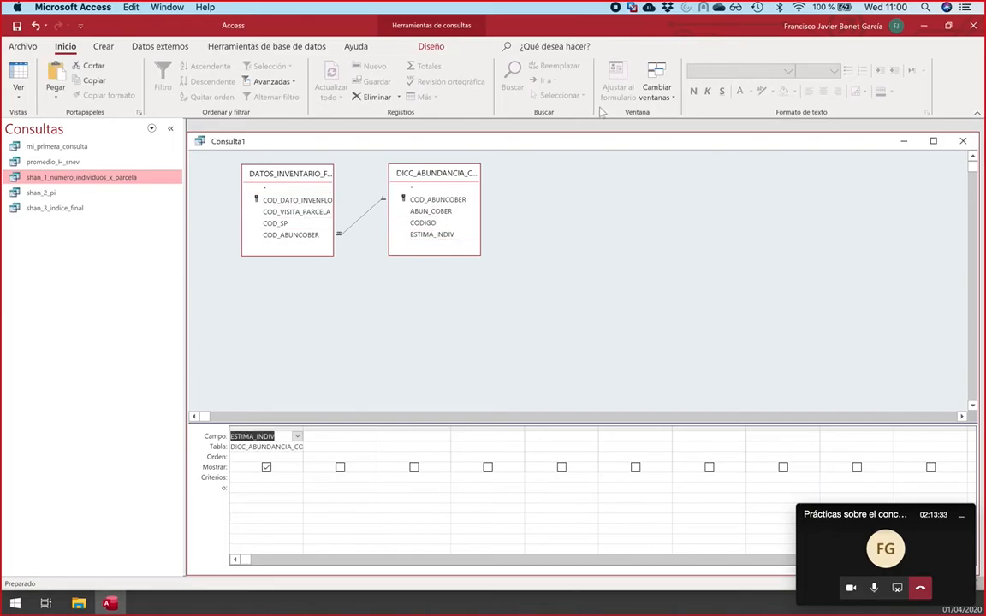
double_click(540, 144)
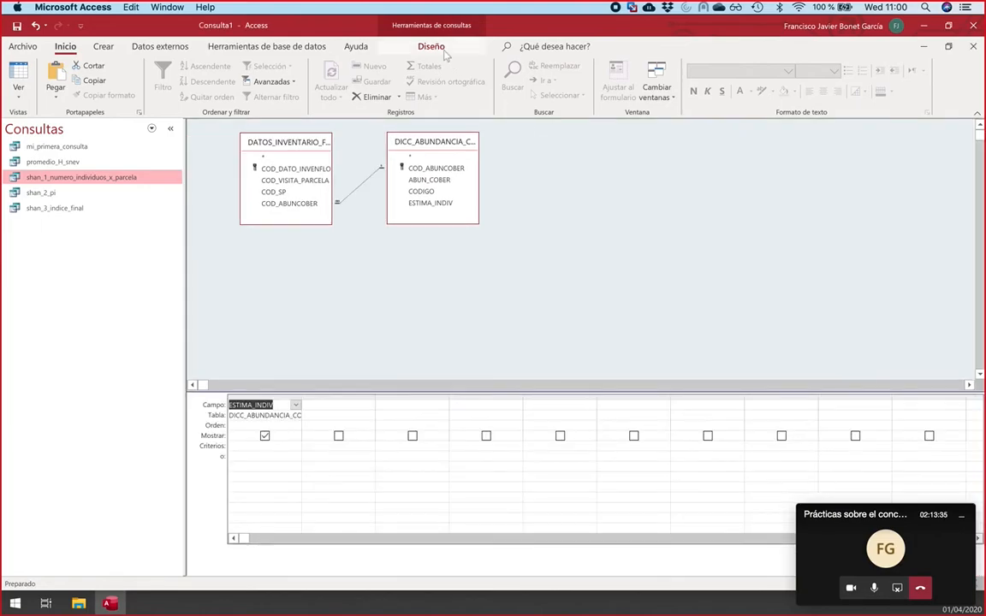
click(432, 46)
click(585, 79)
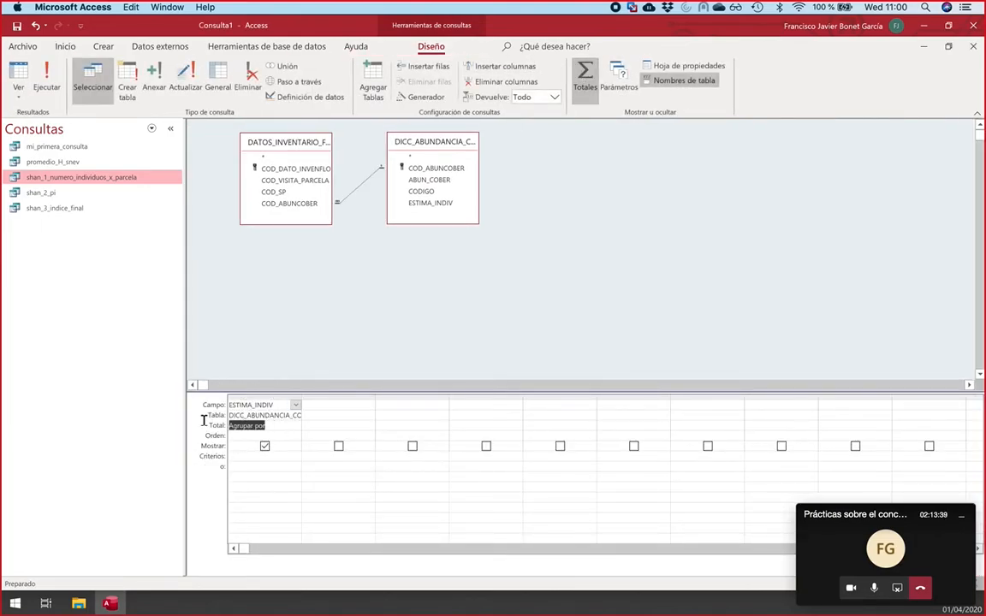
text(suma)
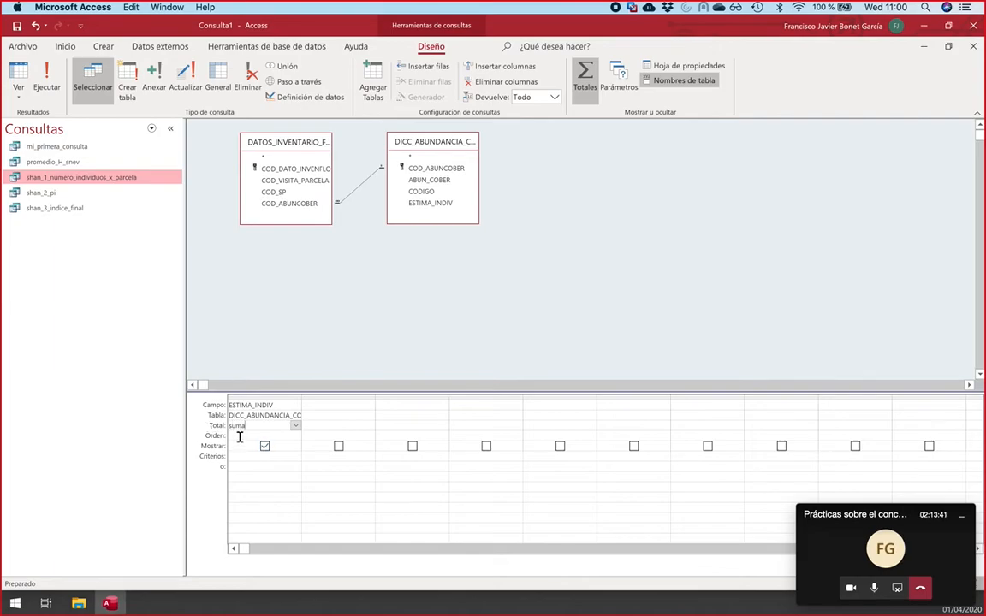
click(239, 436)
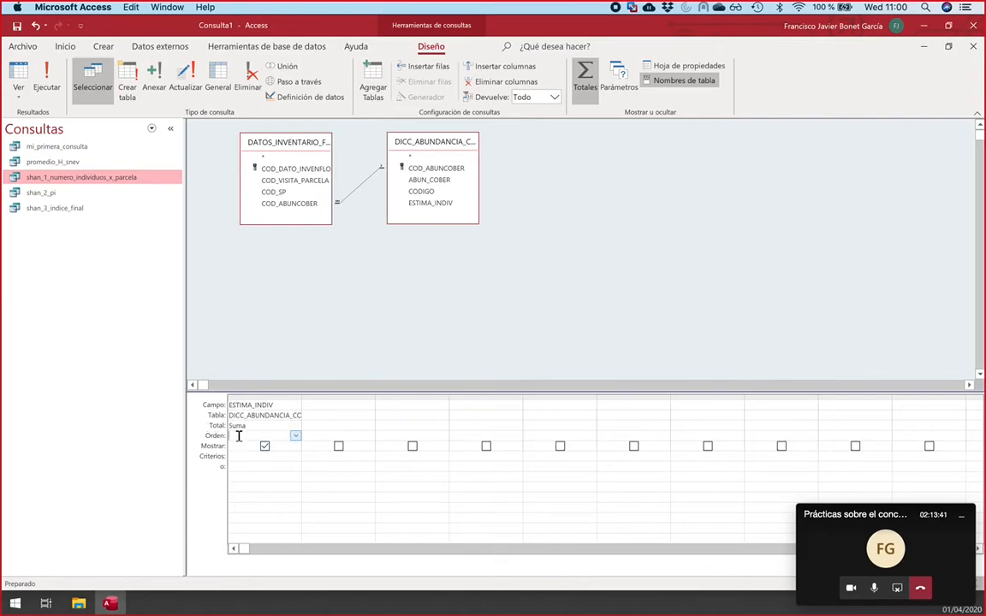
Step: Run the new query to read the overall sum of ESTIMA_INDIV, and return to its design view
click(293, 208)
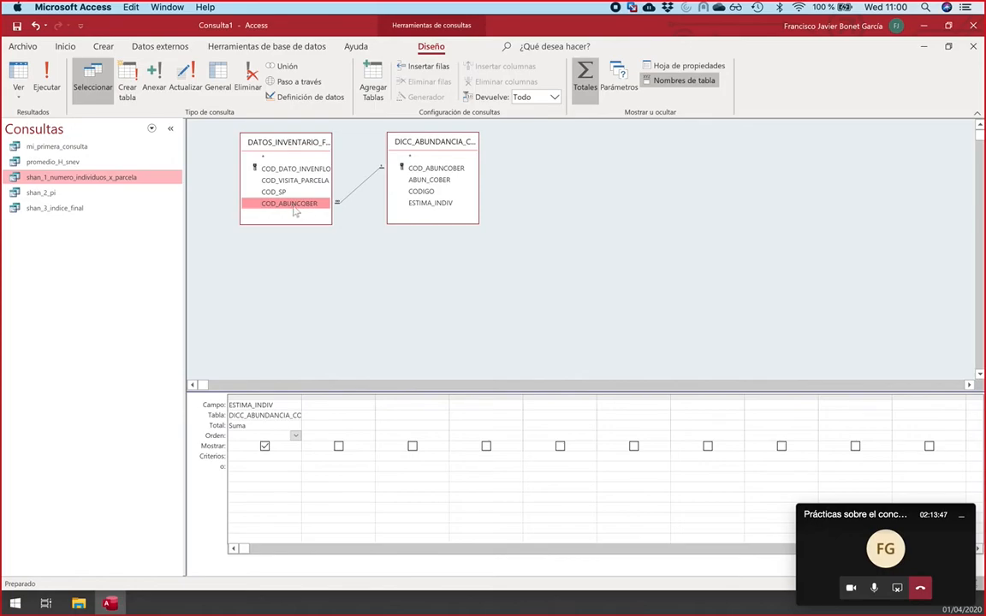
click(48, 79)
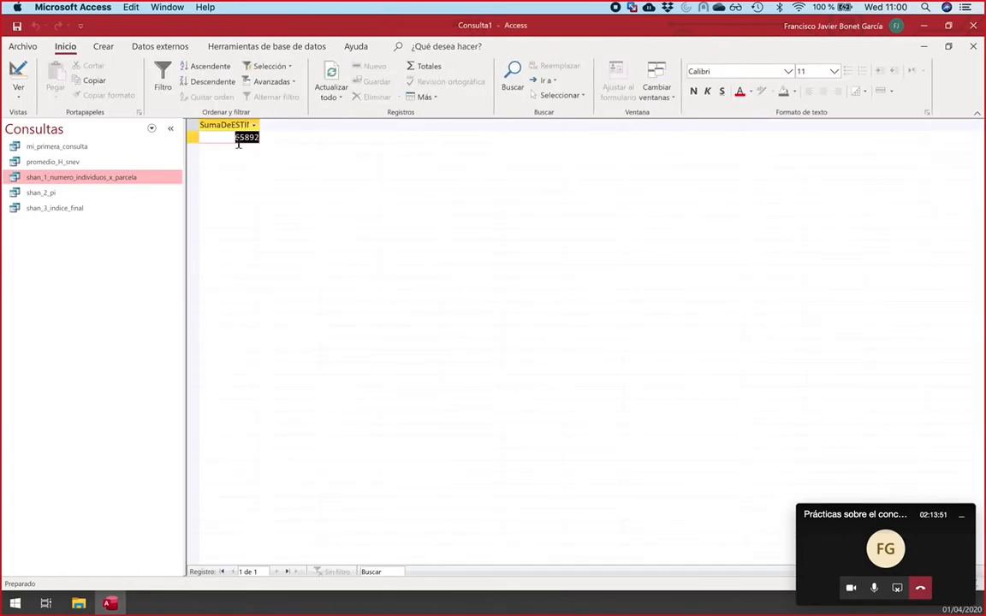
click(240, 137)
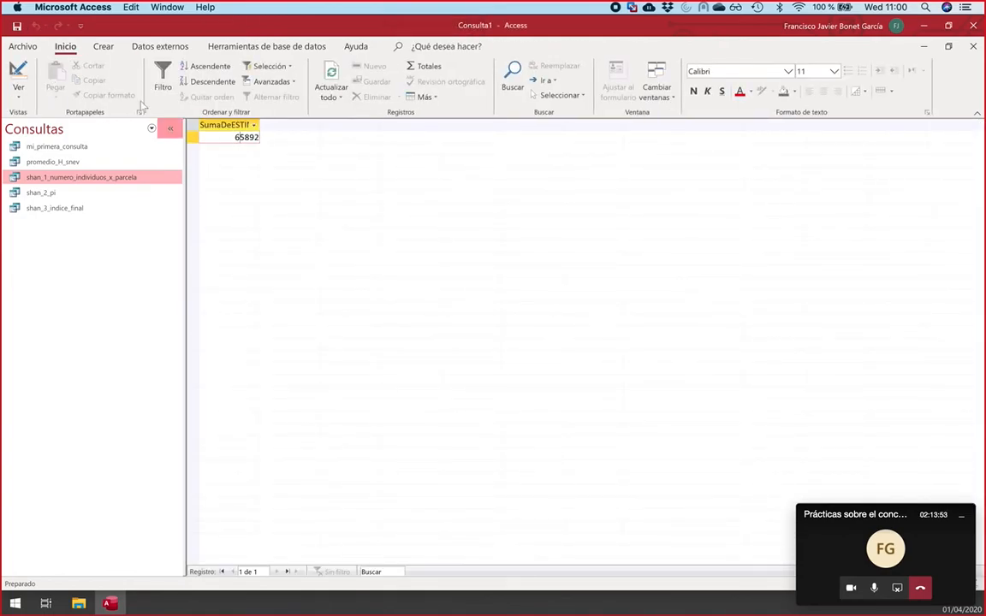
click(17, 70)
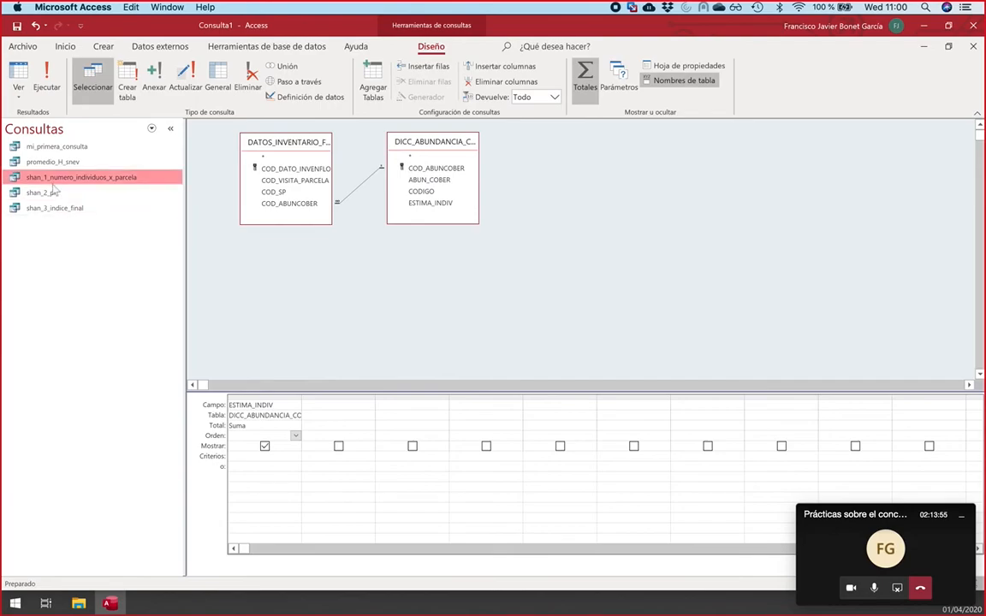
Step: Open shan_1_numero_individuos_x_parcela, check its design and go back to its datasheet
double_click(28, 178)
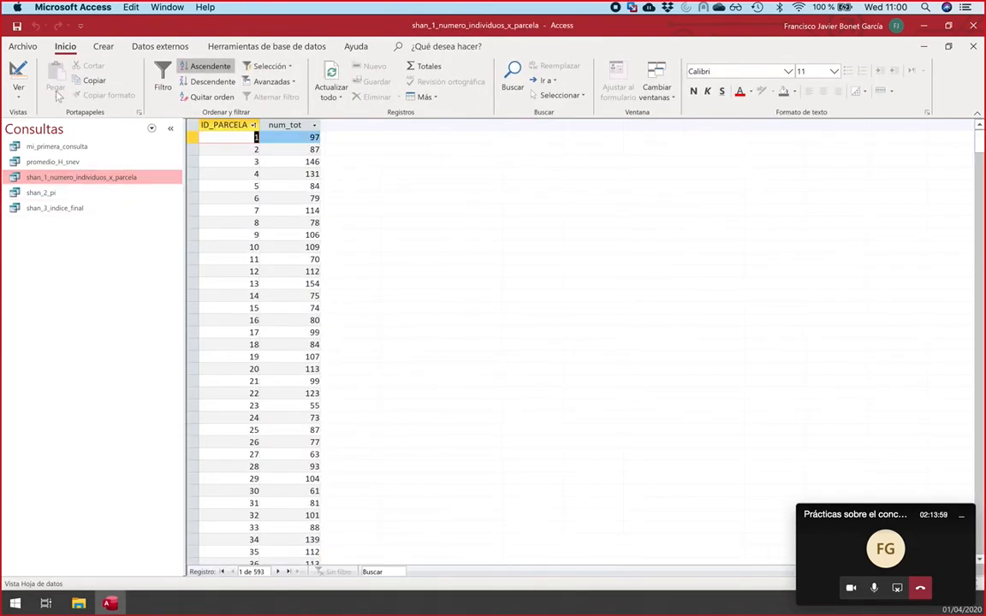
click(19, 77)
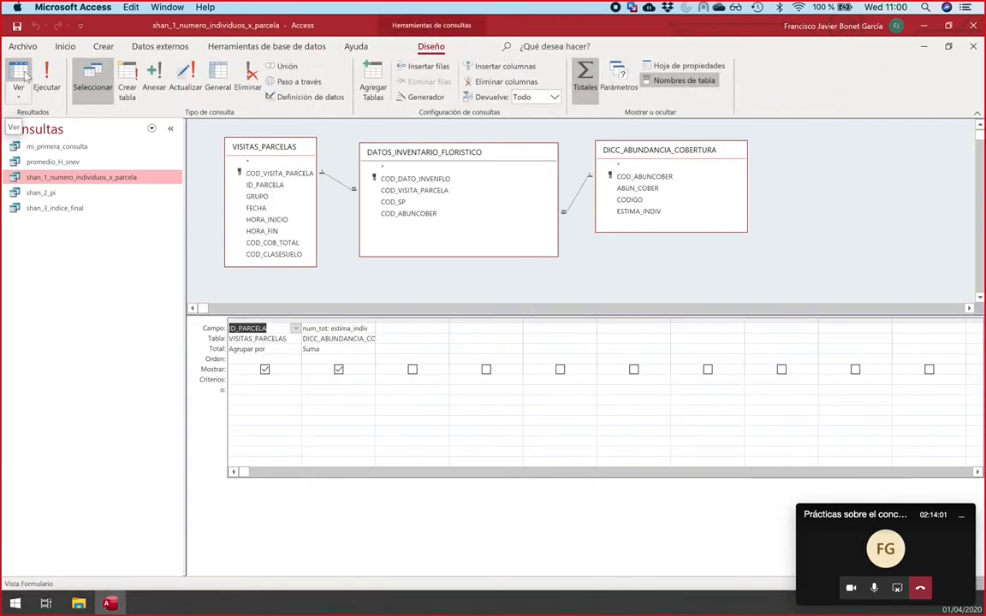
click(19, 77)
Step: Copy the whole num_tot column and paste it at cell A1 of a new blank workbook in Excel
click(282, 125)
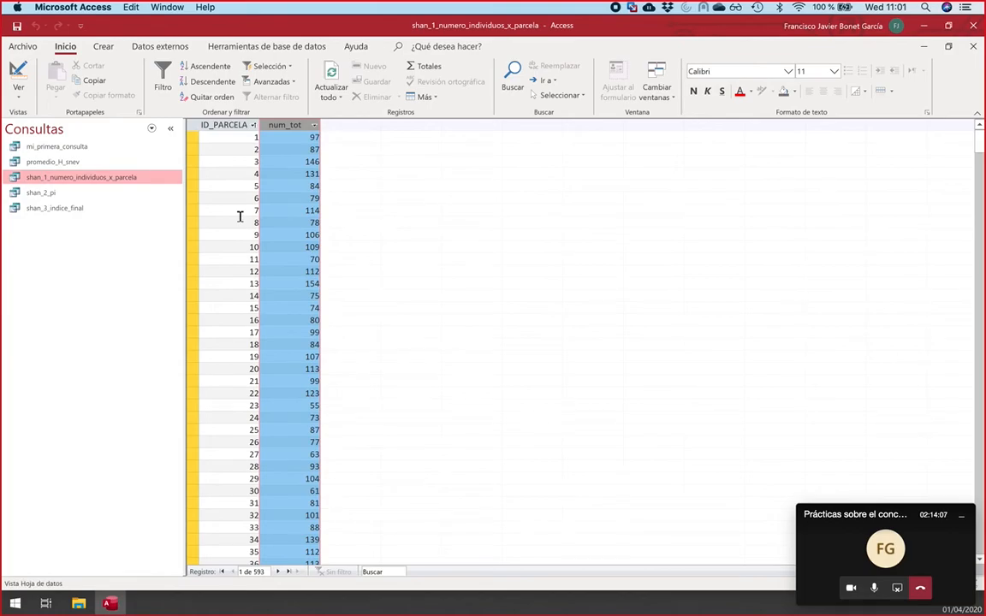
key(super+space)
text(exce)
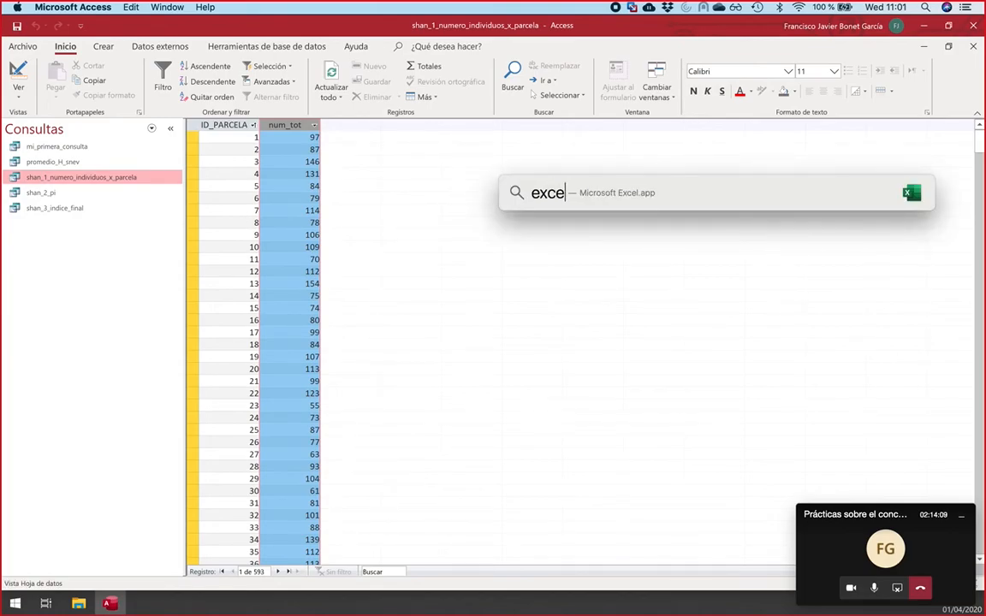
text(l)
key(Return)
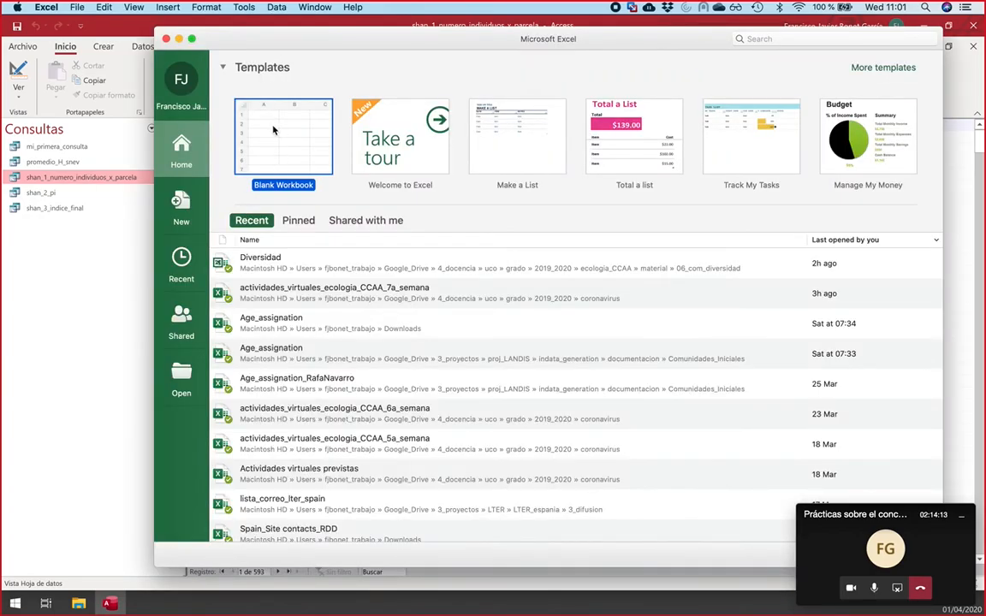
double_click(276, 162)
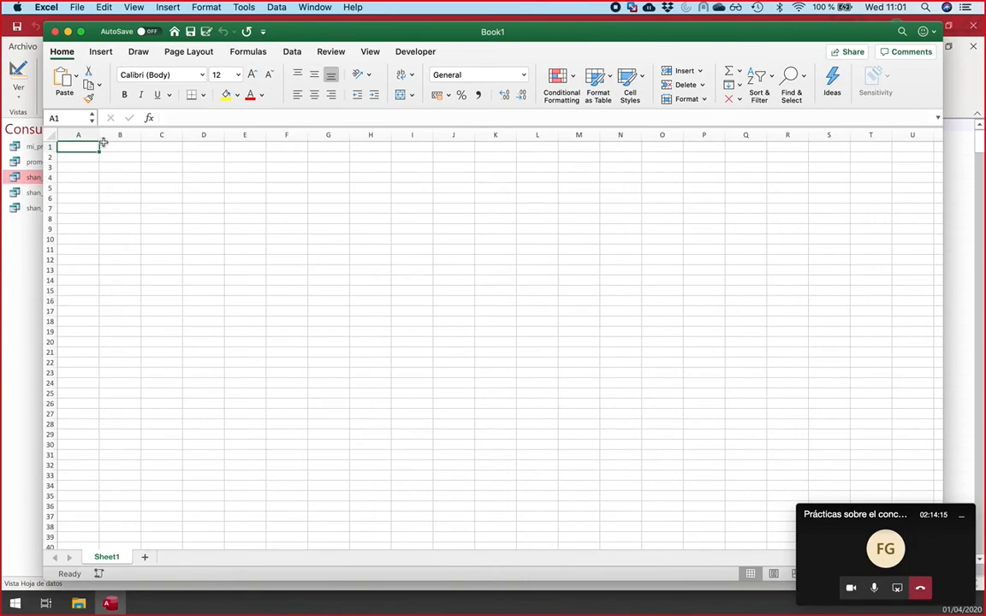
click(76, 135)
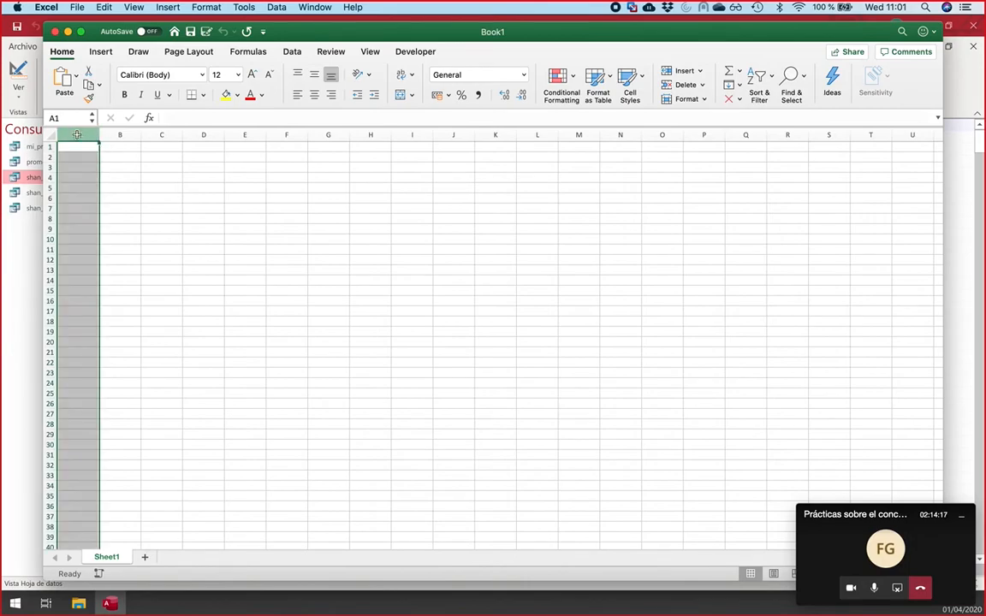
click(73, 149)
key(super+v)
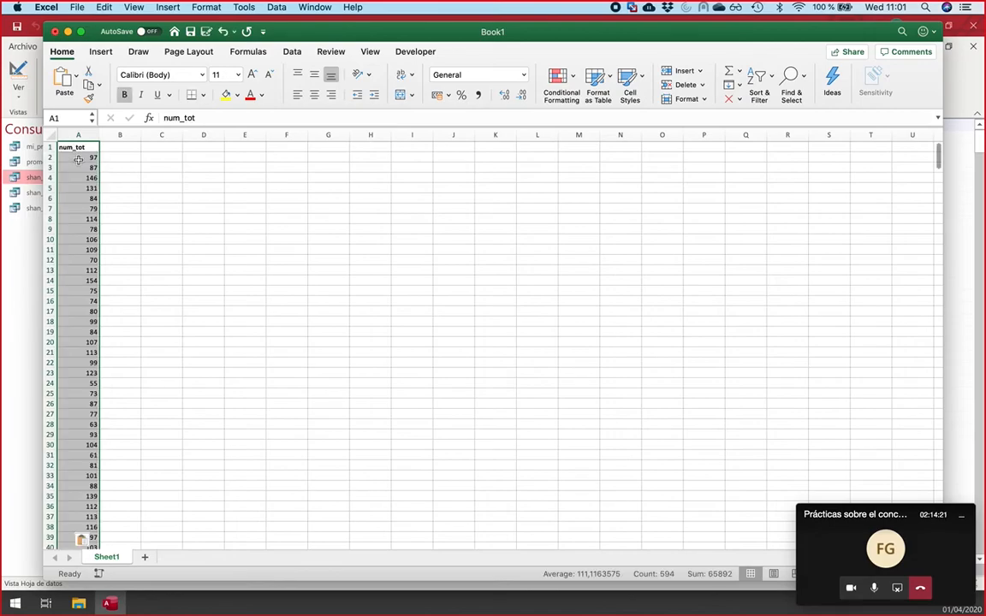
Step: Select the values in A2:A594 to read their sum, and close the workbook without saving it
click(77, 159)
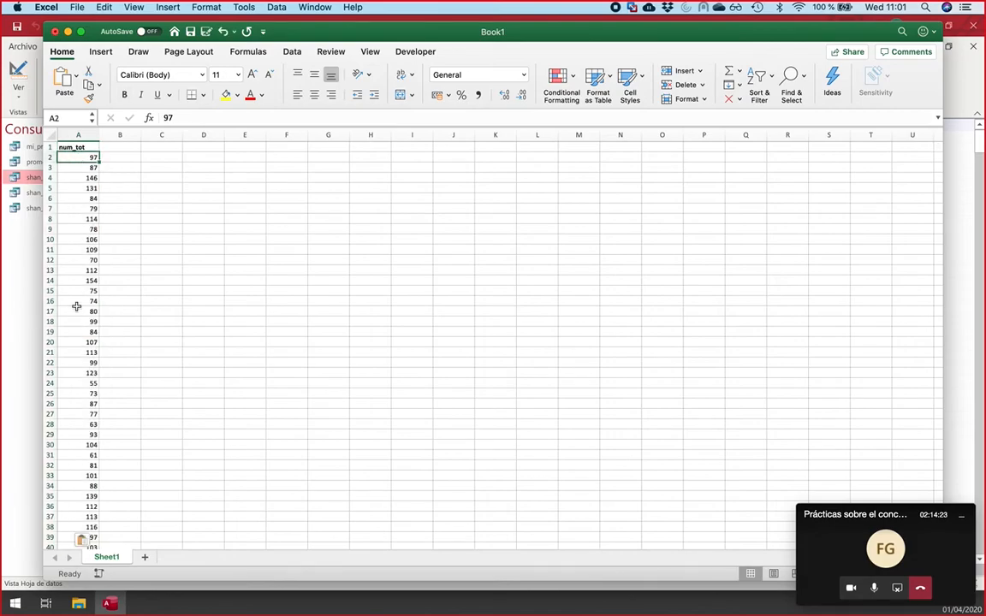
scroll(77, 307, down, 20)
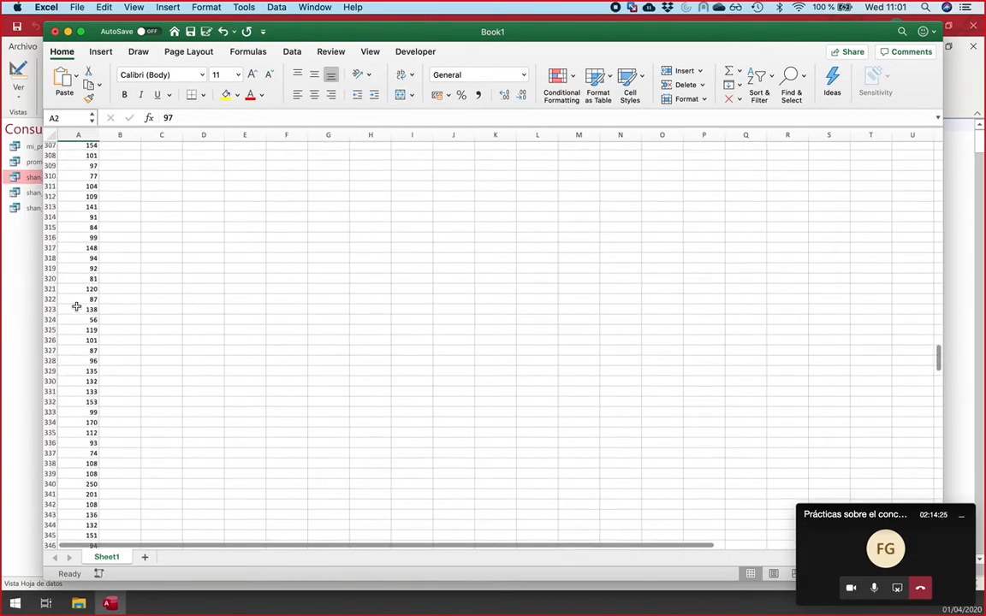
scroll(76, 306, down, 20)
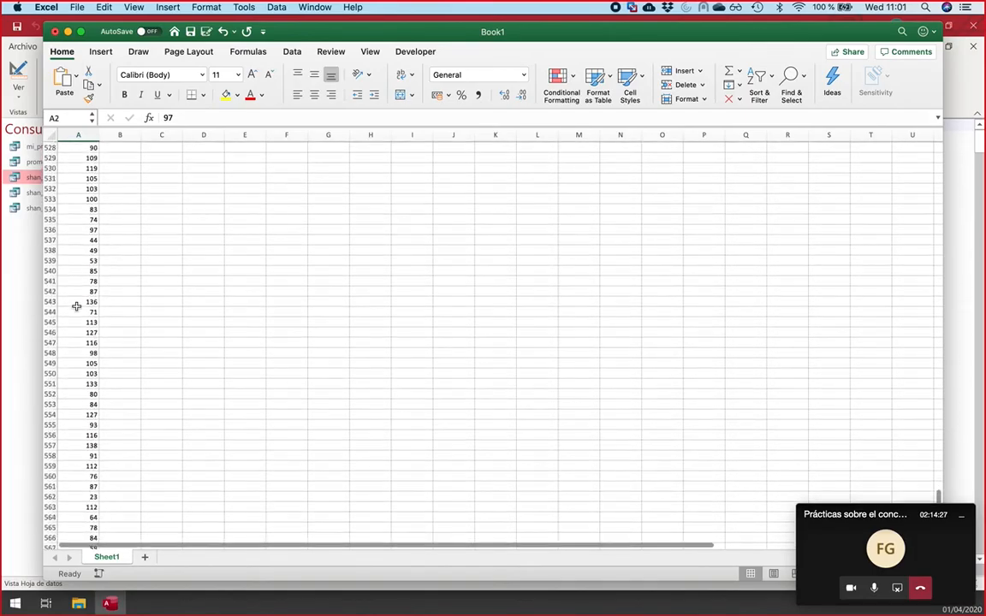
scroll(76, 307, down, 8)
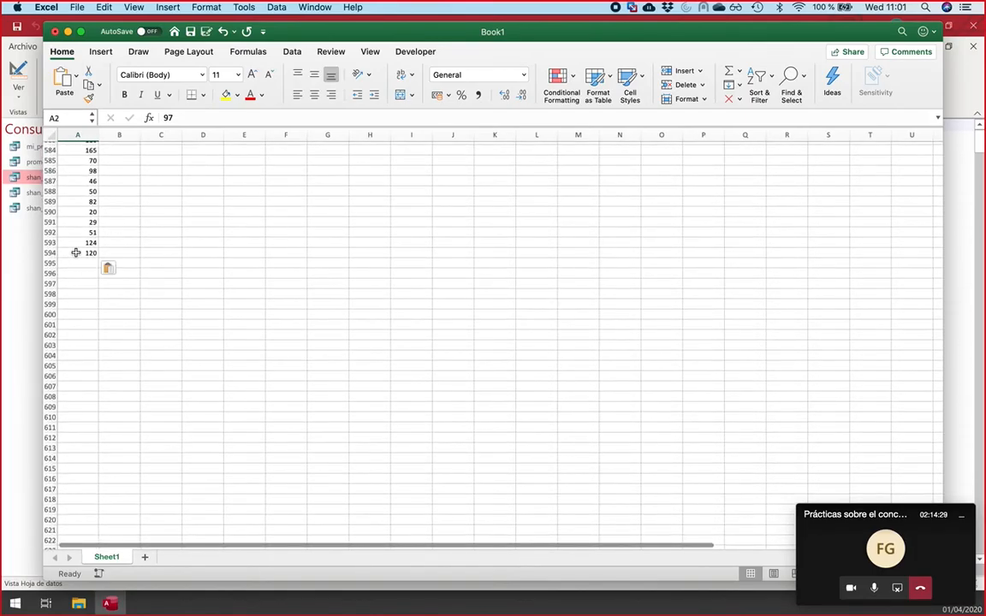
shift+click(77, 253)
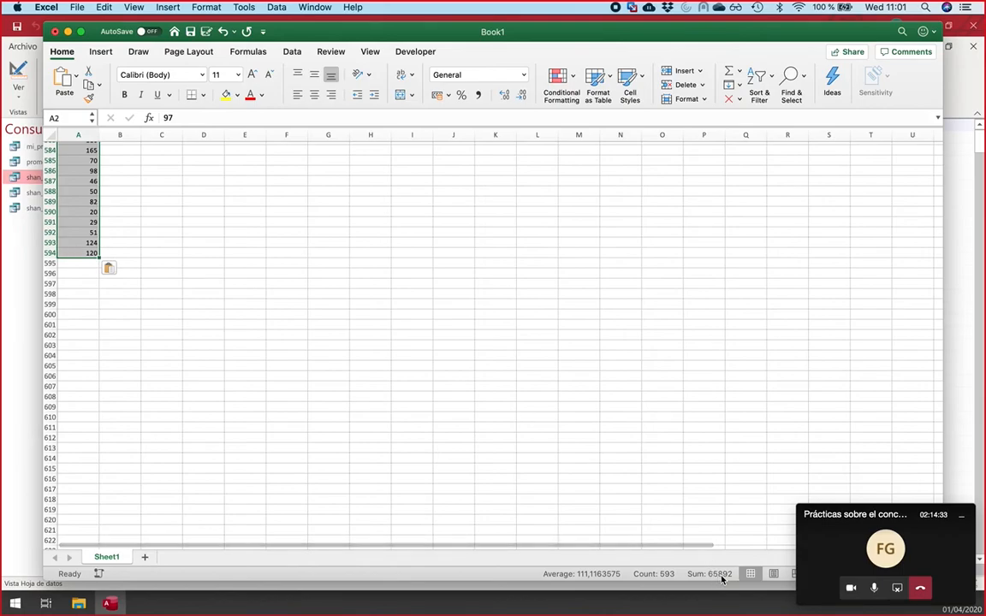
click(55, 31)
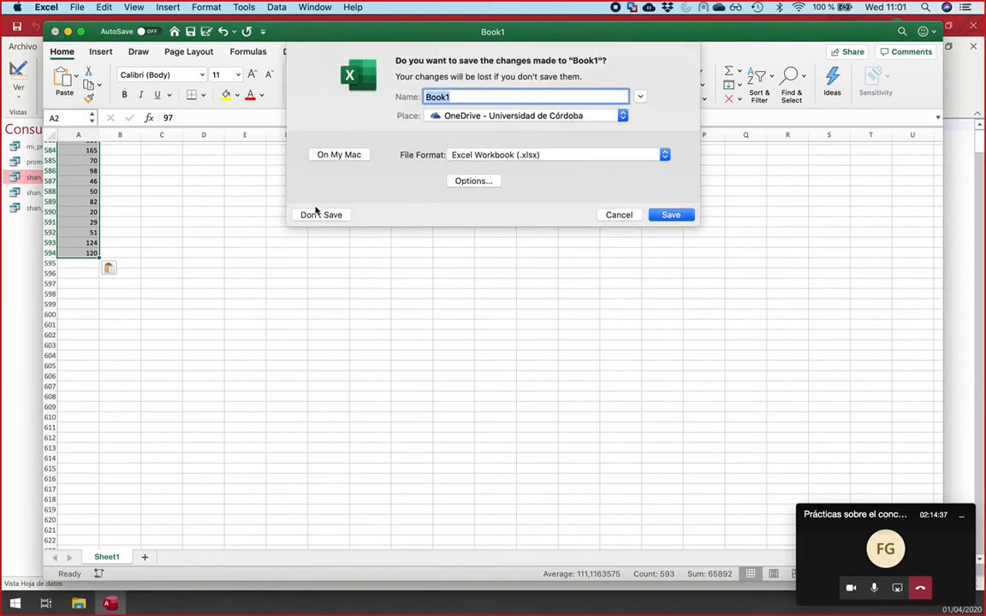
click(319, 215)
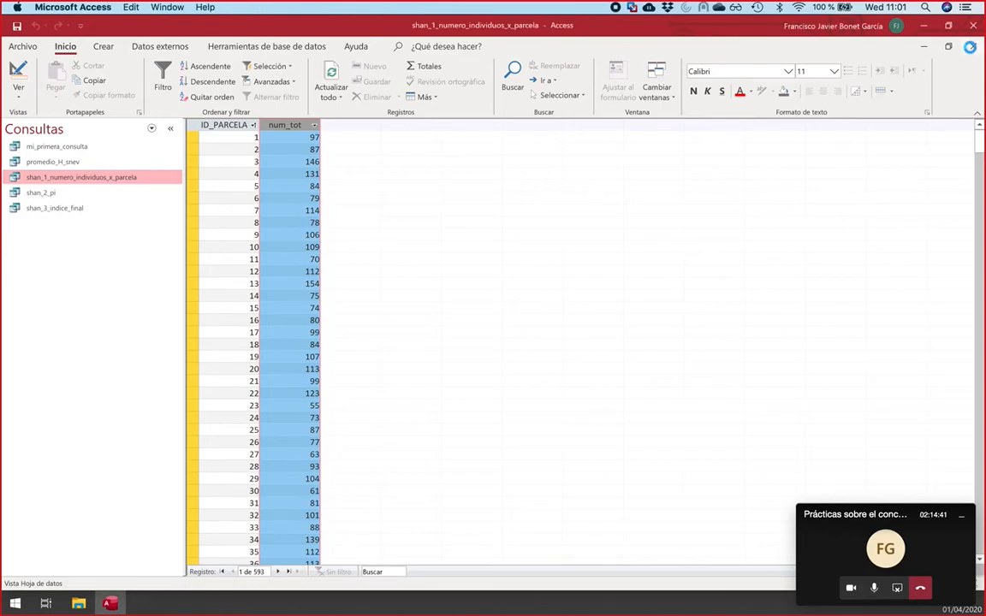
Step: Close the shan_1_numero_individuos_x_parcela datasheet and save the new totals query as num_indiv_snev
click(973, 47)
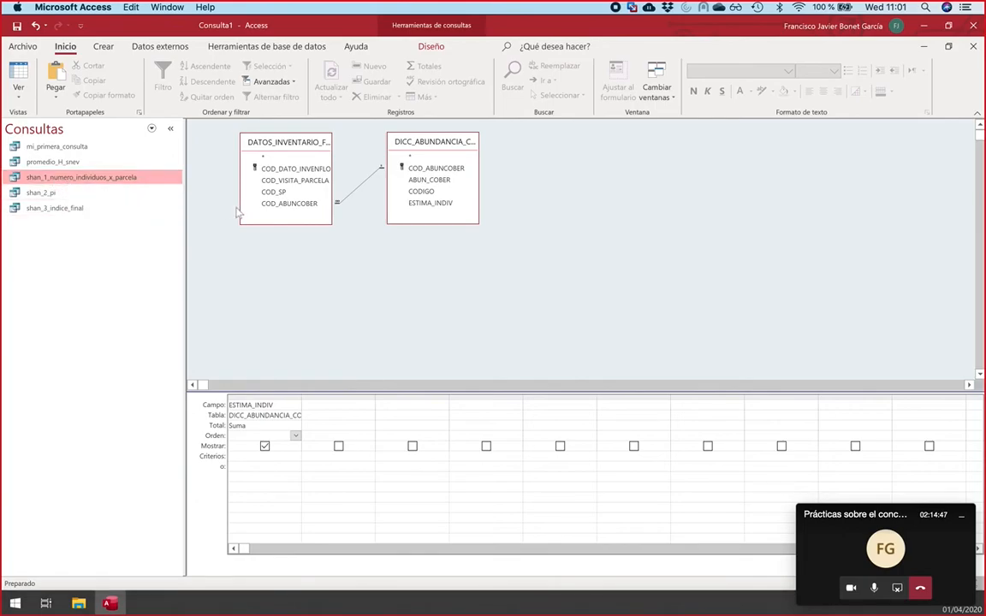
click(16, 26)
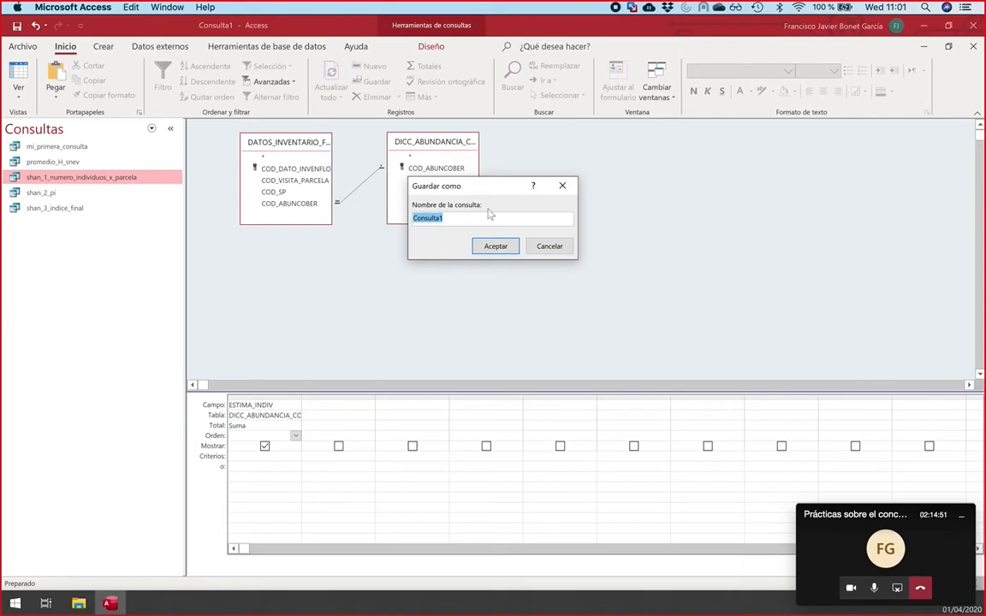
text(num_indiv_snev)
key(Return)
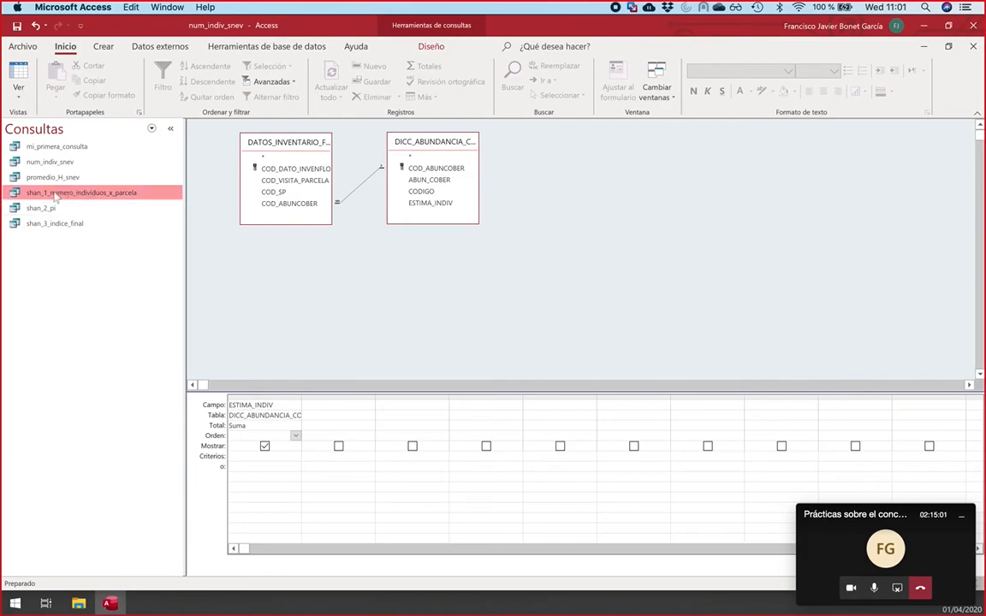
Step: Open shan_2_pi in design view, widen its pi column and examine the pi and lnpipi expressions
click(43, 162)
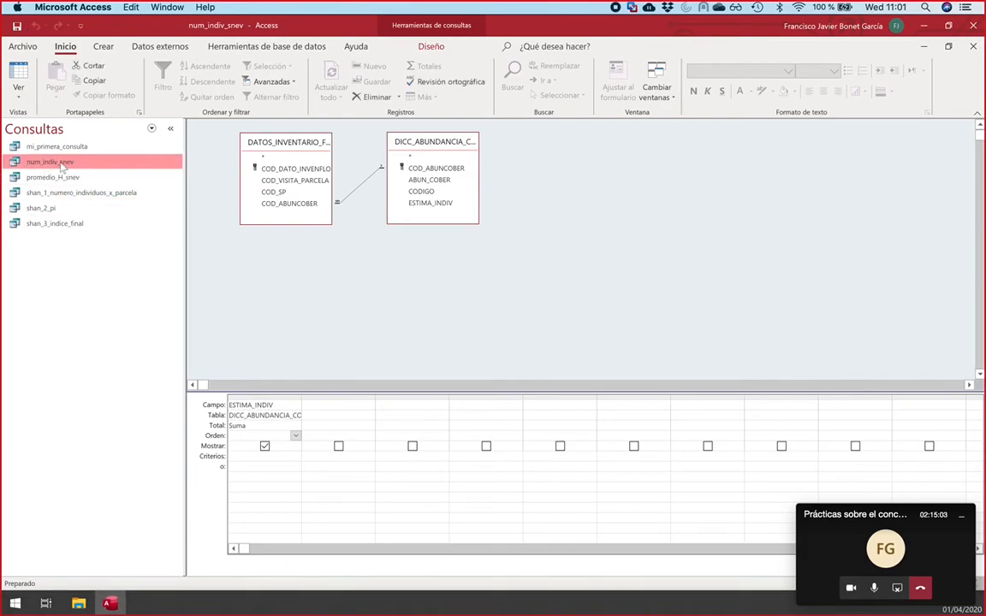
click(54, 193)
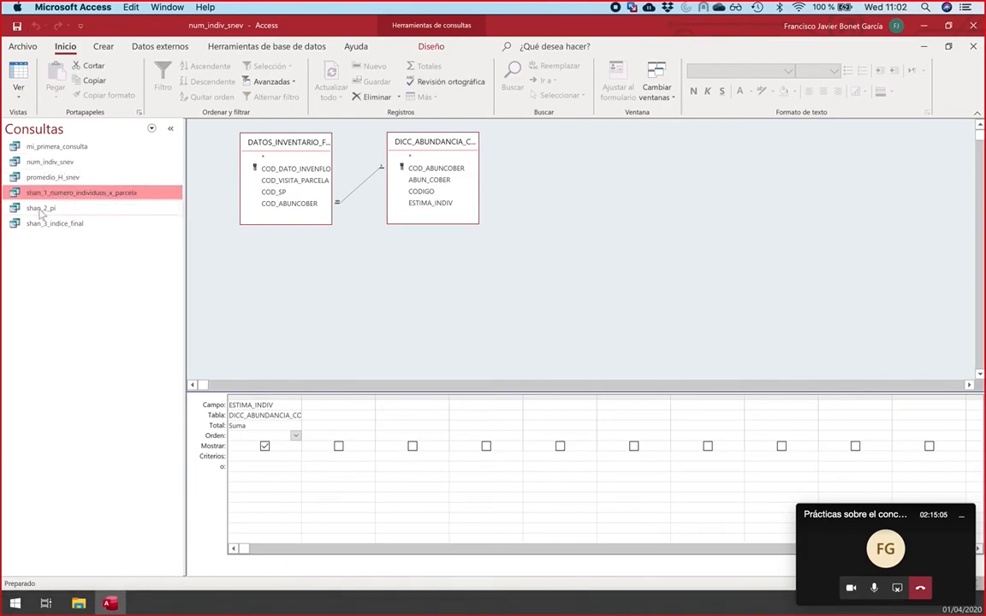
click(40, 209)
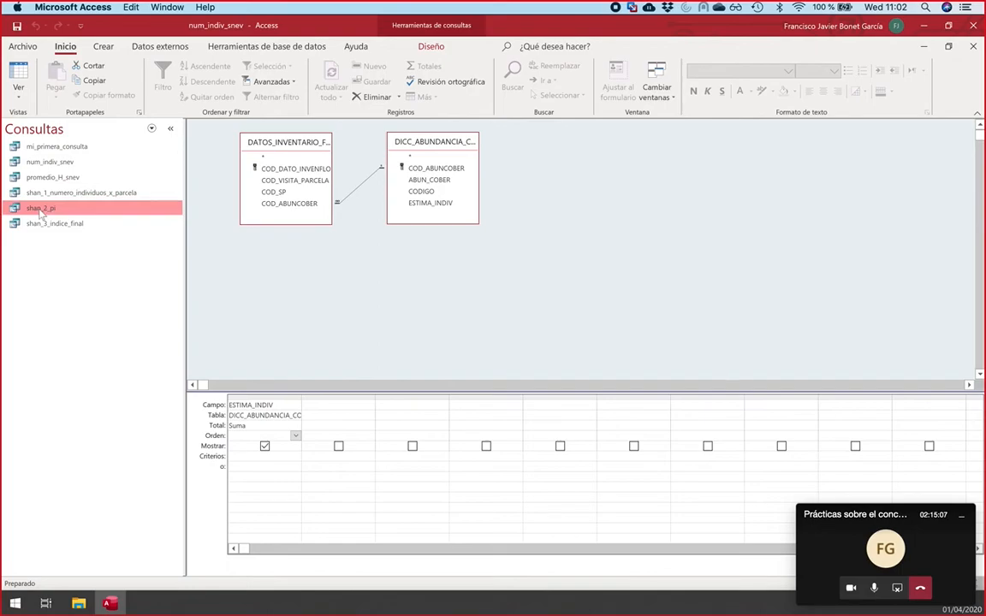
right_click(40, 214)
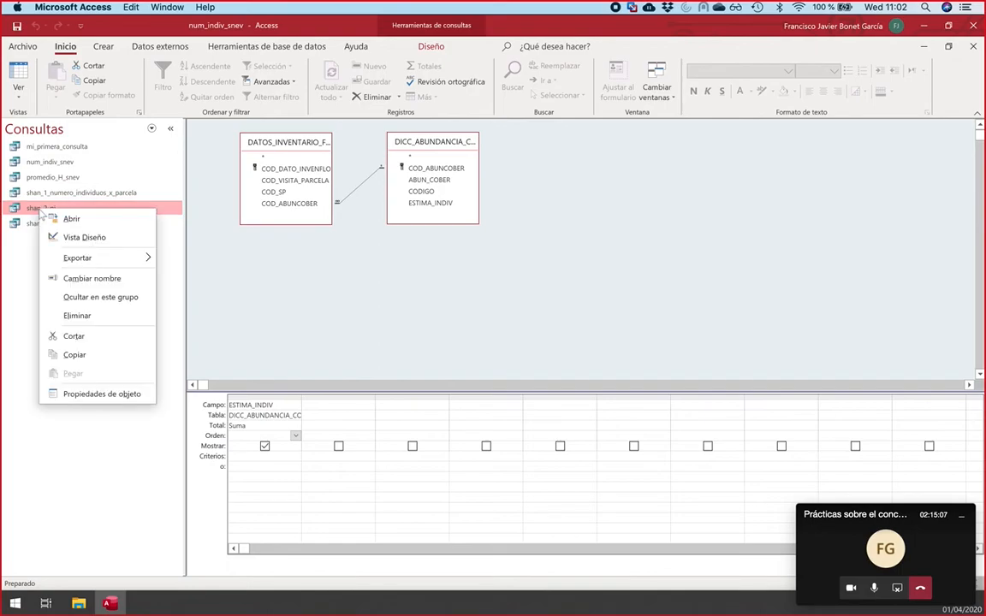
click(77, 237)
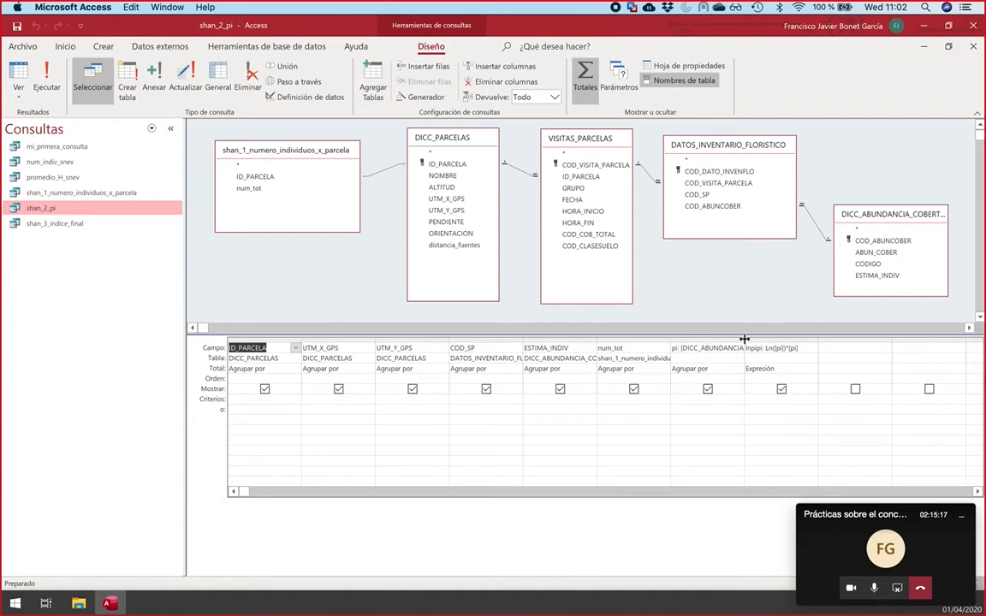
drag(745, 339, 830, 341)
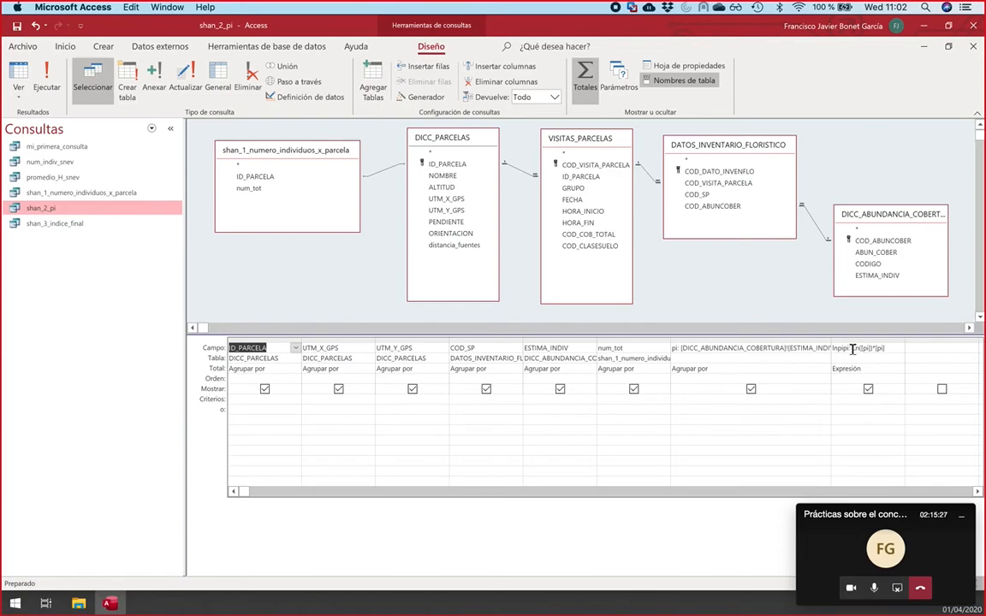
drag(852, 348, 908, 353)
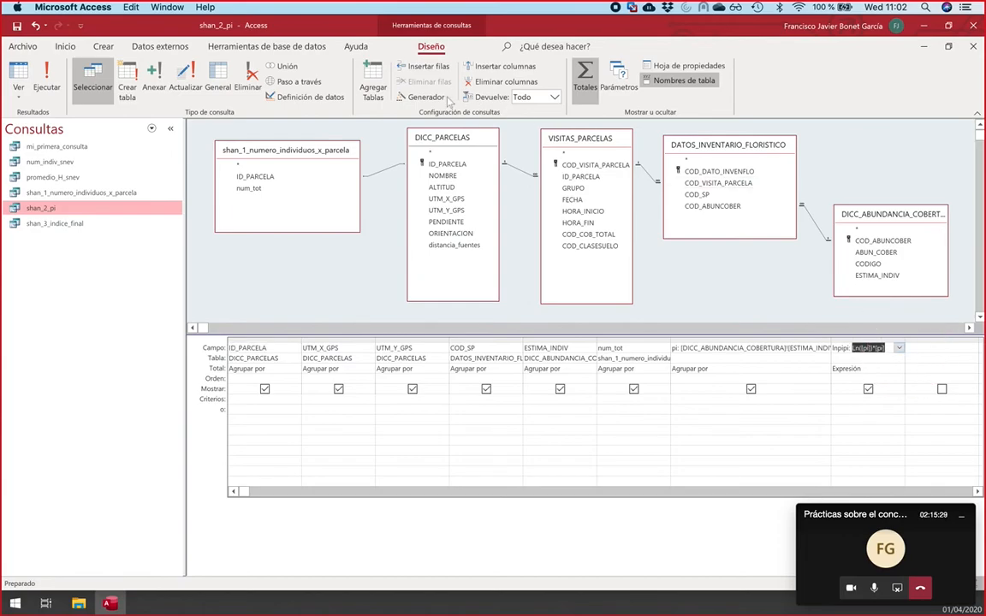
Step: Start a new query design containing the num_indiv_snev query and the DATOS_INVENTARIO_FLORISTICO table
click(103, 46)
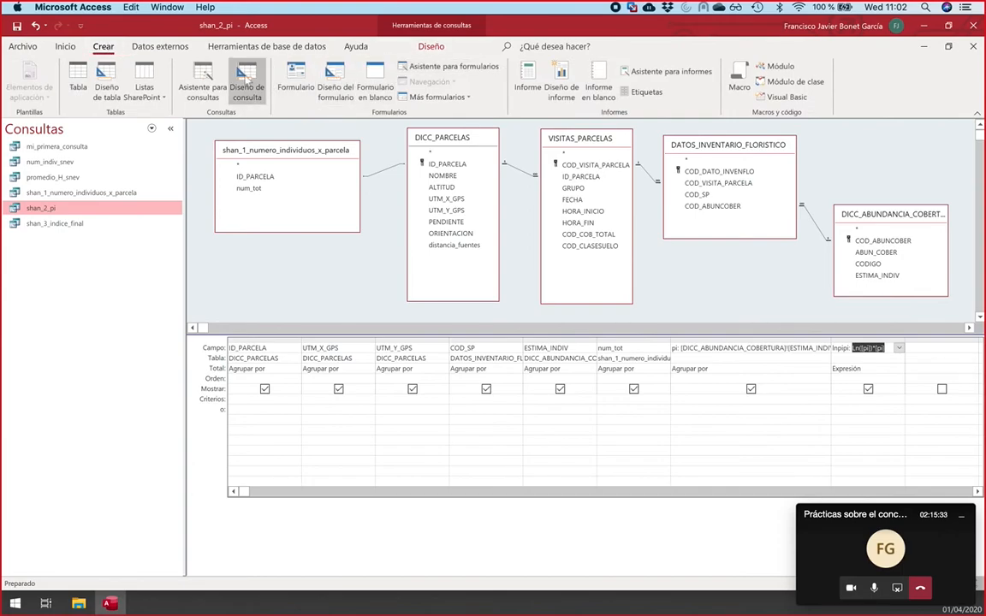
click(245, 82)
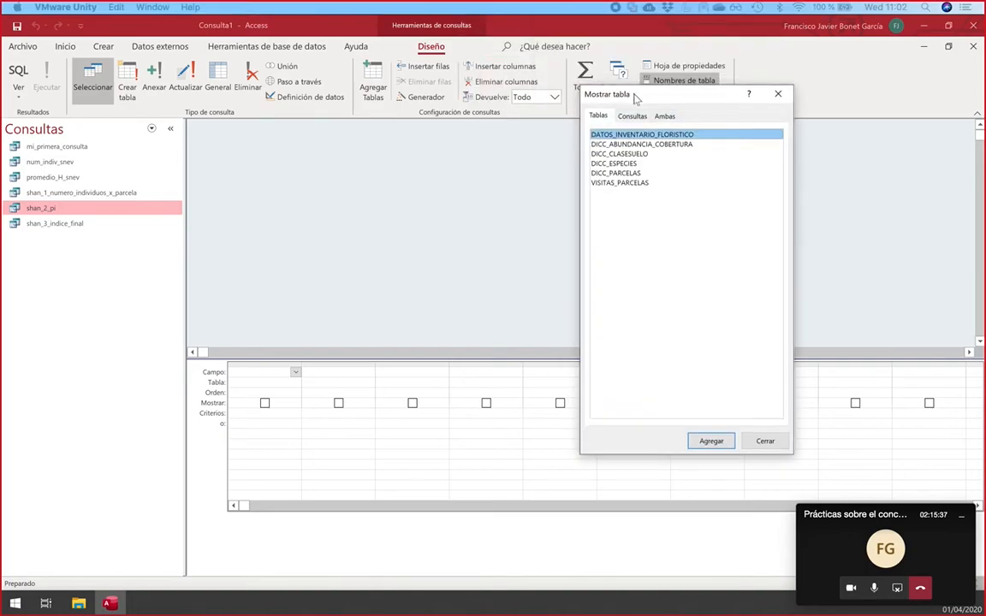
click(632, 116)
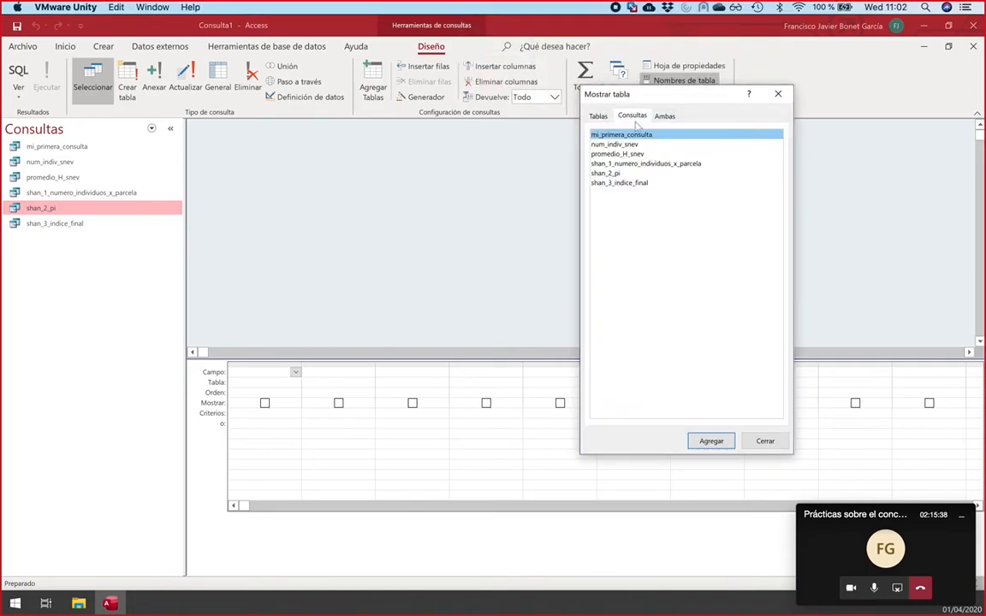
click(620, 145)
mouse_move(628, 153)
mouse_down()
mouse_move(275, 193)
mouse_move(599, 163)
mouse_move(625, 148)
mouse_up()
double_click(618, 145)
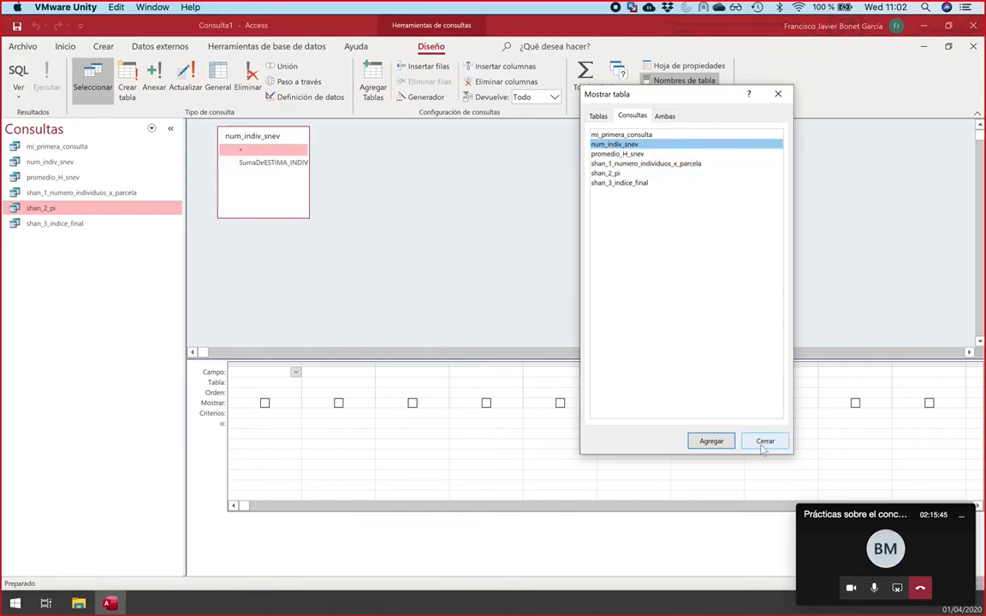
click(596, 117)
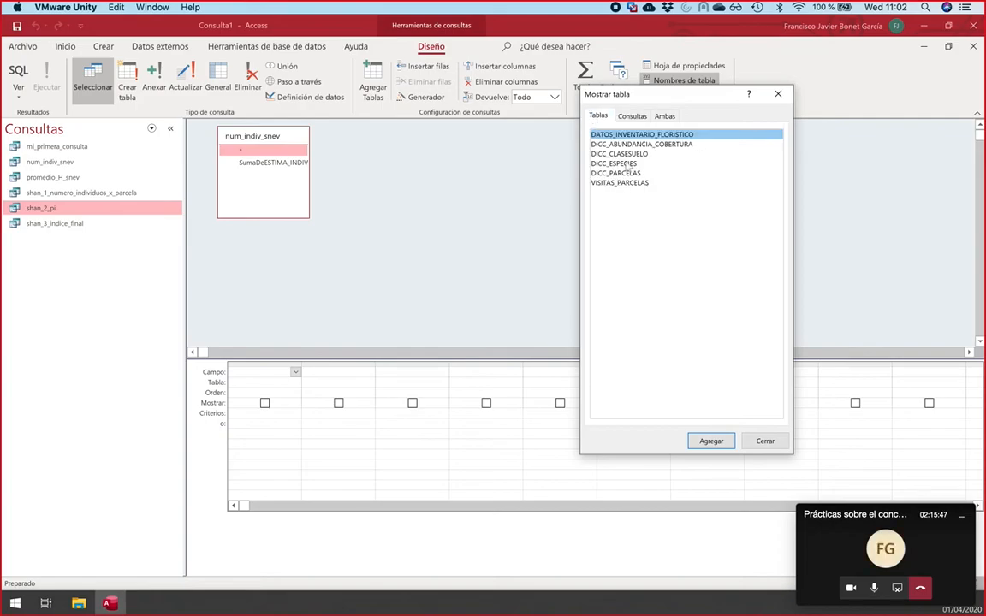
double_click(623, 136)
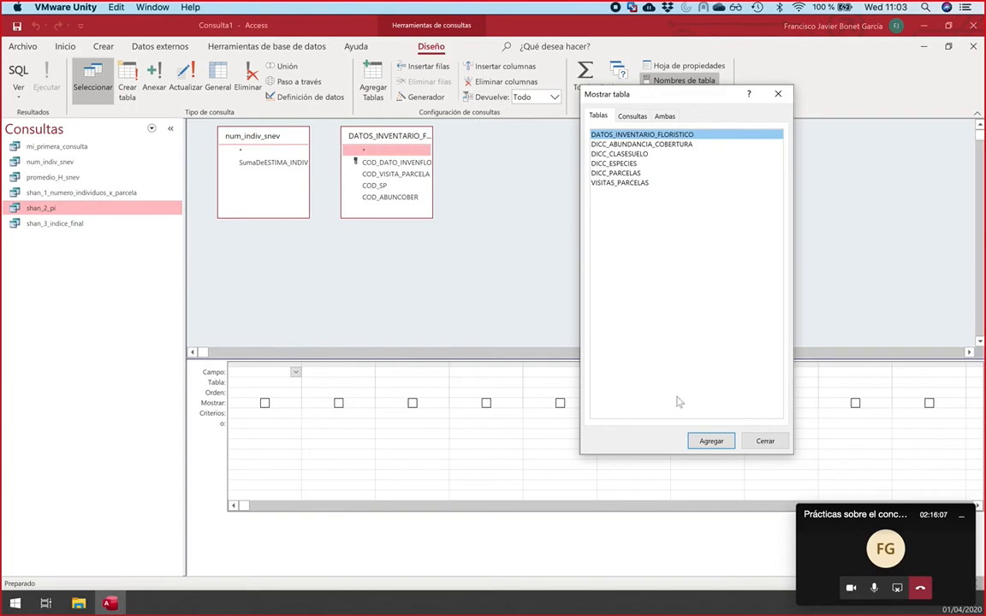
click(764, 440)
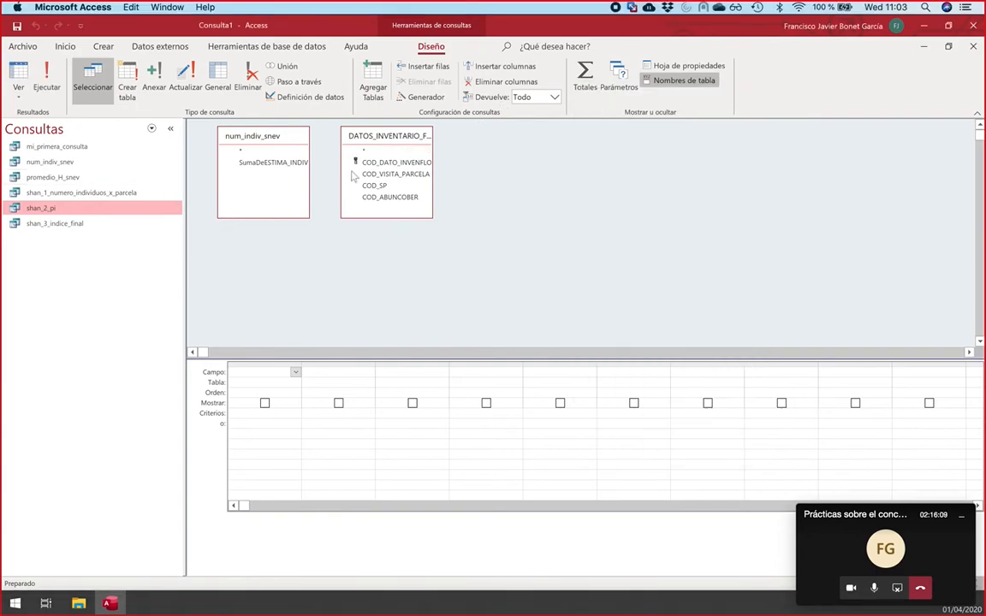
Step: Restore the maximized query windows, discard the unsaved Consulta1 and close num_indiv_snev, leaving shan_2_pi open
click(949, 47)
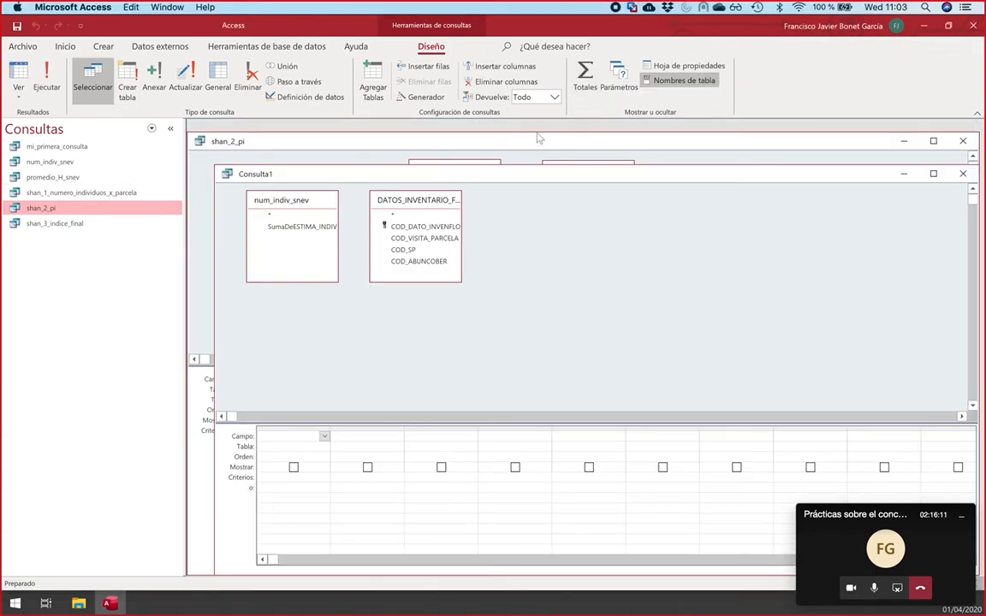
click(496, 143)
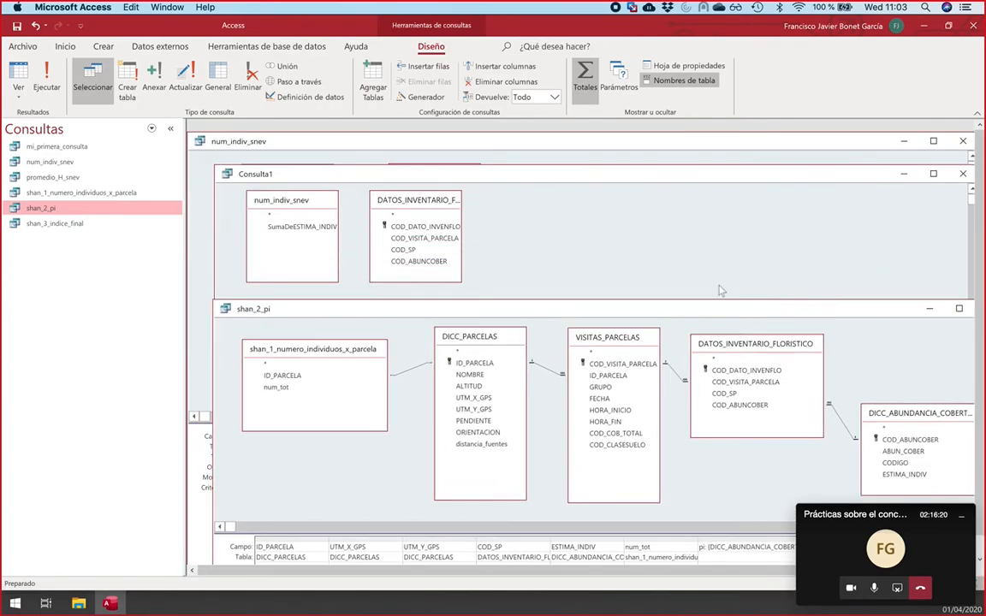
click(567, 176)
click(965, 176)
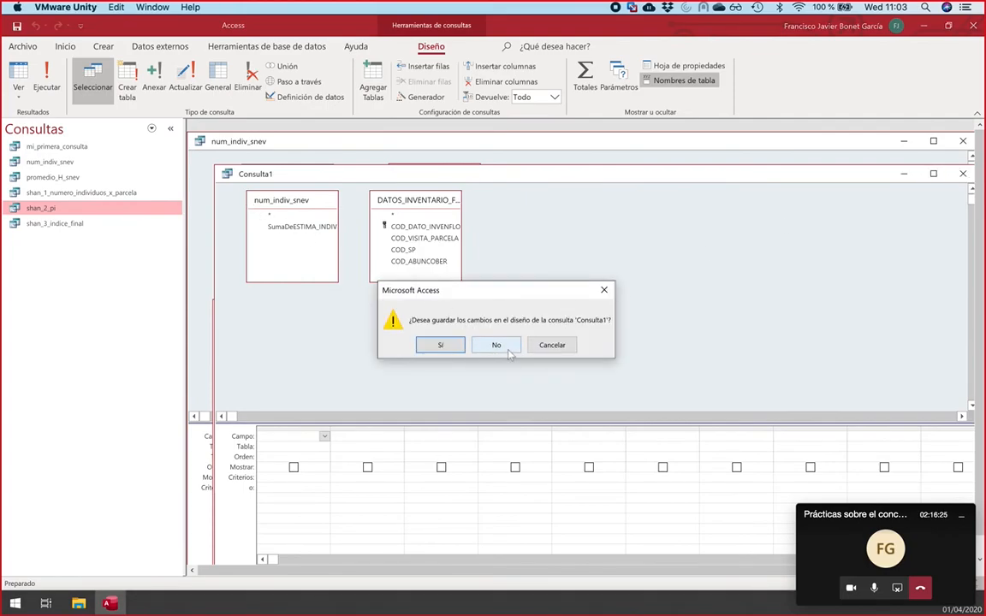
click(497, 346)
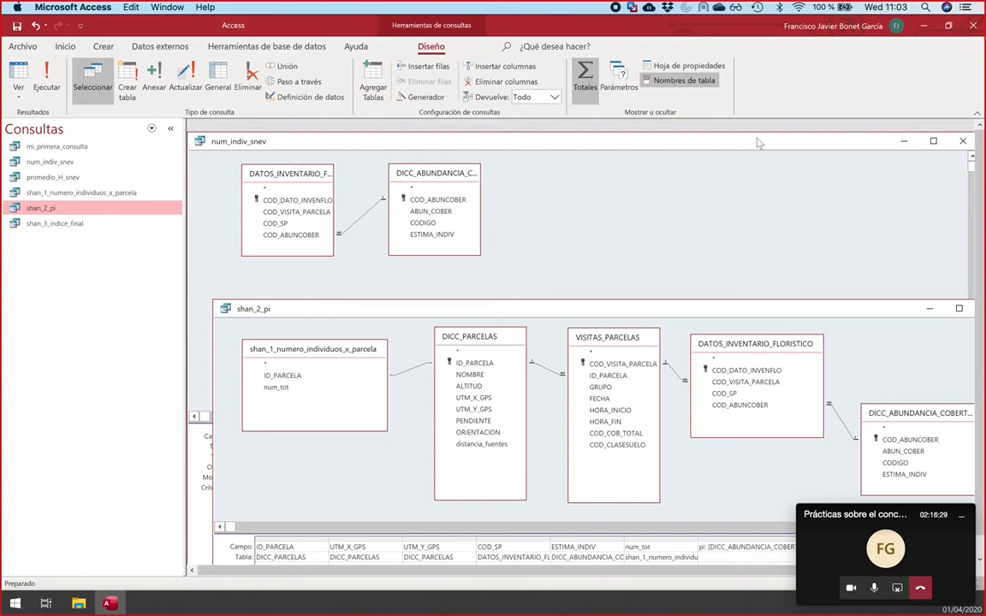
click(963, 141)
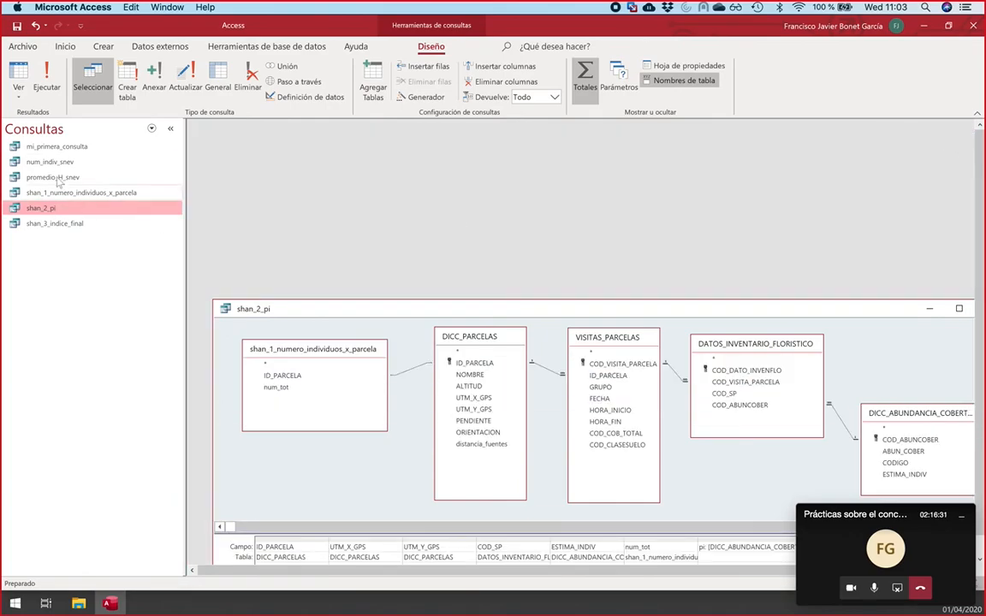
Step: List the database's tables instead of its queries and open DICC_PARCELAS in design view
click(152, 129)
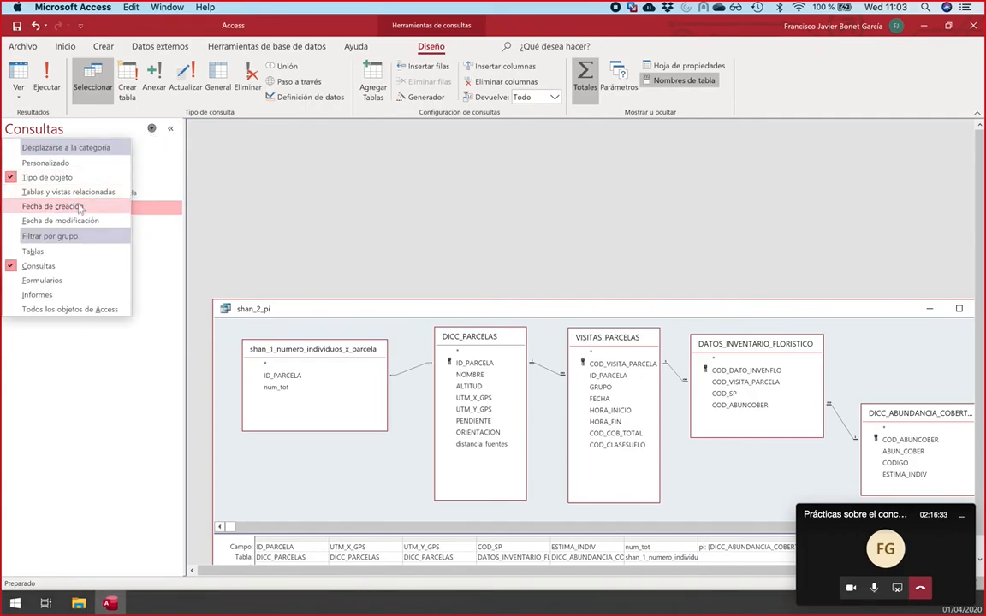
click(34, 252)
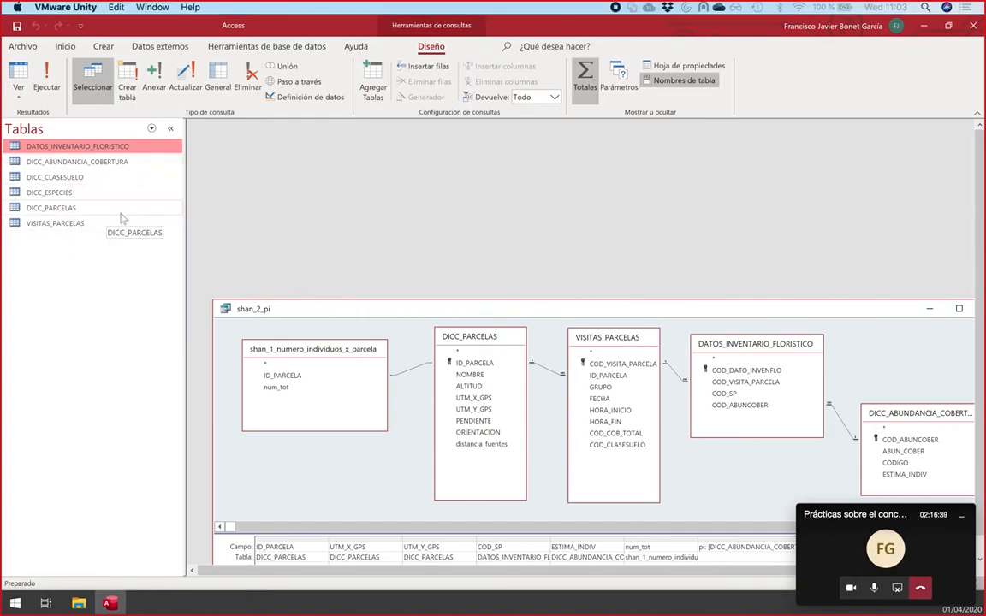
right_click(50, 214)
click(86, 241)
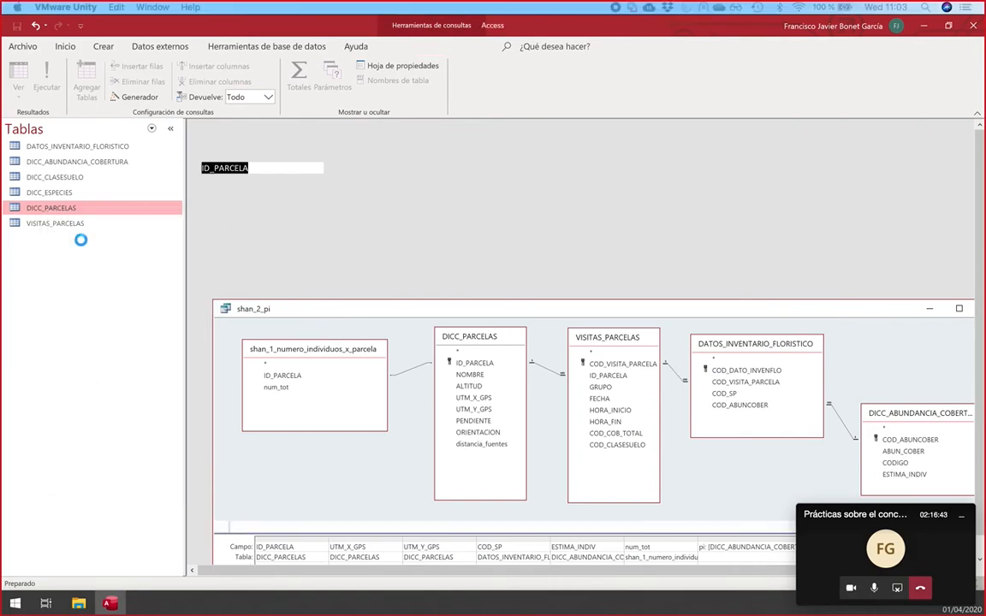
Step: Add a field named ENP with data type Número to DICC_PARCELAS, keeping the table design open
click(216, 263)
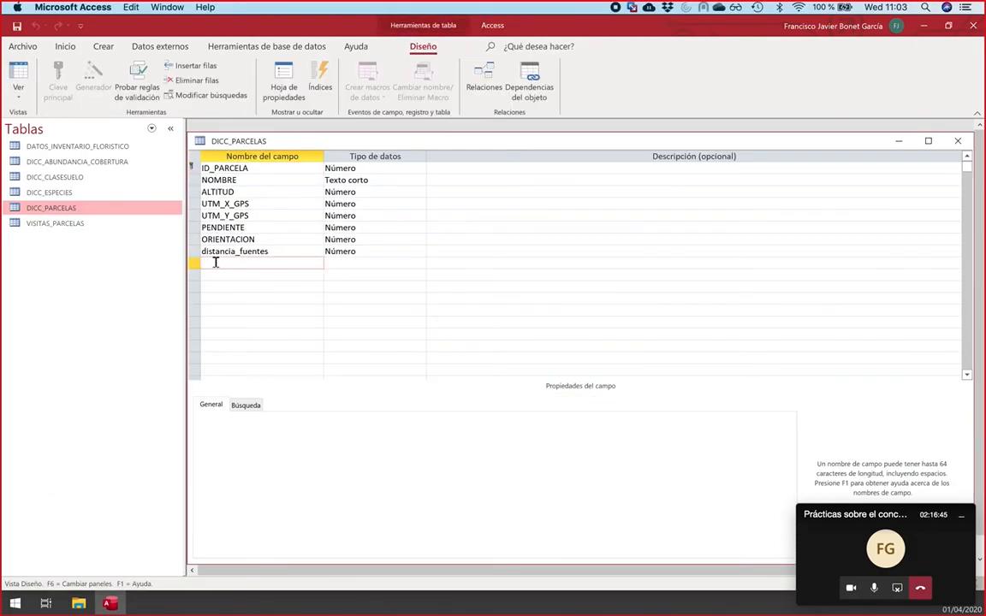
text(ENP)
key(Tab)
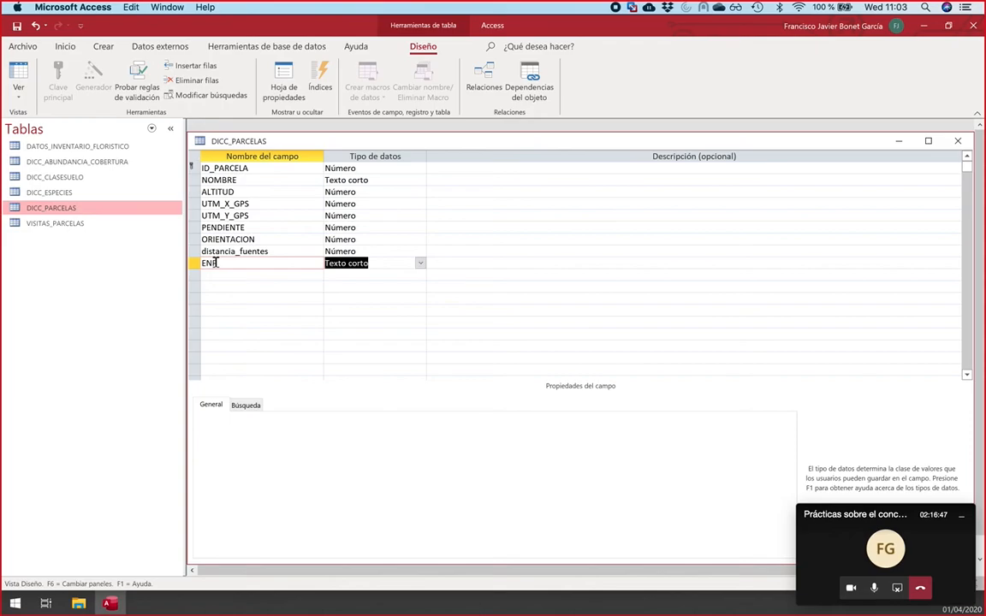
text(número)
click(231, 281)
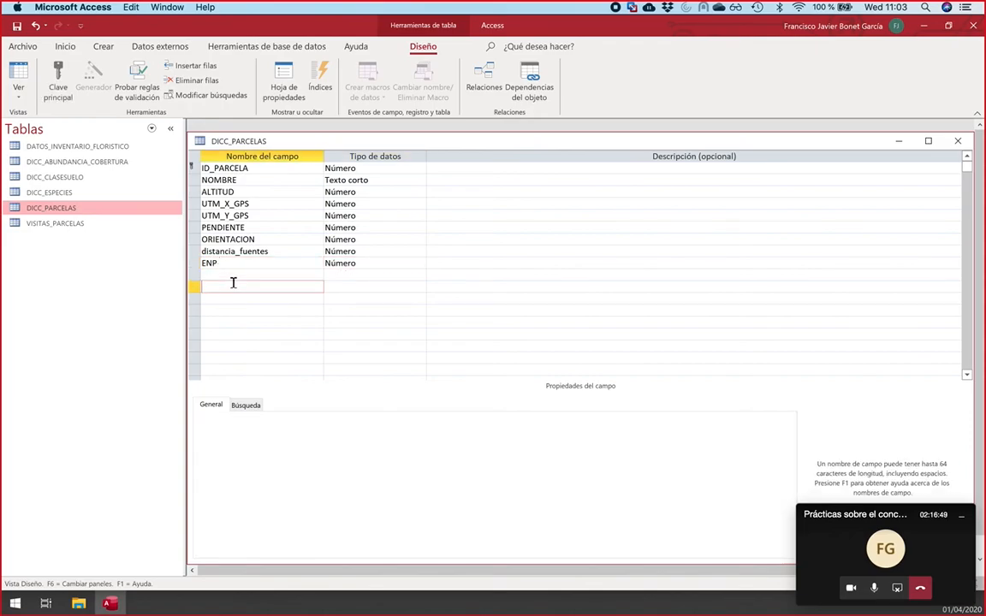
double_click(198, 143)
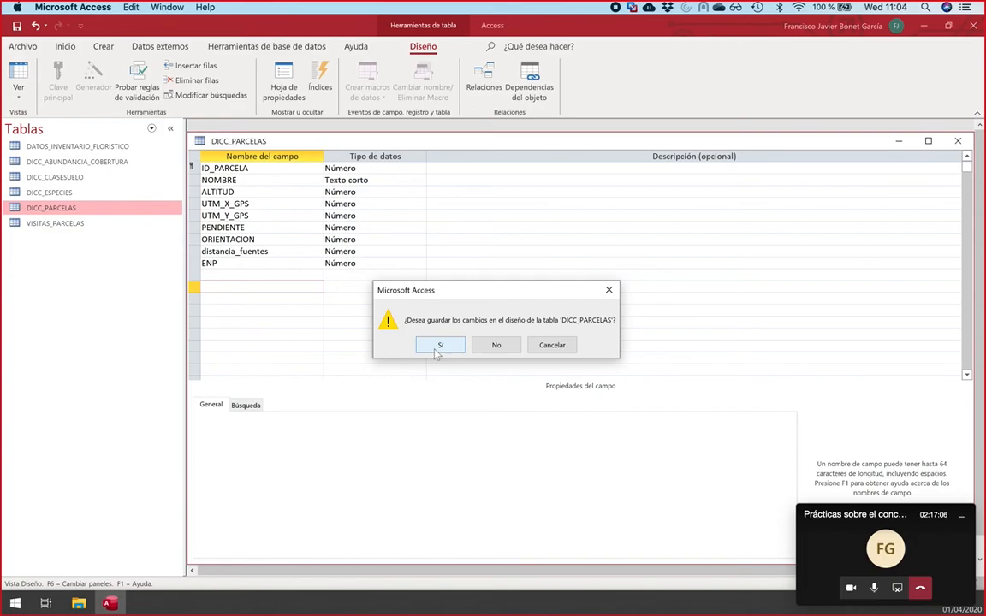
click(556, 345)
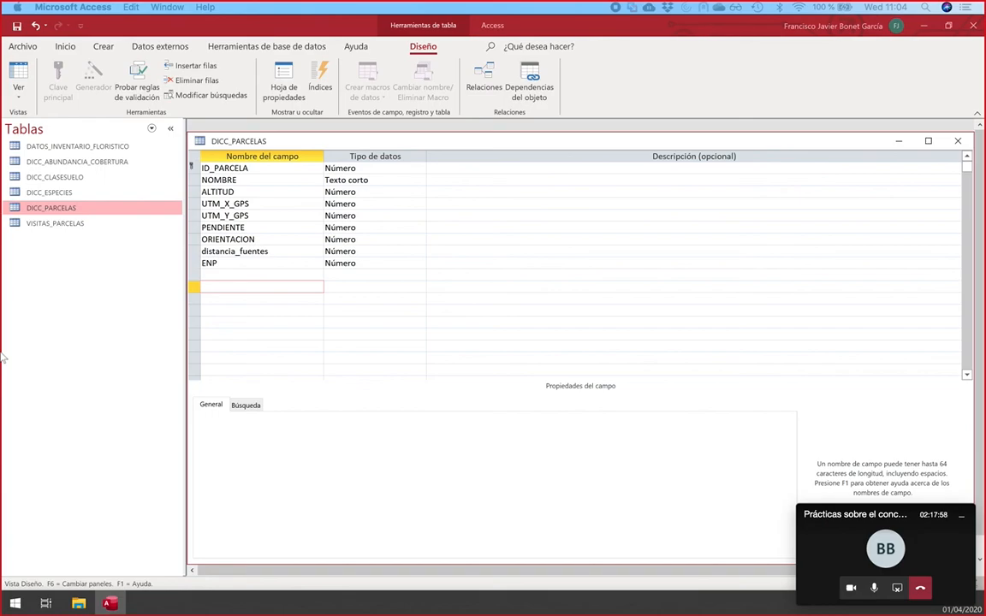
Step: Switch to QGIS and bring up the map with the shan_3_indice_final layer
key(super+Tab)
key(super+Tab)
key(super+Tab)
key(super+Tab)
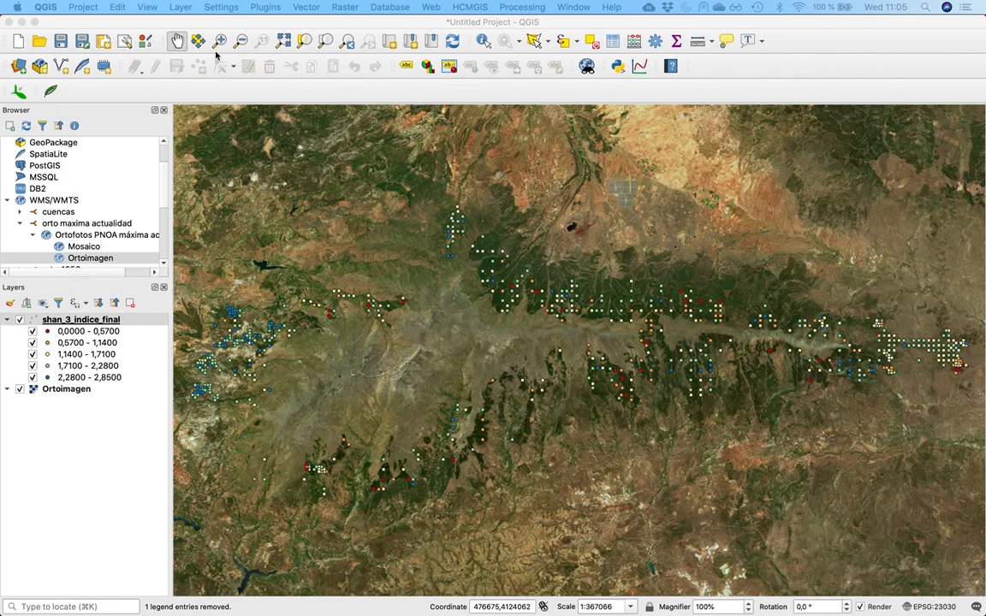
click(195, 24)
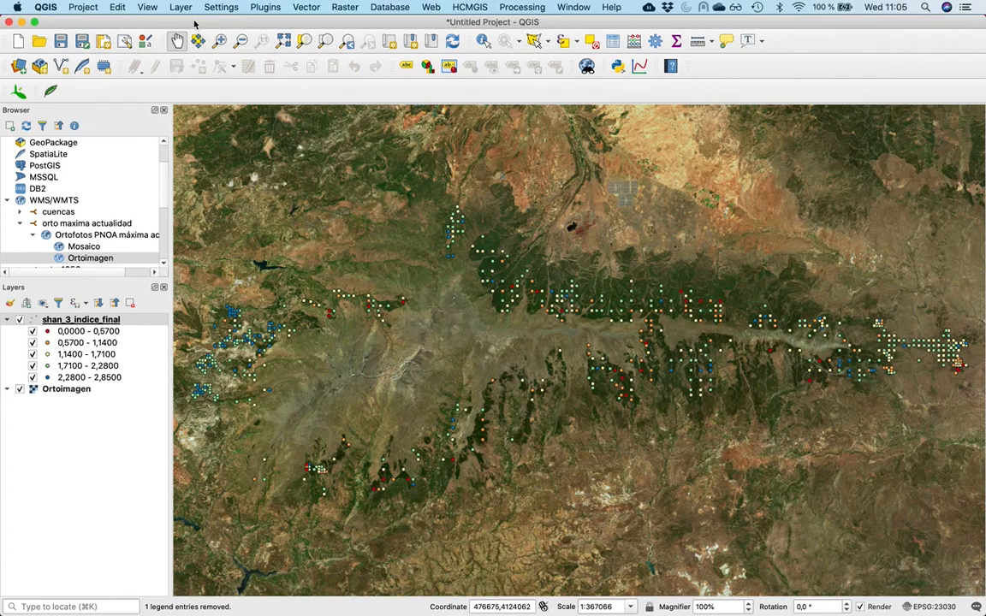
Step: Go through the open applications to switch away from QGIS
key(cmd+Tab)
key(super+Tab)
key(super+Tab)
key(super+Tab)
key(super+Tab)
key(super+Tab)
key(super+Tab)
key(super+Tab)
key(super+Tab)
key(super+Tab)
key(super+Tab)
key(super+Tab)
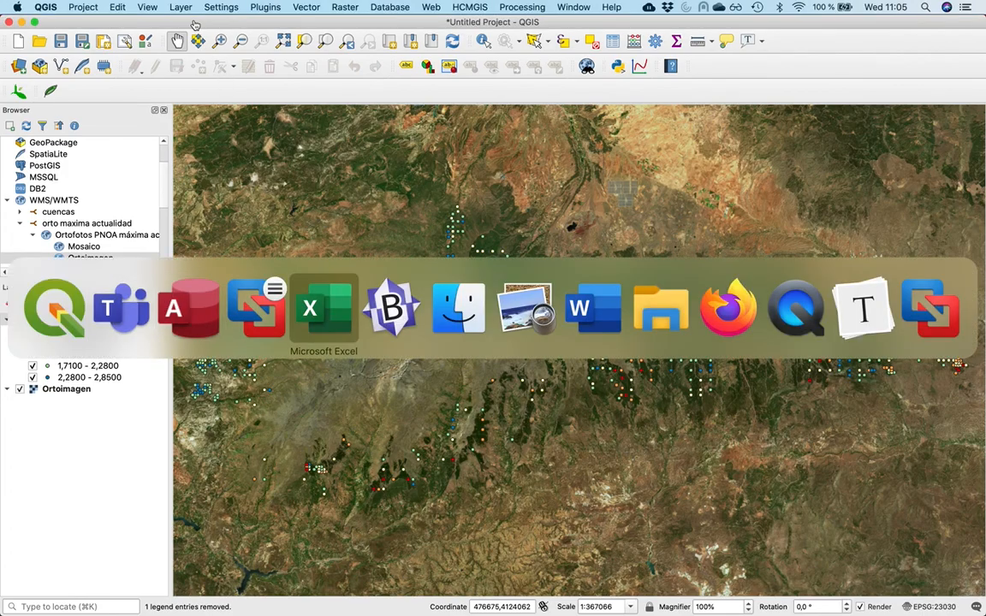